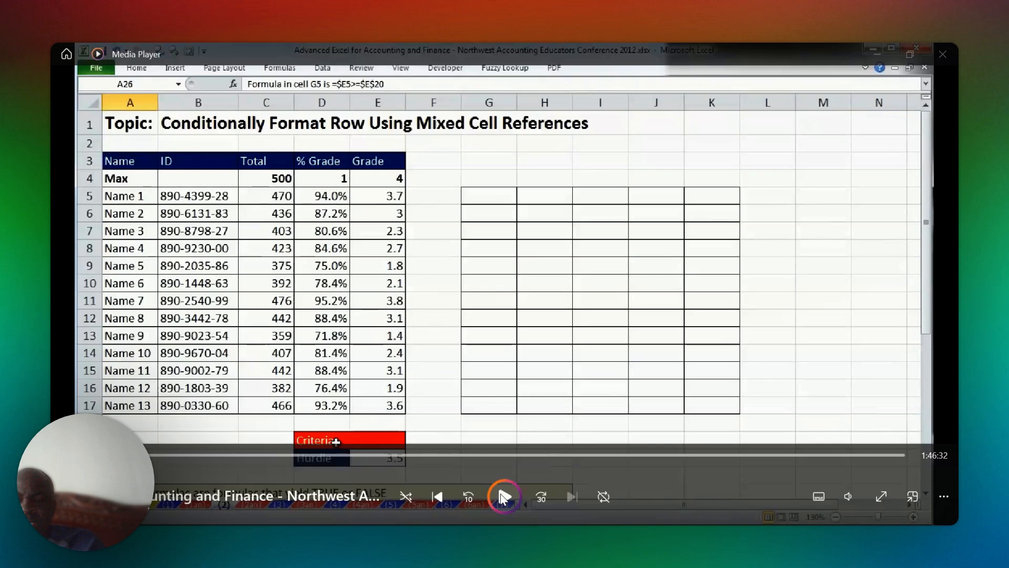
pyautogui.click(503, 497)
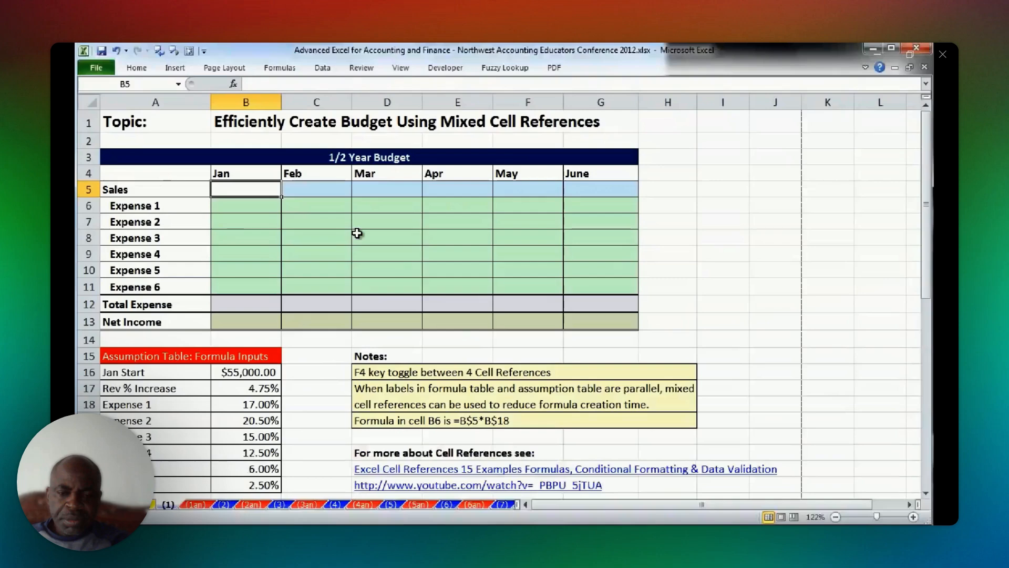
pyautogui.moveTo(680, 497)
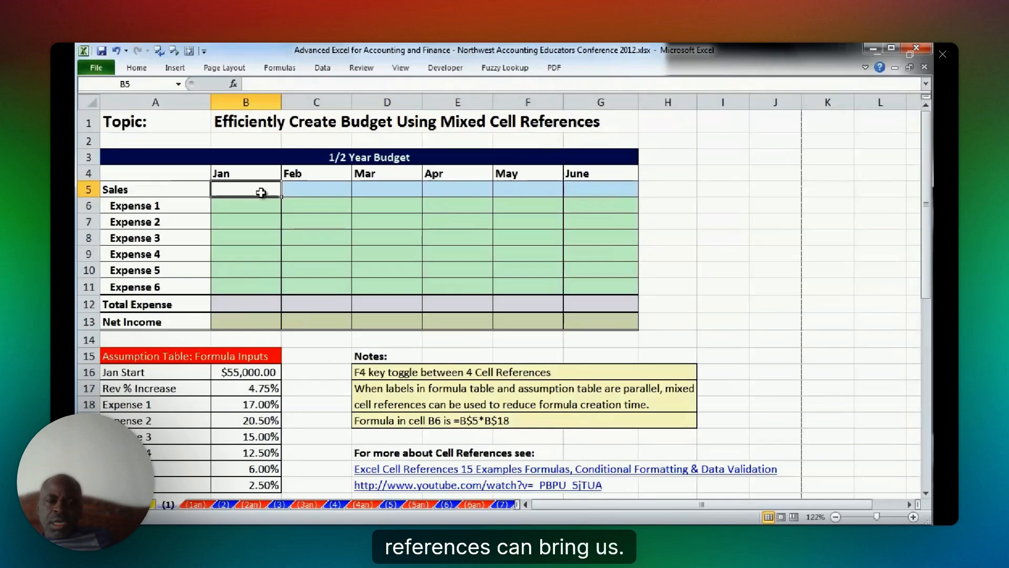
# Enter a formula in the January Sales cell B5 that references the Jan Start amount in B16.
pyautogui.write('=')
pyautogui.click(246, 372)
pyautogui.press('Tab')
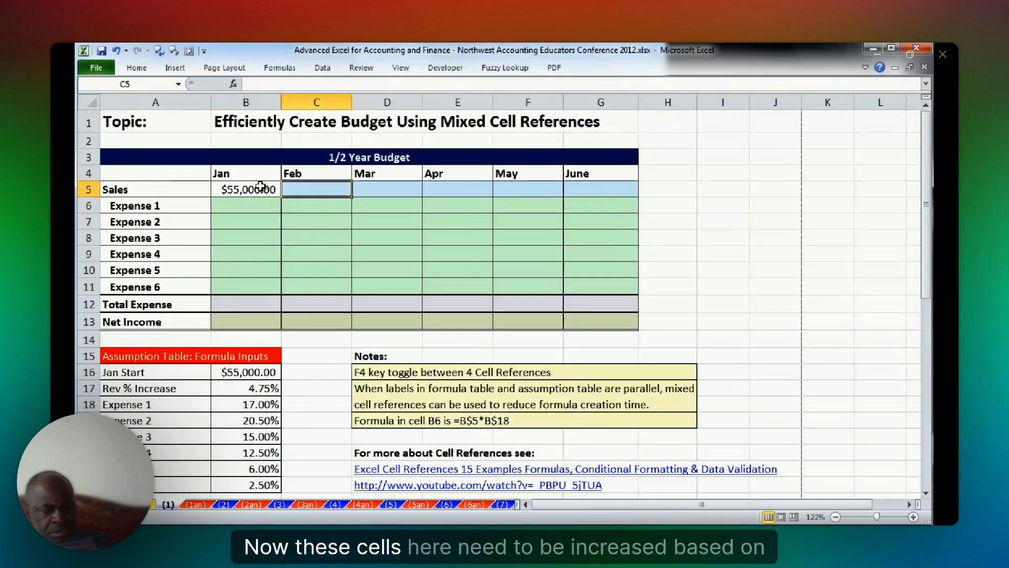
# Enter =B5*(1+$B$17) in C5 to calculate February sales with the locked revenue increase rate.
pyautogui.write('=')
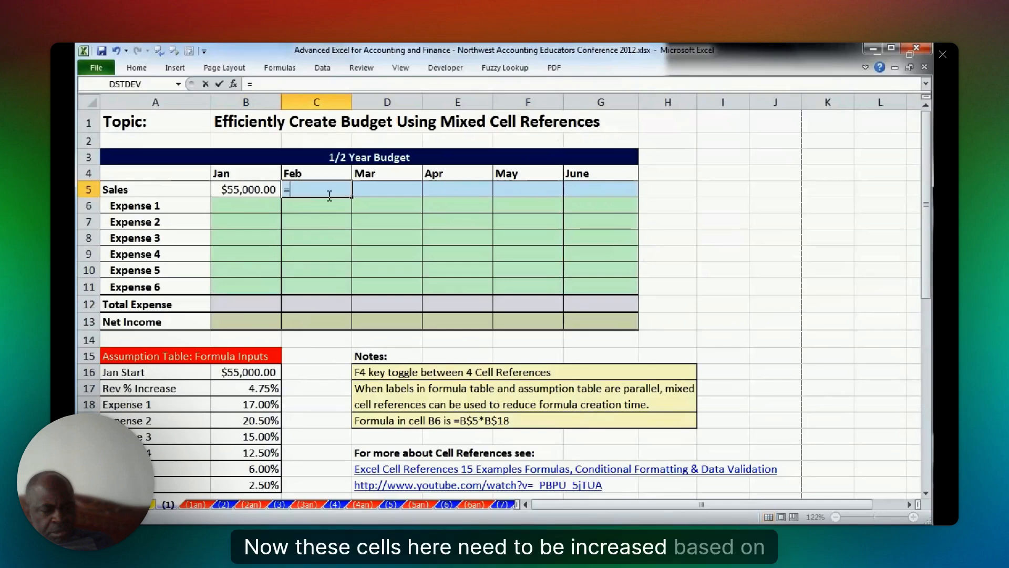
pyautogui.press('Left')
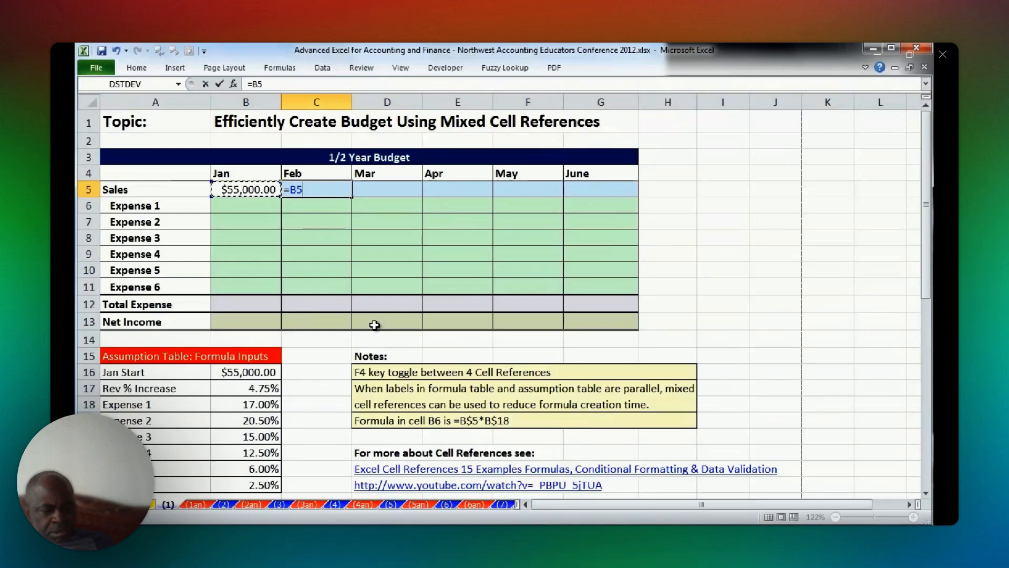
pyautogui.write('*(1+')
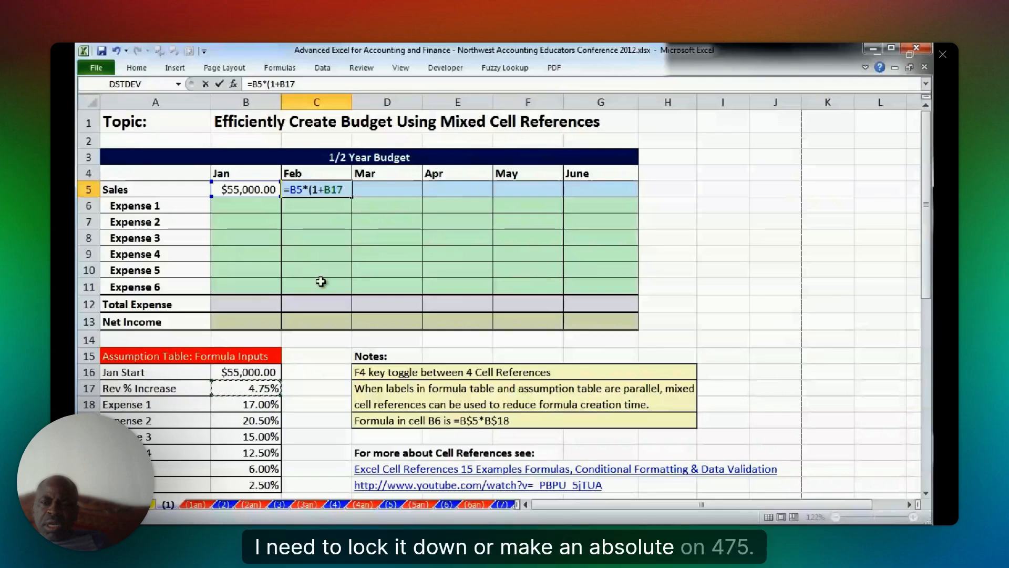
pyautogui.press('F4')
pyautogui.write(')')
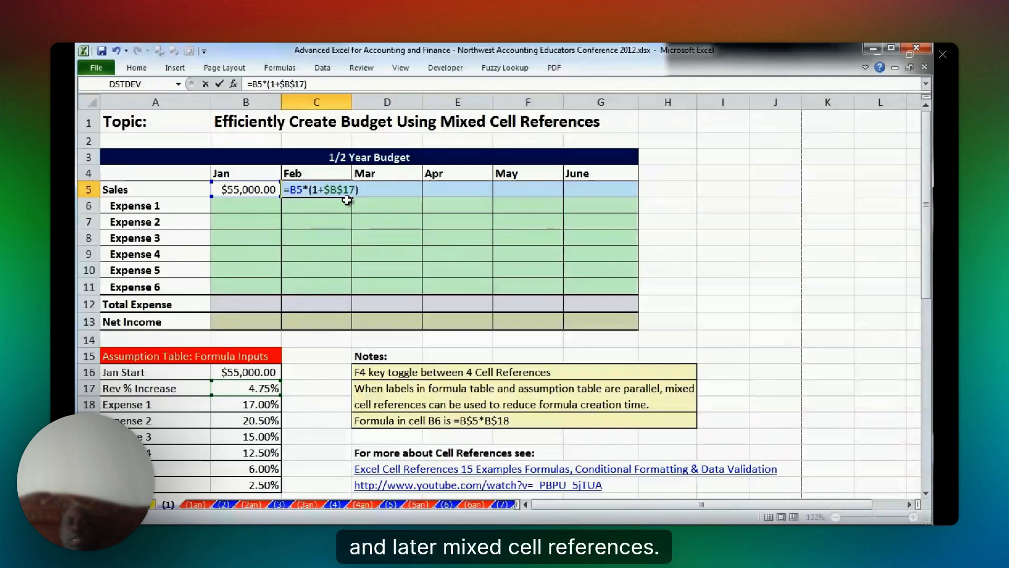
pyautogui.hotkey('ctrl', 'Return')
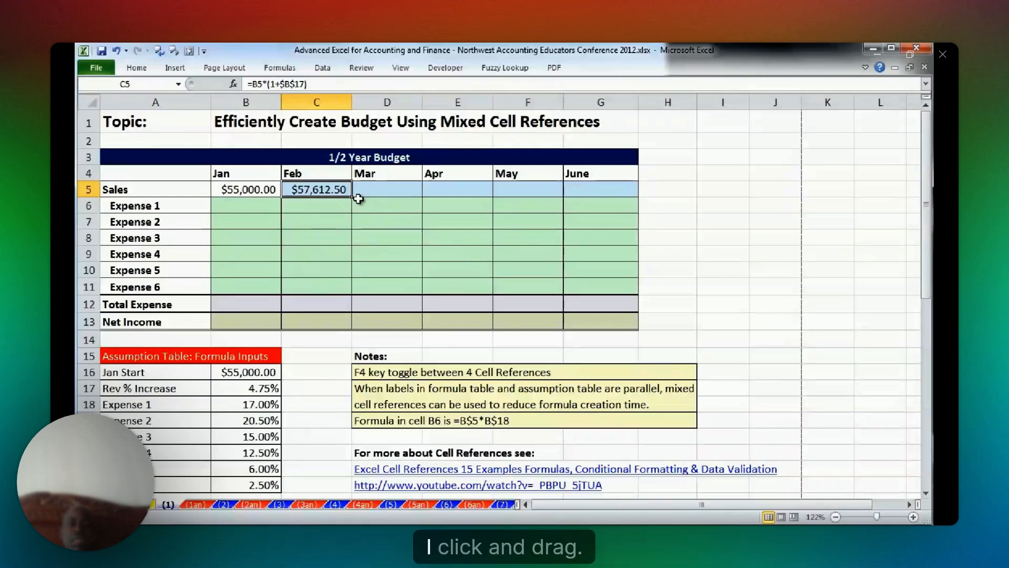
# Copy the February sales formula across to June in row 5 and inspect the formula in G5.
pyautogui.moveTo(358, 199); pyautogui.dragTo(624, 195)
pyautogui.click(624, 194)
pyautogui.press('F2')
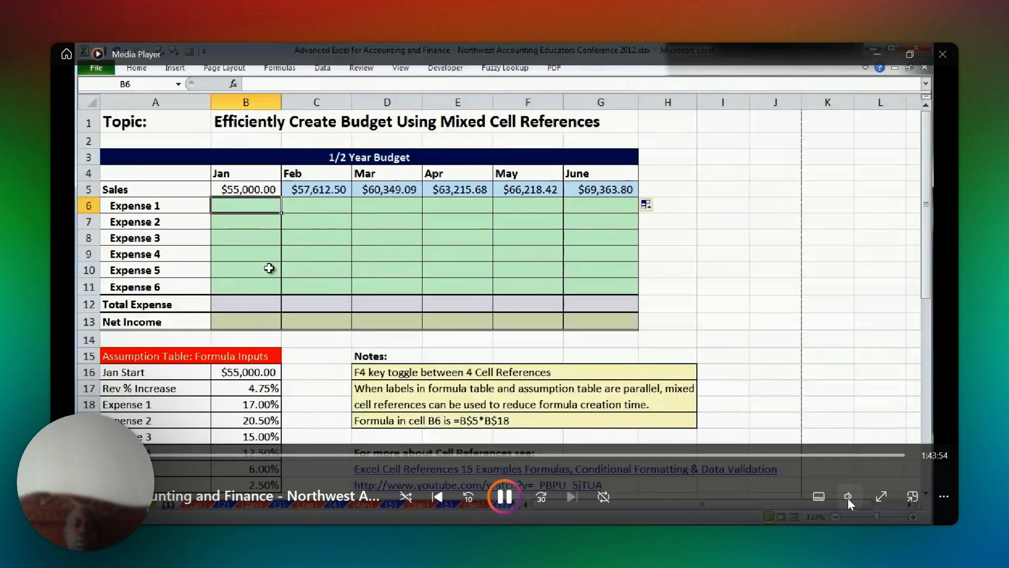
pyautogui.click(848, 498)
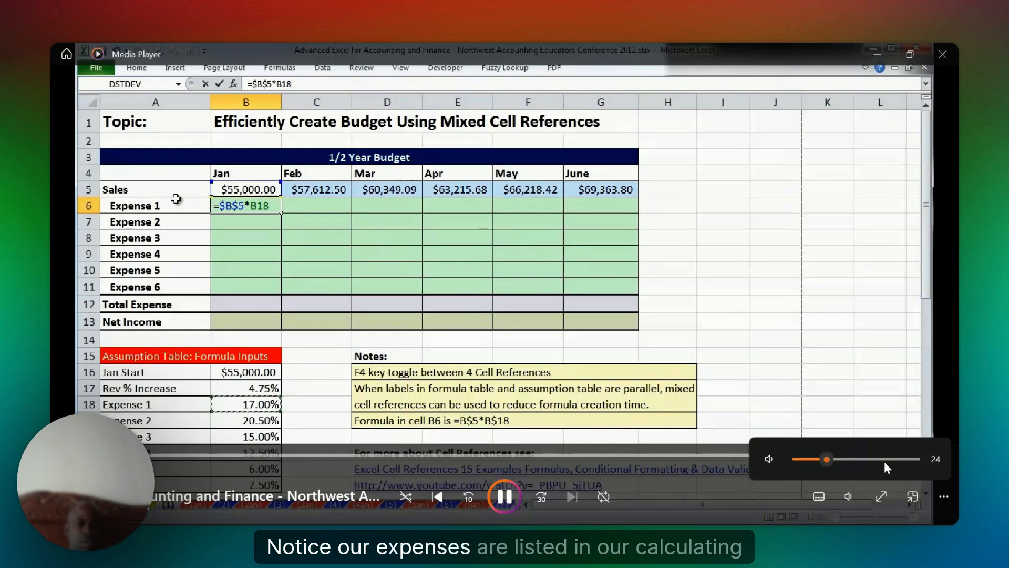
pyautogui.scroll(19, 885, 462)
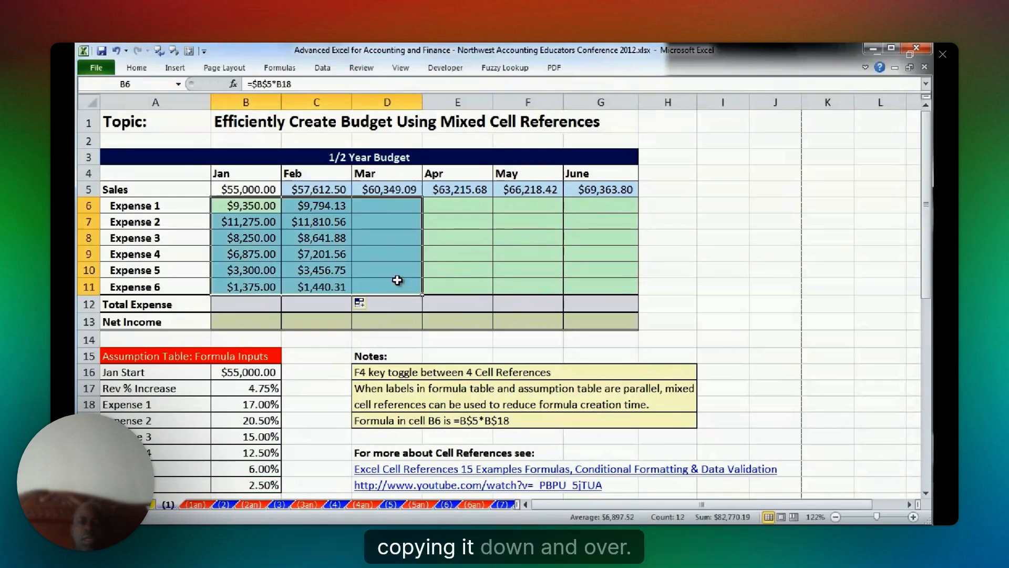
# Clear the trial expense formulas from B6:D11, leaving only B6 selected.
pyautogui.press('Delete')
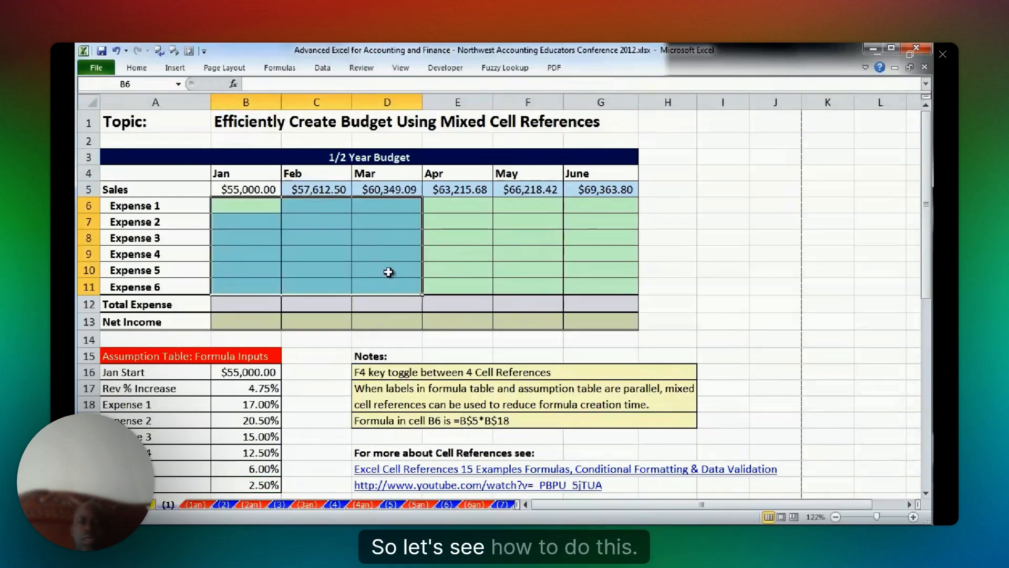
pyautogui.click(252, 209)
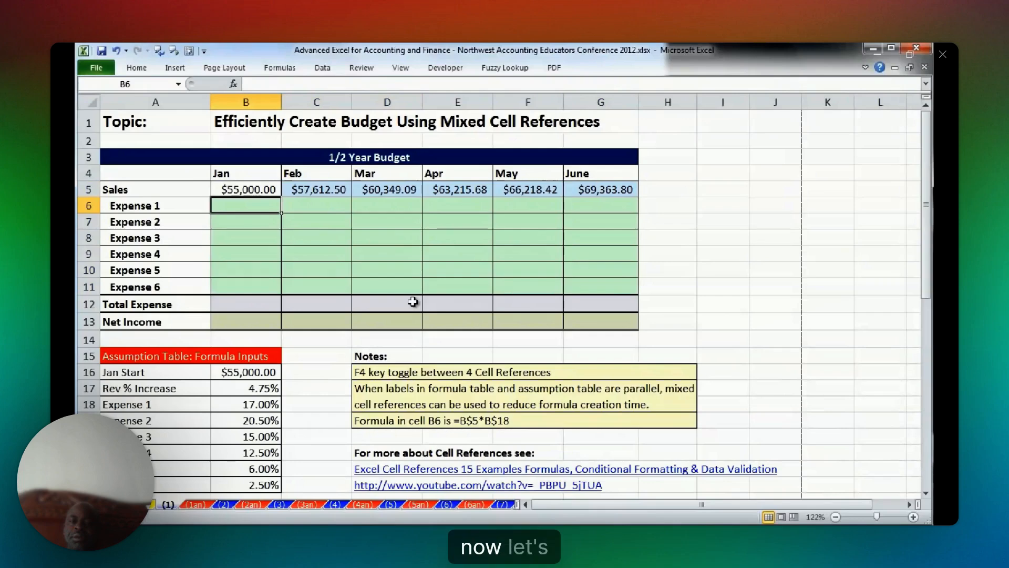
# Enter =B5 in the January Expense 1 cell B6 and copy it to C6 and B7.
pyautogui.write('=')
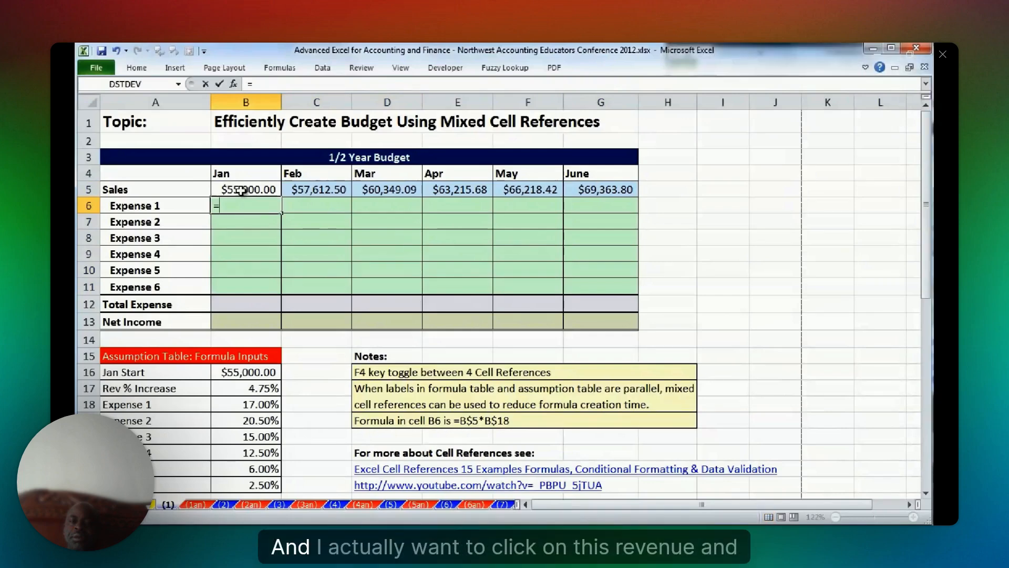
pyautogui.click(240, 190)
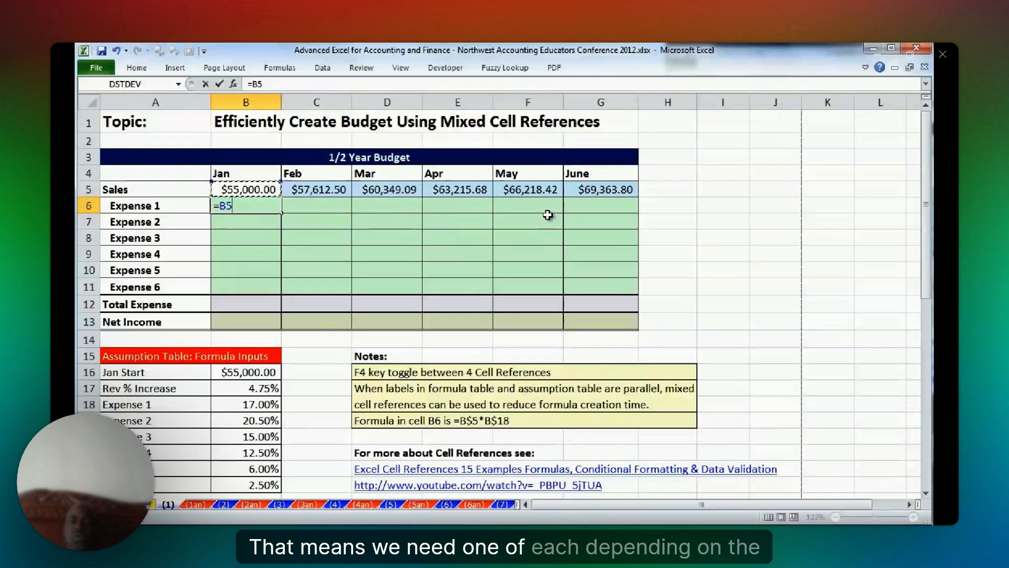
pyautogui.hotkey('ctrl', 'Return')
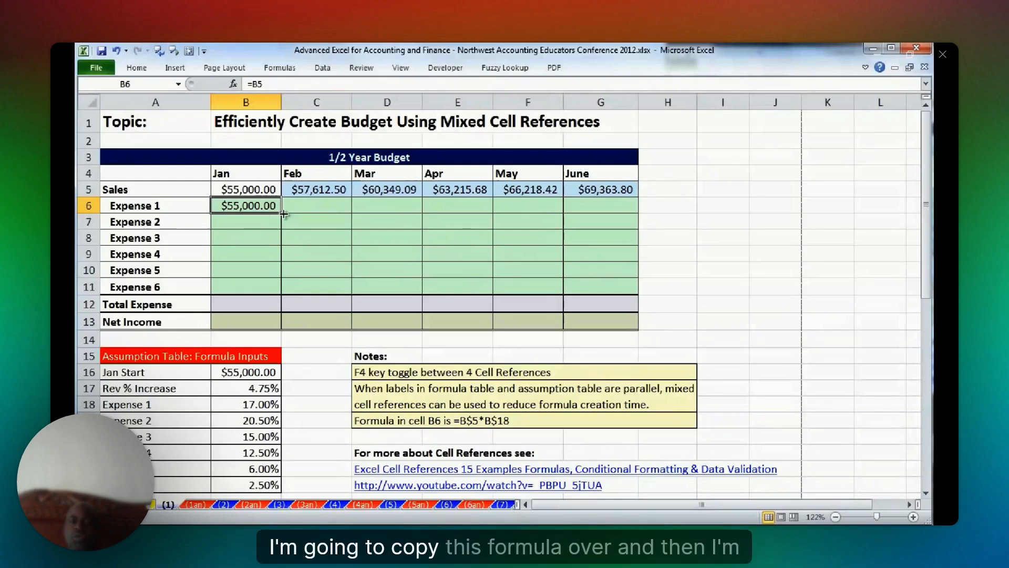
pyautogui.moveTo(284, 214)
pyautogui.mouseDown()
pyautogui.moveTo(345, 216)
pyautogui.moveTo(284, 231)
pyautogui.mouseUp()
pyautogui.click(264, 208)
pyautogui.click(264, 208)
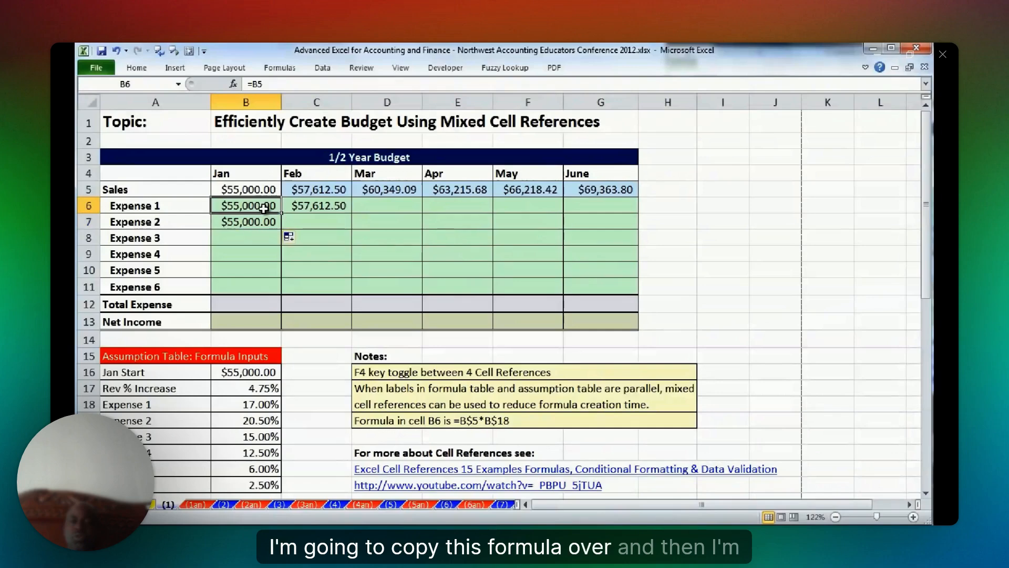
# Compare the relative references in B6, C6 and B7 by opening each formula.
pyautogui.doubleClick(264, 208)
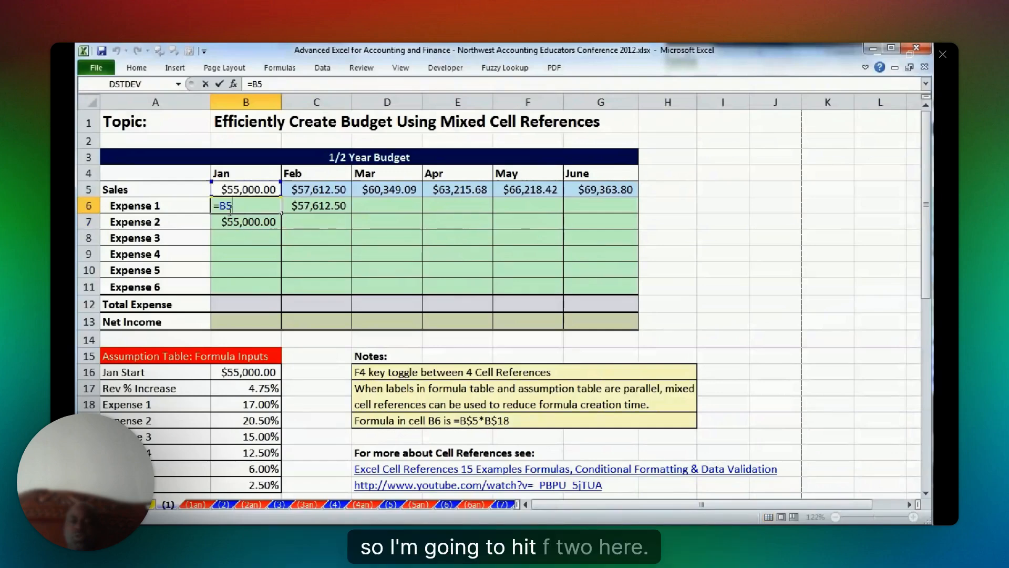
pyautogui.doubleClick(321, 209)
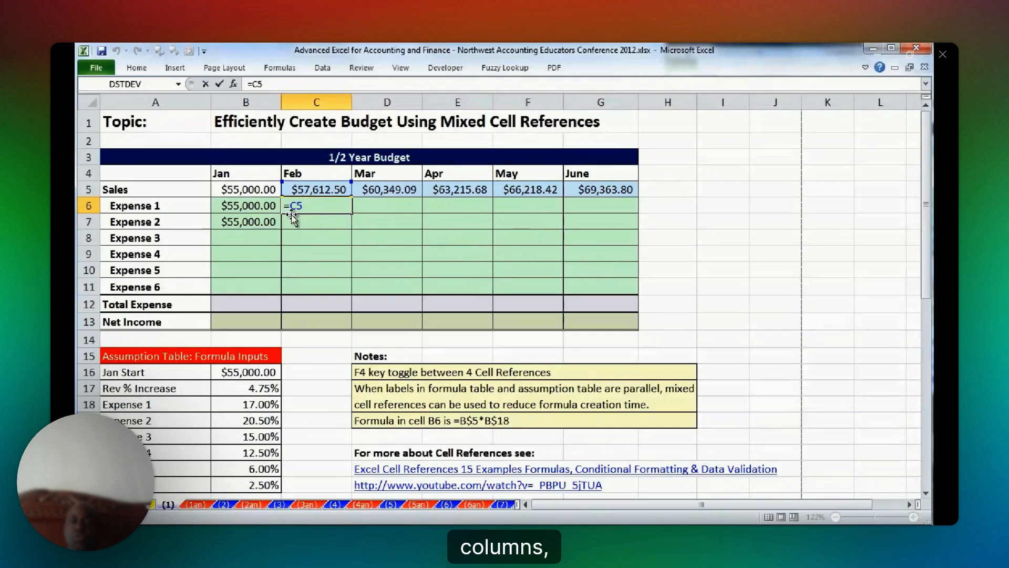
pyautogui.press('Escape')
pyautogui.doubleClick(274, 211)
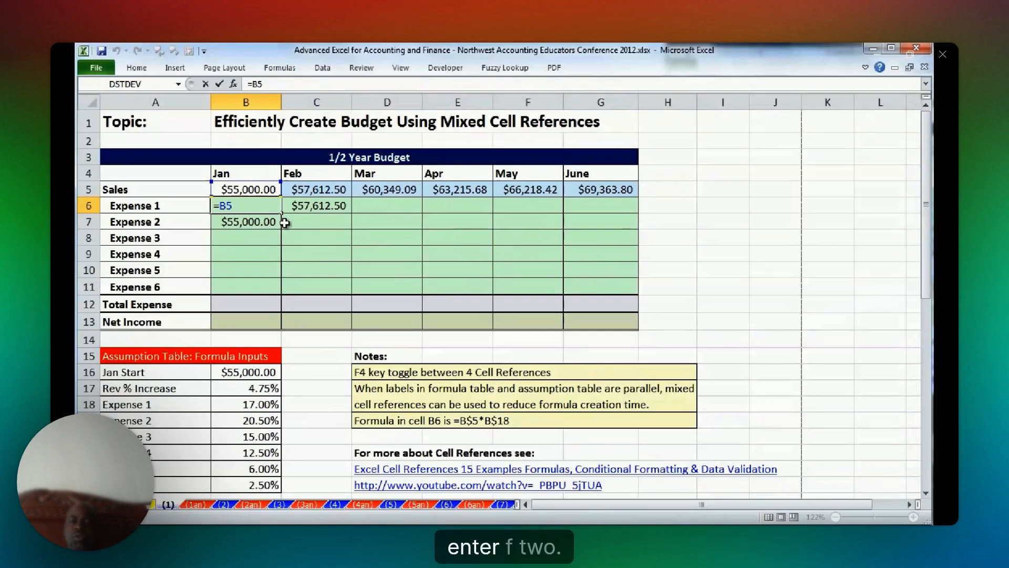
pyautogui.press('Return')
pyautogui.press('F2')
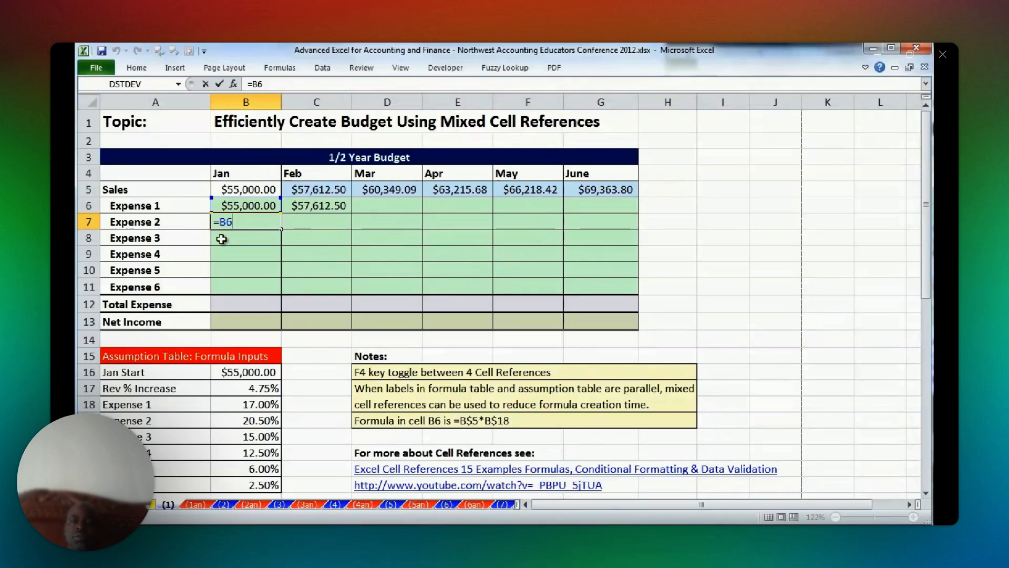
# Cycle the Sales reference in B6 through the reference types to =B$5, locking only the row, and copy the formula to B7.
pyautogui.hotkey('shift', 'Return')
pyautogui.press('F2')
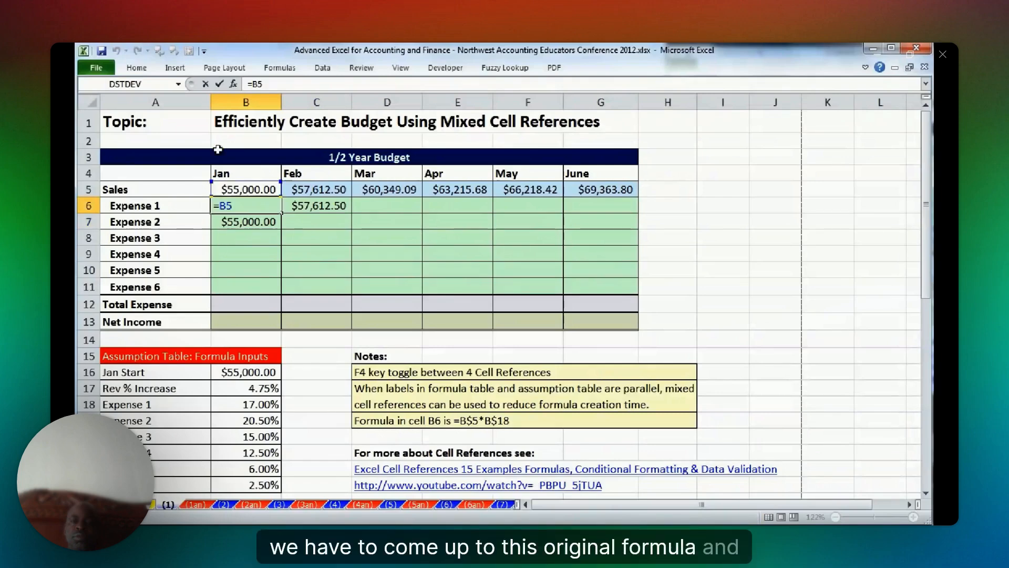
pyautogui.moveTo(227, 206); pyautogui.dragTo(233, 206)
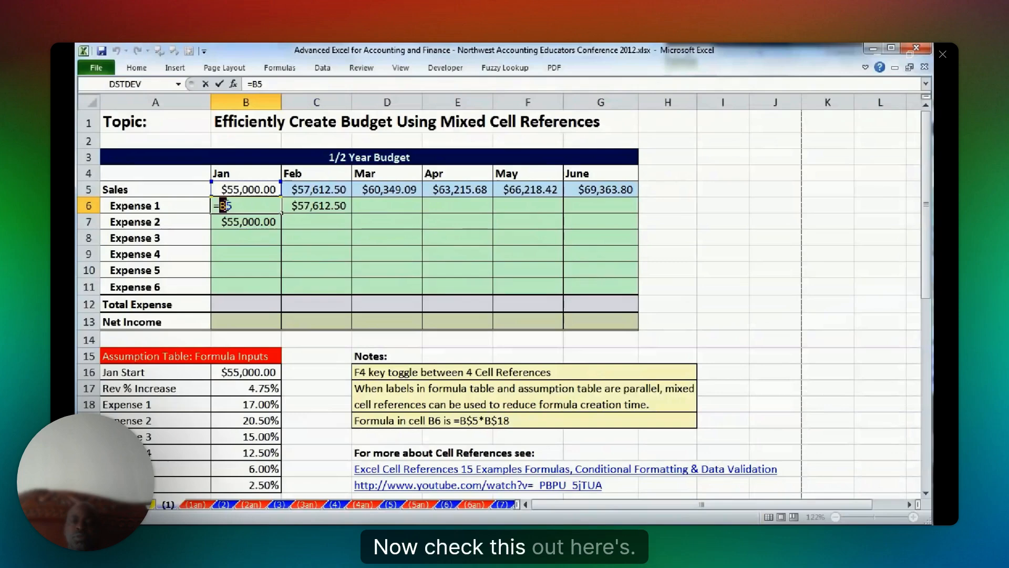
pyautogui.press('F4')
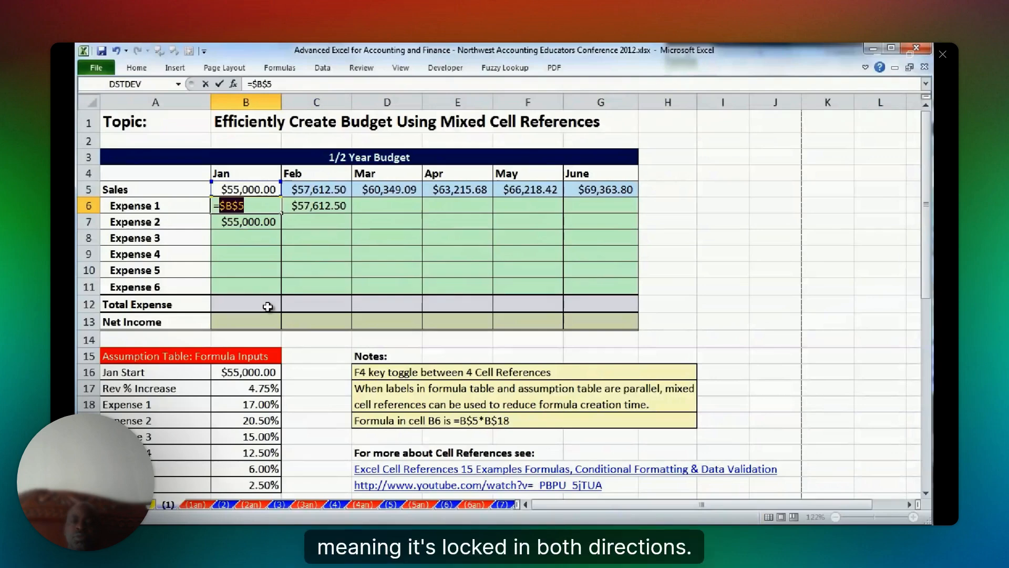
pyautogui.press('F4')
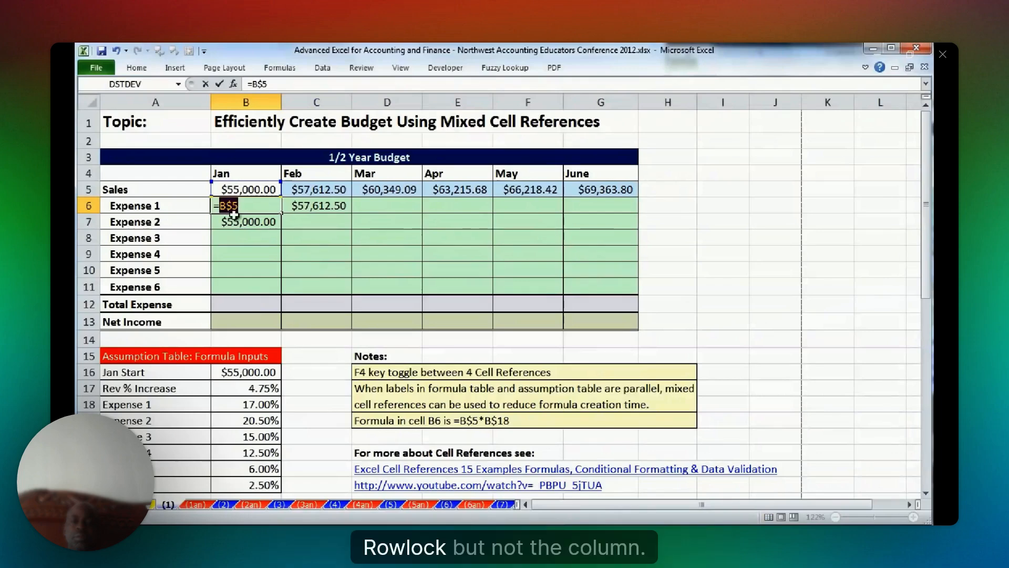
pyautogui.press('F4')
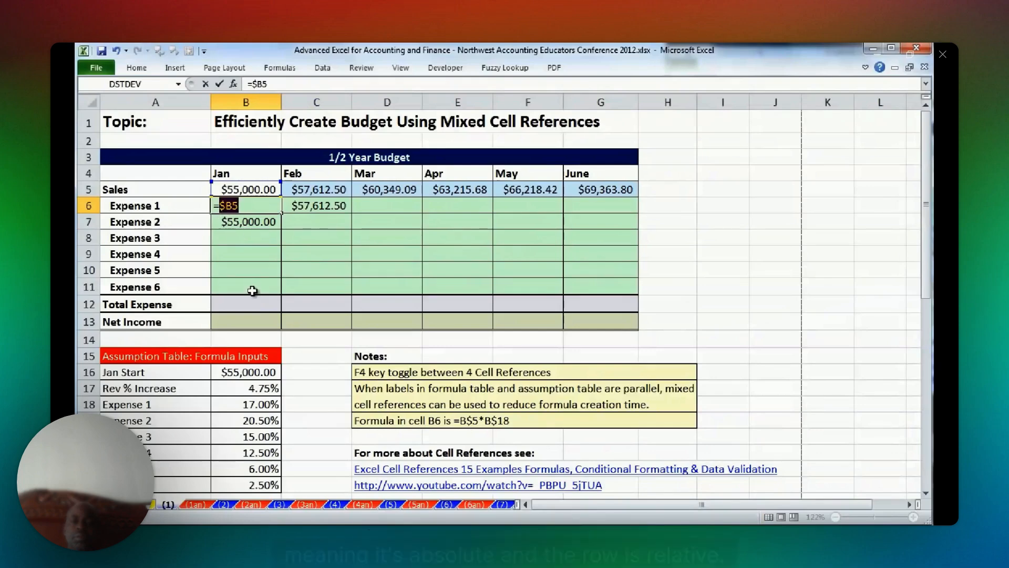
pyautogui.press('F4')
pyautogui.press('F4')
pyautogui.press('F4')
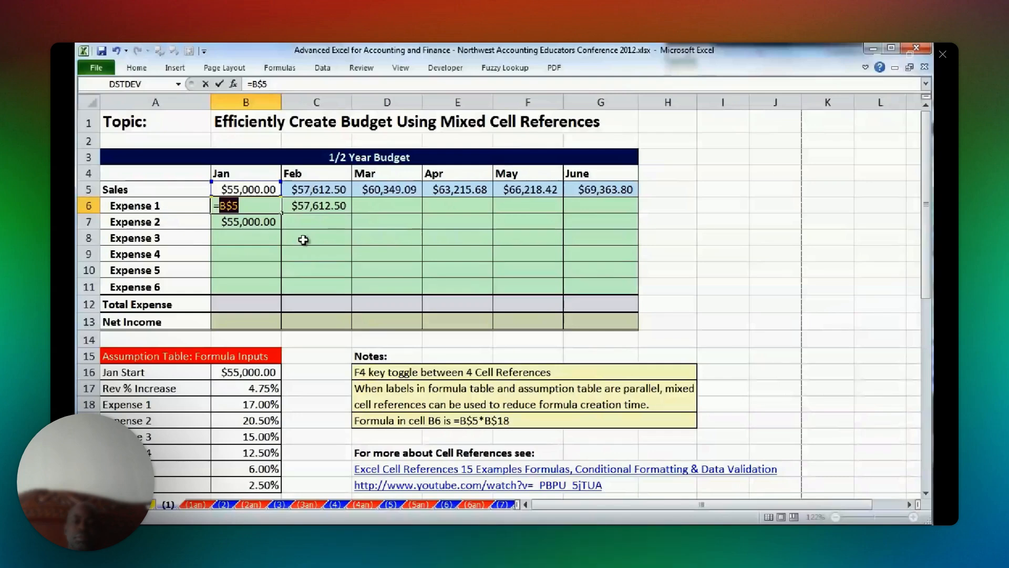
pyautogui.press('Return')
# Inspect the formulas in B7 and C6 to check which sales cells they reference.
pyautogui.doubleClick(264, 222)
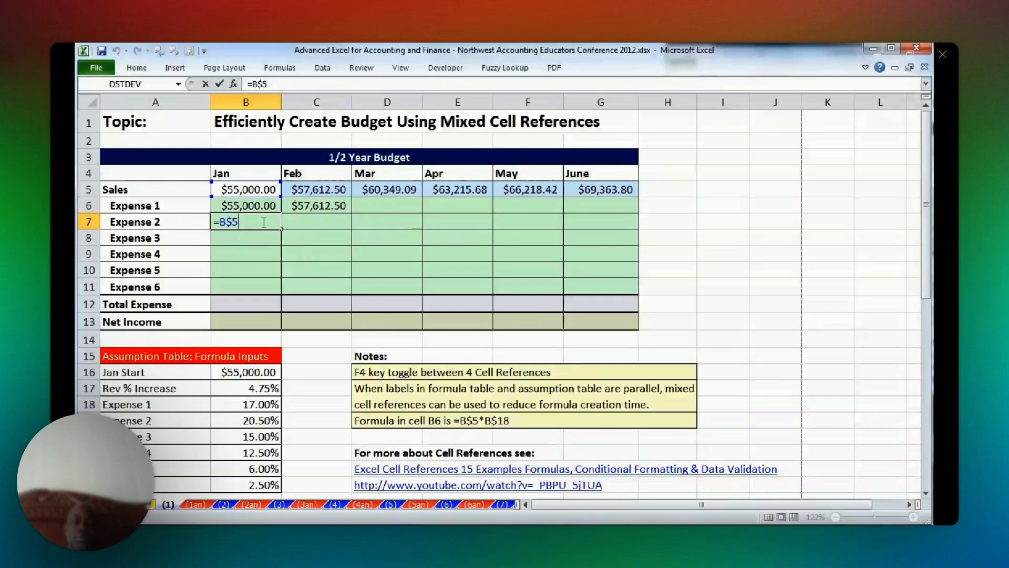
pyautogui.press('Return')
pyautogui.doubleClick(340, 210)
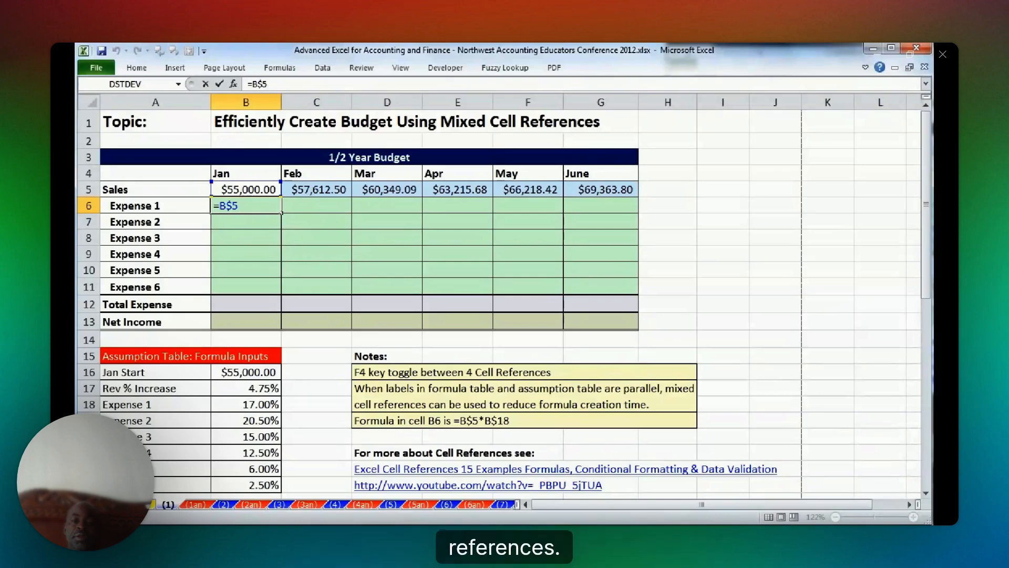
# Complete the Expense 1 formula in B6 as =B$5*$B18, locking only the column of the expense rate reference.
pyautogui.write('*')
pyautogui.click(264, 404)
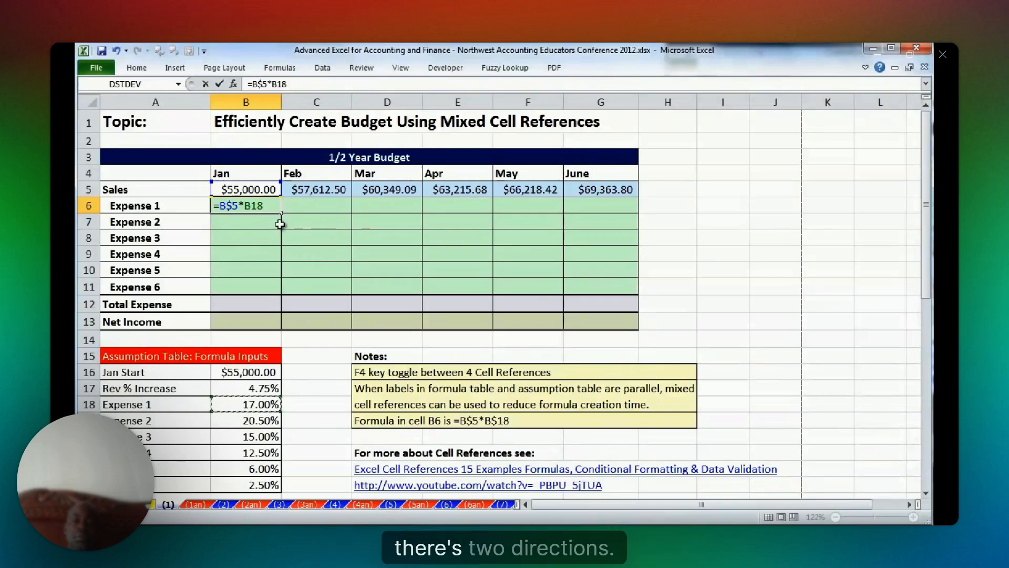
pyautogui.click(252, 207)
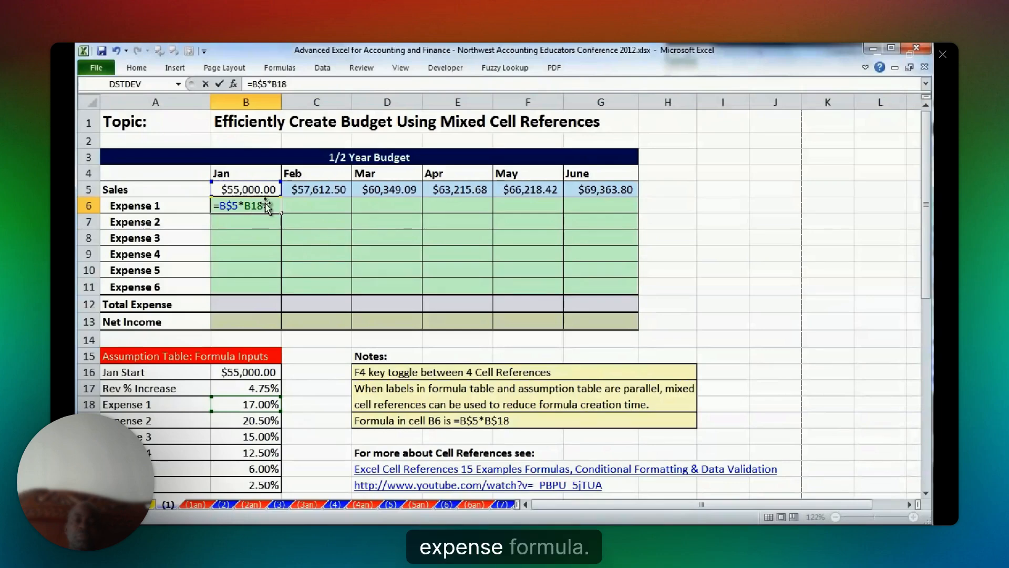
pyautogui.press('Left')
pyautogui.press('Left')
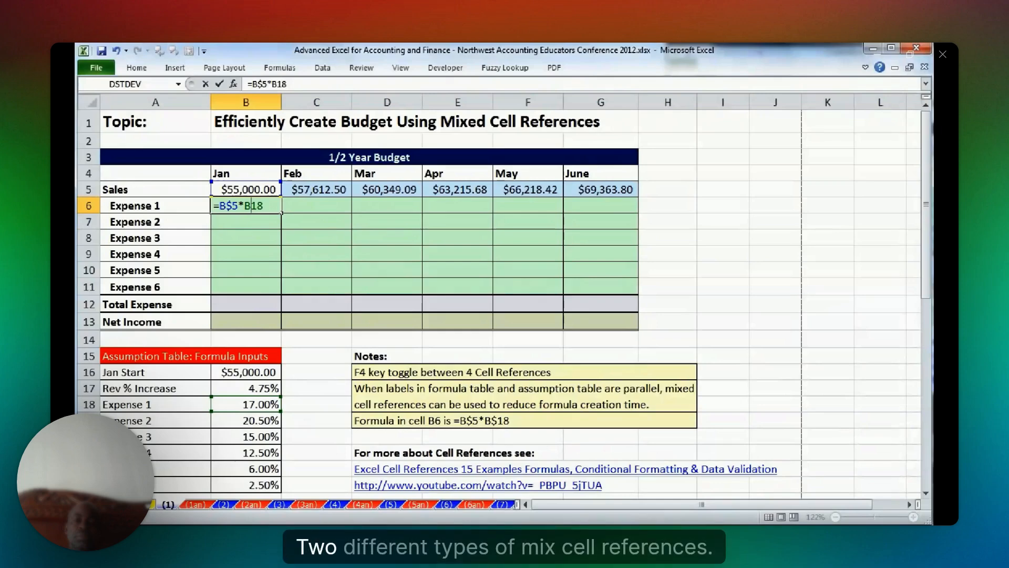
pyautogui.press('F4')
pyautogui.press('F4')
pyautogui.press('F4')
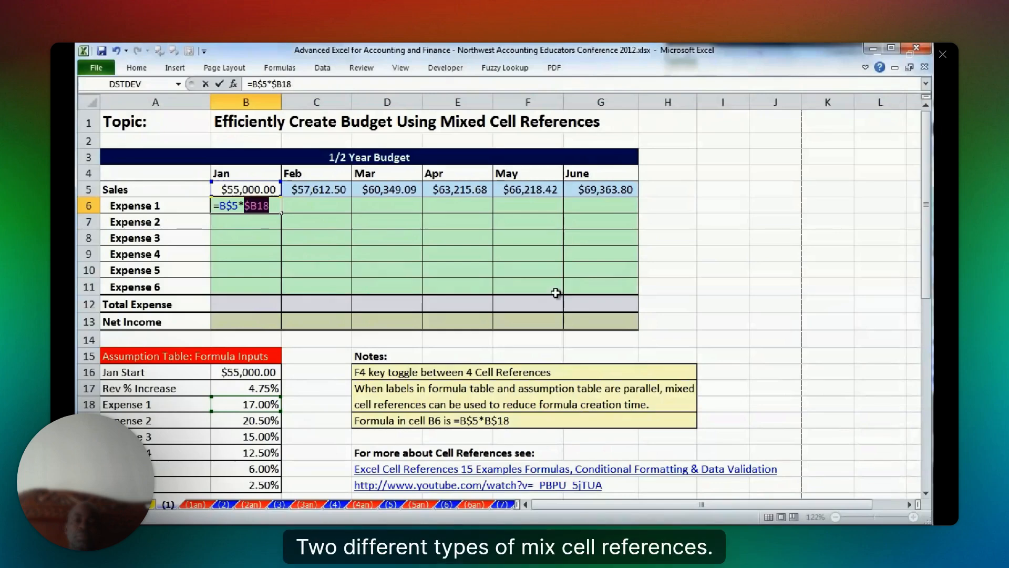
pyautogui.click(259, 205)
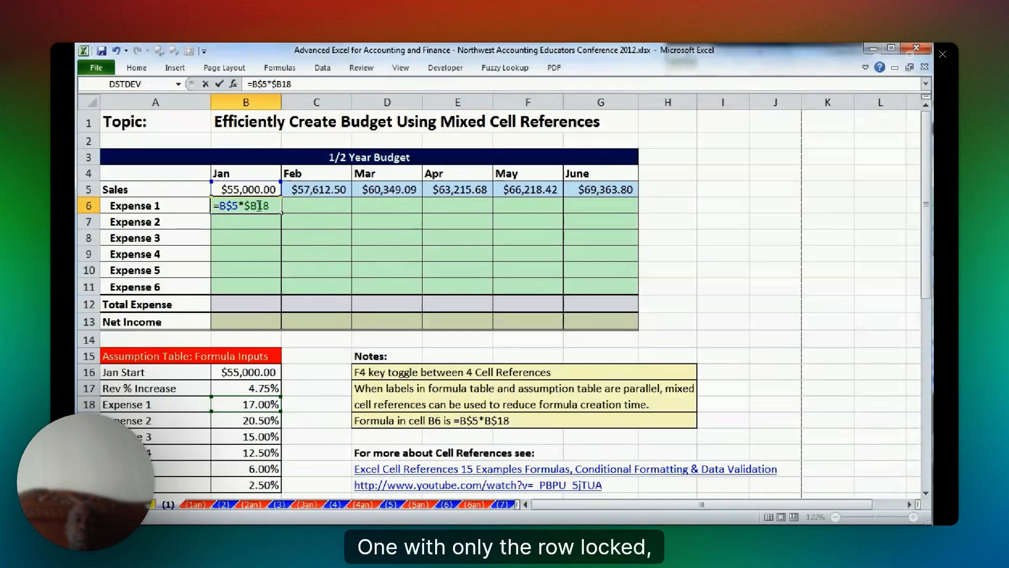
pyautogui.hotkey('ctrl', 'Return')
# Copy the Expense 1 formula in B6 down through Expense 6 and across through June.
pyautogui.moveTo(281, 213); pyautogui.dragTo(277, 274)
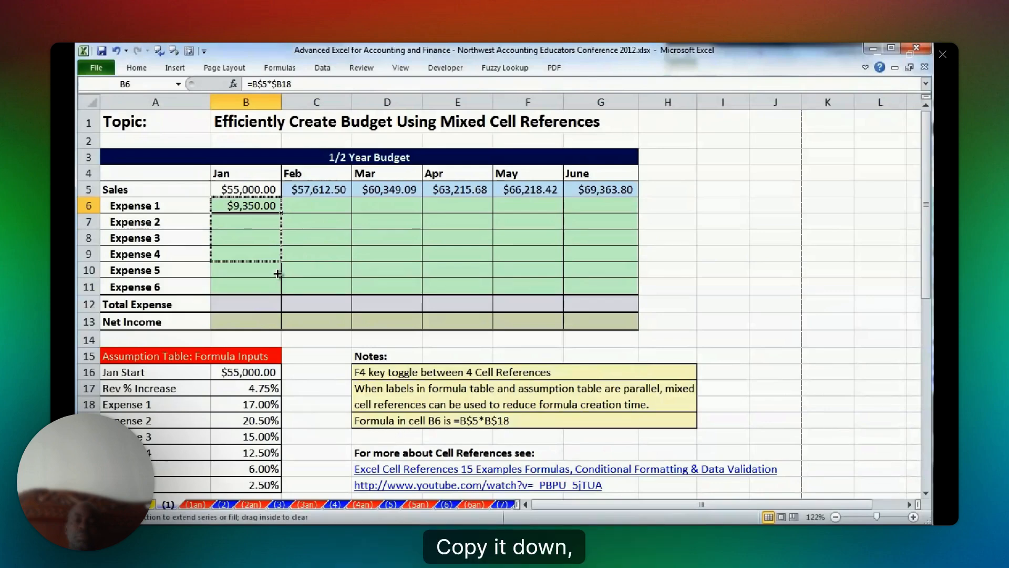
pyautogui.moveTo(278, 273); pyautogui.dragTo(277, 295)
pyautogui.moveTo(281, 294); pyautogui.dragTo(631, 295)
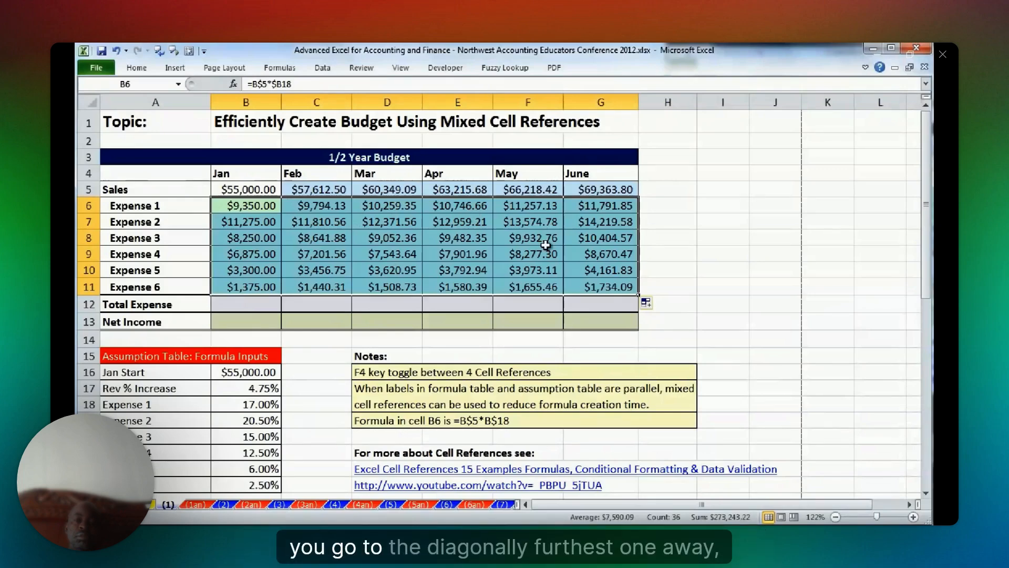
# Check the cell references in the June Expense 6 formula in G11.
pyautogui.click(600, 287)
pyautogui.press('F2')
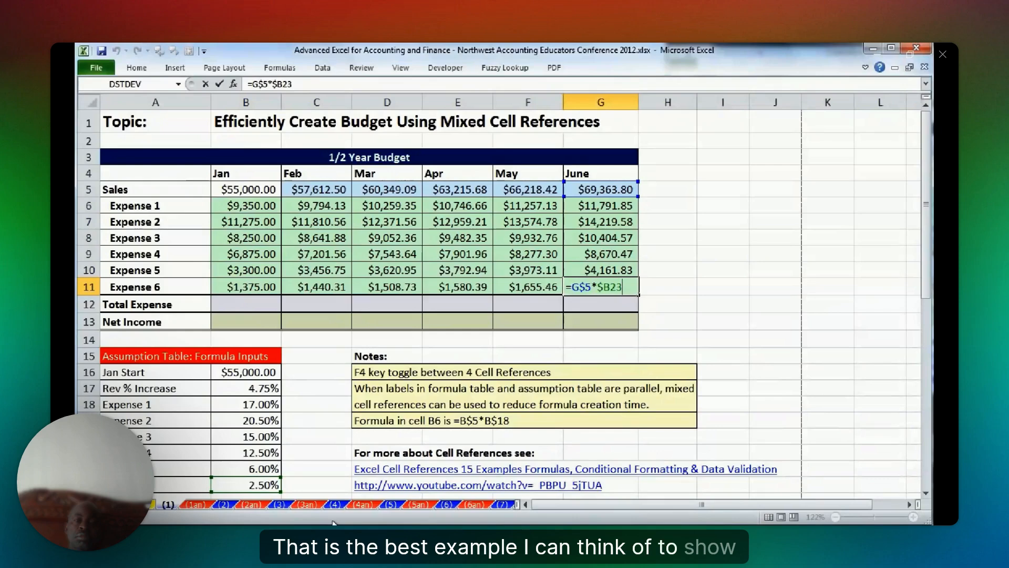
pyautogui.hotkey('ctrl', 'Return')
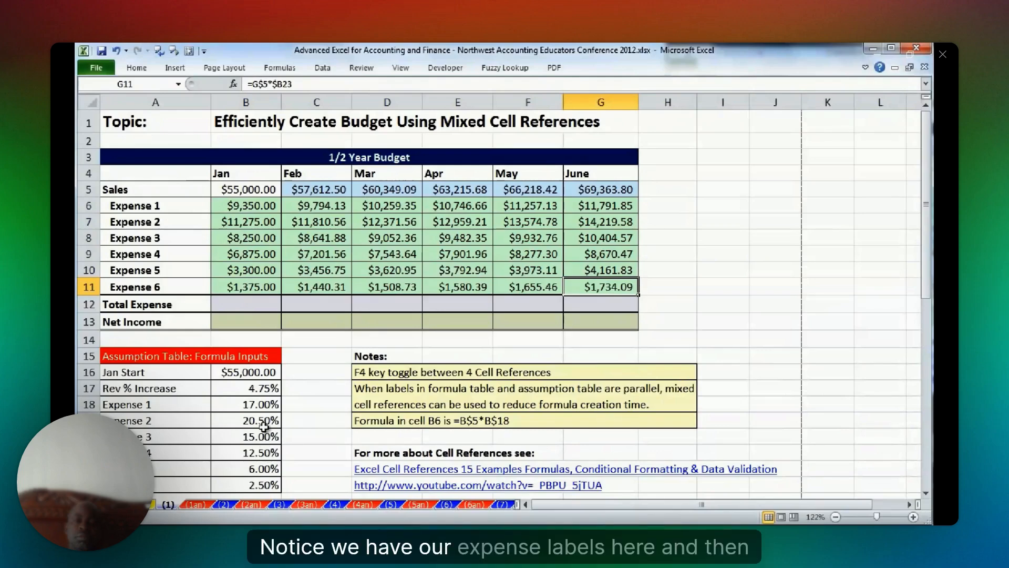
# Compare the orientation of the vertical expense labels in the budget tables with the horizontal expense labels in the row 43 assumption table.
pyautogui.moveTo(182, 206); pyautogui.dragTo(182, 287)
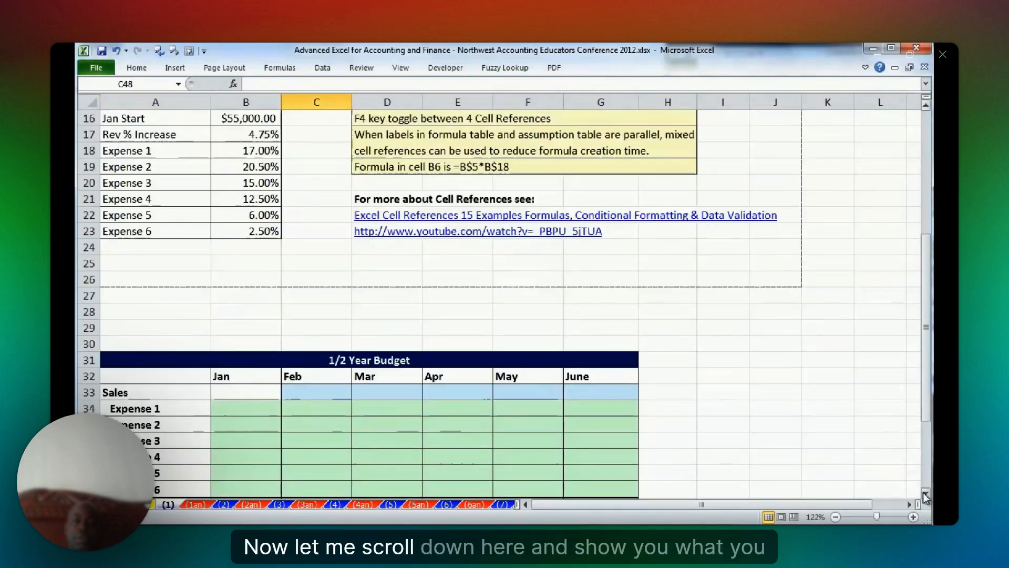
pyautogui.scroll(-4, 924, 497)
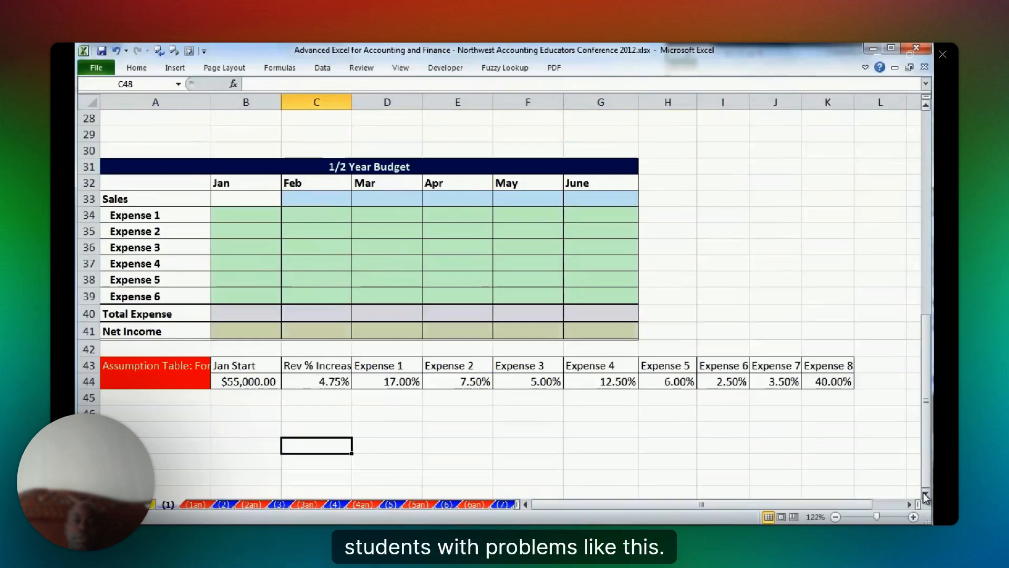
pyautogui.scroll(1, 158, 210)
pyautogui.moveTo(156, 199); pyautogui.dragTo(168, 280)
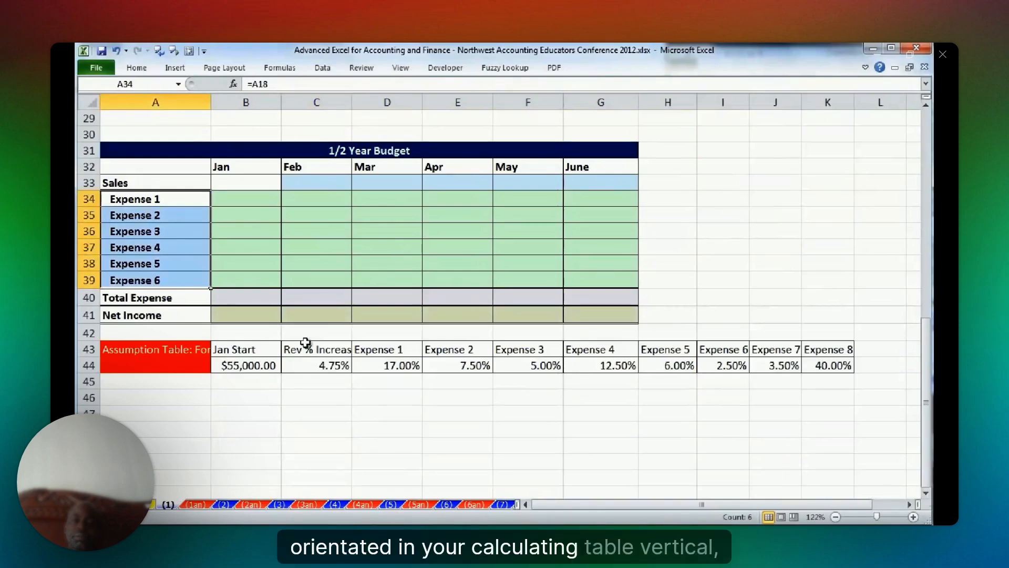
pyautogui.moveTo(379, 349); pyautogui.dragTo(824, 349)
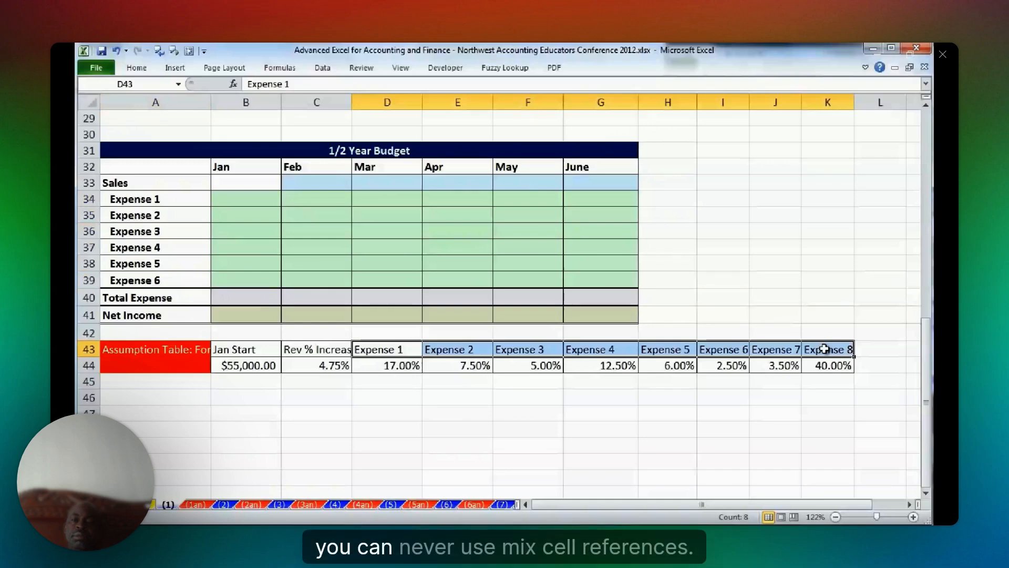
pyautogui.moveTo(158, 198); pyautogui.dragTo(159, 279)
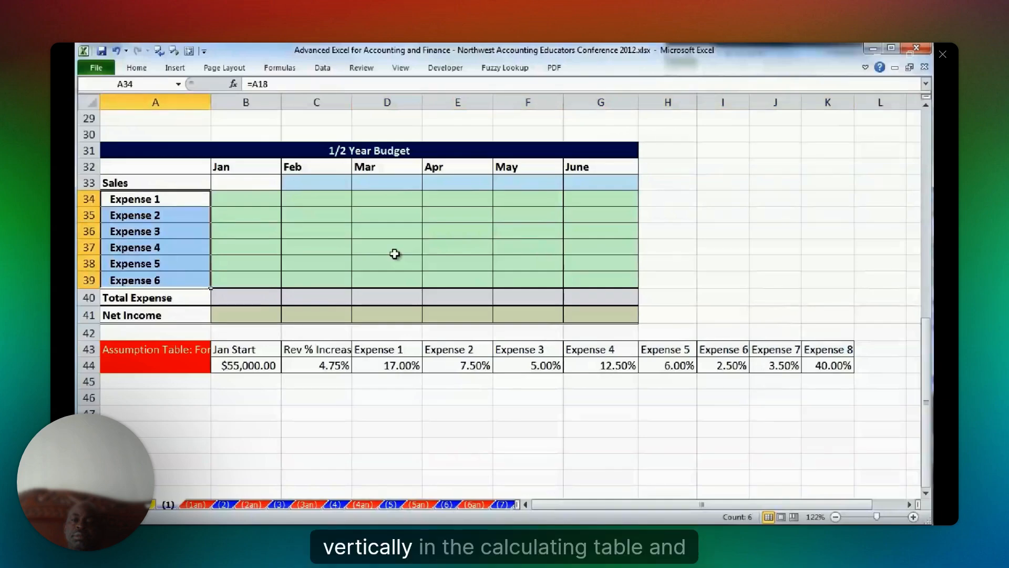
pyautogui.moveTo(378, 349); pyautogui.dragTo(821, 348)
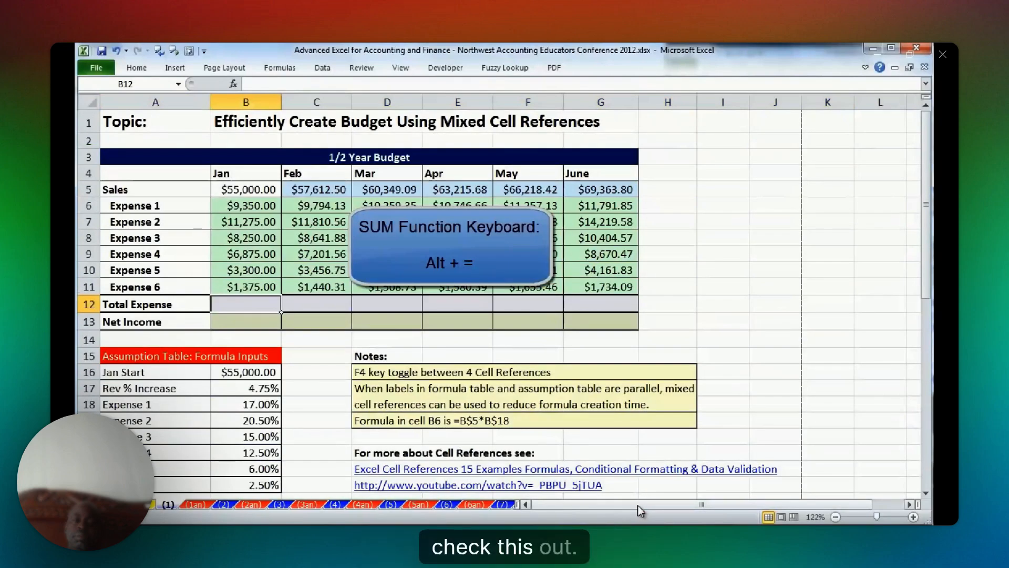
# Total the January expenses in B12 with =SUM(B6:B11), excluding the sales amount.
pyautogui.hotkey('alt', '=')
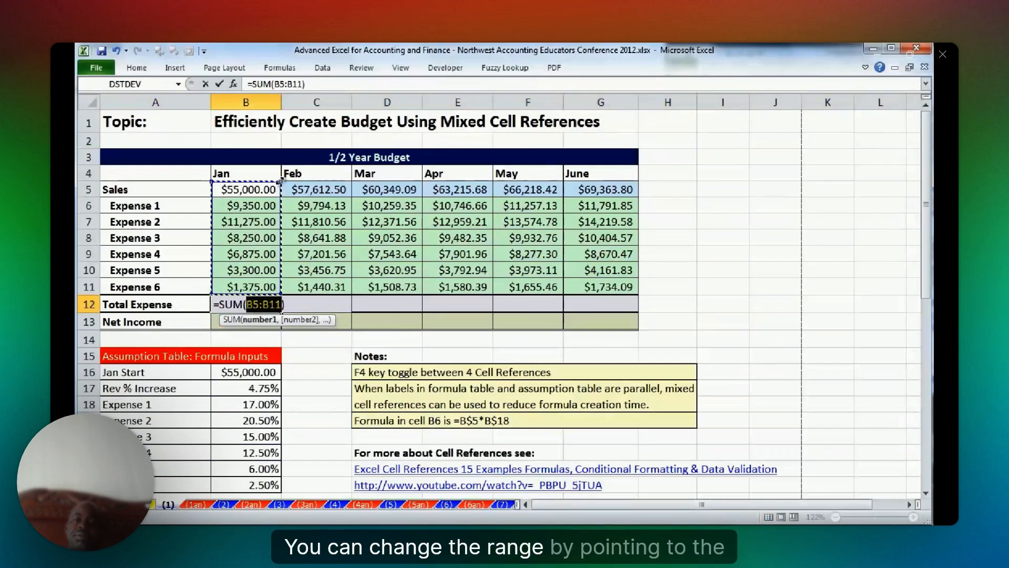
pyautogui.moveTo(279, 181); pyautogui.dragTo(280, 200)
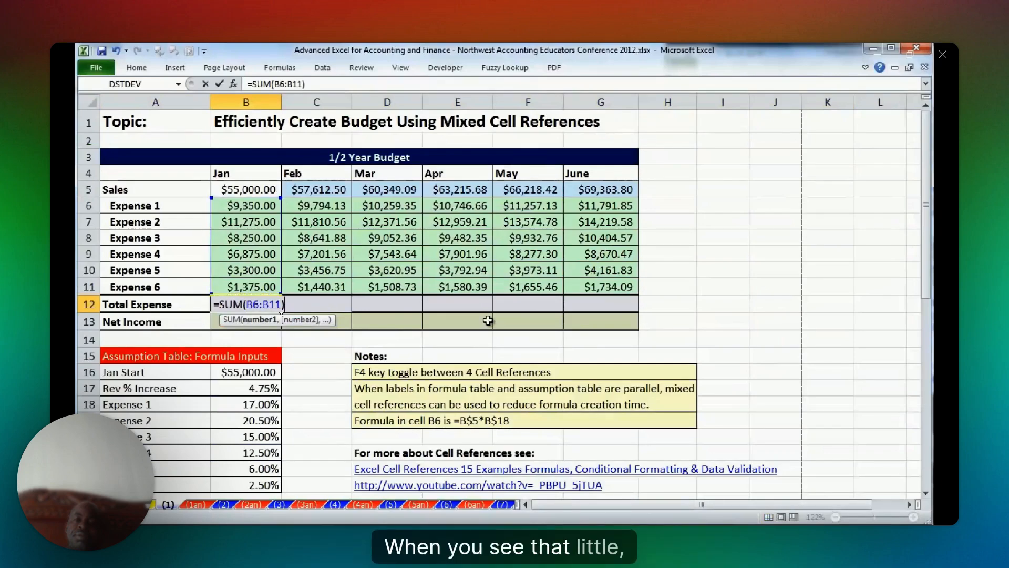
pyautogui.hotkey('ctrl', 'Return')
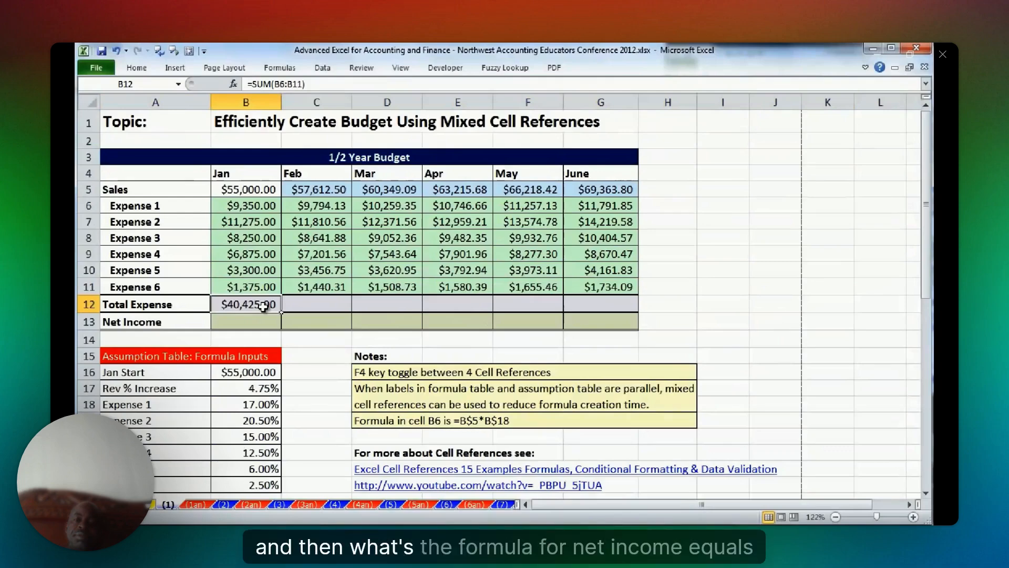
# Calculate January Net Income in B13 as sales minus total expense with =B5-B12.
pyautogui.press('Return')
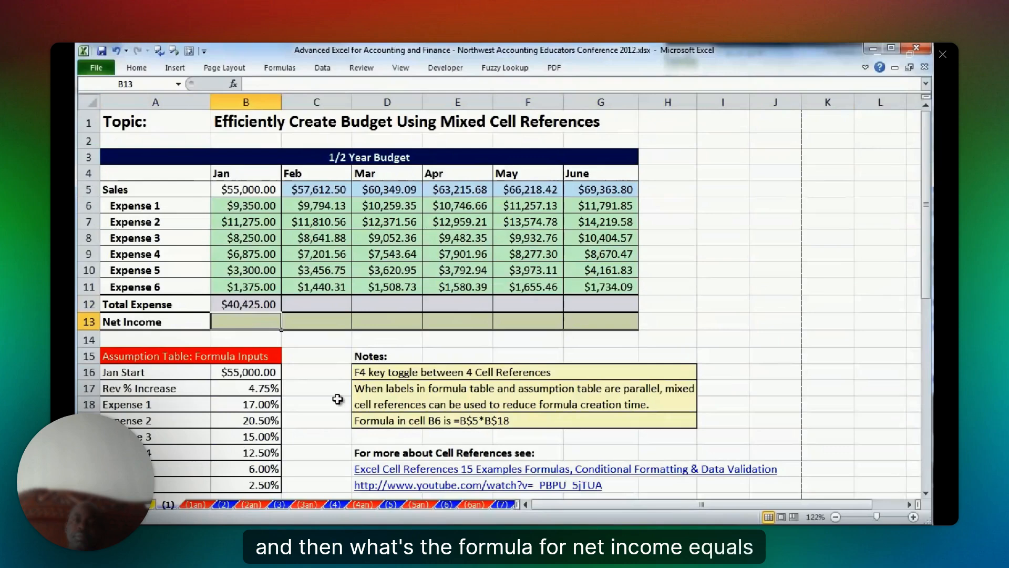
pyautogui.write('=')
pyautogui.press('Up')
pyautogui.press('Up')
pyautogui.press('Up')
pyautogui.press('Up')
pyautogui.press('Up')
pyautogui.press('Up')
pyautogui.press('Up')
pyautogui.press('Up')
pyautogui.write('-')
pyautogui.press('Up')
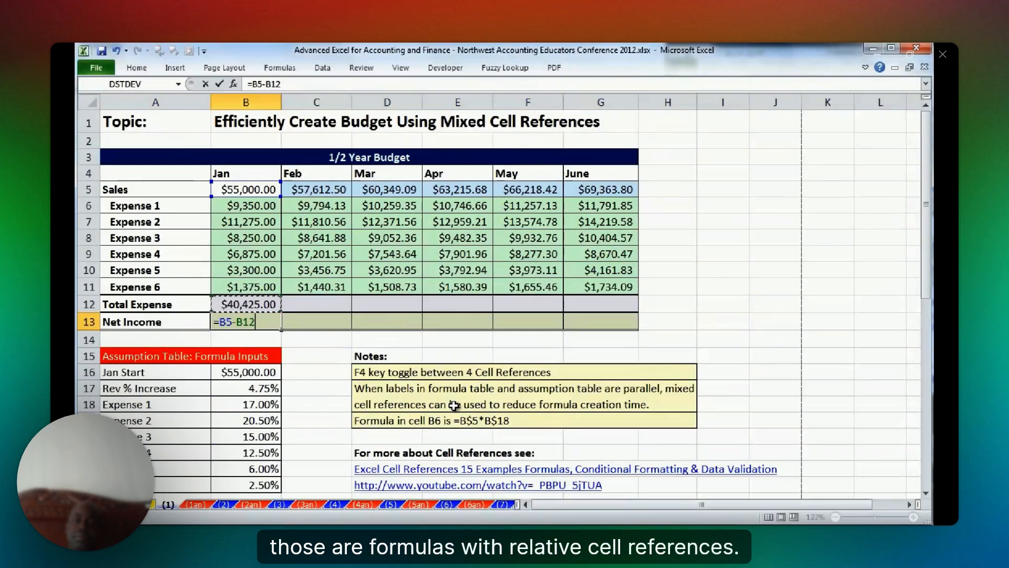
pyautogui.hotkey('ctrl', 'Return')
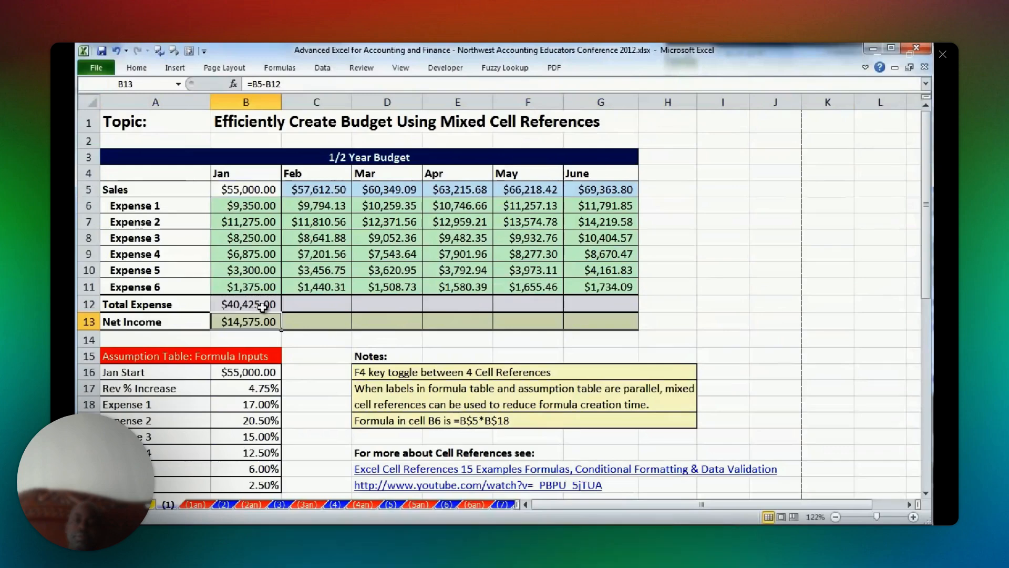
# Copy the January Total Expense and Net Income formulas across through June, and recheck the Expense 1 formula in B6.
pyautogui.moveTo(262, 307); pyautogui.dragTo(622, 326)
pyautogui.click(621, 325)
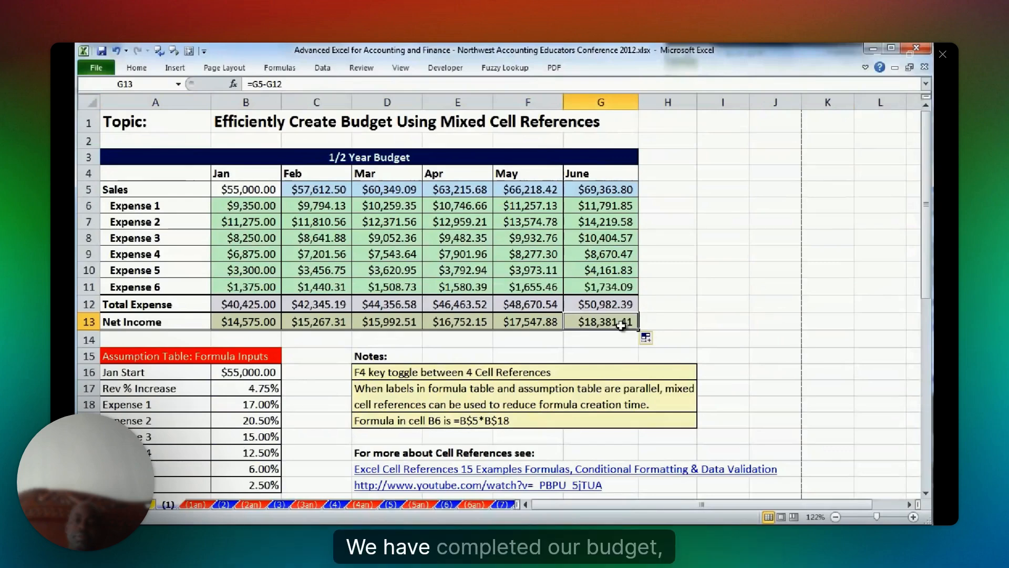
pyautogui.doubleClick(254, 211)
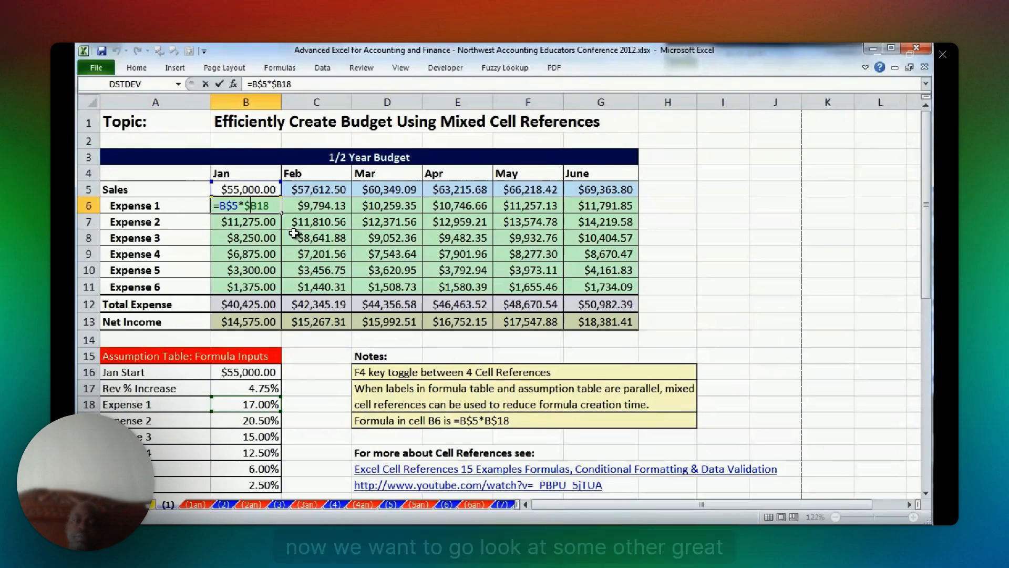
pyautogui.hotkey('ctrl', 'Return')
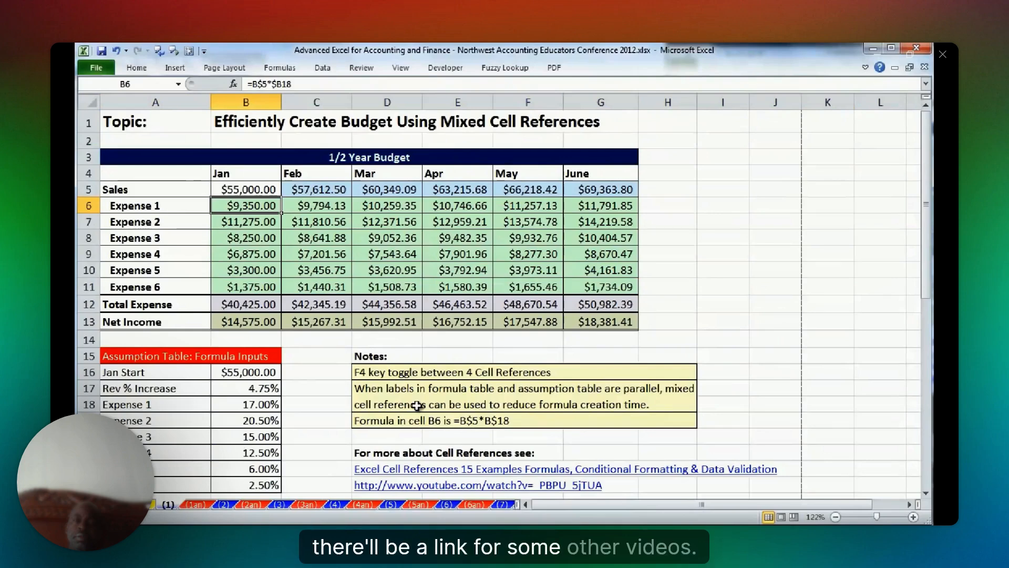
# Go to sheet (2) and review the built-in conditional formatting options for the grades in E5:E17.
pyautogui.hotkey('ctrl', 'pagedown')
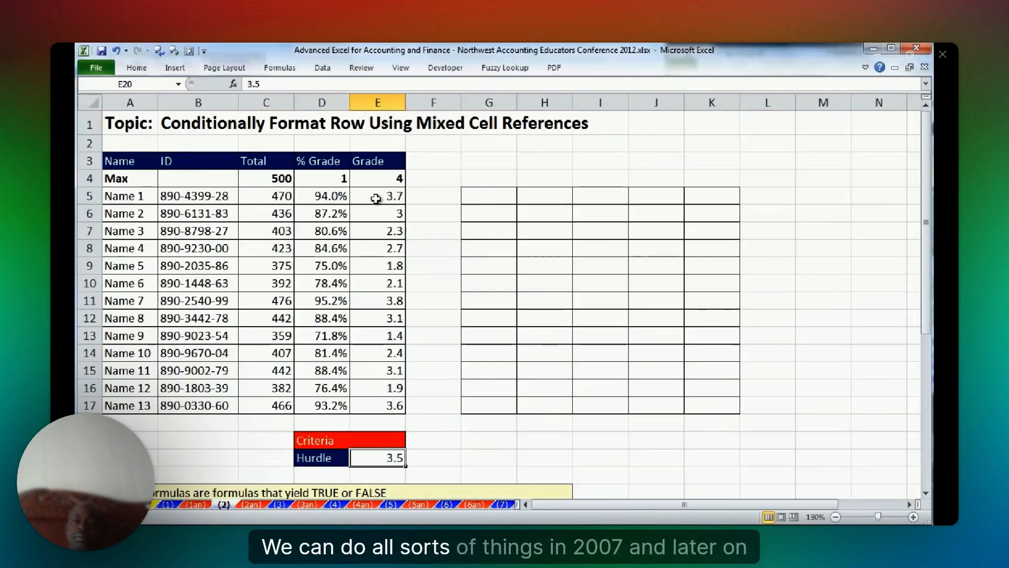
pyautogui.moveTo(376, 196); pyautogui.dragTo(378, 405)
pyautogui.click(136, 68)
pyautogui.click(632, 114)
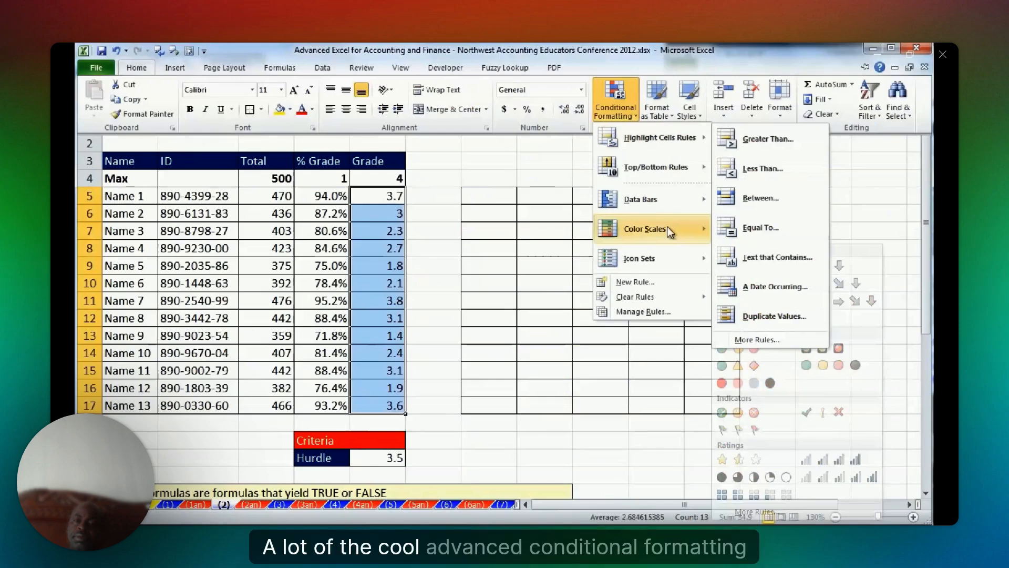
pyautogui.moveTo(638, 247)
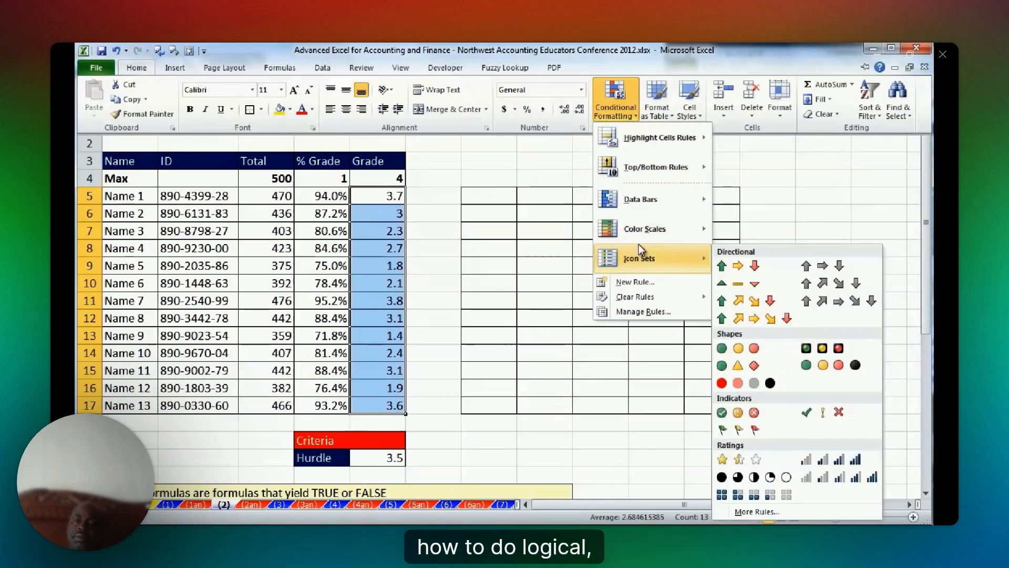
pyautogui.click(525, 182)
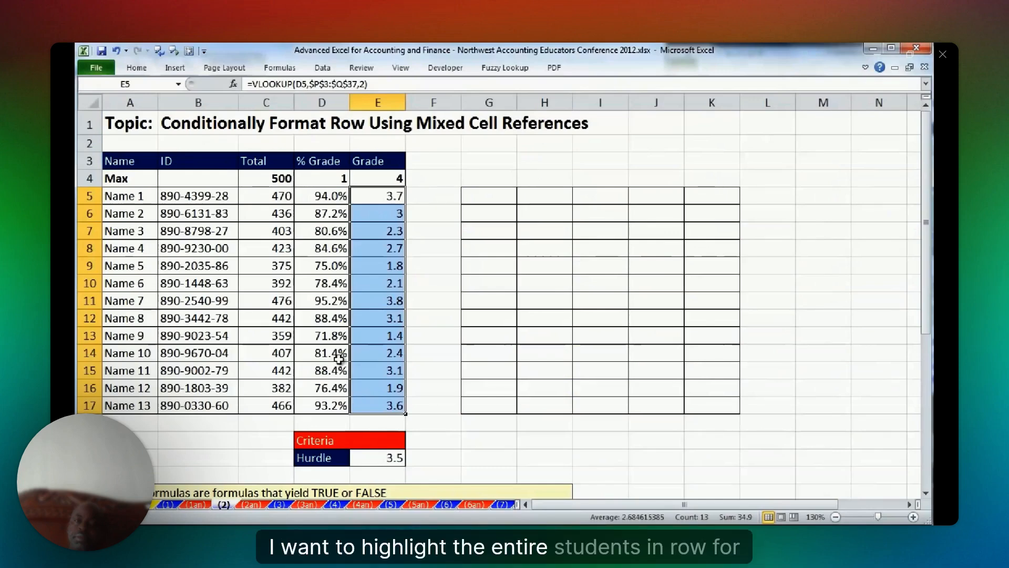
# Try highlighting student rows 5, 11 and 17 manually with a yellow fill, and enter 2 as the hurdle.
pyautogui.moveTo(135, 196); pyautogui.dragTo(396, 195)
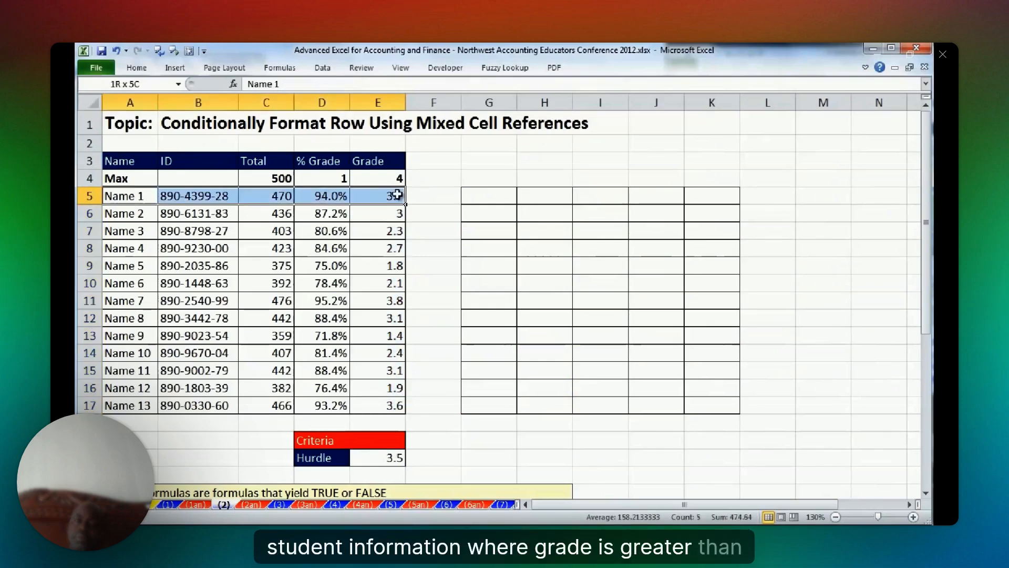
pyautogui.moveTo(396, 196); pyautogui.dragTo(396, 199)
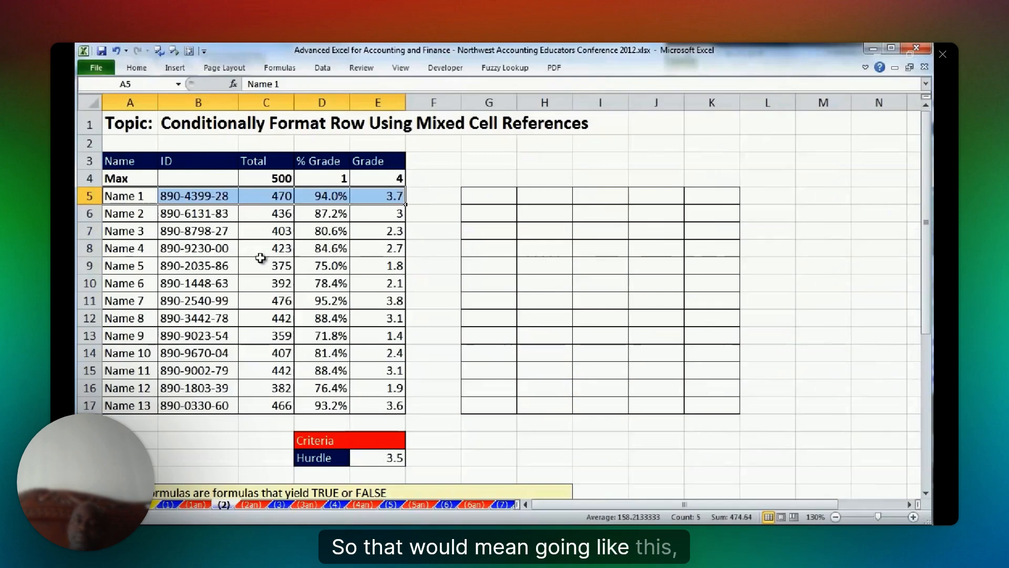
pyautogui.moveTo(129, 300); pyautogui.dragTo(389, 301)
pyautogui.moveTo(128, 406); pyautogui.dragTo(389, 405)
pyautogui.click(236, 92)
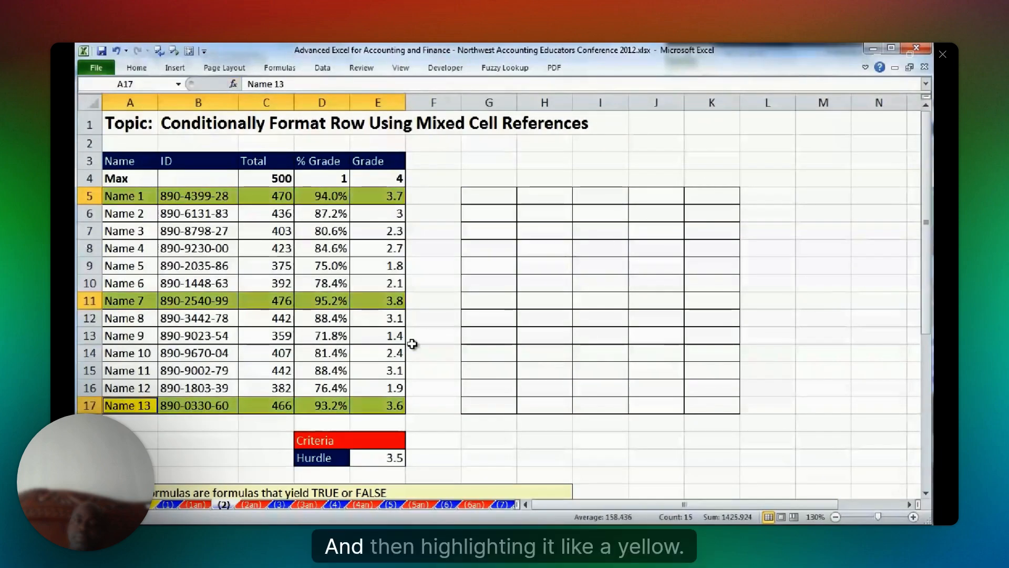
pyautogui.click(385, 454)
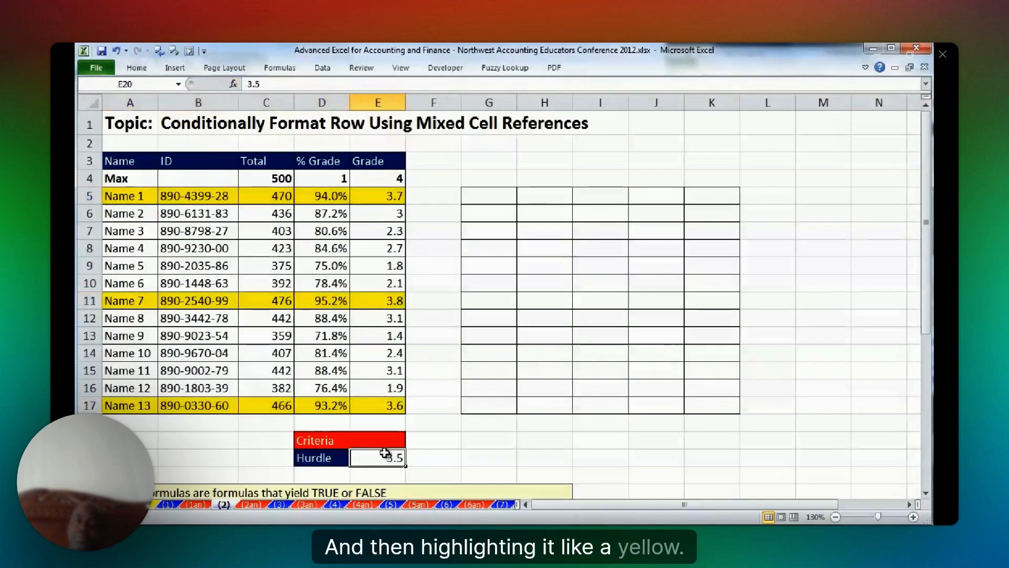
pyautogui.write('2')
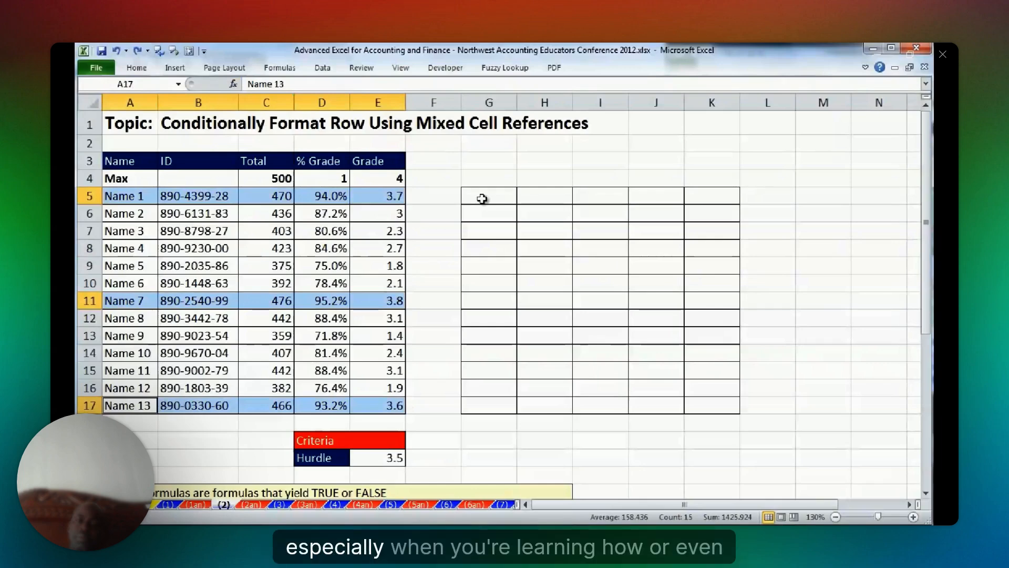
# Compare the student data in A5:E17 with the matching blank grid G5:K17, and examine the individual cells of the first student row.
pyautogui.moveTo(126, 195); pyautogui.dragTo(402, 408)
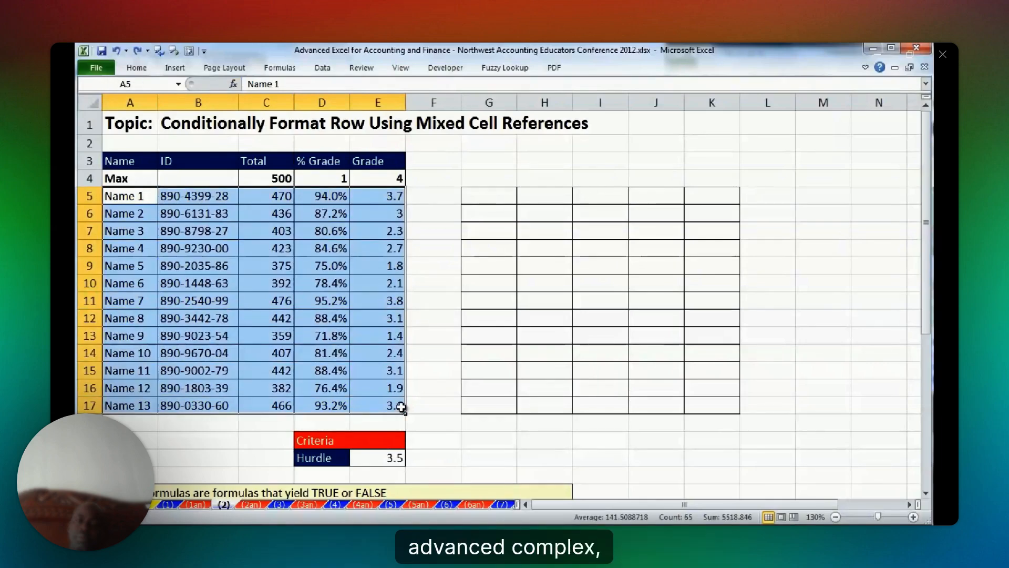
pyautogui.click(489, 198)
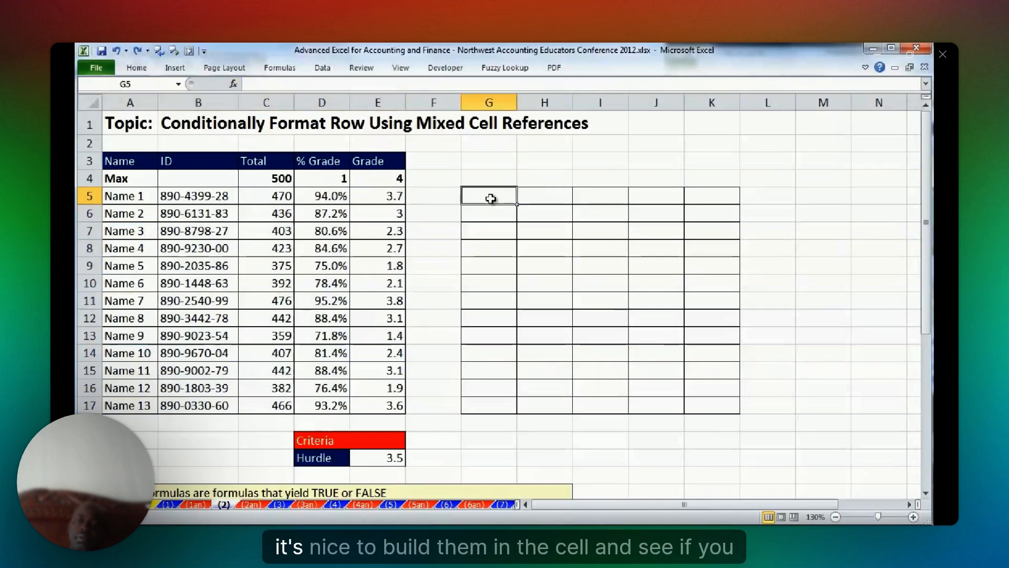
pyautogui.moveTo(491, 198); pyautogui.dragTo(712, 405)
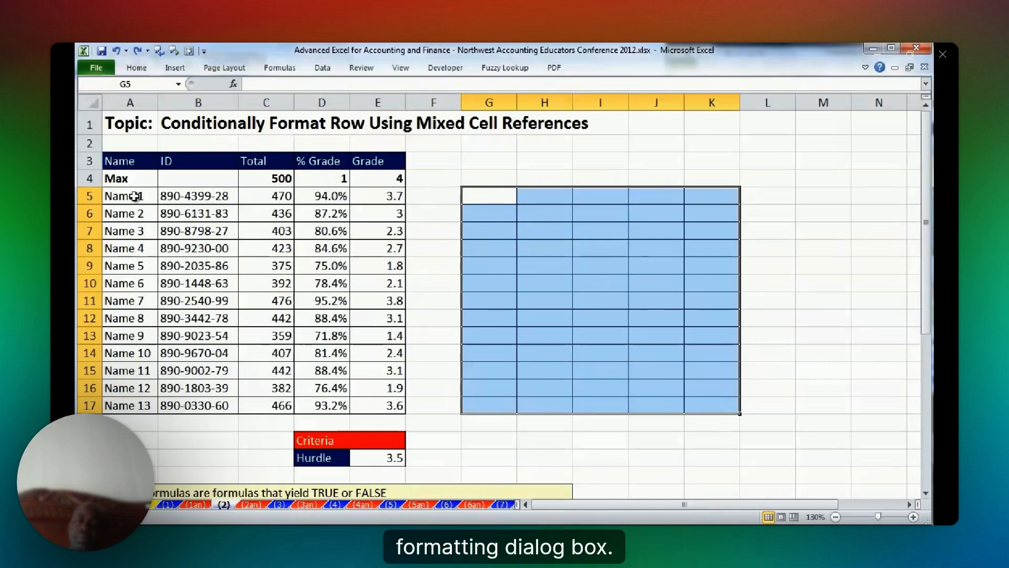
pyautogui.moveTo(135, 196); pyautogui.dragTo(360, 400)
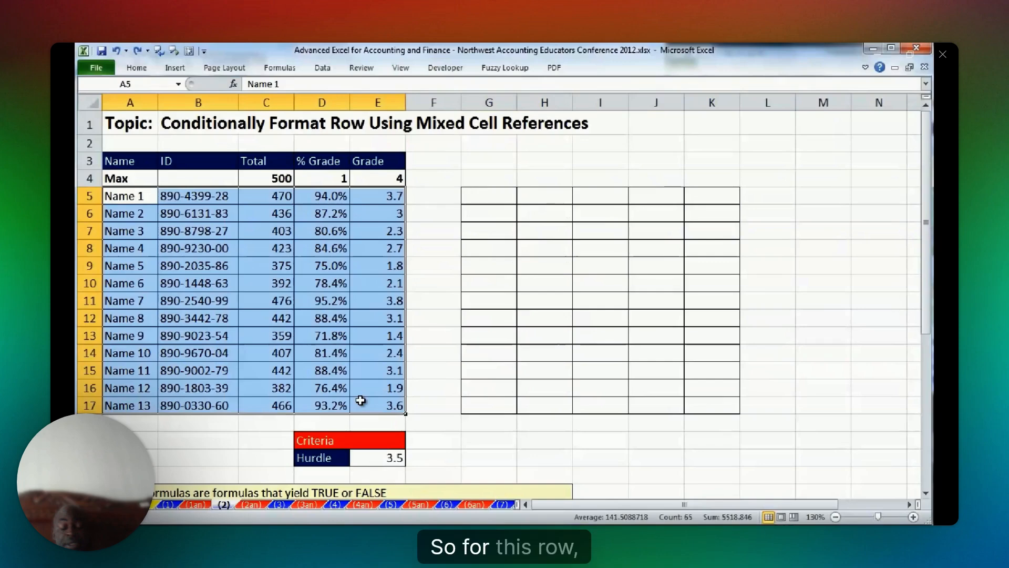
pyautogui.moveTo(377, 195); pyautogui.dragTo(135, 197)
pyautogui.click(135, 197)
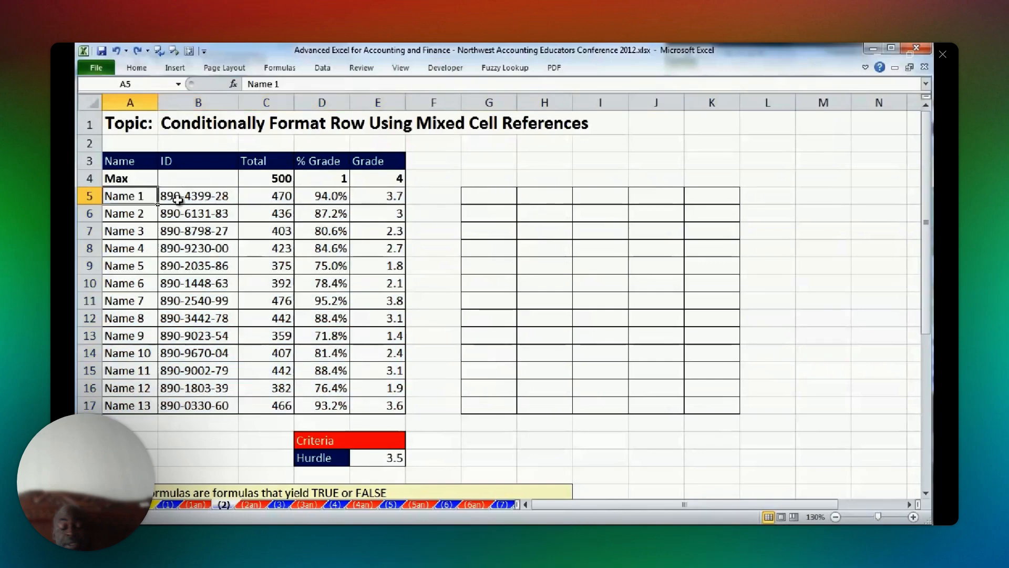
pyautogui.click(211, 197)
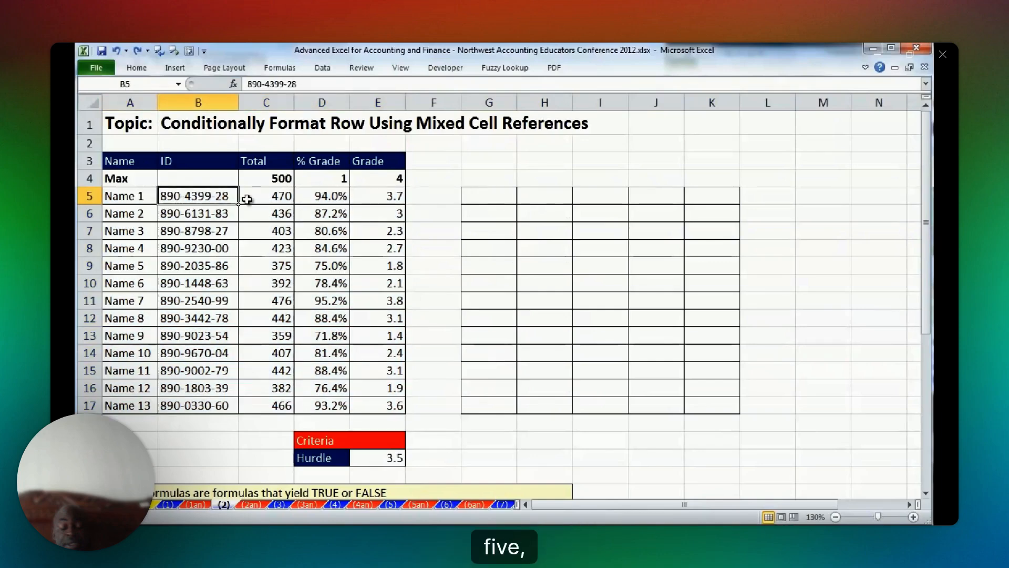
pyautogui.click(322, 197)
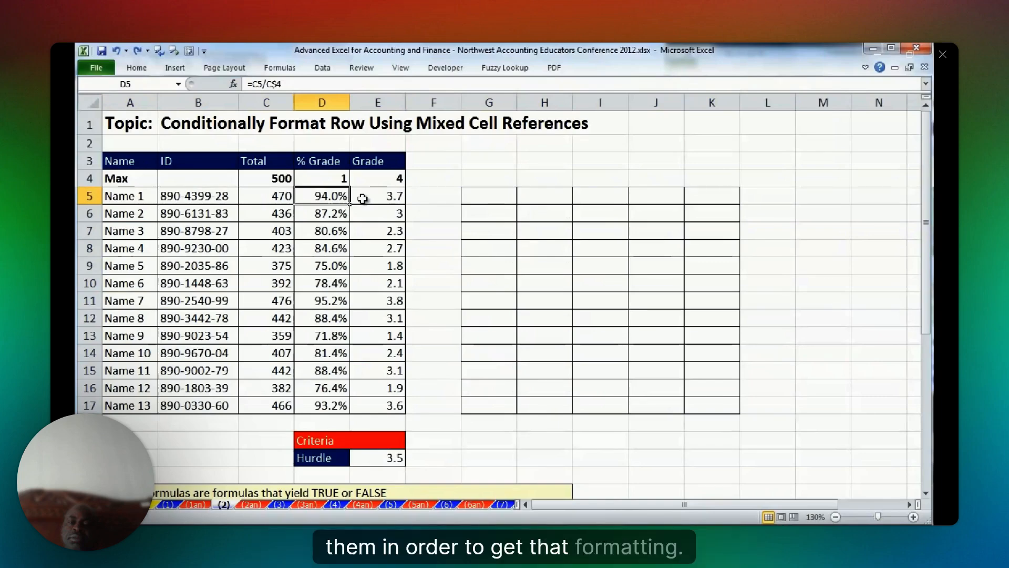
# Examine the student range A5:E17, the matching grid G5:K17 and the individual cells of rows 5 and 6 to plan the logical formula.
pyautogui.click(364, 198)
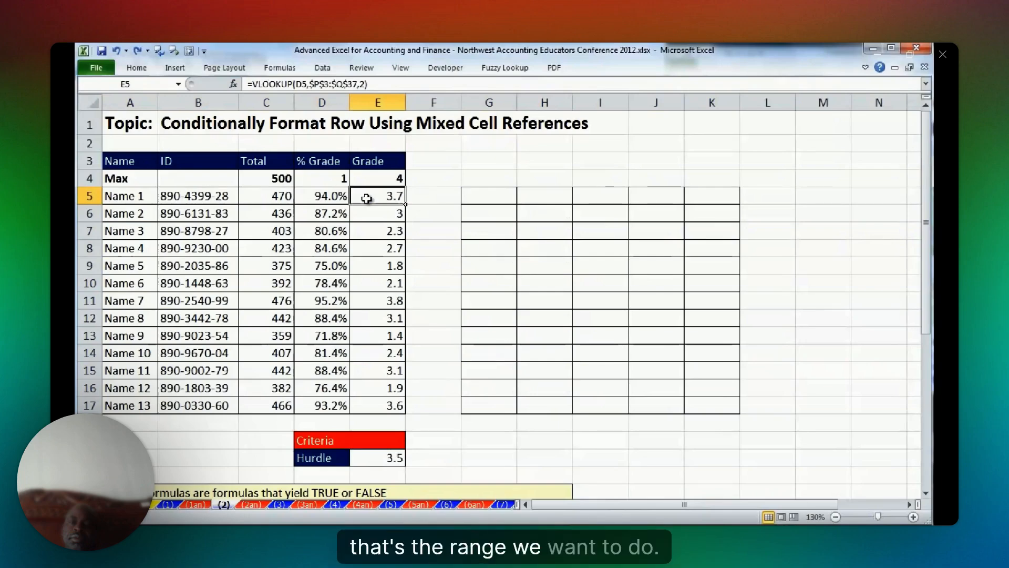
pyautogui.moveTo(130, 196); pyautogui.dragTo(377, 405)
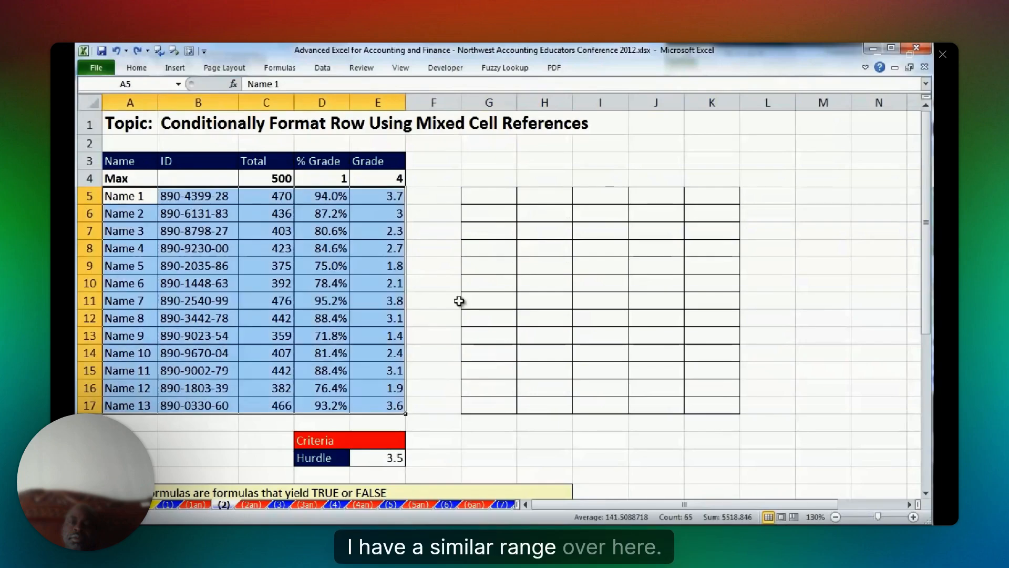
pyautogui.moveTo(486, 196); pyautogui.dragTo(717, 406)
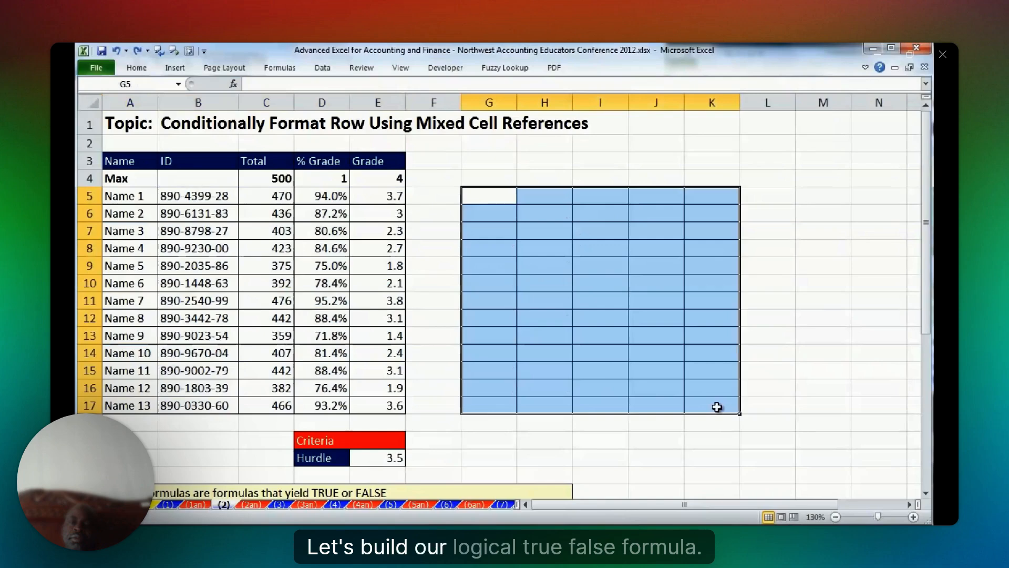
pyautogui.click(488, 196)
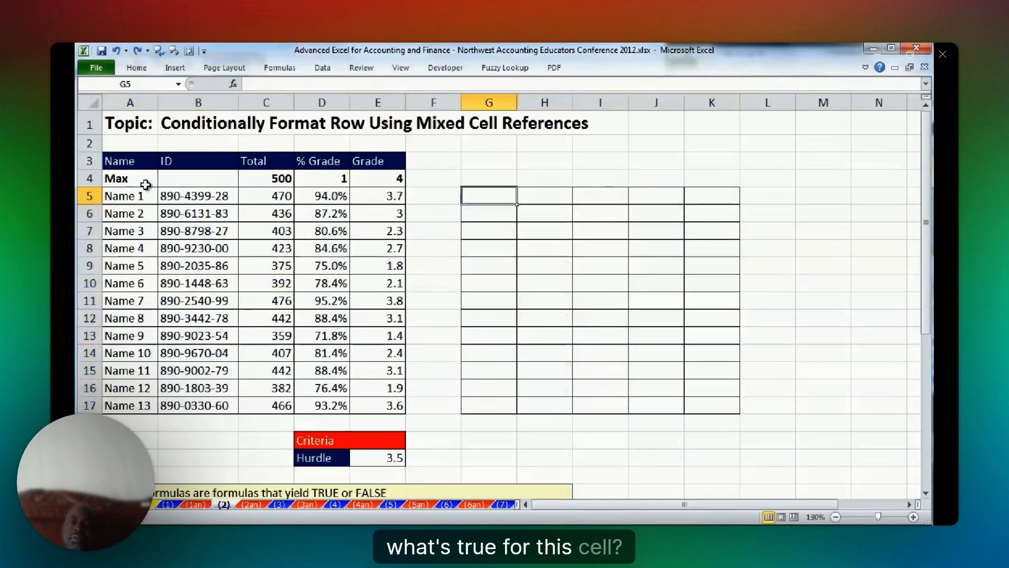
pyautogui.click(142, 196)
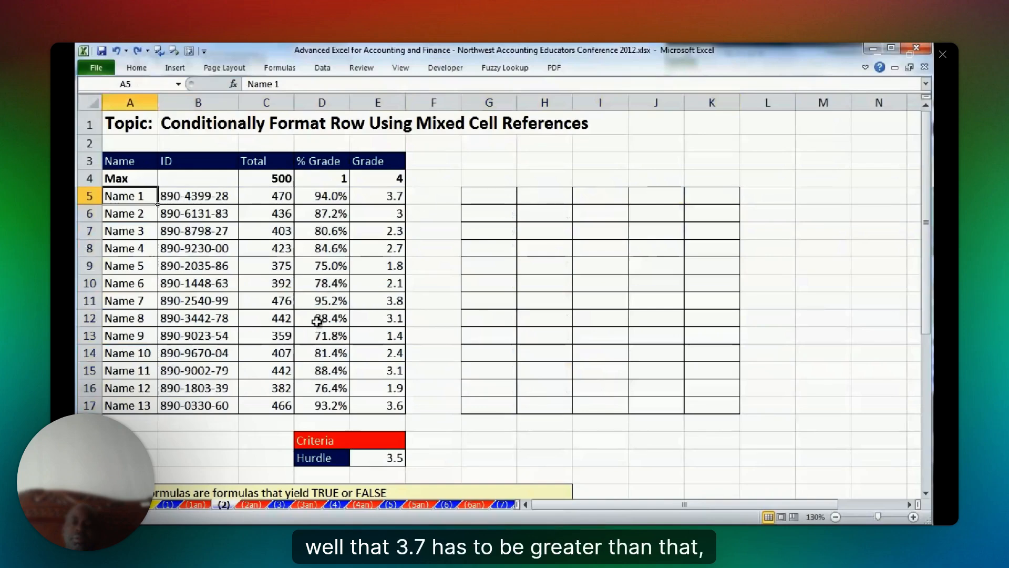
pyautogui.press('Right')
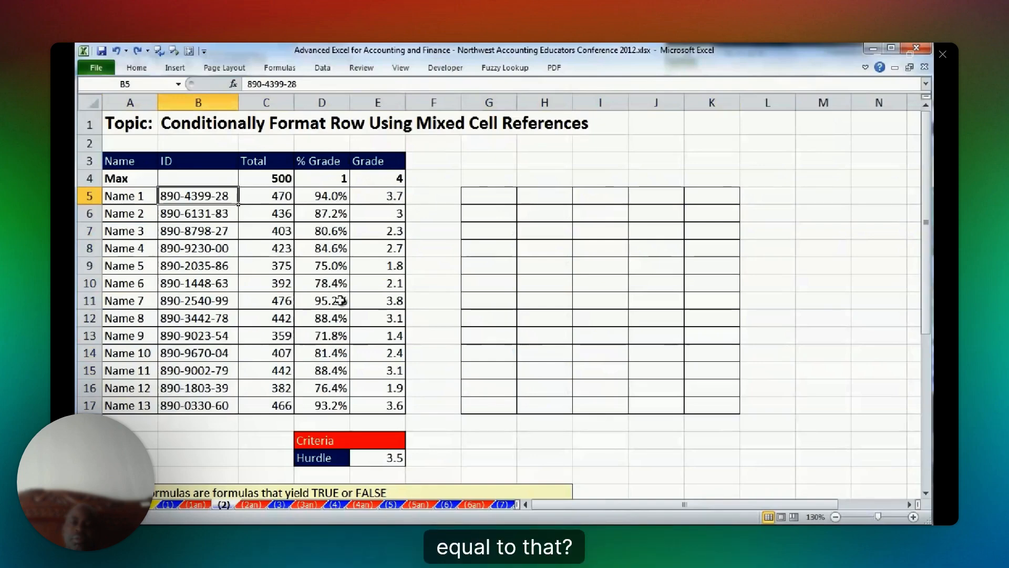
pyautogui.click(322, 195)
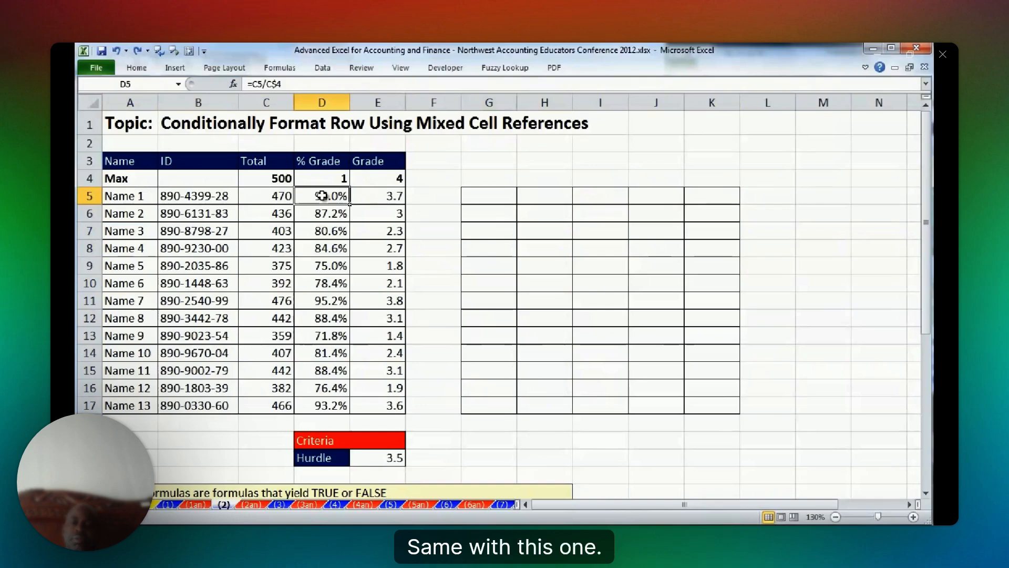
pyautogui.click(142, 196)
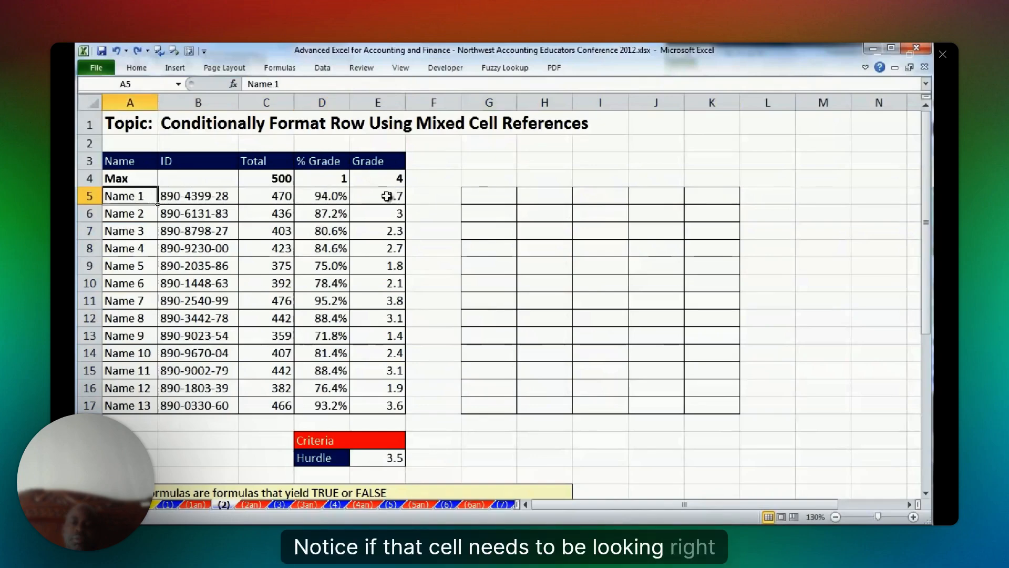
pyautogui.click(139, 213)
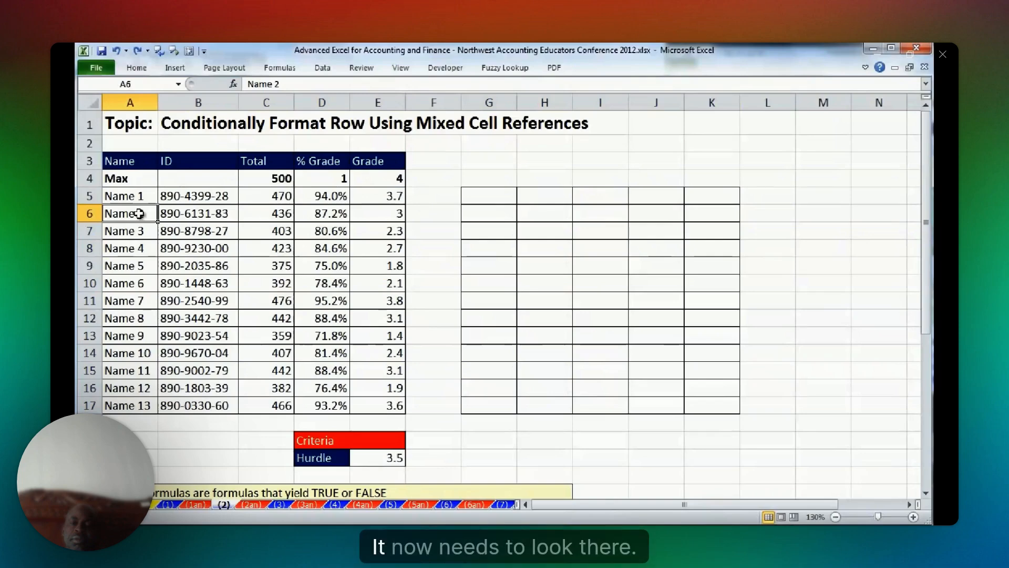
# Enter =$E5 in G5, locking only the column, and copy it through the grid G5:K17.
pyautogui.click(509, 199)
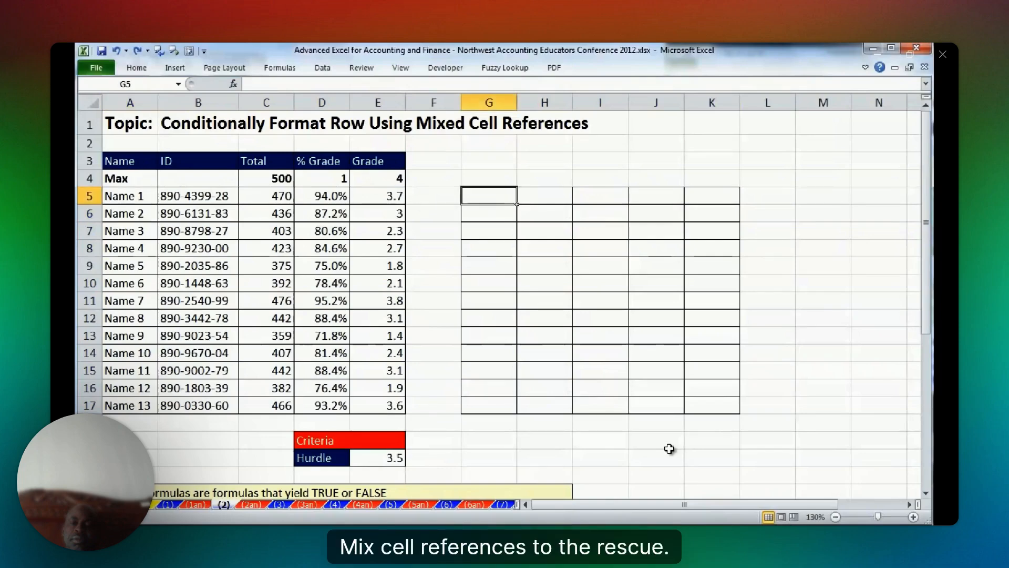
pyautogui.write('=')
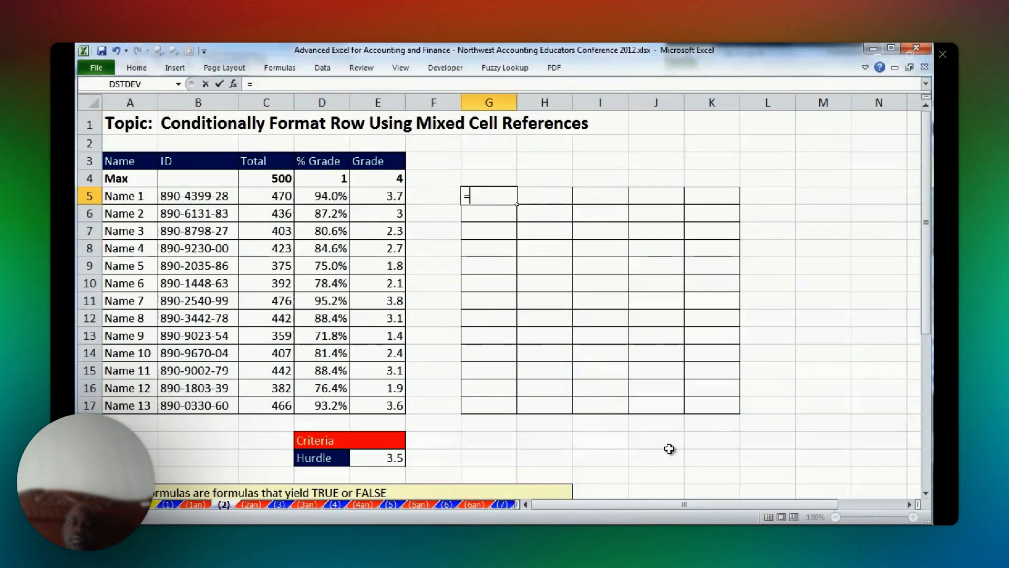
pyautogui.click(384, 196)
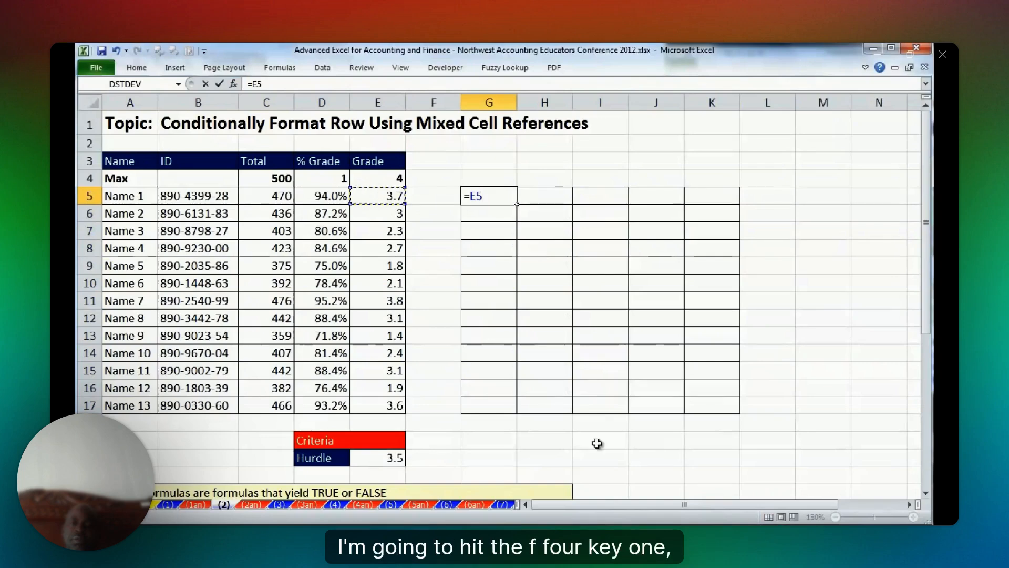
pyautogui.press('F4')
pyautogui.press('F4')
pyautogui.press('F4')
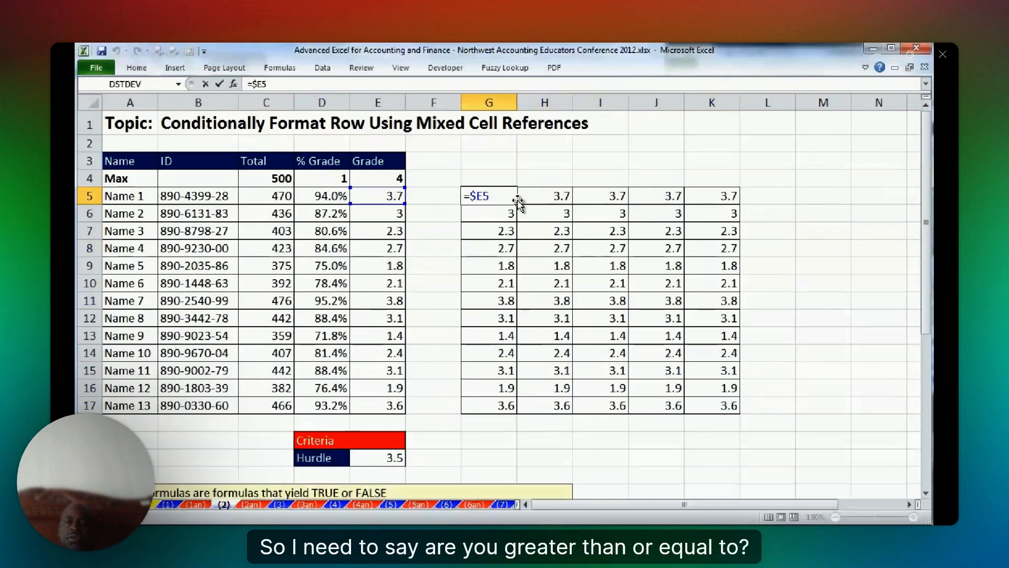
# Extend the G5 formula to =$E5>=$E$20, copy it through G5:K17, and check the results in rows 11 and 17.
pyautogui.moveTo(945, 163)
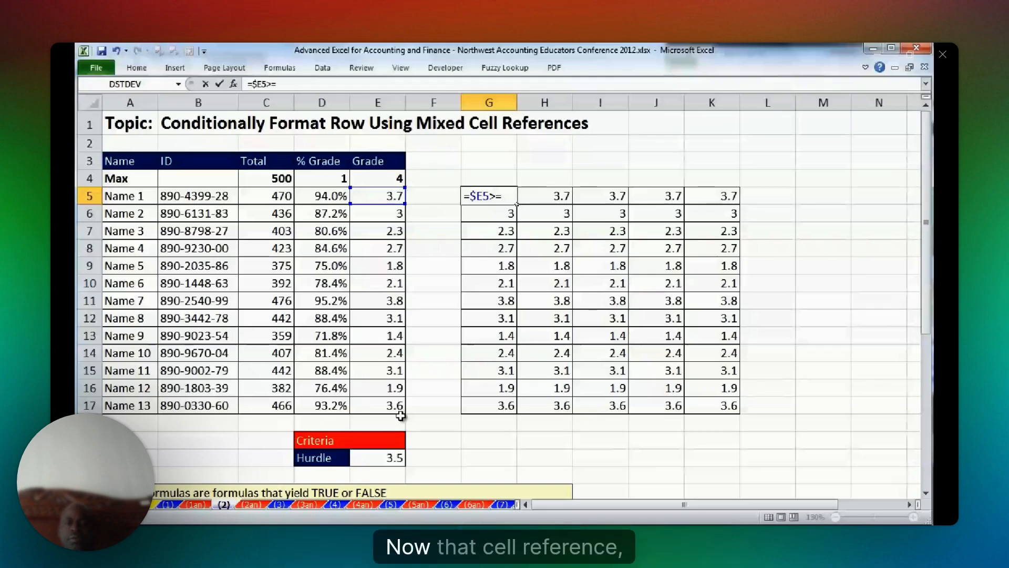
pyautogui.click(377, 457)
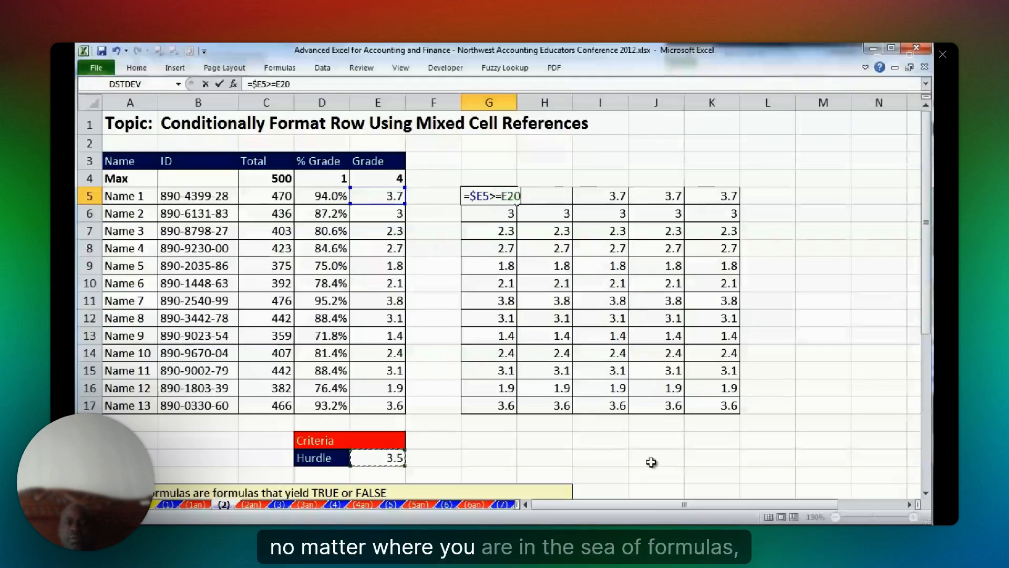
pyautogui.press('F4')
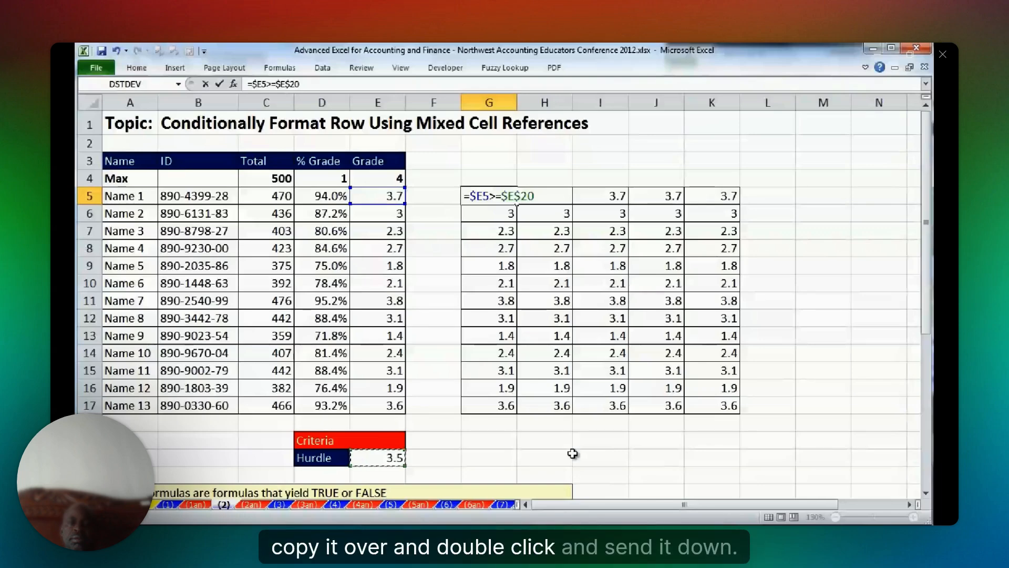
pyautogui.hotkey('ctrl', 'Return')
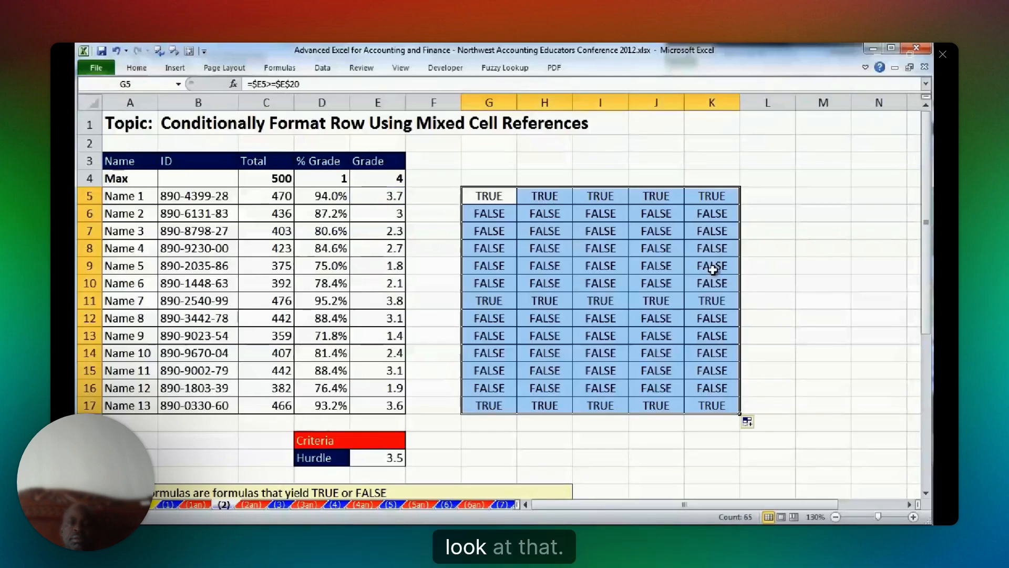
pyautogui.moveTo(489, 301); pyautogui.dragTo(711, 301)
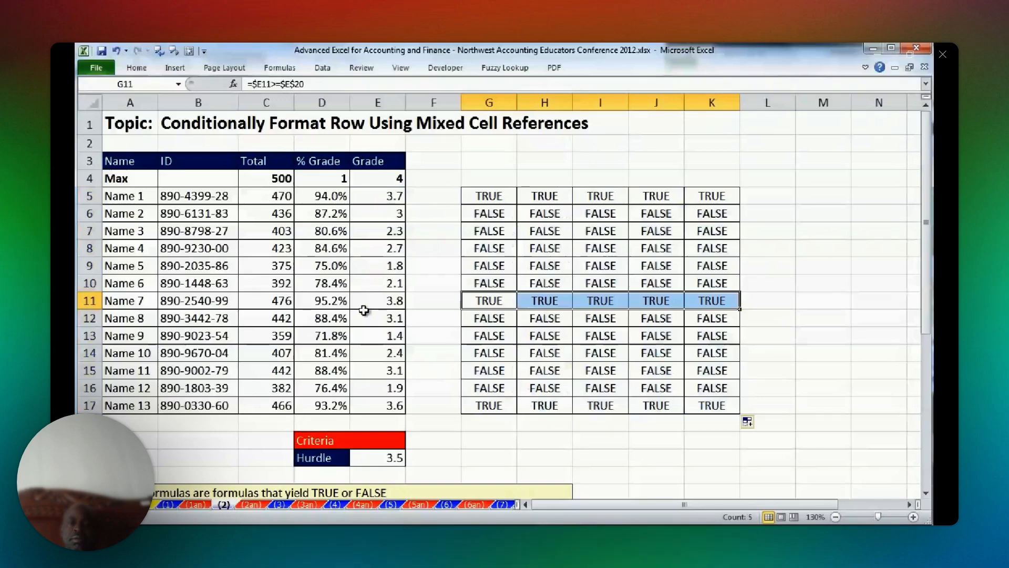
pyautogui.moveTo(489, 405); pyautogui.dragTo(711, 405)
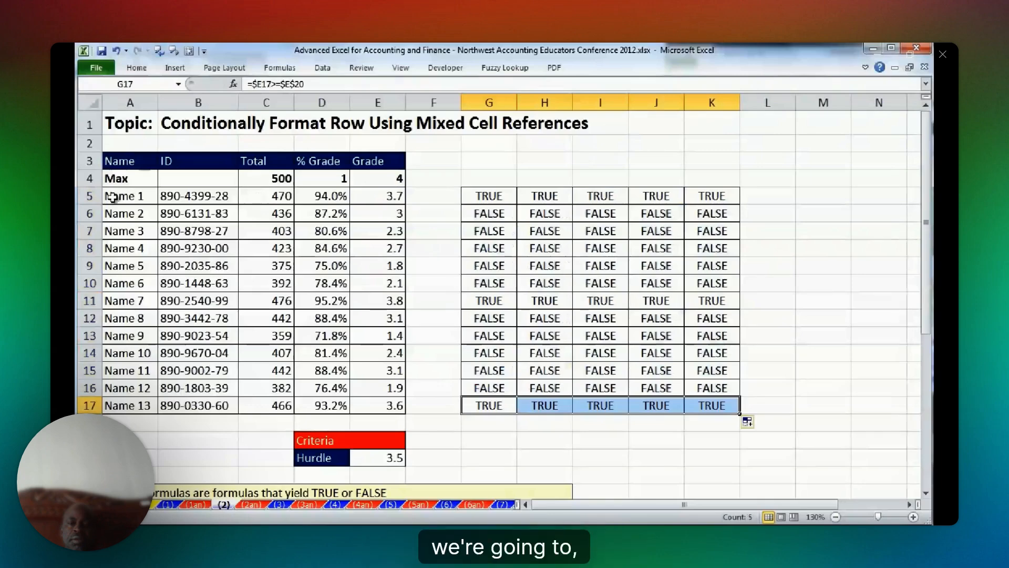
# Add a conditional formatting rule to A5:E17 that fills rows yellow, using the formula =$E5>=$E$20 copied from G5.
pyautogui.moveTo(117, 196); pyautogui.dragTo(351, 390)
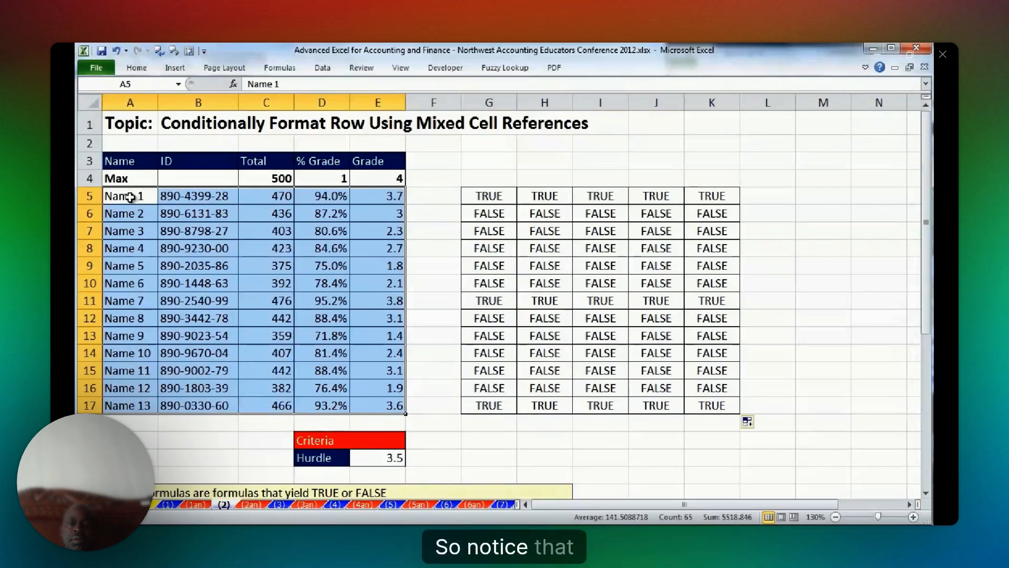
pyautogui.doubleClick(495, 196)
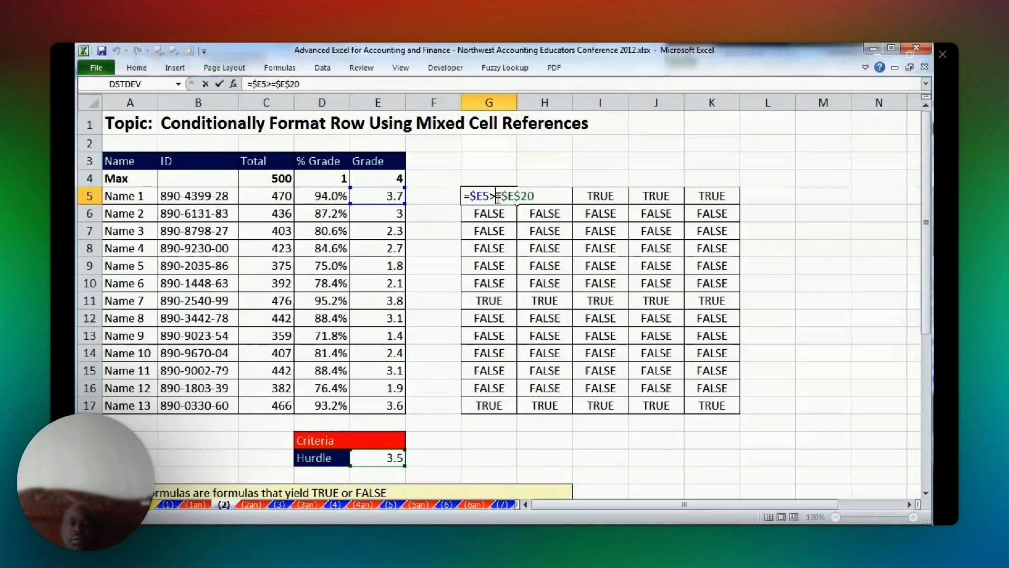
pyautogui.moveTo(544, 197); pyautogui.dragTo(464, 196)
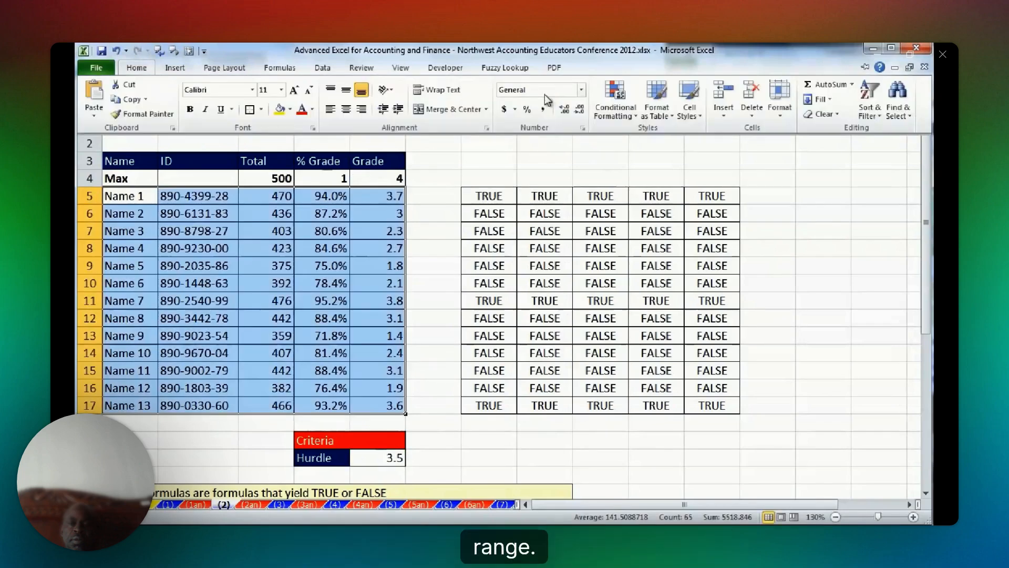
pyautogui.click(636, 112)
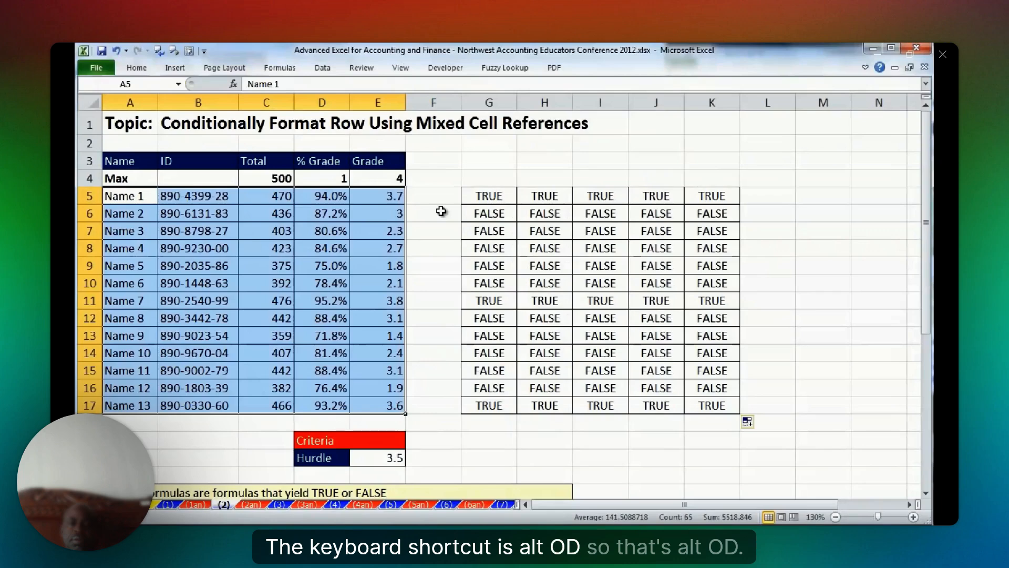
pyautogui.hotkey('alt', 'o')
pyautogui.press('d')
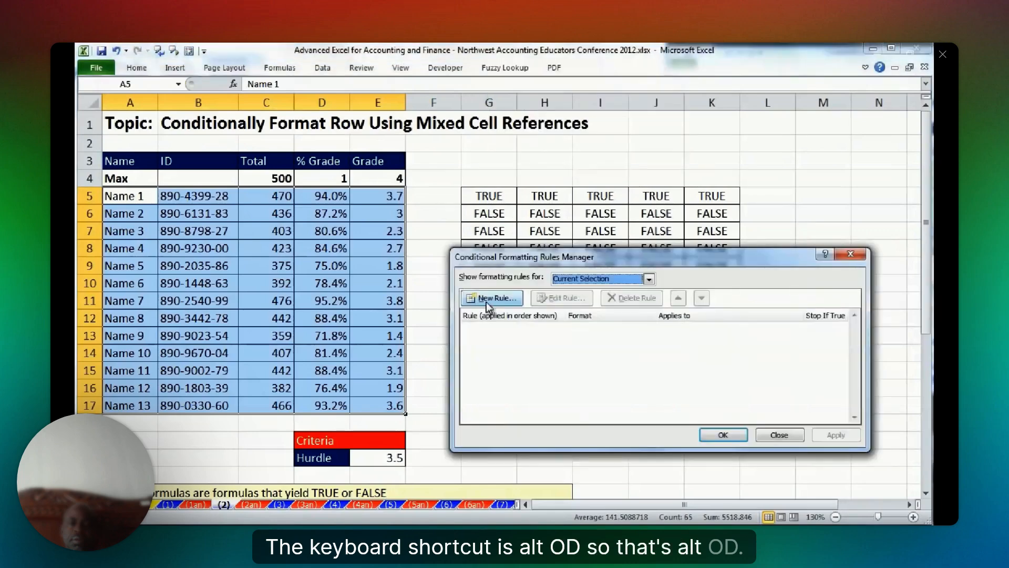
pyautogui.click(485, 301)
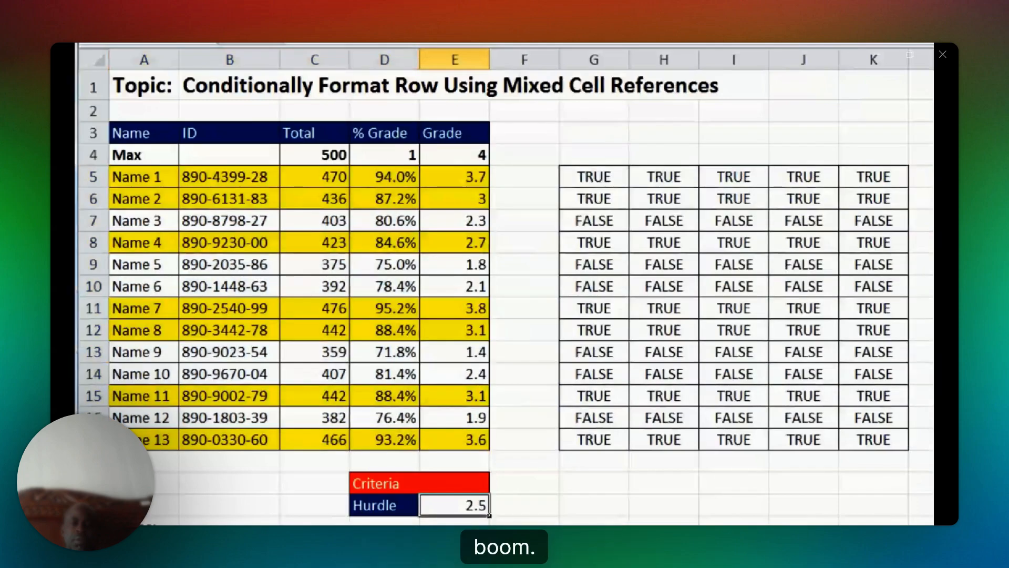
# Set the hurdle in E20 to 3.75 and review the notes below the criteria table.
pyautogui.write('3')
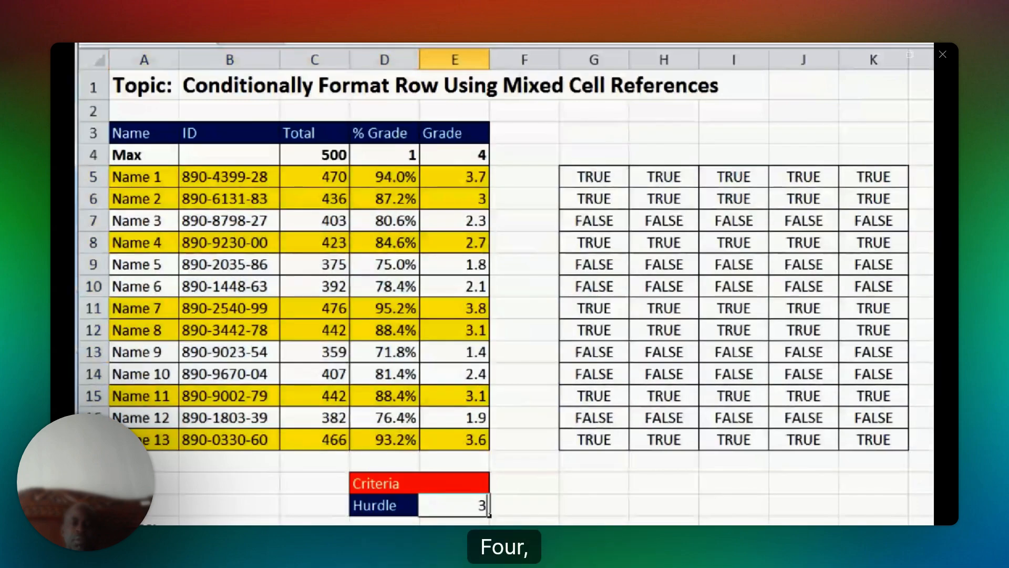
pyautogui.write('.75')
pyautogui.hotkey('ctrl', 'Return')
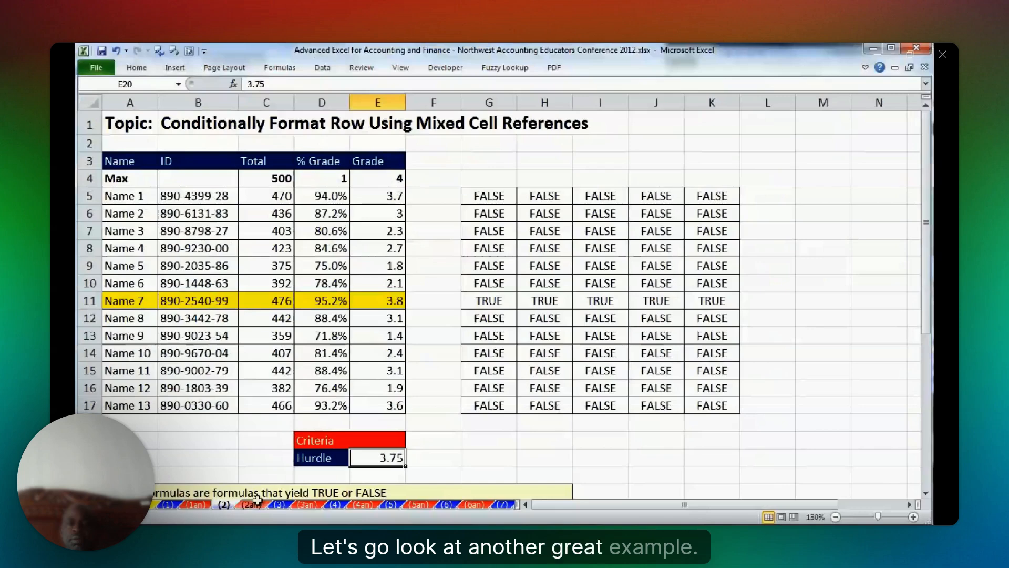
pyautogui.scroll(-5, 441, 352)
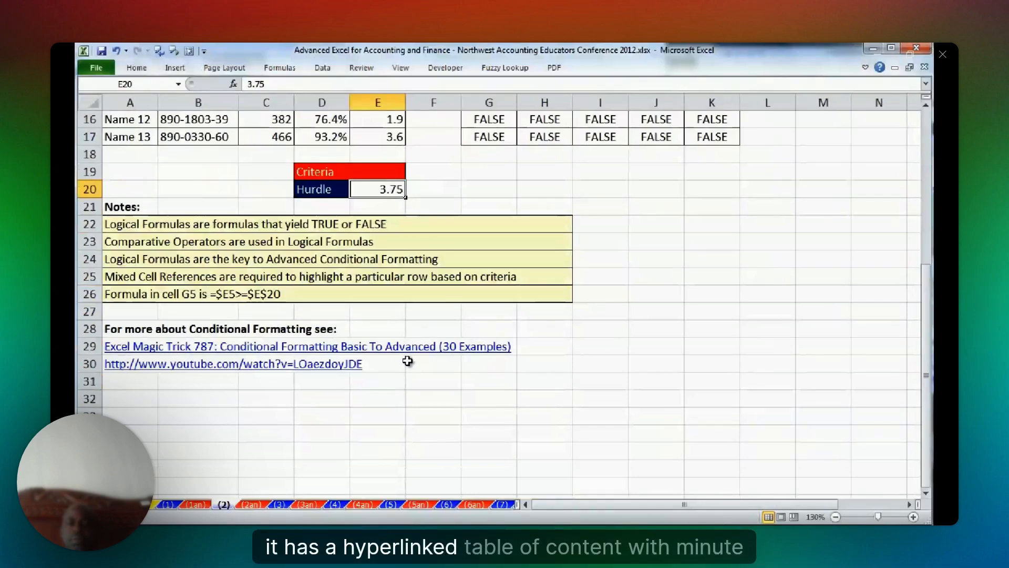
pyautogui.scroll(5, 409, 363)
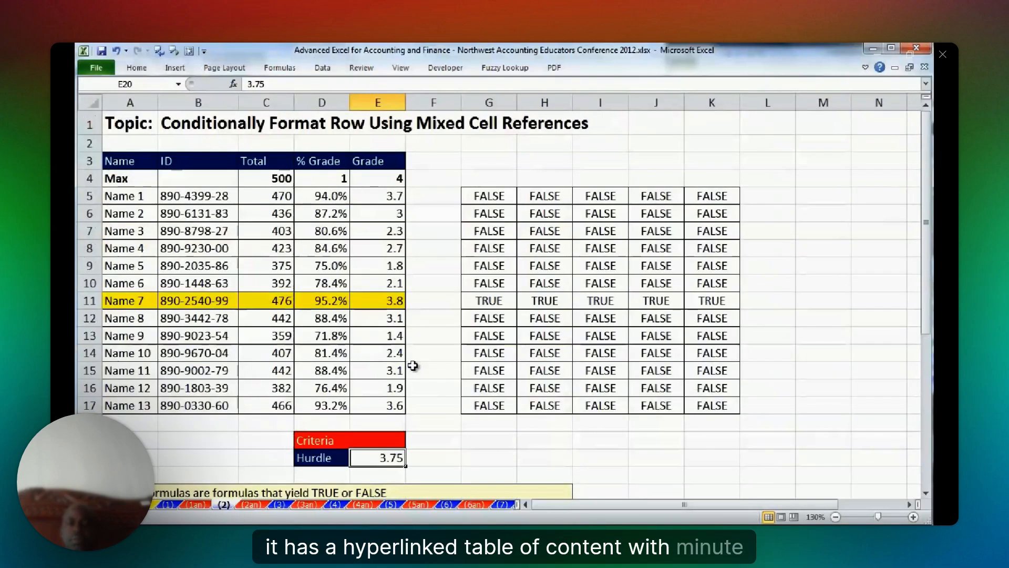
# Go to sheet (3) and examine the quiz scores in columns C to F, row by row for the first two students.
pyautogui.click(280, 505)
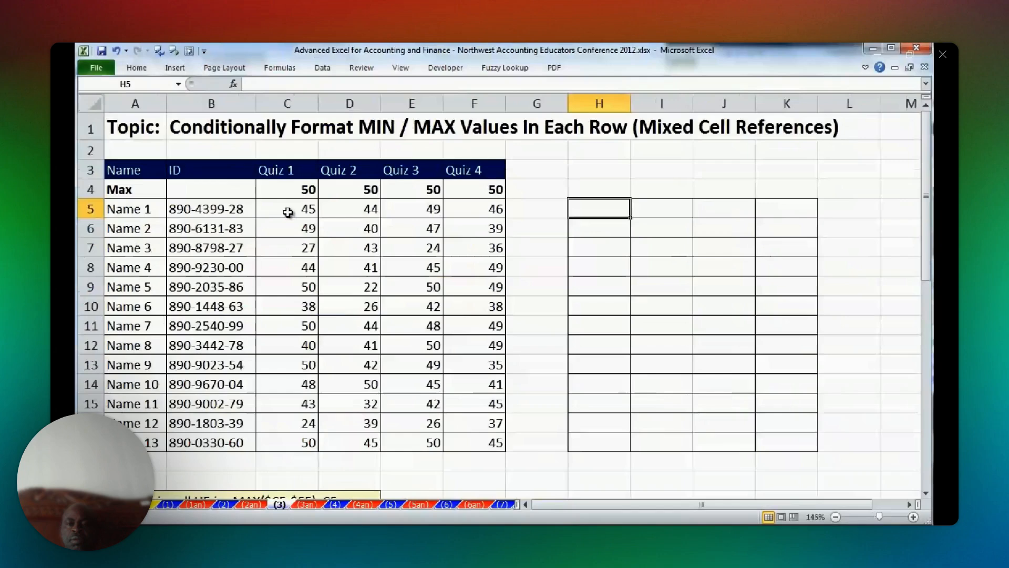
pyautogui.moveTo(288, 211); pyautogui.dragTo(441, 256)
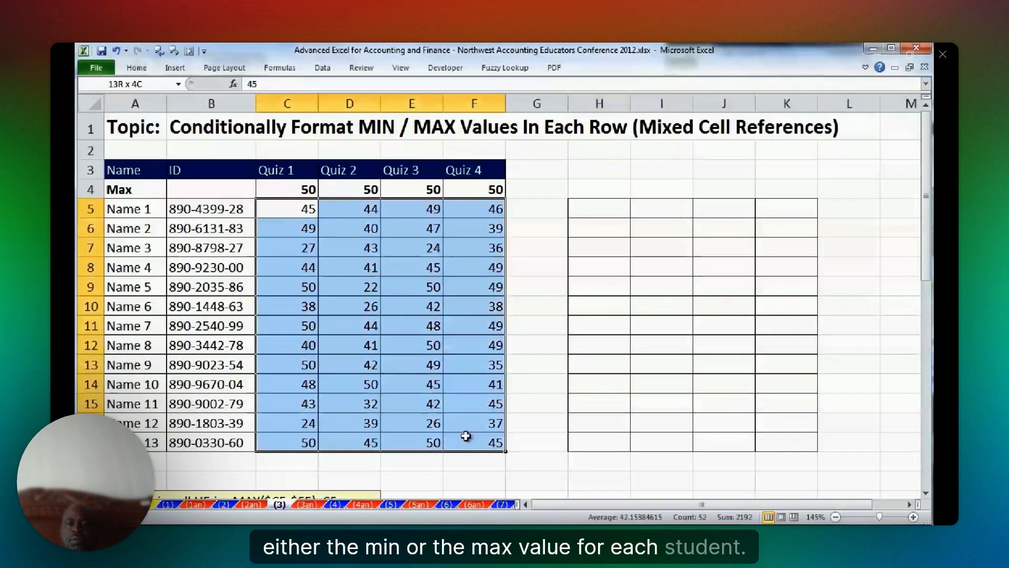
pyautogui.moveTo(466, 435); pyautogui.dragTo(474, 210)
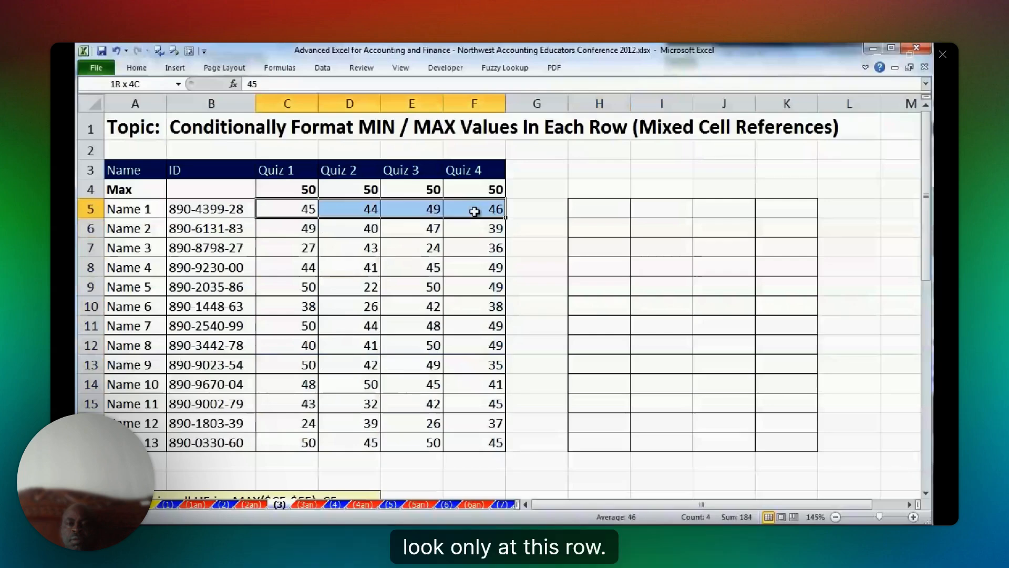
pyautogui.click(418, 210)
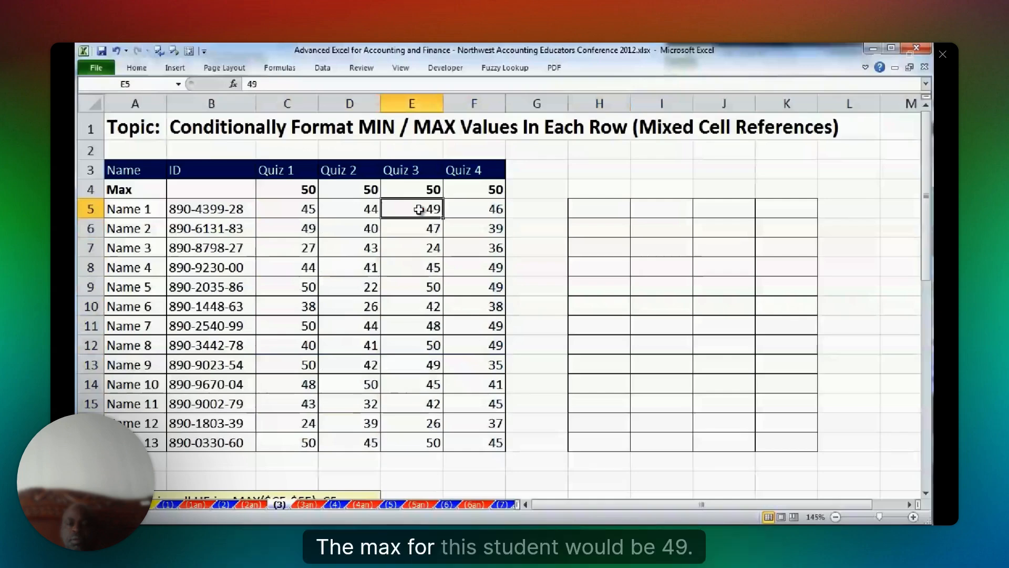
pyautogui.moveTo(284, 228); pyautogui.dragTo(463, 227)
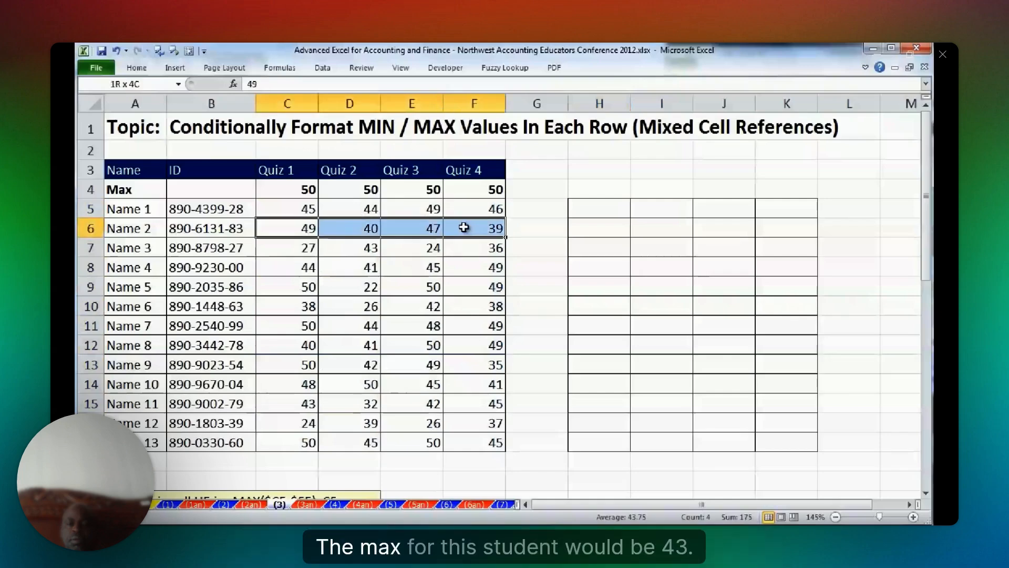
pyautogui.moveTo(300, 190); pyautogui.dragTo(473, 444)
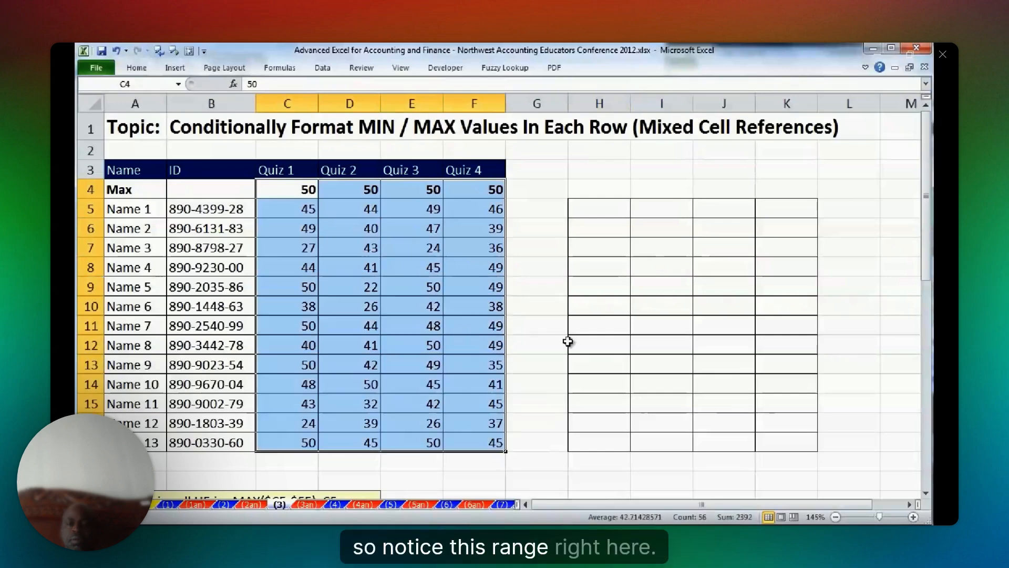
# Enter =MAX($C5:$F5) in H5, locking only the columns of the range reference.
pyautogui.moveTo(597, 208); pyautogui.dragTo(796, 447)
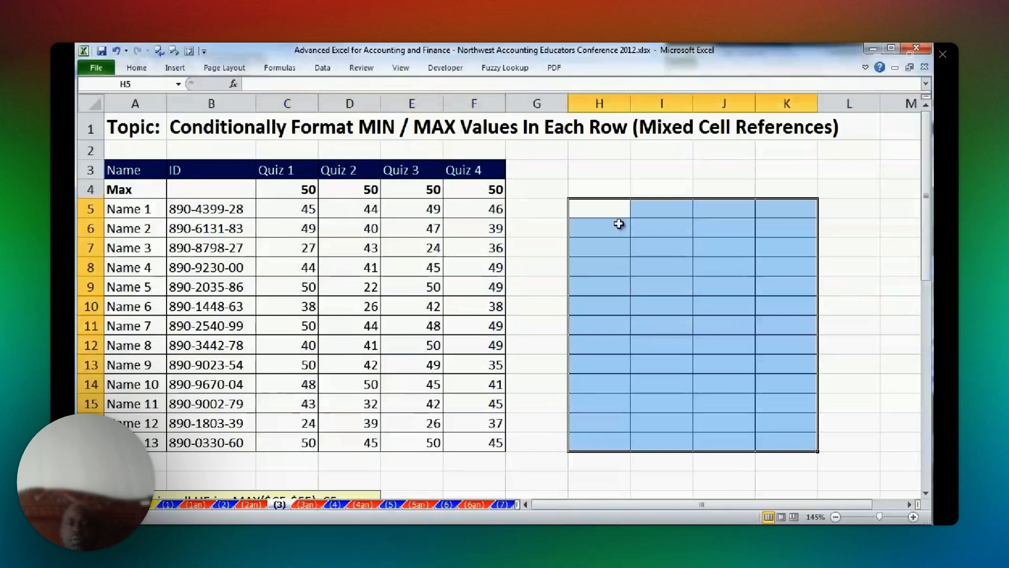
pyautogui.write('=')
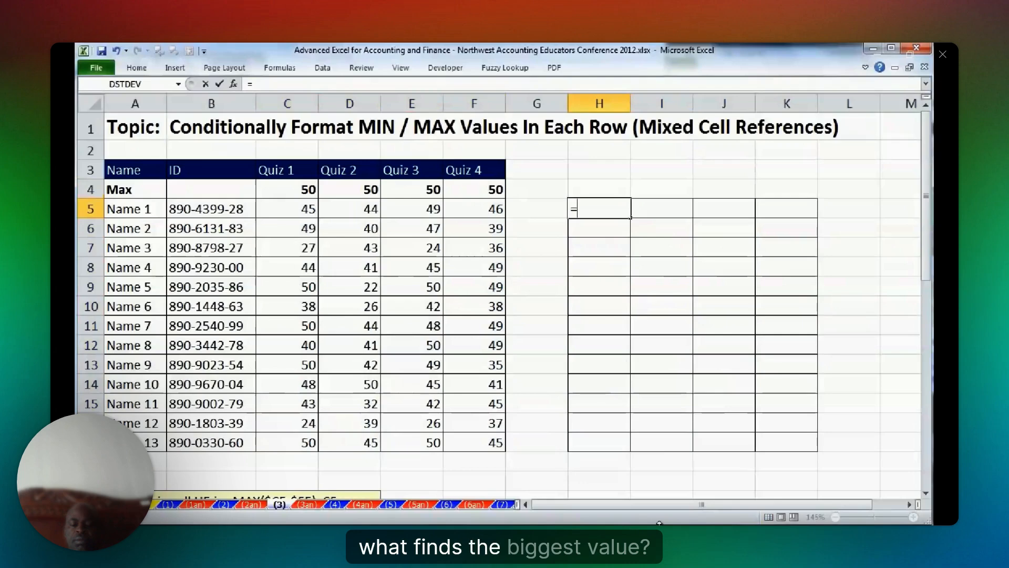
pyautogui.write('MAX(')
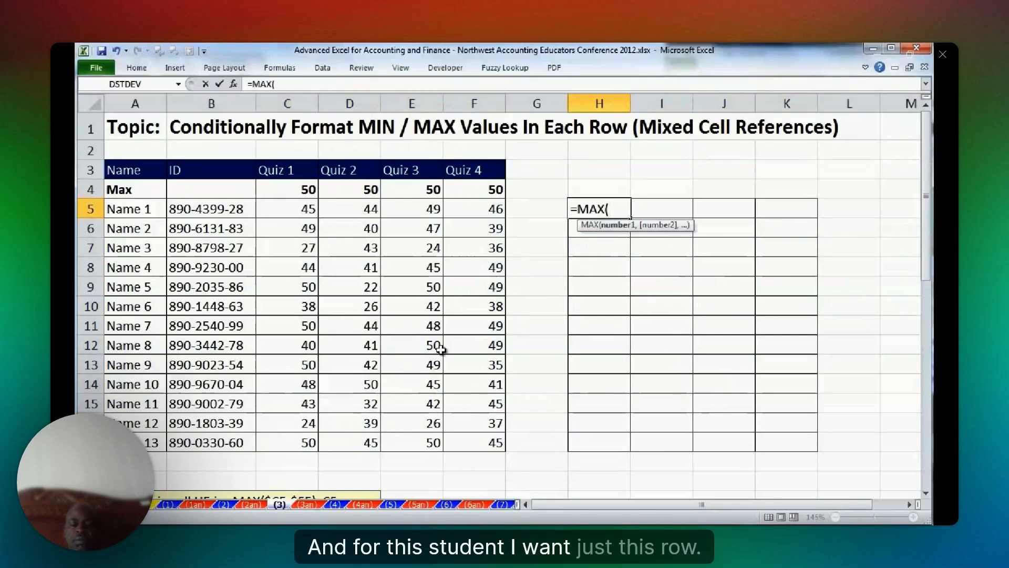
pyautogui.moveTo(294, 209); pyautogui.dragTo(494, 209)
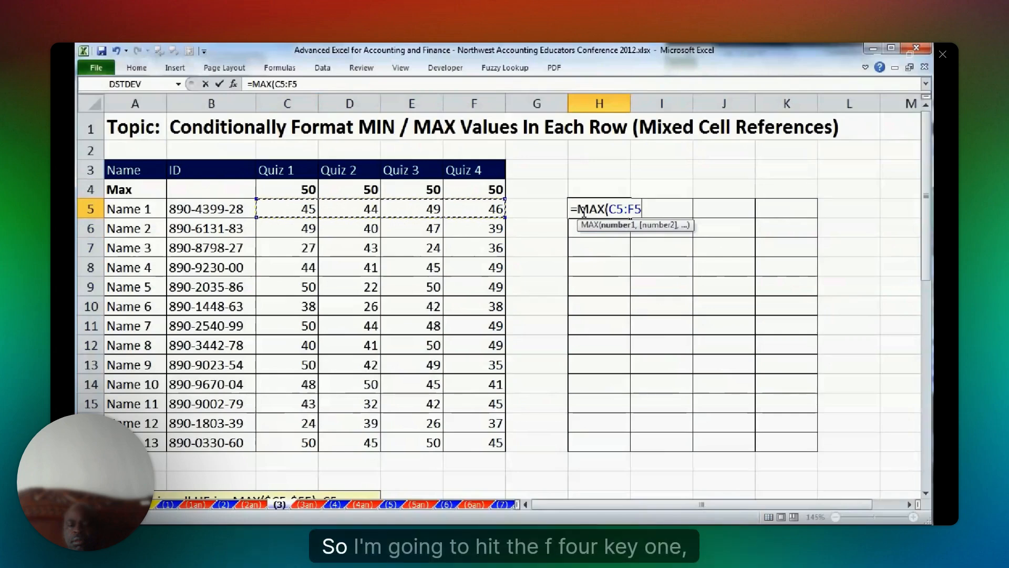
pyautogui.press('F4')
pyautogui.press('F4')
pyautogui.press('F4')
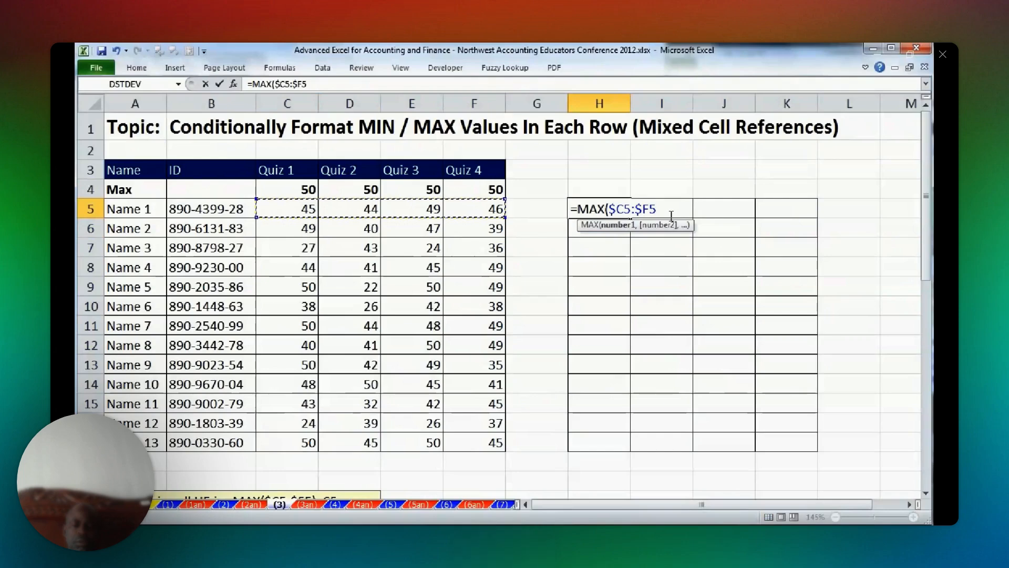
pyautogui.hotkey('ctrl', 'Return')
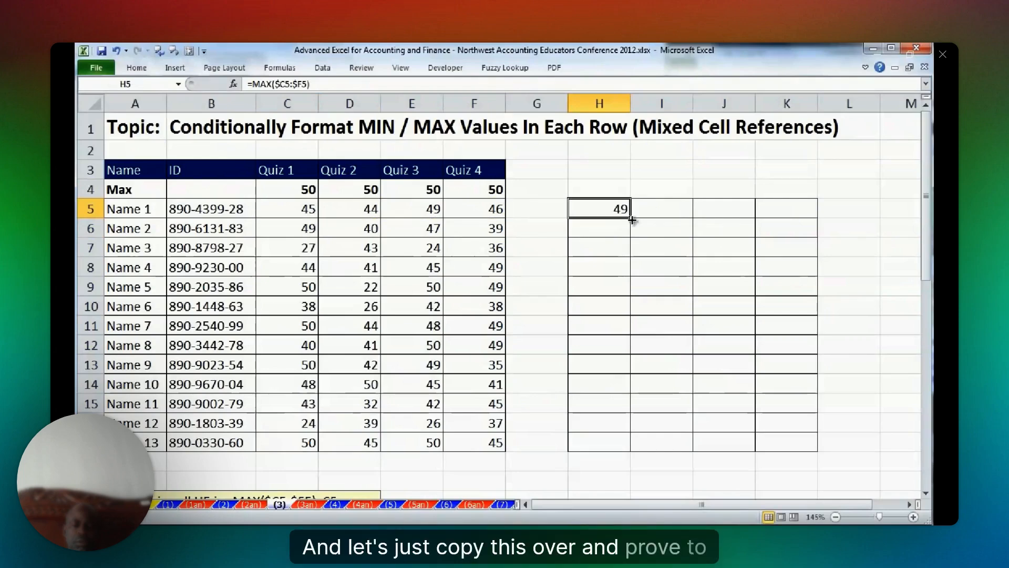
# Copy the H5 formula through H5:K17 and check the references in J11 and I13.
pyautogui.moveTo(630, 218); pyautogui.dragTo(831, 444)
pyautogui.click(725, 322)
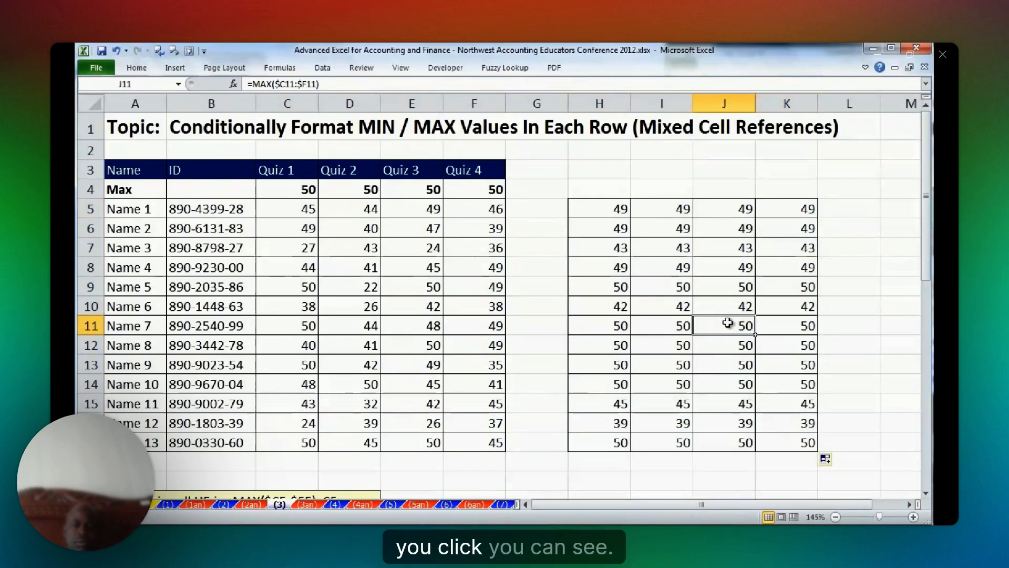
pyautogui.doubleClick(725, 322)
pyautogui.press('Escape')
pyautogui.doubleClick(651, 363)
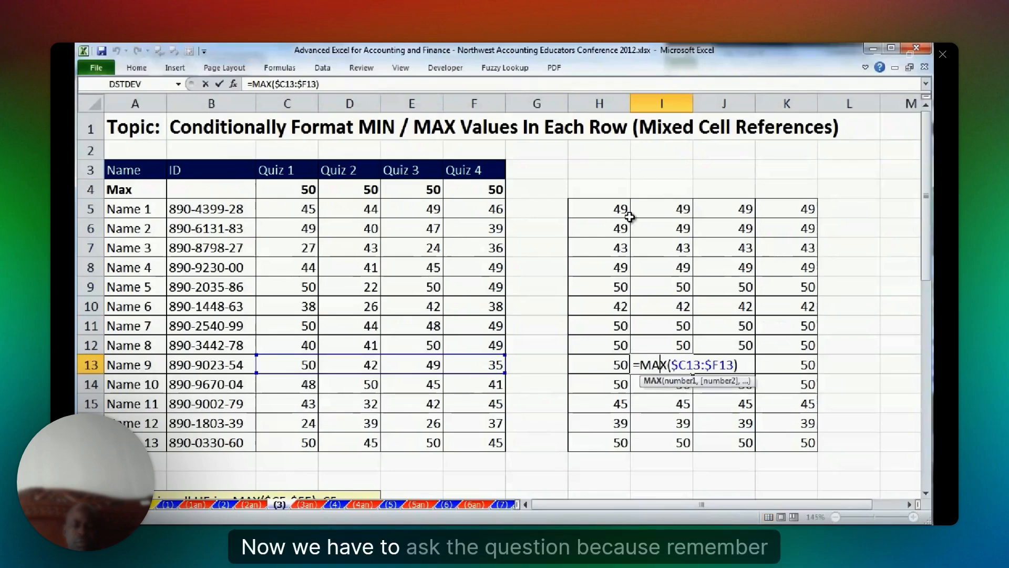
pyautogui.press('Escape')
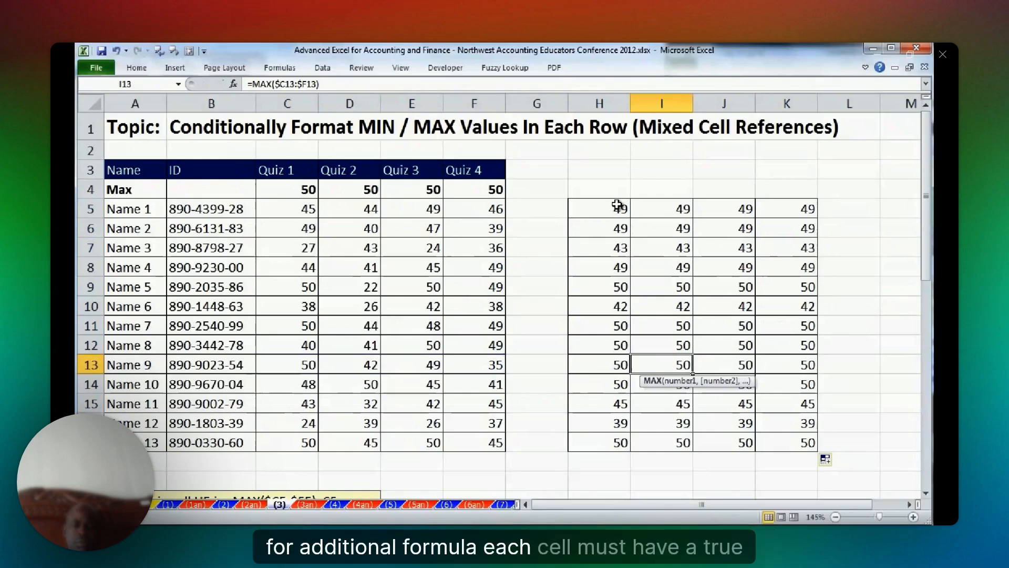
# Extend the H5 formula to the logical test =MAX($C5:$F5)=C5.
pyautogui.click(415, 211)
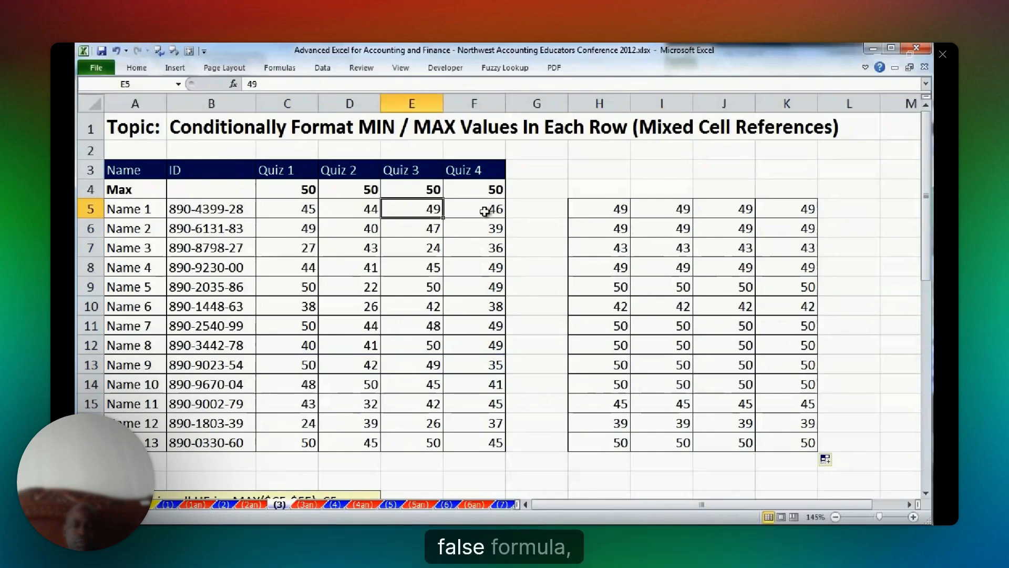
pyautogui.doubleClick(608, 209)
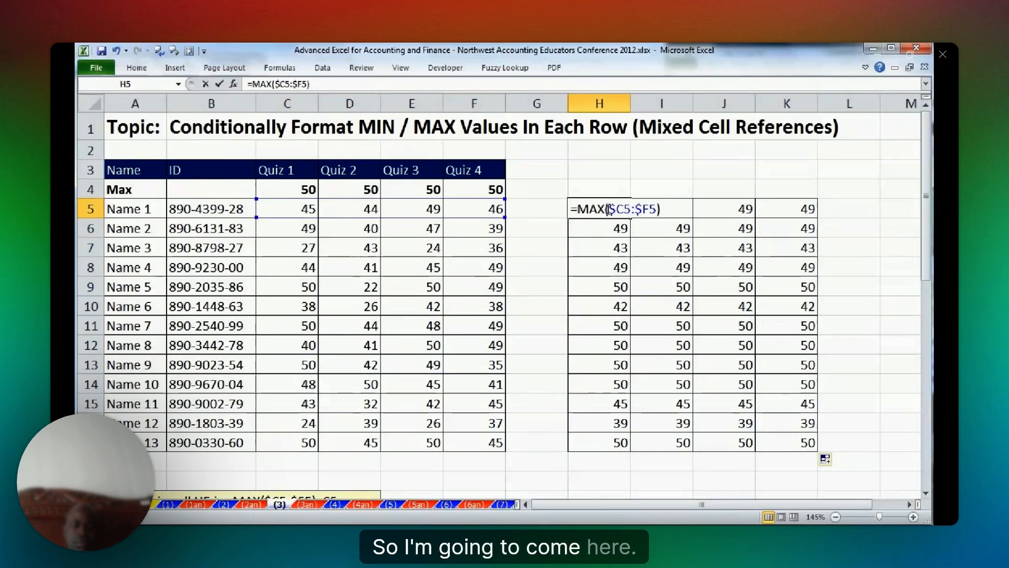
pyautogui.click(677, 210)
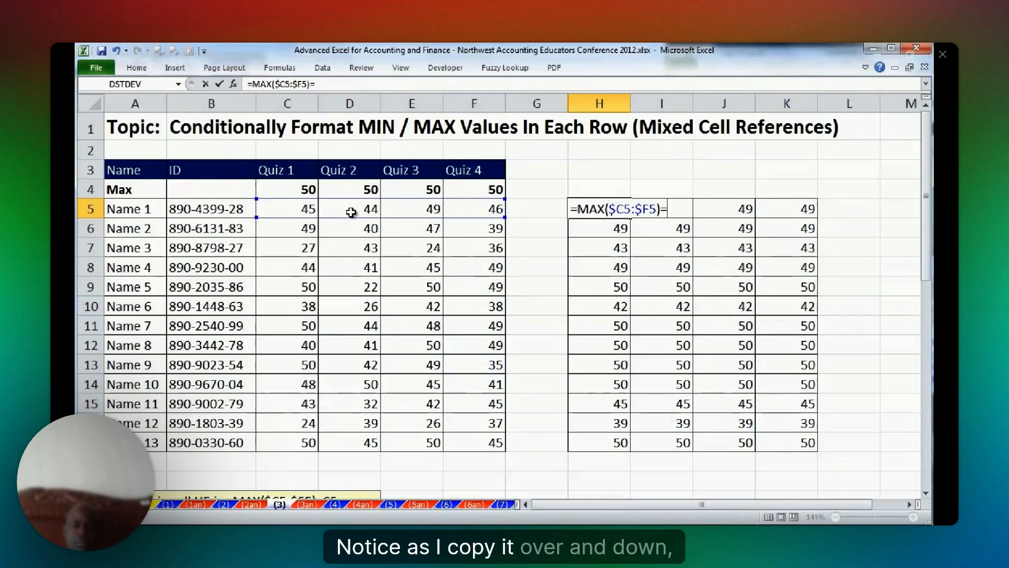
pyautogui.click(288, 215)
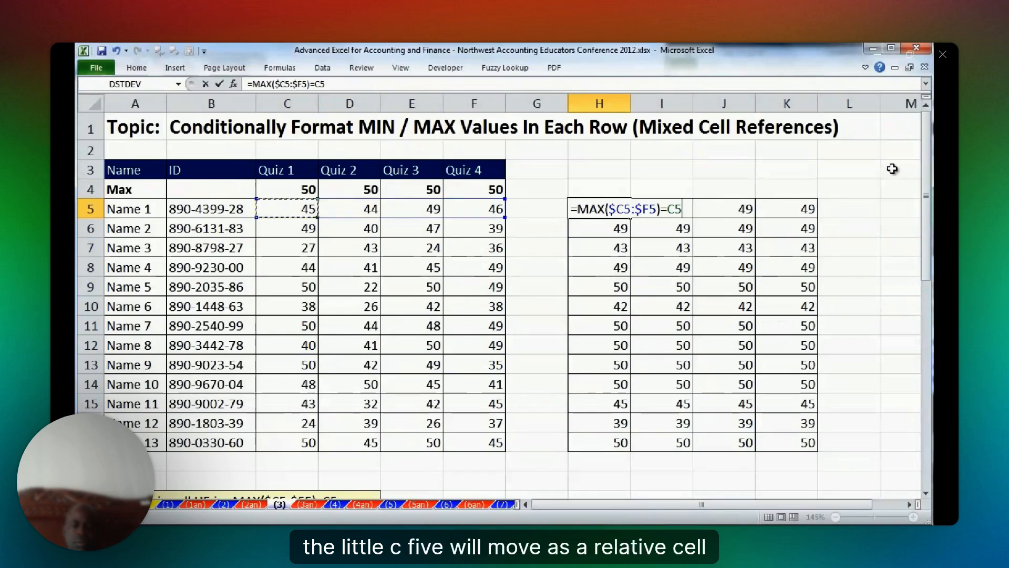
pyautogui.hotkey('ctrl', 'Return')
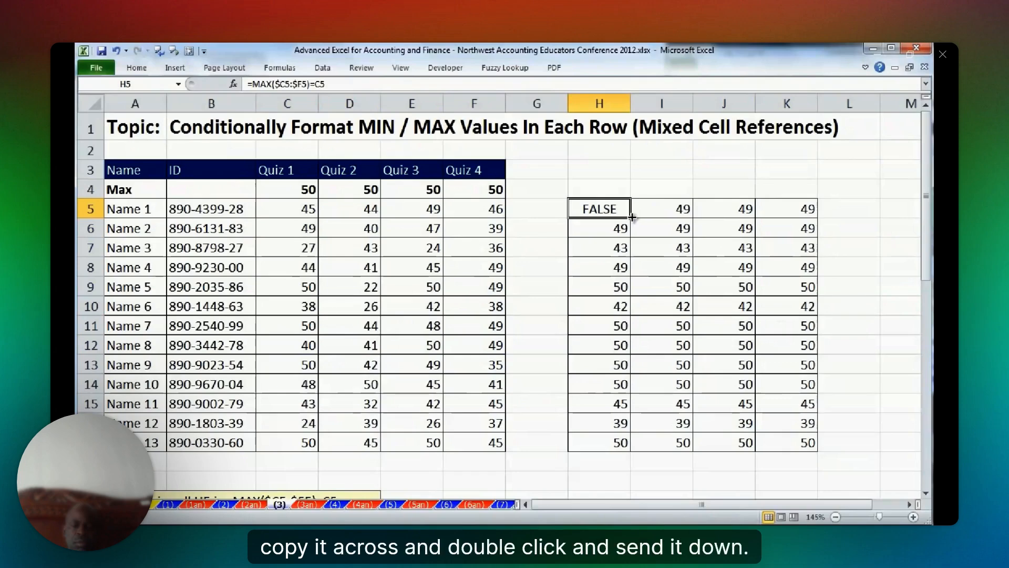
# Copy the H5 logical test across to K5 and down to row 17, and check the formula in J9.
pyautogui.moveTo(632, 217); pyautogui.dragTo(808, 217)
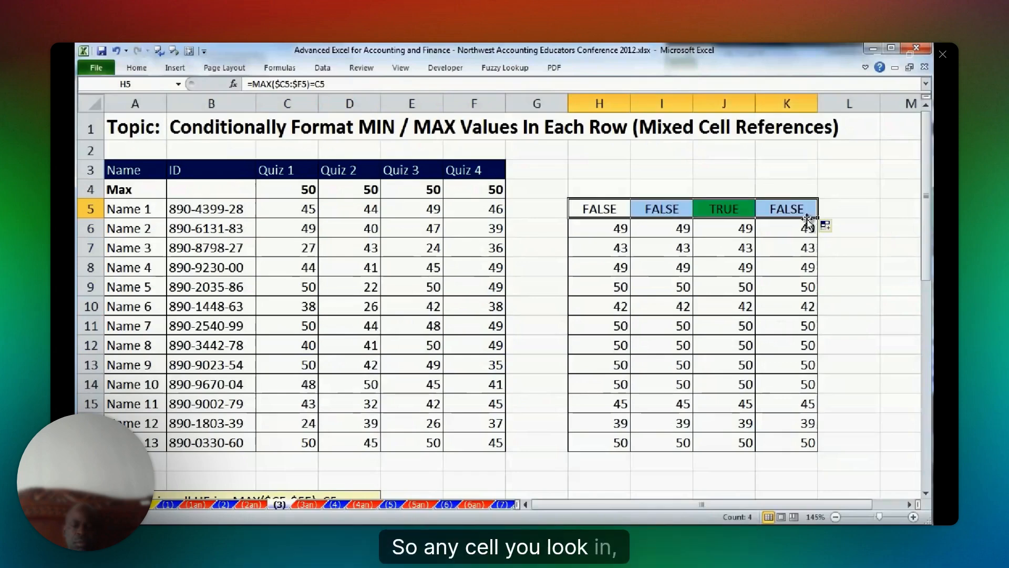
pyautogui.doubleClick(817, 218)
pyautogui.doubleClick(724, 286)
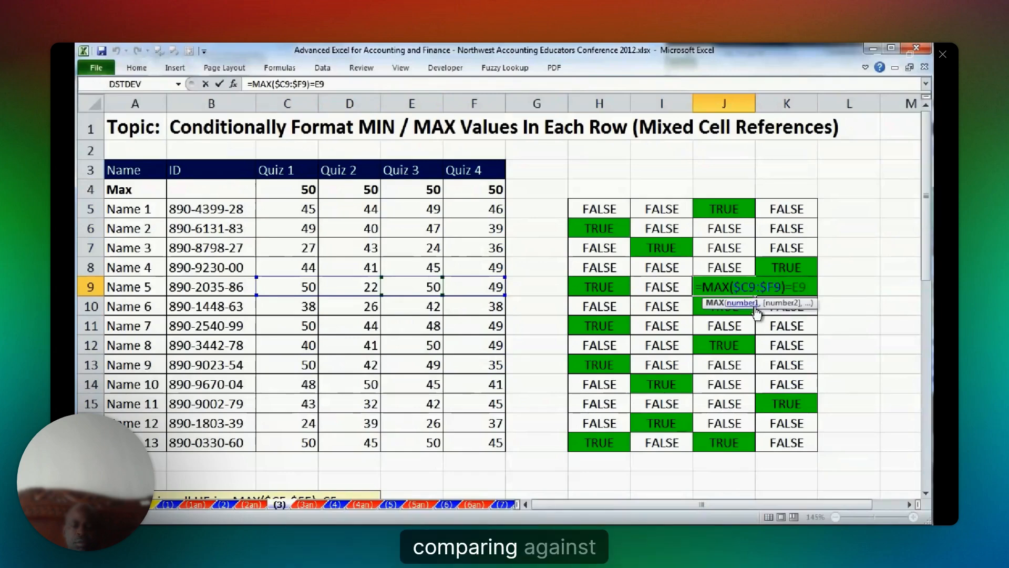
pyautogui.press('Escape')
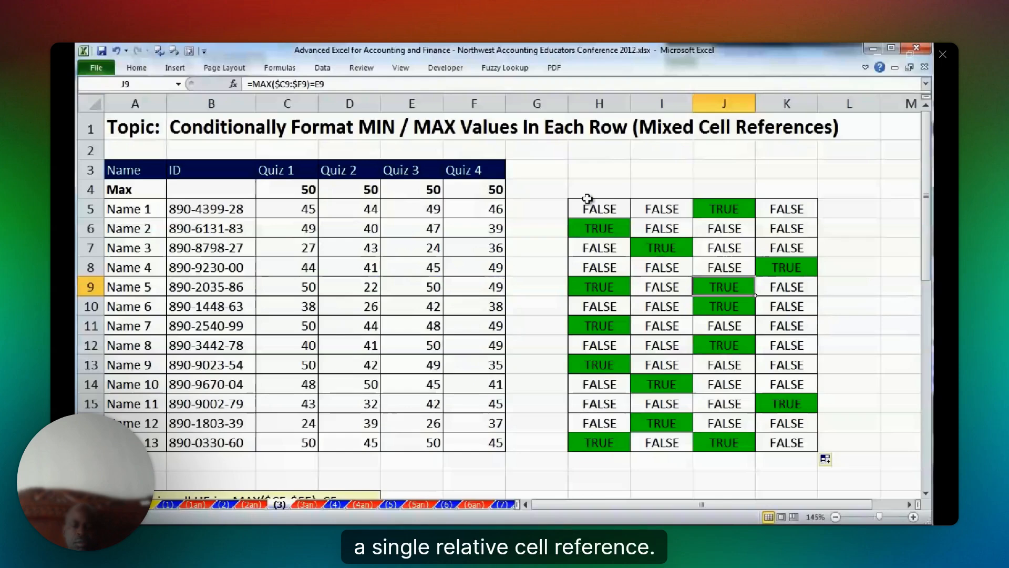
# Copy the formula text =MAX($C5:$F5)=C5 from H5 without changing the cell.
pyautogui.doubleClick(588, 207)
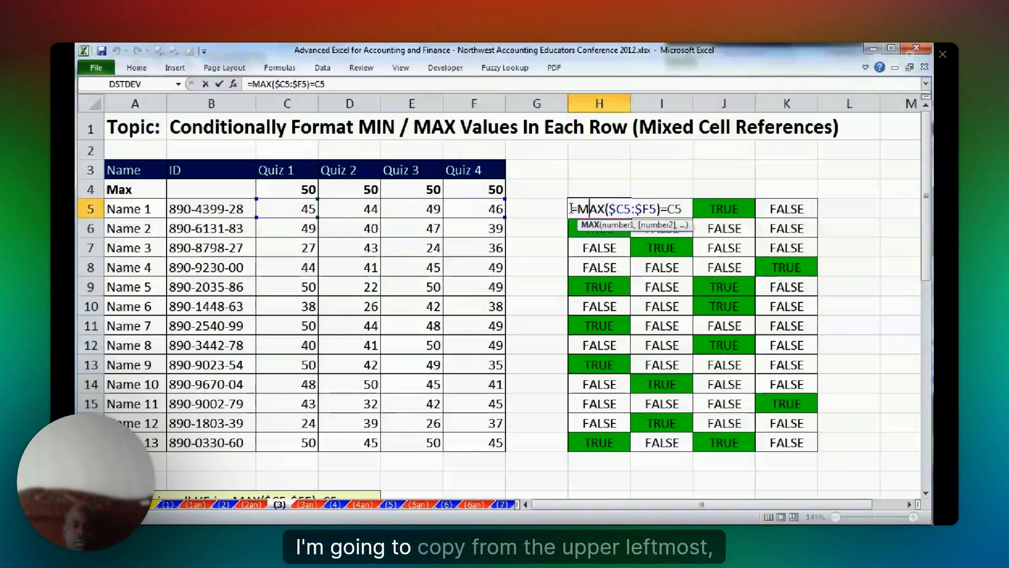
pyautogui.moveTo(572, 208); pyautogui.dragTo(724, 229)
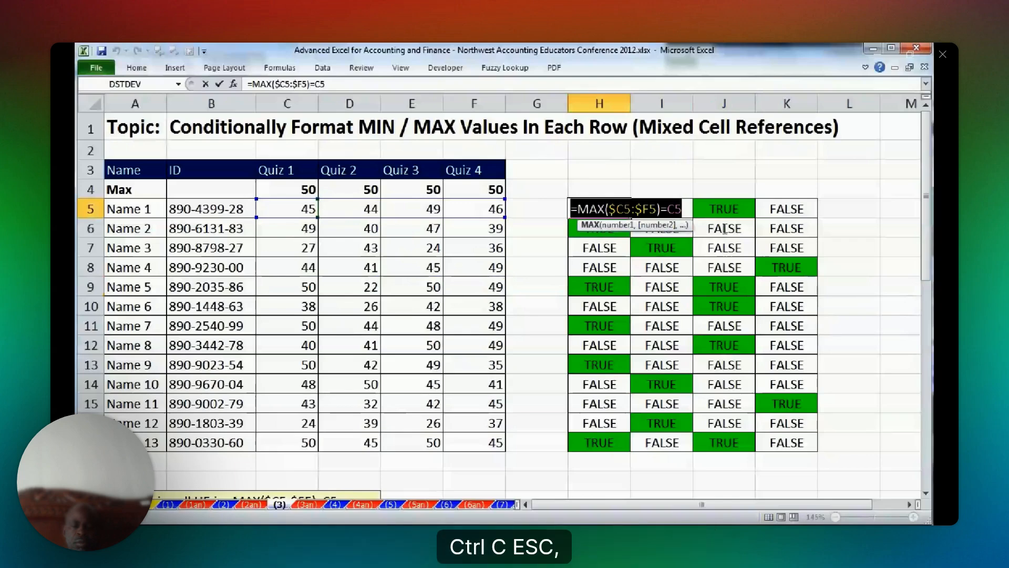
pyautogui.press('Escape')
# Start a new conditional formatting rule for C5:F17 that uses a formula to determine which cells to format.
pyautogui.moveTo(294, 208); pyautogui.dragTo(493, 436)
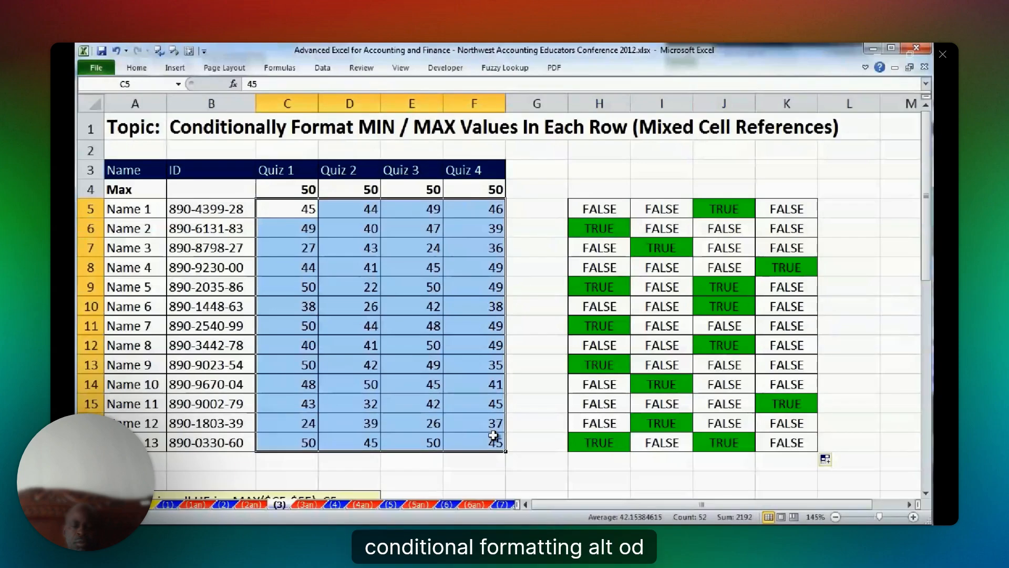
pyautogui.press('alt')
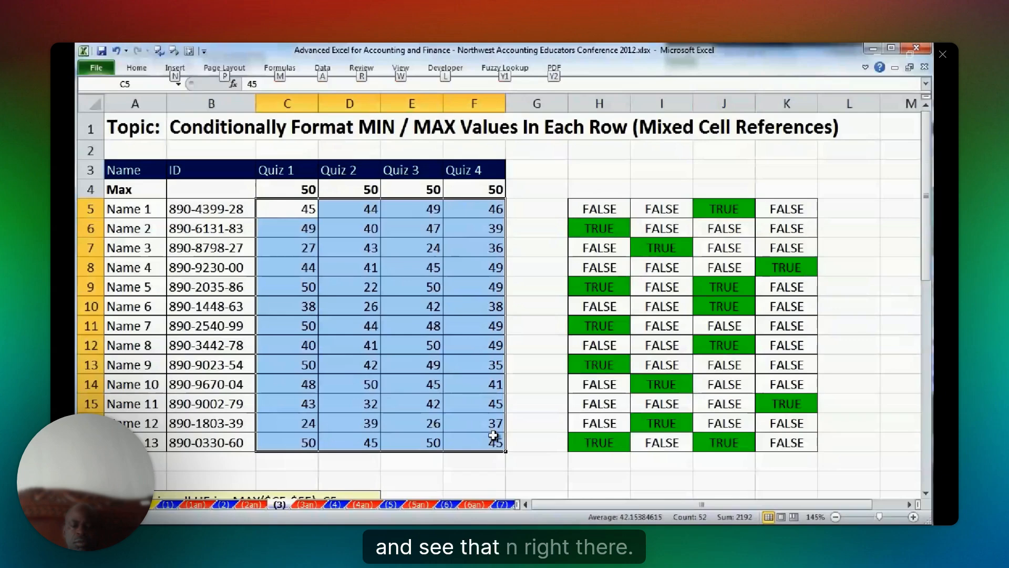
pyautogui.press('o')
pyautogui.press('d')
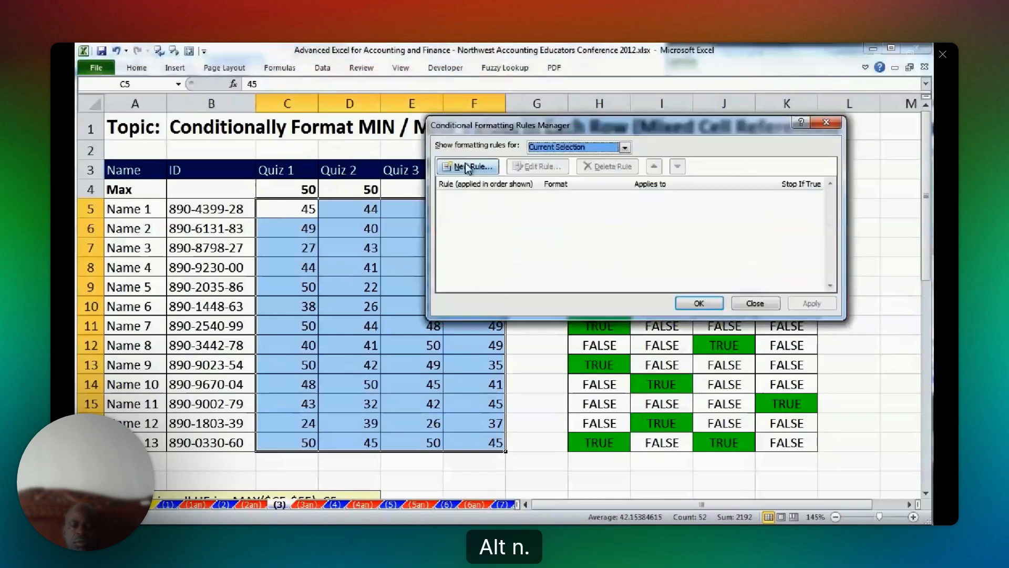
pyautogui.hotkey('alt', 'n')
pyautogui.press('Down')
pyautogui.press('Down')
pyautogui.press('Down')
pyautogui.press('Down')
pyautogui.press('Down')
pyautogui.press('Tab')
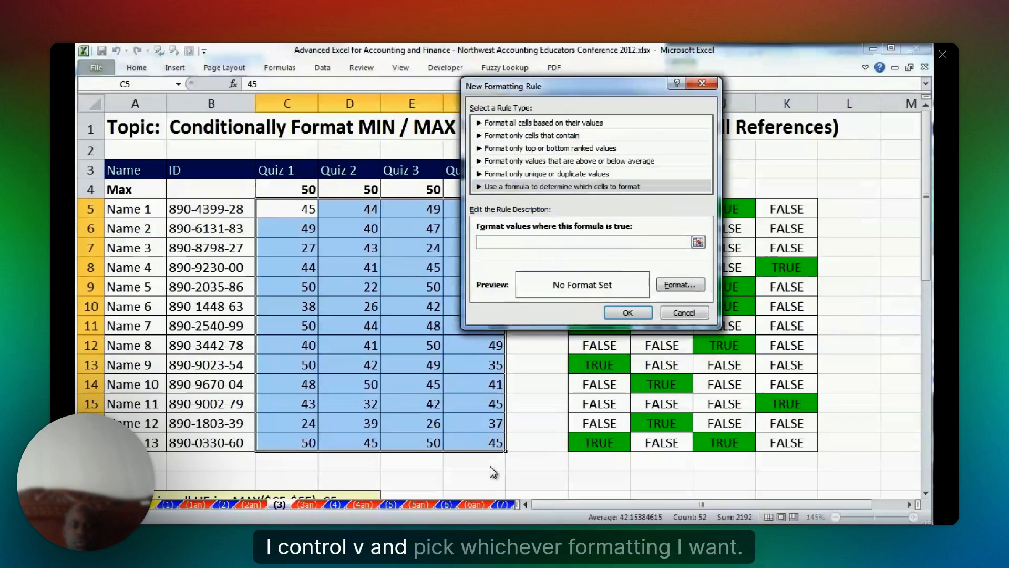
# Use the copied formula =MAX($C5:$F5)=C5 with a green fill for the rule and apply it to the quiz scores.
pyautogui.hotkey('ctrl', 'v')
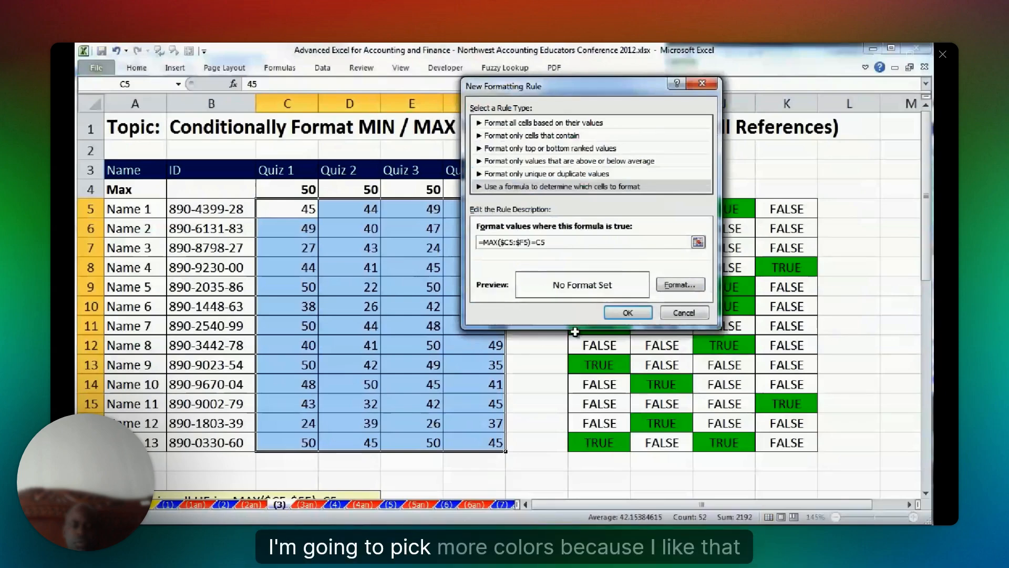
pyautogui.click(679, 285)
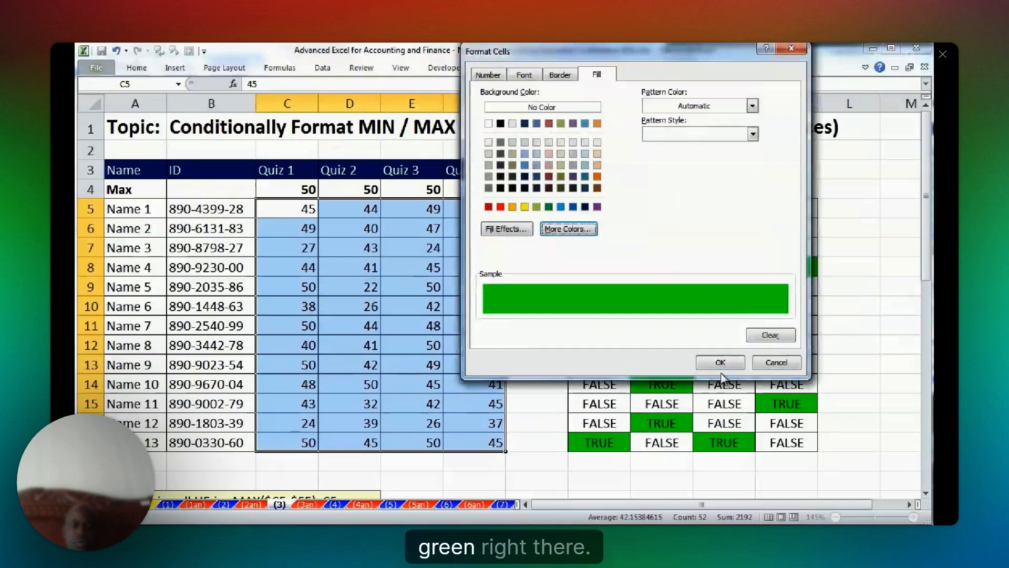
pyautogui.click(720, 362)
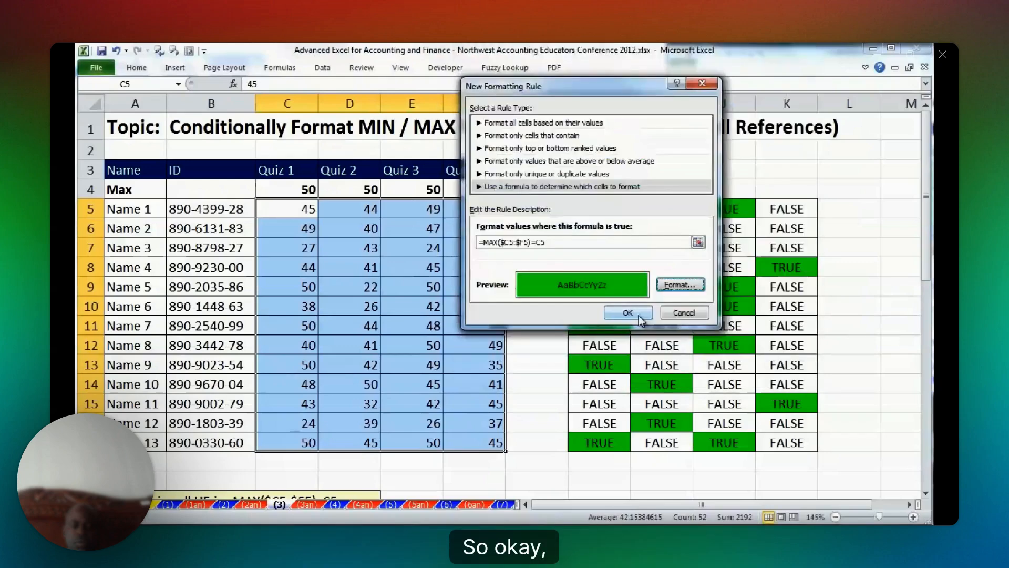
pyautogui.click(638, 314)
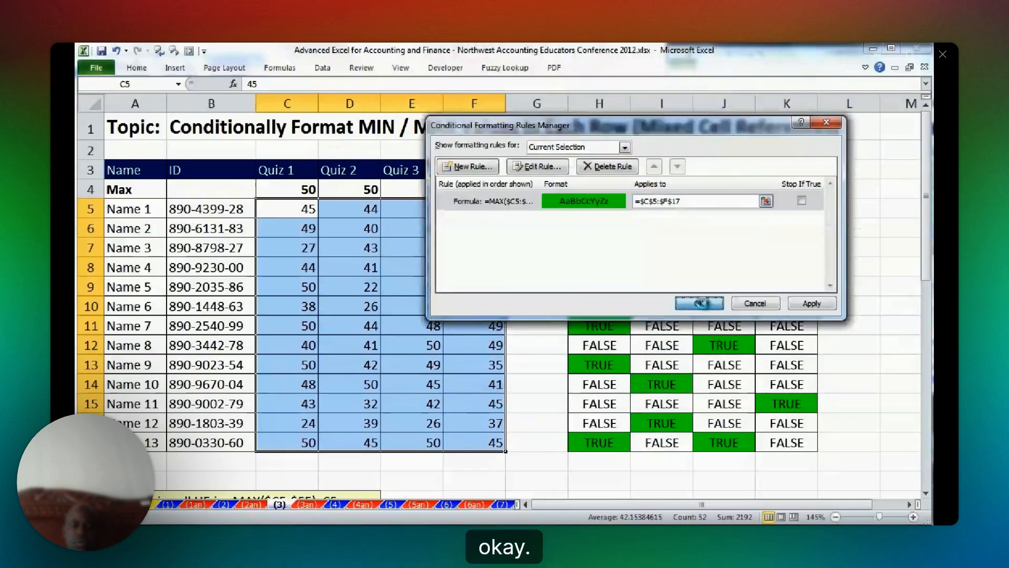
pyautogui.click(700, 304)
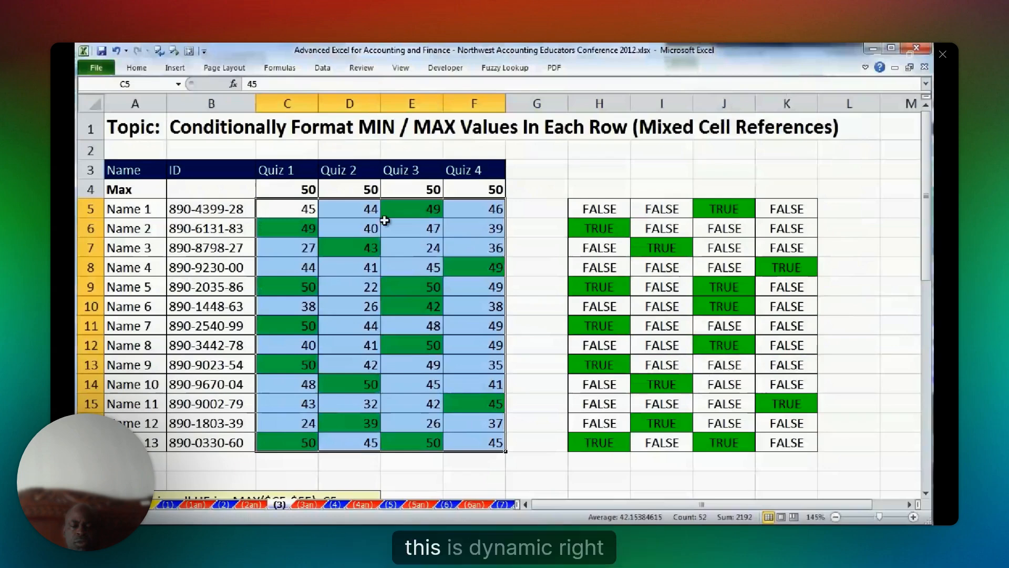
pyautogui.click(360, 208)
# Start a new formula-based conditional formatting rule for the second quiz table's scores in C24:F36.
pyautogui.scroll(-6, 368, 210)
pyautogui.moveTo(286, 220); pyautogui.dragTo(494, 453)
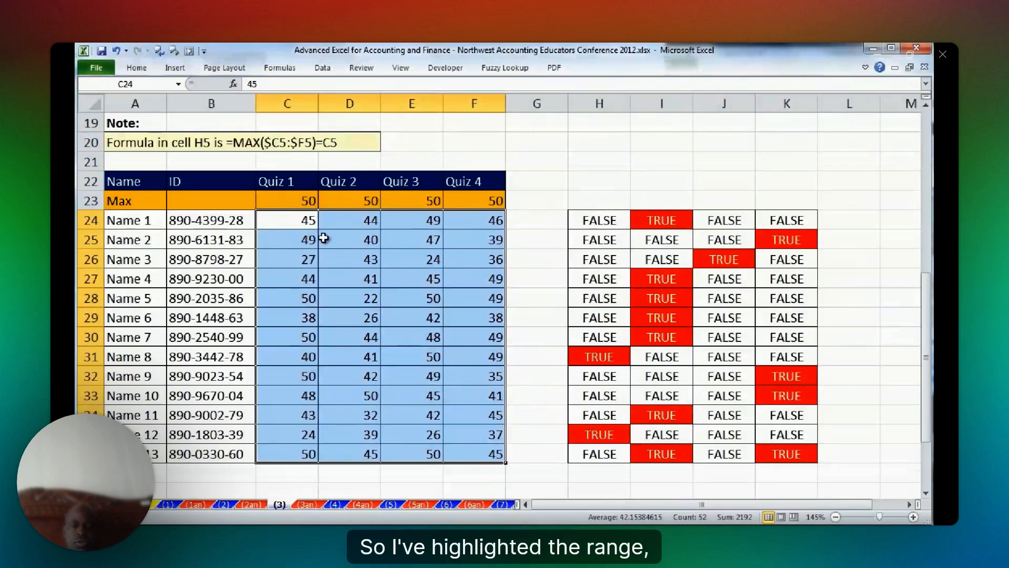
pyautogui.hotkey('alt', 'o')
pyautogui.press('d')
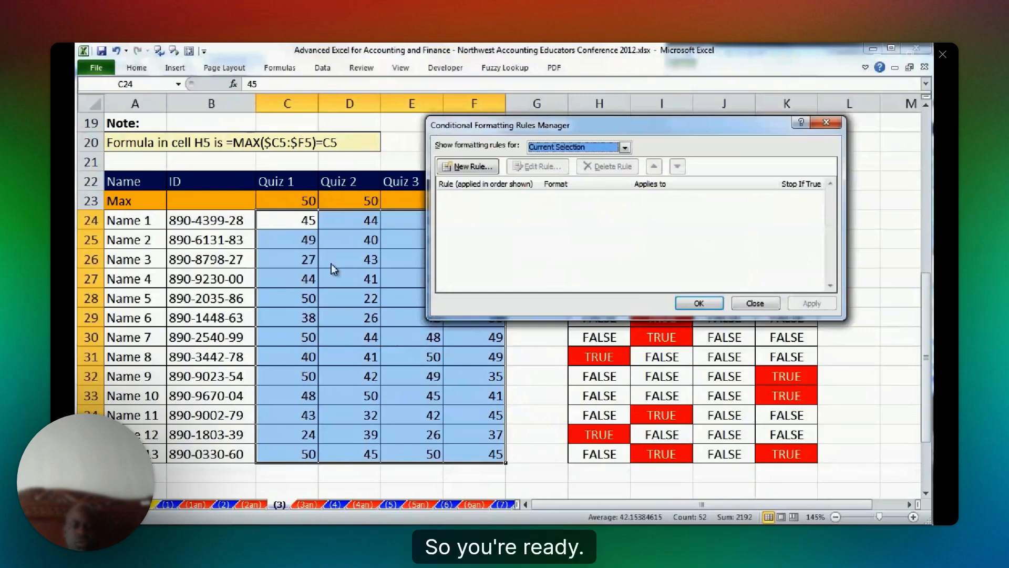
pyautogui.hotkey('alt', 'n')
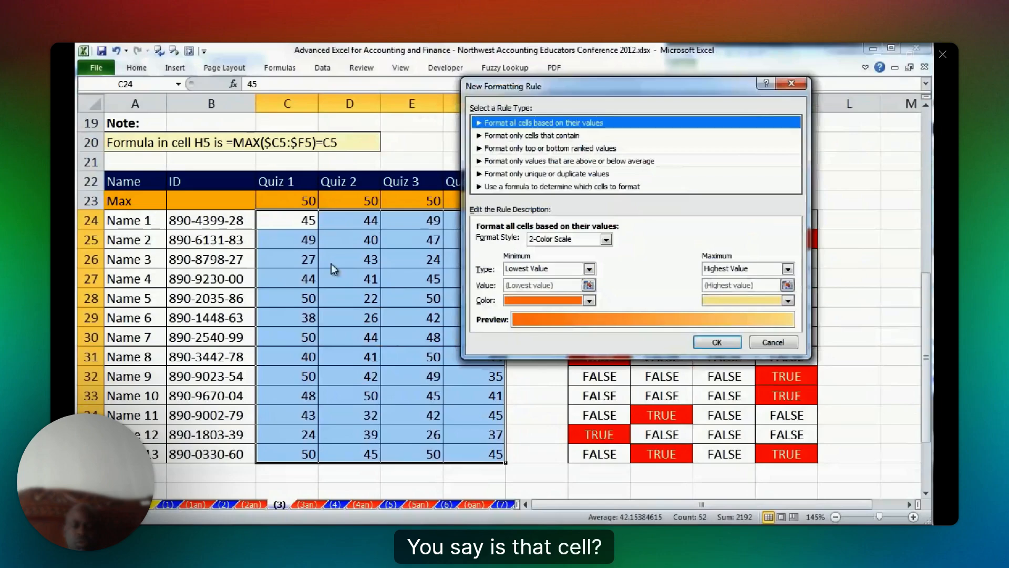
pyautogui.press('End')
pyautogui.press('Tab')
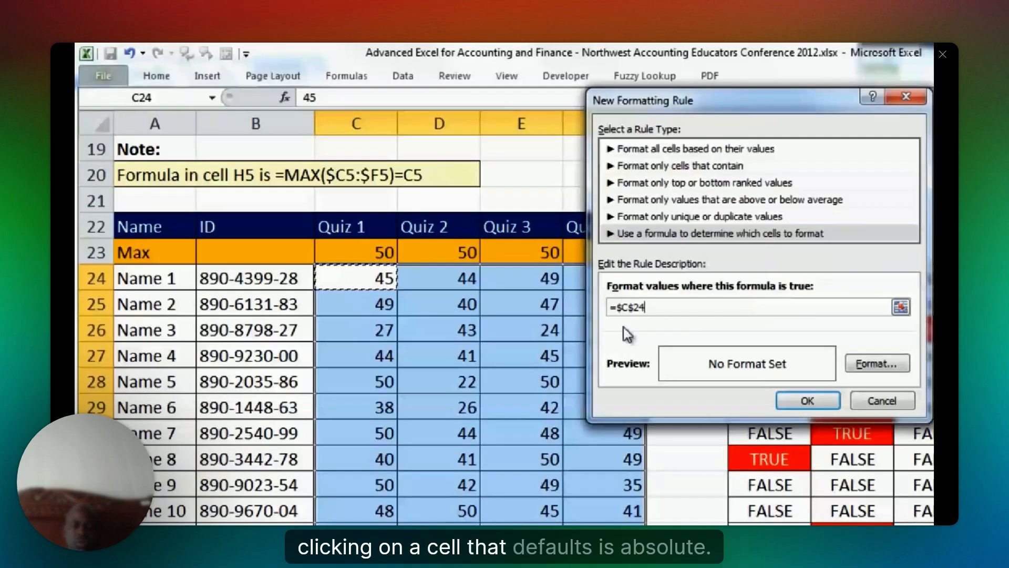
# Enter the rule formula =C24=min($C24:$F24), with a fully relative C24 and only the columns locked in the MIN range.
pyautogui.press('F4')
pyautogui.press('F4')
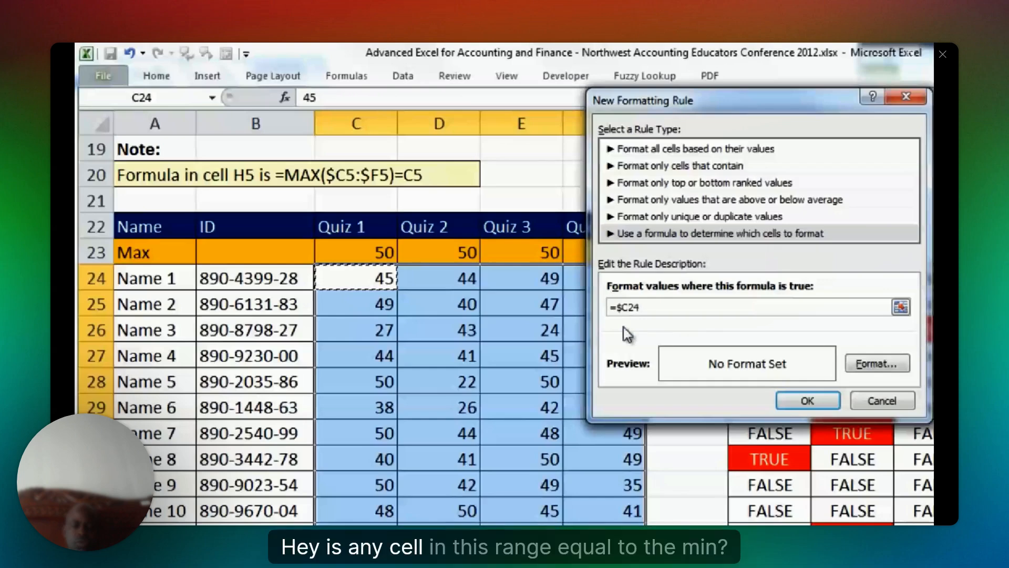
pyautogui.press('F4')
pyautogui.write('=min(')
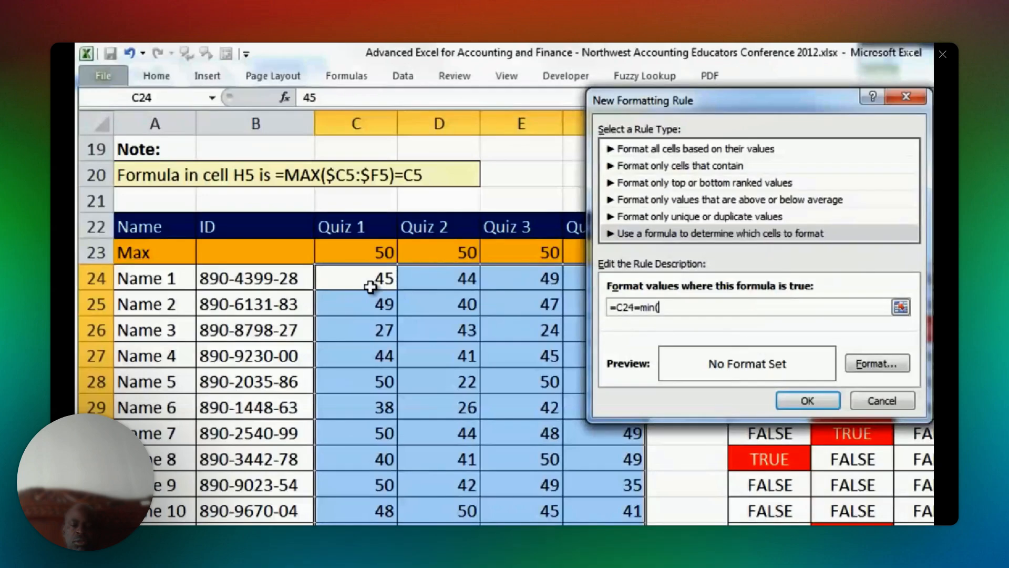
pyautogui.moveTo(370, 278); pyautogui.dragTo(565, 278)
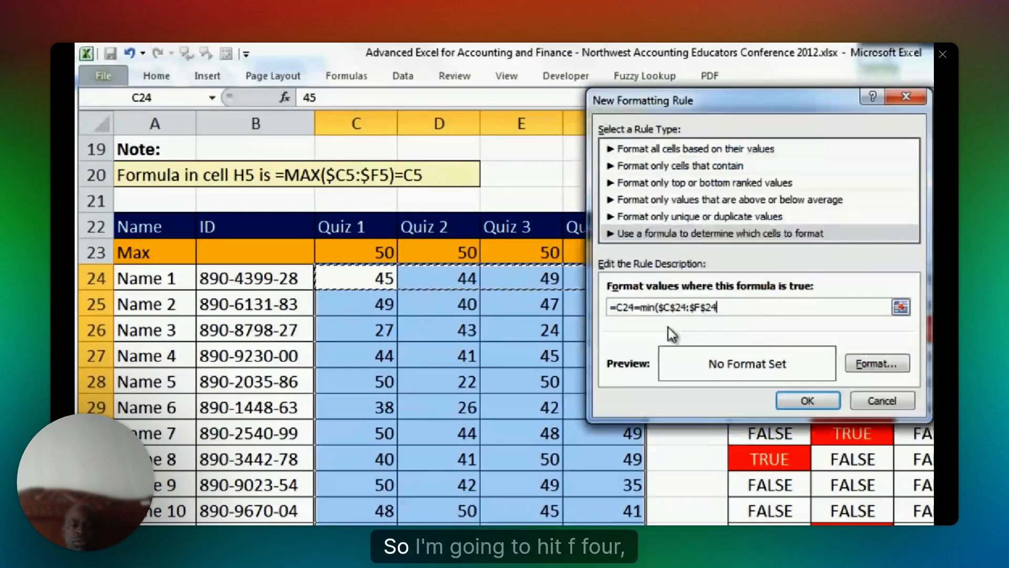
pyautogui.press('F4')
pyautogui.press('F4')
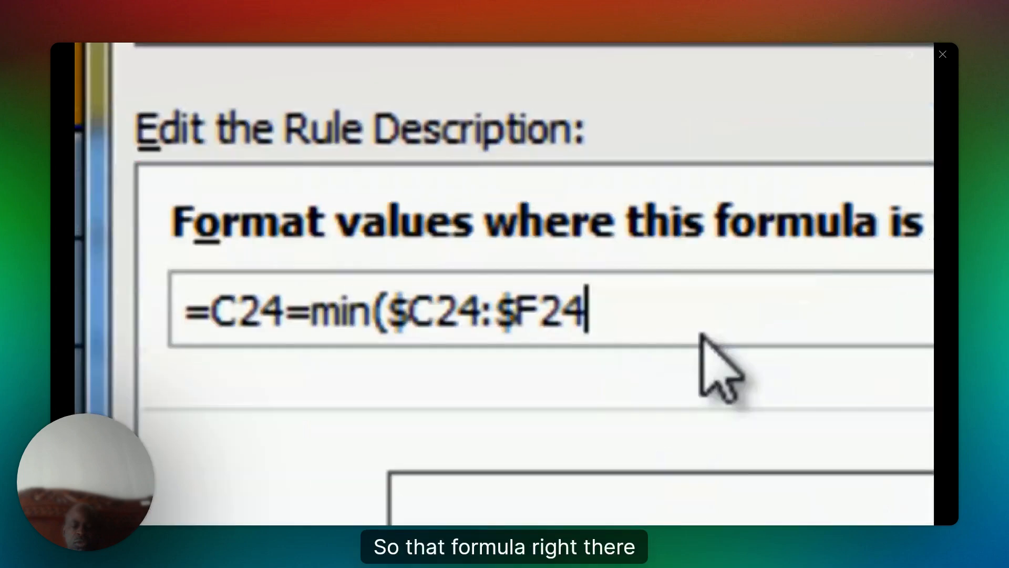
pyautogui.write(')')
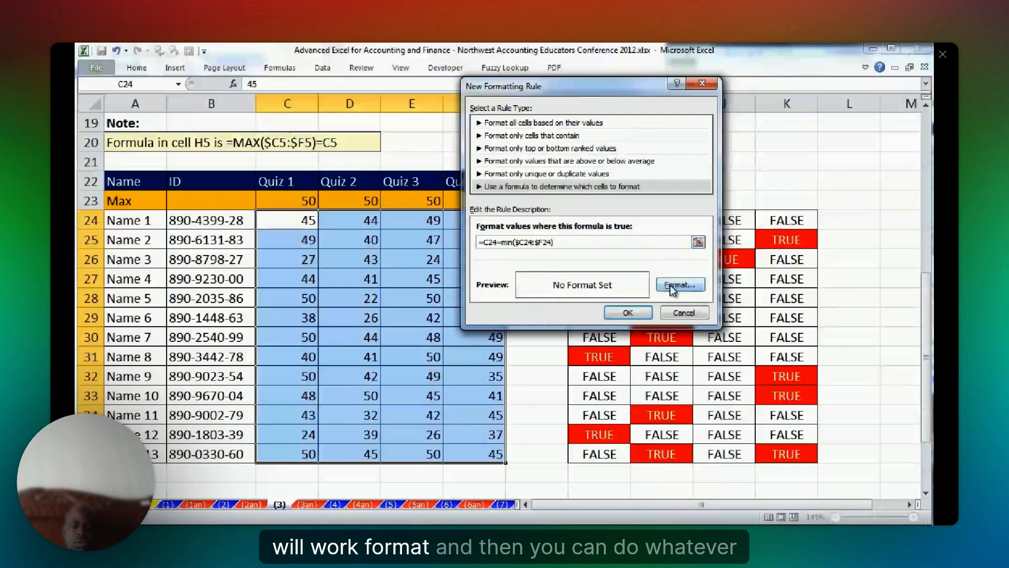
# Give the minimum-score rule a red fill with a light font color and apply it to the second quiz table.
pyautogui.click(674, 288)
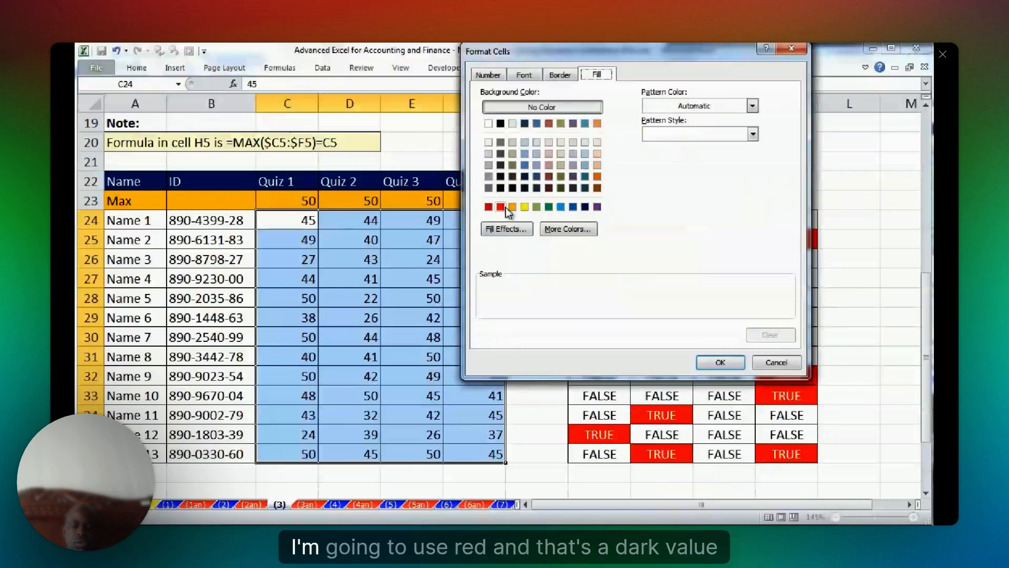
pyautogui.click(500, 206)
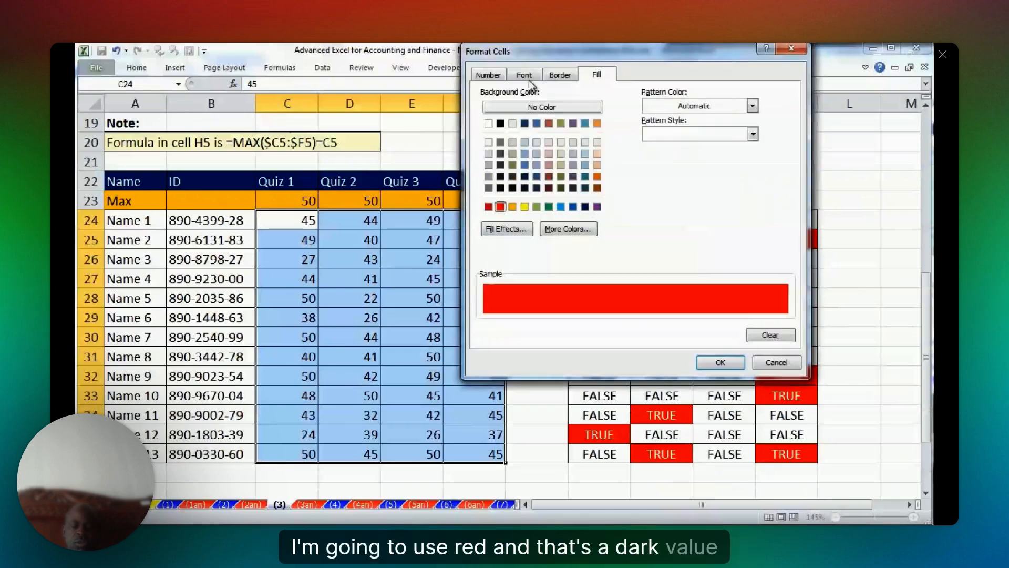
pyautogui.click(524, 75)
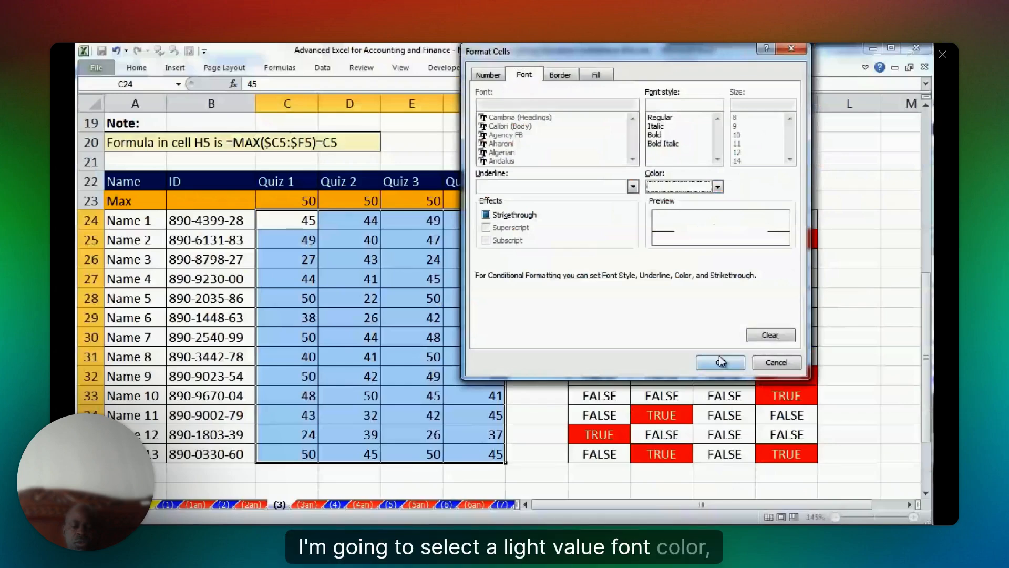
pyautogui.click(678, 304)
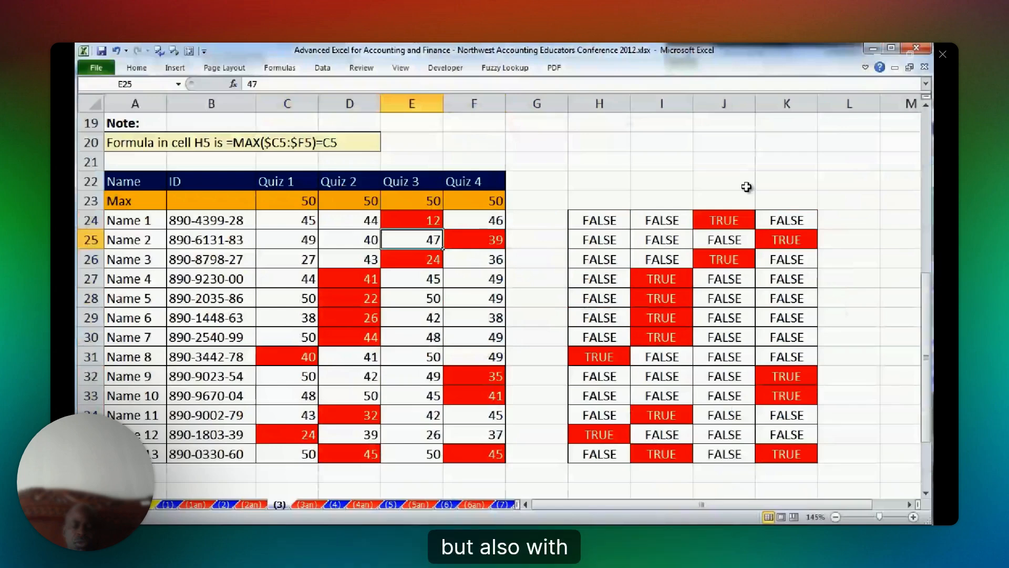
# Switch to worksheet (4), which covers calculating expected value with SUMPRODUCT.
pyautogui.scroll(-1, 565, 188)
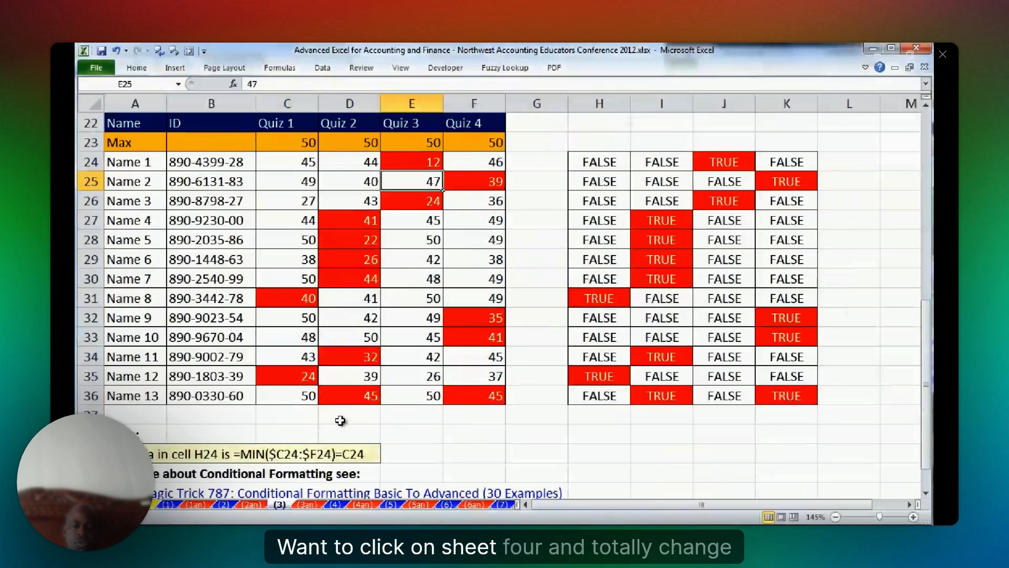
pyautogui.click(335, 504)
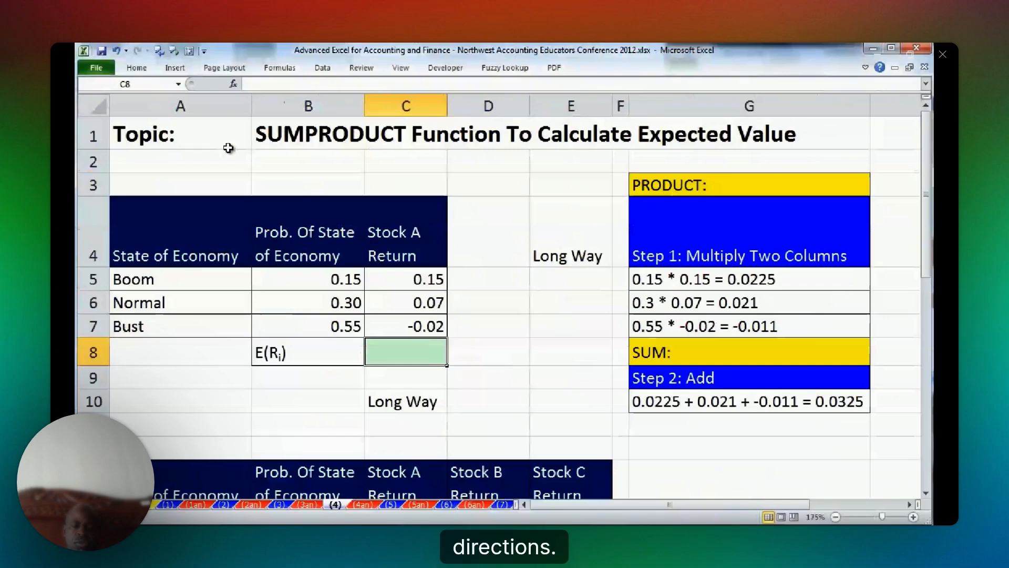
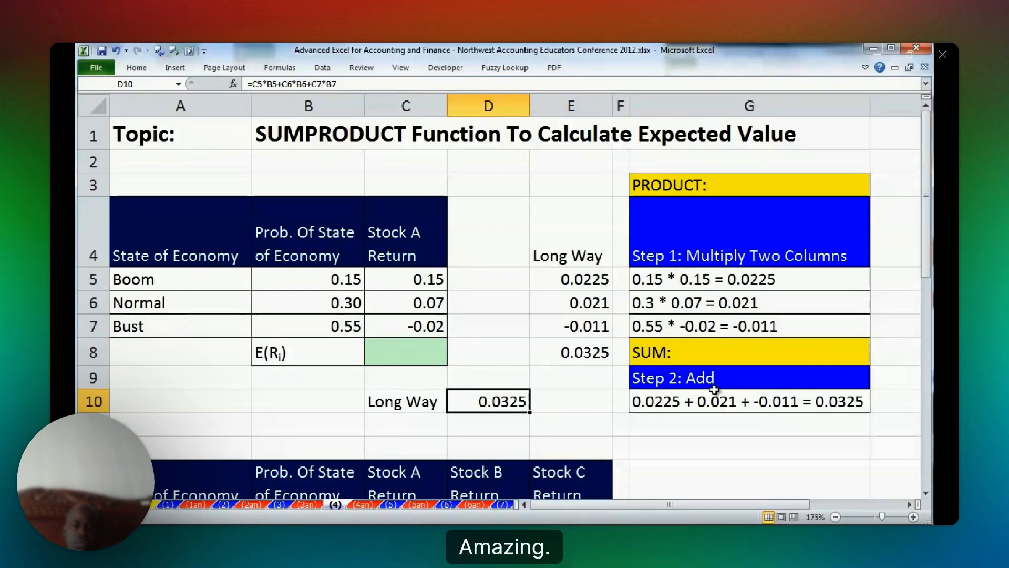
# Calculate Stock A's expected return in C8 with =SUMPRODUCT(B5:B7,C5:C7).
pyautogui.click(406, 351)
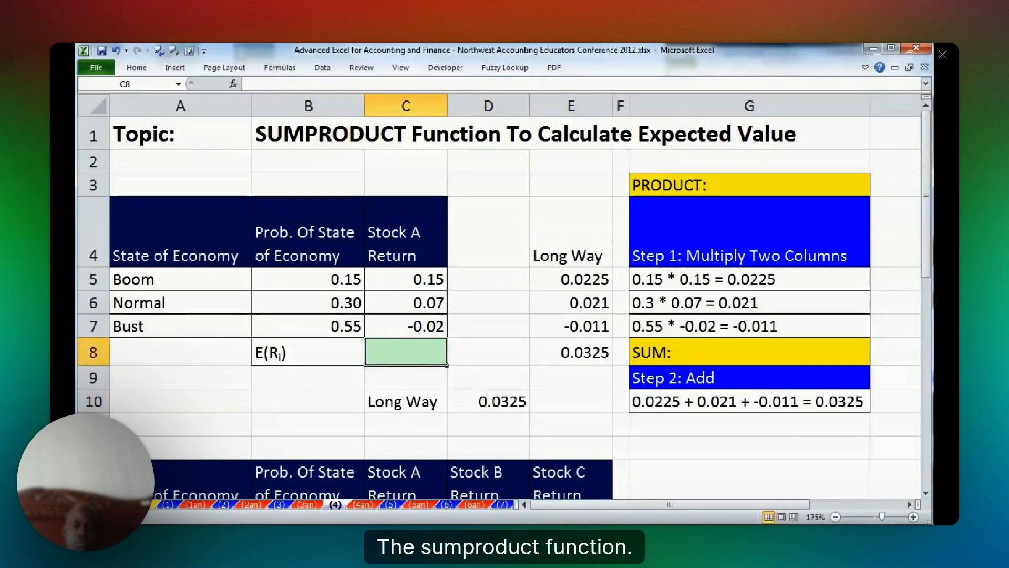
pyautogui.write('=SUMPRODUCT(')
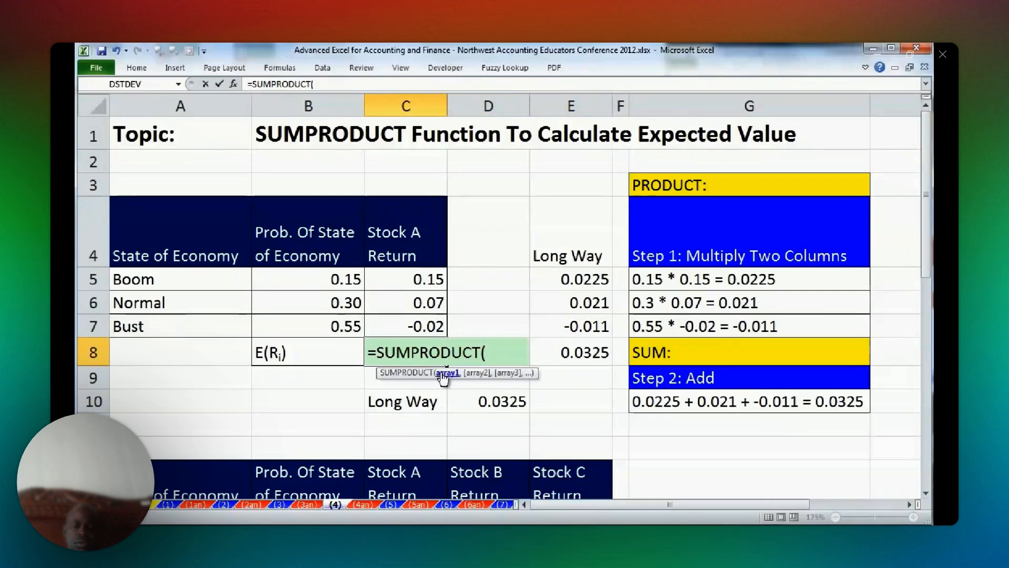
pyautogui.moveTo(336, 279); pyautogui.dragTo(342, 321)
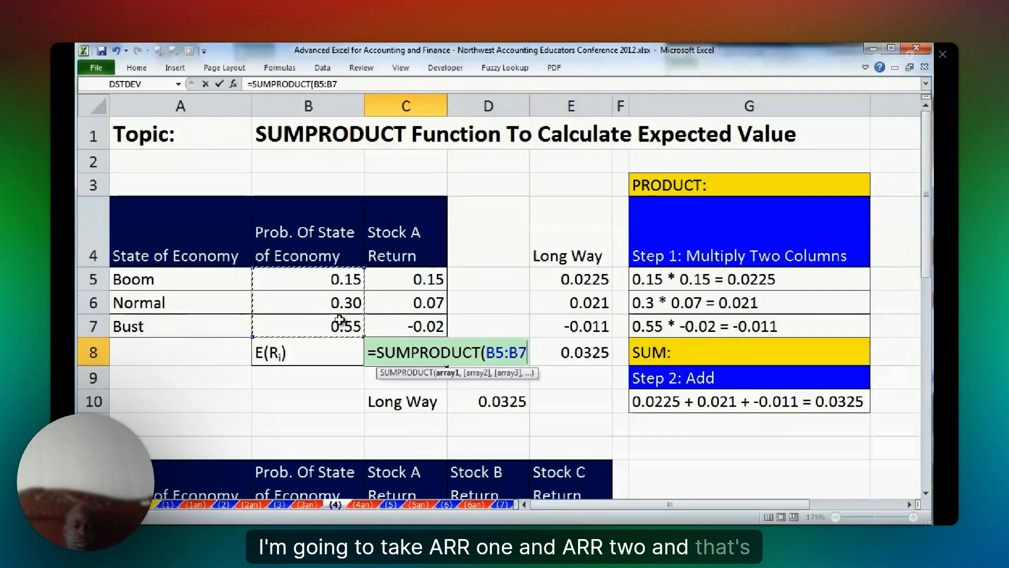
pyautogui.write(',')
pyautogui.moveTo(419, 278); pyautogui.dragTo(419, 326)
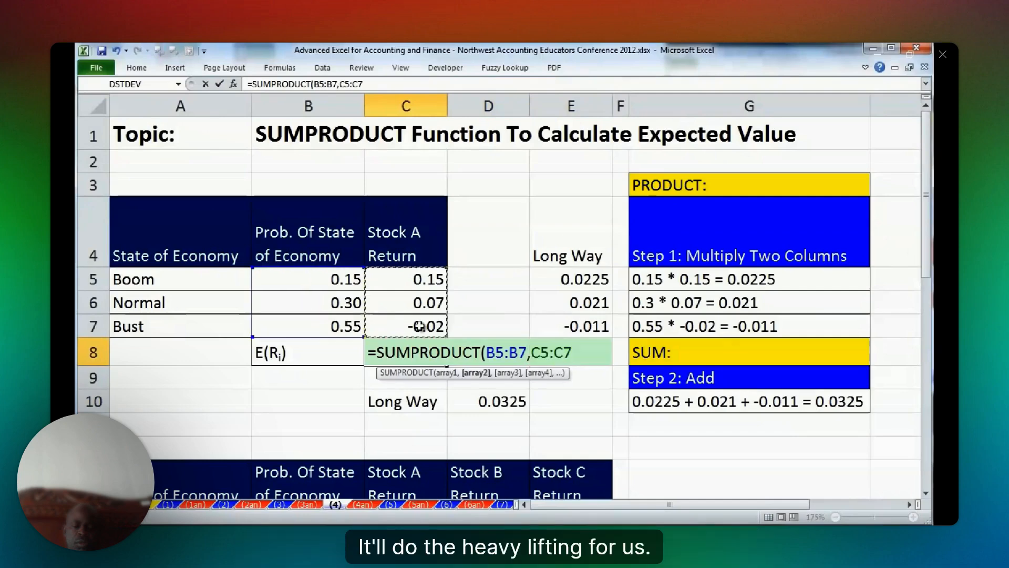
pyautogui.write(')')
pyautogui.hotkey('ctrl', 'Return')
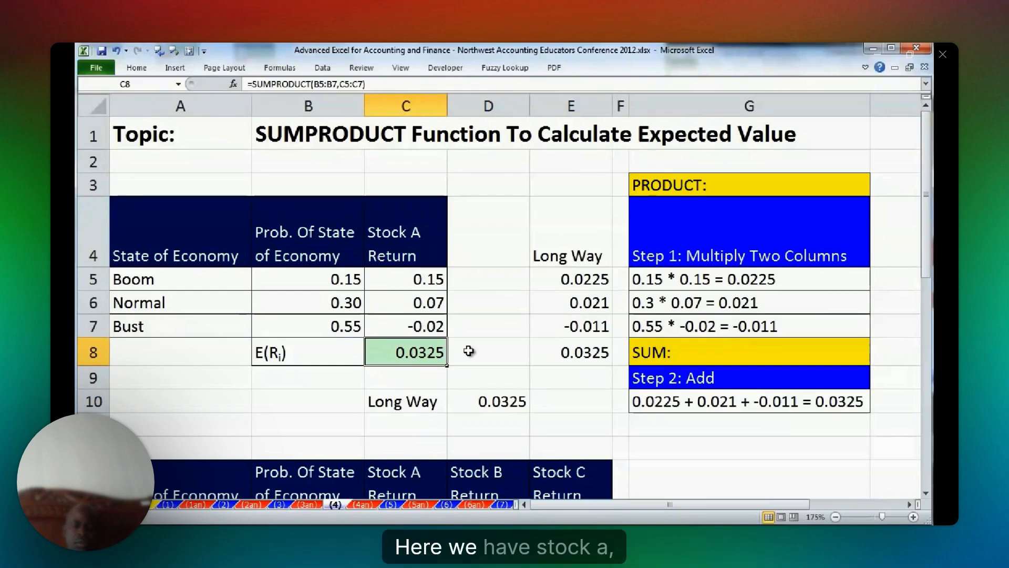
# Enter =SUMPRODUCT($B$14:$B$16,C14:C16) in C17 of the three-stock table and copy it across to E17.
pyautogui.scroll(-3, 468, 352)
pyautogui.click(436, 320)
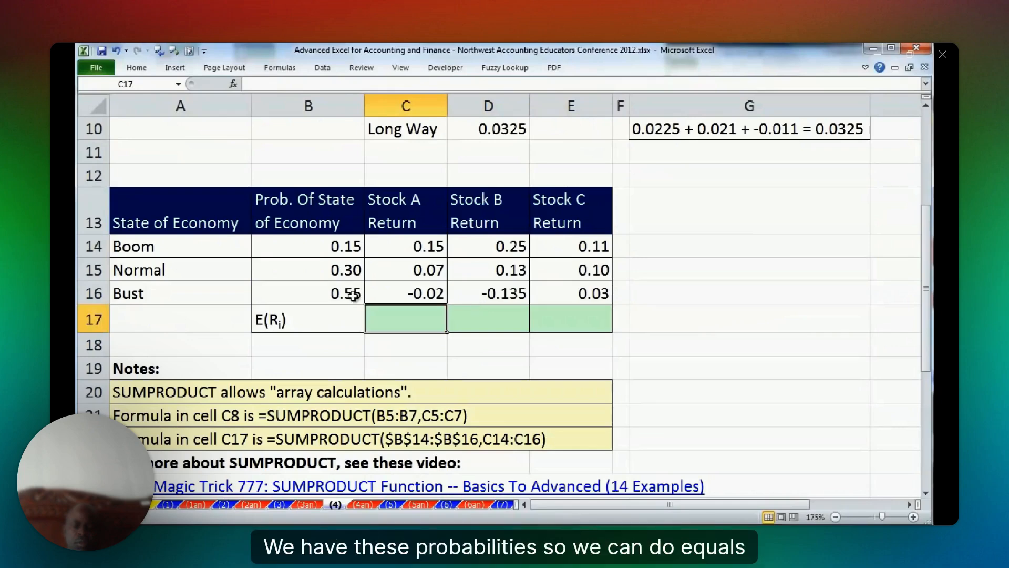
pyautogui.write('=sump')
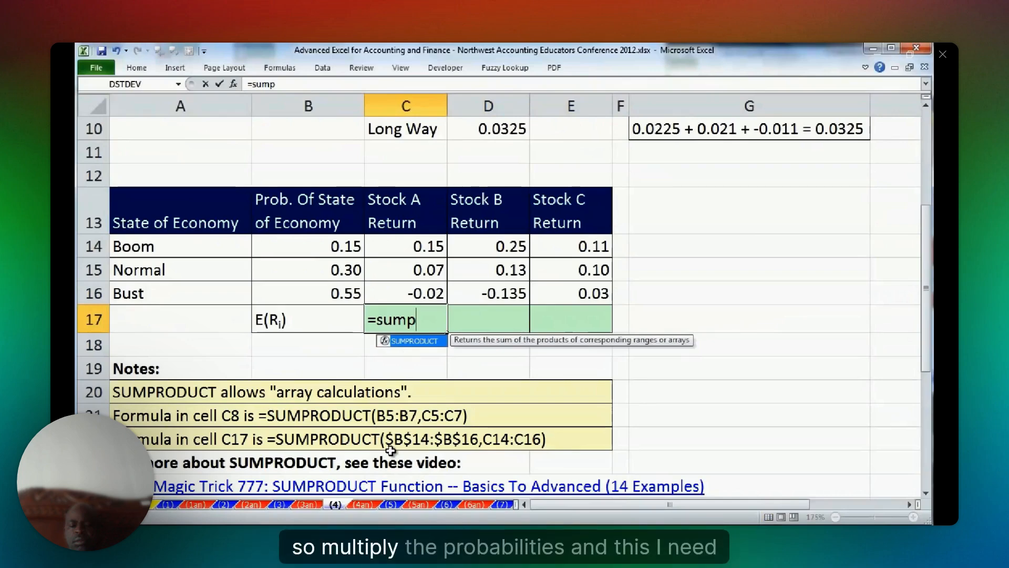
pyautogui.press('Tab')
pyautogui.moveTo(310, 245); pyautogui.dragTo(310, 293)
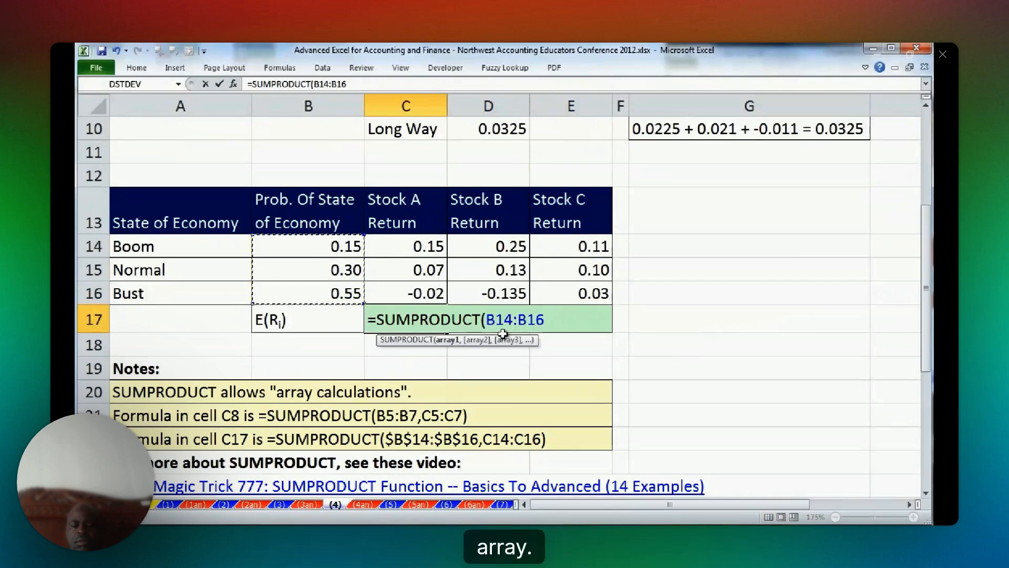
pyautogui.press('F4')
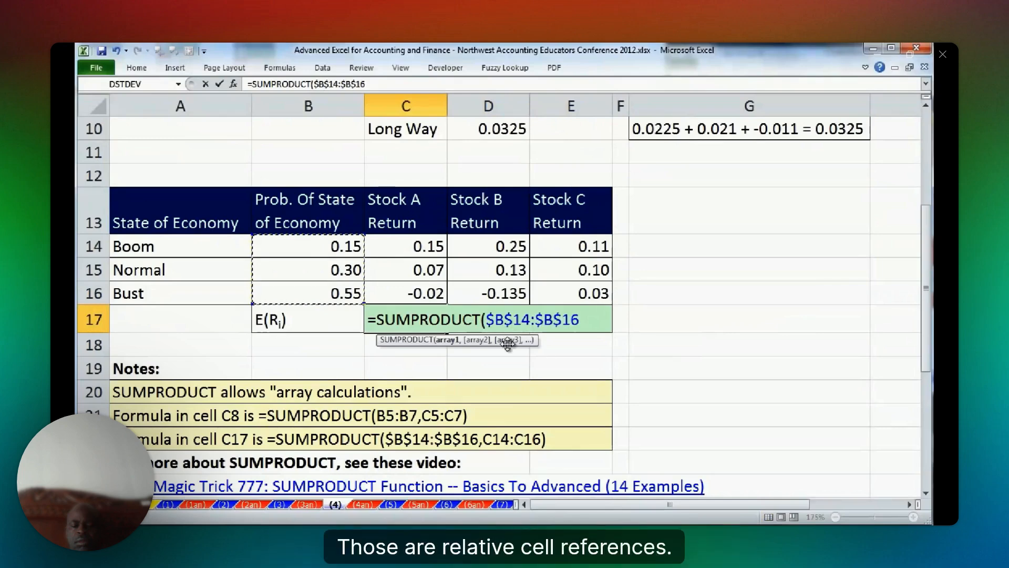
pyautogui.write(',C14:C16)')
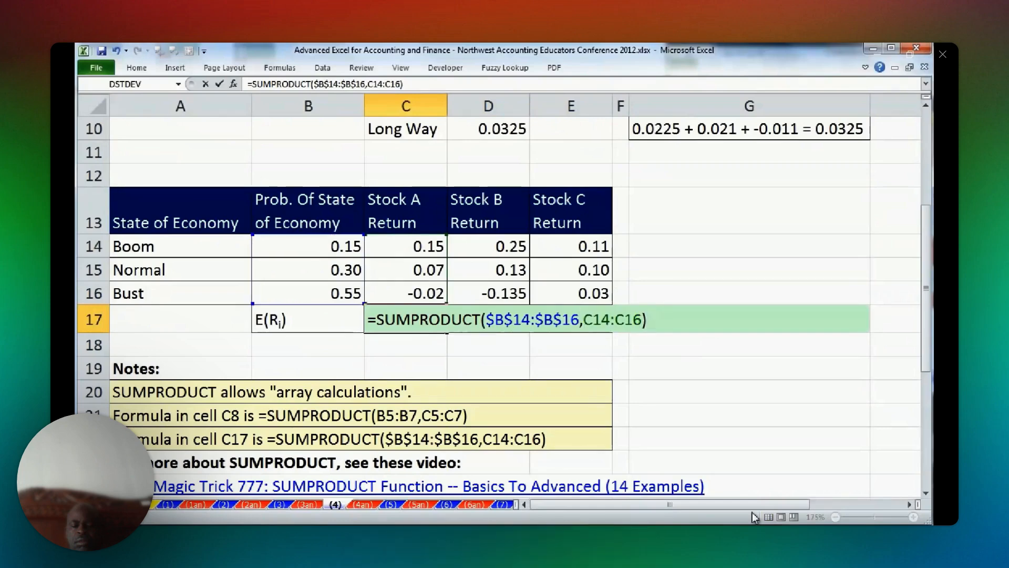
pyautogui.hotkey('ctrl', 'Return')
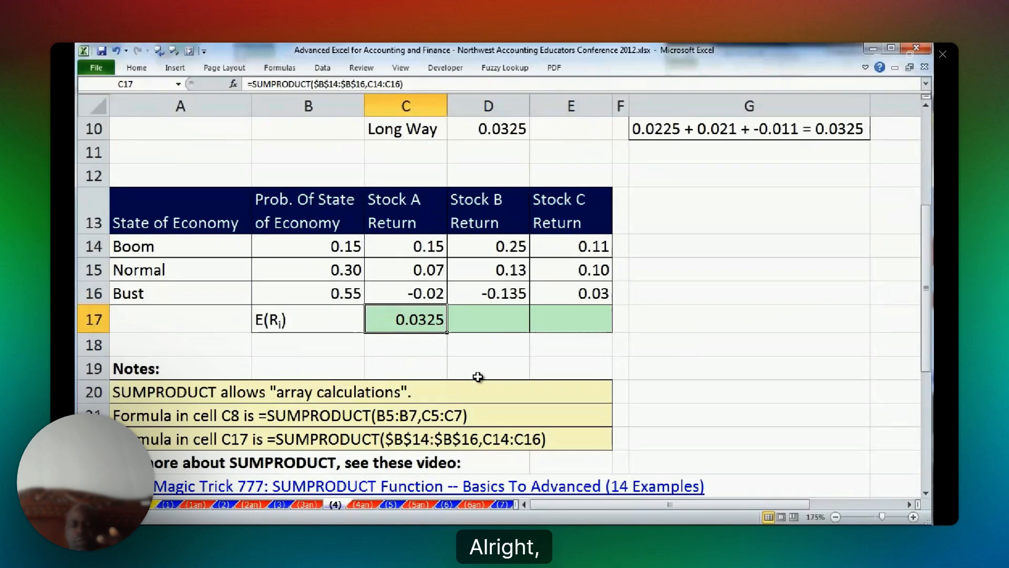
pyautogui.moveTo(446, 332); pyautogui.dragTo(604, 338)
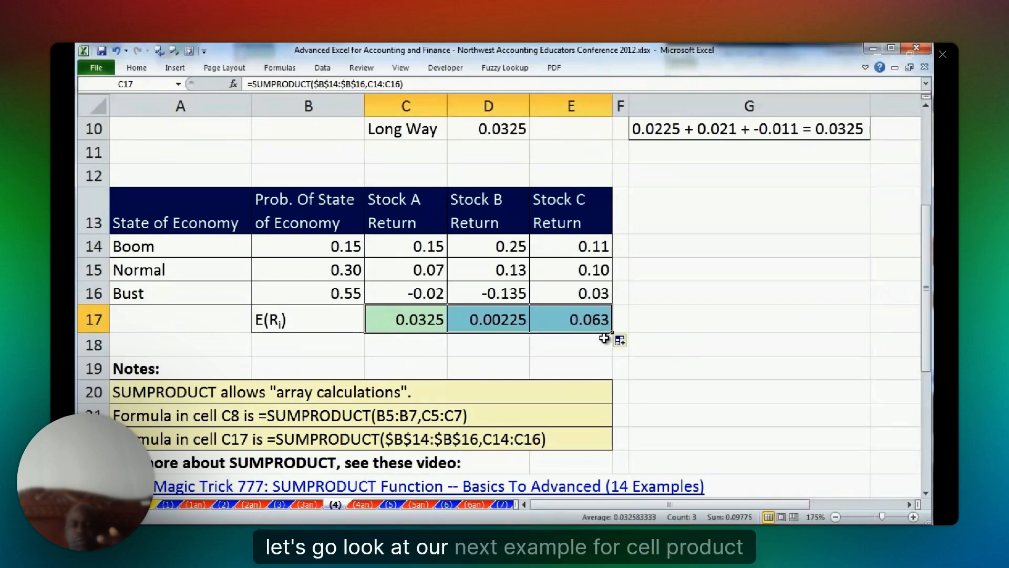
# Switch to worksheet (5) on weighted grades and review the tests' maximum scores and weights.
pyautogui.click(390, 505)
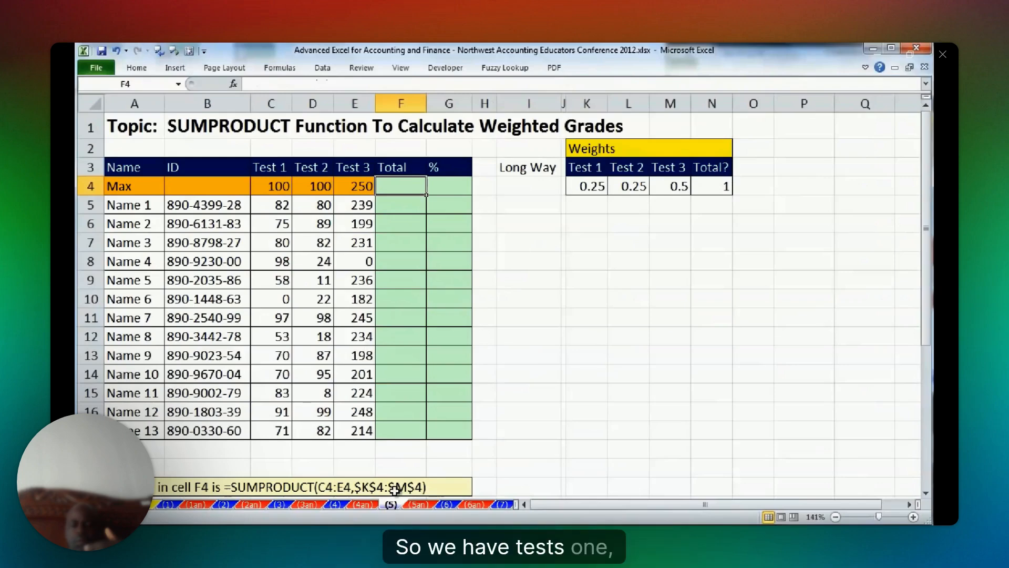
pyautogui.click(314, 187)
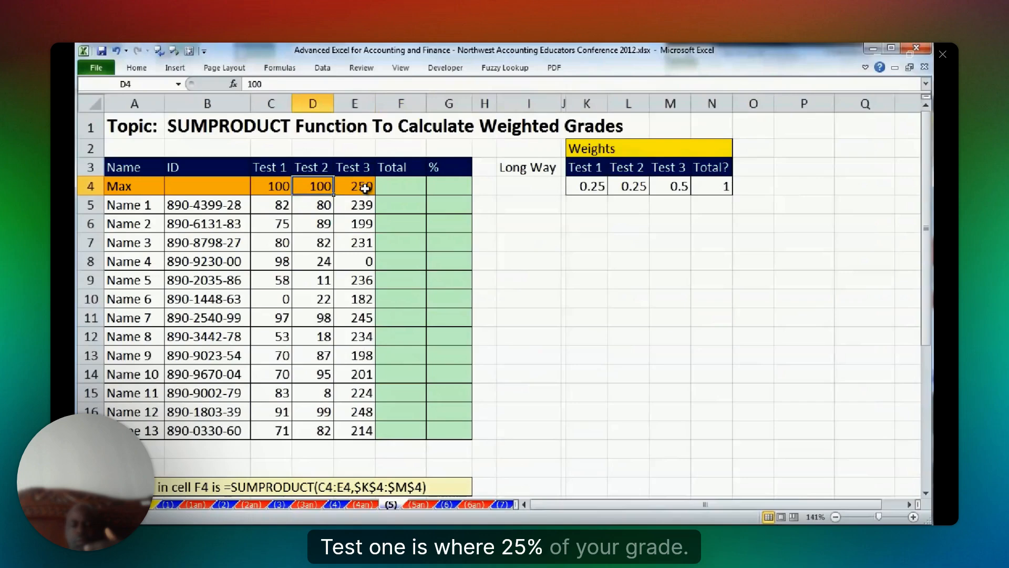
pyautogui.click(589, 186)
pyautogui.click(627, 186)
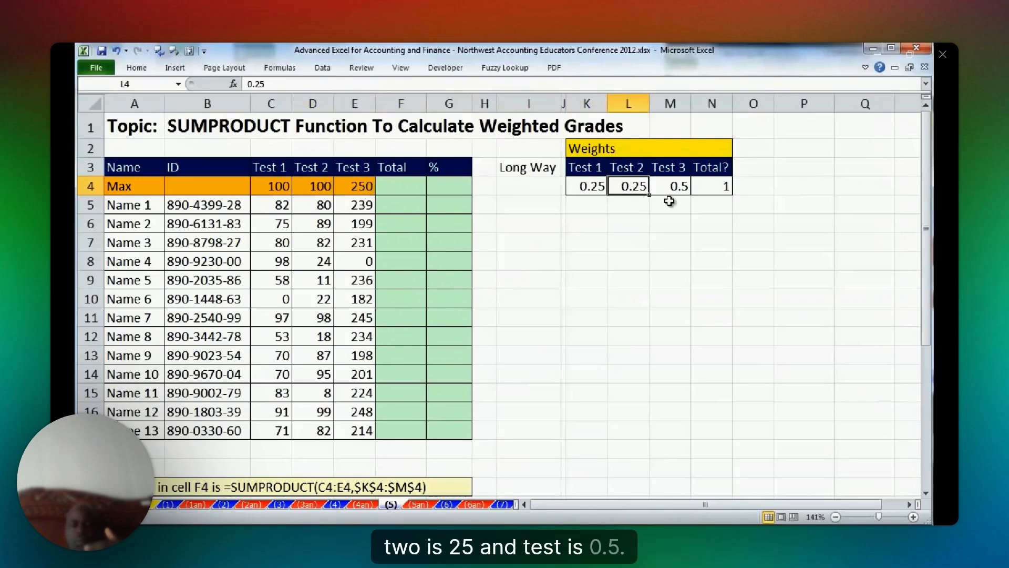
pyautogui.press('Right')
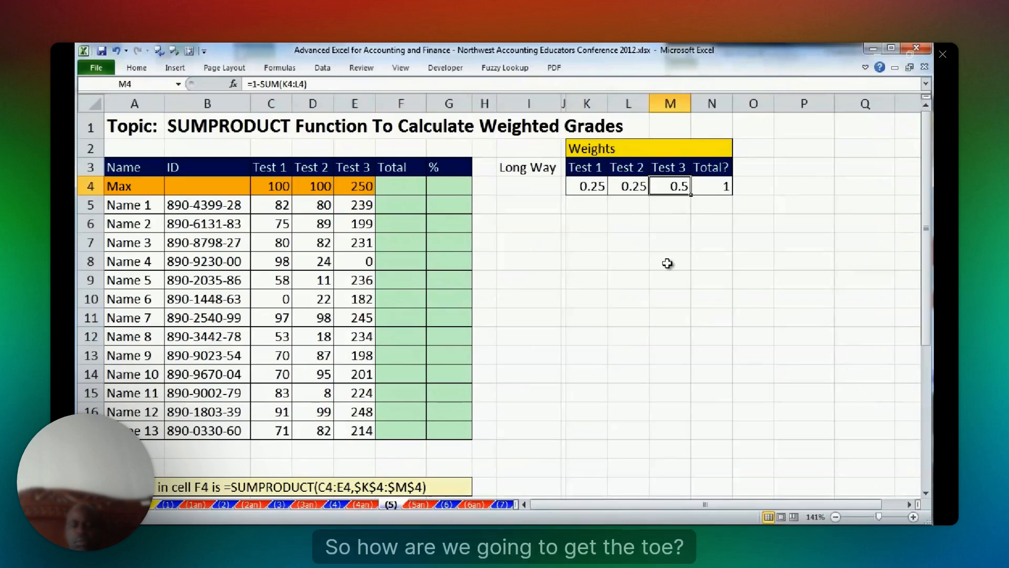
# Examine the empty % and Total columns and compare Name 2's Test 3 score in E6 with the maximum in E4.
pyautogui.moveTo(449, 187); pyautogui.dragTo(449, 431)
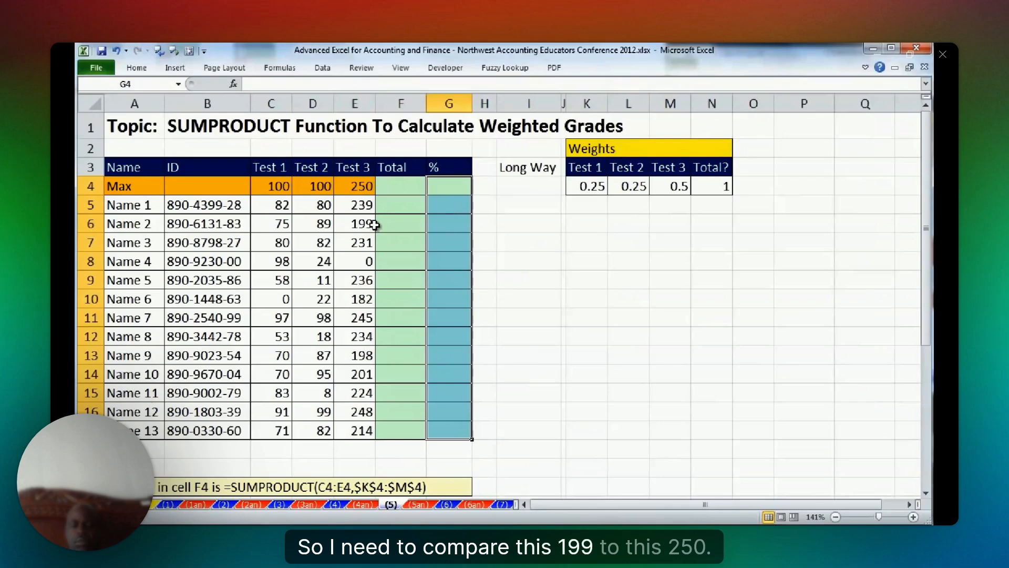
pyautogui.click(364, 224)
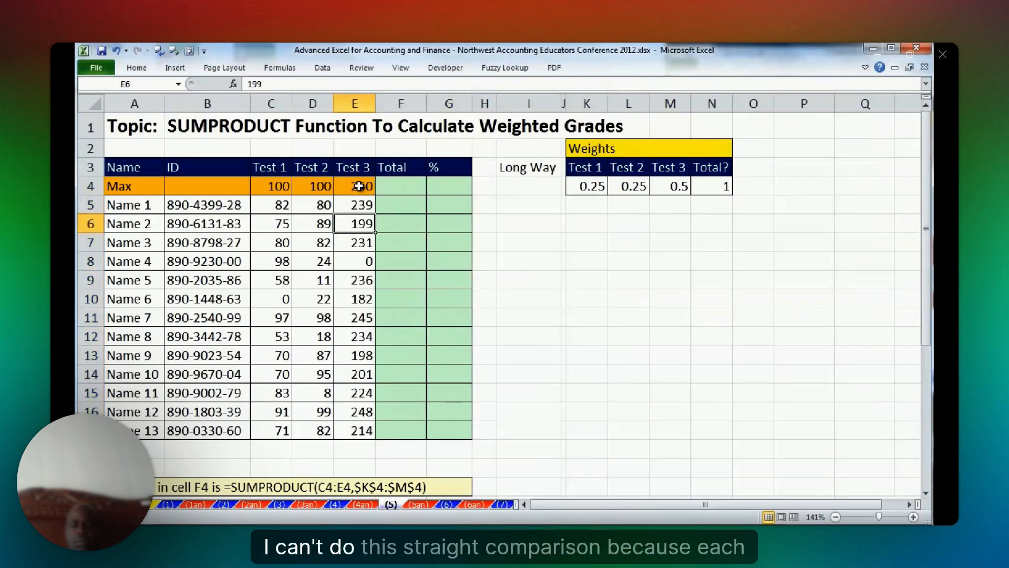
pyautogui.click(359, 186)
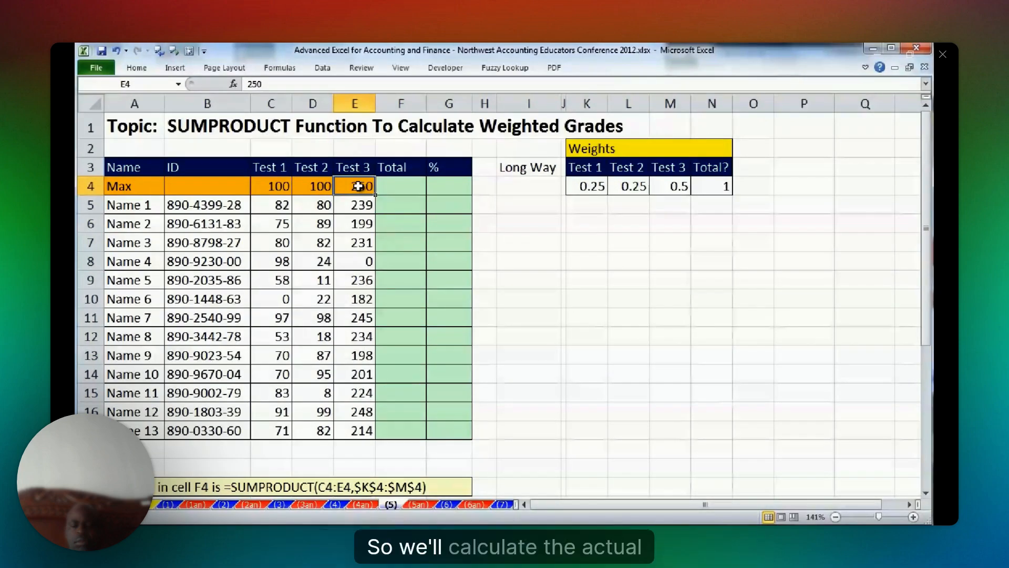
pyautogui.press('Down')
pyautogui.press('Down')
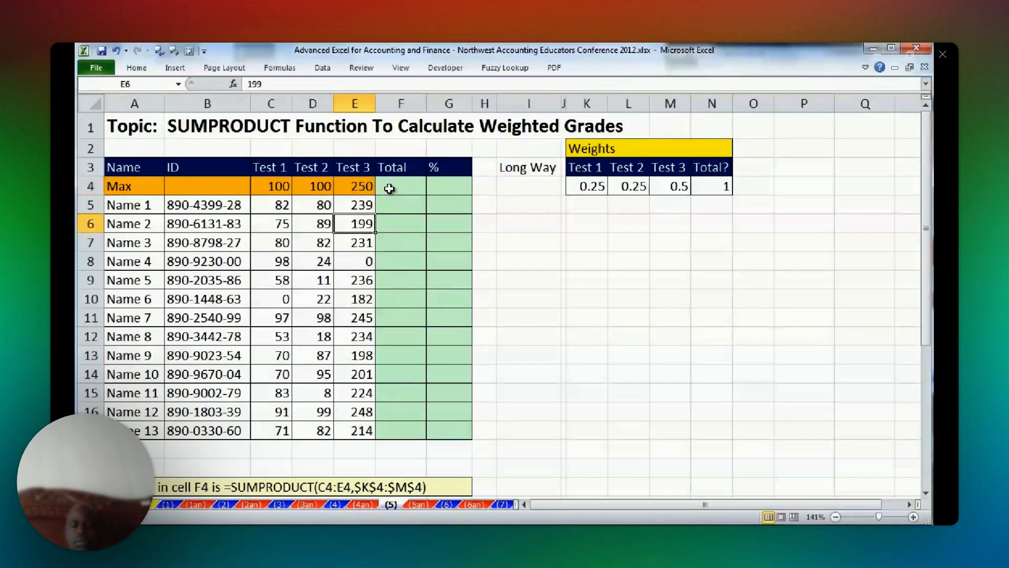
pyautogui.moveTo(389, 189); pyautogui.dragTo(403, 425)
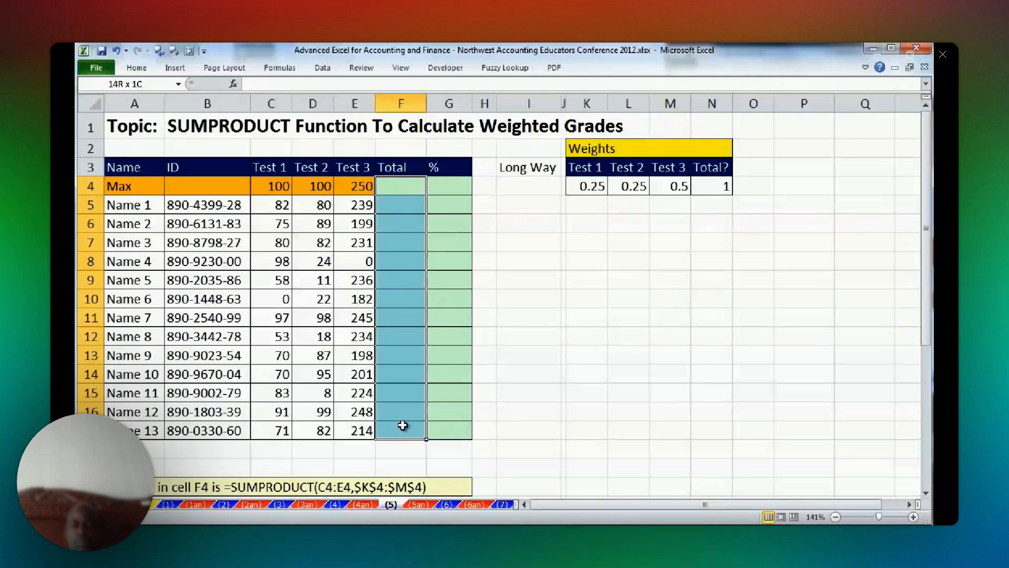
pyautogui.moveTo(403, 425); pyautogui.dragTo(402, 426)
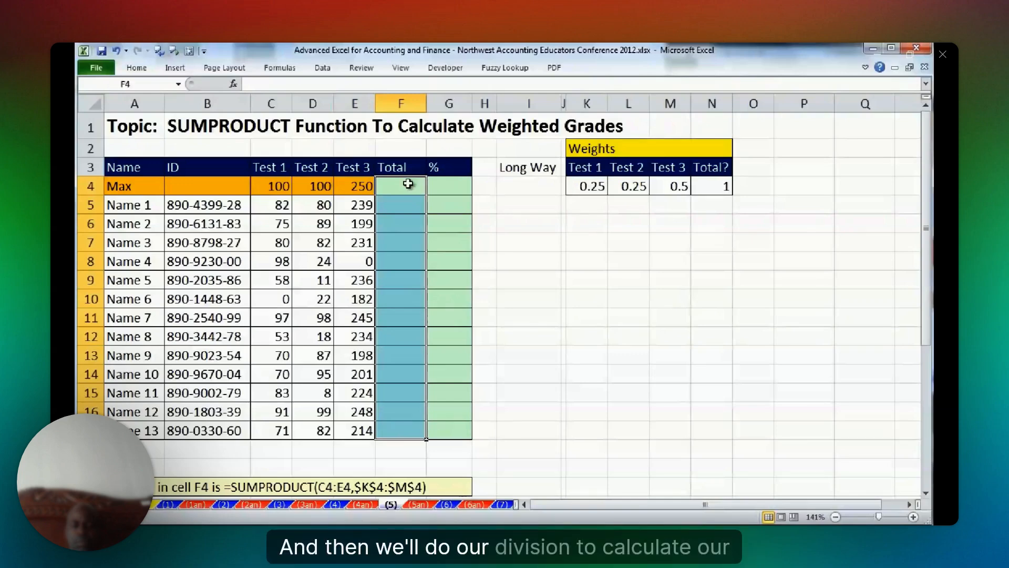
pyautogui.click(402, 186)
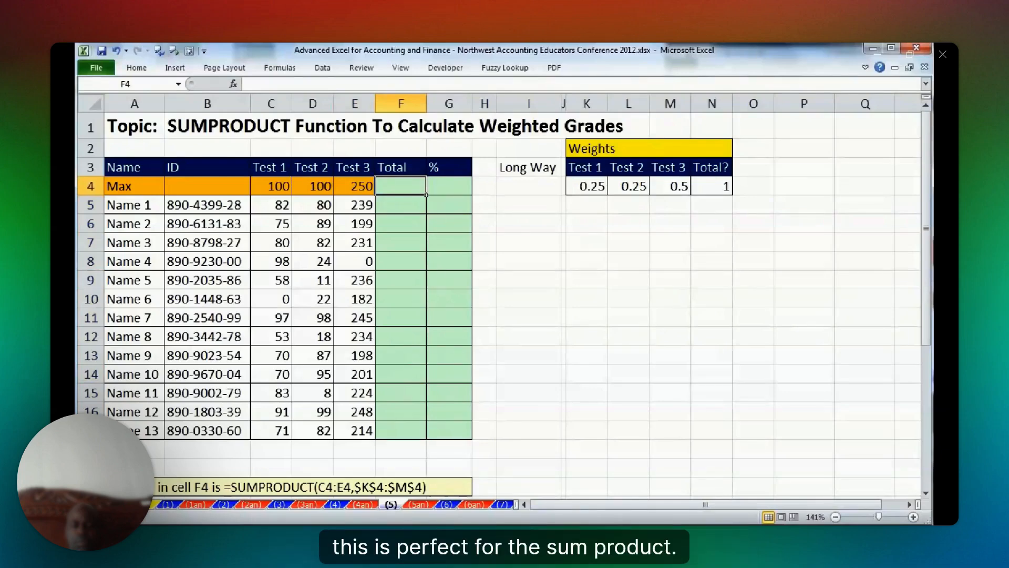
pyautogui.write('=s')
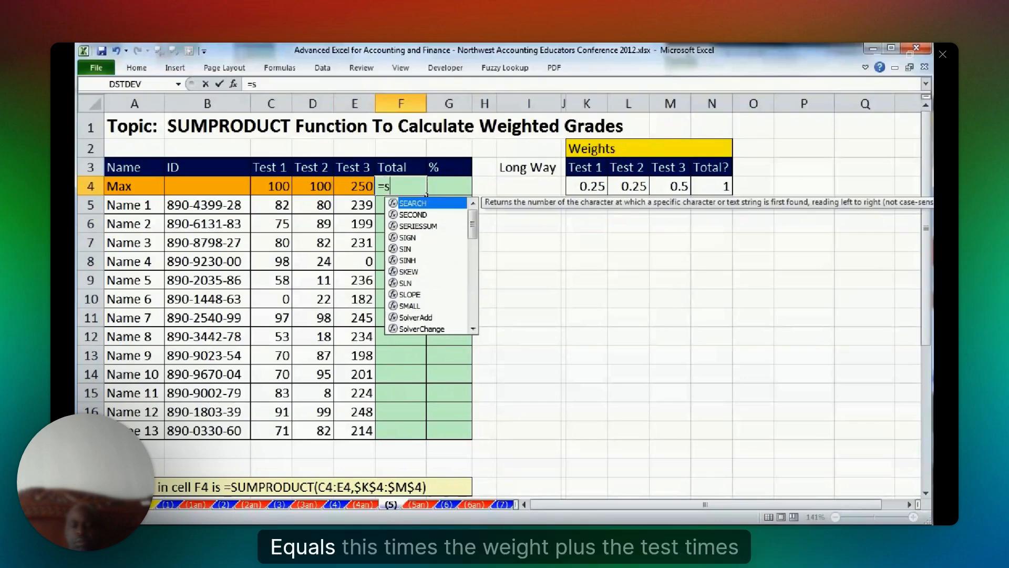
pyautogui.write('u')
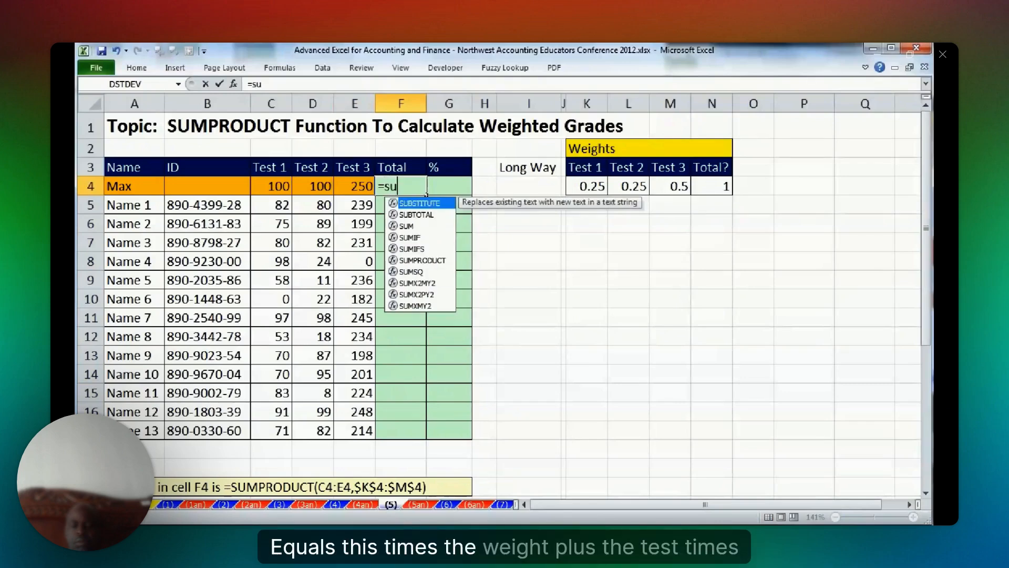
pyautogui.press('Escape')
# Enter the long-way weighted total =C4*K4+D4*L4+E4*M4 in I4 and fill it down to I17.
pyautogui.click(516, 188)
pyautogui.write('=')
pyautogui.click(271, 186)
pyautogui.write('*')
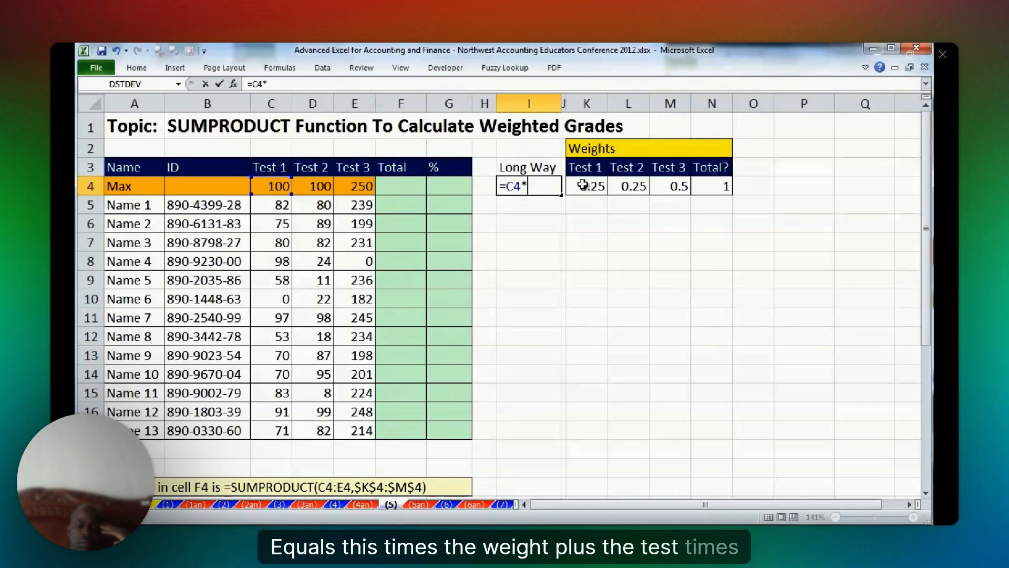
pyautogui.click(582, 183)
pyautogui.write('+')
pyautogui.click(318, 186)
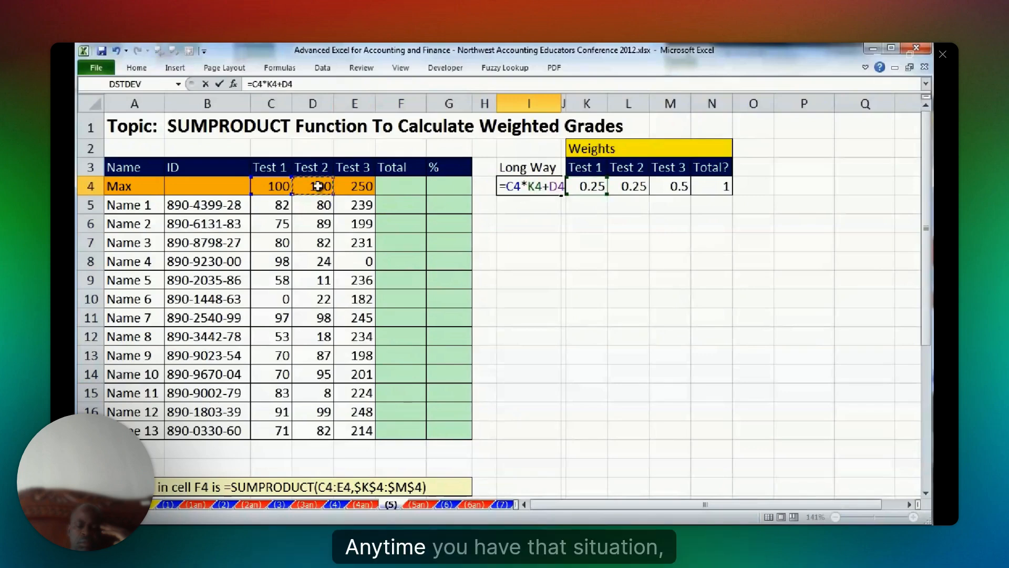
pyautogui.write('*')
pyautogui.click(628, 187)
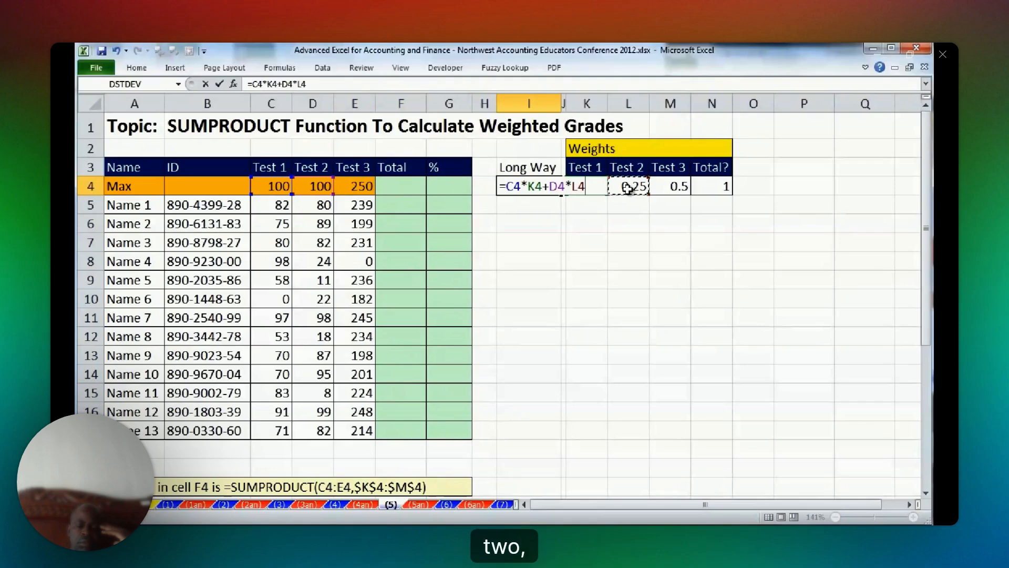
pyautogui.write('+')
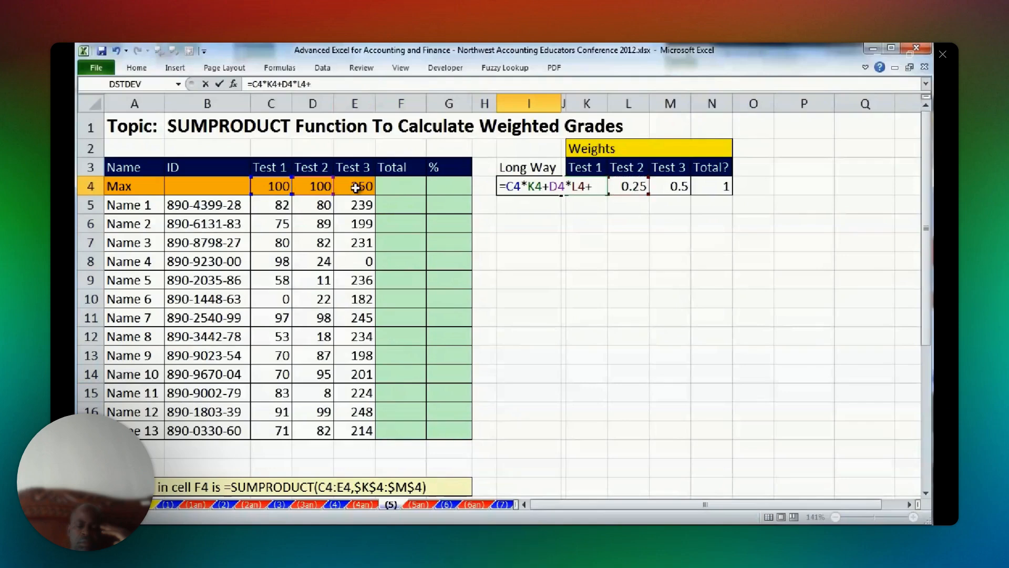
pyautogui.click(355, 187)
pyautogui.write('*')
pyautogui.click(670, 186)
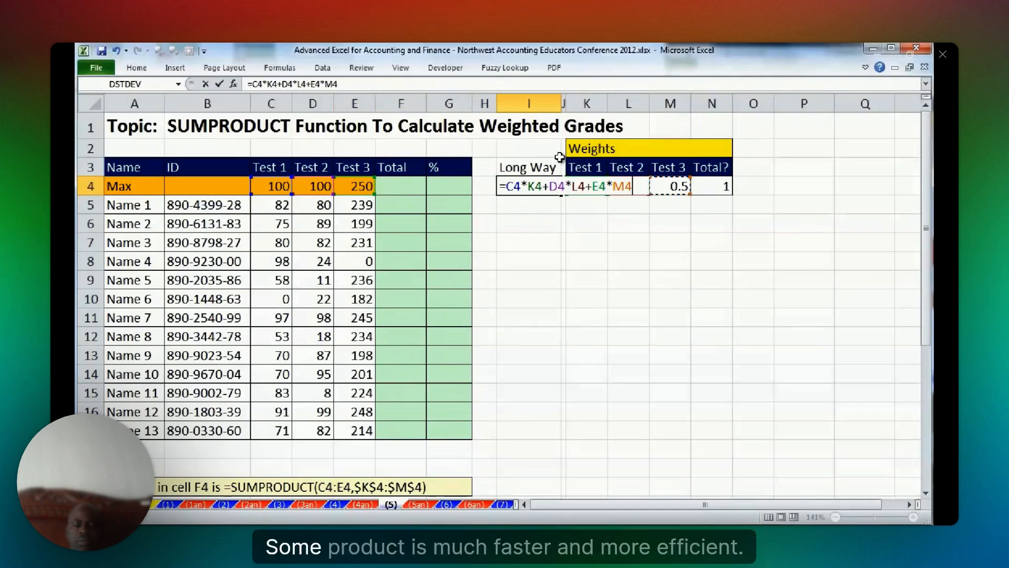
pyautogui.hotkey('ctrl', 'Return')
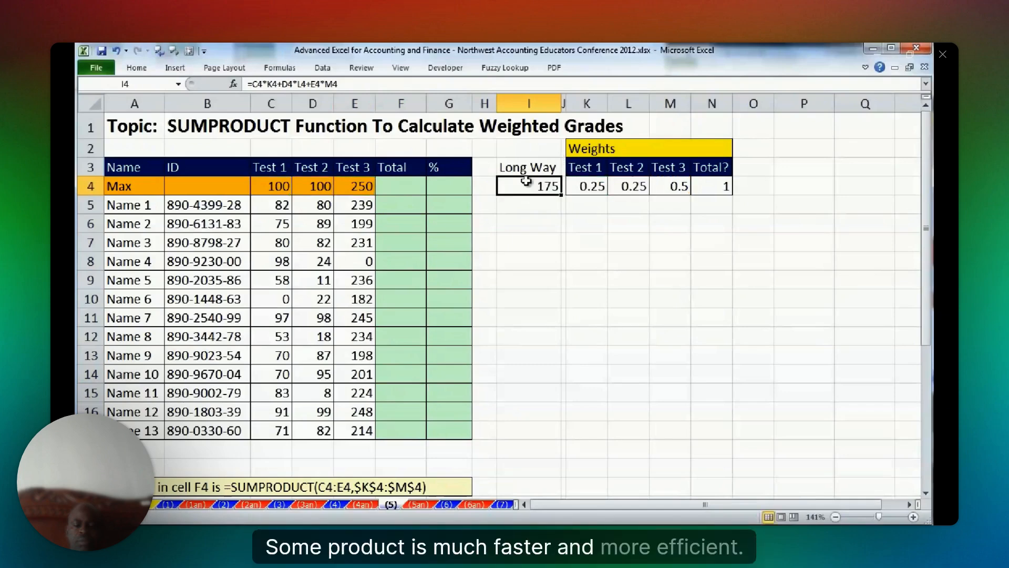
pyautogui.doubleClick(561, 195)
# Make the weight references in I4 absolute, giving =C4*$K$4+D4*$L$4+E4*$M$4, and refill the Long Way column down to I17.
pyautogui.doubleClick(547, 185)
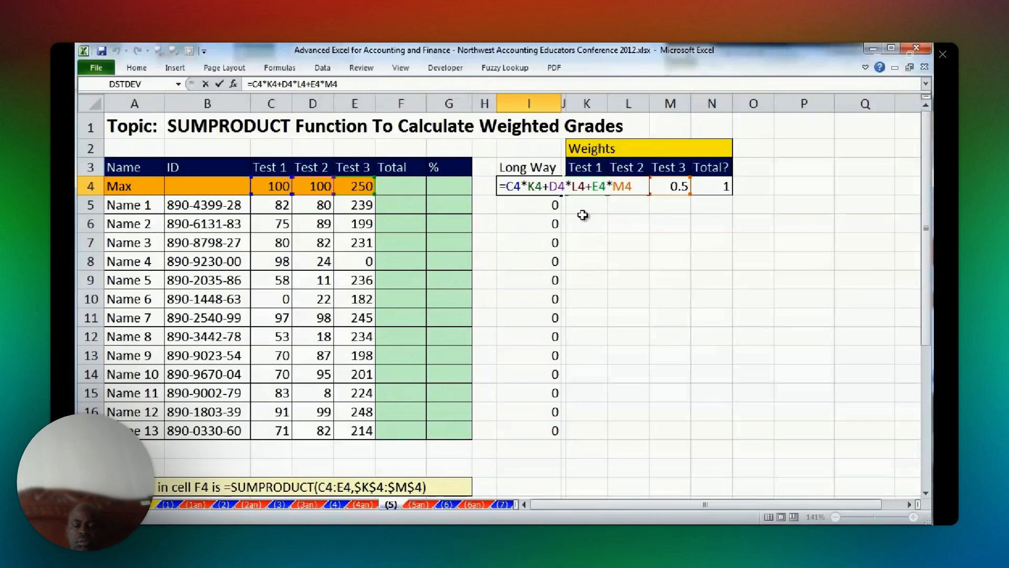
pyautogui.hotkey('ctrl', 'Return')
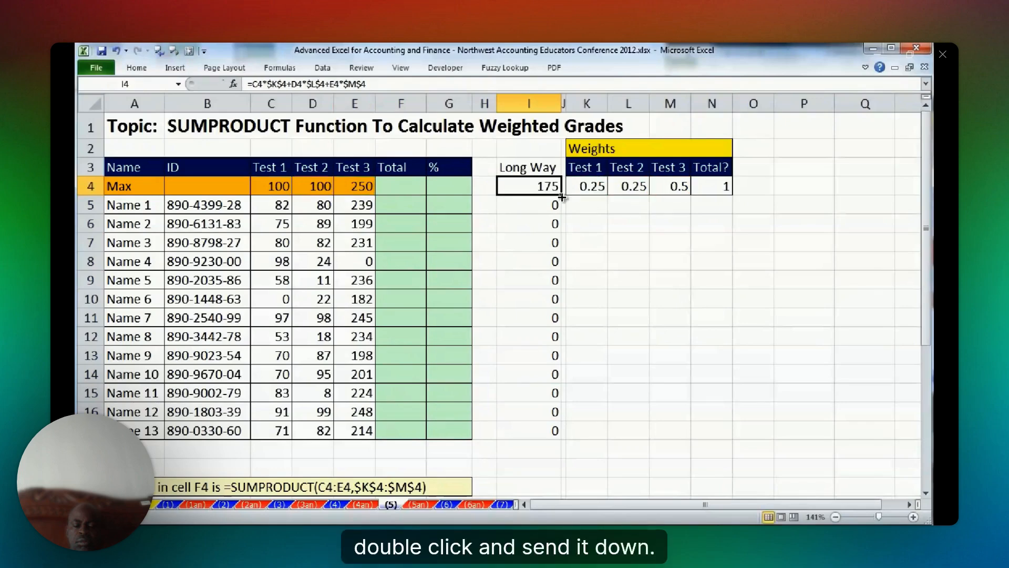
pyautogui.doubleClick(561, 196)
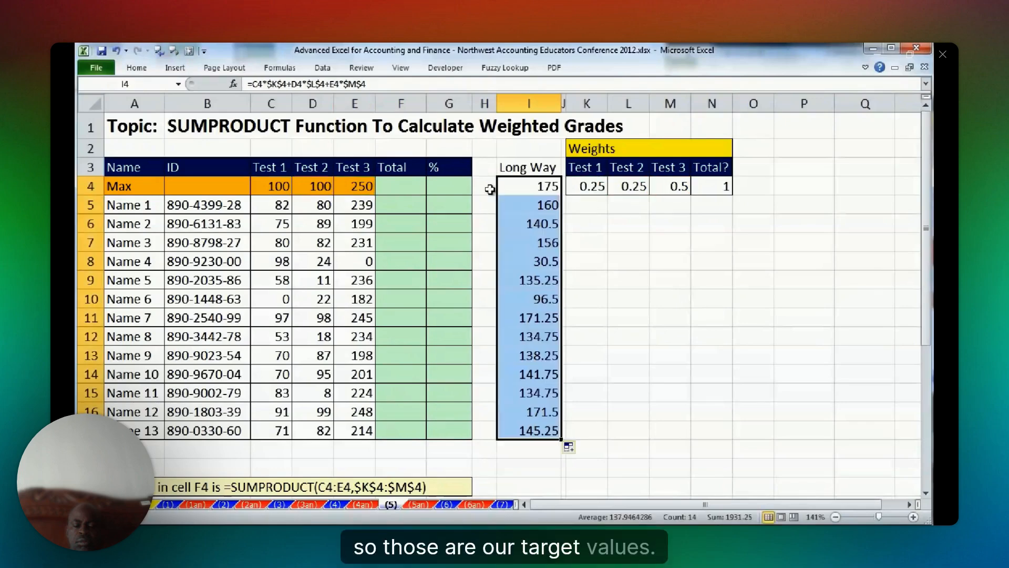
# Calculate the weighted total in F4 with =SUMPRODUCT(C4:E4,$K$4:$M$4) and fill it down to F17.
pyautogui.click(407, 185)
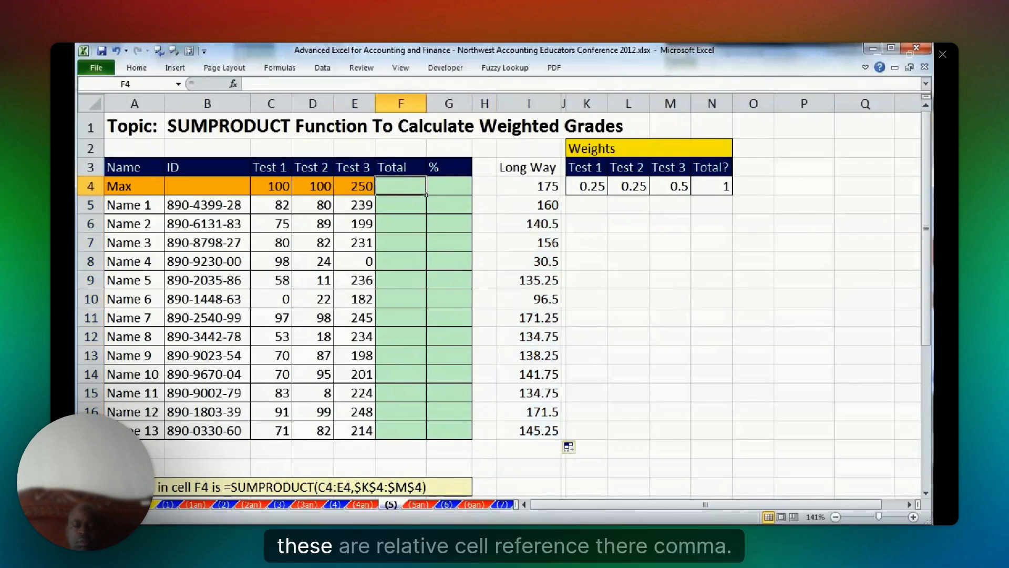
pyautogui.write('=sumPRODUCT(')
pyautogui.press('Tab')
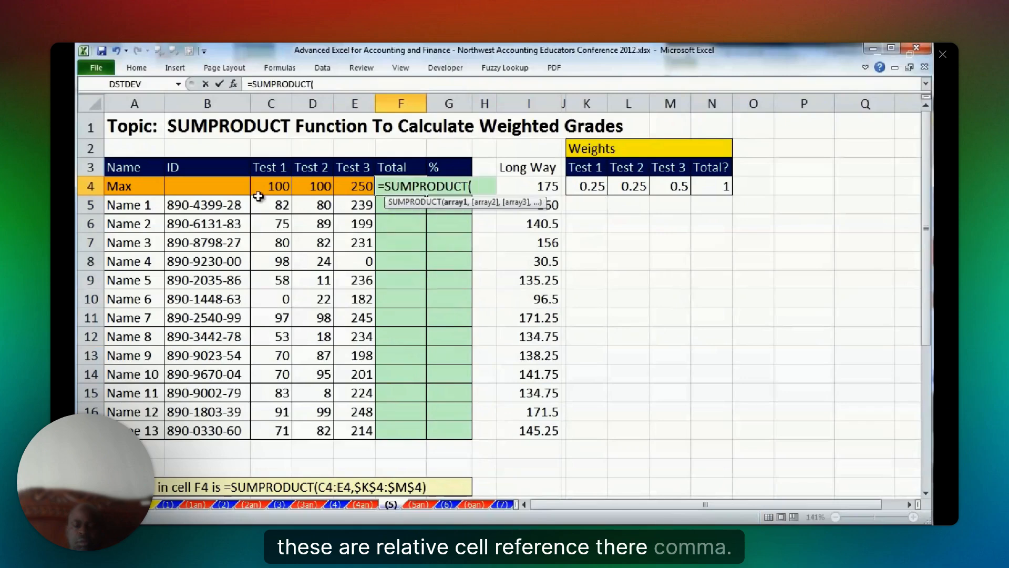
pyautogui.moveTo(259, 192); pyautogui.dragTo(357, 182)
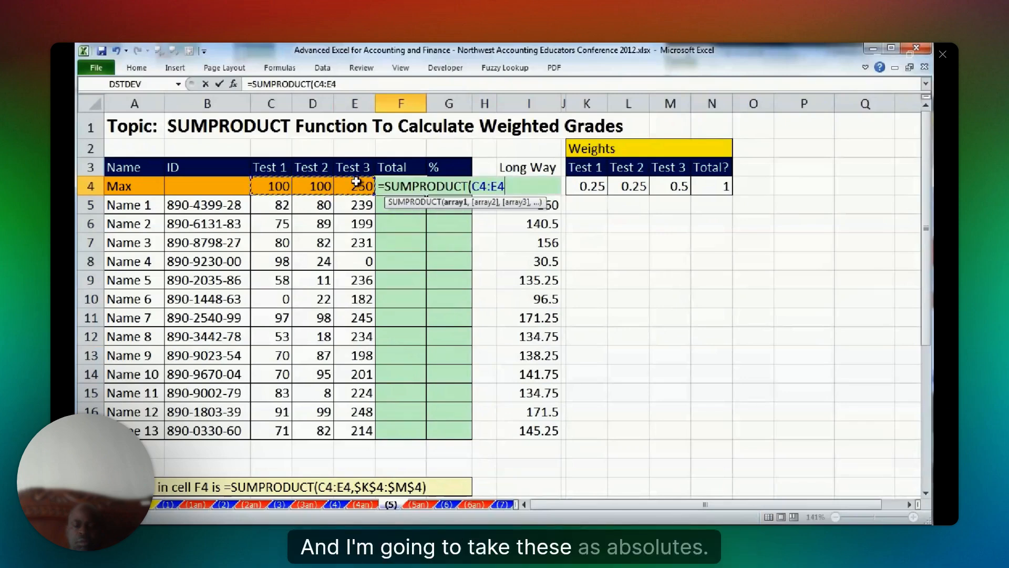
pyautogui.write(',')
pyautogui.moveTo(584, 187); pyautogui.dragTo(668, 192)
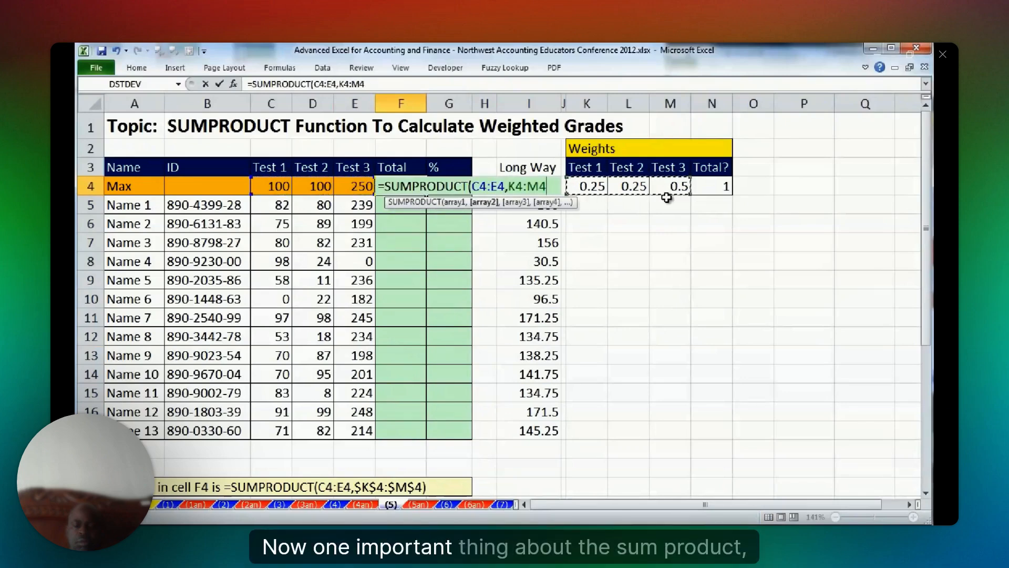
pyautogui.press('F4')
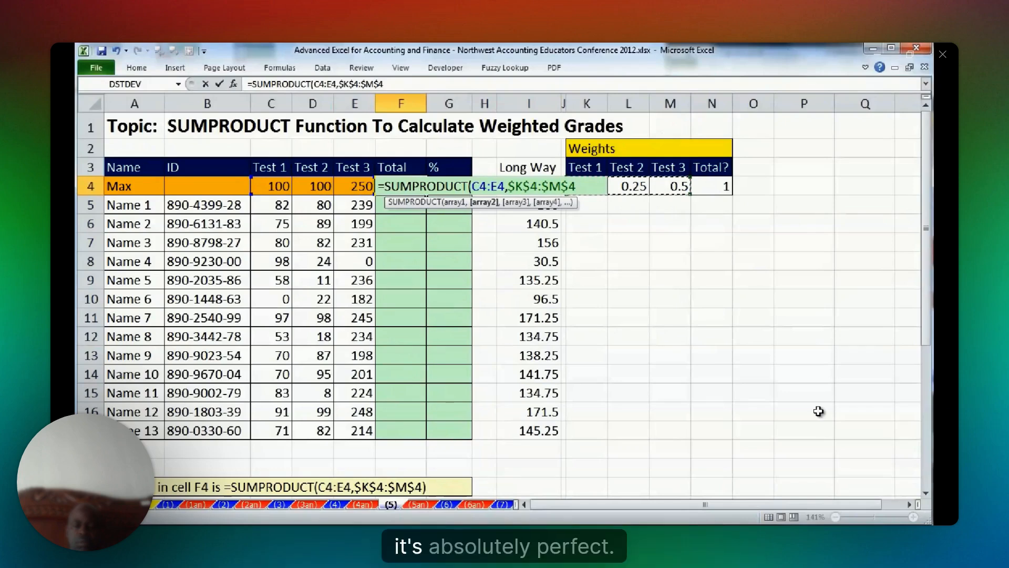
pyautogui.write(')')
pyautogui.hotkey('ctrl', 'Return')
pyautogui.moveTo(427, 195); pyautogui.dragTo(428, 439)
pyautogui.click(409, 187)
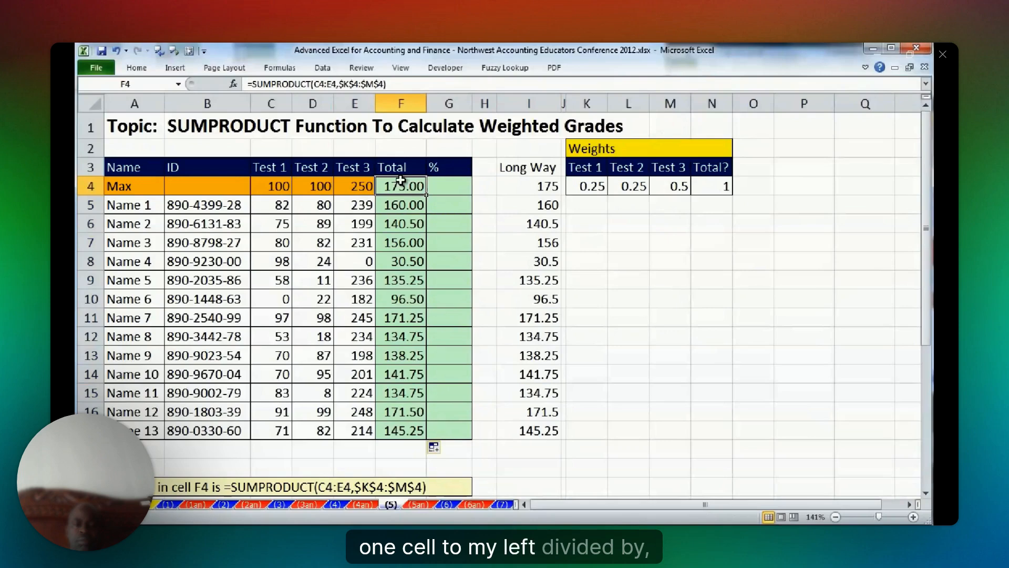
# Enter the percentage formula =F4/$F$4 in G4, fill it down to G17 and check the formula in G17.
pyautogui.click(450, 187)
pyautogui.write('=')
pyautogui.press('Left')
pyautogui.write('/')
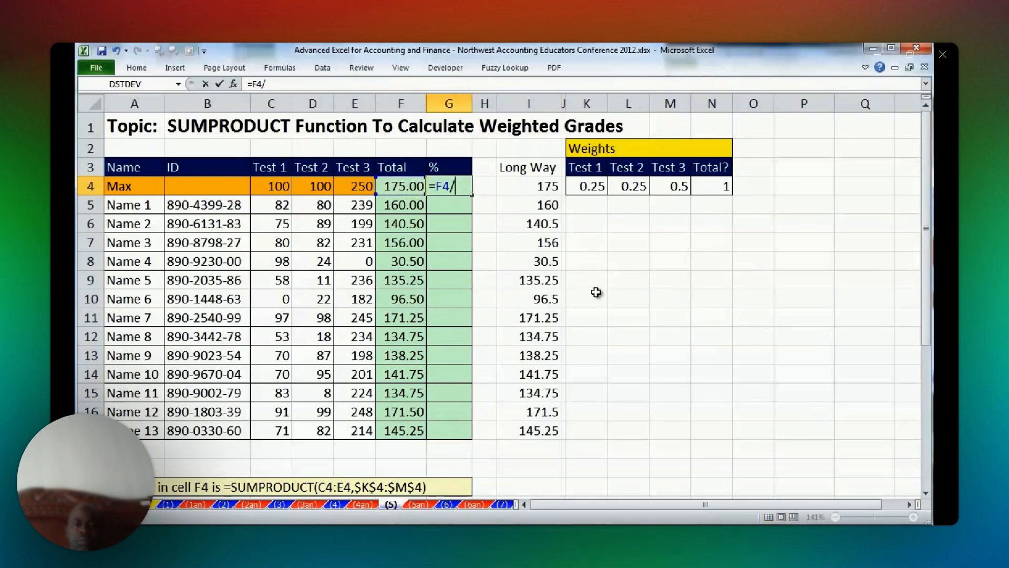
pyautogui.press('Left')
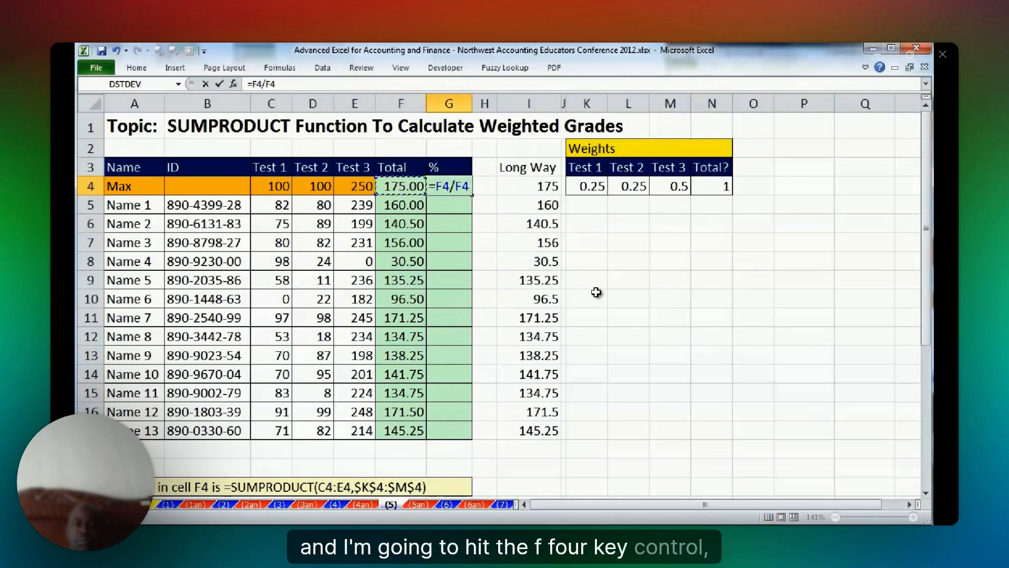
pyautogui.press('F4')
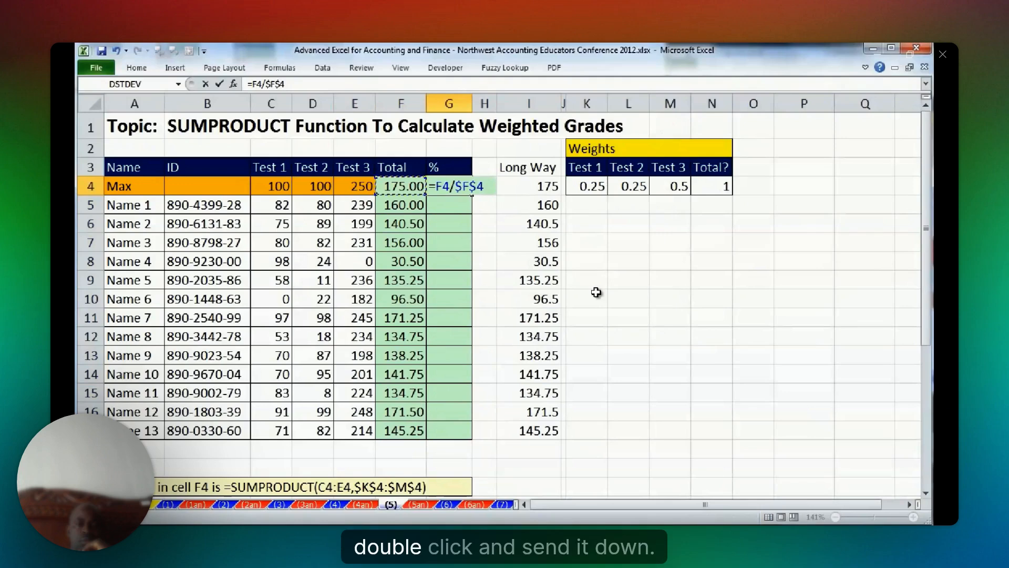
pyautogui.hotkey('ctrl', 'Return')
pyautogui.doubleClick(472, 196)
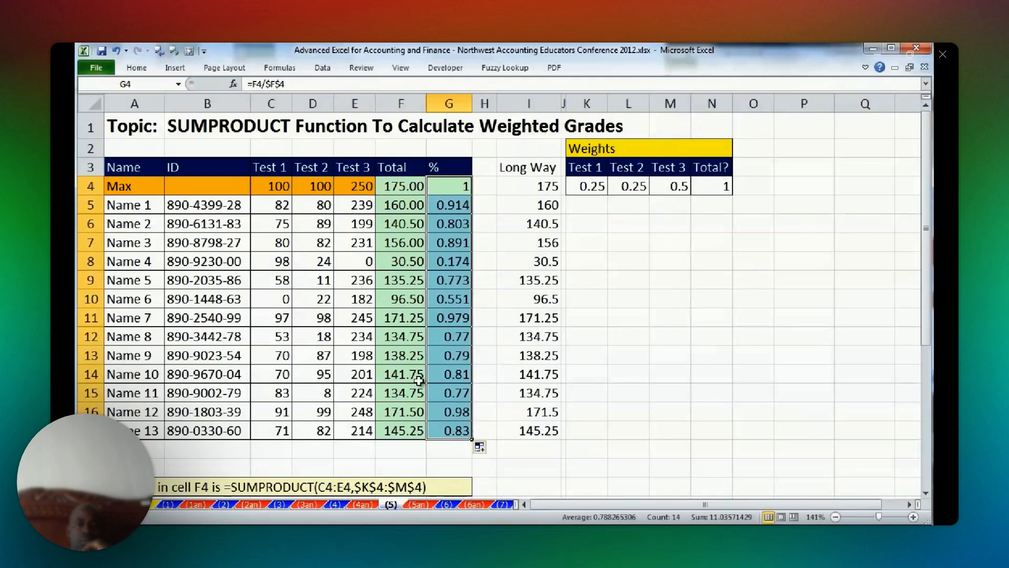
pyautogui.click(399, 451)
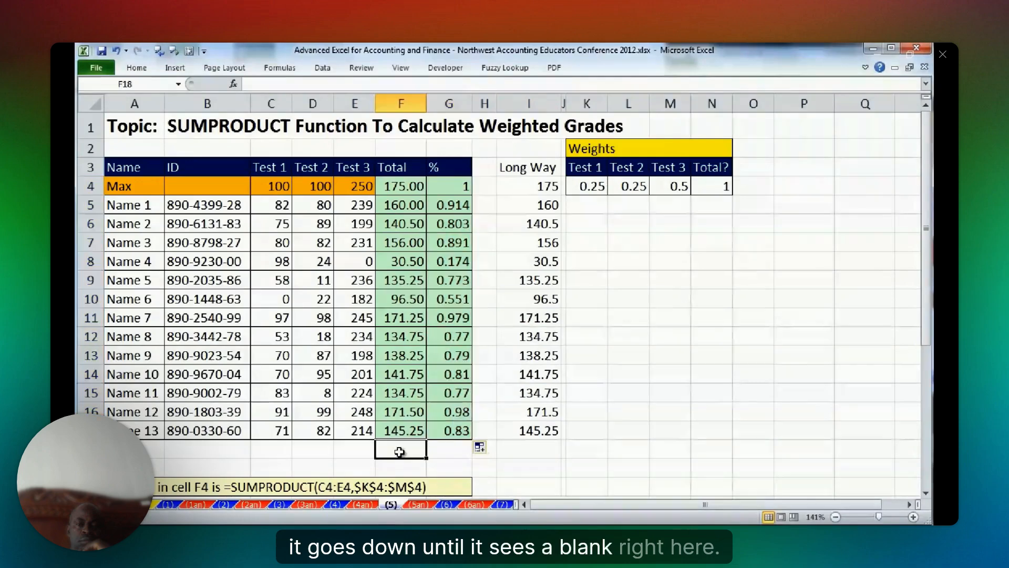
pyautogui.doubleClick(457, 431)
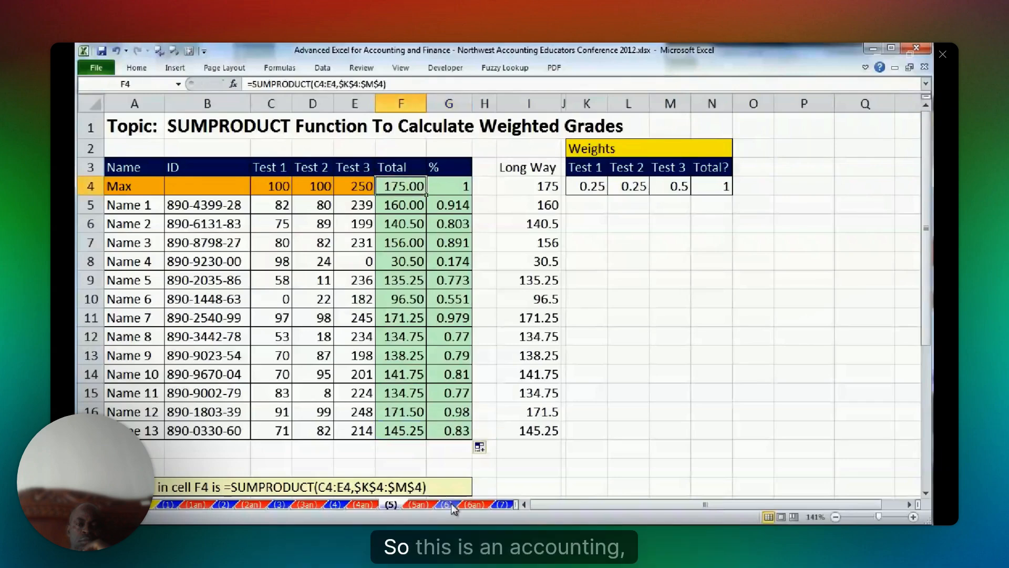
# Switch to worksheet (6) on the budgeted income statement and review the units purchased, their probabilities and the total in B12.
pyautogui.click(448, 503)
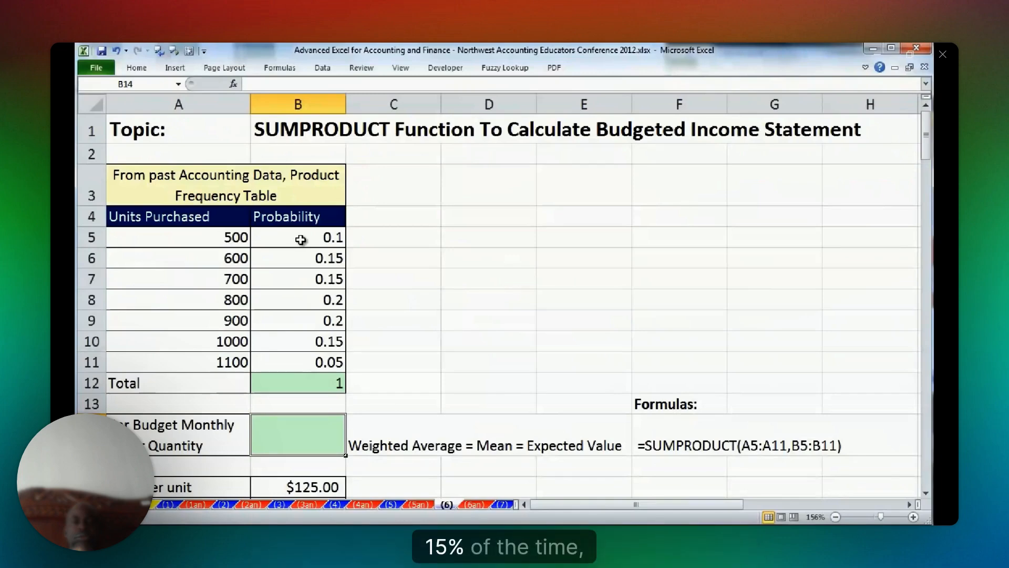
pyautogui.click(210, 235)
pyautogui.click(318, 266)
pyautogui.click(219, 259)
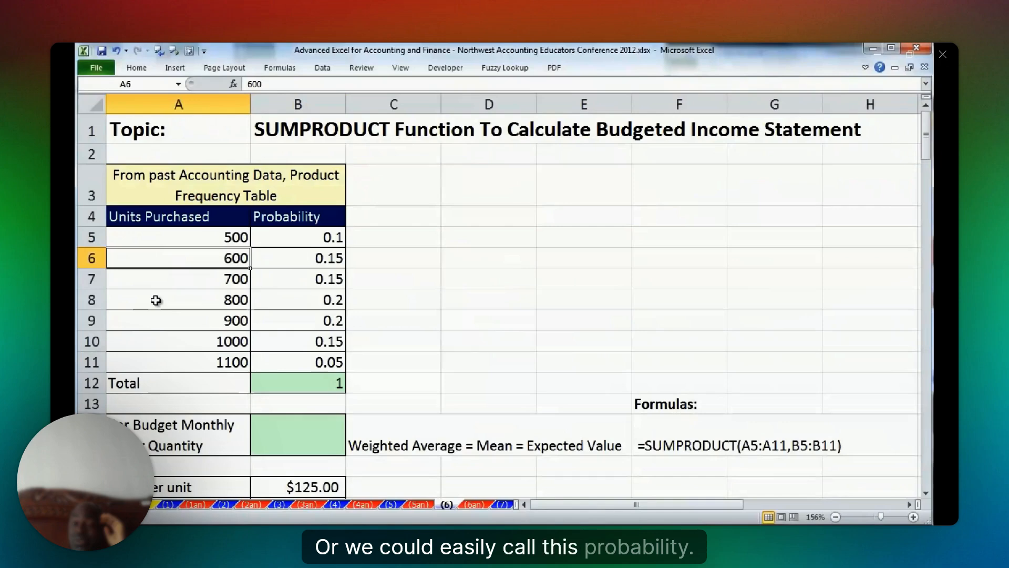
pyautogui.moveTo(316, 237); pyautogui.dragTo(327, 360)
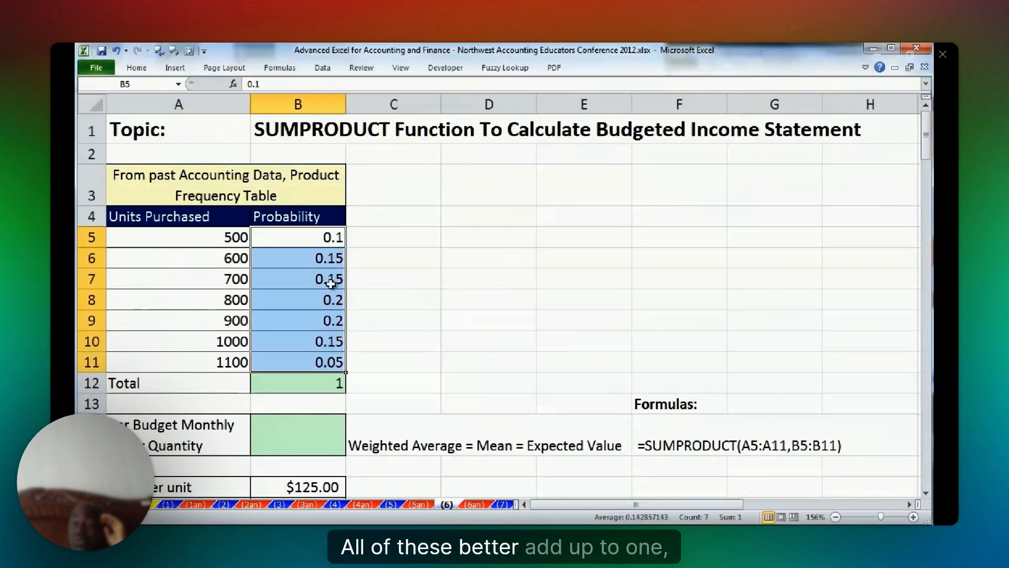
pyautogui.click(334, 381)
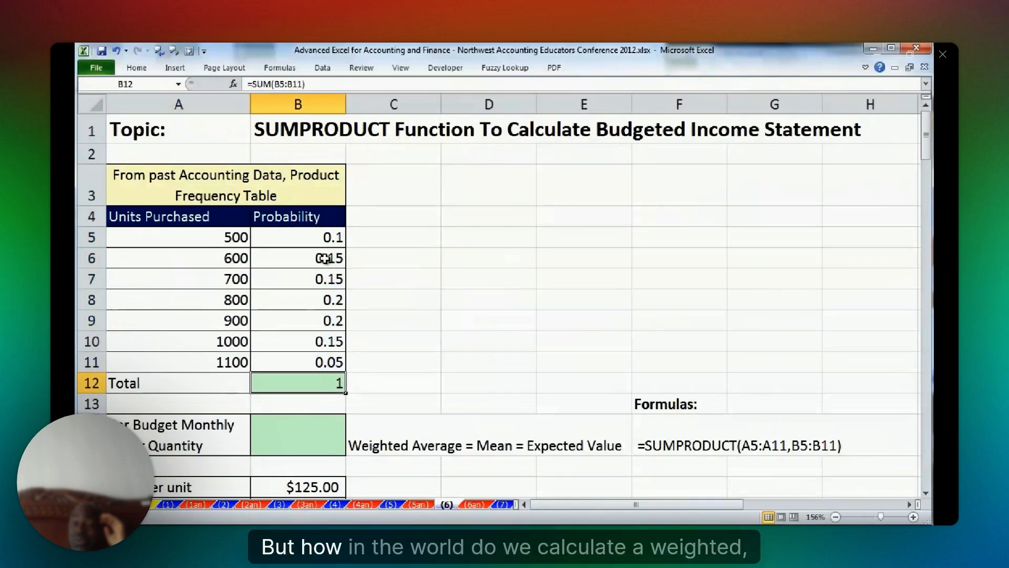
pyautogui.click(290, 438)
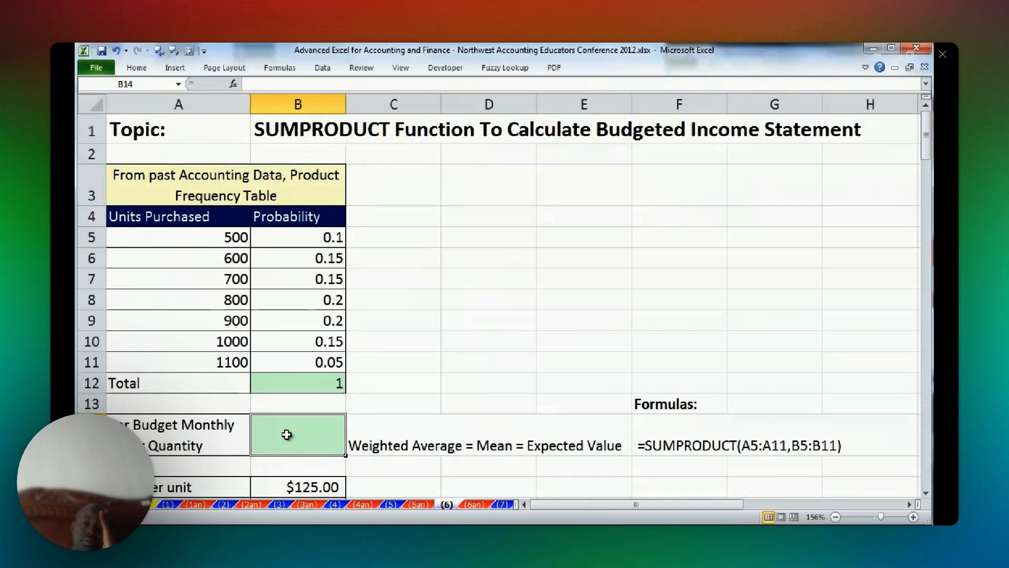
pyautogui.click(241, 234)
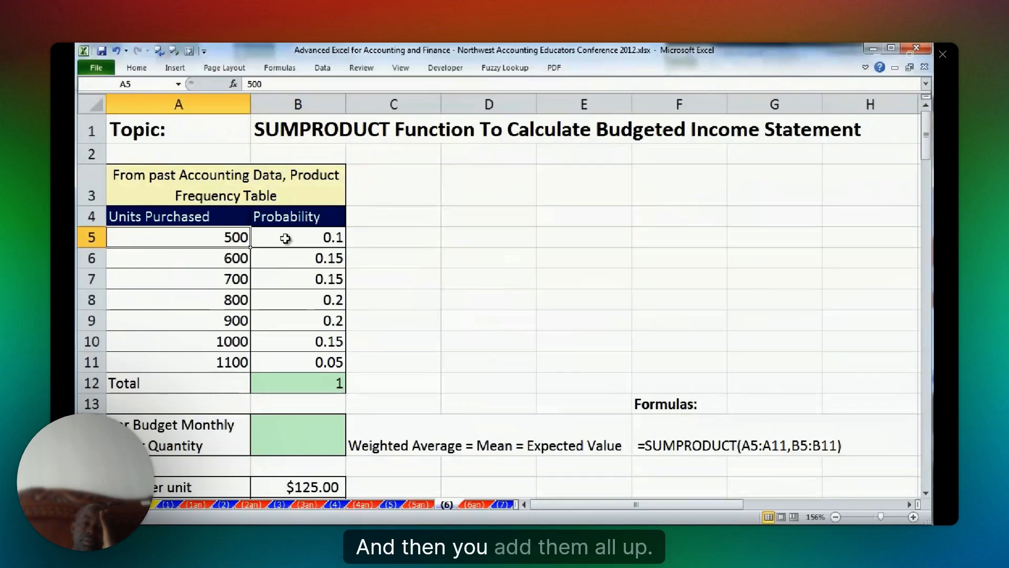
pyautogui.click(262, 266)
pyautogui.click(299, 272)
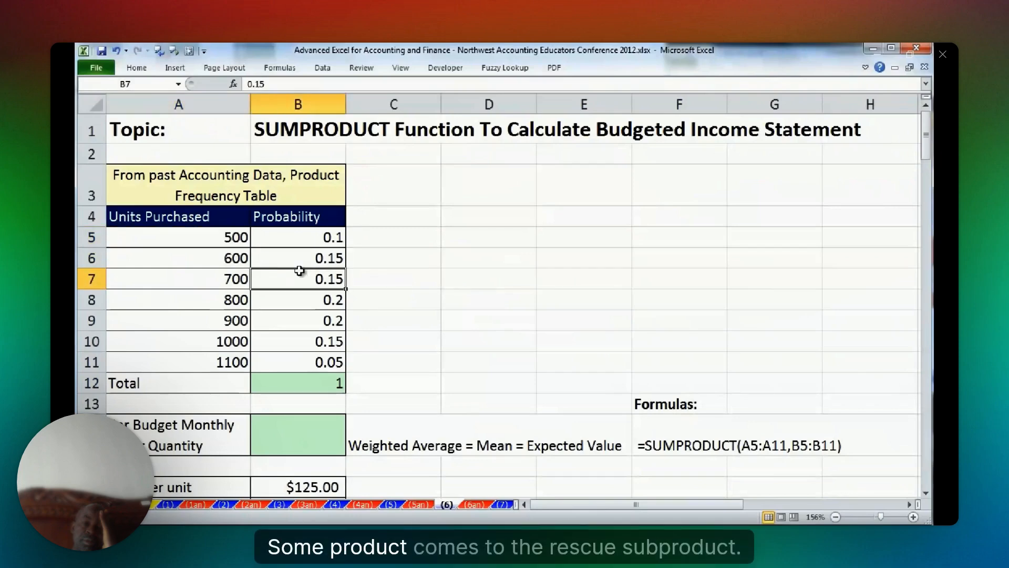
# Calculate the budgeted monthly order quantity in B14 with =SUMPRODUCT(A5:A11,B5:B11).
pyautogui.click(298, 435)
pyautogui.write('=sum')
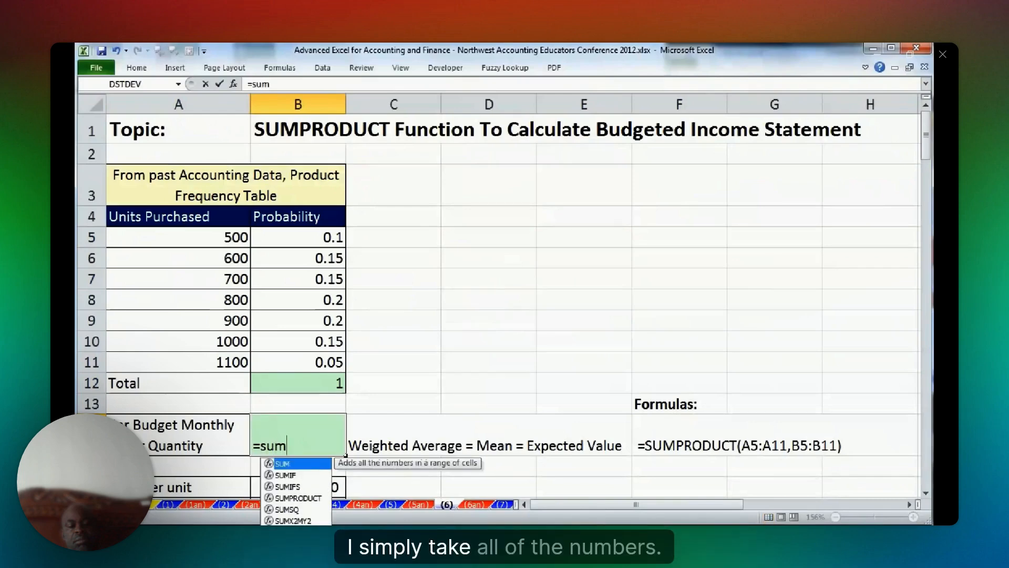
pyautogui.write('p')
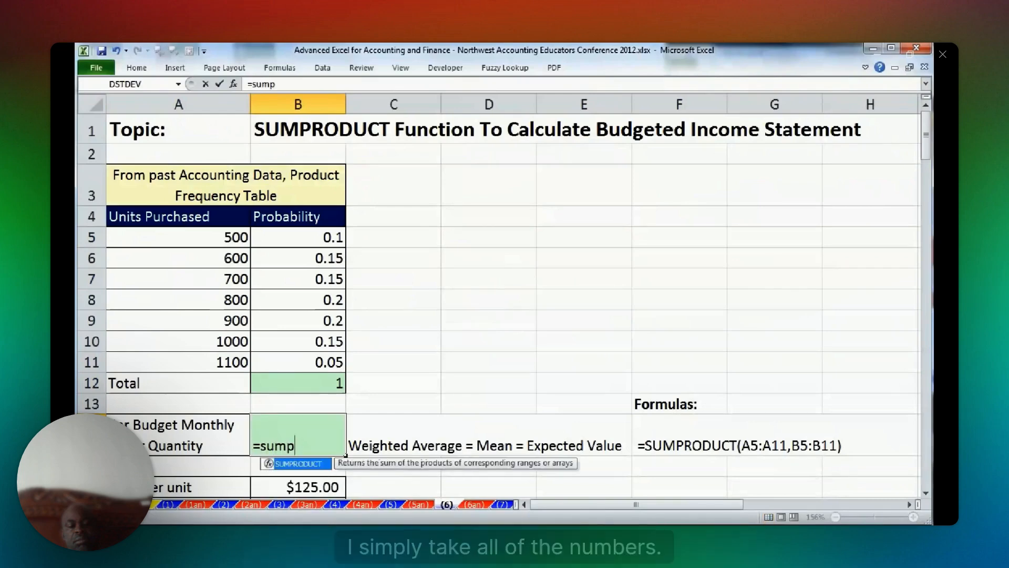
pyautogui.press('Tab')
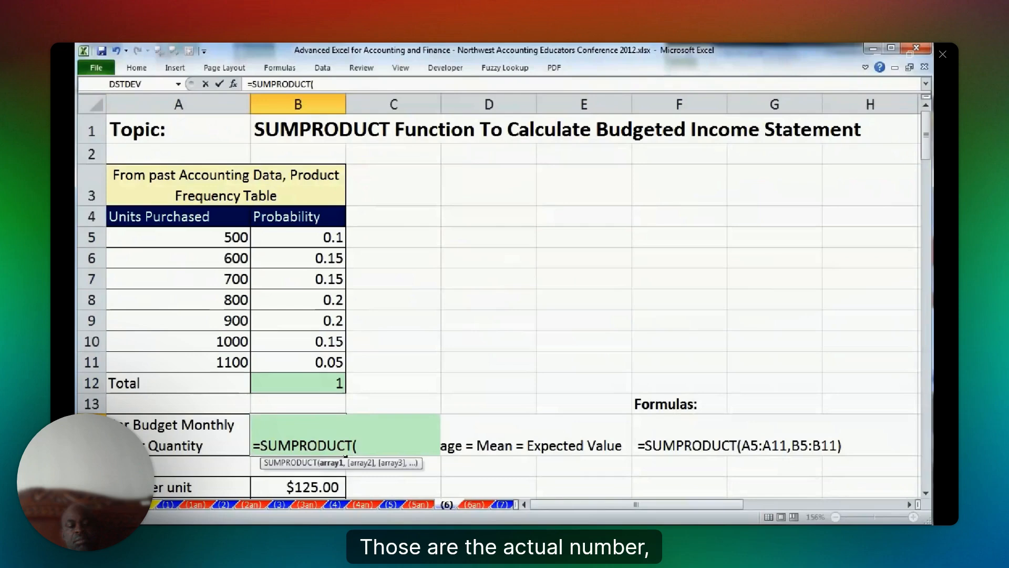
pyautogui.write('A5:A11')
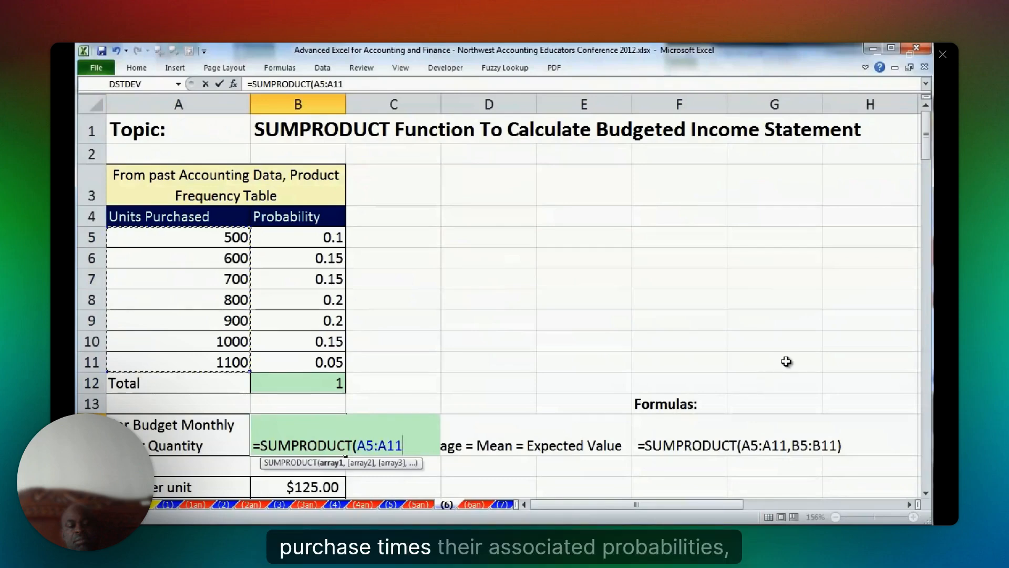
pyautogui.write(',')
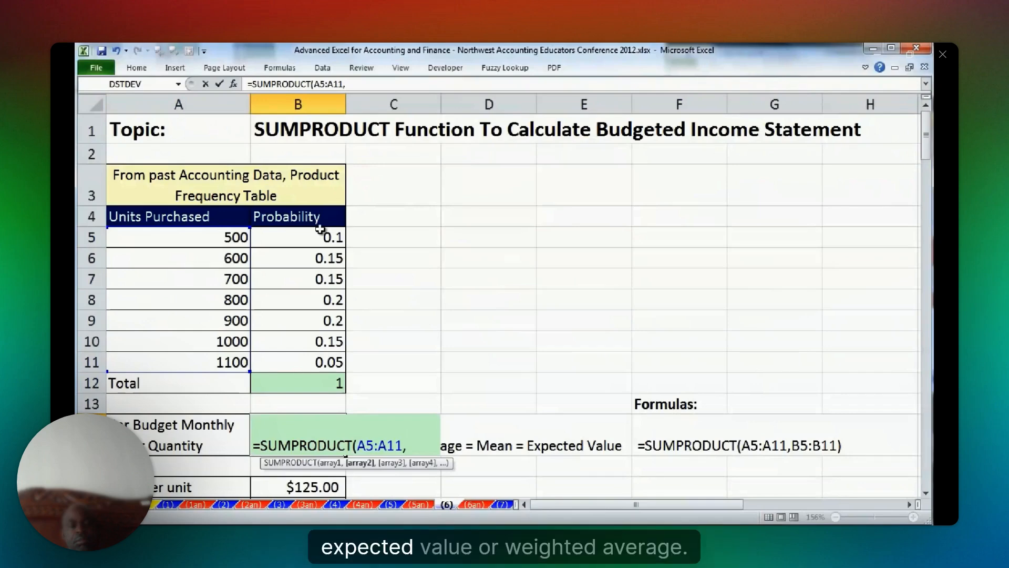
pyautogui.moveTo(320, 229); pyautogui.dragTo(336, 361)
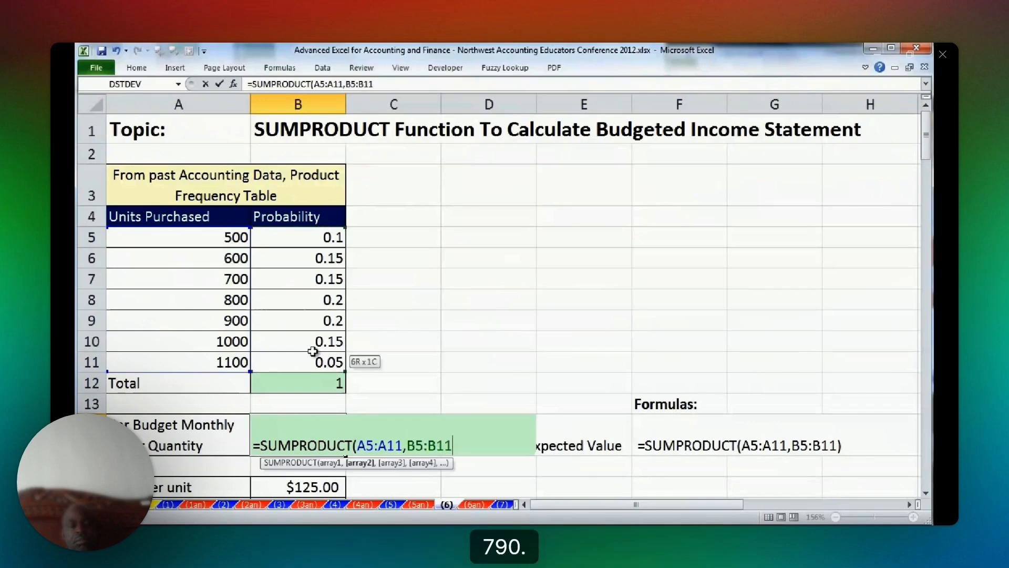
pyautogui.hotkey('ctrl', 'Return')
# Examine the budget inputs below the order quantity: price per unit, cost per unit and assumed units sold in B16:B18.
pyautogui.click(926, 493)
pyautogui.click(926, 493)
pyautogui.click(926, 493)
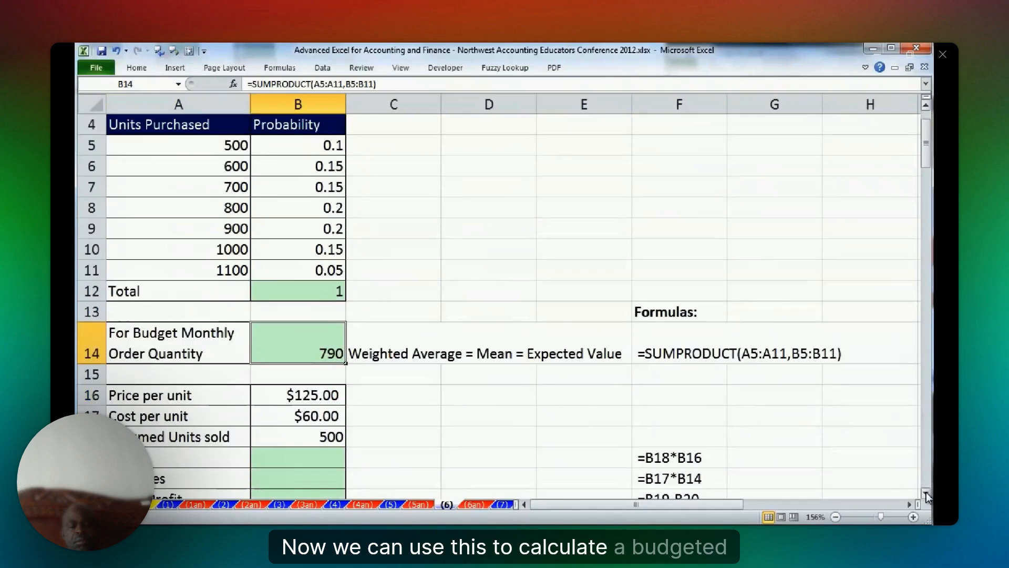
pyautogui.click(926, 493)
pyautogui.click(926, 493)
pyautogui.click(926, 493)
pyautogui.click(926, 492)
pyautogui.click(926, 493)
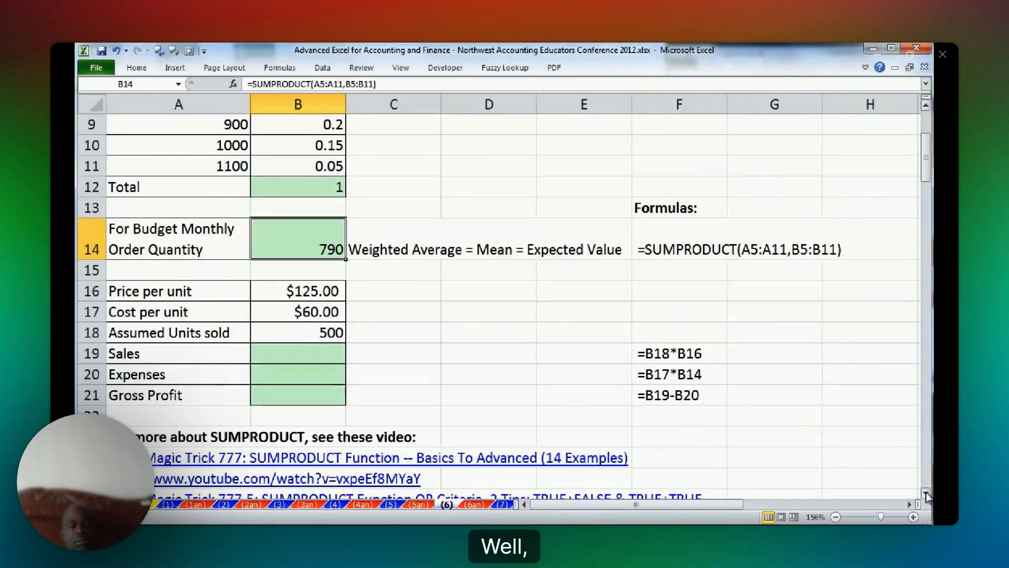
pyautogui.click(926, 493)
pyautogui.click(926, 493)
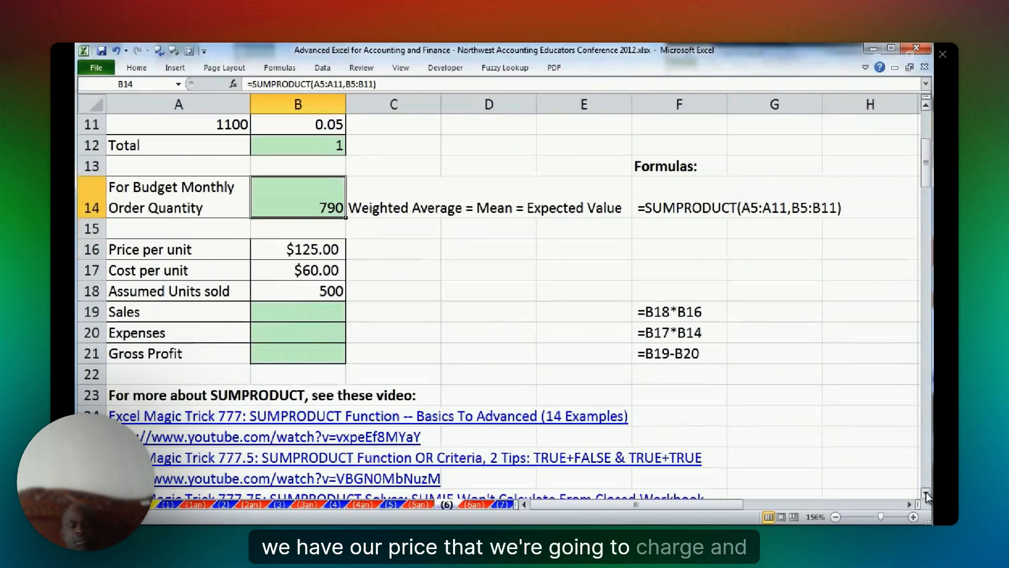
pyautogui.click(926, 493)
pyautogui.click(926, 493)
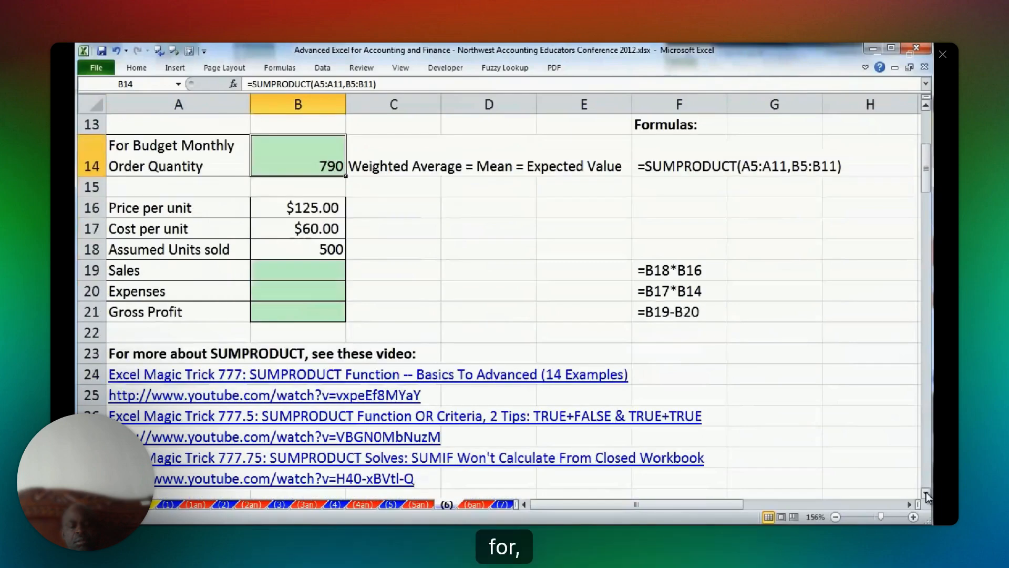
pyautogui.press('Down')
pyautogui.press('Down')
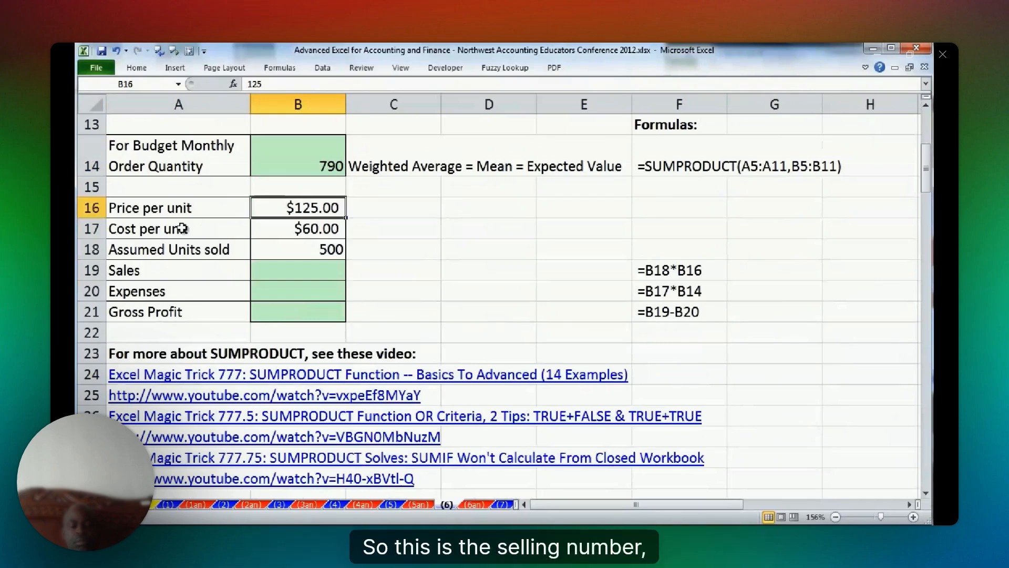
pyautogui.press('Down')
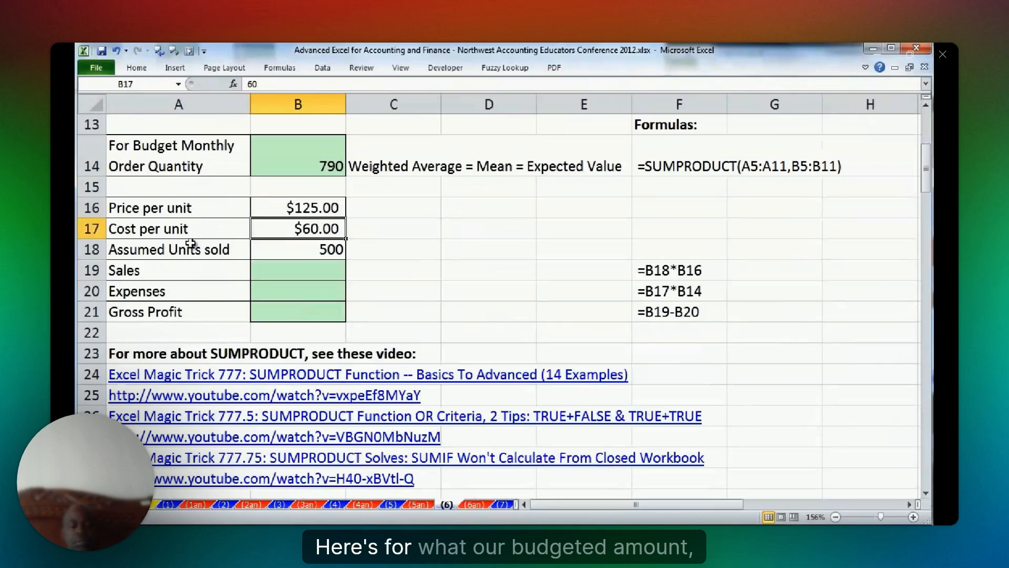
pyautogui.click(306, 253)
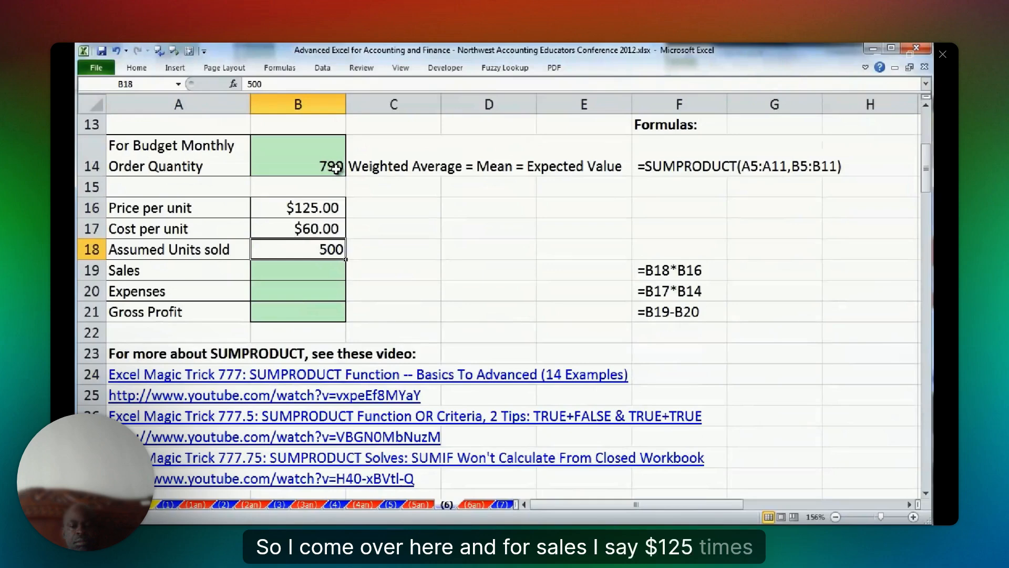
# Calculate Sales in B19 as price per unit times assumed units sold, =B16*B18.
pyautogui.click(326, 270)
pyautogui.write('=')
pyautogui.click(325, 208)
pyautogui.write('*')
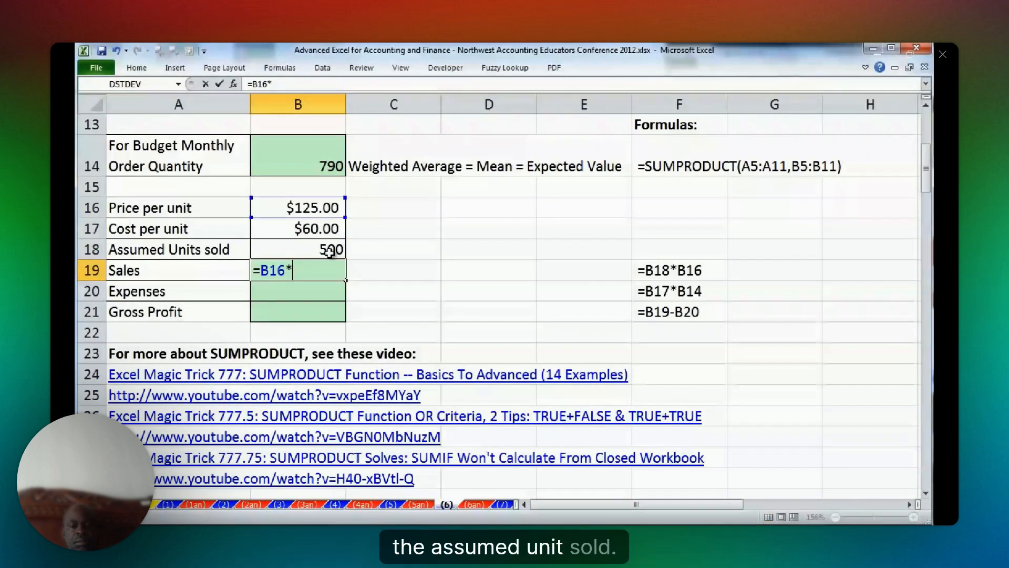
pyautogui.click(330, 251)
pyautogui.press('Return')
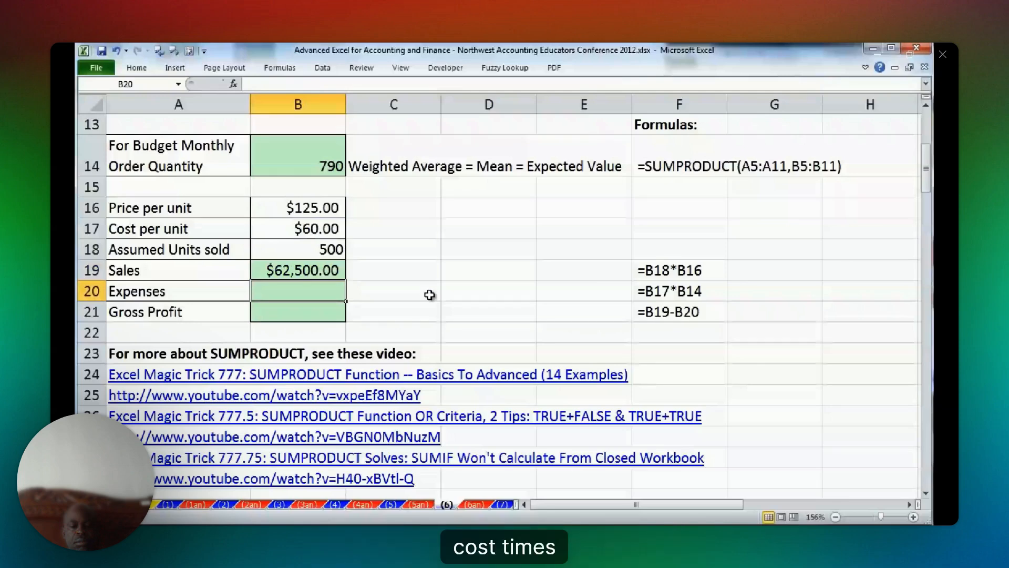
# Calculate Expenses in B20 as cost per unit times the budgeted monthly order quantity, =B17*B14.
pyautogui.write('=')
pyautogui.press('Up')
pyautogui.press('Up')
pyautogui.press('Up')
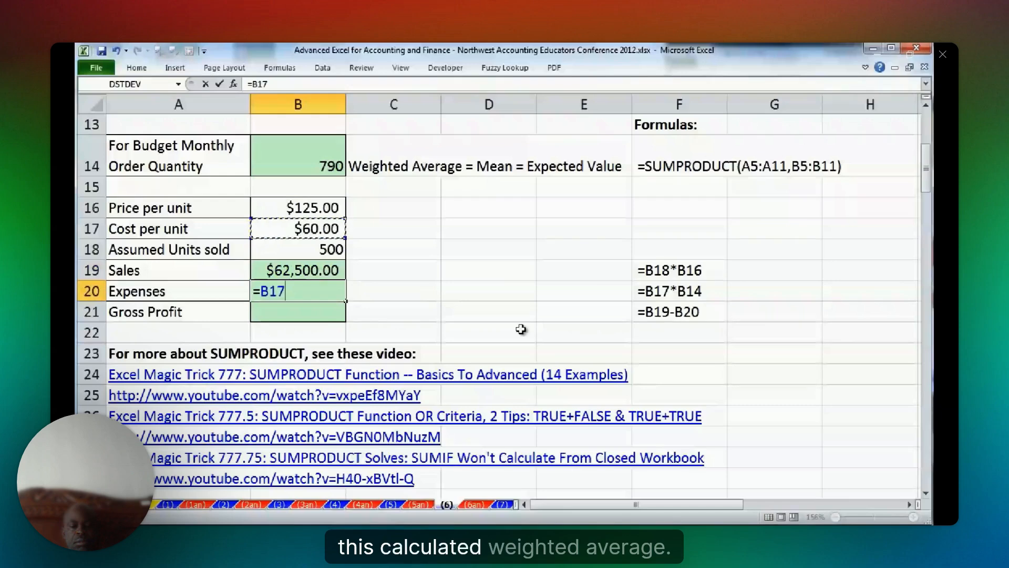
pyautogui.write('*')
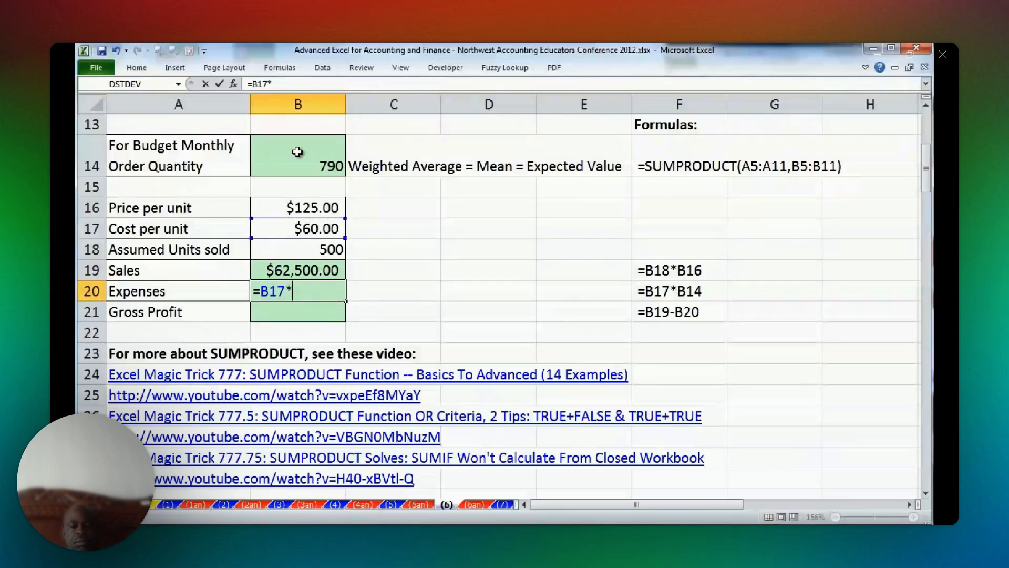
pyautogui.click(298, 152)
pyautogui.press('Return')
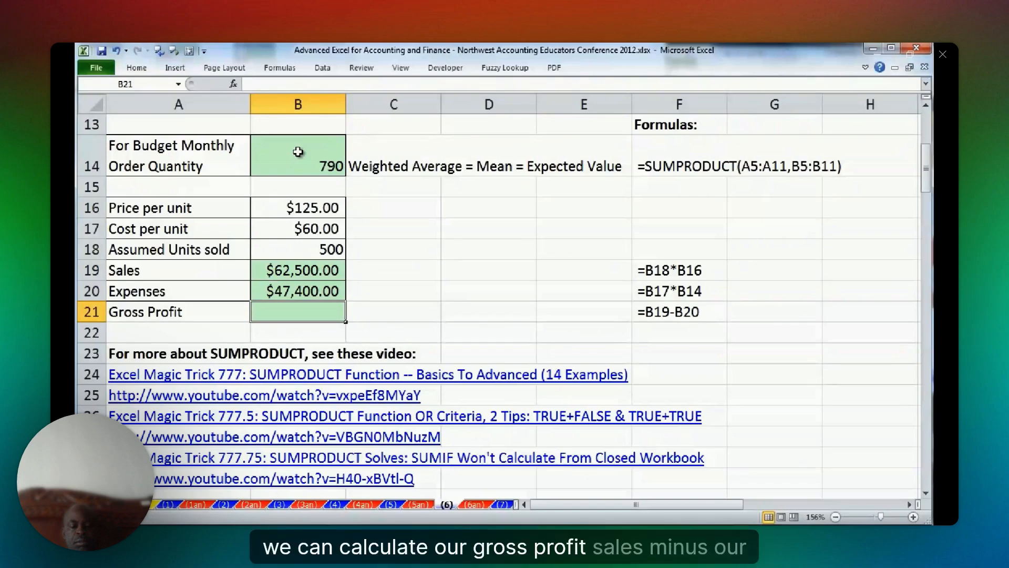
# Calculate Gross Profit in B21 as Sales minus Expenses, =B19-B20.
pyautogui.write('=')
pyautogui.click(315, 270)
pyautogui.write('-')
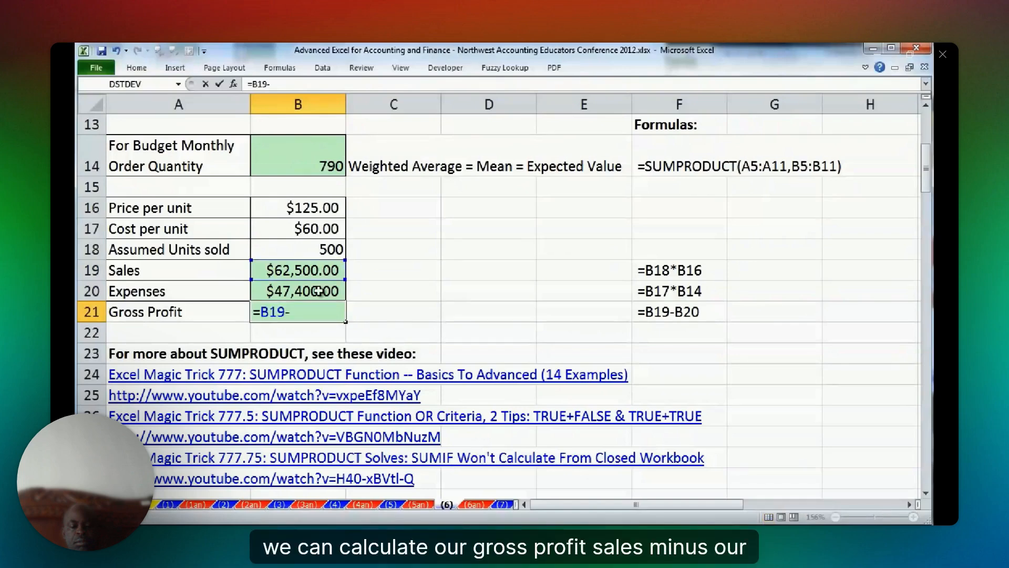
pyautogui.click(319, 291)
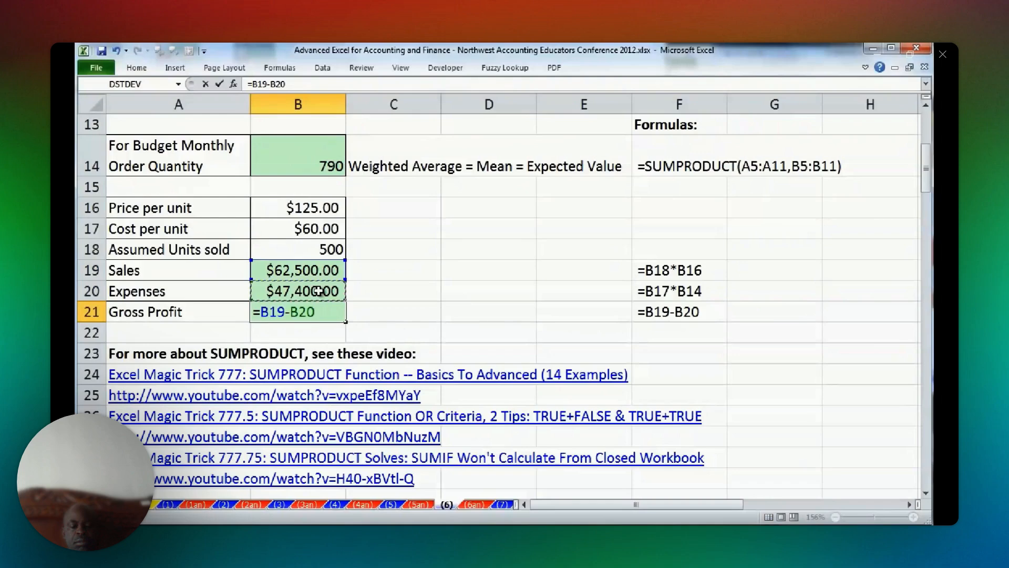
pyautogui.press('Return')
# Review the SUMPRODUCT formula in B14 against the units purchased and probability ranges it references.
pyautogui.doubleClick(328, 166)
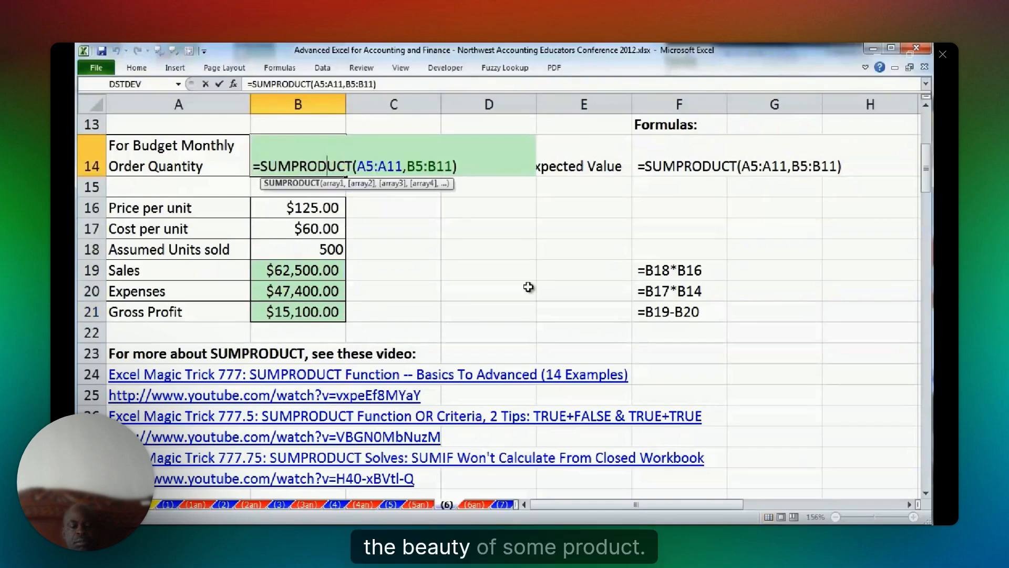
pyautogui.scroll(2, 559, 415)
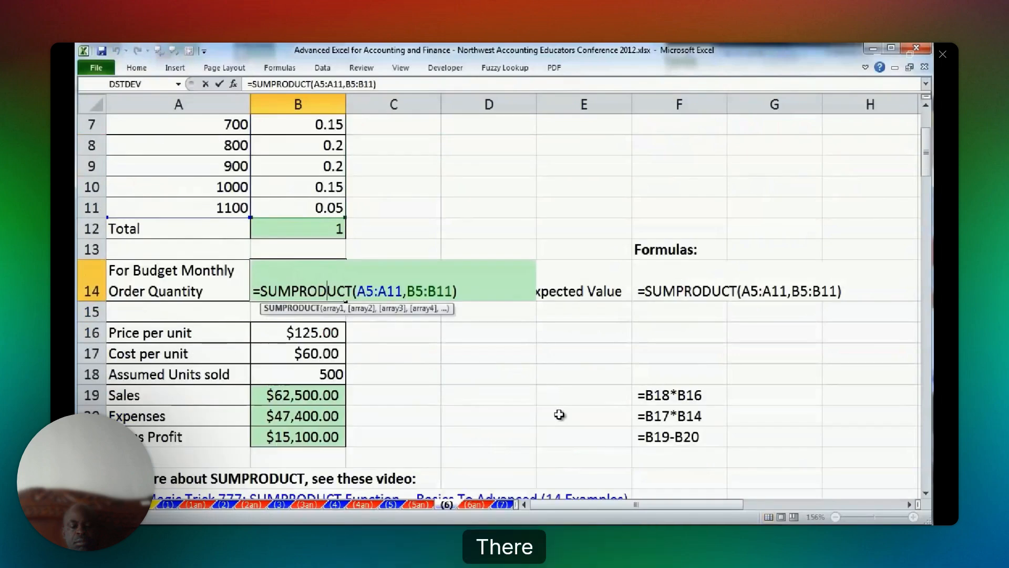
pyautogui.scroll(1, 559, 414)
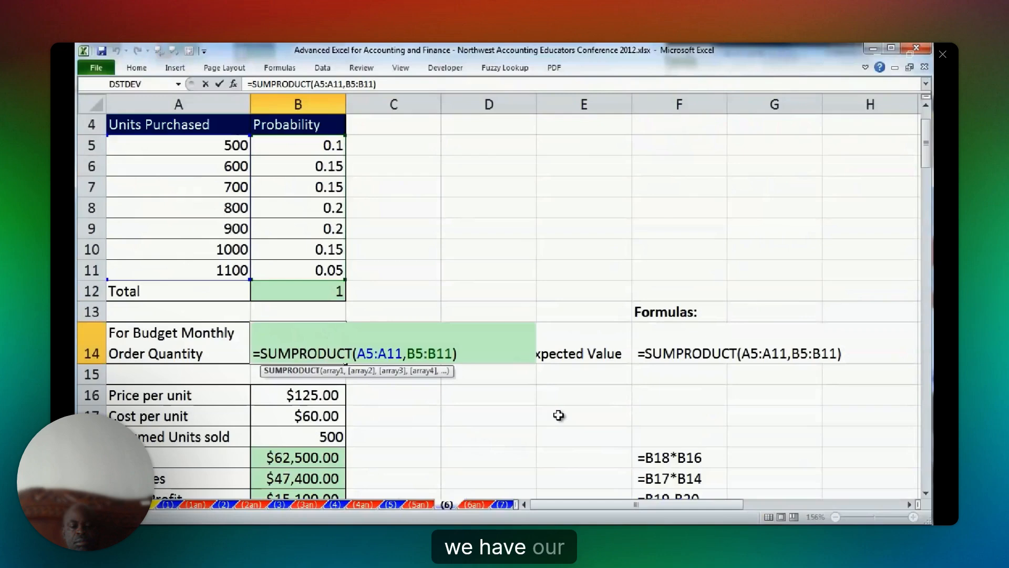
pyautogui.press('Escape')
pyautogui.scroll(-1, 547, 378)
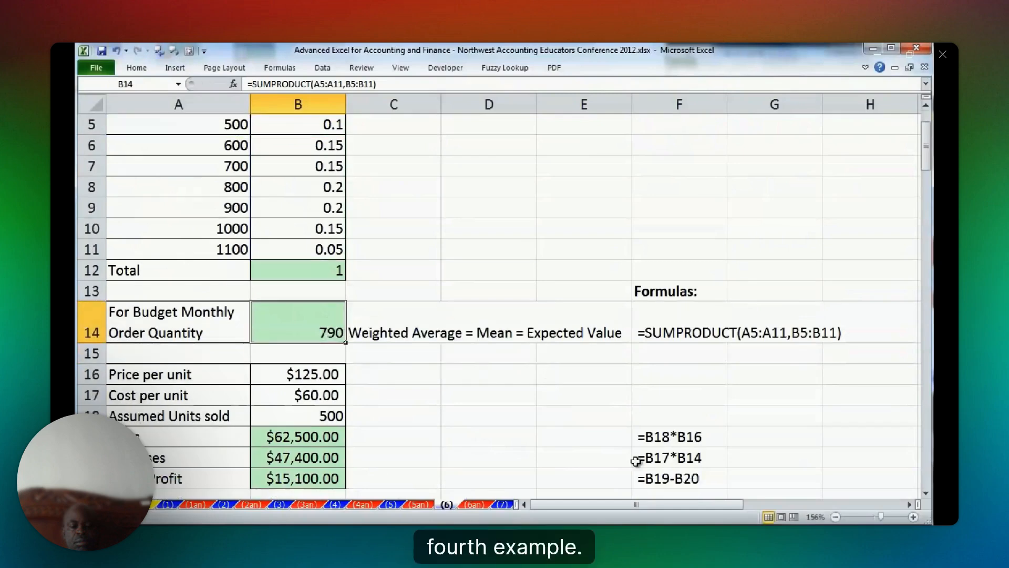
# Revisit the SUMPRODUCT examples on worksheets (6) and (4), and open worksheet (7) on weighted average from transactional data.
pyautogui.click(502, 505)
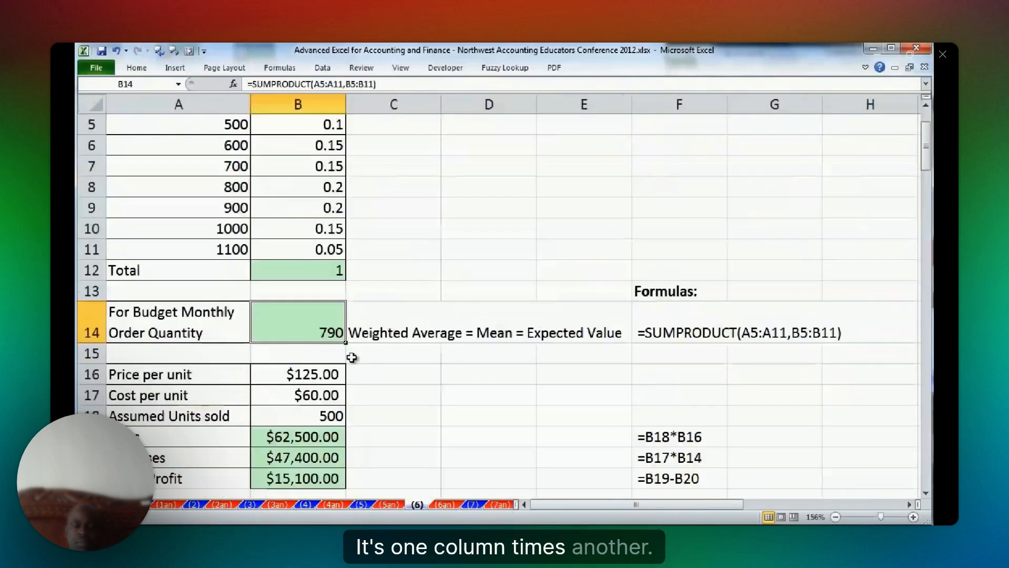
pyautogui.scroll(1, 307, 282)
pyautogui.press('F2')
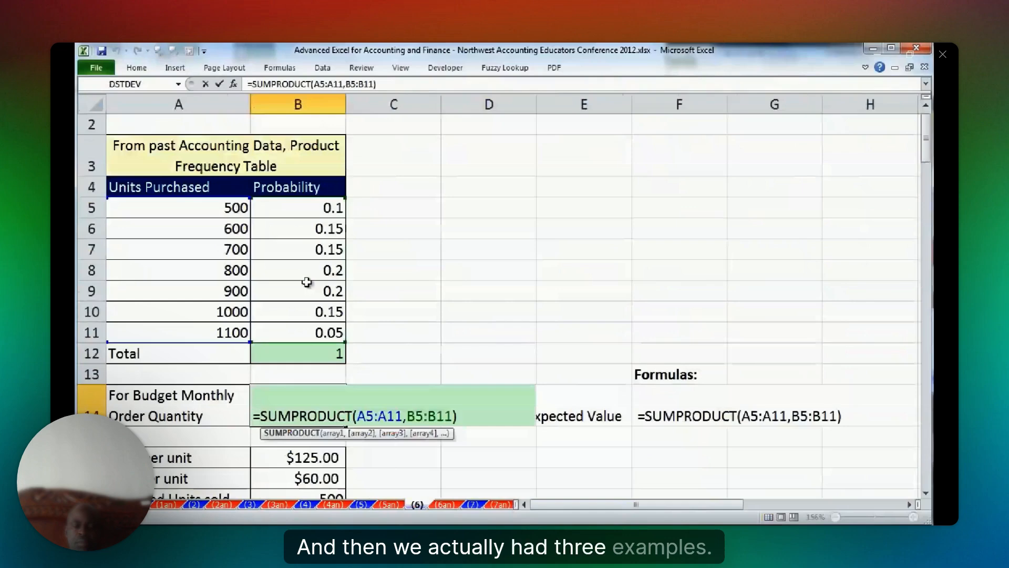
pyautogui.click(307, 505)
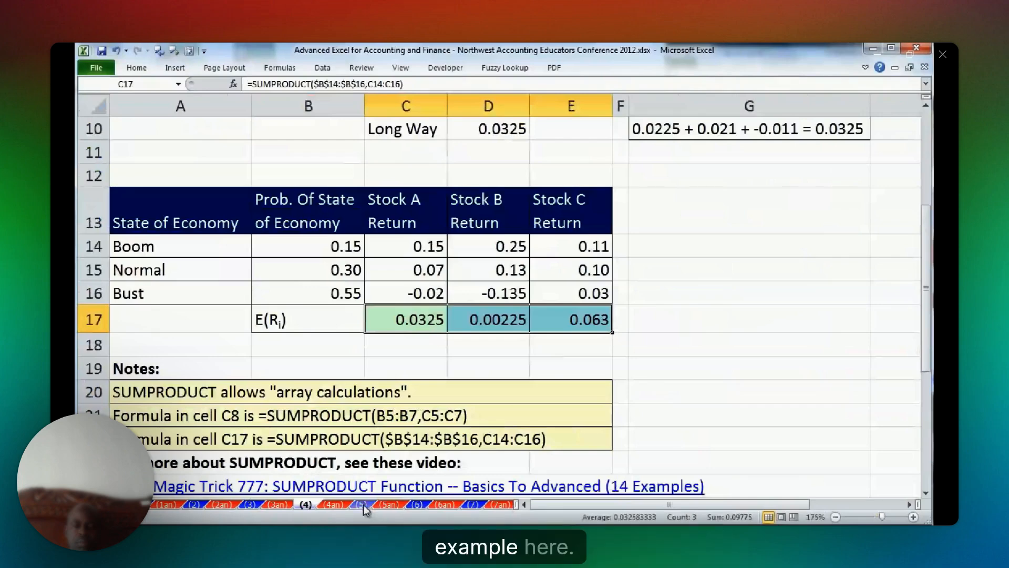
pyautogui.click(416, 504)
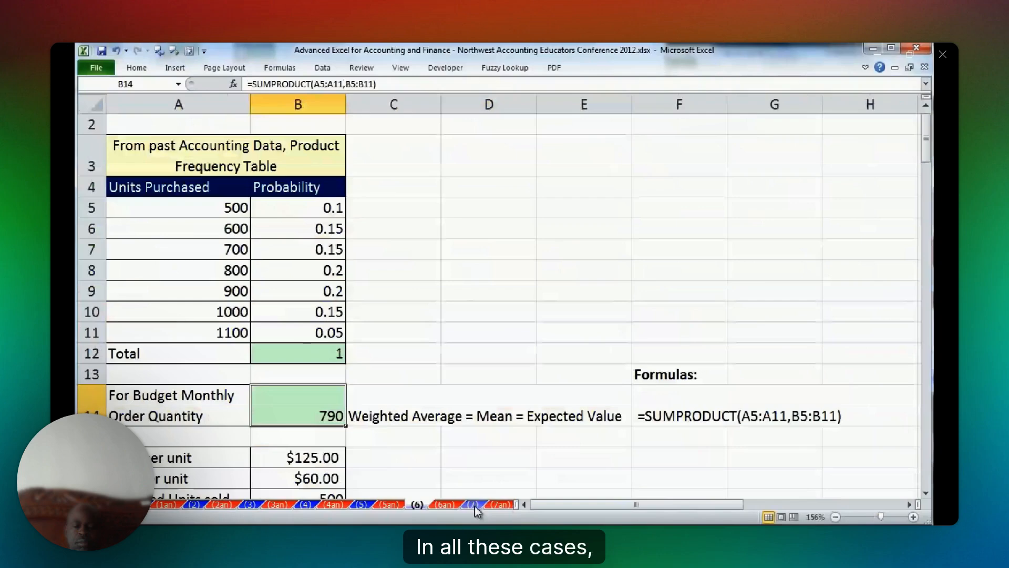
pyautogui.press('F2')
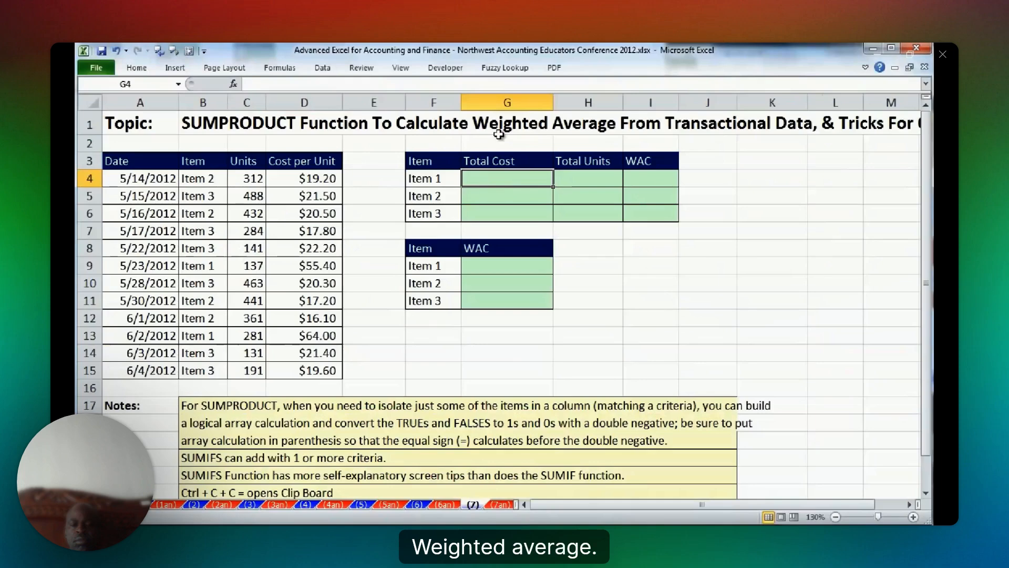
# Examine the purchase transactions on worksheet (7), comparing the units and cost per unit in rows 4 to 6.
pyautogui.moveTo(139, 195); pyautogui.dragTo(316, 197)
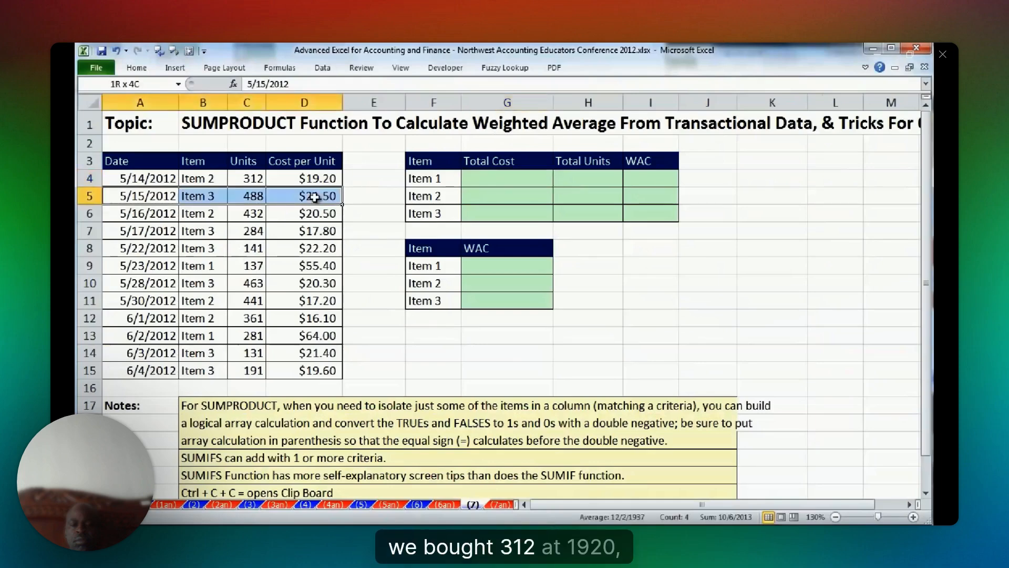
pyautogui.moveTo(315, 197); pyautogui.dragTo(315, 197)
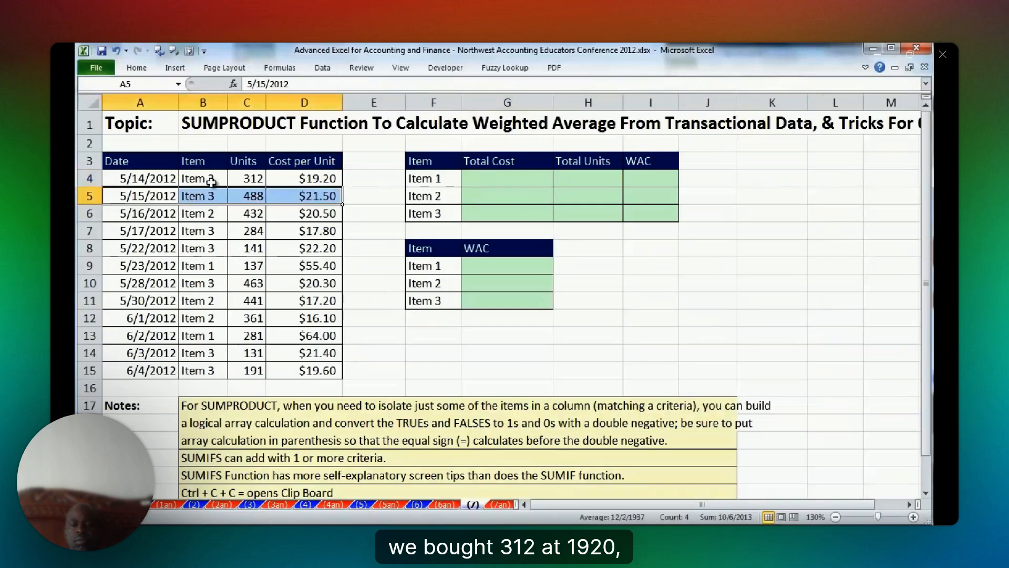
pyautogui.click(252, 179)
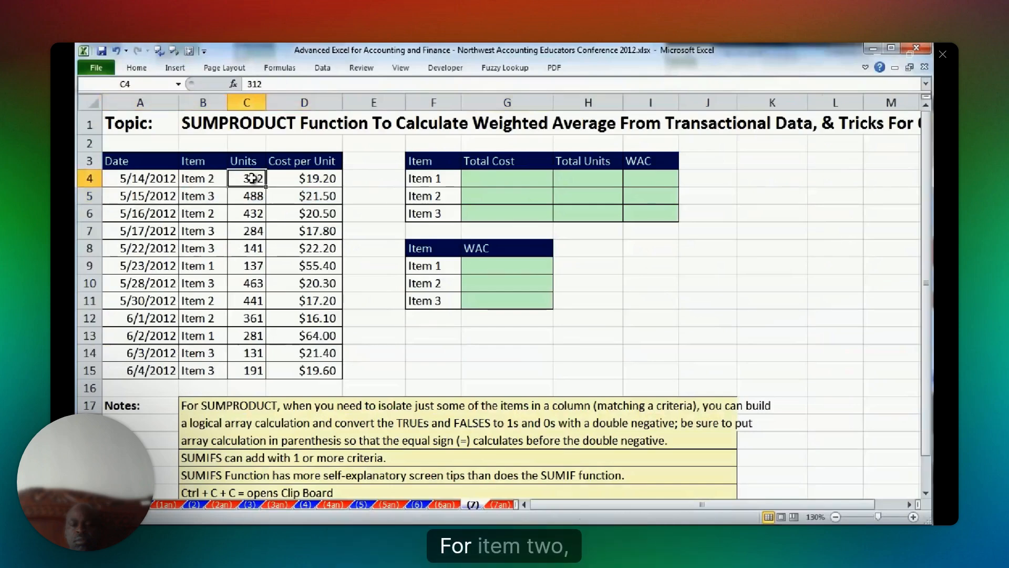
pyautogui.click(253, 213)
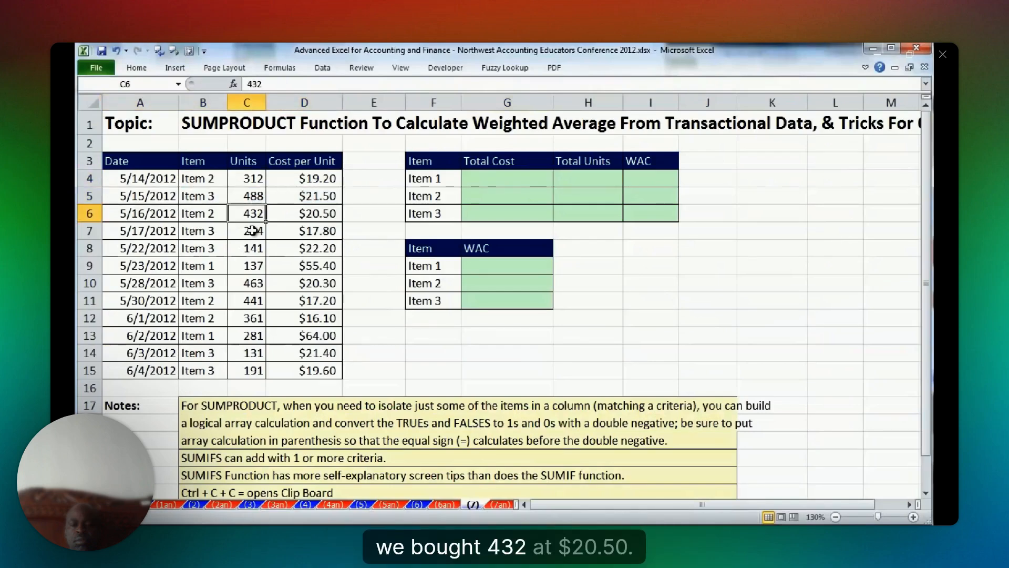
pyautogui.press('Right')
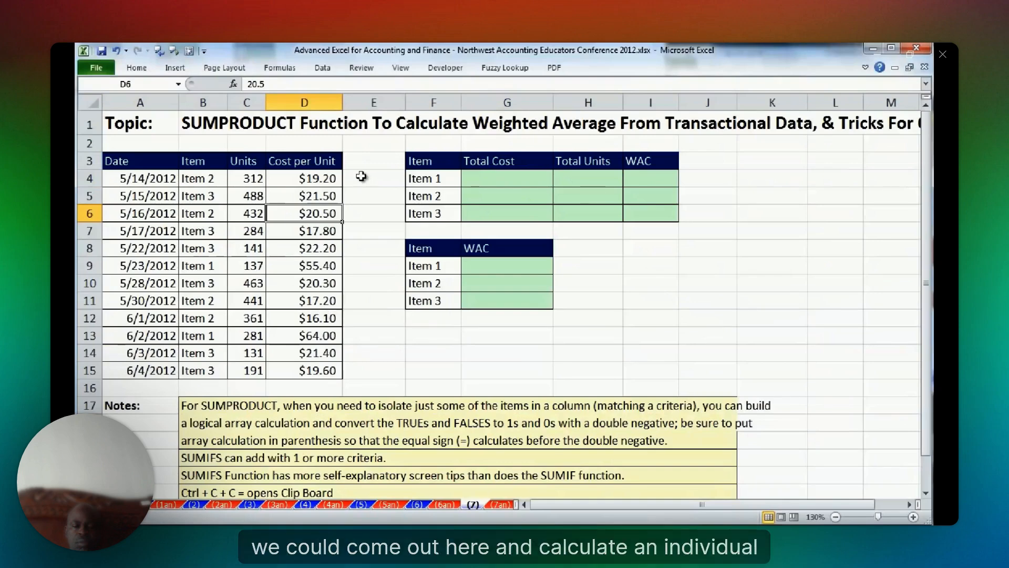
# Calculate each transaction's cost beside the table with =C4*D4 in E4, filled down to E15.
pyautogui.click(361, 179)
pyautogui.write('=')
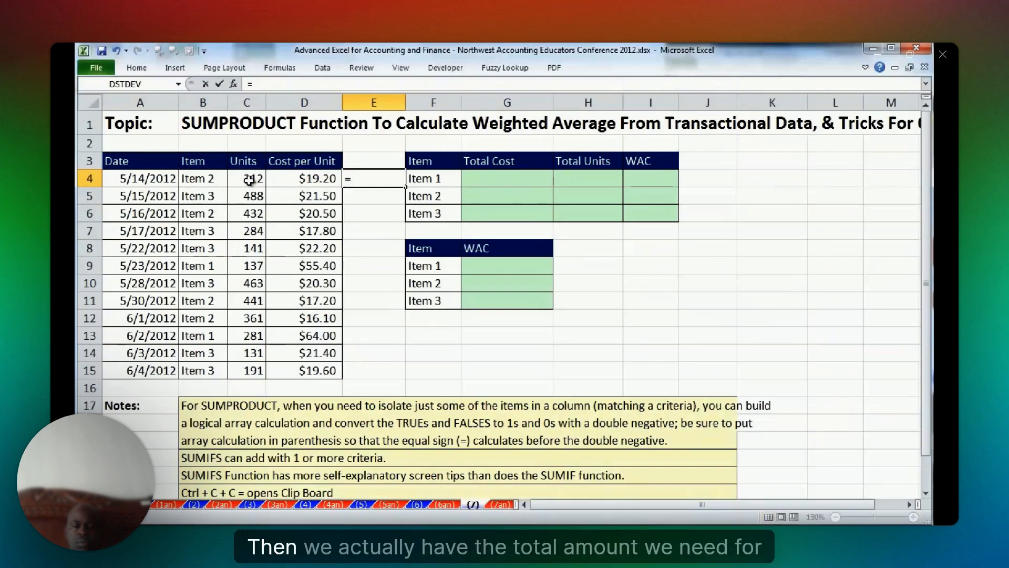
pyautogui.click(249, 179)
pyautogui.write('*')
pyautogui.click(310, 180)
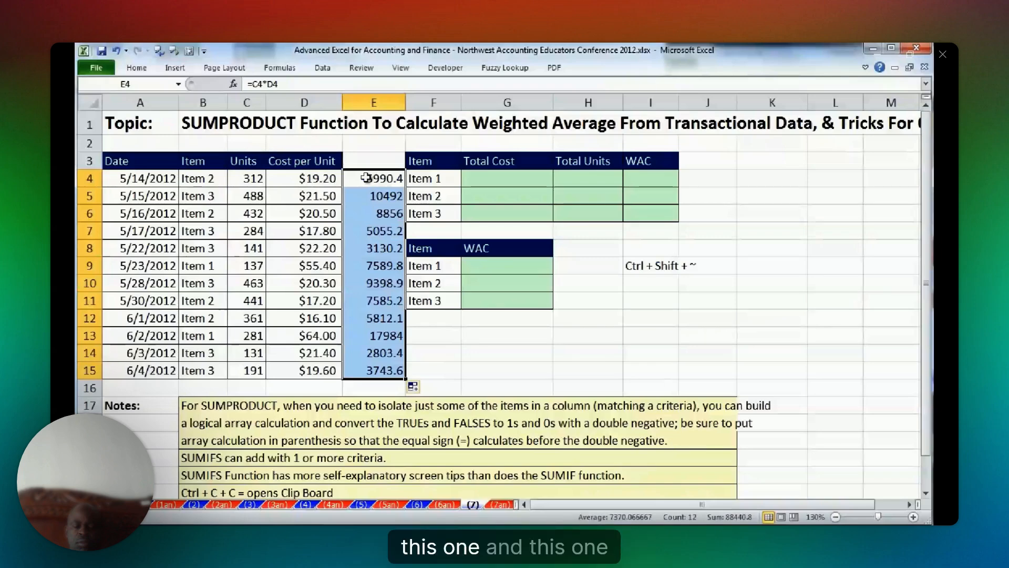
# Check the sums of the Item 2 costs (E4, E6, E11:E12) and units (C4, C6, C11:C12), and inspect the WAC cells G9:G11.
pyautogui.click(366, 177)
pyautogui.keyDown('ctrl'); pyautogui.click(368, 213); pyautogui.keyUp('ctrl')
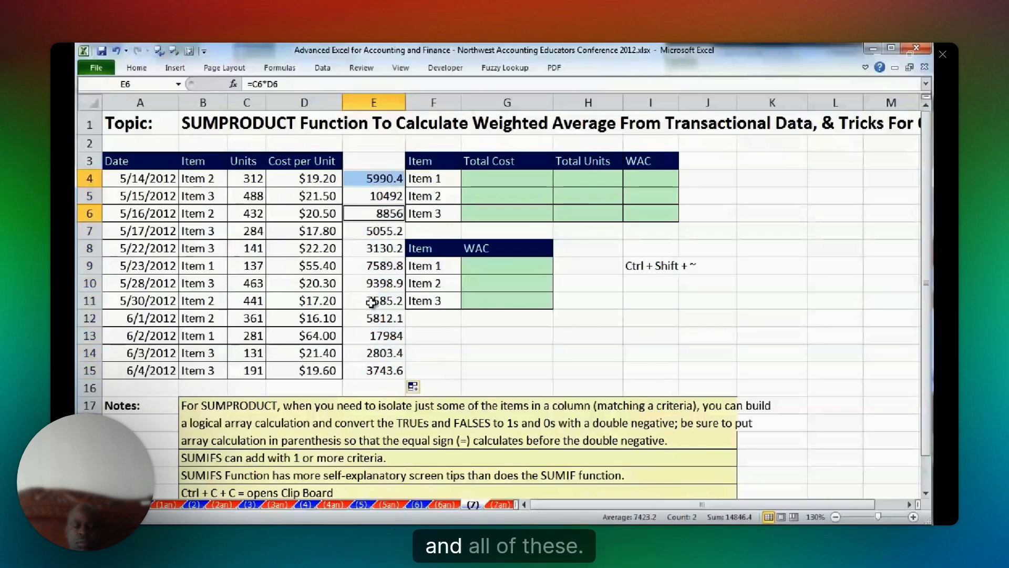
pyautogui.moveTo(372, 303); pyautogui.dragTo(373, 317)
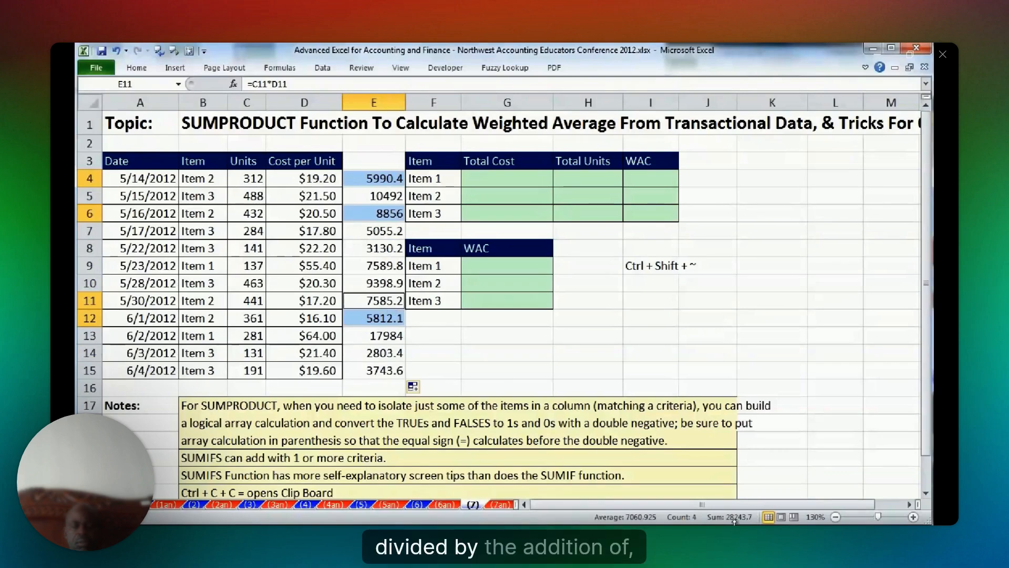
pyautogui.click(255, 178)
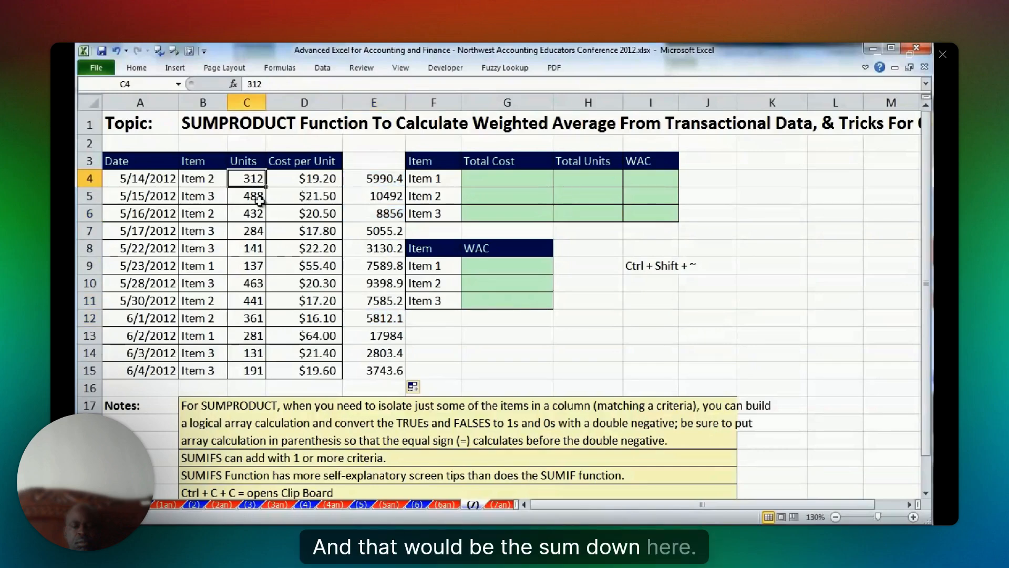
pyautogui.keyDown('ctrl'); pyautogui.click(258, 213); pyautogui.keyUp('ctrl')
pyautogui.keyDown('ctrl'); pyautogui.moveTo(261, 303); pyautogui.dragTo(258, 318); pyautogui.keyUp('ctrl')
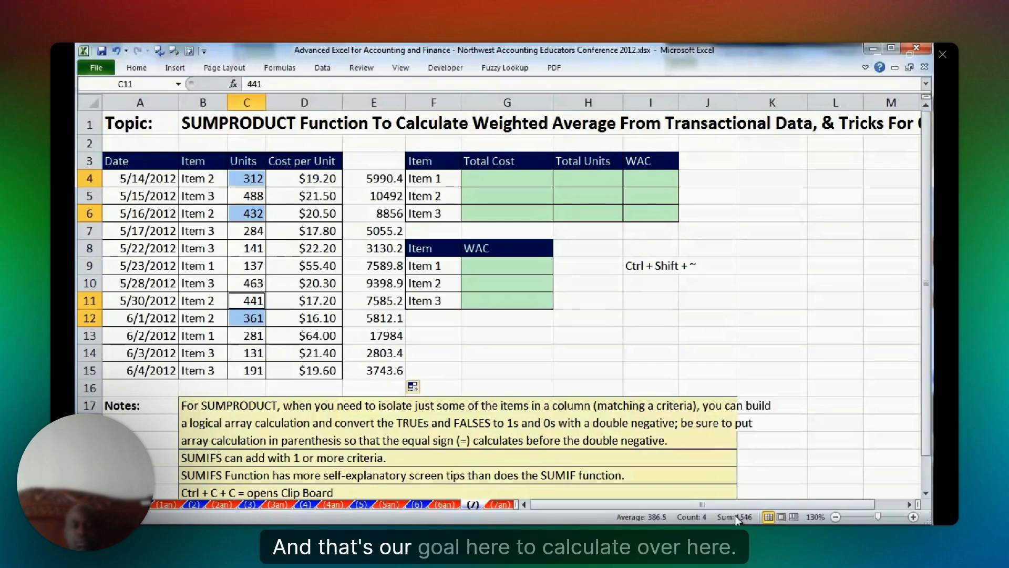
pyautogui.moveTo(471, 264); pyautogui.dragTo(475, 302)
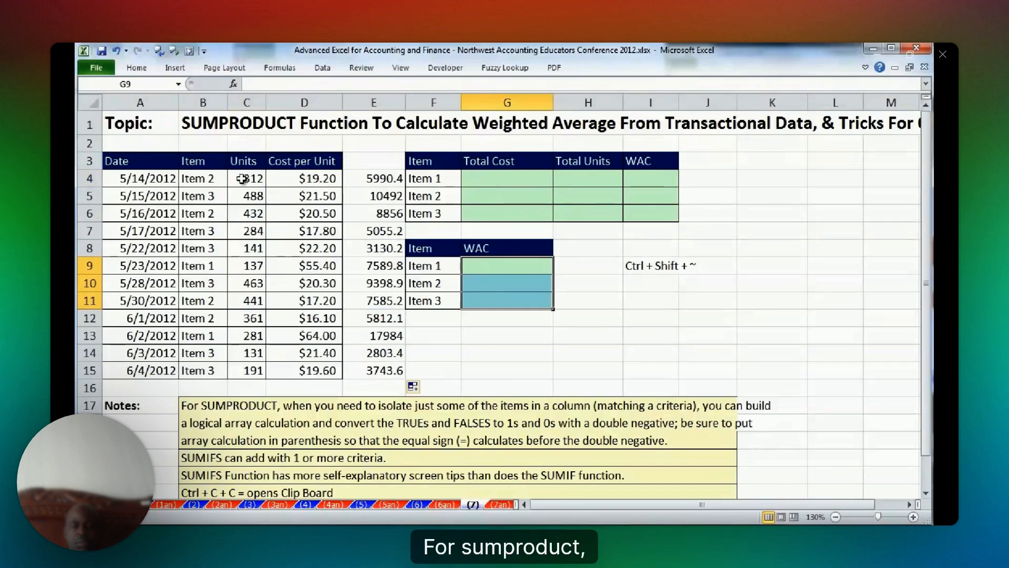
# Re-enter the units-times-cost formulas one by one in E4:E12 so they take on currency formatting.
pyautogui.click(388, 178)
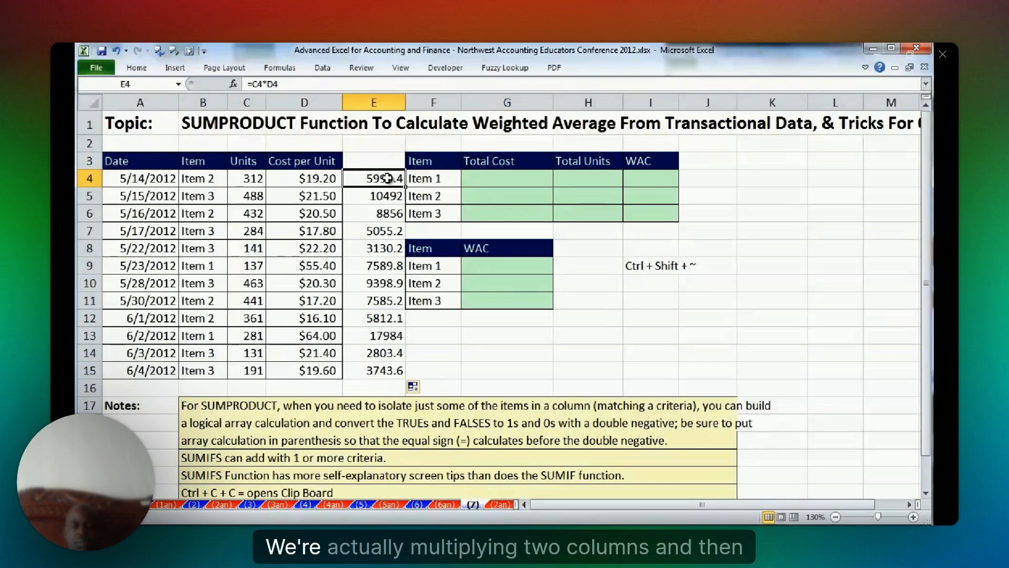
pyautogui.press('F2')
pyautogui.press('Return')
pyautogui.press('F2')
pyautogui.press('Return')
pyautogui.press('F2')
pyautogui.press('Return')
pyautogui.press('F2')
pyautogui.press('Return')
pyautogui.press('F2')
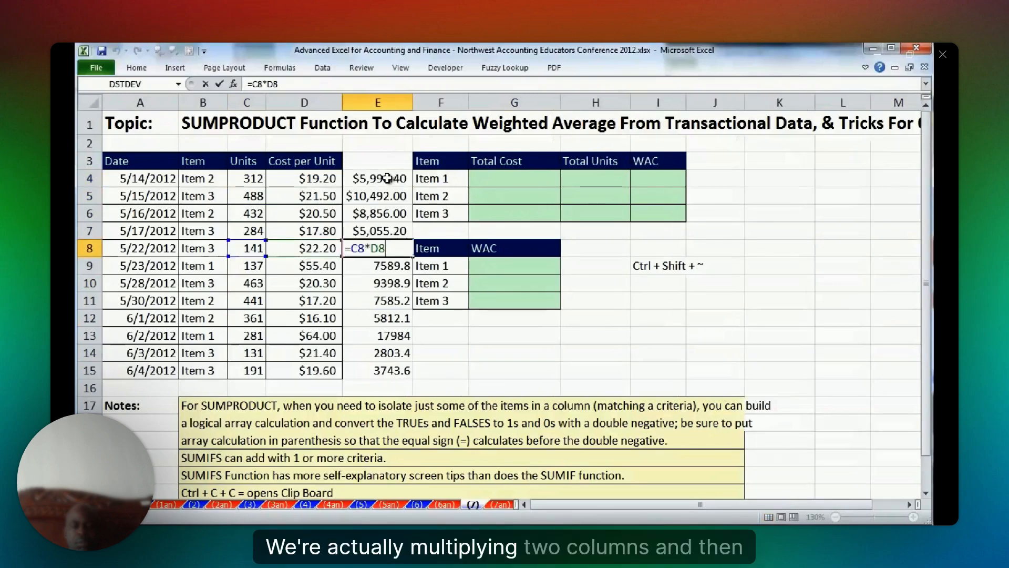
pyautogui.press('Return')
pyautogui.press('F2')
pyautogui.press('Return')
pyautogui.press('F2')
pyautogui.press('Return')
pyautogui.press('F2')
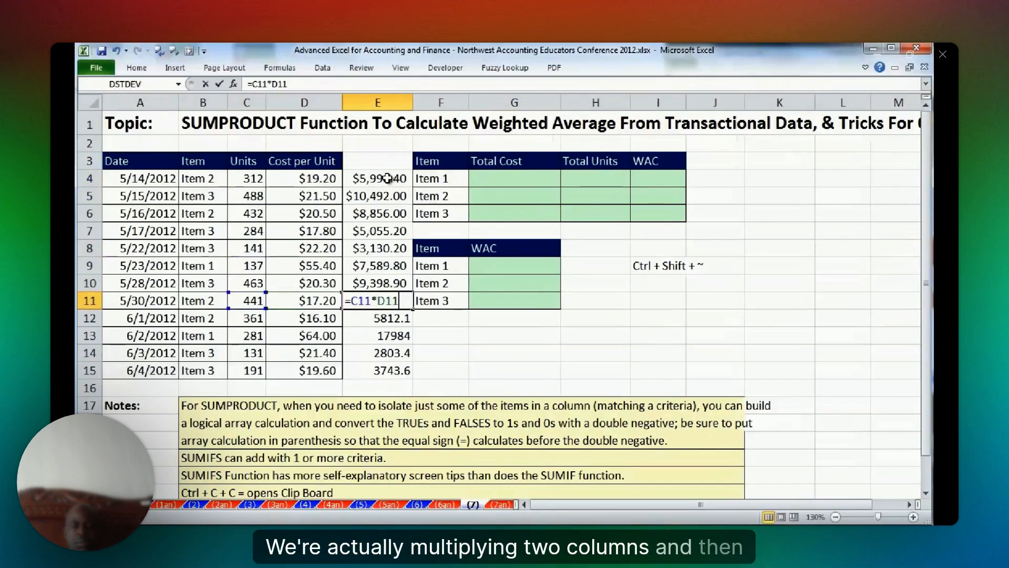
pyautogui.press('Return')
pyautogui.press('F2')
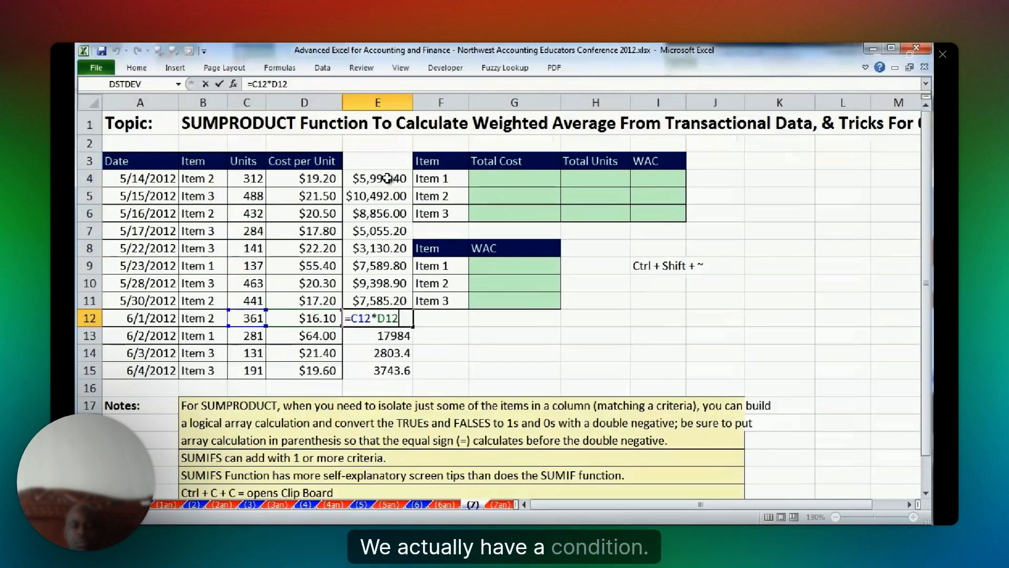
pyautogui.press('Return')
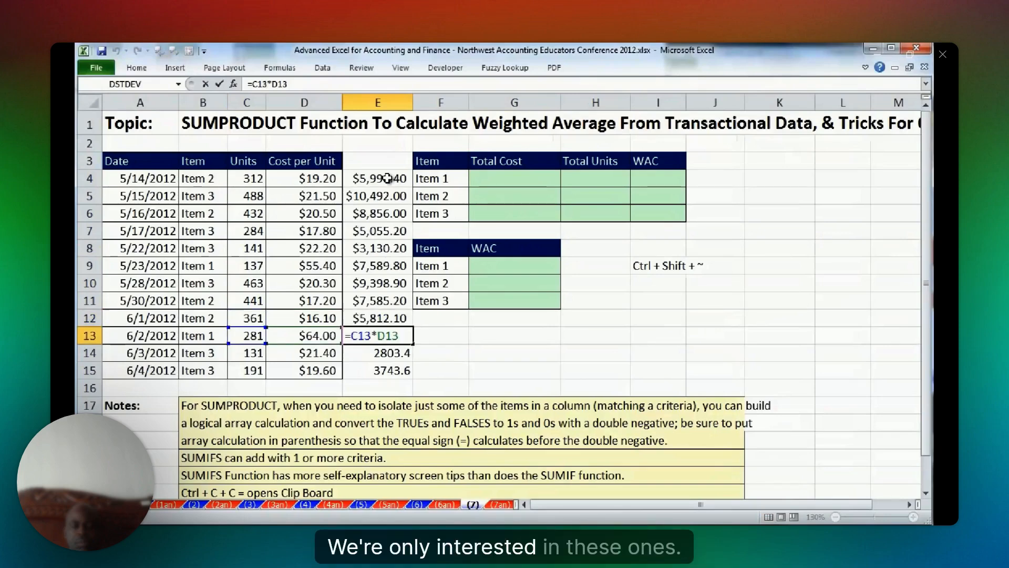
# Examine the Item 2 rows B4:E4, B6:E6 and B11:E12, plus the Total Cost cell G4 and its Item 1 criterion in F4.
pyautogui.moveTo(197, 178); pyautogui.dragTo(376, 178)
pyautogui.moveTo(198, 213); pyautogui.dragTo(360, 213)
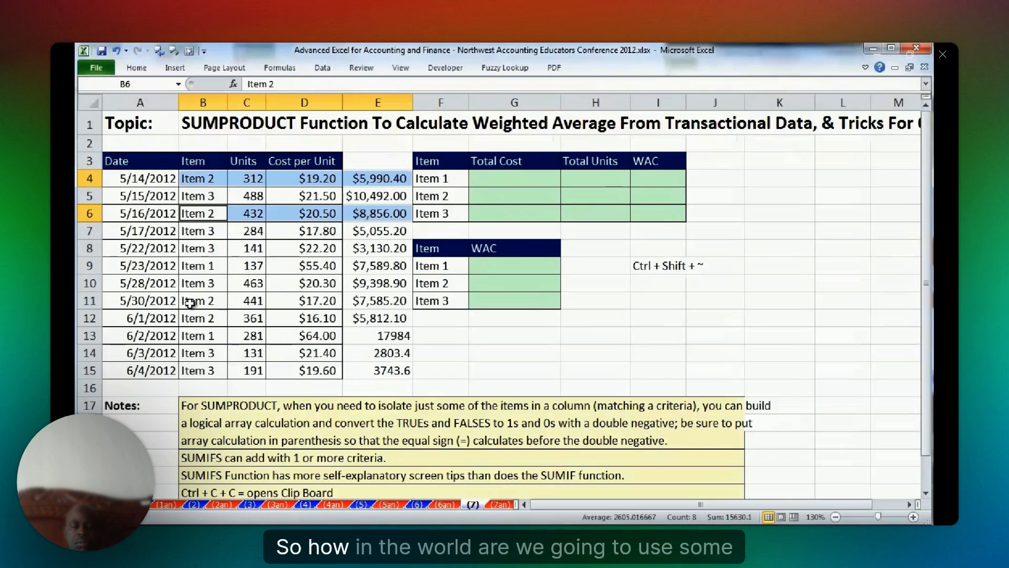
pyautogui.moveTo(218, 297); pyautogui.dragTo(377, 309)
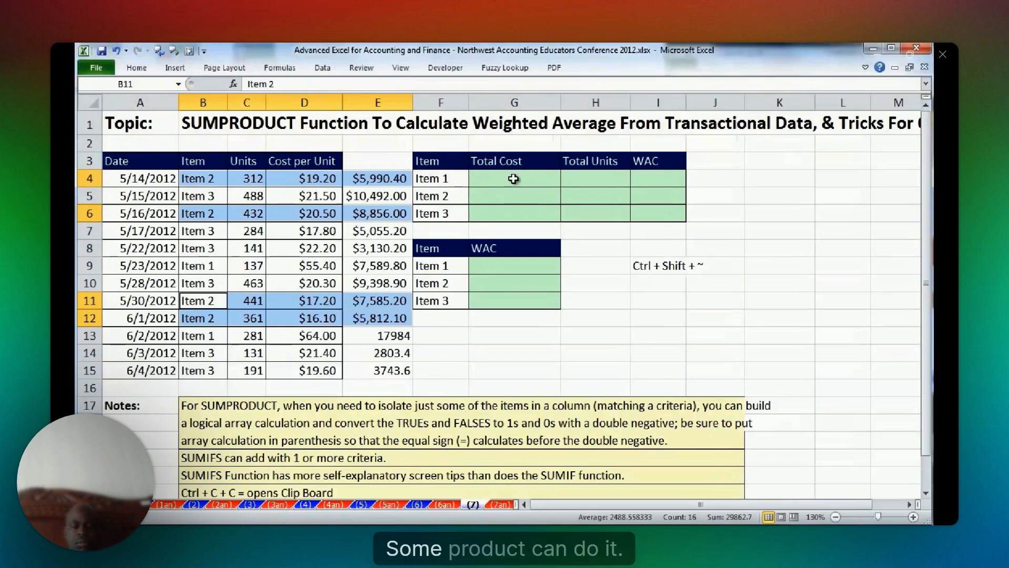
pyautogui.click(546, 175)
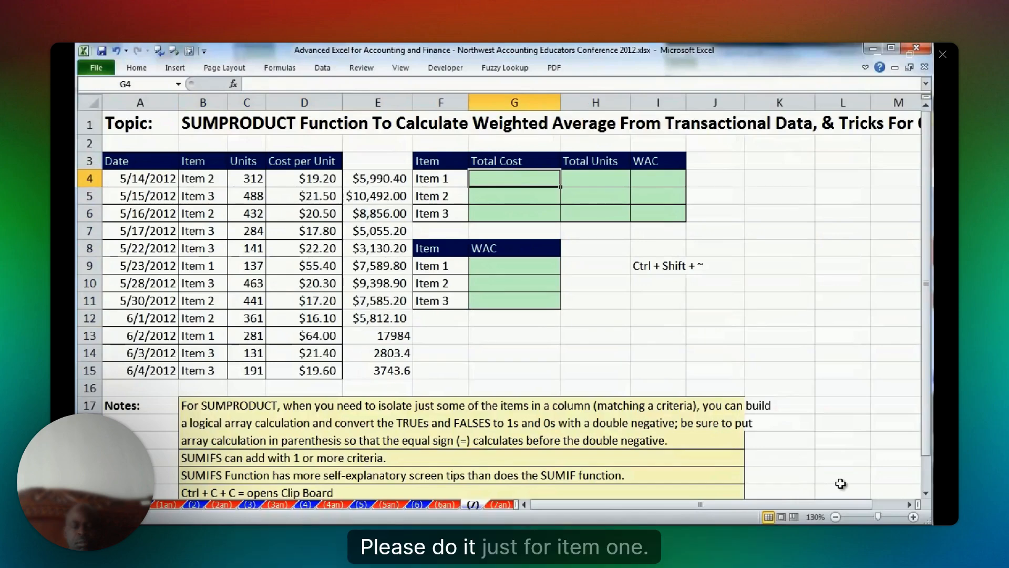
pyautogui.click(449, 181)
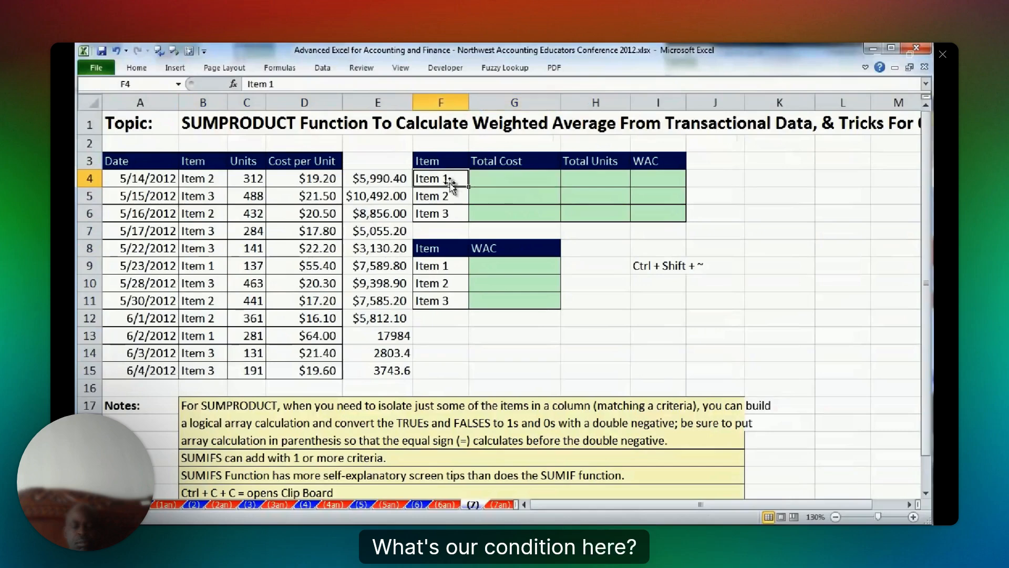
# Start a SUMPRODUCT formula in G5 with the absolute units range $C$4:$C$15 and cost-per-unit range $D$4:$D$15 as its first two arrays.
pyautogui.click(490, 198)
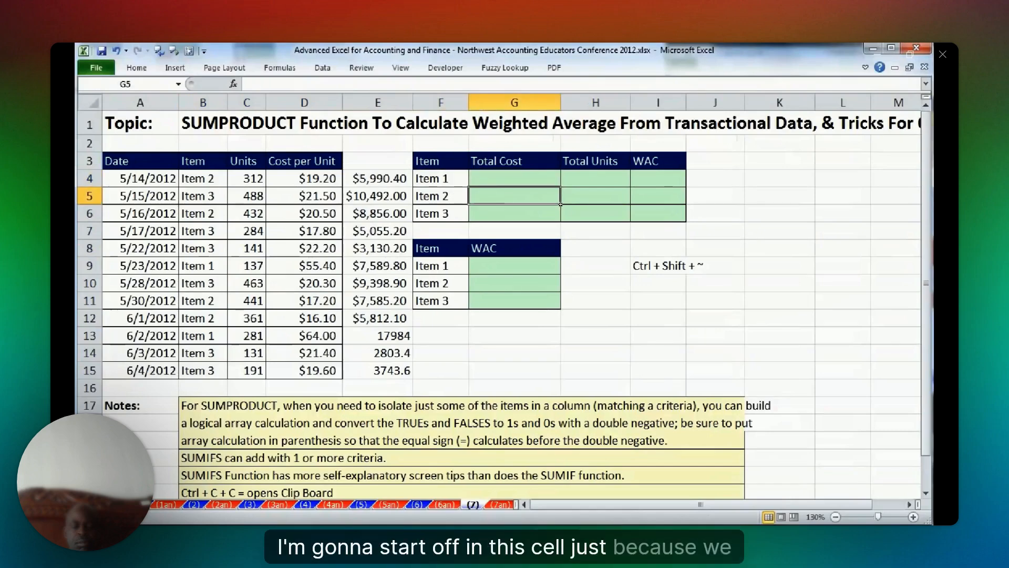
pyautogui.write('=sump')
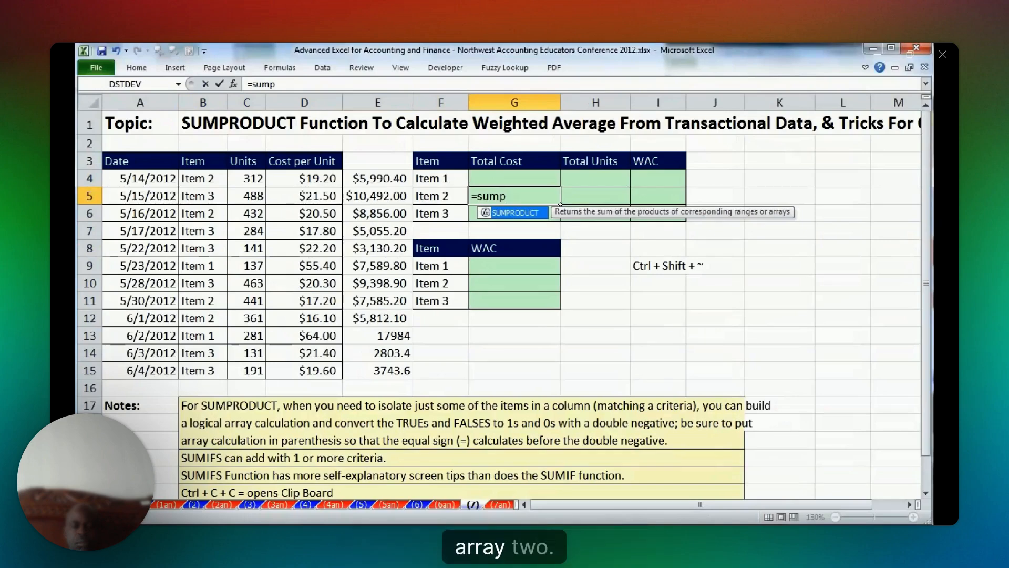
pyautogui.press('Tab')
pyautogui.moveTo(247, 179); pyautogui.dragTo(246, 364)
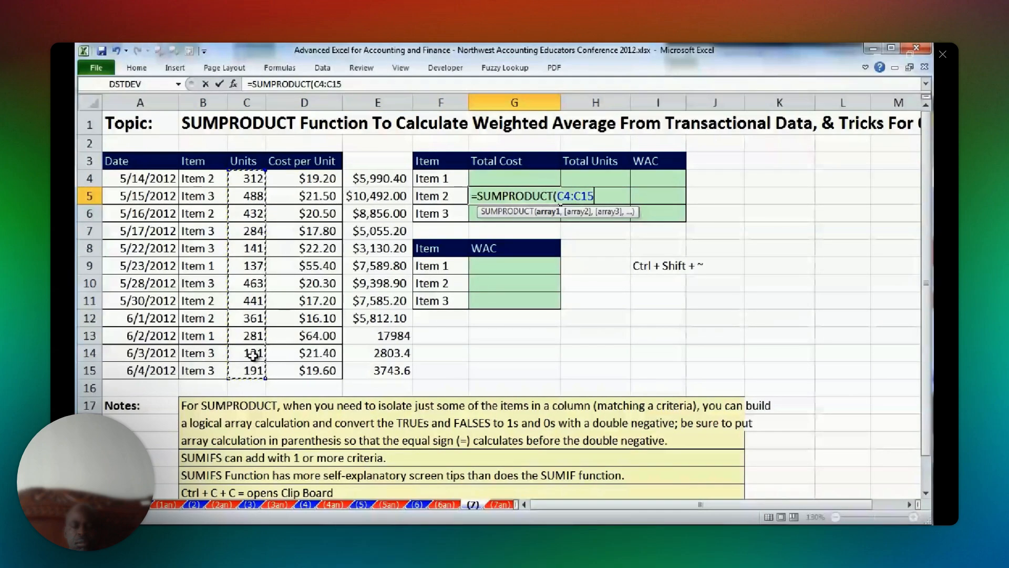
pyautogui.press('F4')
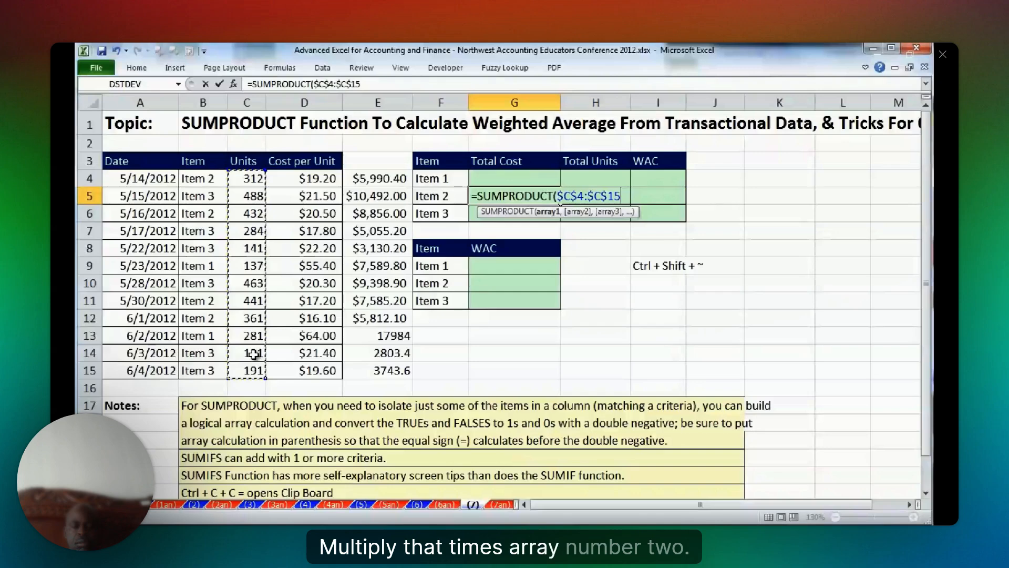
pyautogui.write(',')
pyautogui.moveTo(294, 179); pyautogui.dragTo(299, 364)
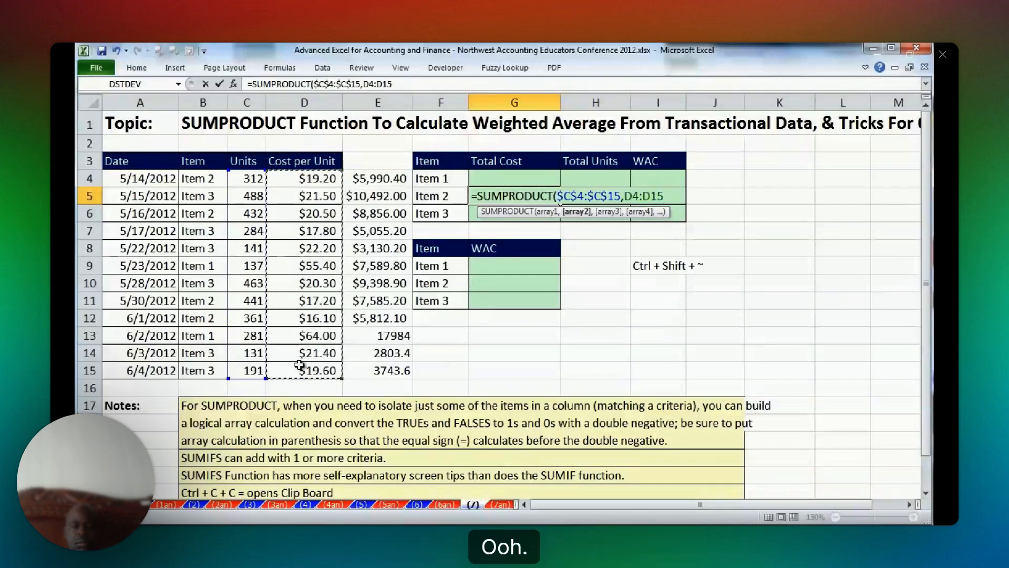
pyautogui.press('F4')
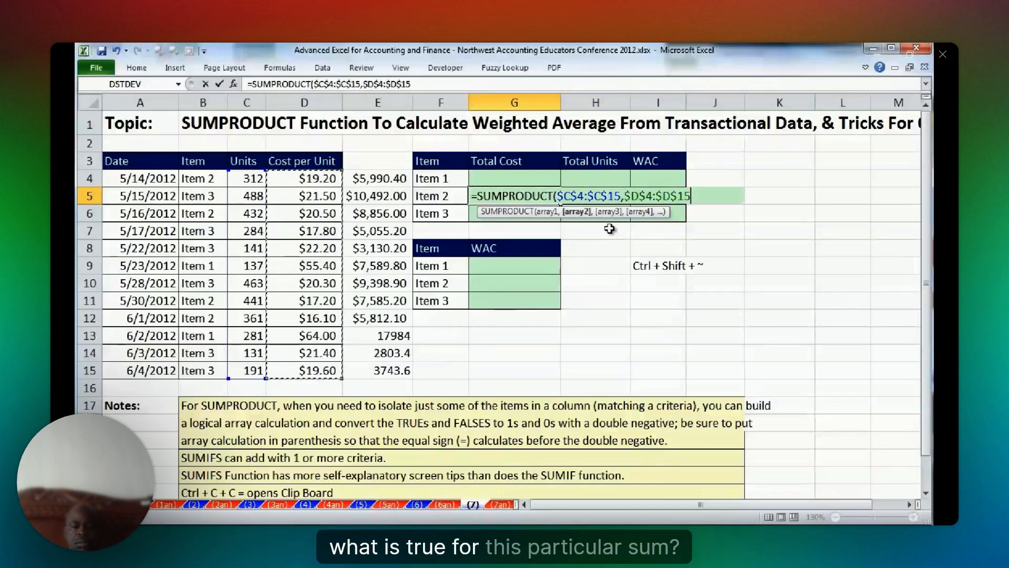
# Add the criterion $B$4:$B$15=F5 as the third array of the SUMPRODUCT formula in G5.
pyautogui.write(',')
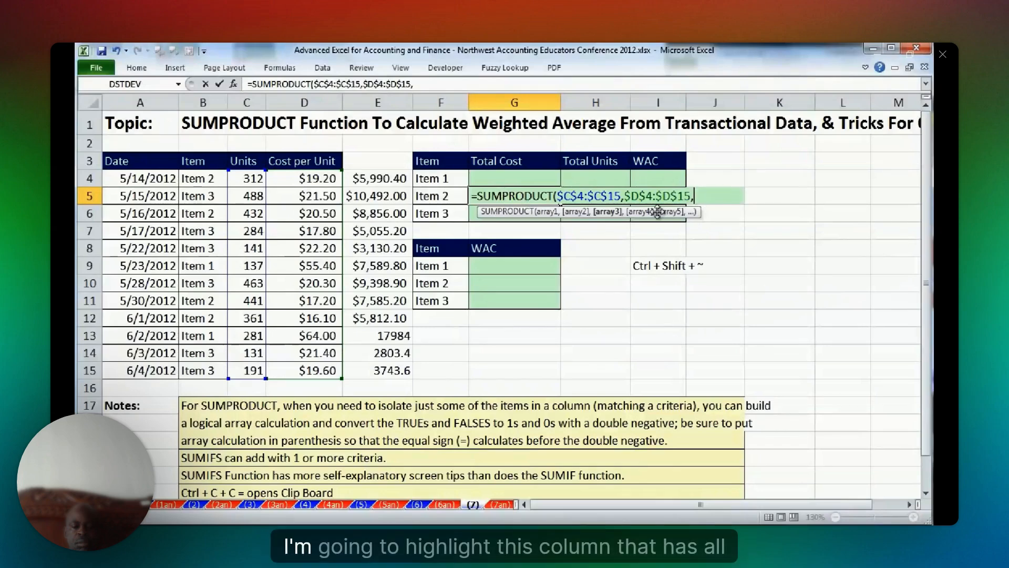
pyautogui.click(197, 178)
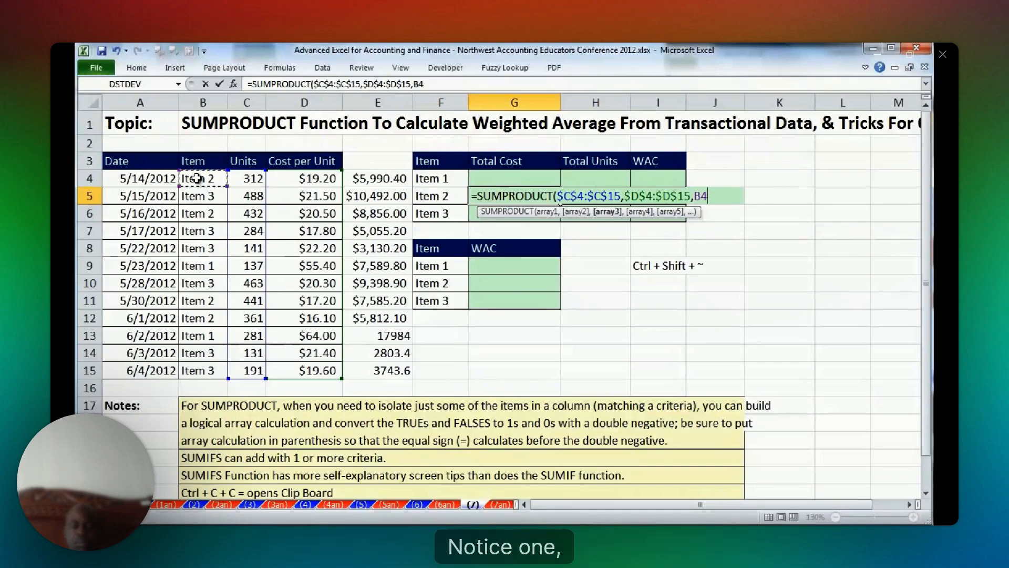
pyautogui.hotkey('shift', 'Down')
pyautogui.hotkey('ctrl', 'shift', 'Down')
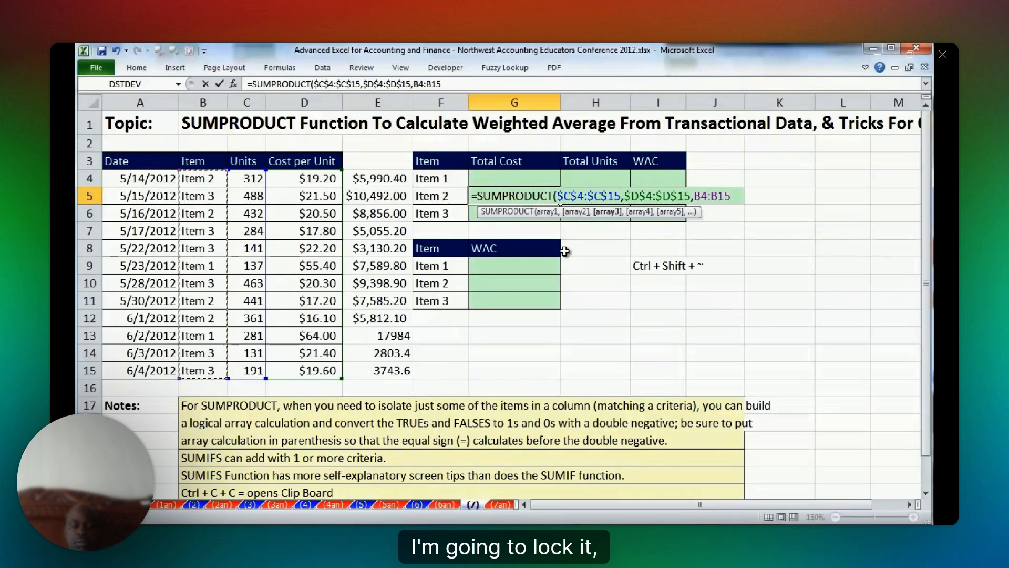
pyautogui.press('F4')
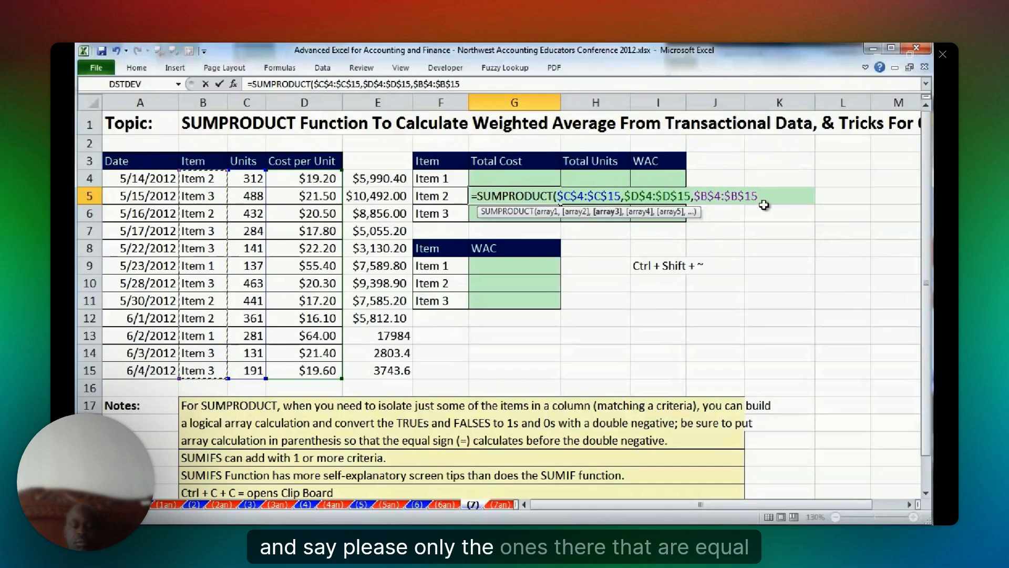
pyautogui.write('=')
pyautogui.press('Left')
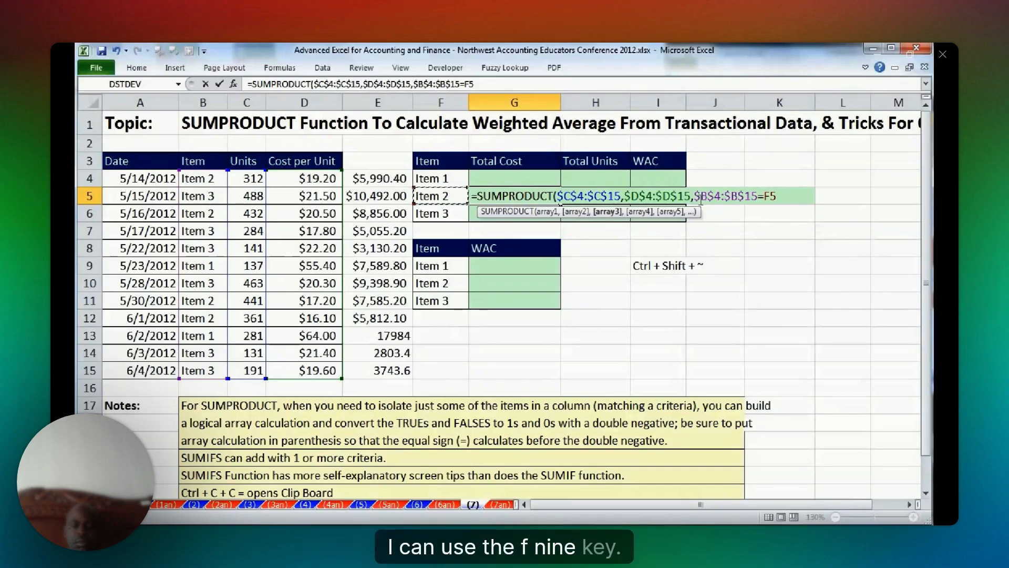
# Evaluate the third array $B$4:$B$15=F5 inside the formula to inspect its logical values, and restore the expression.
pyautogui.moveTo(695, 197); pyautogui.dragTo(776, 197)
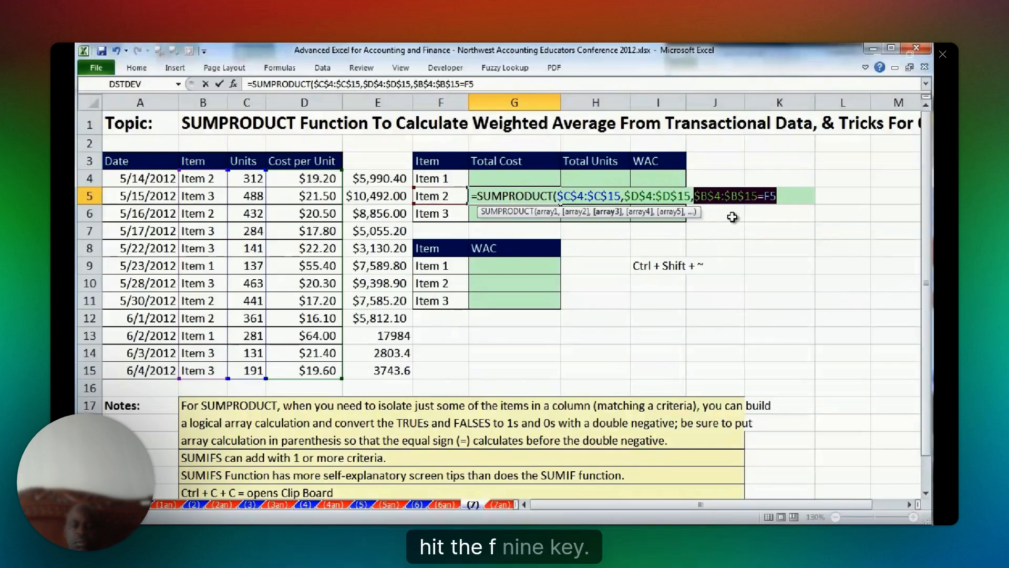
pyautogui.press('F9')
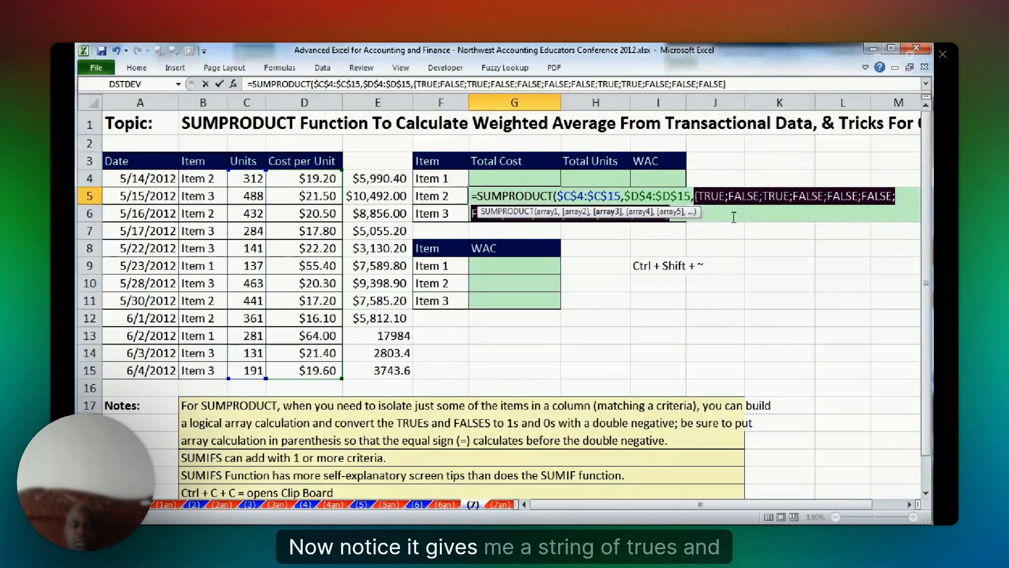
pyautogui.moveTo(705, 216); pyautogui.dragTo(754, 251)
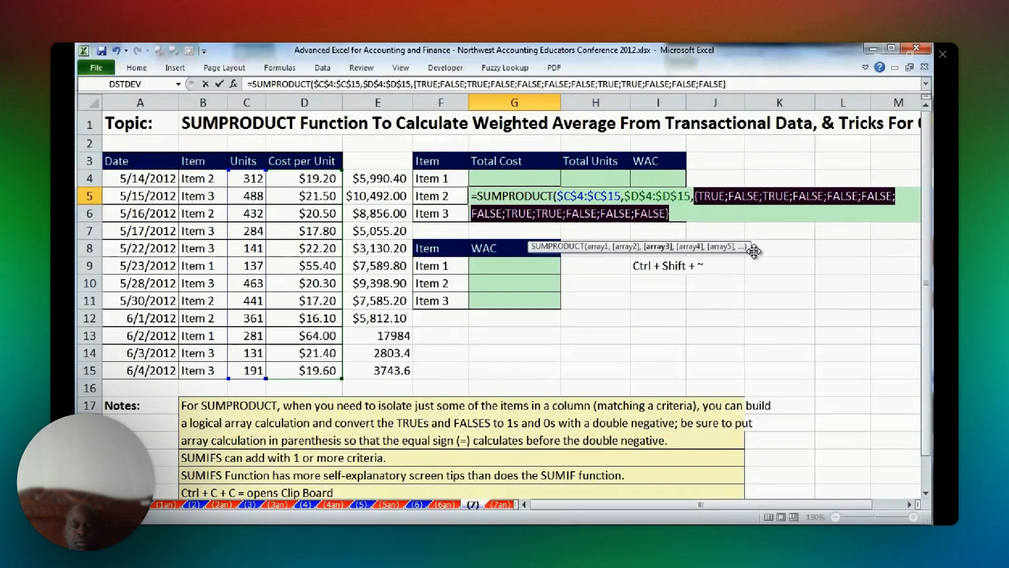
pyautogui.moveTo(754, 251); pyautogui.dragTo(768, 253)
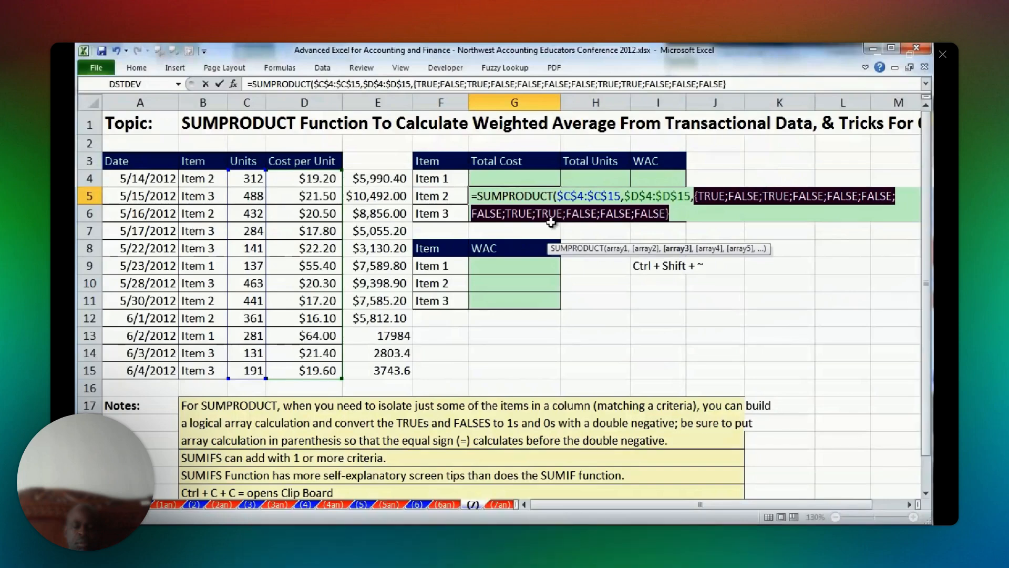
pyautogui.hotkey('ctrl', 'z')
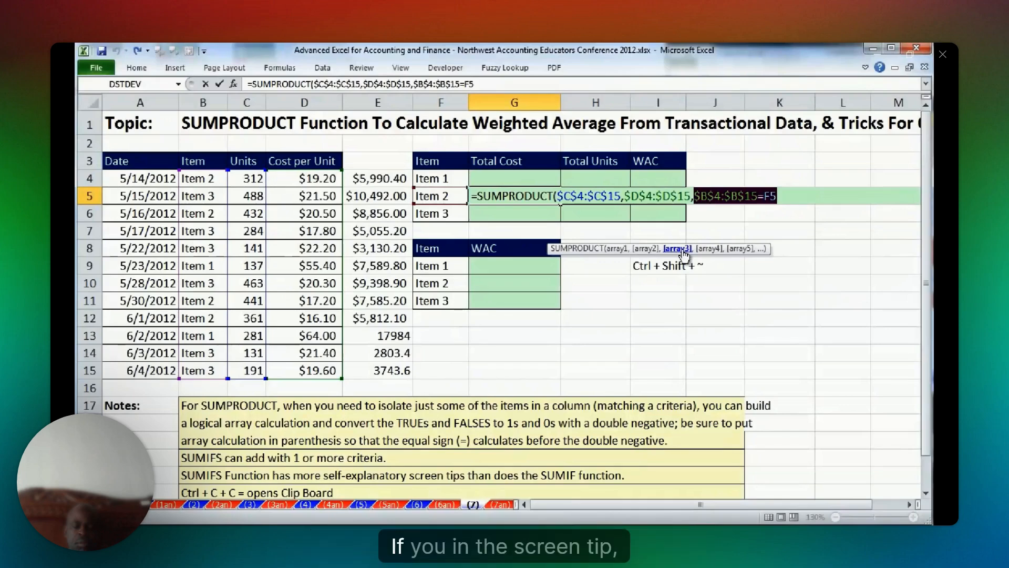
# Highlight the SUMPRODUCT formula's second, first and third array arguments in turn.
pyautogui.click(647, 250)
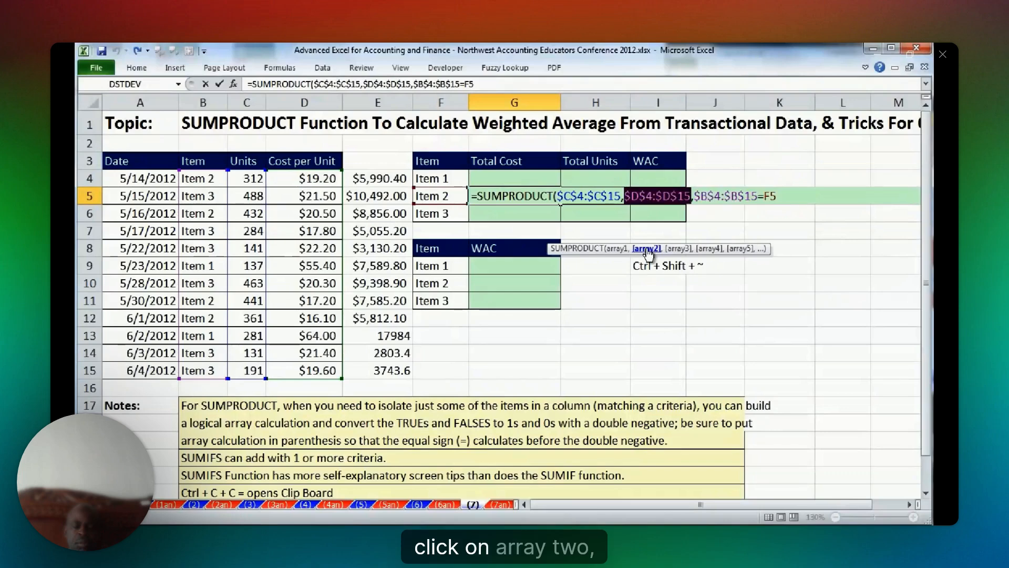
pyautogui.click(617, 249)
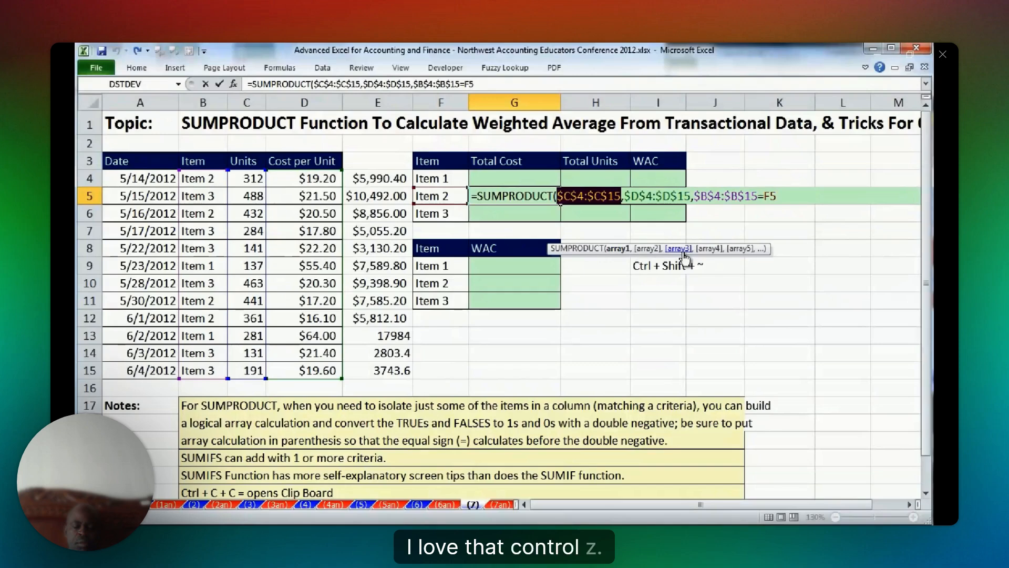
pyautogui.click(678, 249)
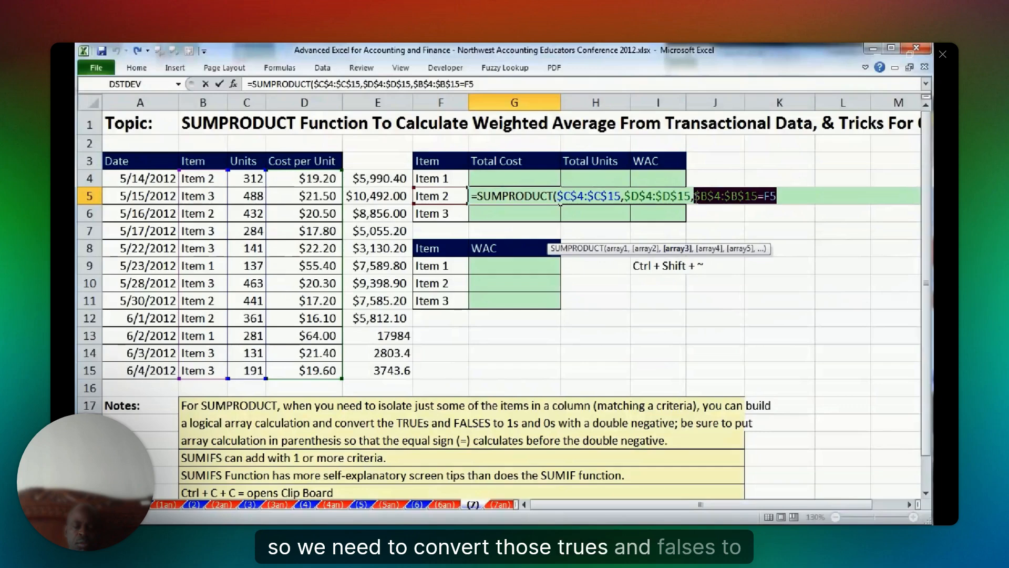
# Enclose the third array's comparison in parentheses as ($B$4:$B$15=F5).
pyautogui.press('Left')
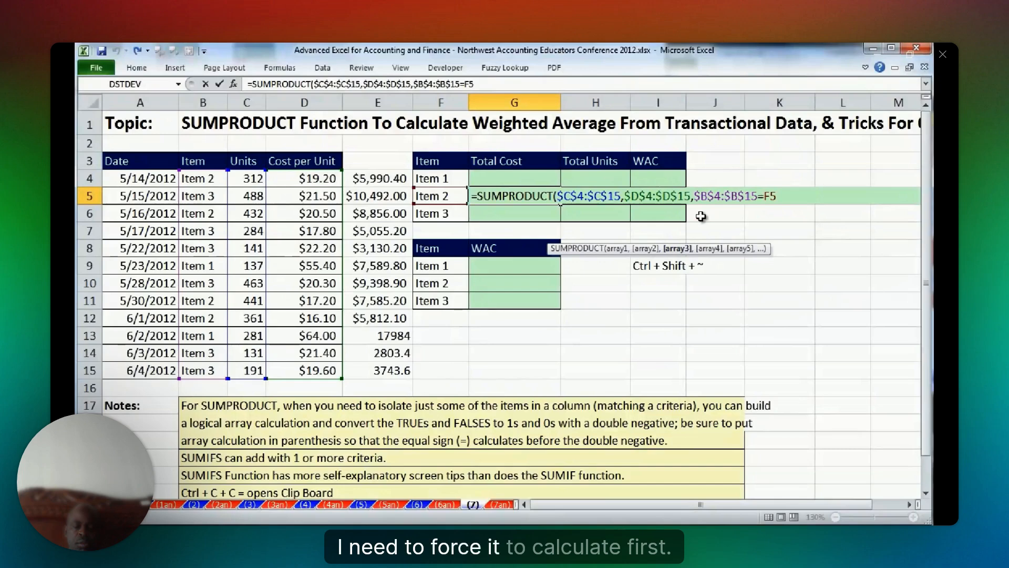
pyautogui.write('(')
pyautogui.click(786, 195)
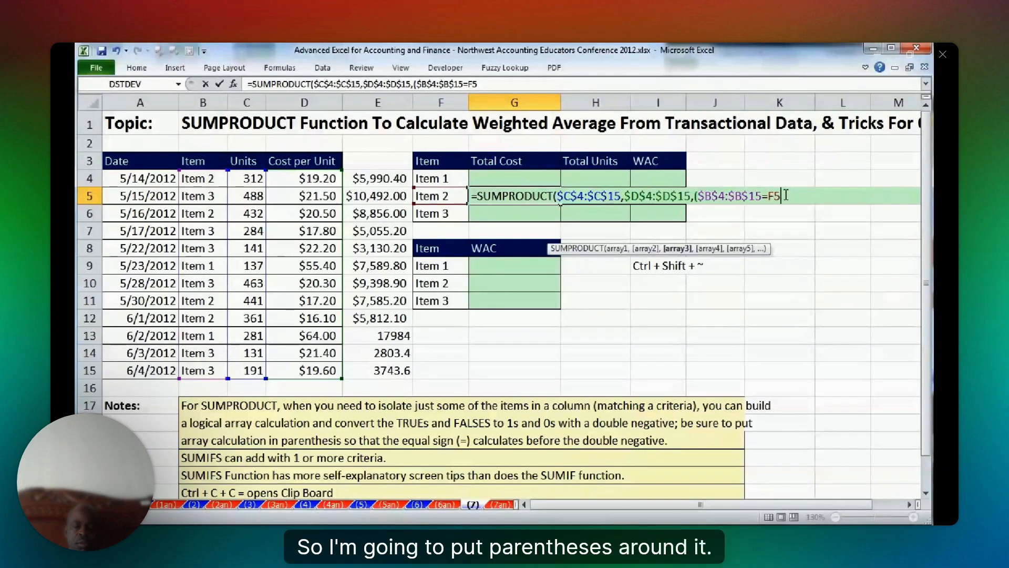
pyautogui.write(')')
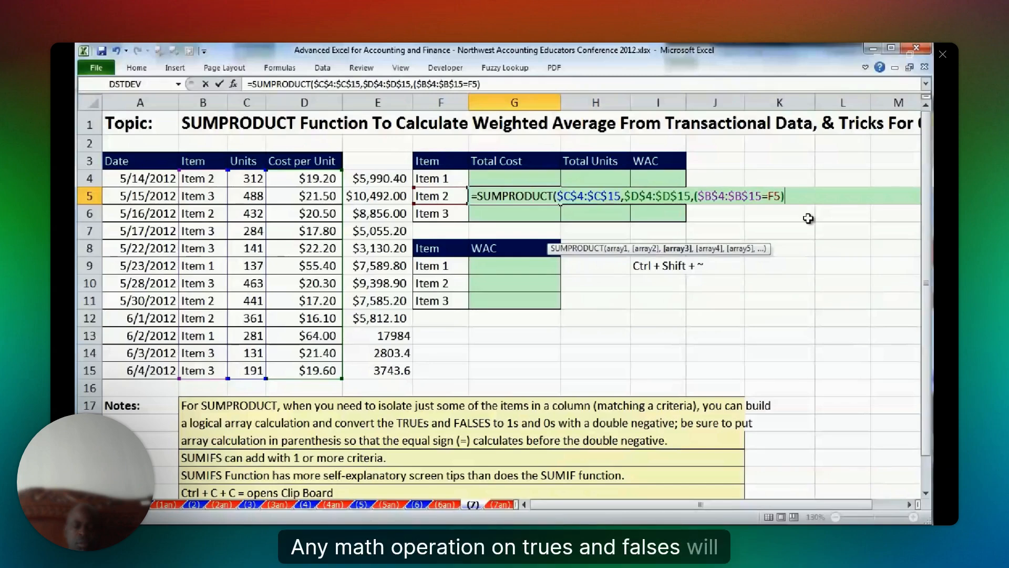
pyautogui.write('*1')
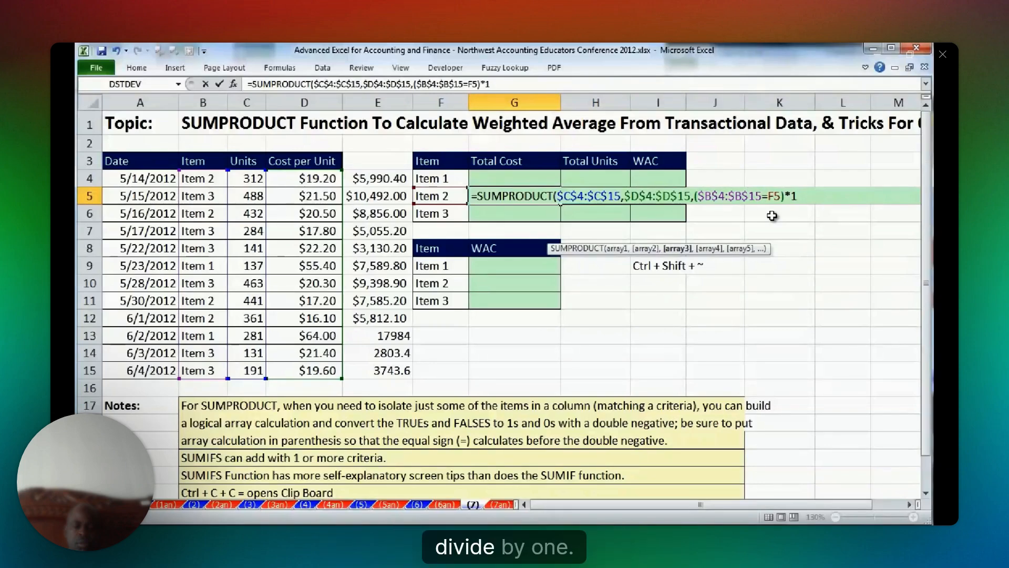
pyautogui.press('BackSpace')
pyautogui.press('BackSpace')
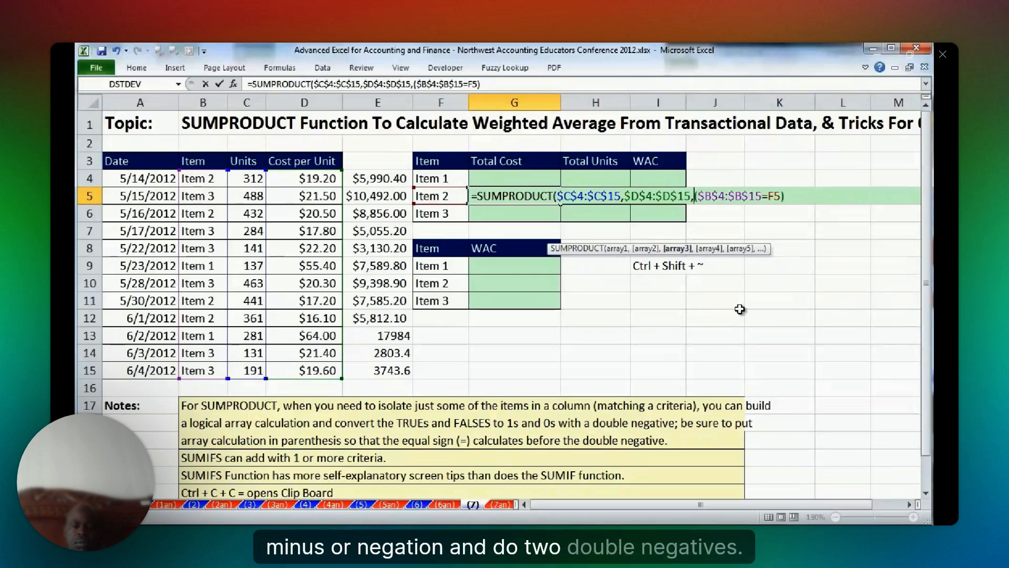
# Put a double negative in front of the parenthesised criterion, making it --($B$4:$B$15=F5).
pyautogui.write('--')
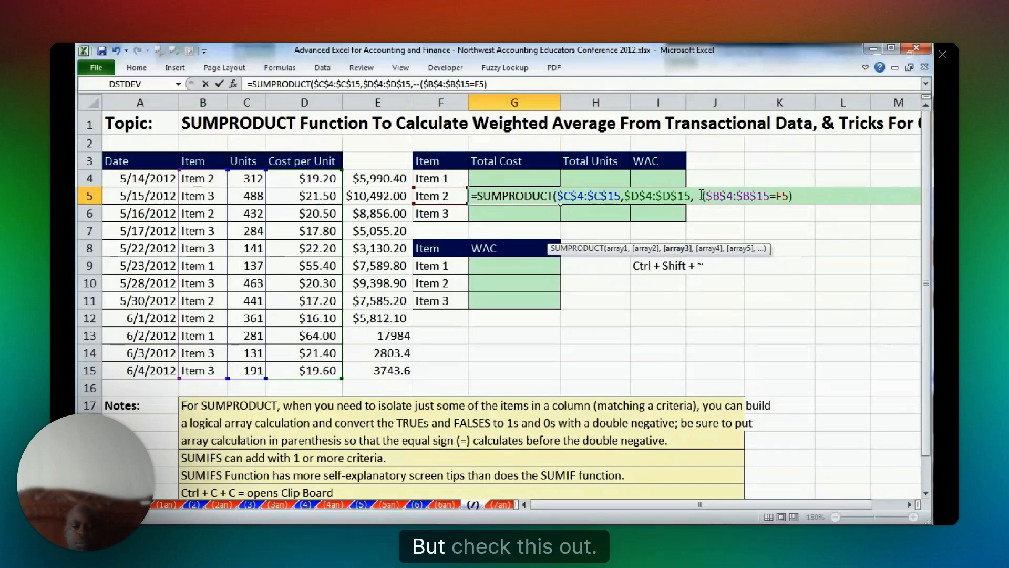
# Evaluate the third array --($B$4:$B$15=F5) inside the formula to inspect its numeric values, and restore the expression.
pyautogui.hotkey('shift', 'Home')
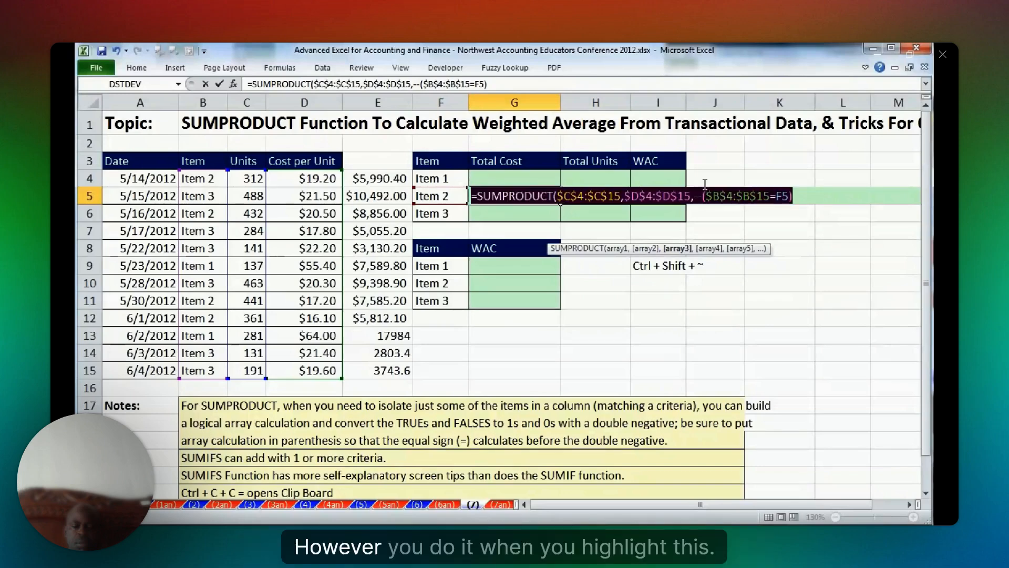
pyautogui.keyDown('shift'); pyautogui.click(695, 195); pyautogui.keyUp('shift')
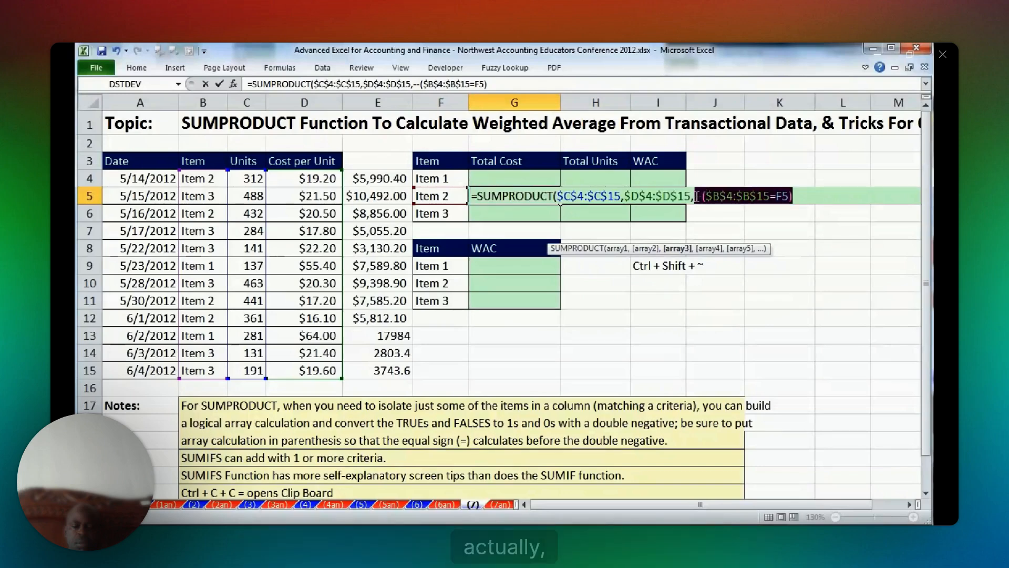
pyautogui.click(646, 249)
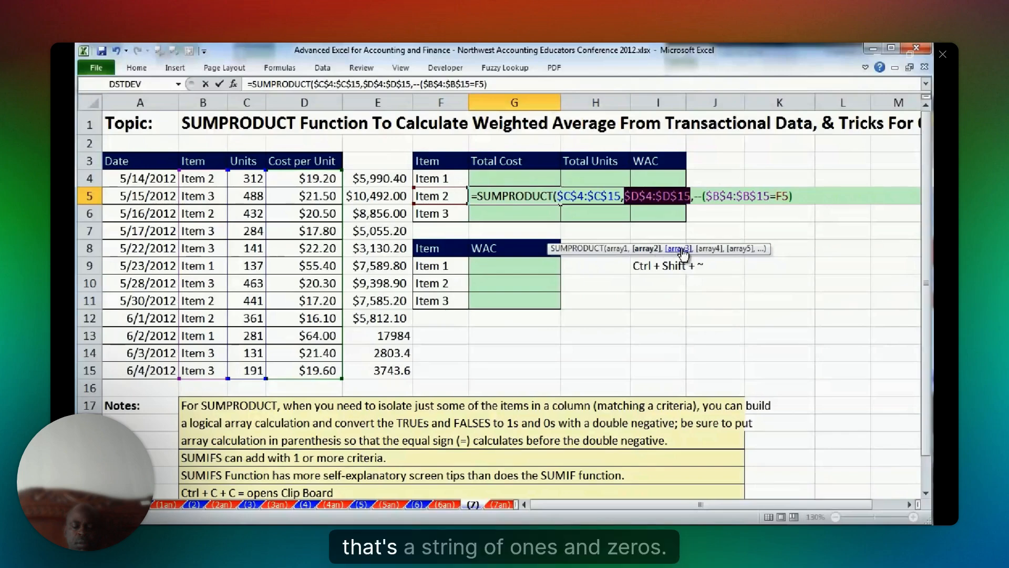
pyautogui.click(683, 249)
pyautogui.press('F9')
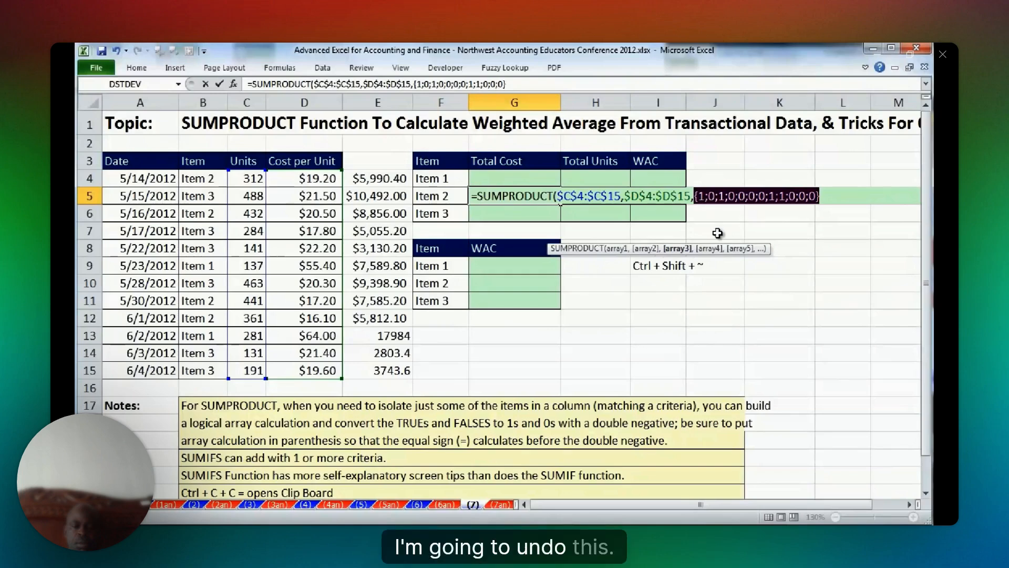
pyautogui.hotkey('ctrl', 'z')
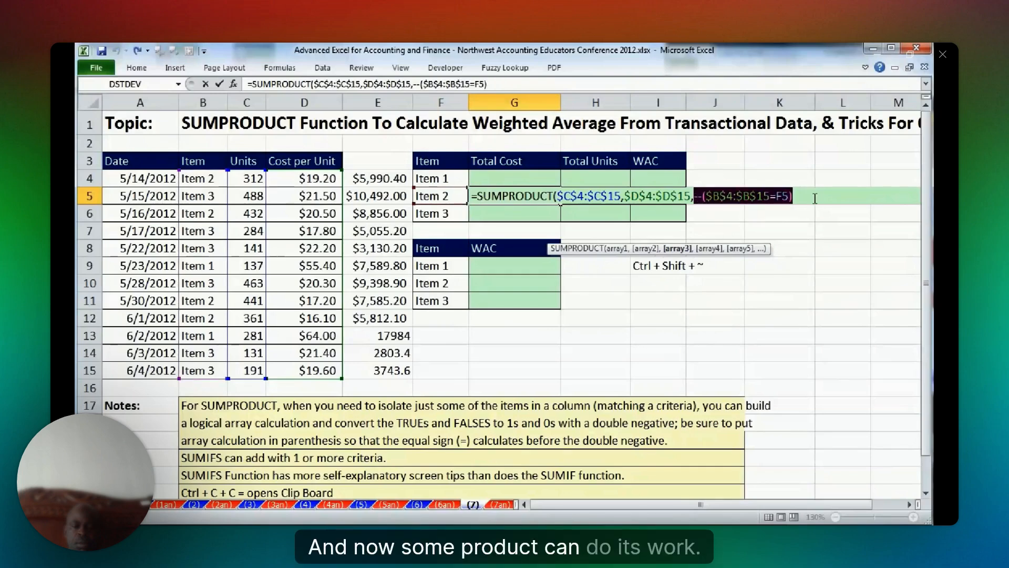
# Complete G5 as =SUMPRODUCT($C$4:$C$15,$D$4:$D$15,--($B$4:$B$15=F5)).
pyautogui.click(814, 197)
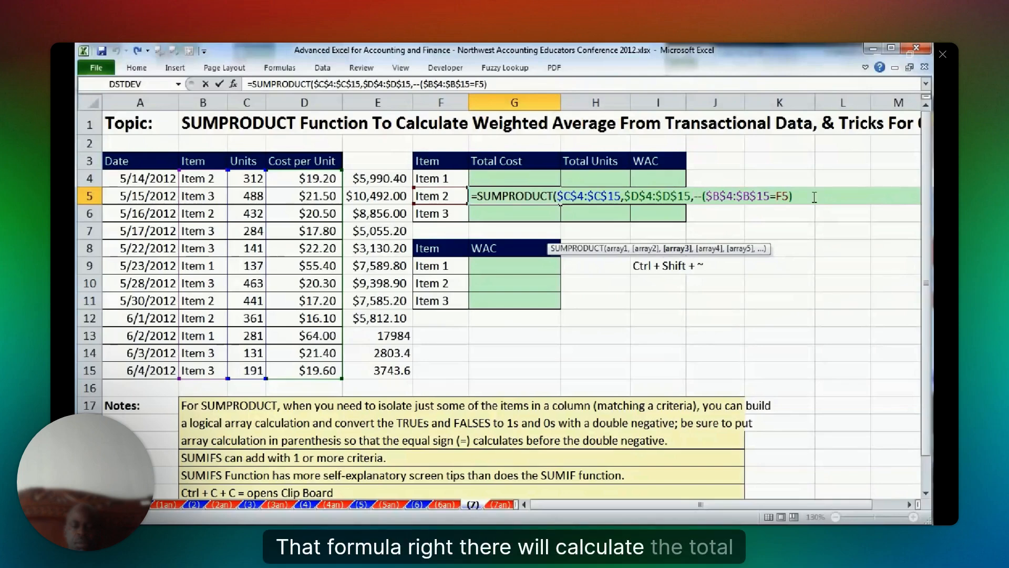
pyautogui.write(')')
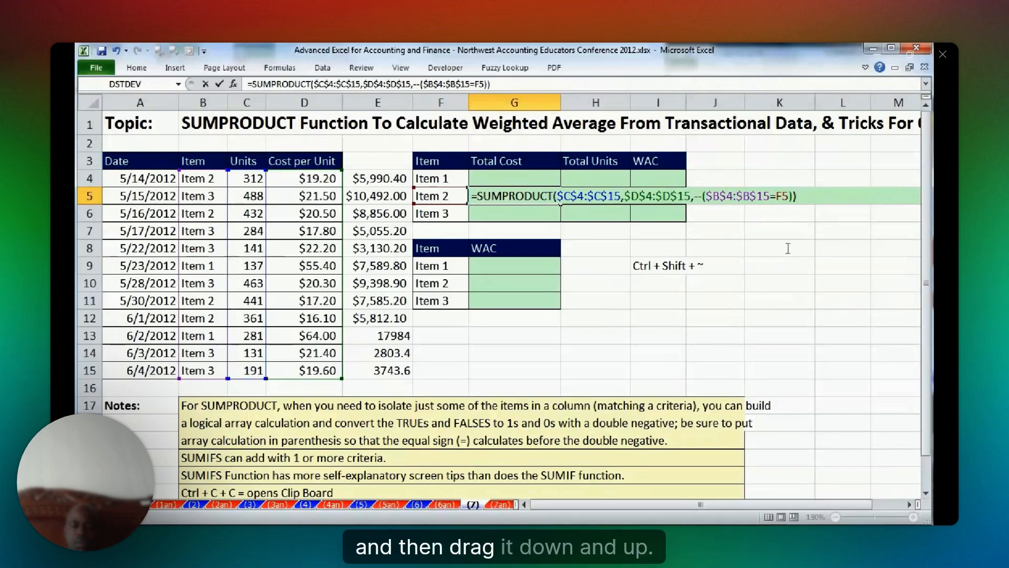
pyautogui.hotkey('ctrl', 'Return')
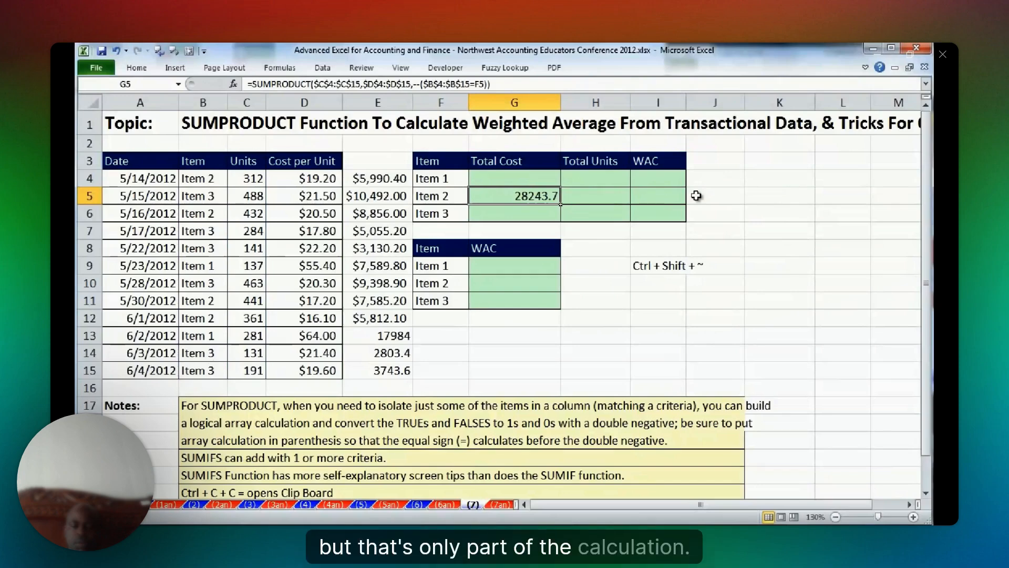
# Fill the total cost formula from G5 into G6 and G4, and check the references in G4.
pyautogui.moveTo(560, 203); pyautogui.dragTo(555, 223)
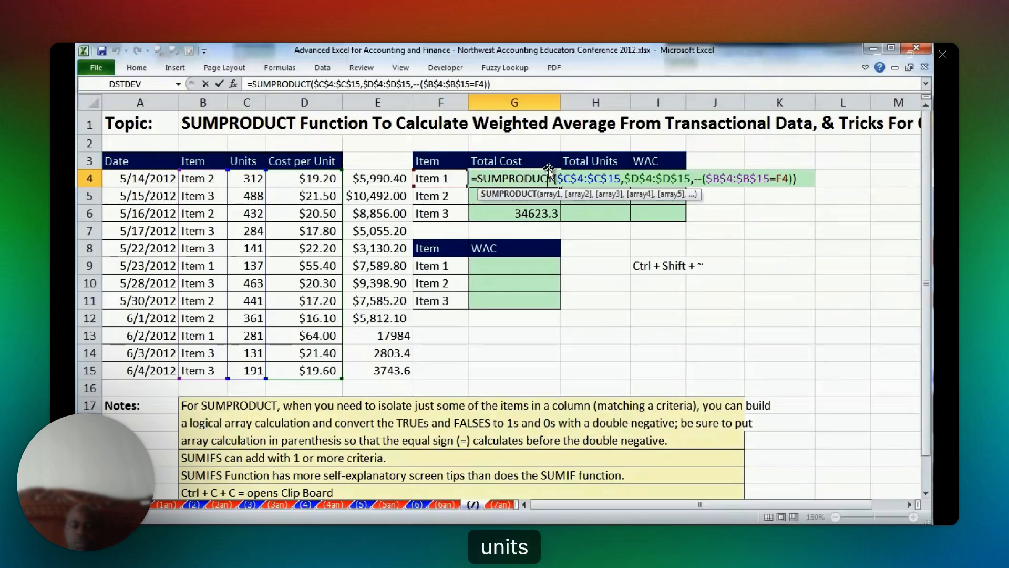
pyautogui.hotkey('ctrl', 'Return')
pyautogui.press('Right')
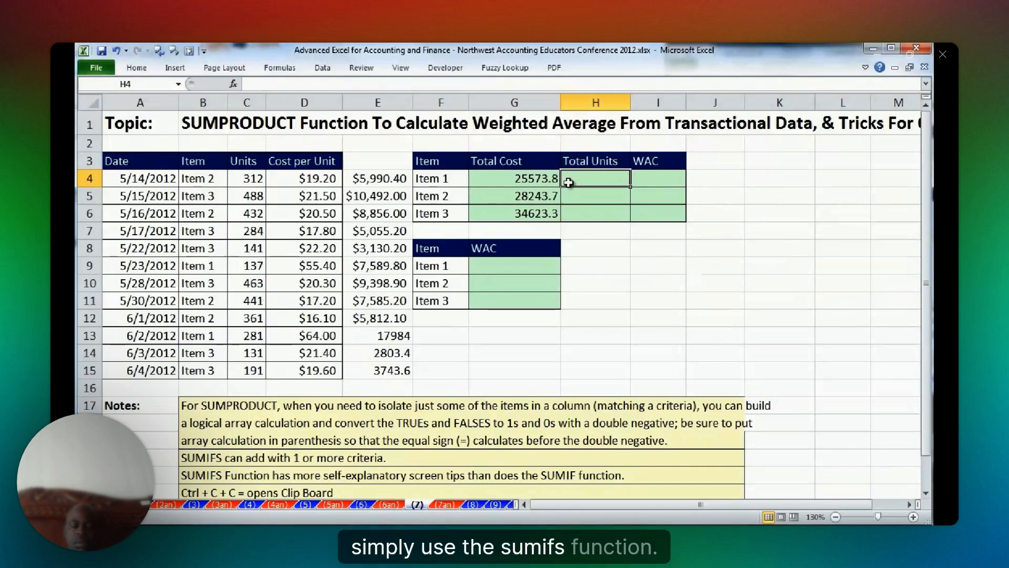
# Calculate total units in H4 with =SUMIFS($C$4:$C$15,$B$4:$B$15,F4) and fill the formula down to H6.
pyautogui.write('=')
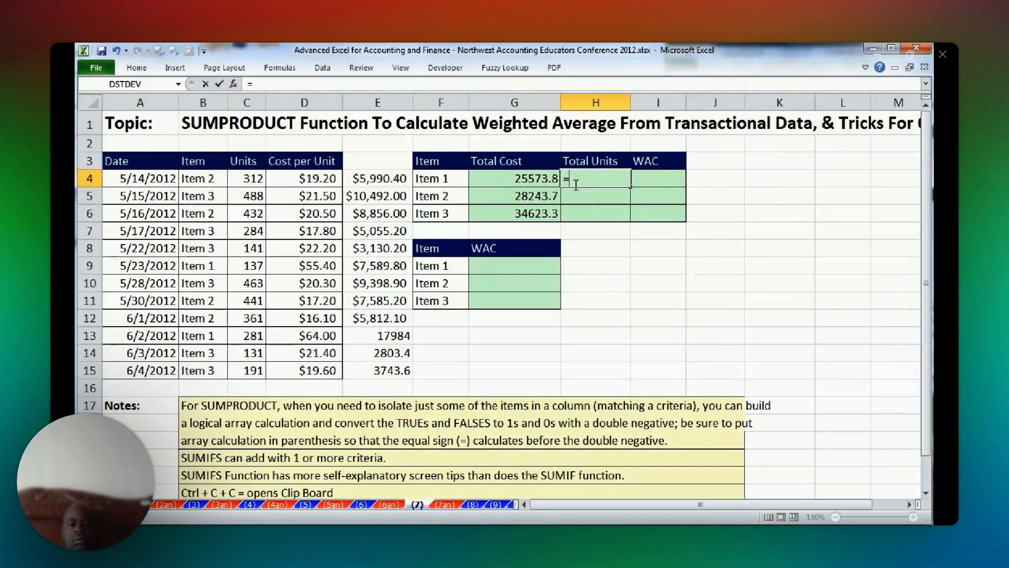
pyautogui.write('su')
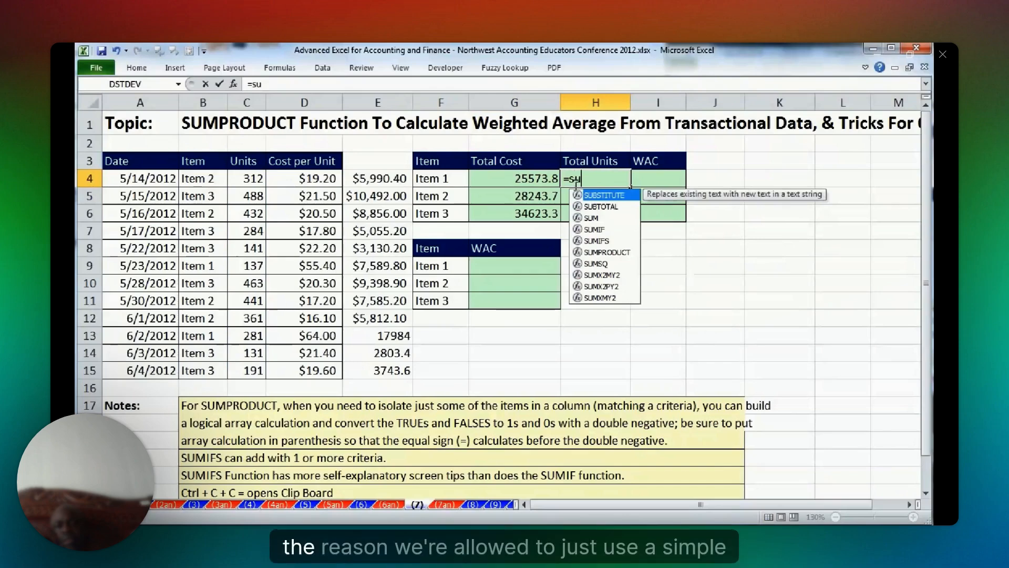
pyautogui.doubleClick(596, 240)
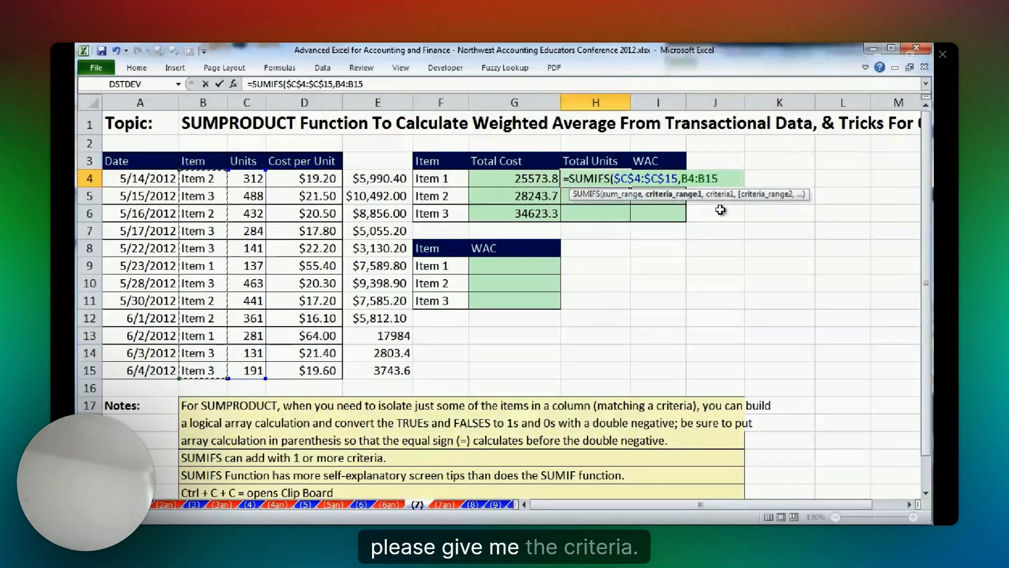
pyautogui.press('F4')
pyautogui.write(',')
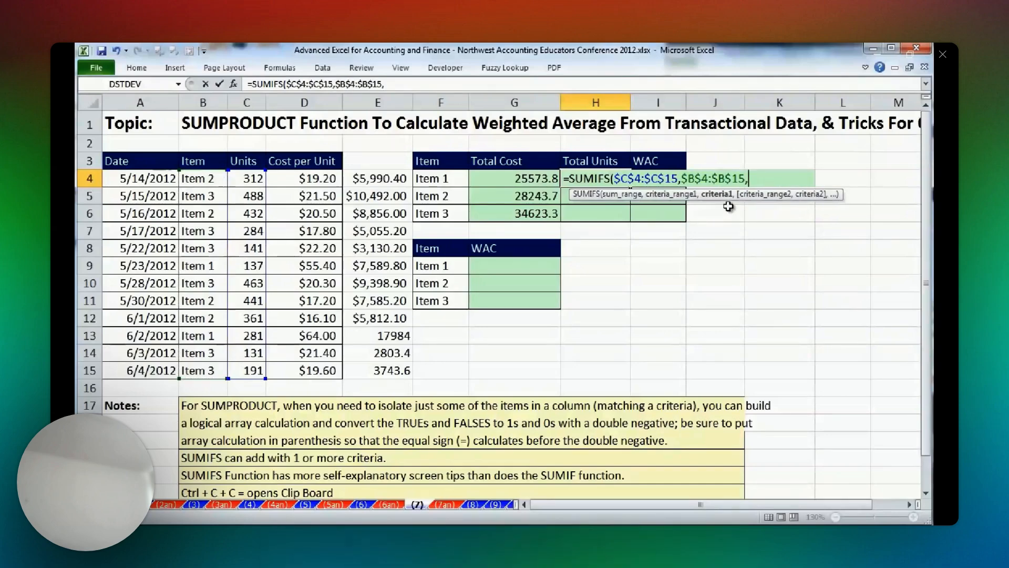
pyautogui.click(440, 179)
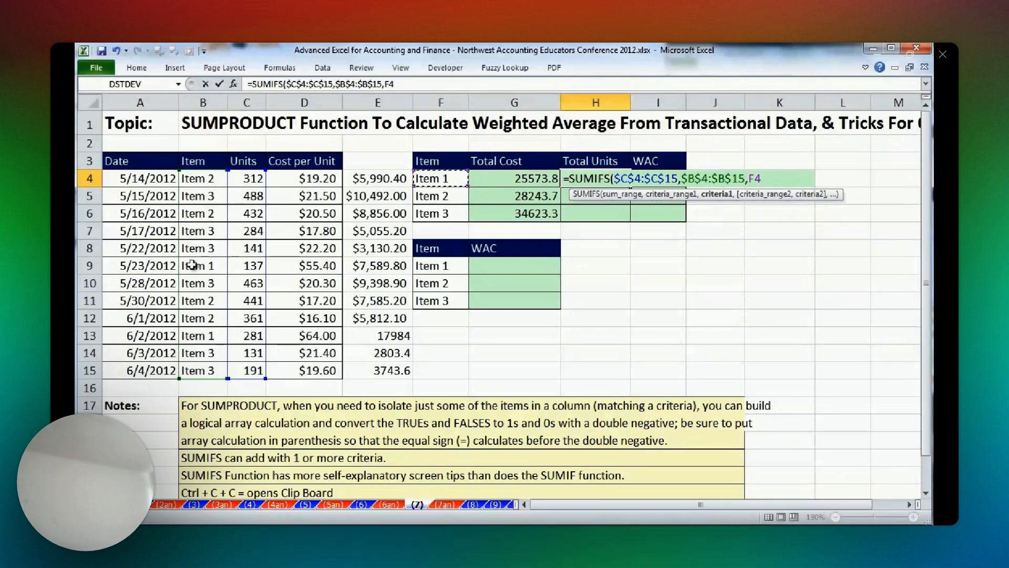
pyautogui.write(')')
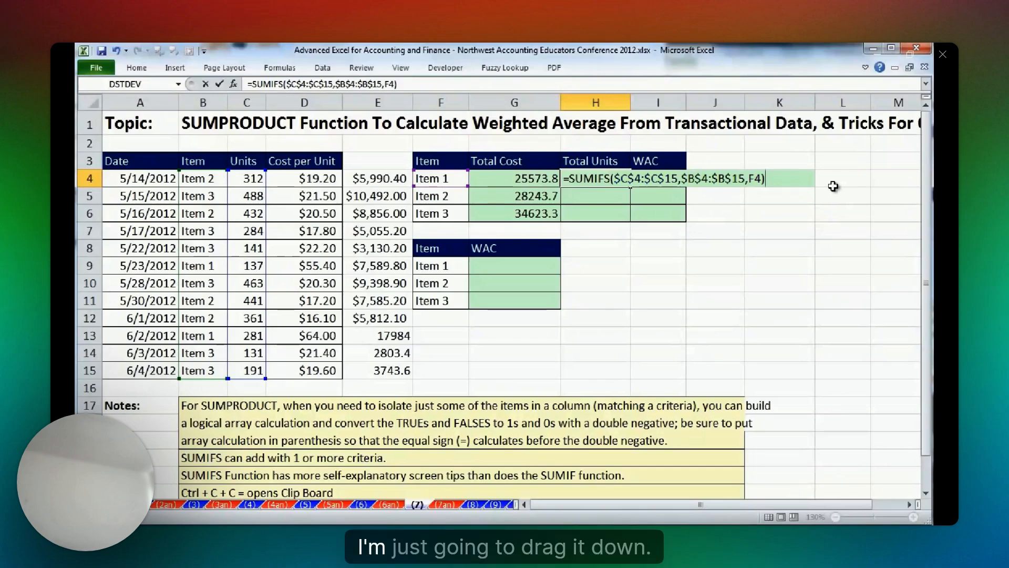
pyautogui.hotkey('ctrl', 'Return')
pyautogui.doubleClick(630, 187)
pyautogui.moveTo(630, 379); pyautogui.dragTo(628, 222)
# Calculate the weighted average cost in I4 with =G4/H4 and fill it down to I6.
pyautogui.click(678, 183)
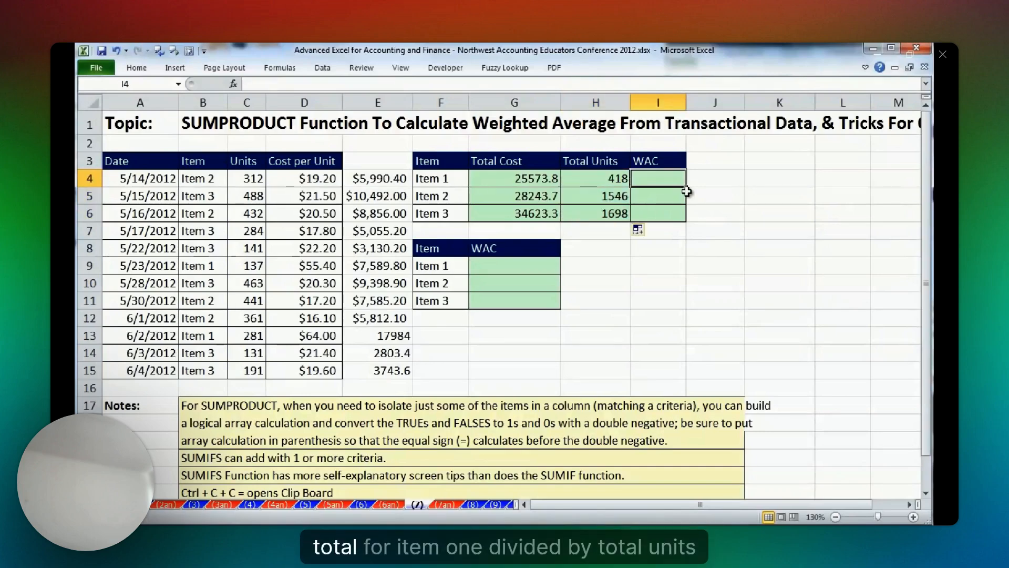
pyautogui.write('=')
pyautogui.press('Left')
pyautogui.press('Left')
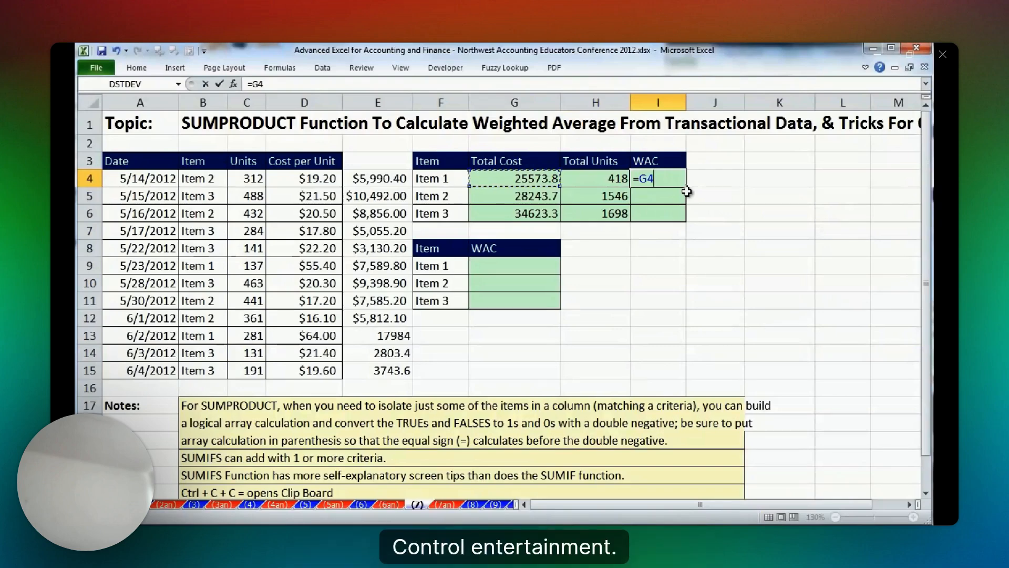
pyautogui.write('/')
pyautogui.press('Left')
pyautogui.hotkey('ctrl', 'Return')
pyautogui.moveTo(687, 189); pyautogui.dragTo(684, 217)
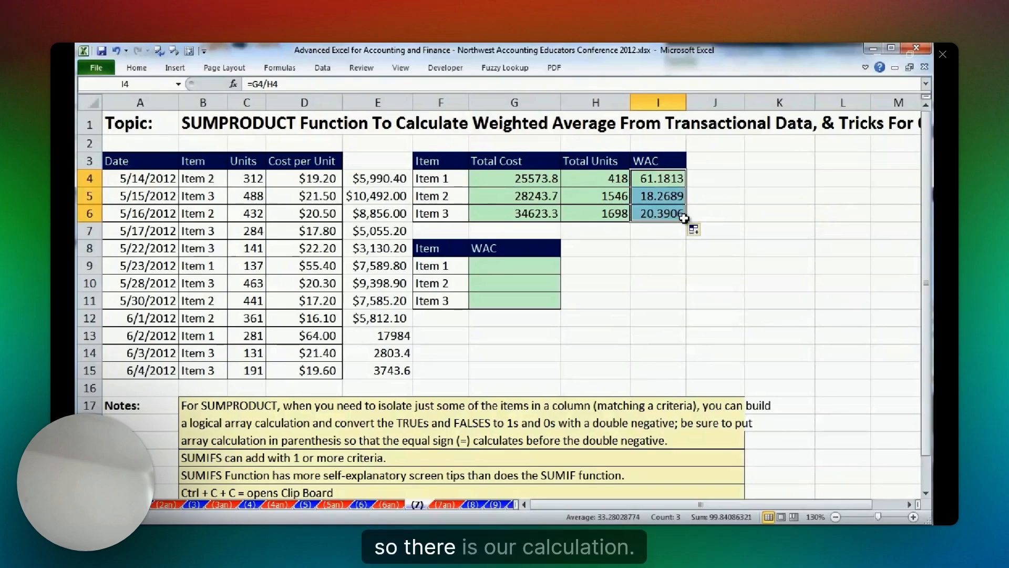
# Review the WAC formula in I5, the extra column E4:E15, and the total formulas in G4 and H4.
pyautogui.click(664, 195)
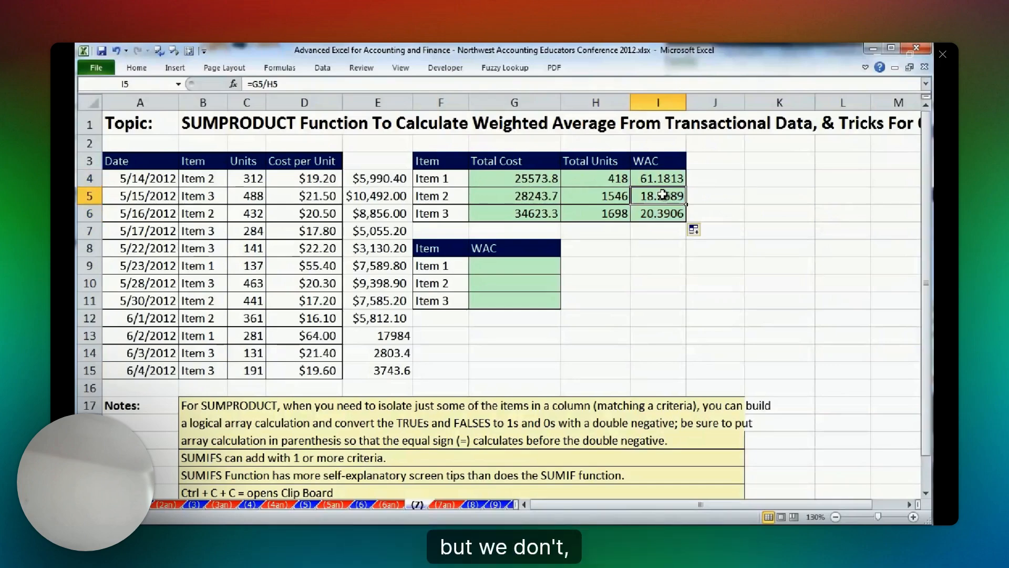
pyautogui.moveTo(377, 178); pyautogui.dragTo(377, 370)
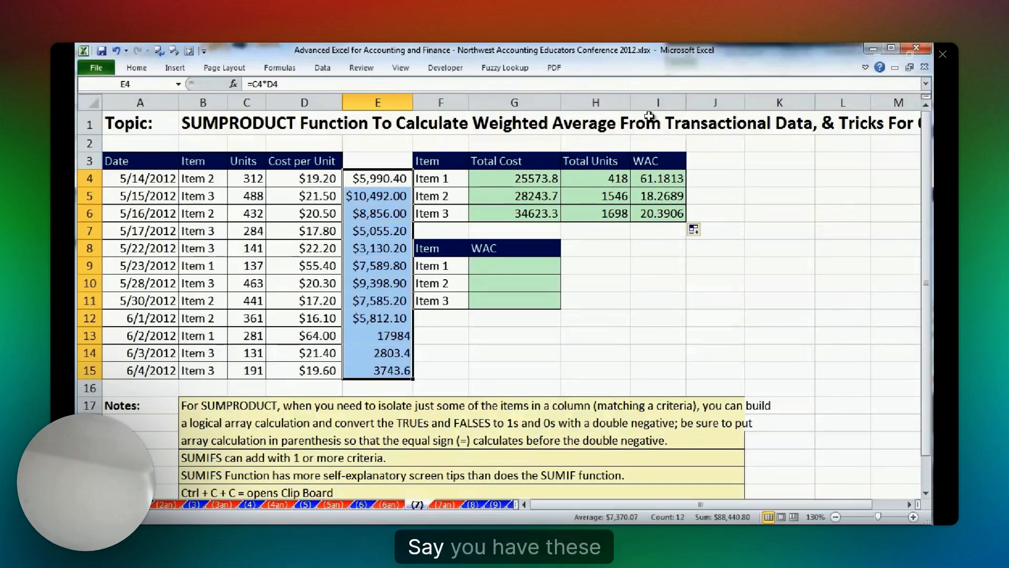
pyautogui.click(494, 268)
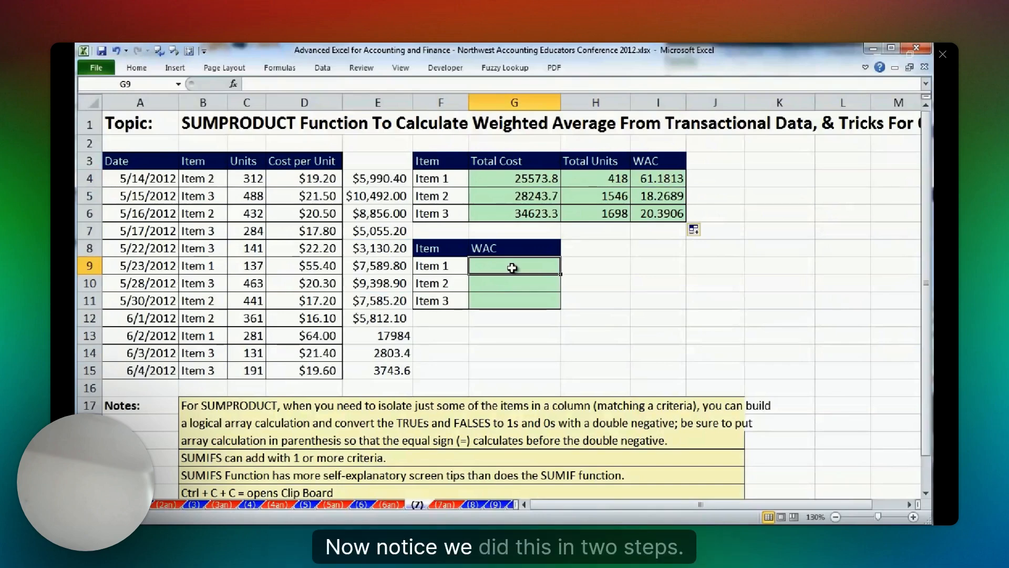
pyautogui.click(514, 180)
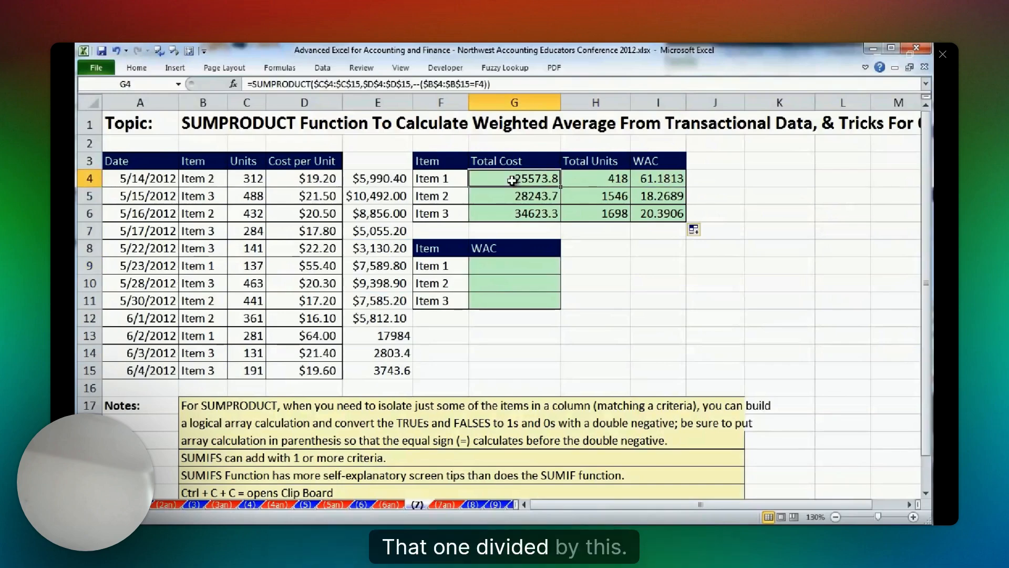
pyautogui.click(594, 177)
pyautogui.press('F2')
pyautogui.press('Escape')
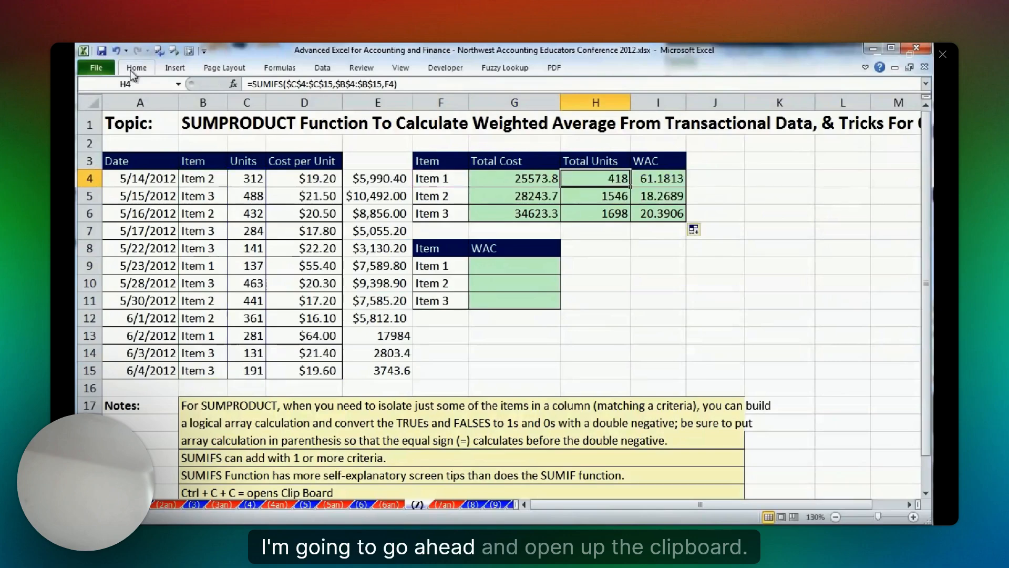
# Show the Office Clipboard and clear all its collected items.
pyautogui.click(136, 68)
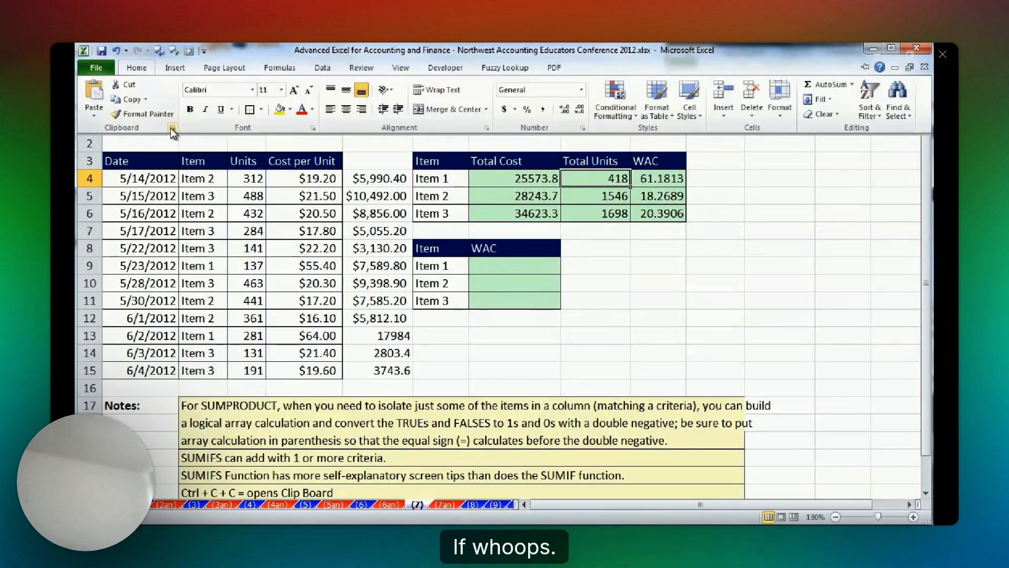
pyautogui.click(172, 127)
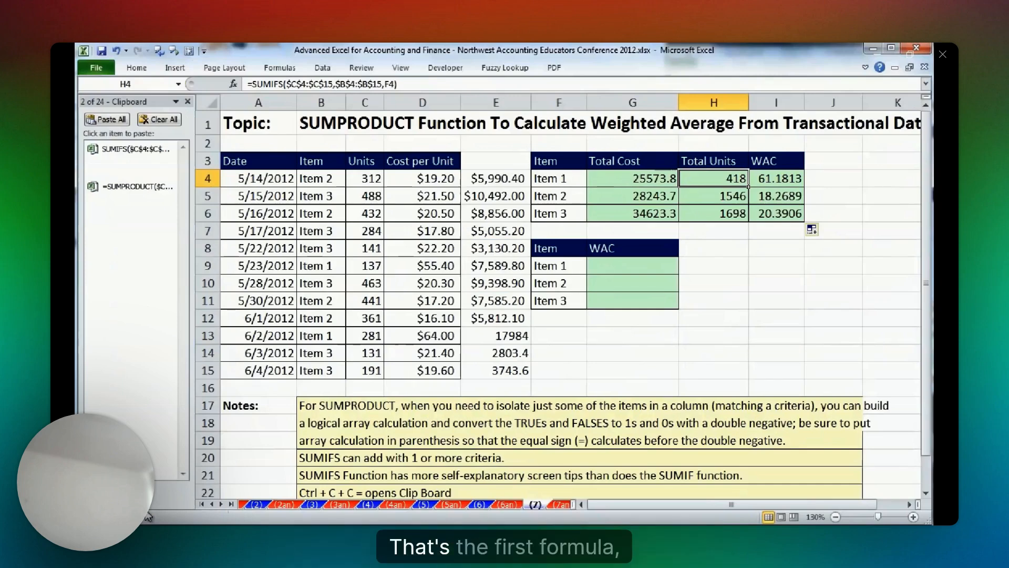
pyautogui.click(158, 119)
# Copy the full SUMPRODUCT formula text from G4 and the SUMIFS text without its equal sign from H4 to the clipboard.
pyautogui.doubleClick(632, 179)
pyautogui.moveTo(589, 179); pyautogui.dragTo(911, 178)
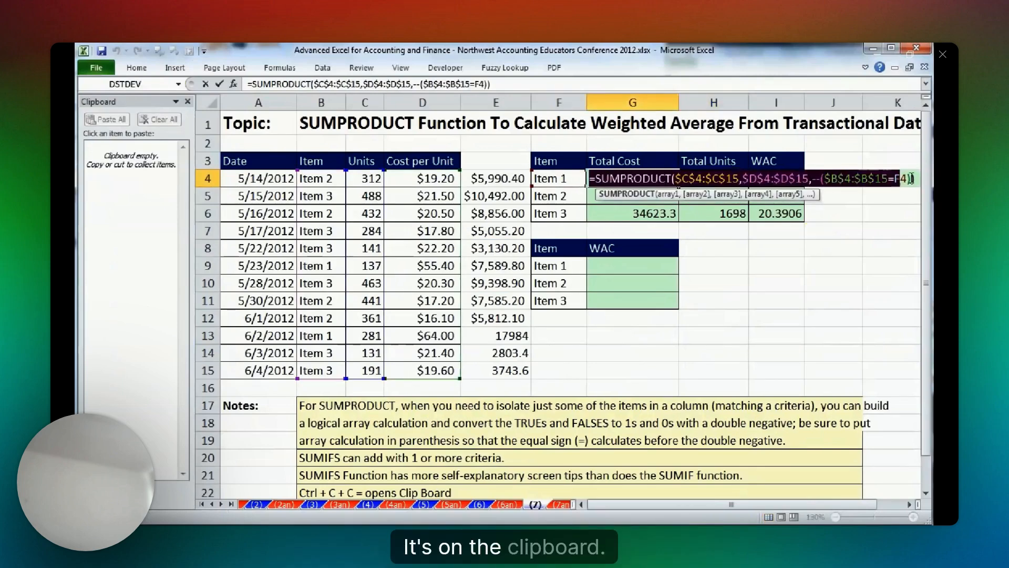
pyautogui.hotkey('ctrl', 'c')
pyautogui.press('Escape')
pyautogui.doubleClick(740, 180)
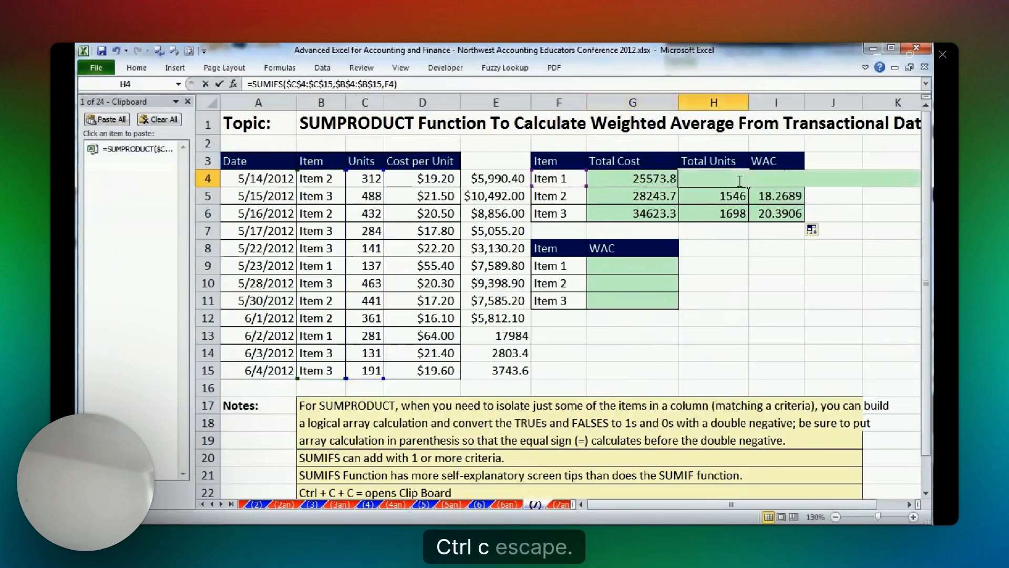
pyautogui.doubleClick(740, 181)
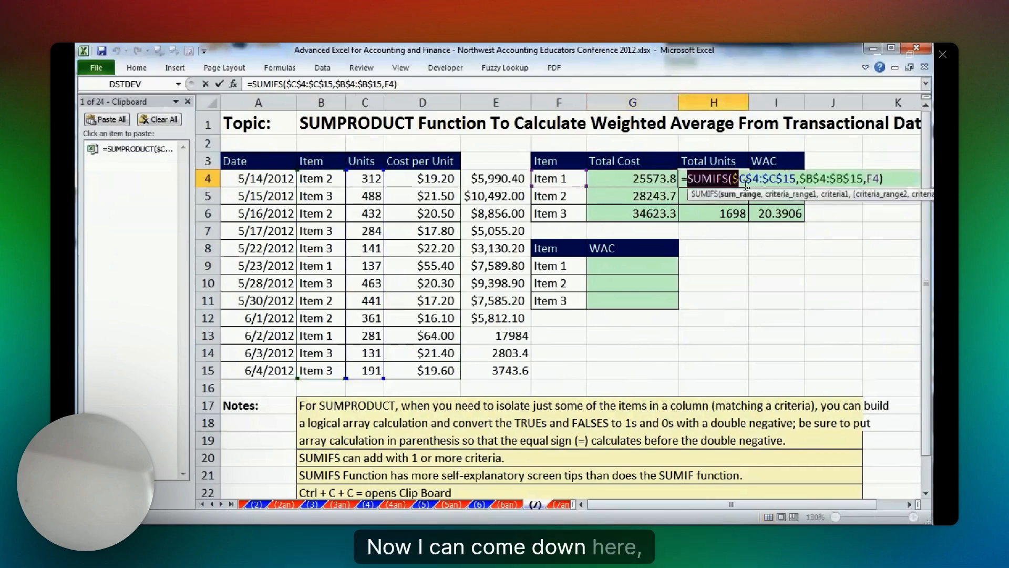
pyautogui.moveTo(747, 187); pyautogui.dragTo(885, 180)
pyautogui.hotkey('ctrl', 'c')
pyautogui.press('Escape')
# Build one formula in G9 by pasting the copied SUMPRODUCT expression divided by the copied SUMIFS expression, and fill it down to G11.
pyautogui.doubleClick(633, 266)
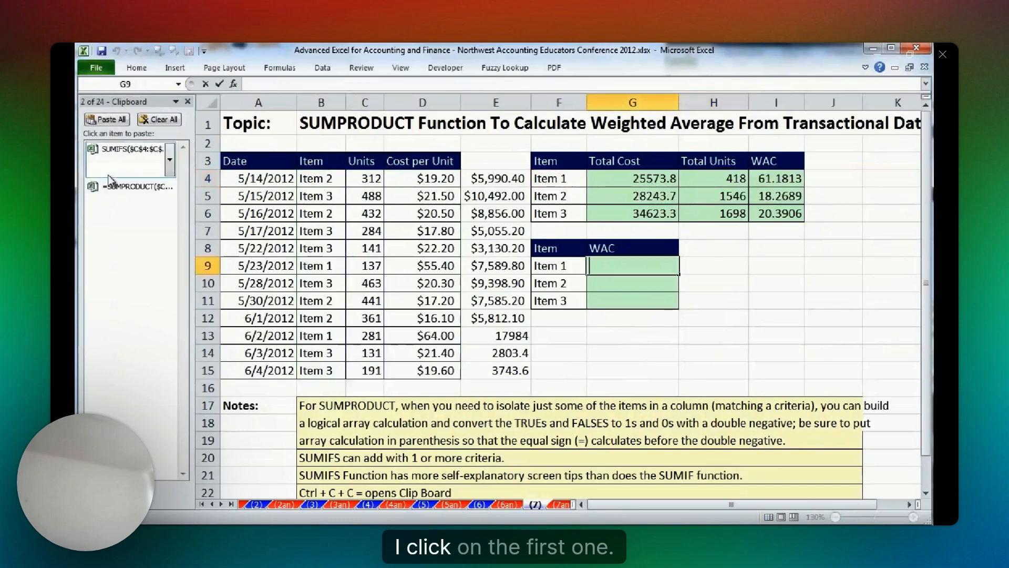
pyautogui.click(121, 186)
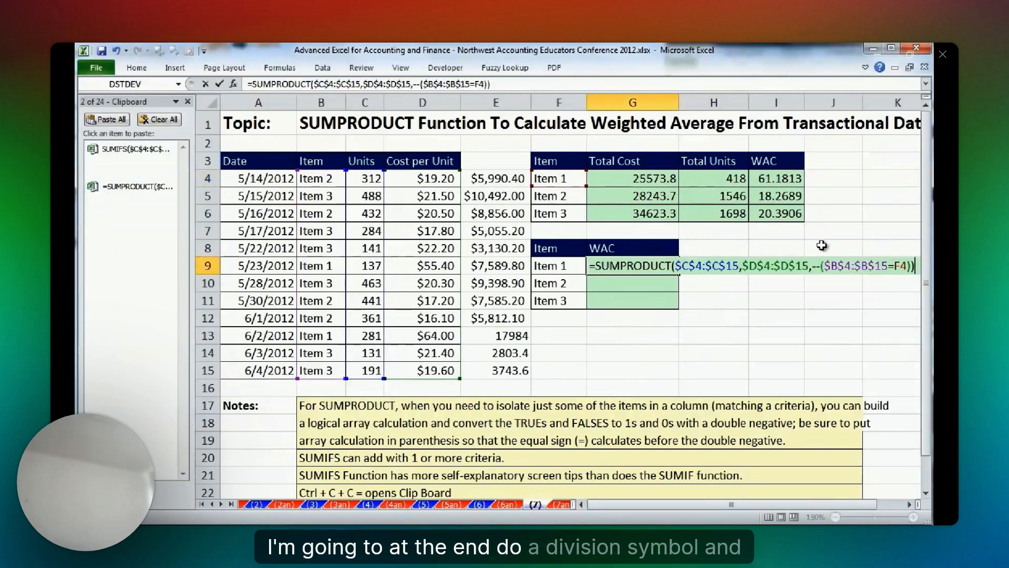
pyautogui.write('/')
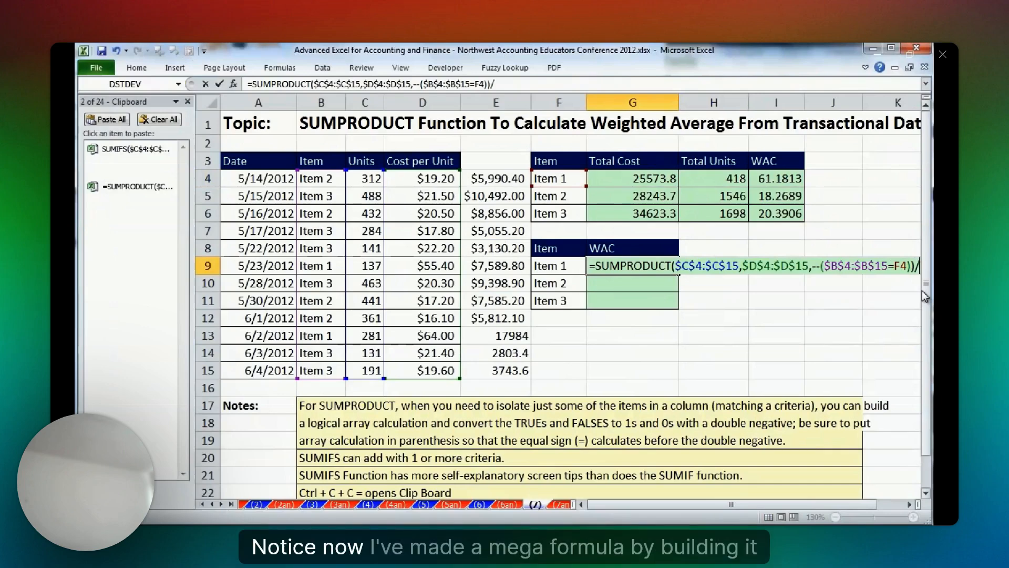
pyautogui.hotkey('ctrl', 'v')
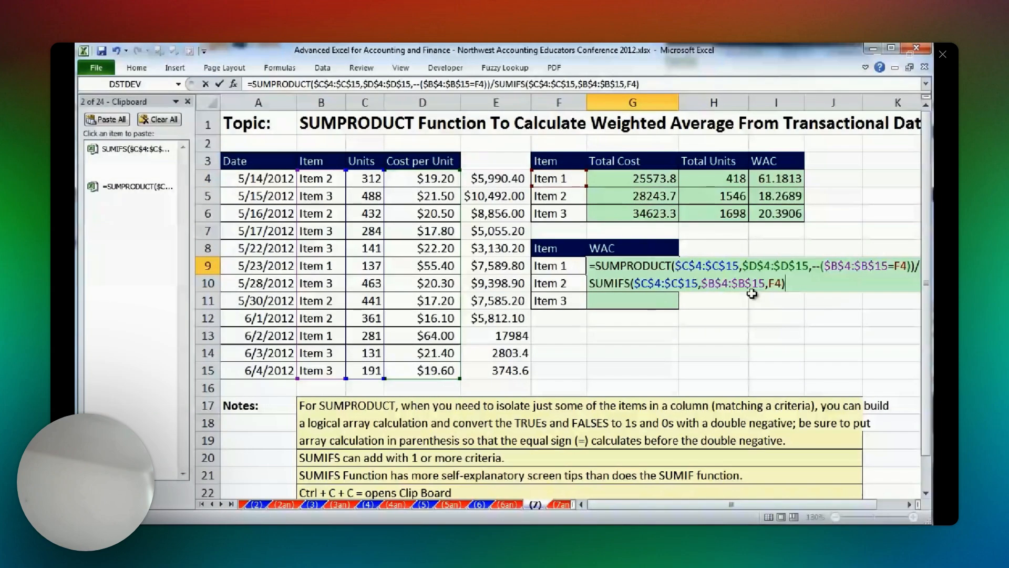
pyautogui.hotkey('ctrl', 'Return')
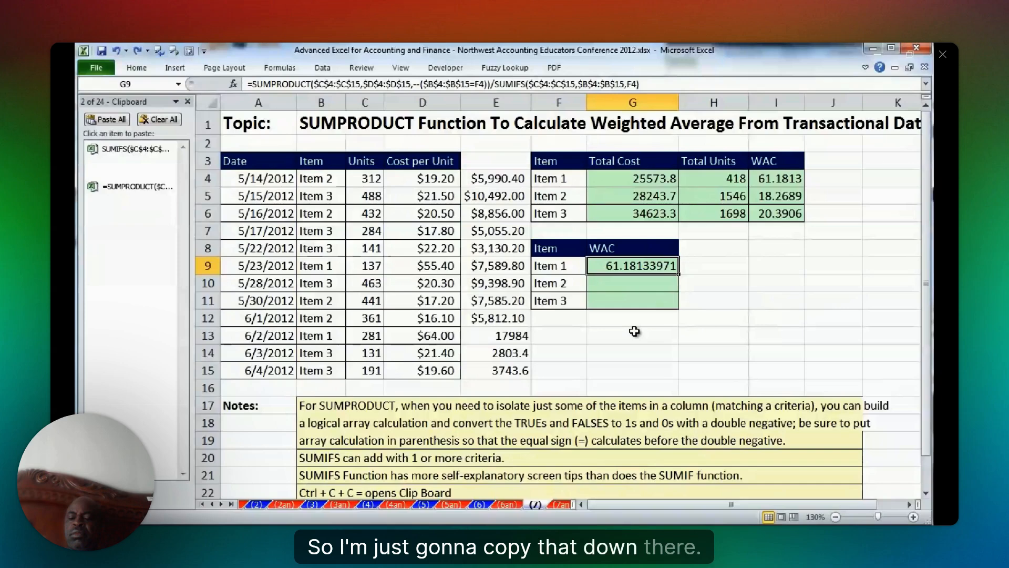
pyautogui.moveTo(677, 274); pyautogui.dragTo(679, 308)
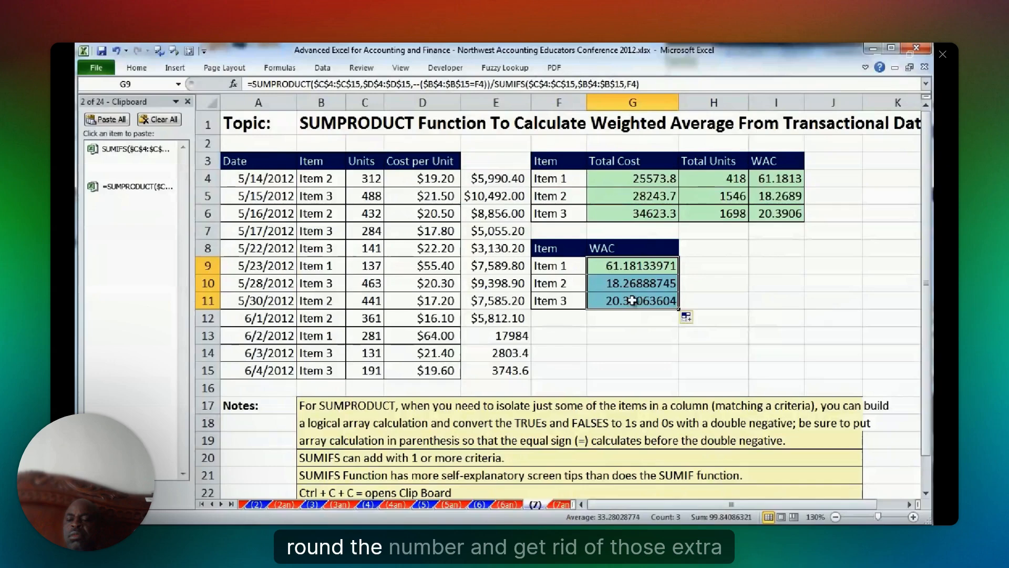
# Wrap the G9 formula in ROUND with 2 digits, fill it down to G11, and check the formula in G9.
pyautogui.doubleClick(590, 268)
pyautogui.write('ROUND(')
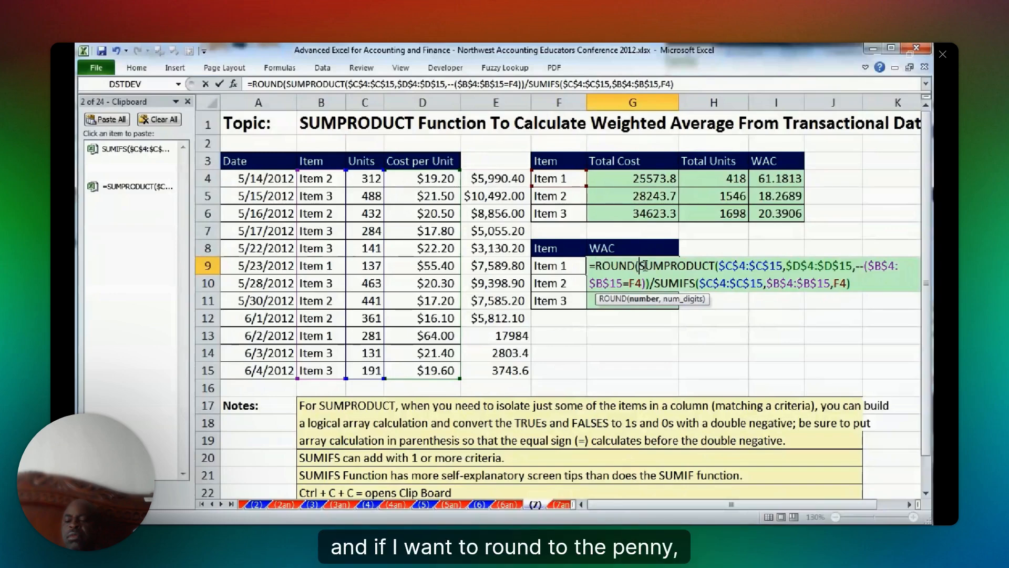
pyautogui.press('End')
pyautogui.write(',')
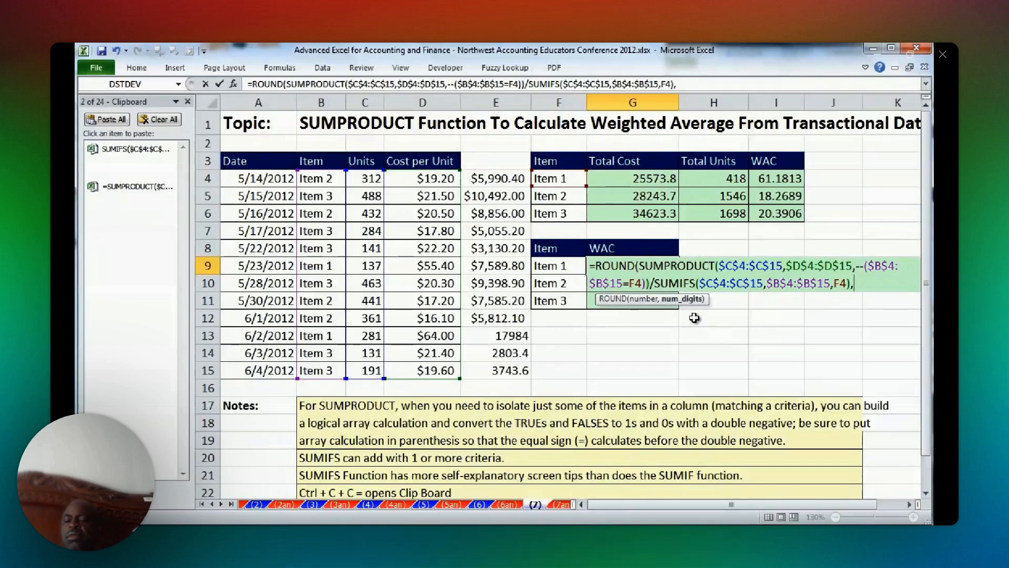
pyautogui.write('2)')
pyautogui.hotkey('ctrl', 'Return')
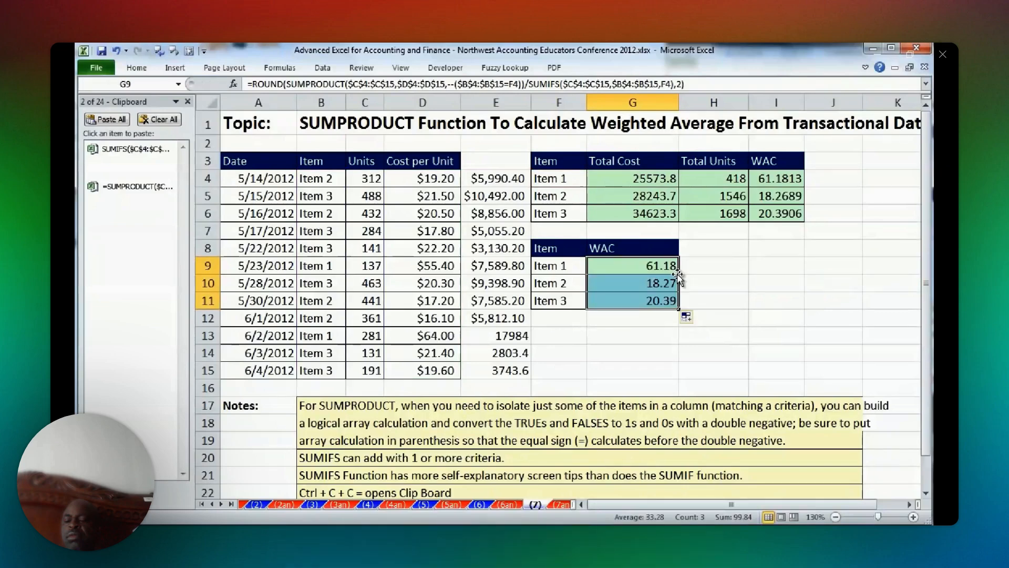
pyautogui.doubleClick(637, 268)
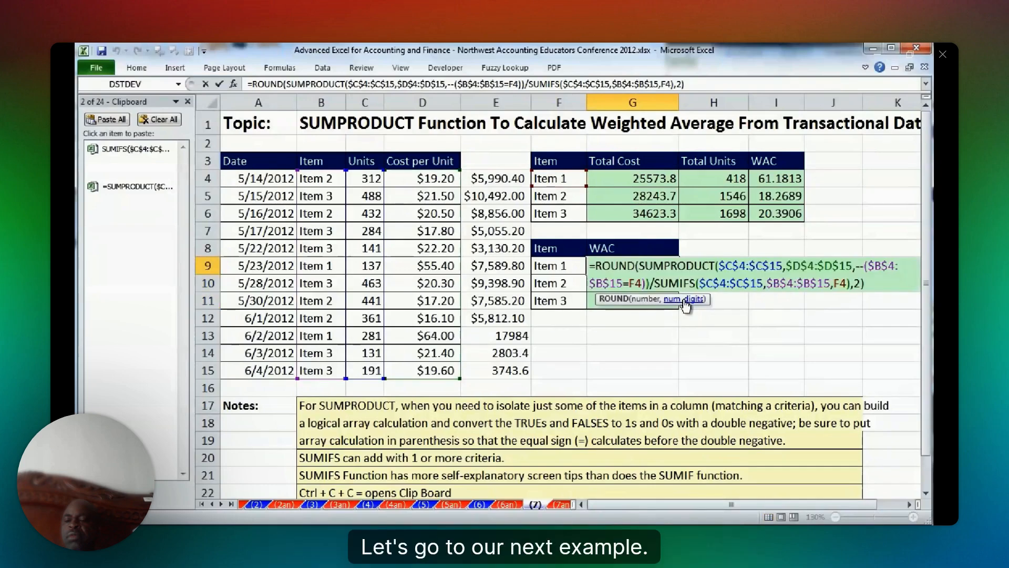
pyautogui.press('Escape')
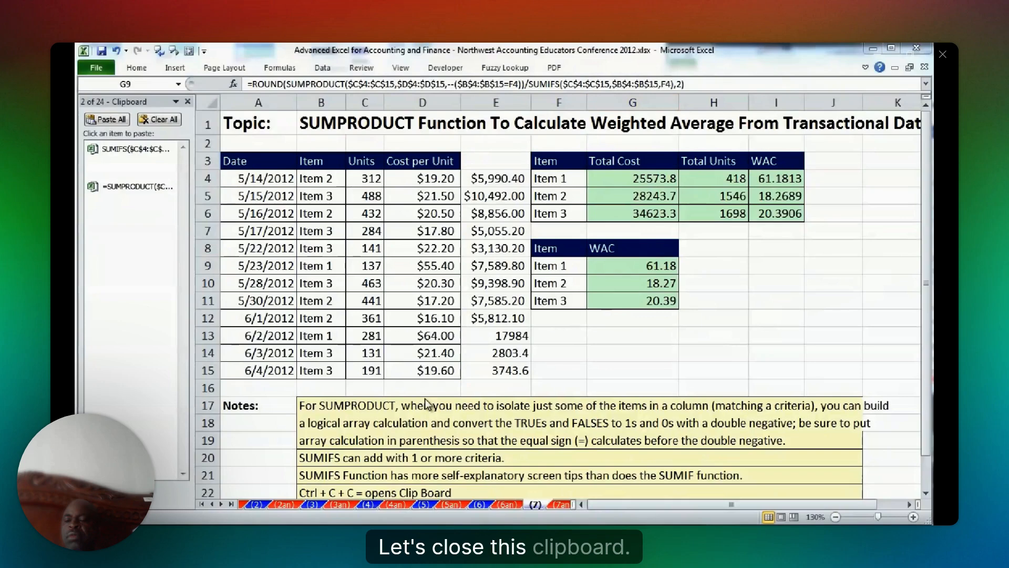
# Close the Office Clipboard and switch to the VLOOKUP Basics sheet (8).
pyautogui.click(187, 102)
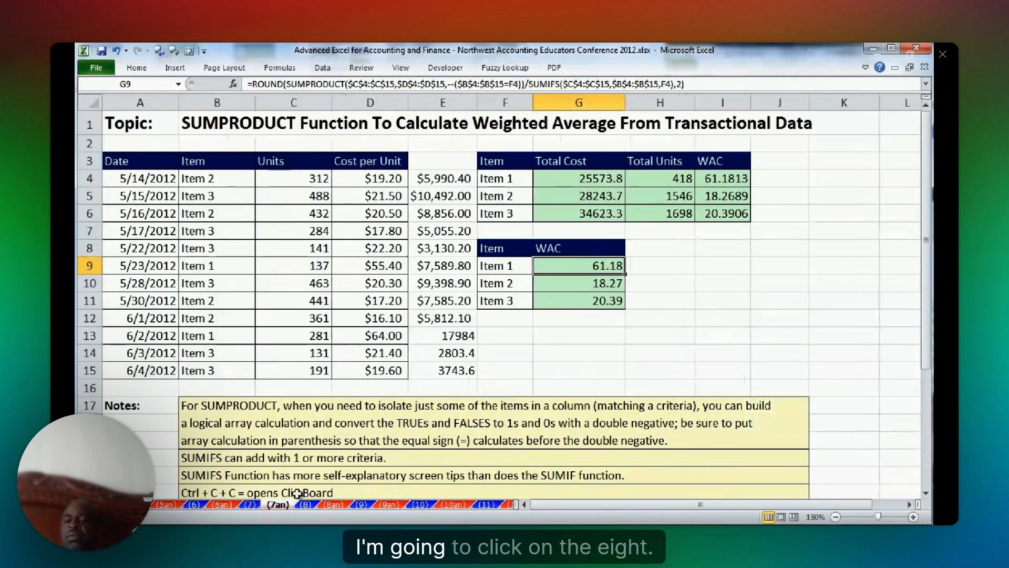
pyautogui.click(304, 504)
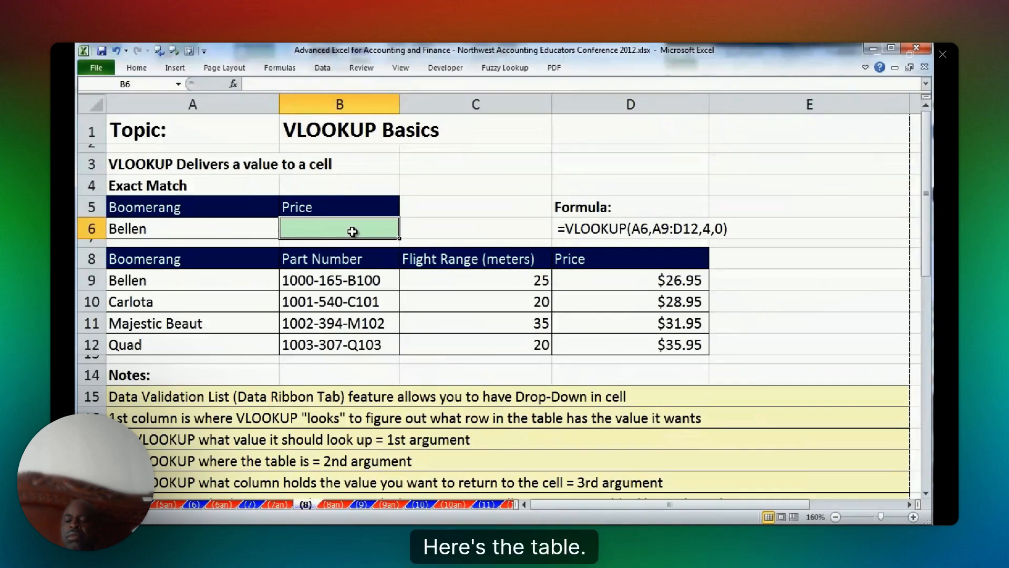
# Highlight the lookup value in A6 and the boomerang table A9:D12, and clear the trial price from B6.
pyautogui.click(213, 229)
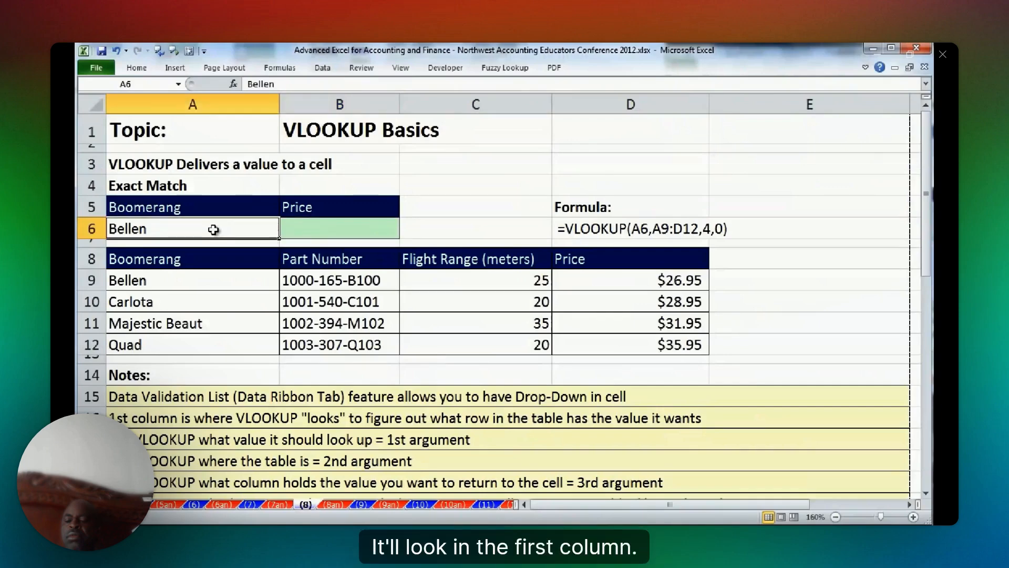
pyautogui.click(161, 281)
pyautogui.hotkey('ctrl', 'shift', 'Right')
pyautogui.hotkey('ctrl', 'shift', 'Down')
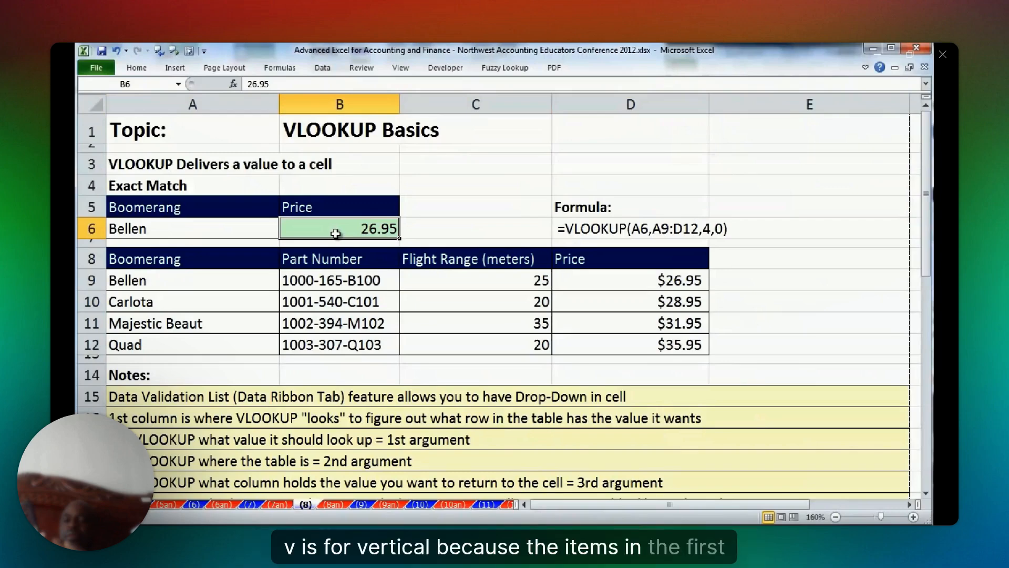
pyautogui.press('Delete')
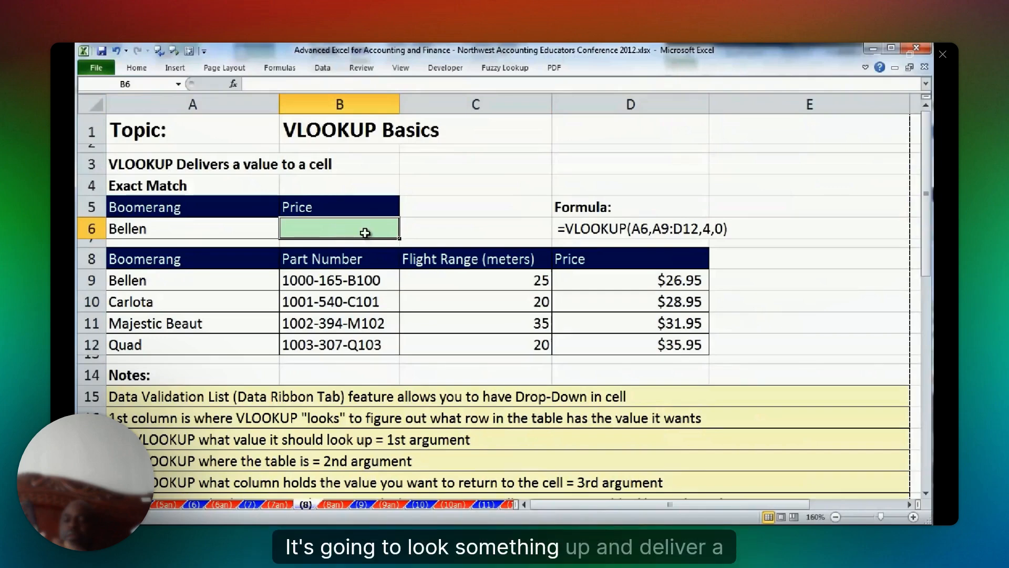
# Enter the exact-match price lookup =VLOOKUP(A6,A9:D12,4,0) in B6.
pyautogui.write('=vl')
pyautogui.press('Tab')
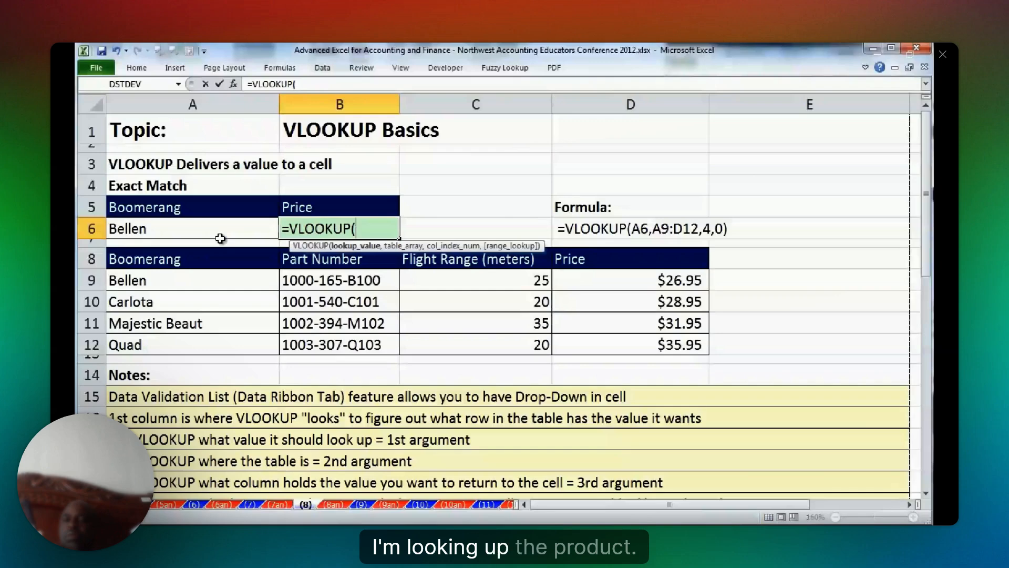
pyautogui.click(205, 230)
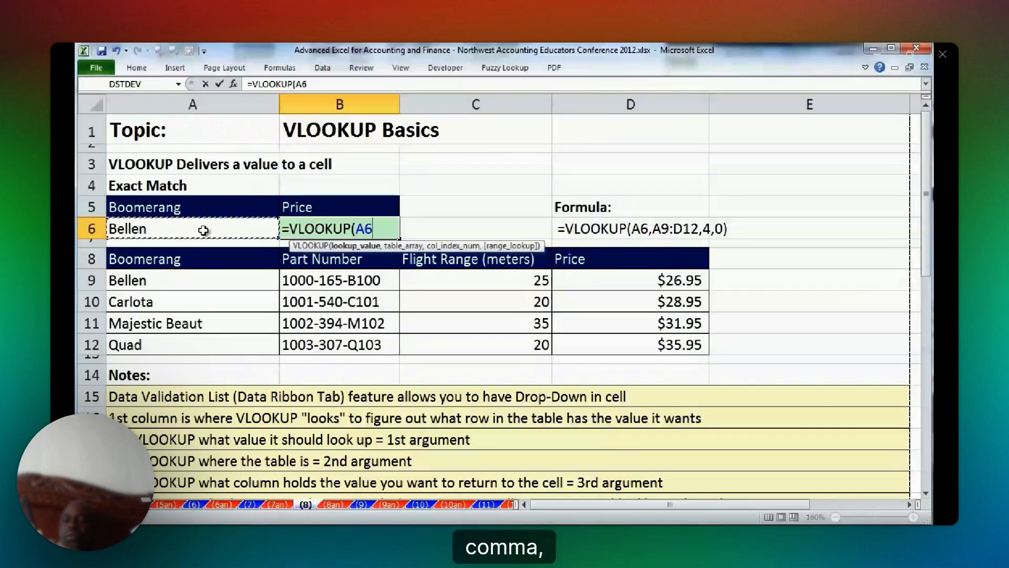
pyautogui.write(',')
pyautogui.click(240, 278)
pyautogui.hotkey('ctrl', 'shift', 'Down')
pyautogui.hotkey('ctrl', 'shift', 'Right')
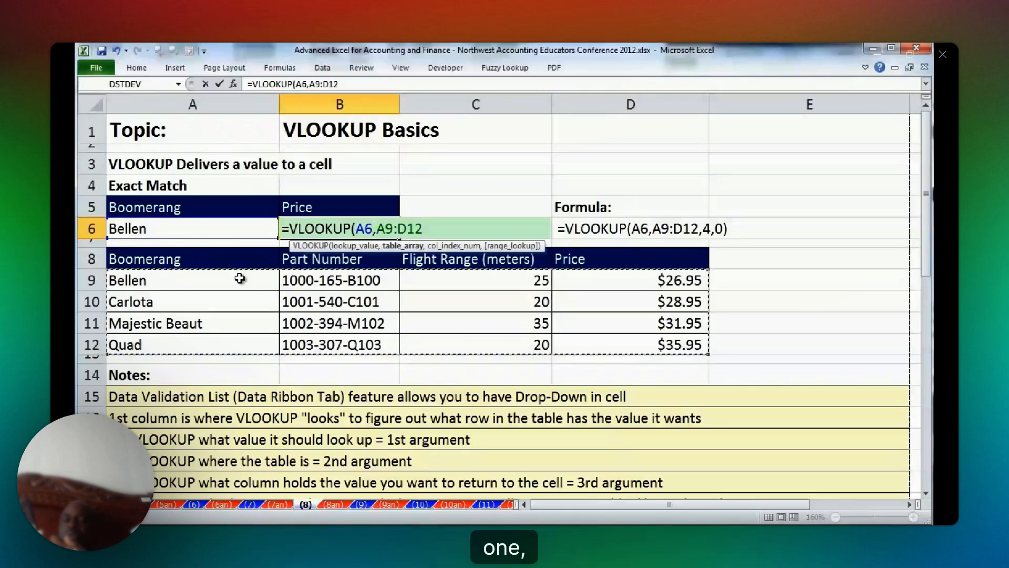
pyautogui.write(',')
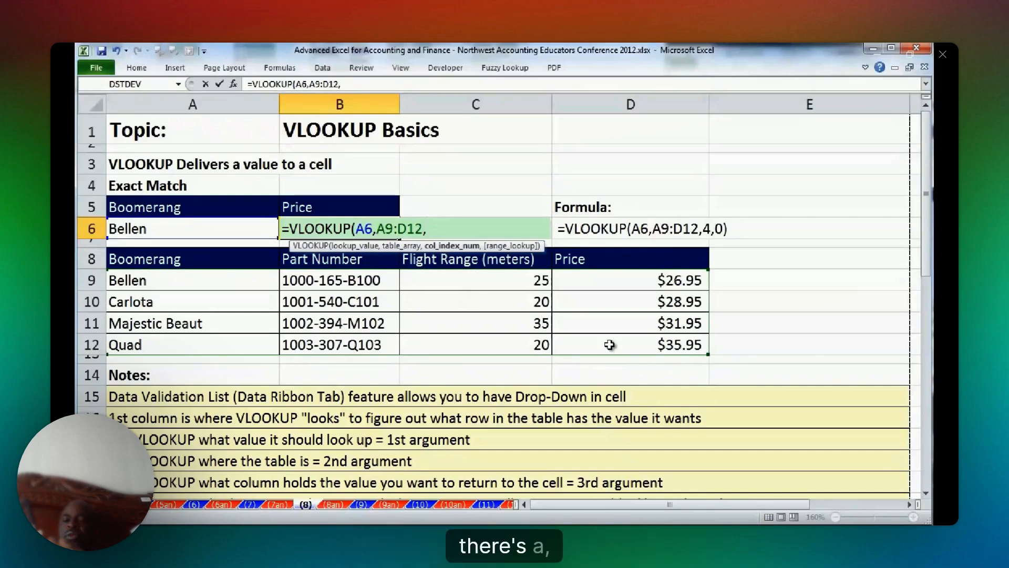
pyautogui.write('4,')
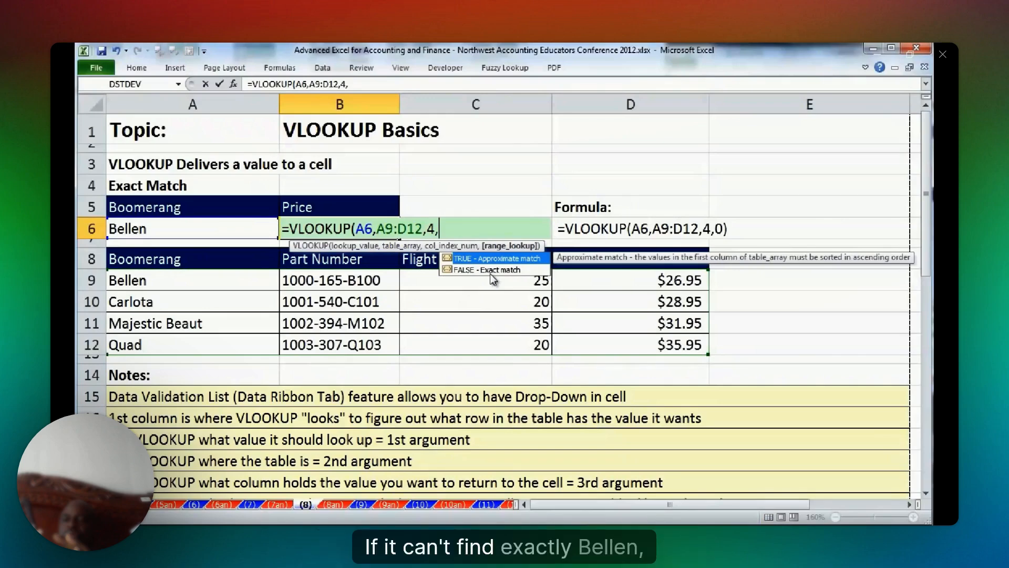
pyautogui.write('0')
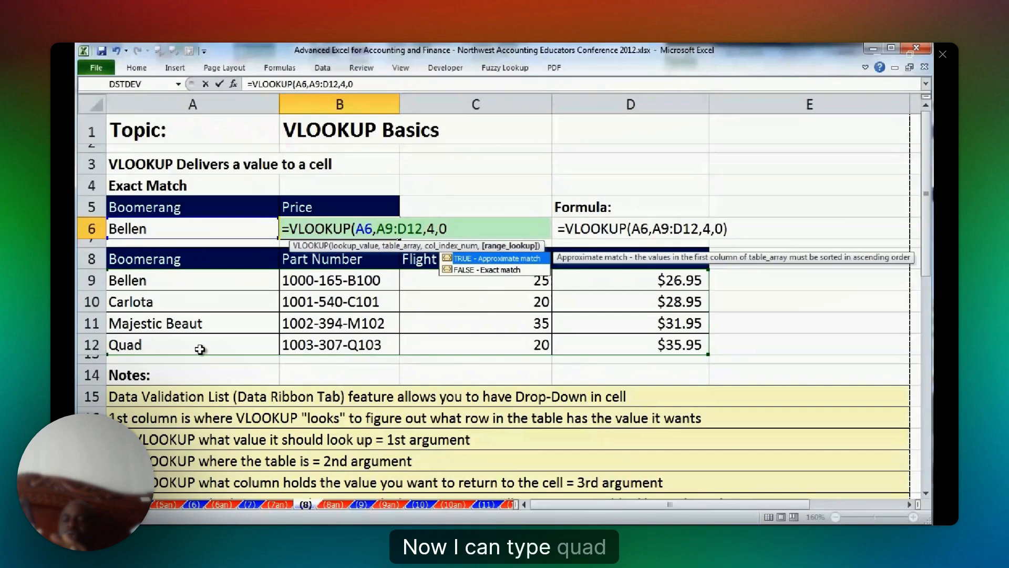
pyautogui.hotkey('ctrl', 'Return')
# Replace the boomerang name in A6 with Quad to test the price lookup.
pyautogui.press('Left')
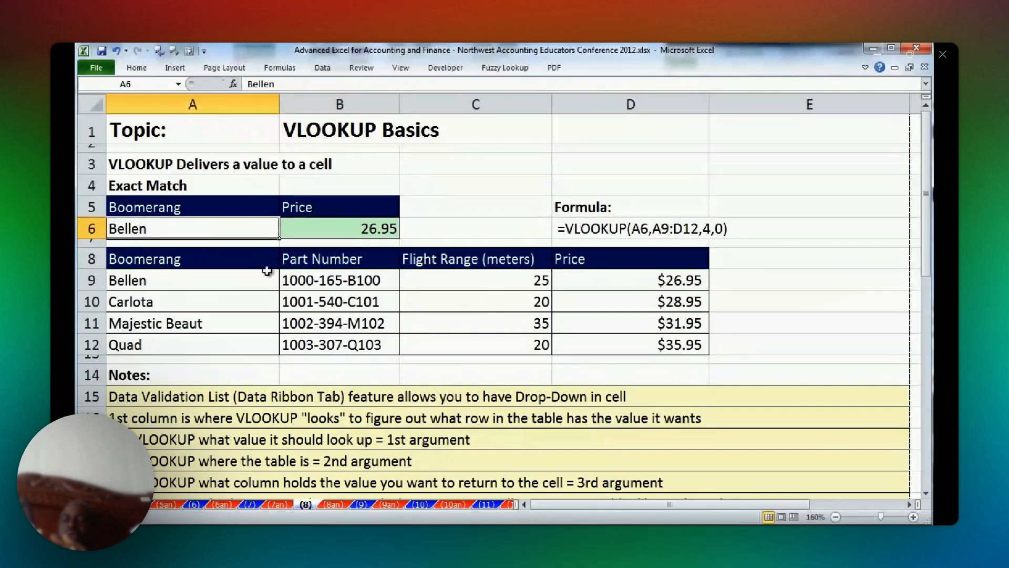
pyautogui.write('Quad')
pyautogui.hotkey('ctrl', 'Return')
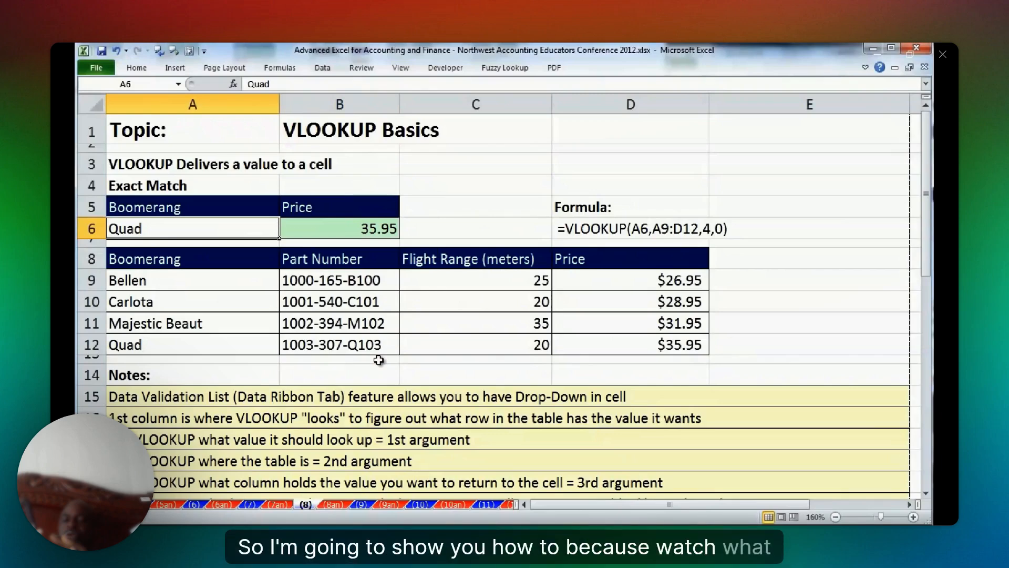
# Test the lookup by entering Quad with a trailing space in A6, inspect the entry, and re-enter Quad without the space.
pyautogui.write('Qua')
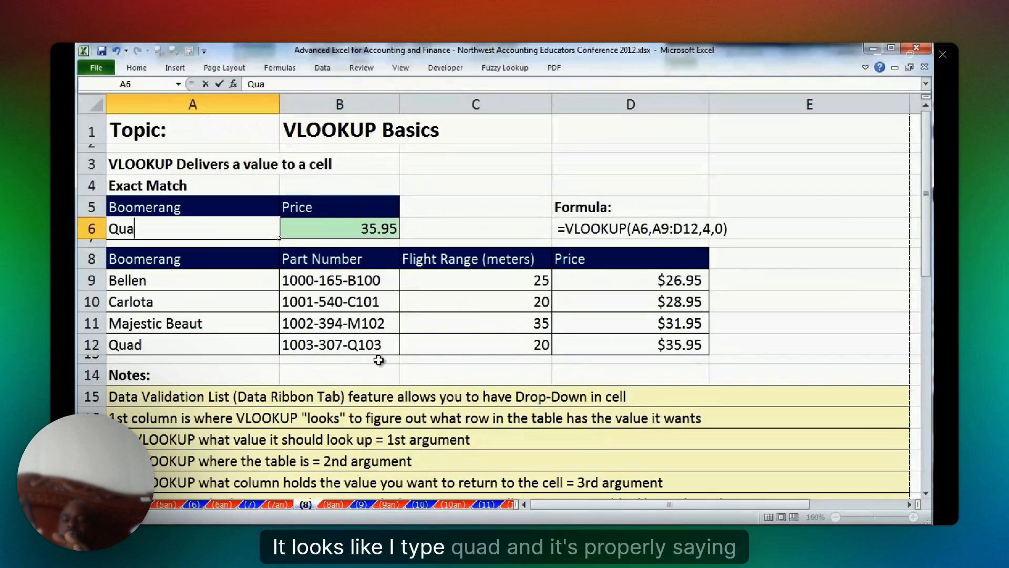
pyautogui.write('d')
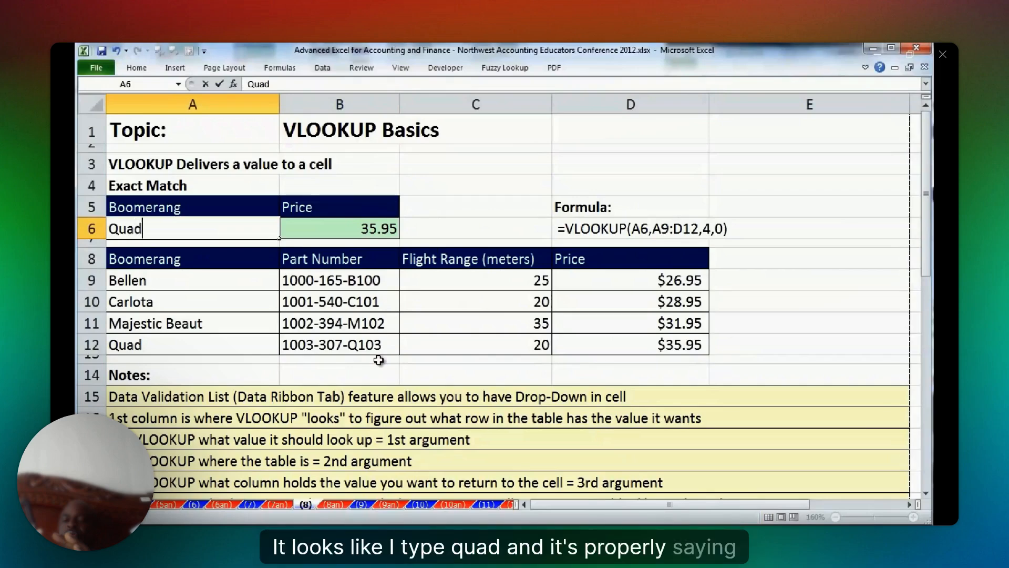
pyautogui.hotkey('ctrl', 'Return')
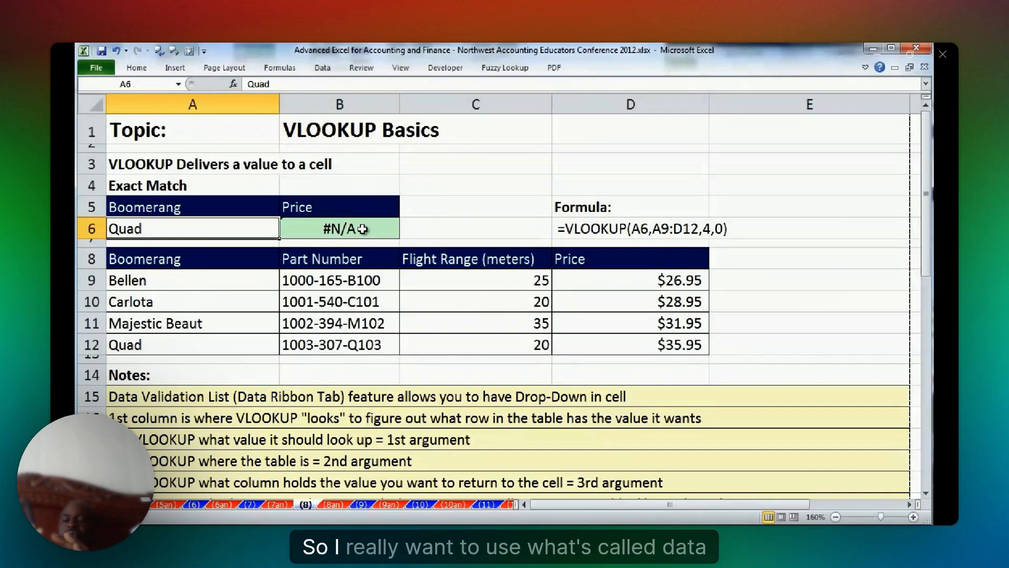
pyautogui.doubleClick(222, 228)
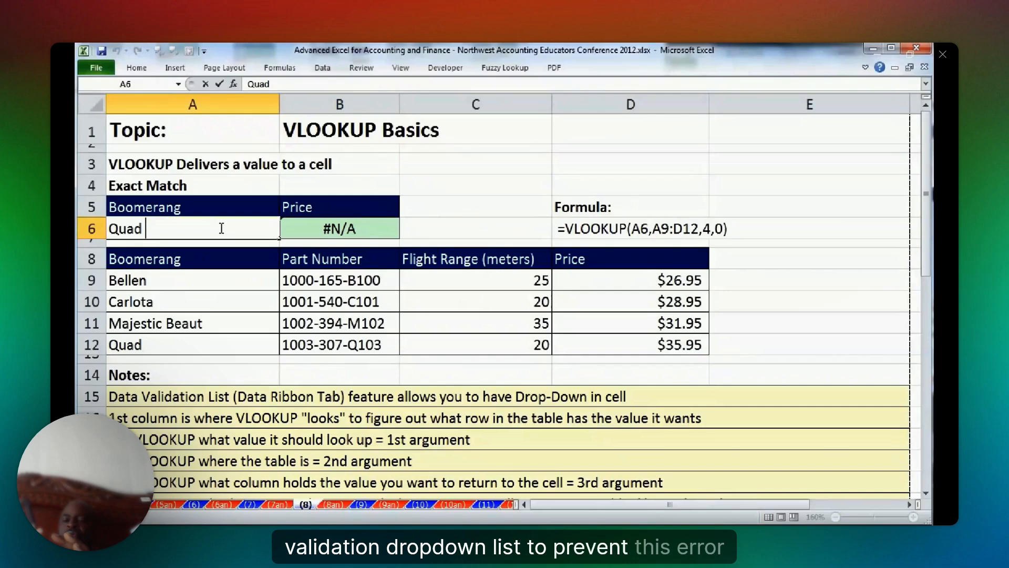
pyautogui.press('Escape')
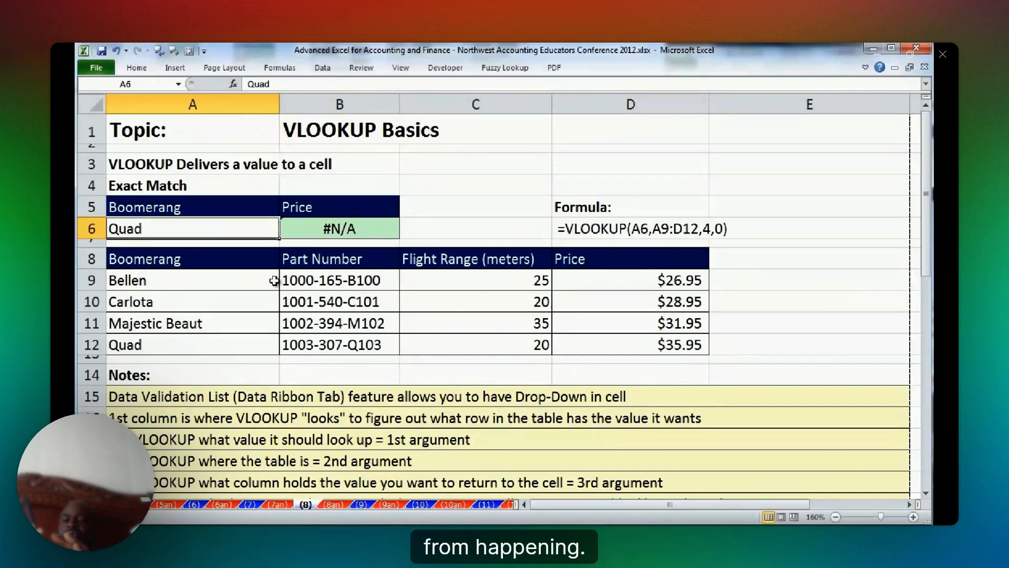
pyautogui.write('Q')
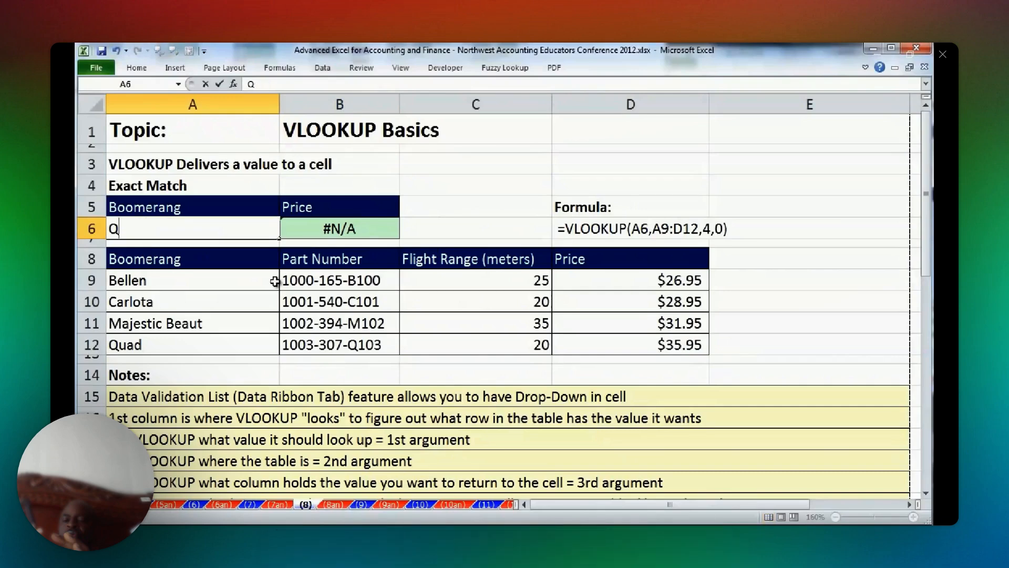
pyautogui.write('uad')
pyautogui.hotkey('ctrl', 'Return')
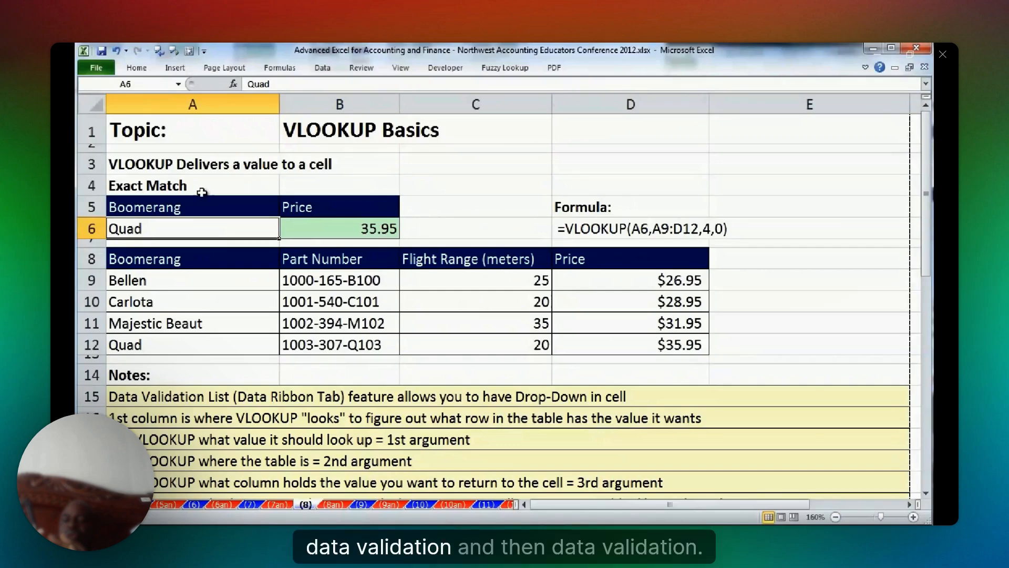
# Restrict A6 to an in-cell dropdown list with data validation, using source =$A$9:$A$12, and pick Carlota from it.
pyautogui.click(322, 67)
pyautogui.click(592, 108)
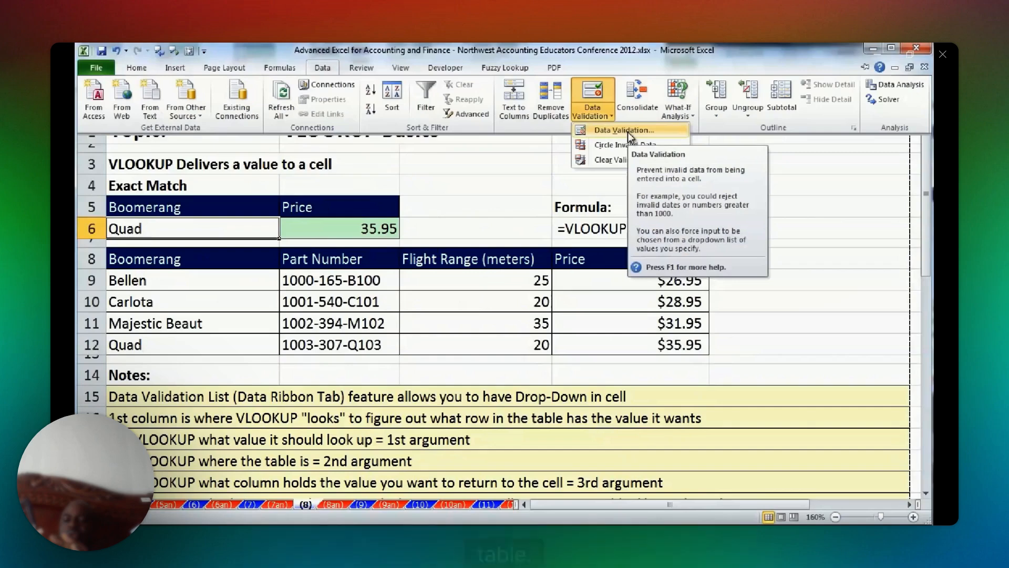
pyautogui.click(628, 132)
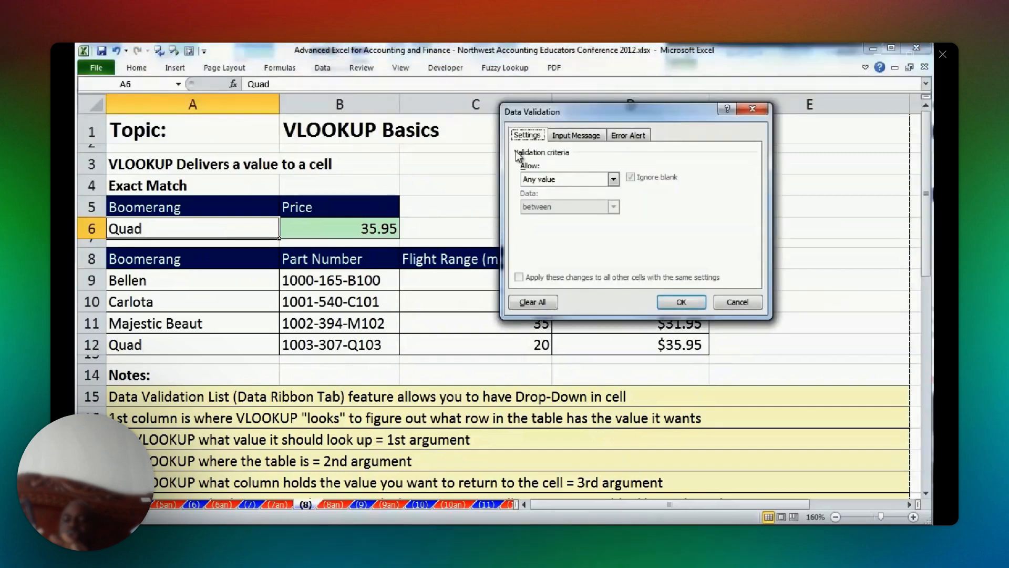
pyautogui.click(613, 180)
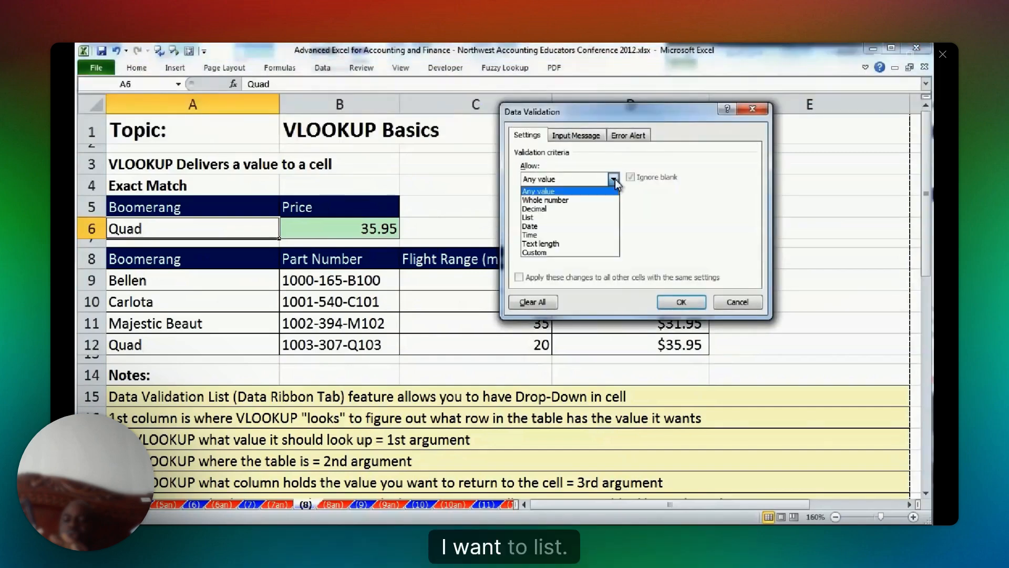
pyautogui.click(594, 217)
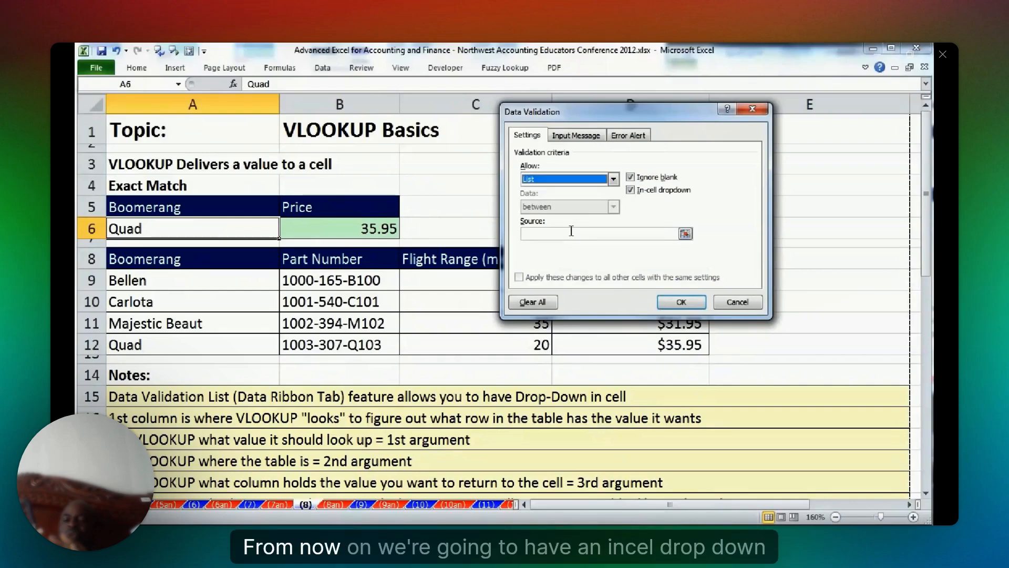
pyautogui.click(571, 231)
pyautogui.click(276, 287)
pyautogui.hotkey('ctrl', 'shift', 'Down')
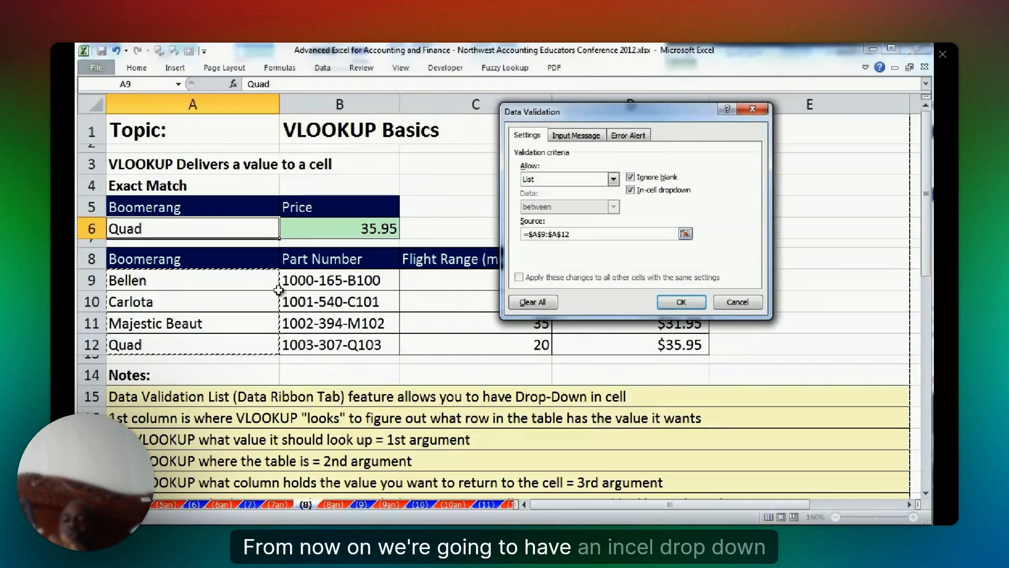
pyautogui.click(686, 300)
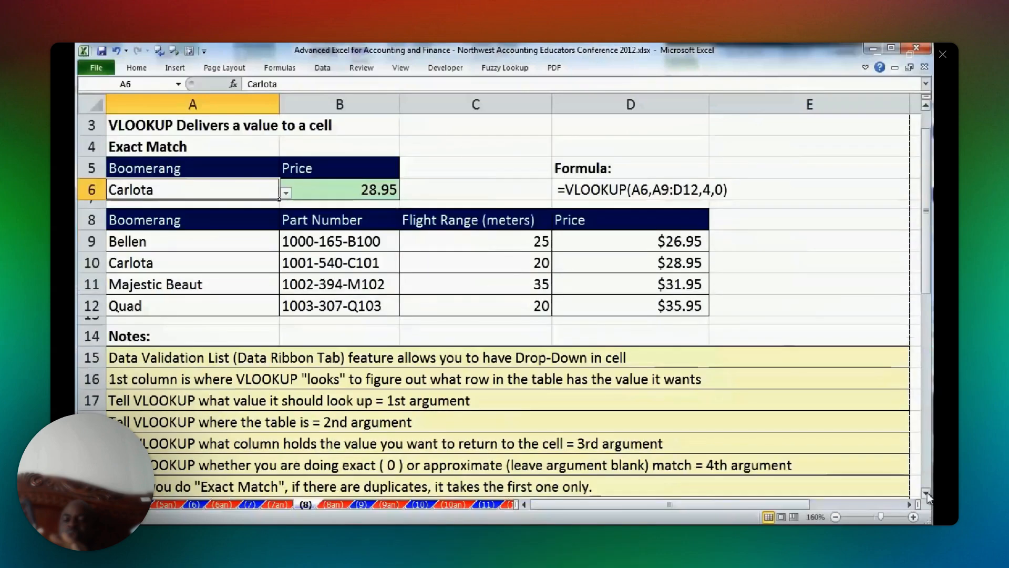
# In the Approximate Match section, highlight the helper column A28:A33 and the sales amounts B29:B33.
pyautogui.scroll(-4, 927, 493)
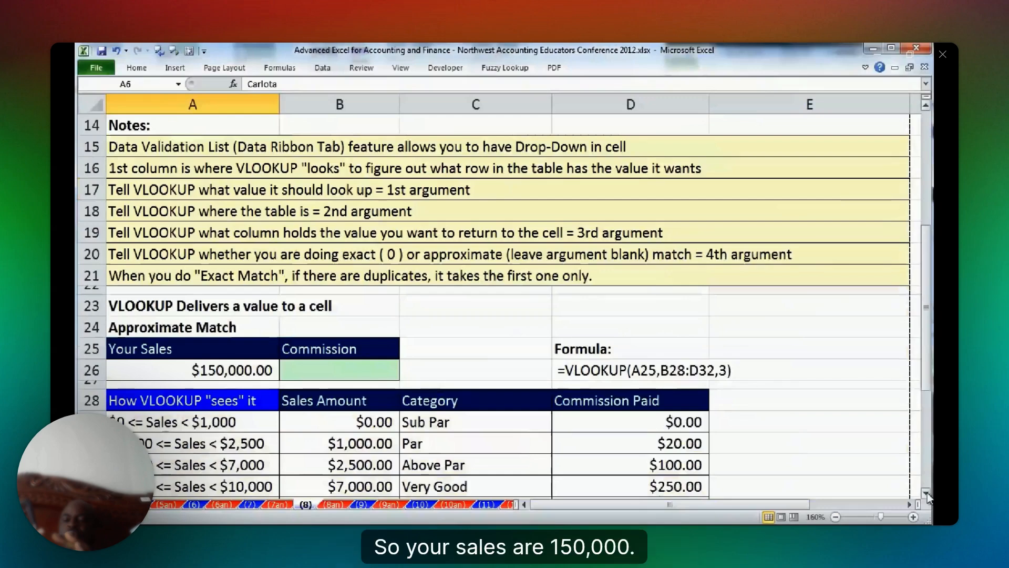
pyautogui.scroll(-3, 927, 493)
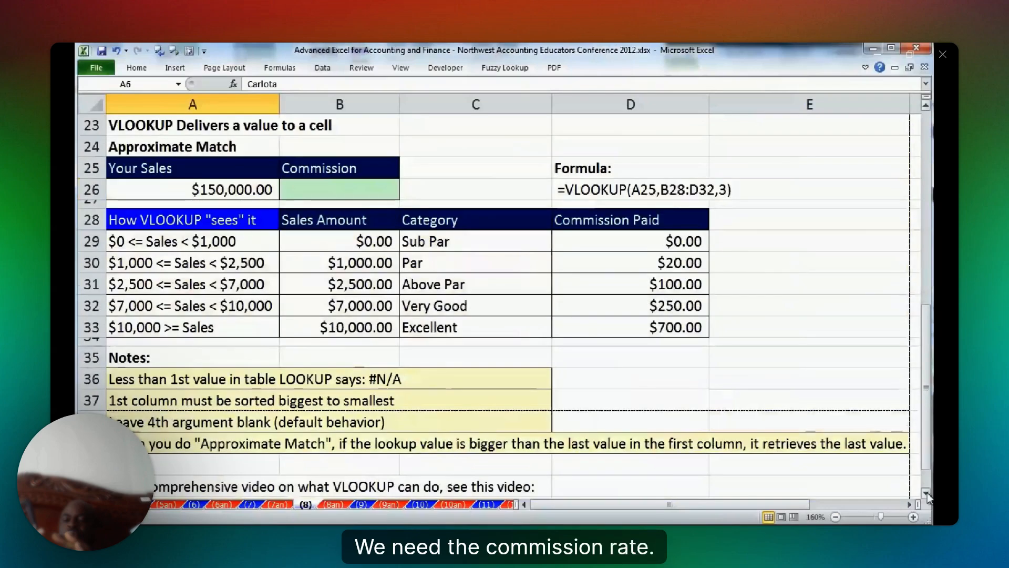
pyautogui.click(342, 191)
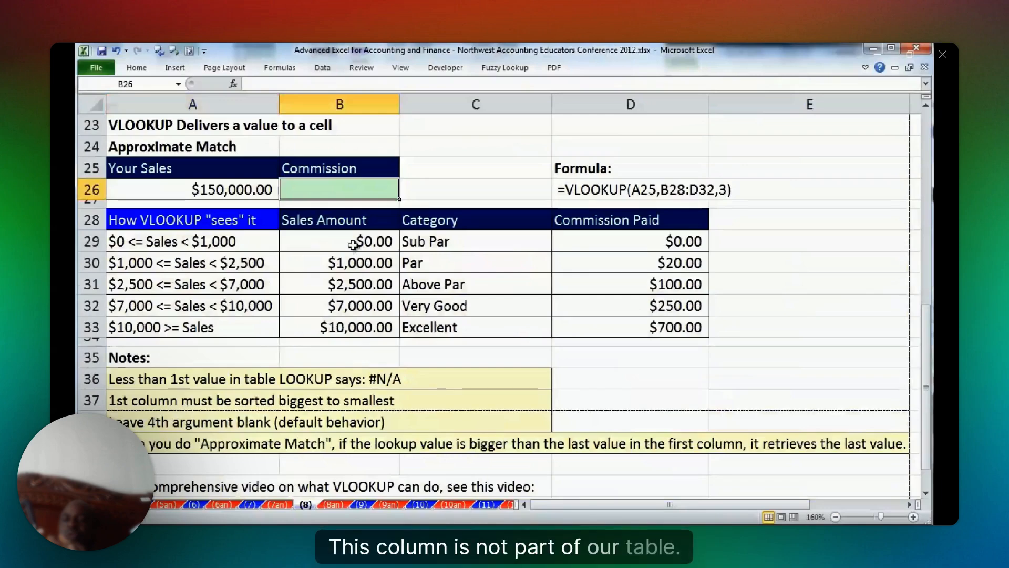
pyautogui.moveTo(222, 219); pyautogui.dragTo(247, 337)
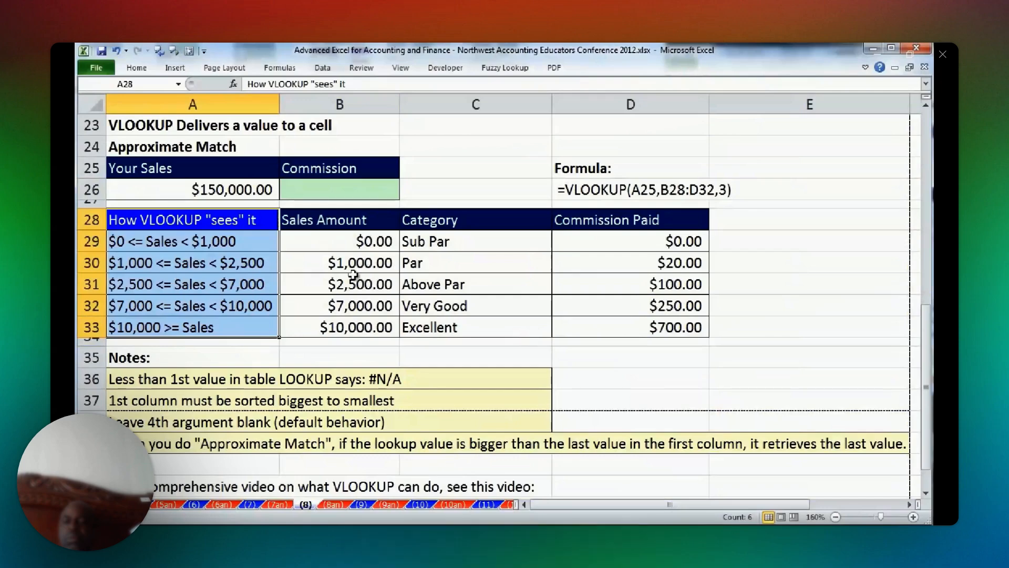
pyautogui.moveTo(357, 241); pyautogui.dragTo(380, 331)
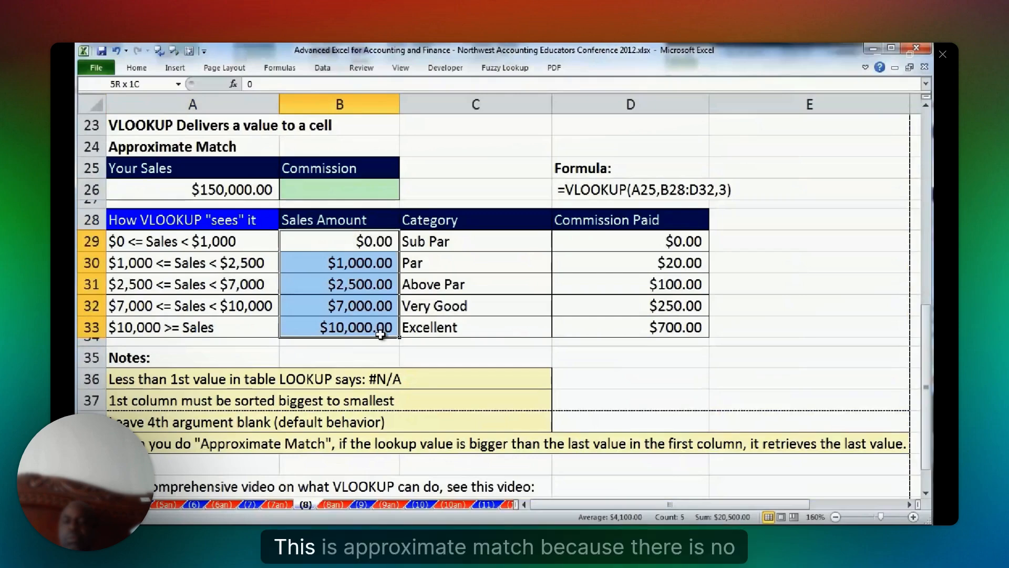
# Set the Your Sales value in A26 to 1500.
pyautogui.click(231, 187)
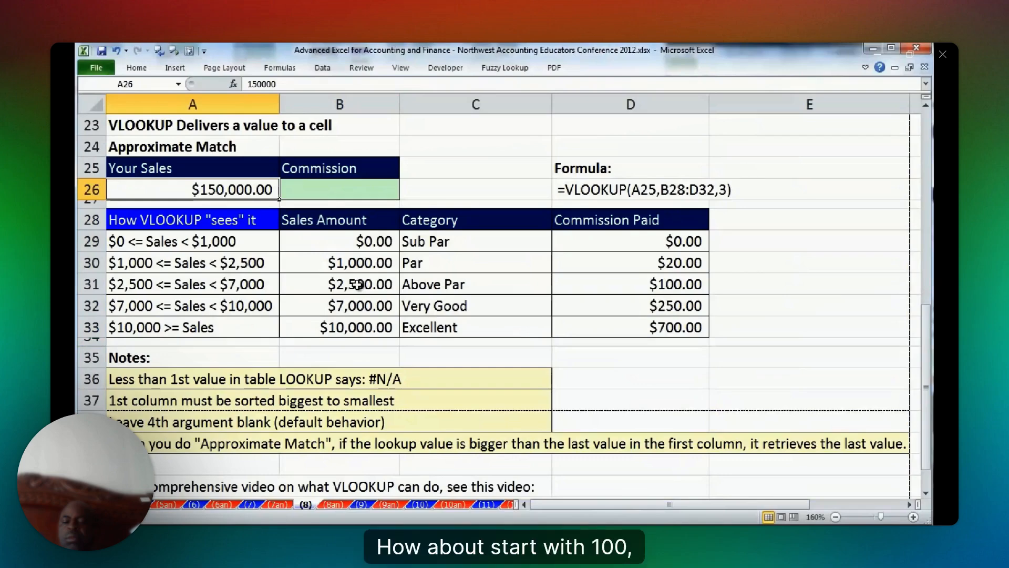
pyautogui.write('1500')
pyautogui.press('Return')
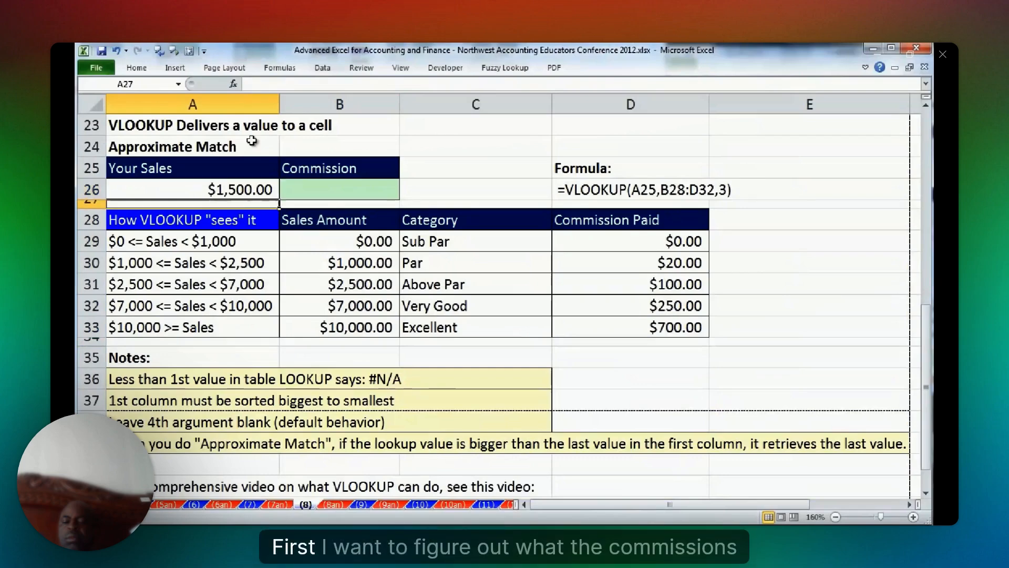
# Highlight the matching commission row B30:D30 for the sales in A26, and clear the trial commission of 20 from B26.
pyautogui.click(304, 185)
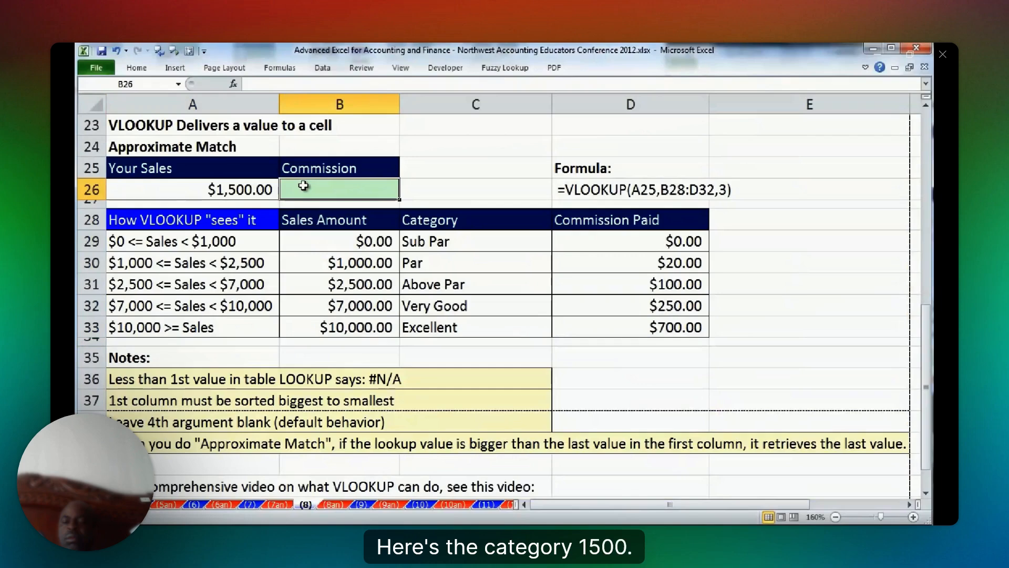
pyautogui.click(265, 185)
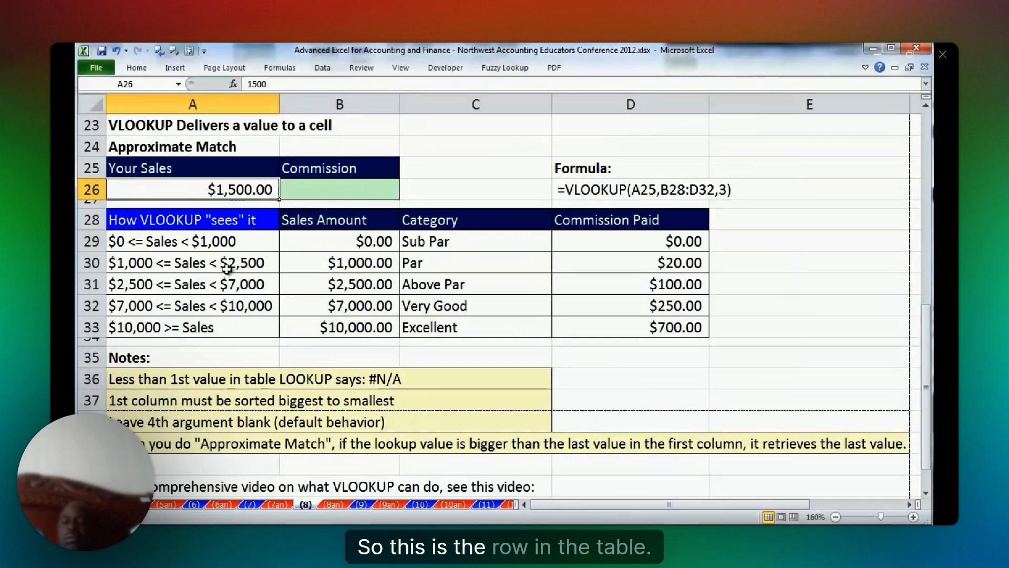
pyautogui.moveTo(292, 263); pyautogui.dragTo(599, 269)
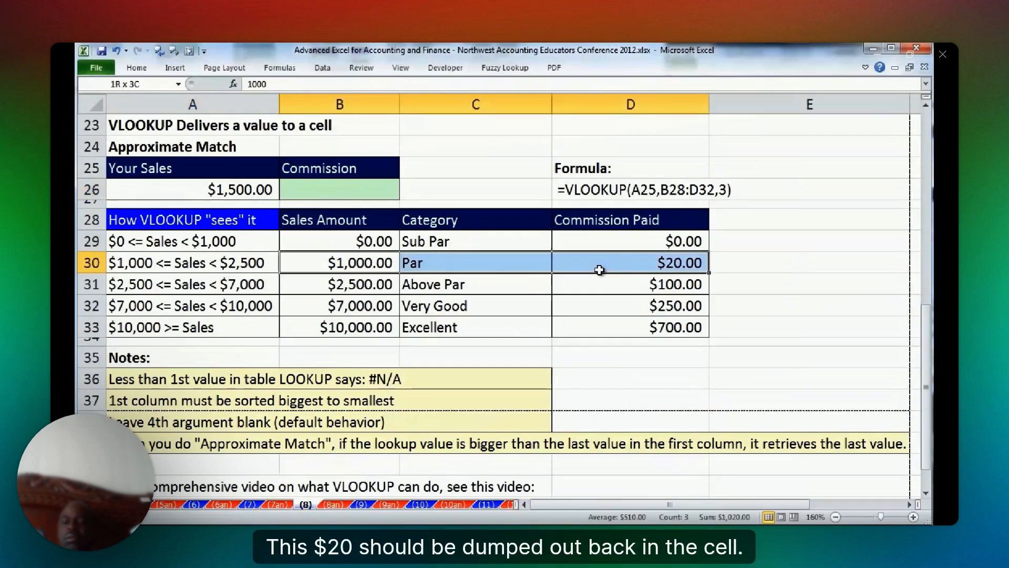
pyautogui.click(659, 266)
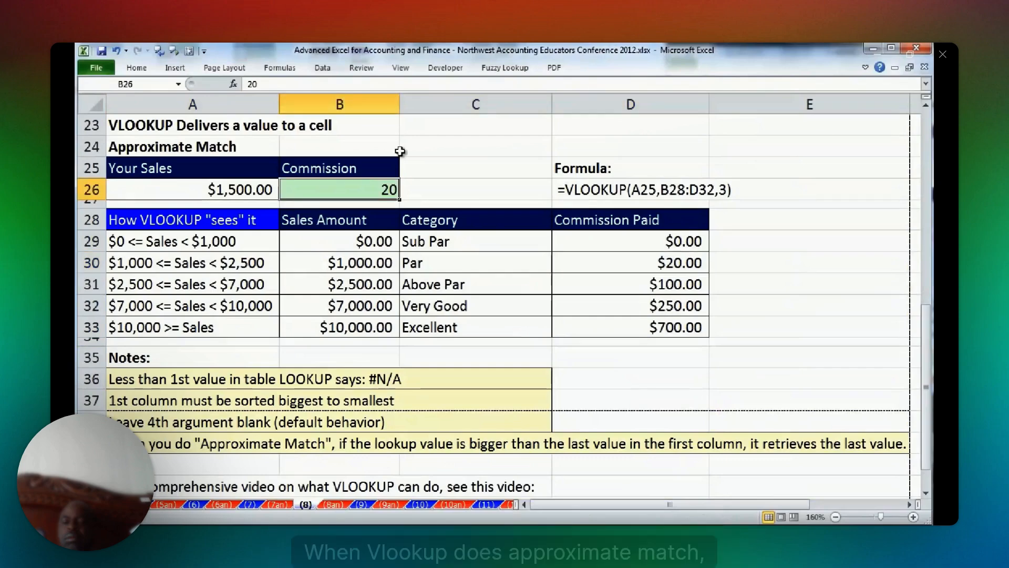
pyautogui.press('Delete')
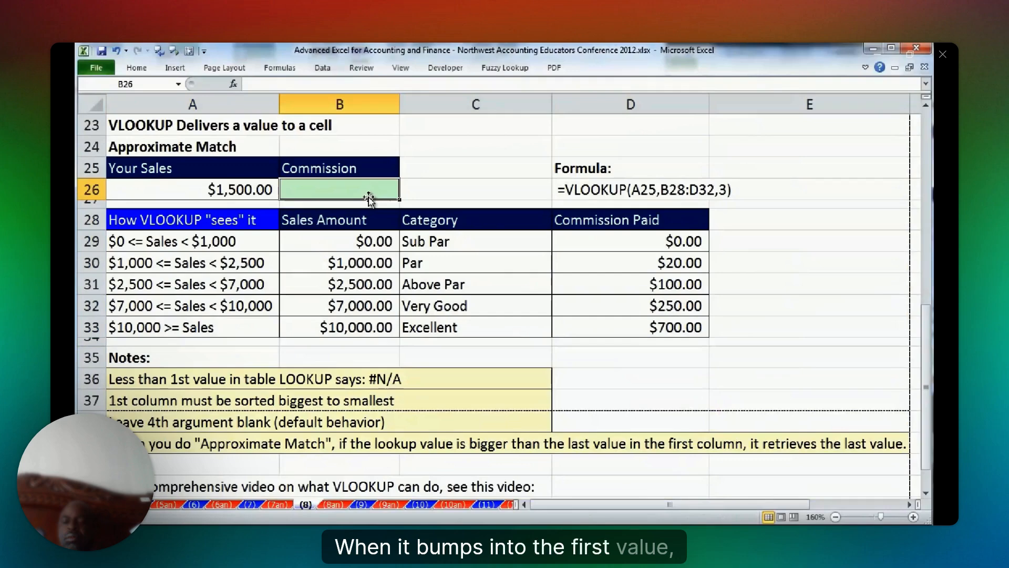
pyautogui.click(337, 265)
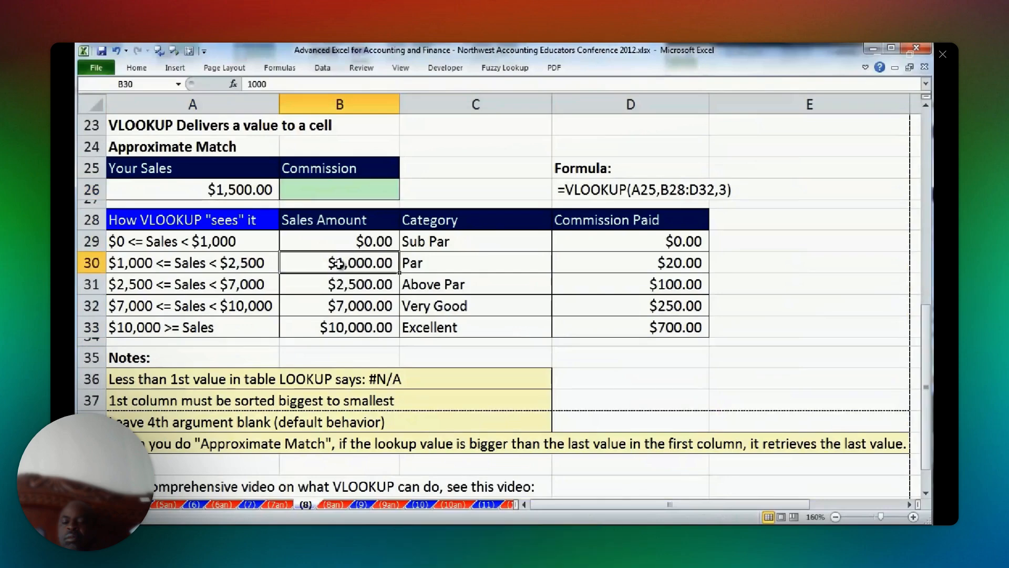
pyautogui.click(340, 189)
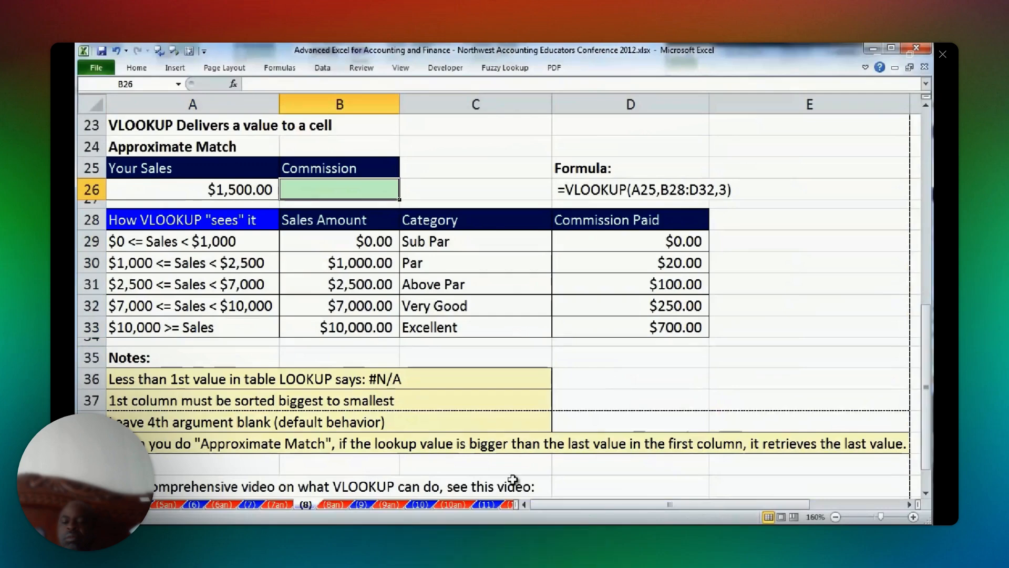
# Enter the approximate-match commission formula =VLOOKUP(A26,B29:D33,3) in B26.
pyautogui.scroll(1, 513, 480)
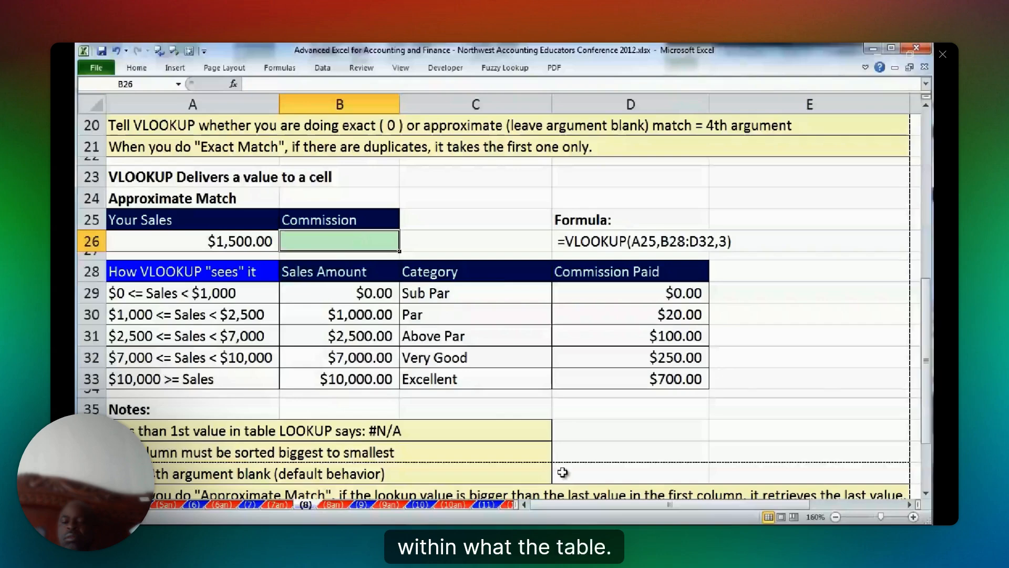
pyautogui.write('=VLOOKUP(A26,')
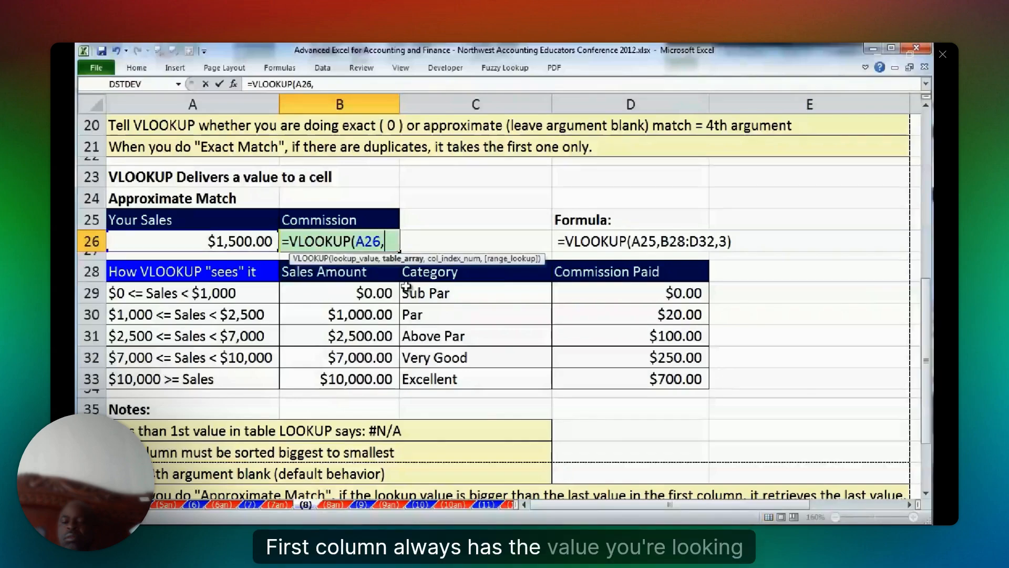
pyautogui.moveTo(389, 293); pyautogui.dragTo(631, 378)
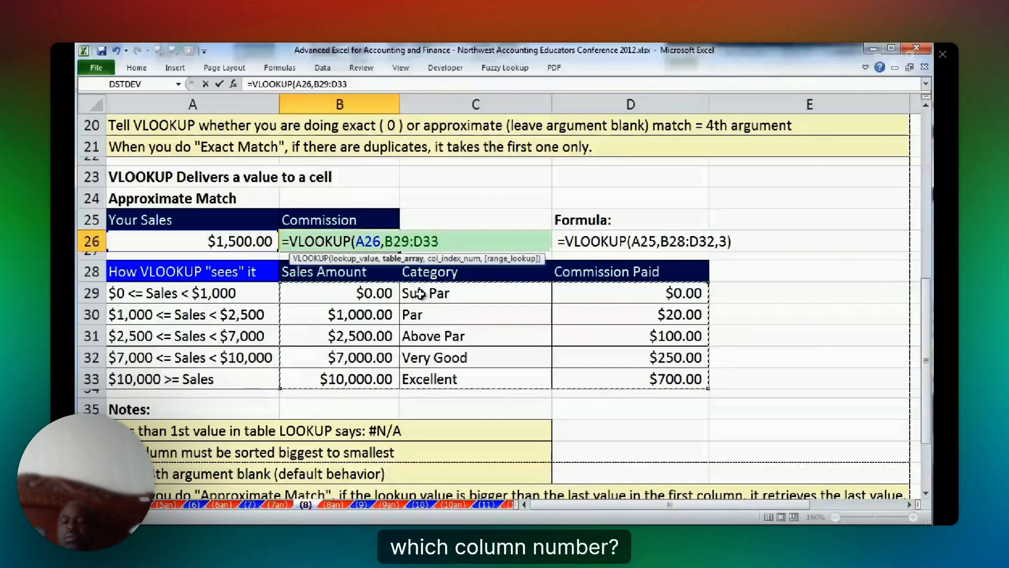
pyautogui.write(',3')
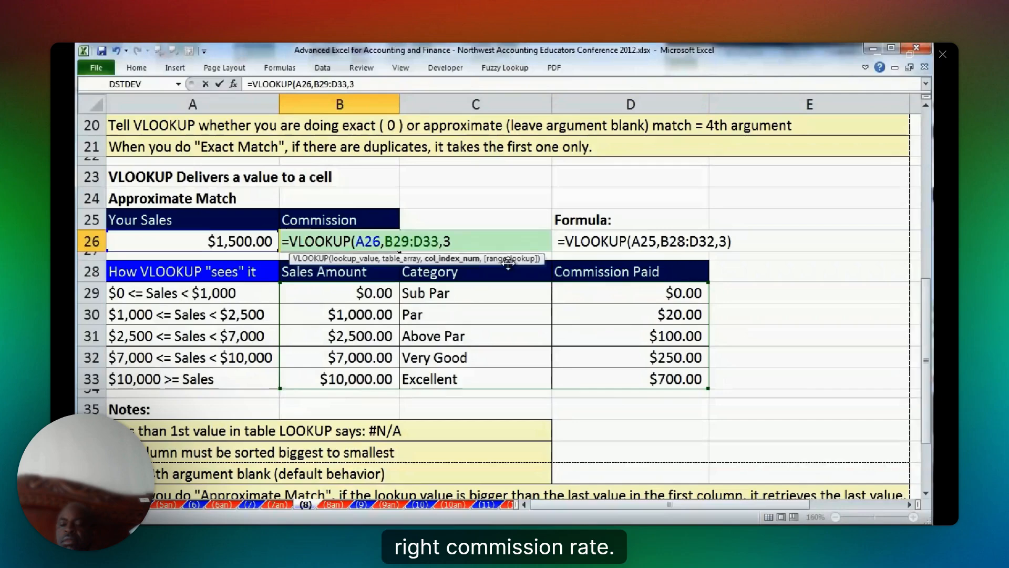
pyautogui.hotkey('ctrl', 'Return')
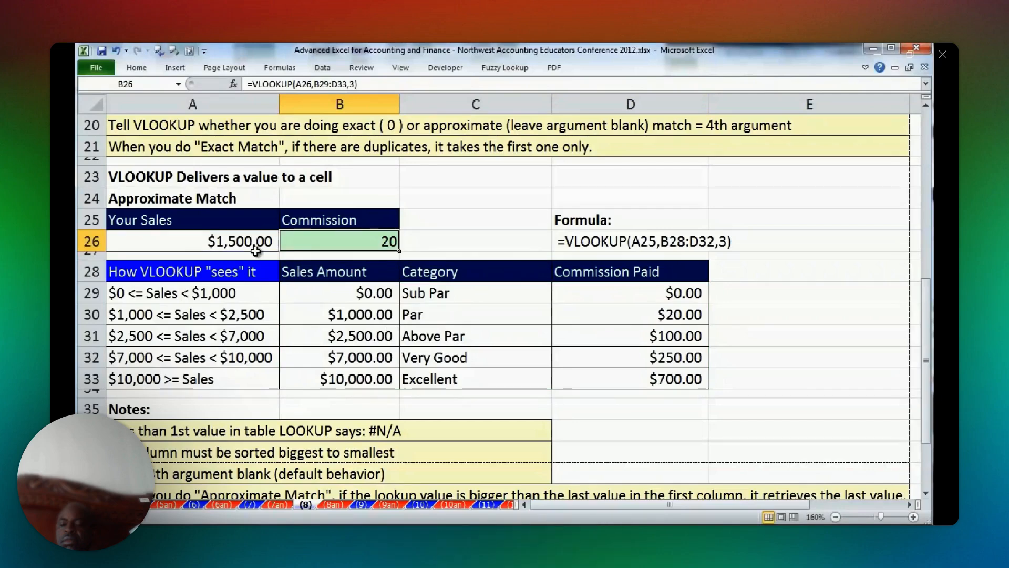
# Test the commission lookup by setting Your Sales in A26 to 7500 and then to -50.
pyautogui.click(238, 241)
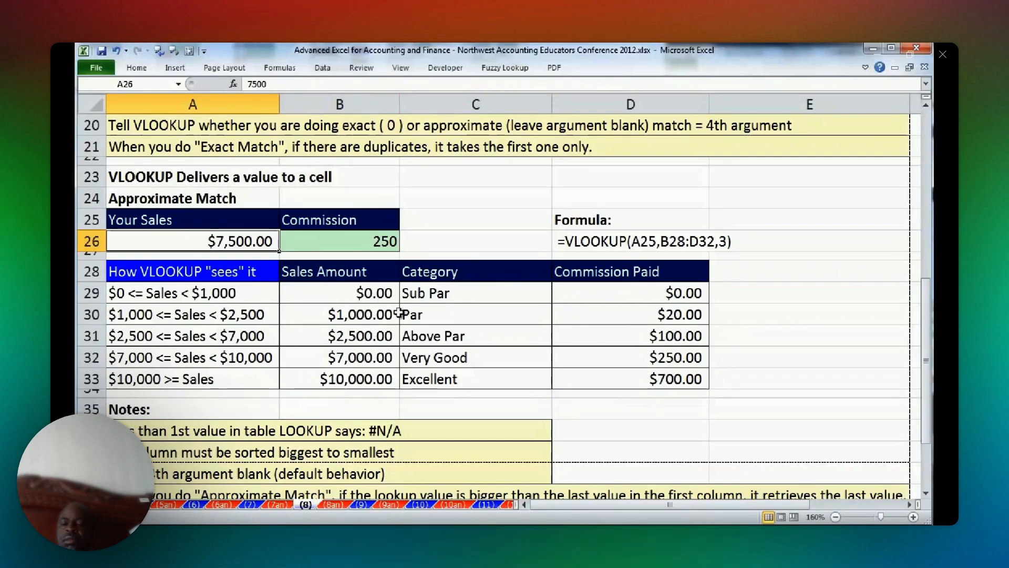
pyautogui.write('-')
pyautogui.press('Escape')
pyautogui.write('-50')
pyautogui.hotkey('ctrl', 'Return')
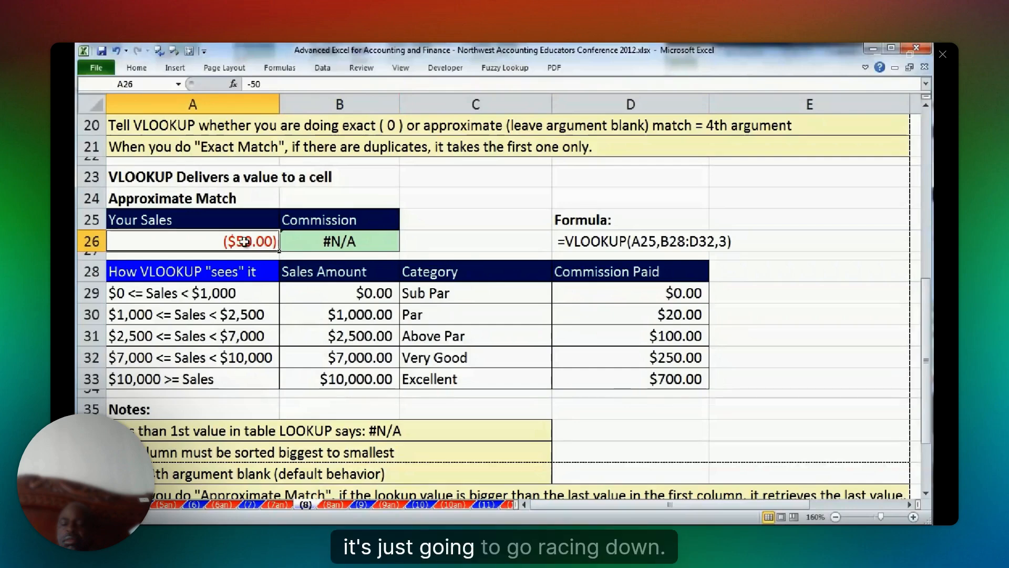
# Set the Your Sales value in A26 to 150000.
pyautogui.write('1')
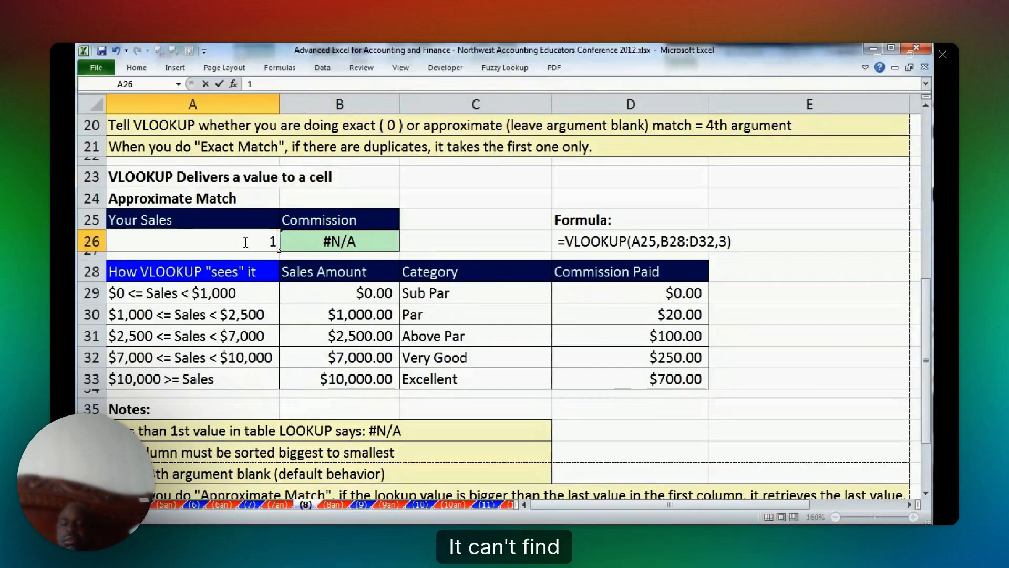
pyautogui.write('50000')
pyautogui.hotkey('ctrl', 'Return')
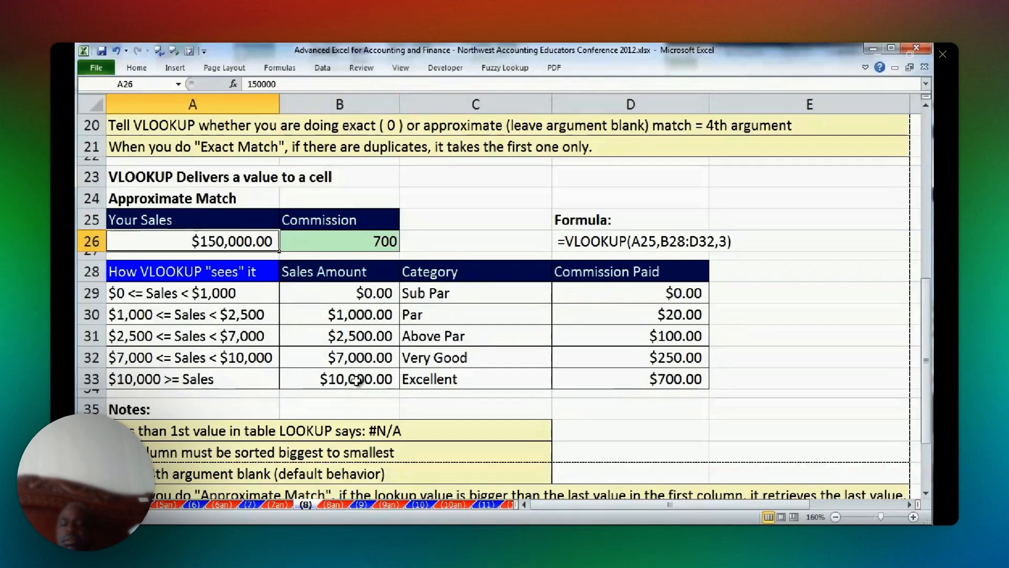
# On sheet (9), try an Income of 450 in B3, and then set it to 2900.
pyautogui.scroll(5, 129, 196)
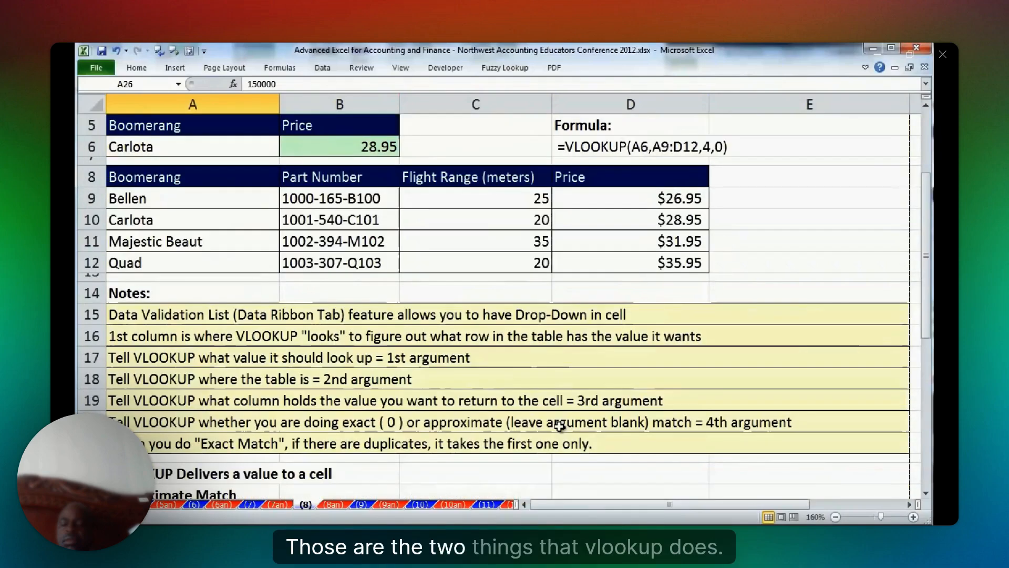
pyautogui.scroll(2, 128, 196)
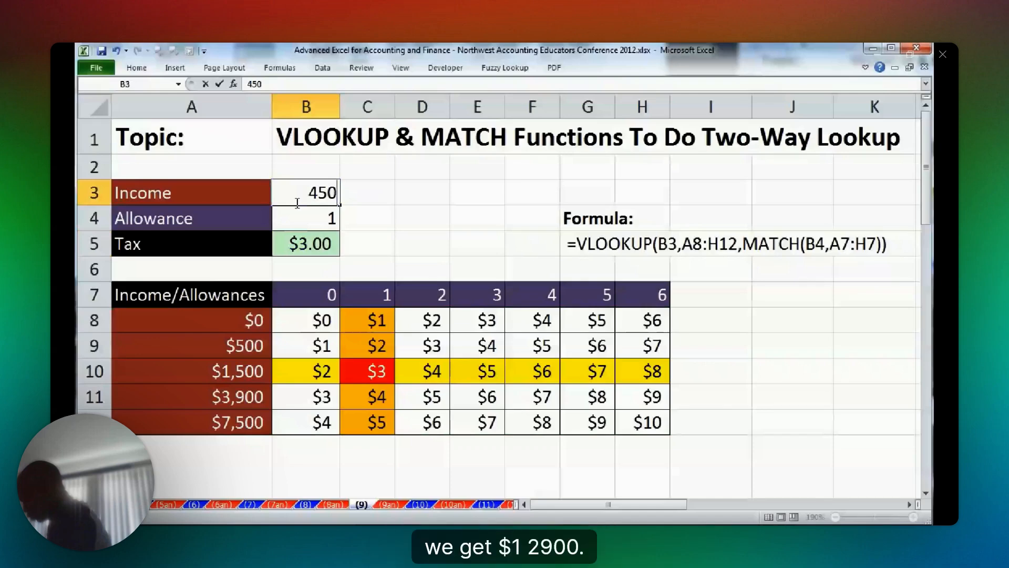
pyautogui.hotkey('ctrl', 'Return')
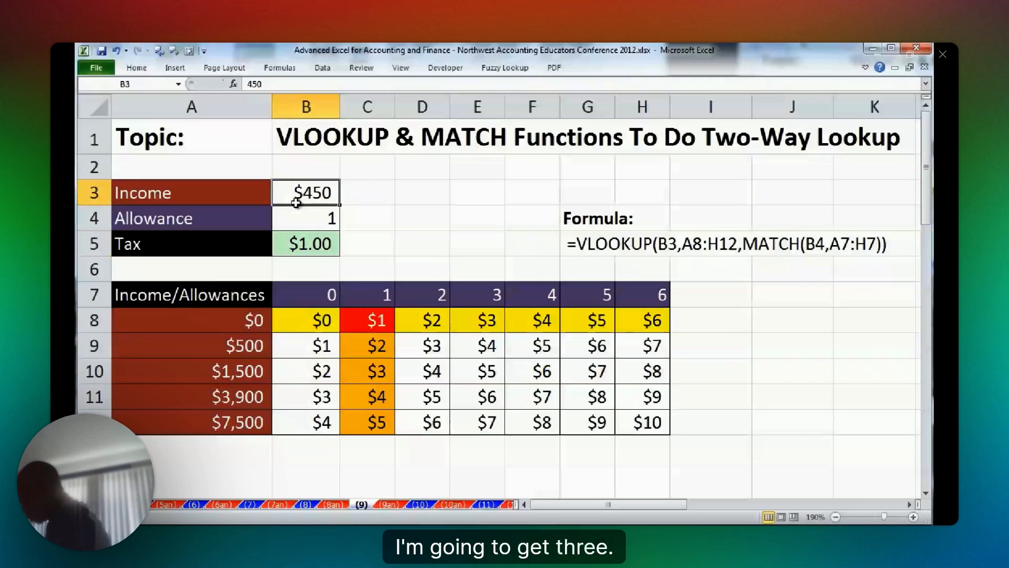
pyautogui.write('2,9')
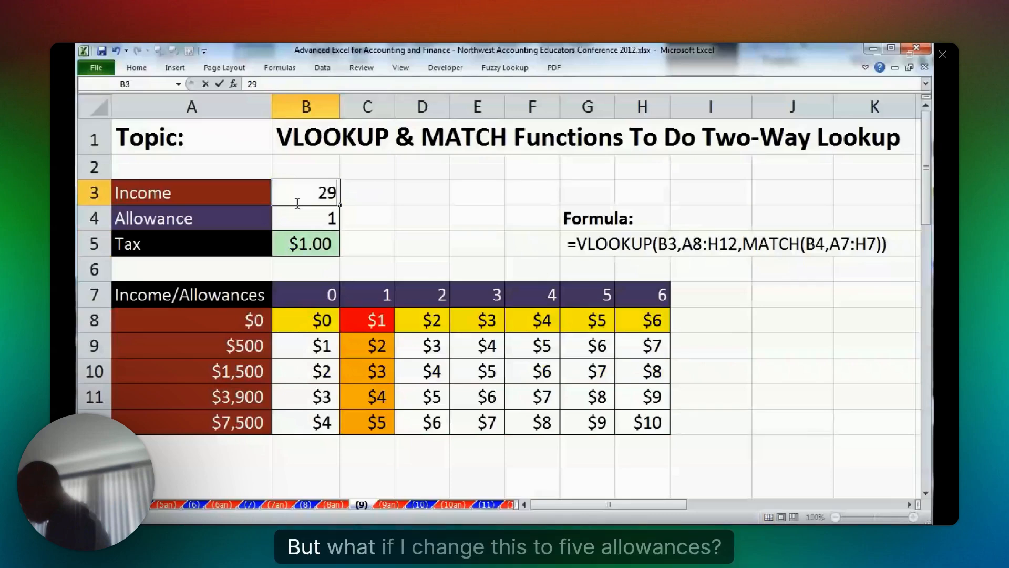
pyautogui.write('00')
pyautogui.hotkey('ctrl', 'Return')
# Set the Allowance in B4 to 5.
pyautogui.click(304, 220)
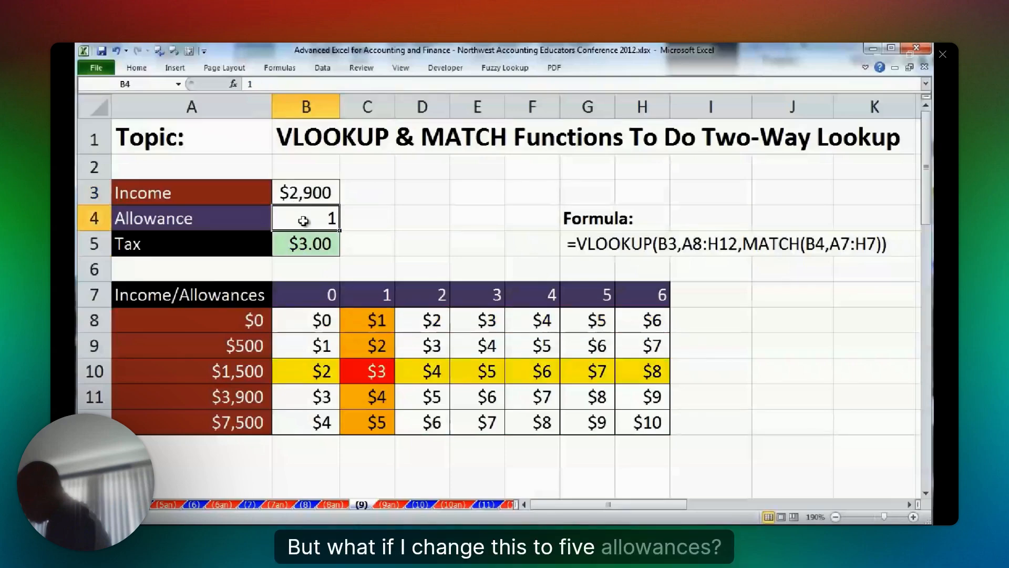
pyautogui.write('5')
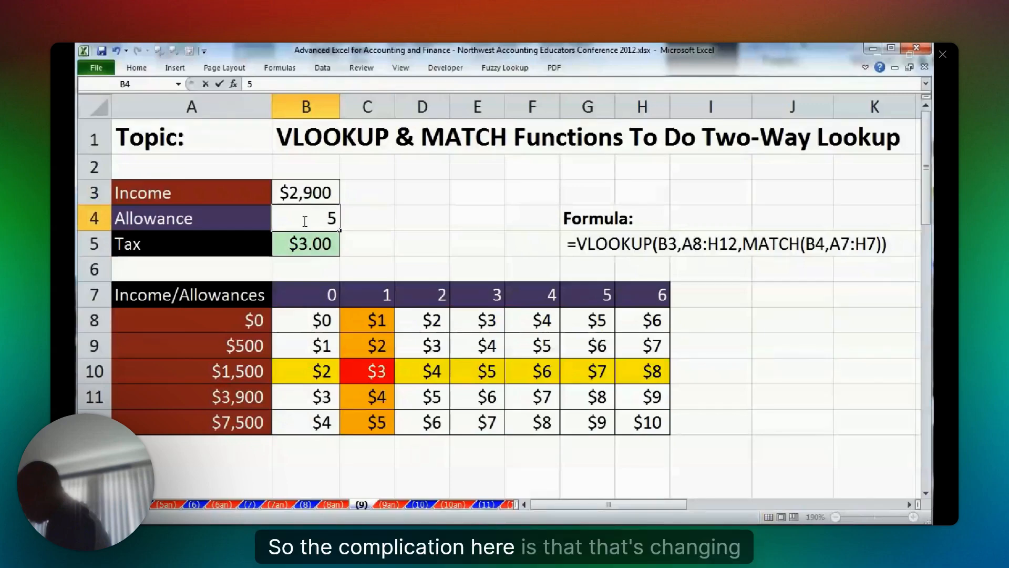
pyautogui.hotkey('ctrl', 'Return')
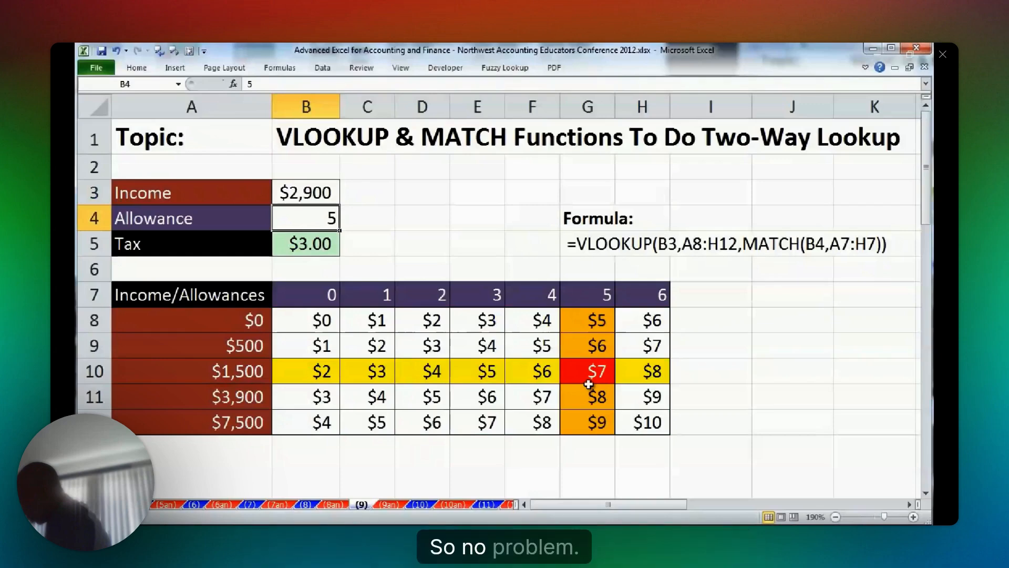
# Examine the column index argument of the VLOOKUP in B5, and highlight the allowance header row A7:H7.
pyautogui.doubleClick(306, 242)
pyautogui.doubleClick(455, 244)
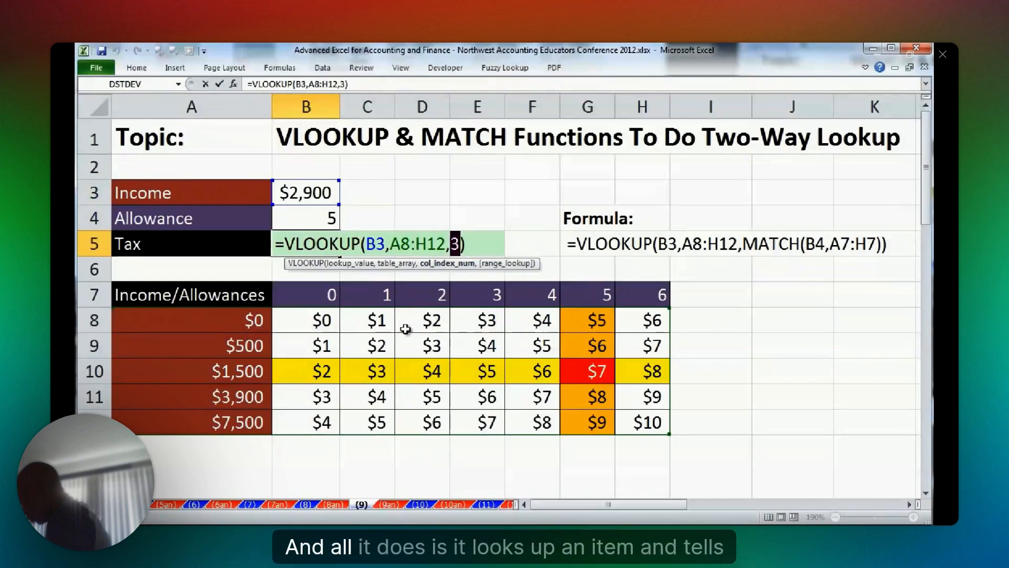
pyautogui.hotkey('ctrl', 'Return')
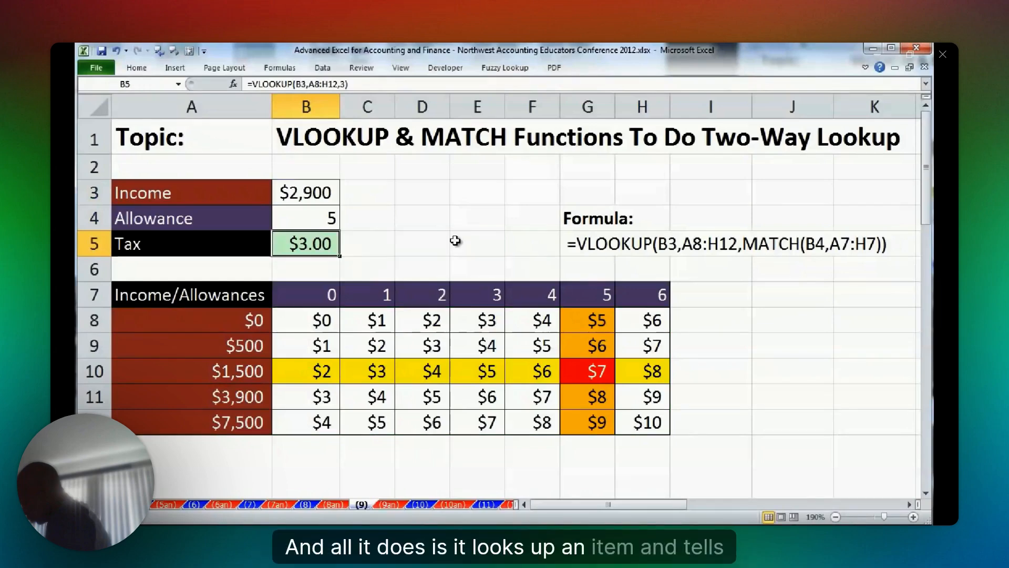
pyautogui.click(424, 223)
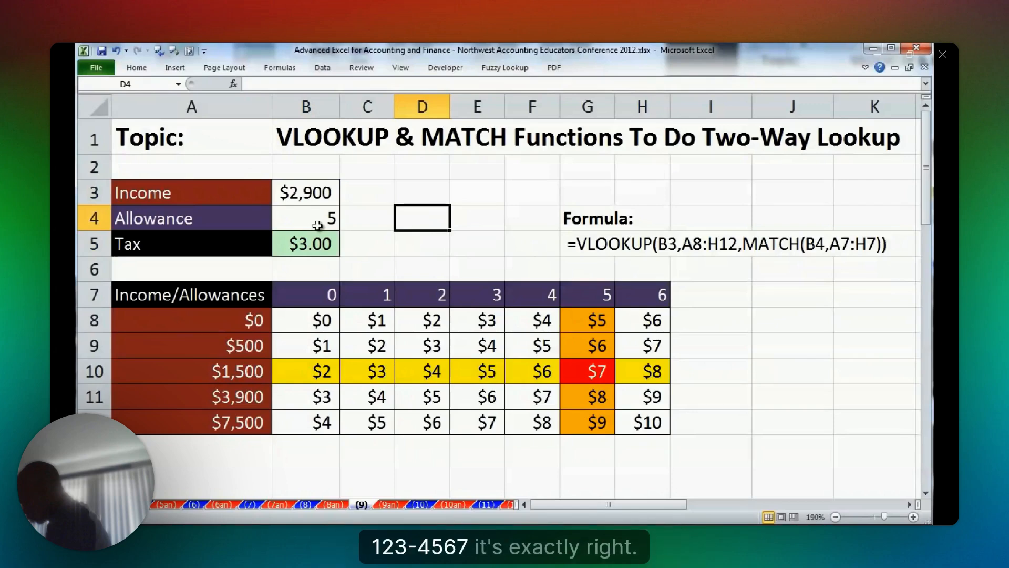
pyautogui.moveTo(189, 294); pyautogui.dragTo(649, 294)
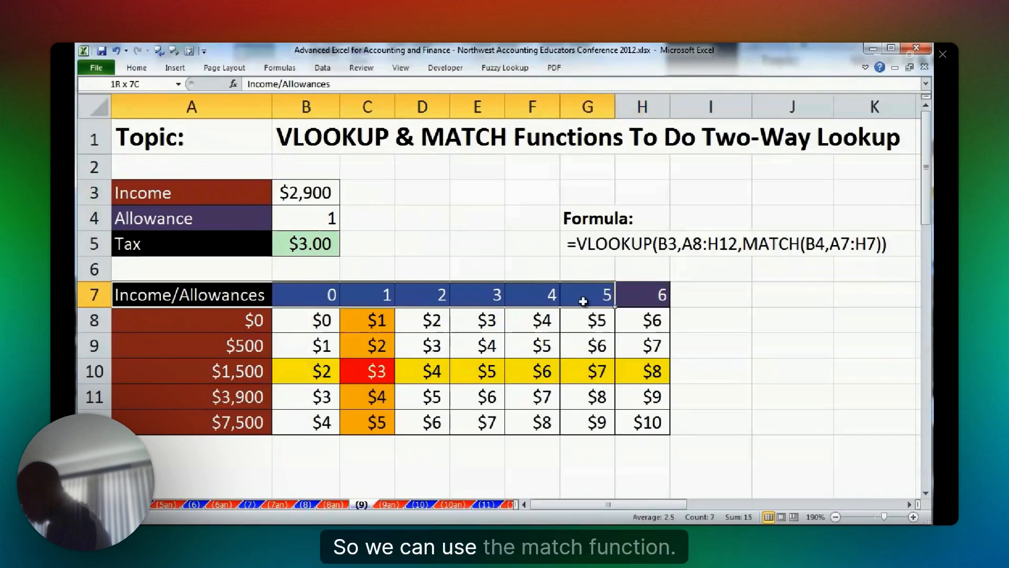
pyautogui.moveTo(583, 300); pyautogui.dragTo(644, 295)
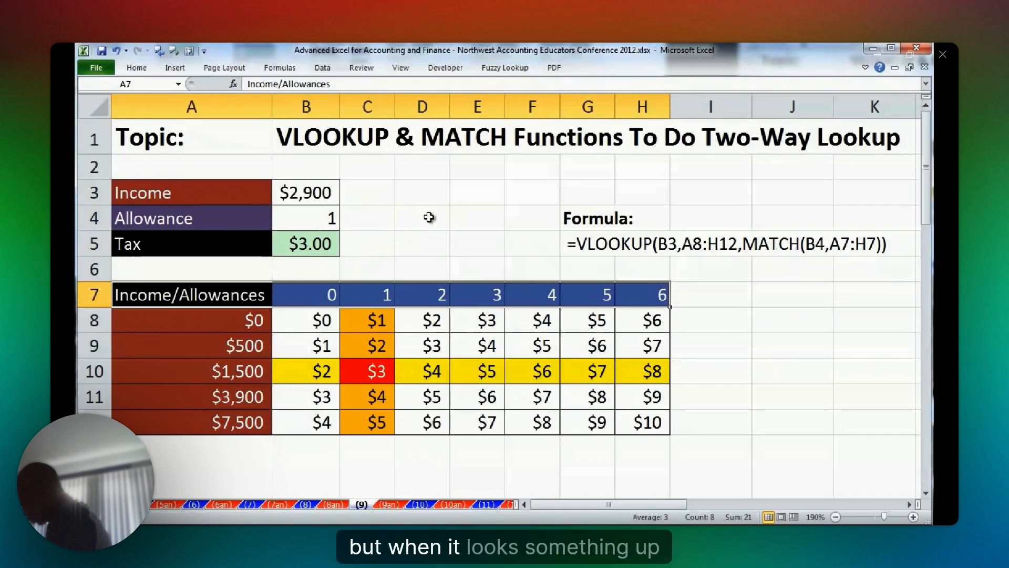
# Enter the exact-match formula =MATCH(B4,A7:H7,0) in D4 to find the allowance's column position.
pyautogui.click(429, 217)
pyautogui.write('=')
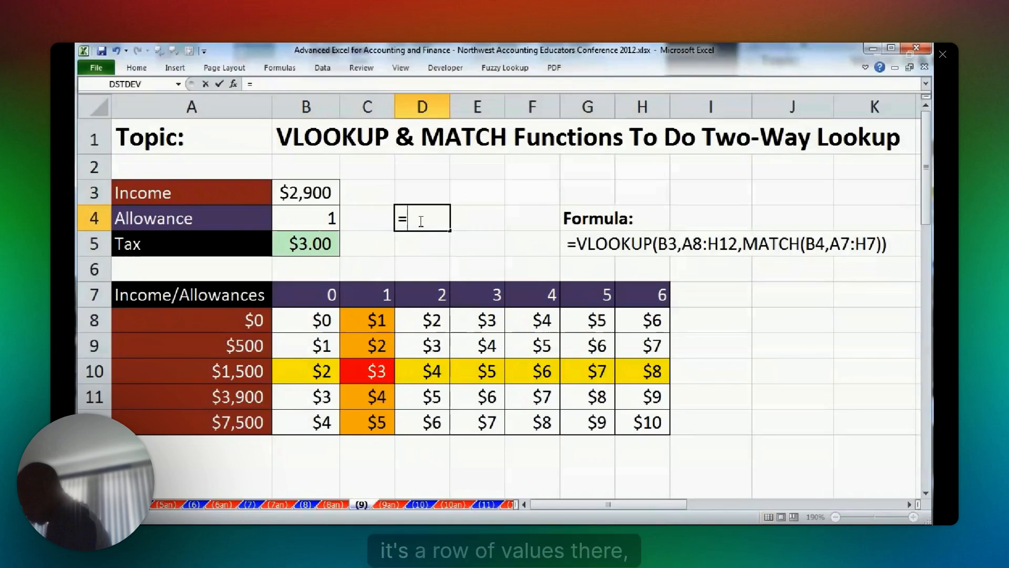
pyautogui.write('MATCH(B4,')
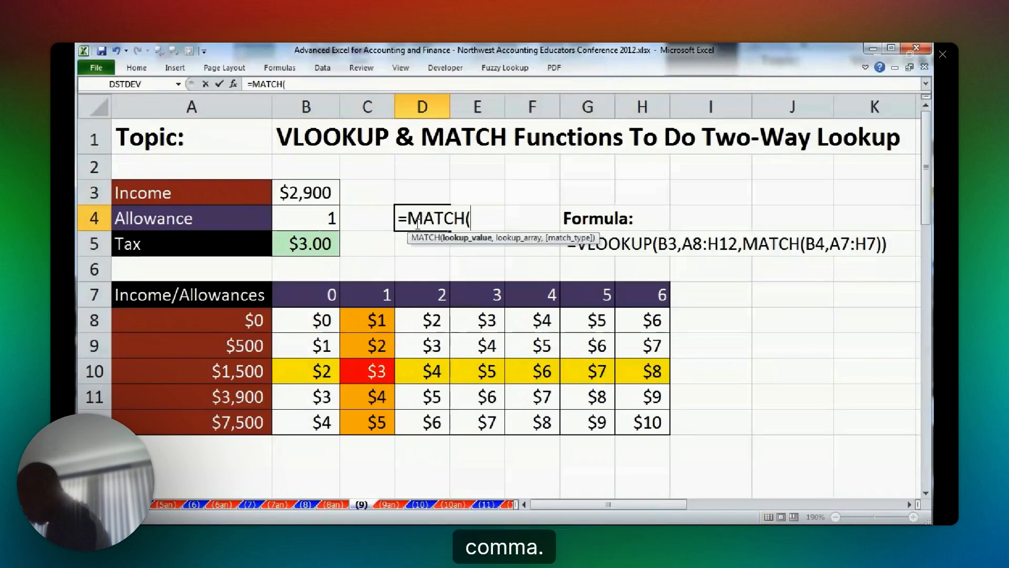
pyautogui.moveTo(119, 294); pyautogui.dragTo(646, 295)
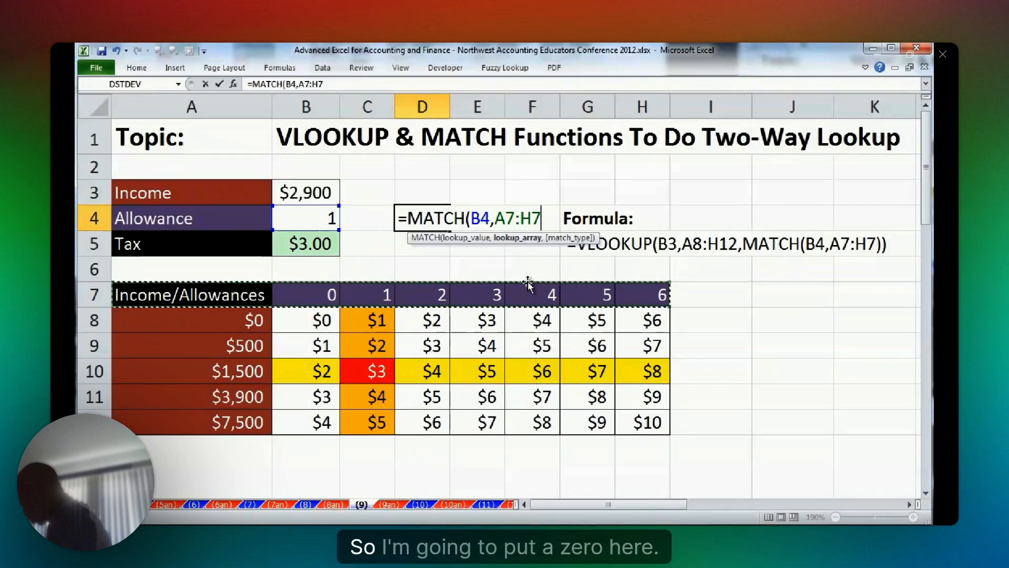
pyautogui.write(',')
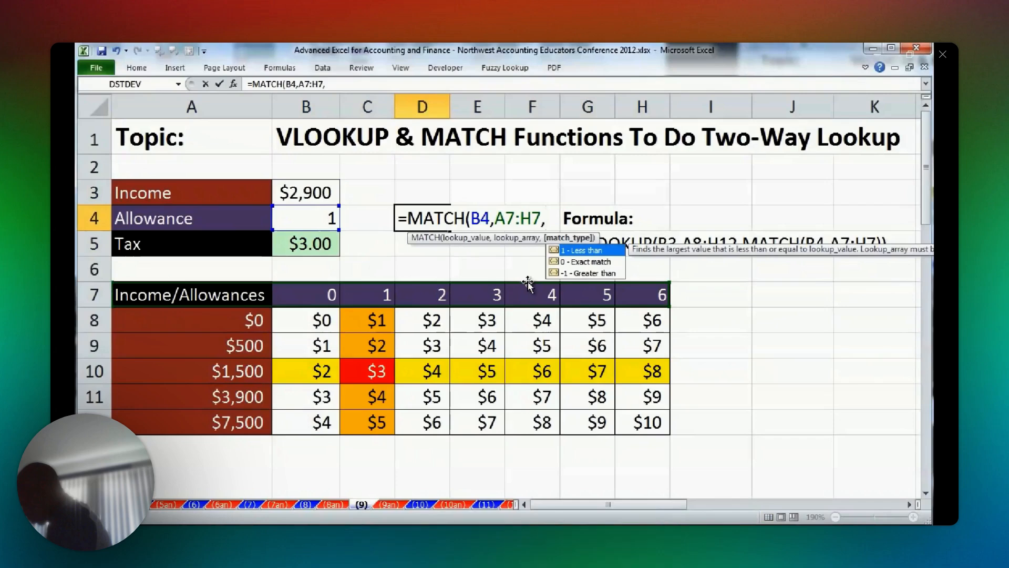
pyautogui.write('0)')
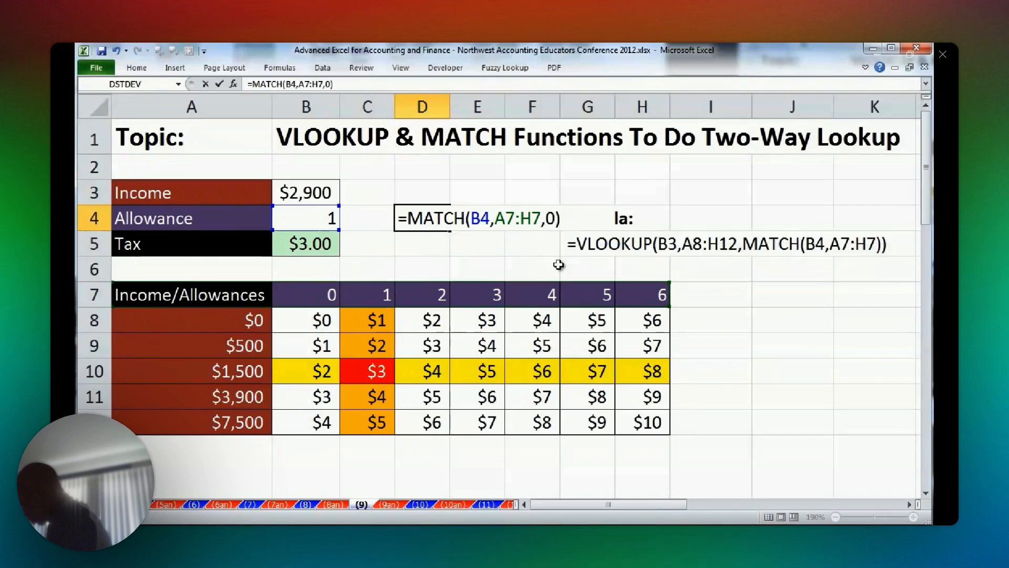
pyautogui.hotkey('ctrl', 'Return')
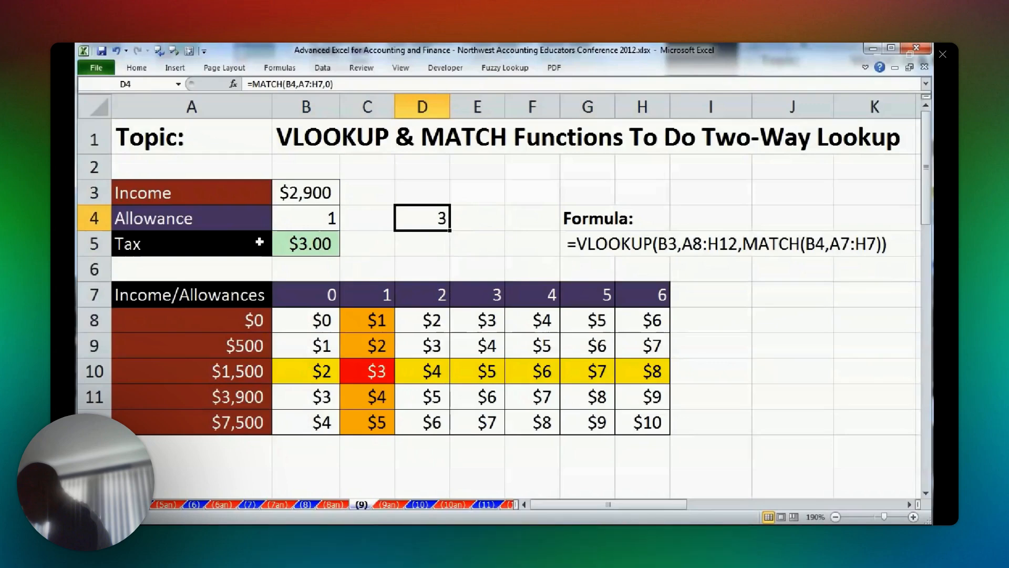
# Set the Allowance in B4 to 4 to test the MATCH formula.
pyautogui.click(318, 220)
pyautogui.write('4')
pyautogui.hotkey('ctrl', 'Return')
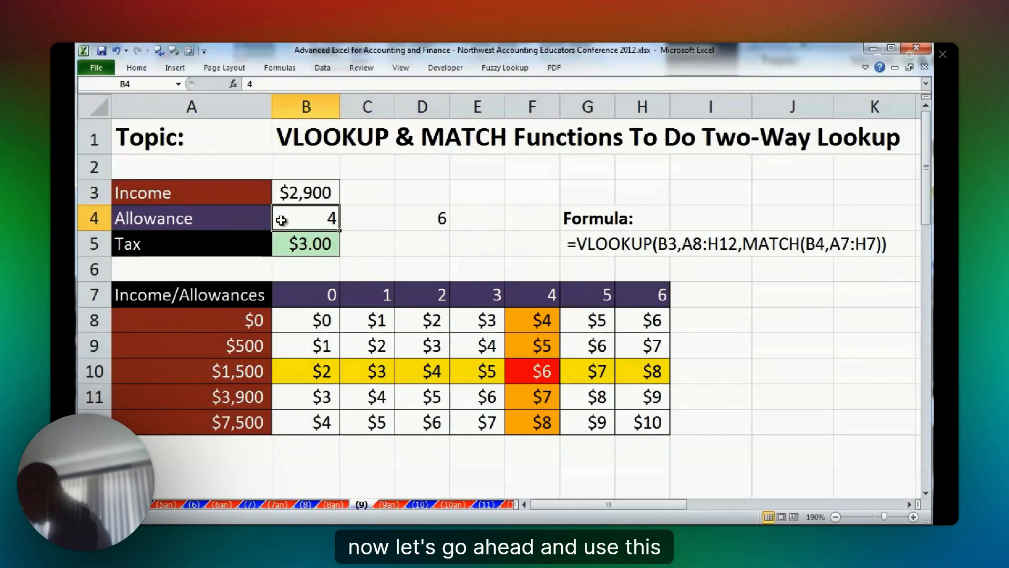
# Copy MATCH(B4,A7:H7,0) from D4 and paste it over the column index 3 in the VLOOKUP in B5.
pyautogui.doubleClick(418, 222)
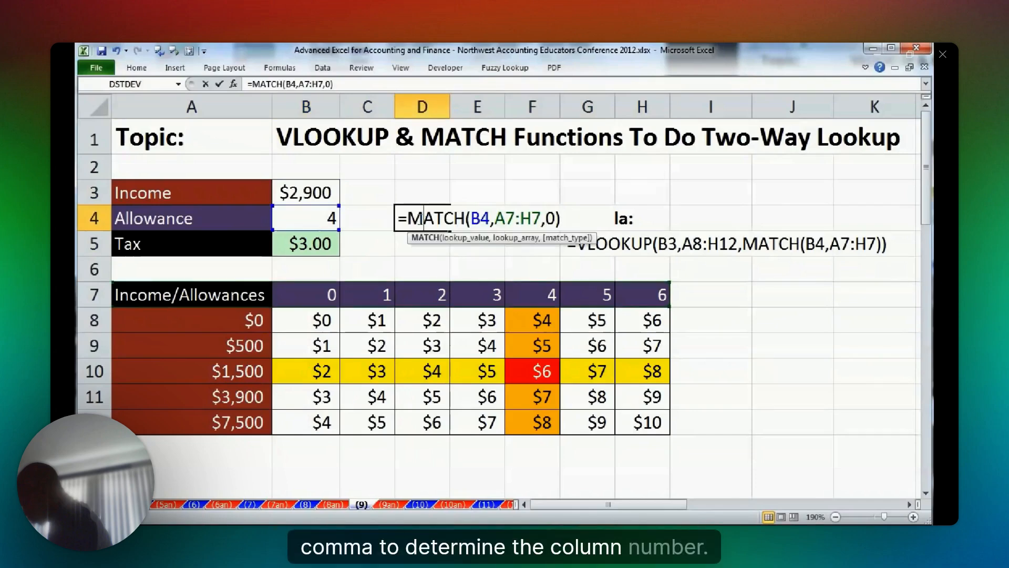
pyautogui.moveTo(408, 217); pyautogui.dragTo(592, 219)
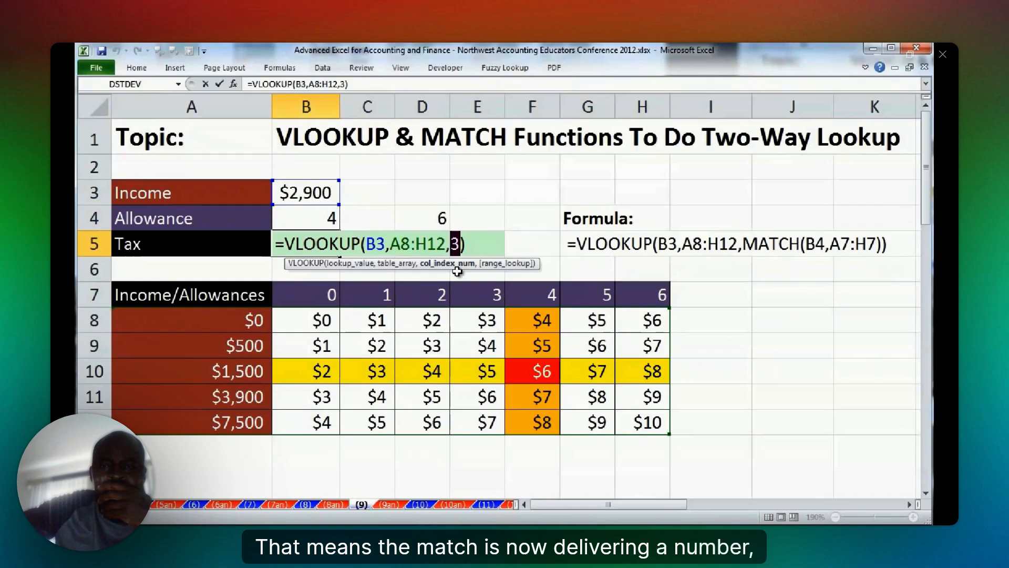
pyautogui.write('MATCH(B4,A7:H7,0)')
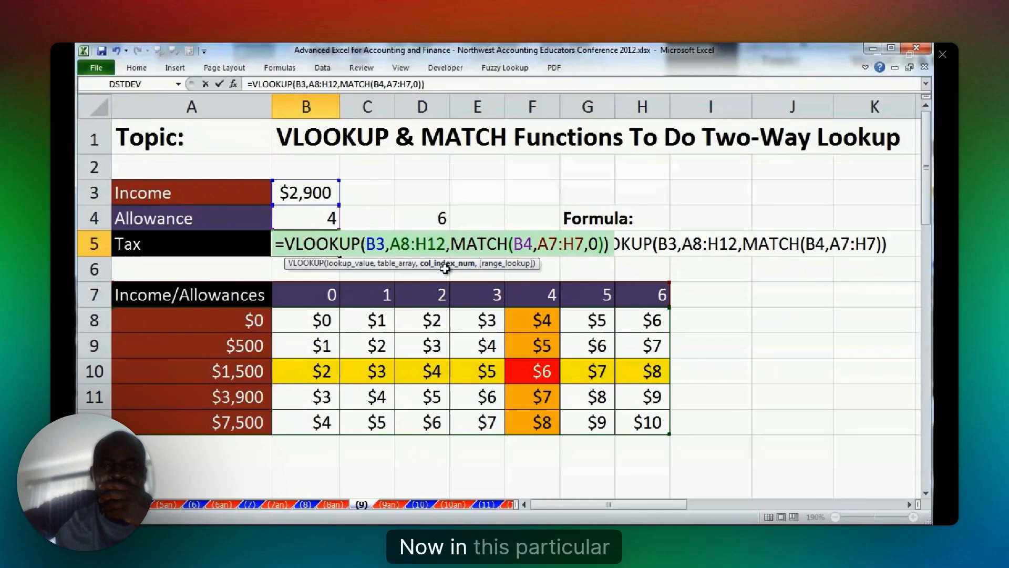
pyautogui.hotkey('ctrl', 'Return')
# Set the Allowance in B4 to 3 to test the two-way lookup.
pyautogui.click(292, 219)
pyautogui.write('3')
pyautogui.hotkey('ctrl', 'Return')
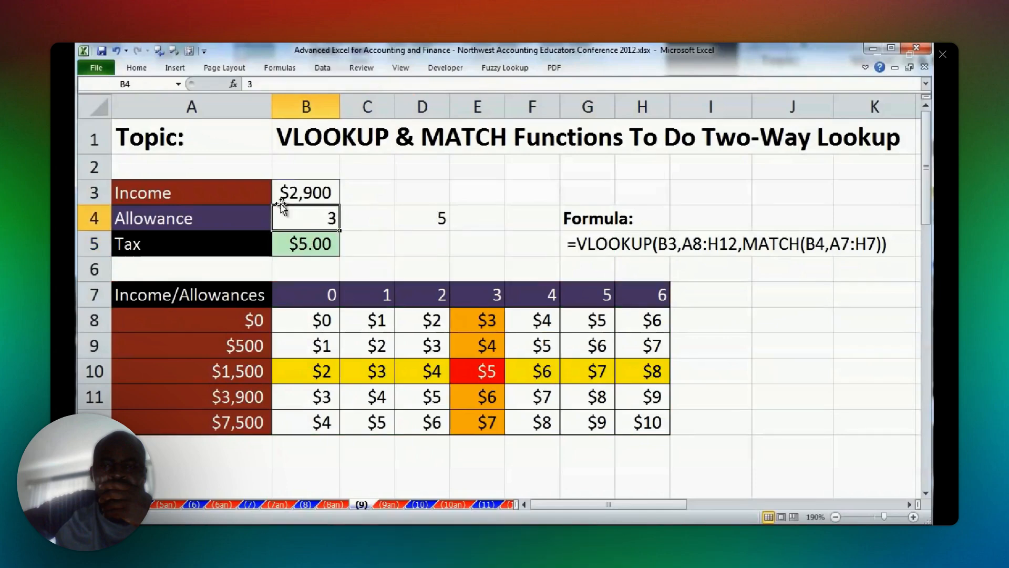
# Review the formula in B5, checking the MATCH nested as its column index argument and highlighting the whole formula.
pyautogui.doubleClick(326, 243)
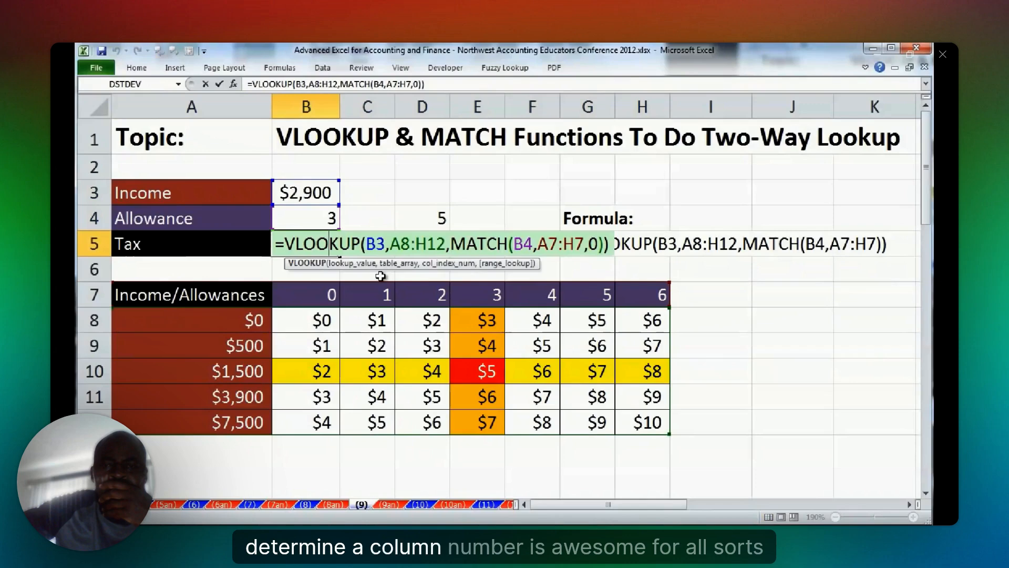
pyautogui.click(450, 245)
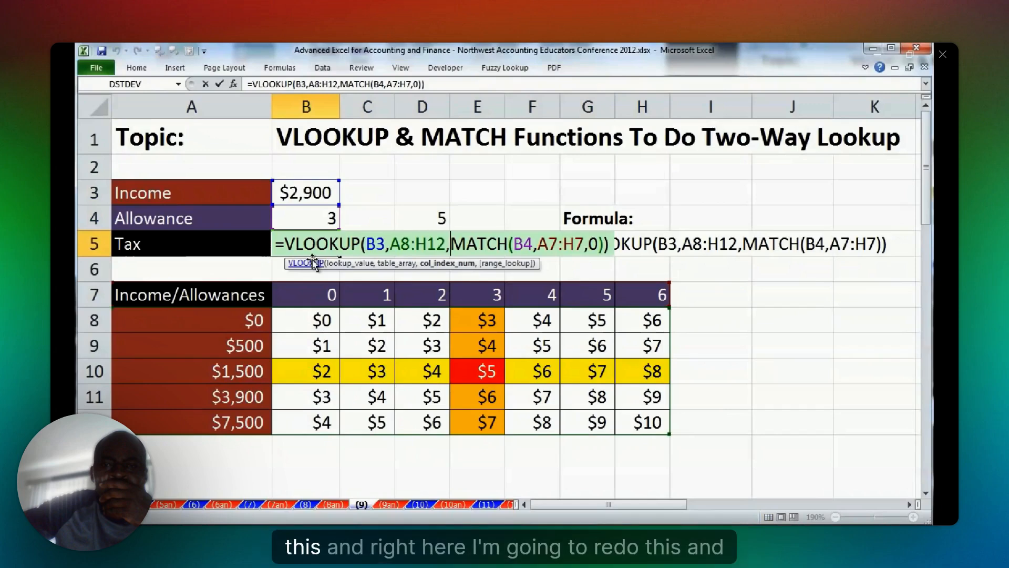
pyautogui.moveTo(276, 244); pyautogui.dragTo(628, 254)
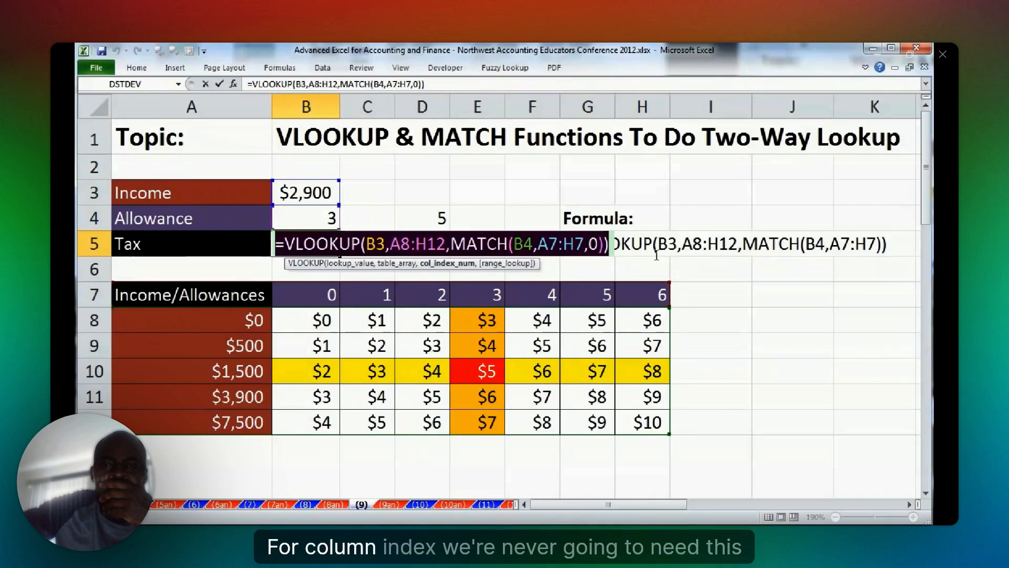
# Start rebuilding the two-way lookup in C5 with =VLOOKUP(B3,A8:H12, up to the column index argument.
pyautogui.click(377, 240)
pyautogui.write('=VLOOKUP(B3,A8:H12,')
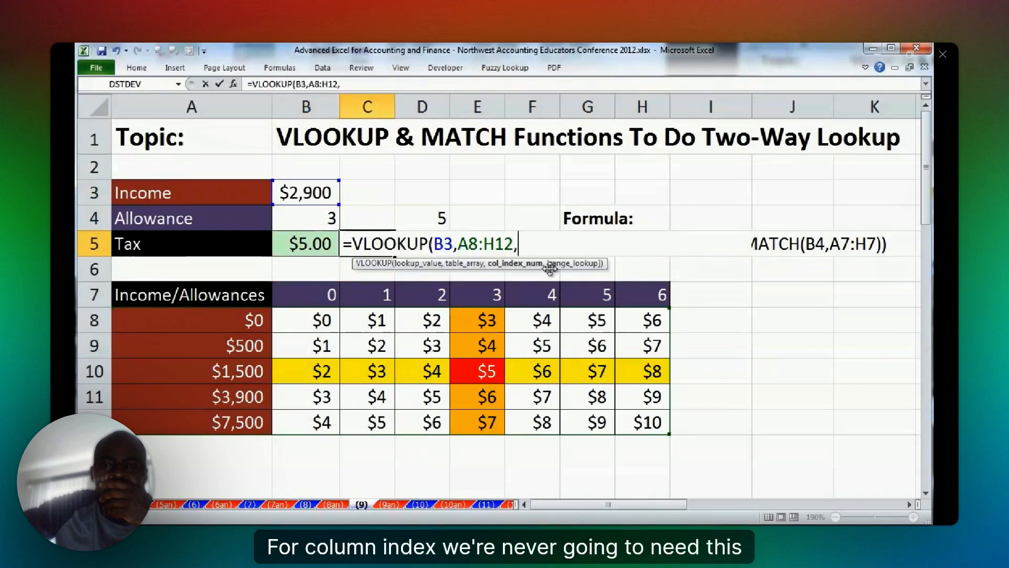
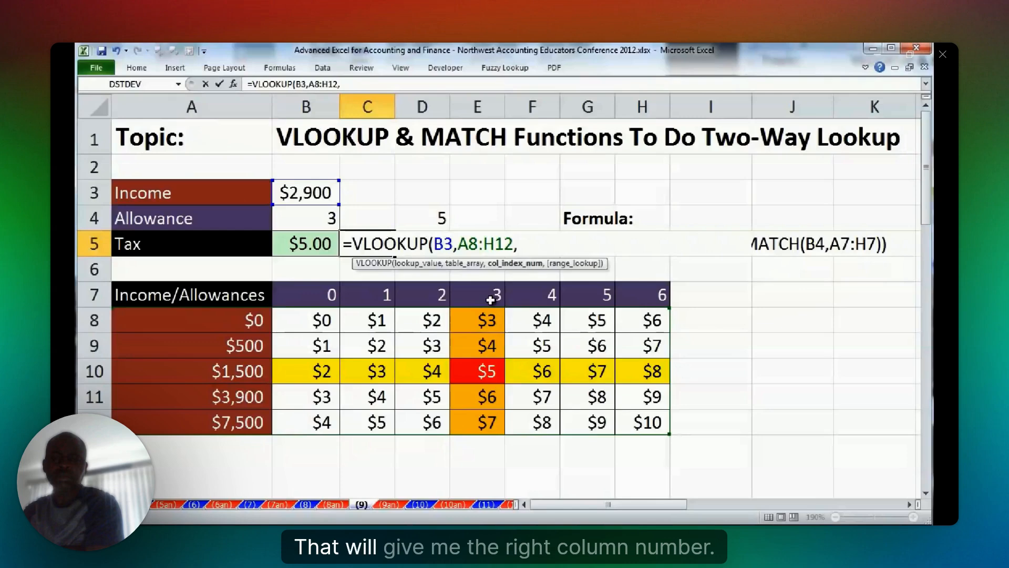
# Complete the VLOOKUP in C5 with B4+2 as its column index argument and enter the formula.
pyautogui.click(315, 220)
pyautogui.write('+')
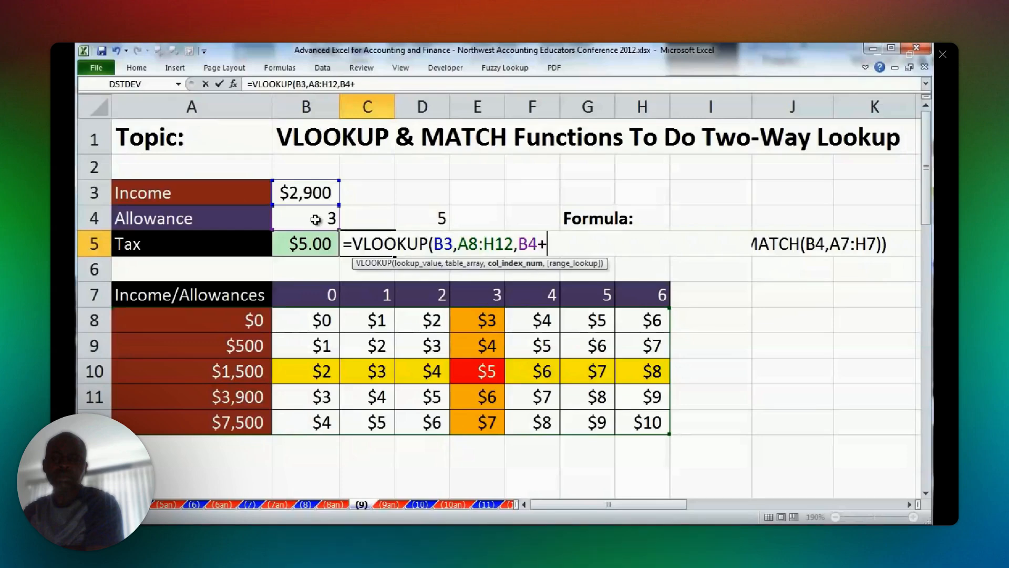
pyautogui.write('2')
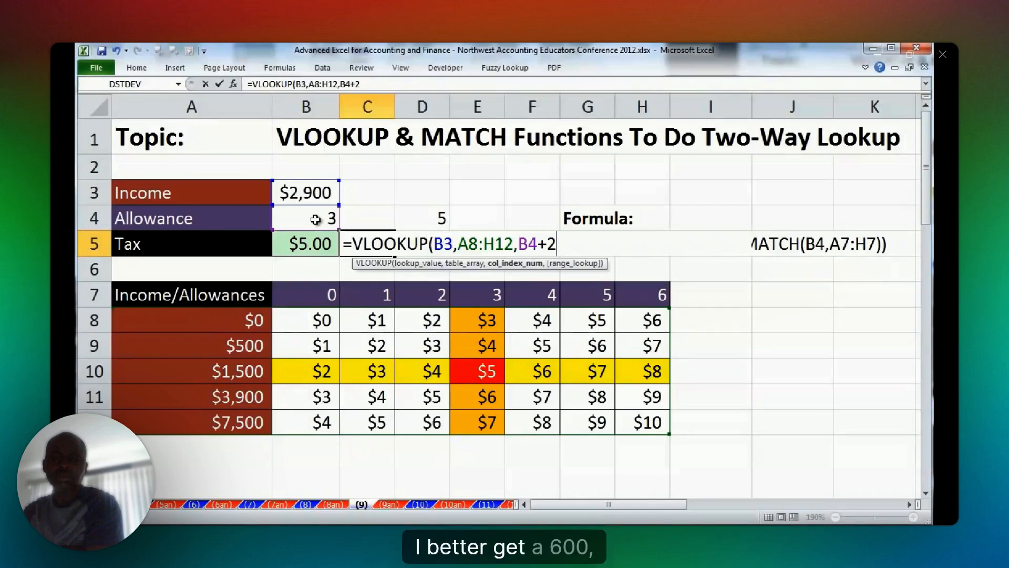
pyautogui.press('Return')
# Test both tax lookups by setting the Income in B3 to 600 and to 6000.
pyautogui.click(305, 192)
pyautogui.write('600')
pyautogui.hotkey('ctrl', 'Return')
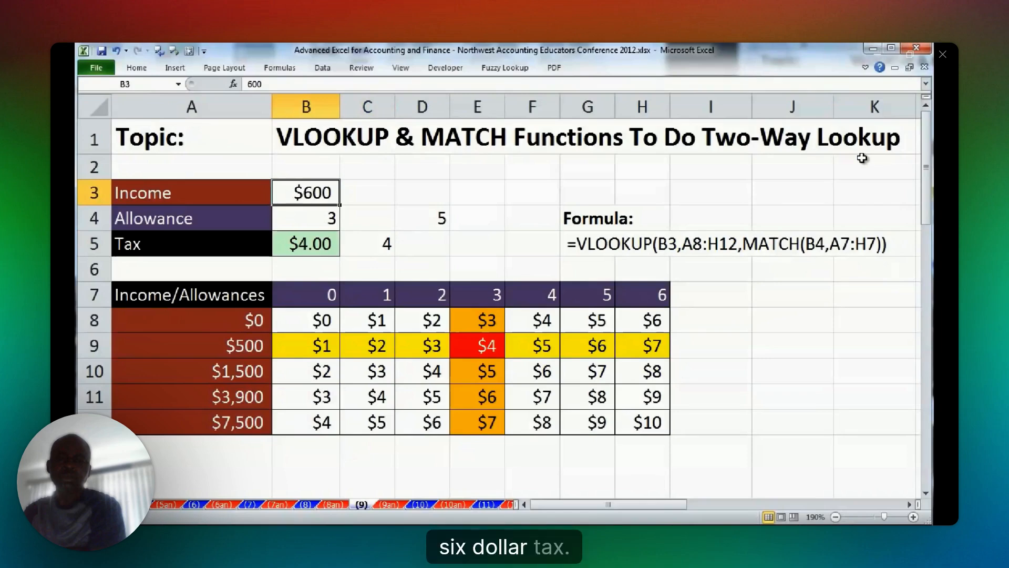
pyautogui.write('6000')
pyautogui.hotkey('ctrl', 'Return')
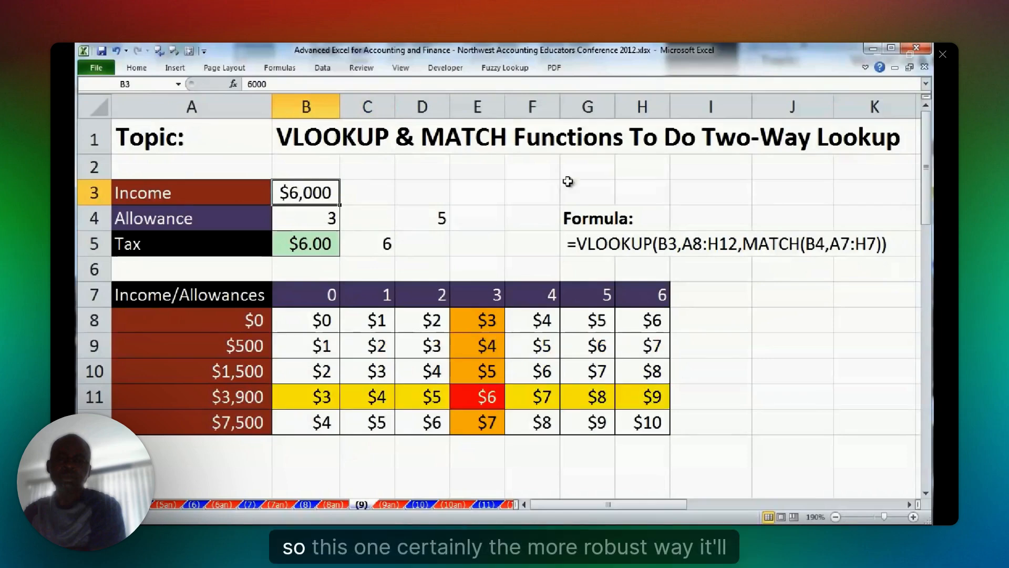
# Check the VLOOKUP and MATCH formula in B5, leave it unedited and go to worksheet (10).
pyautogui.click(326, 246)
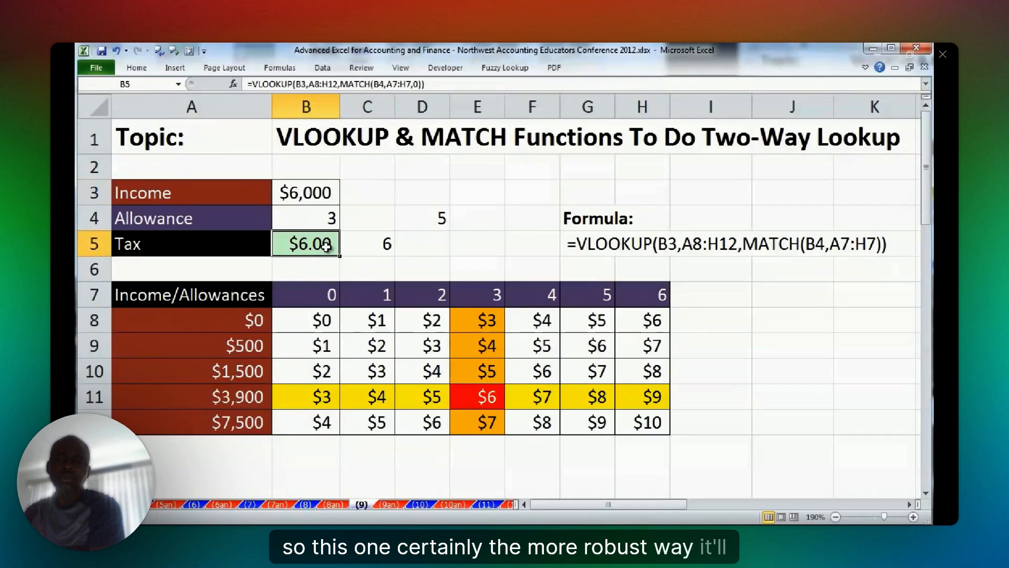
pyautogui.doubleClick(326, 246)
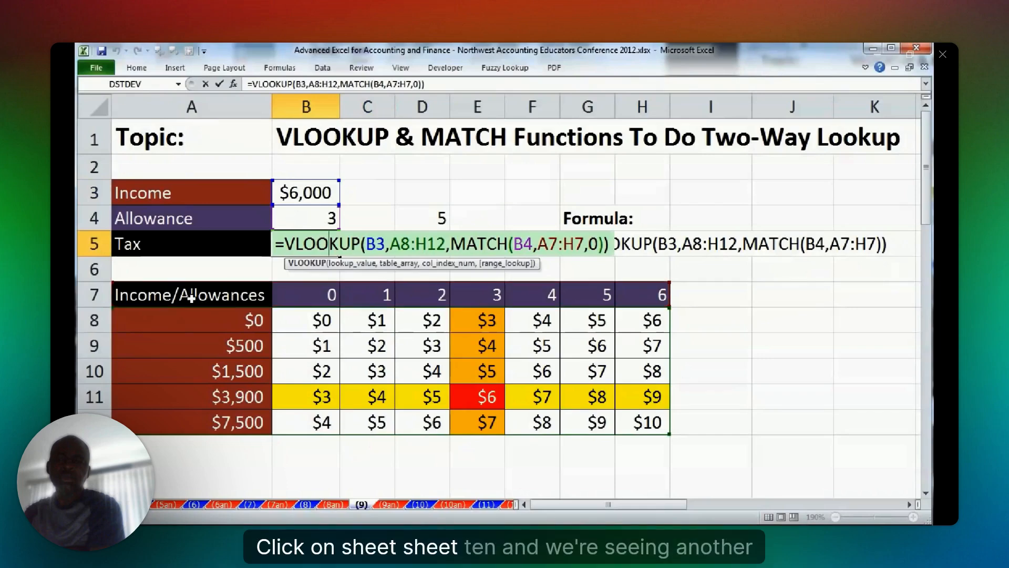
pyautogui.click(419, 505)
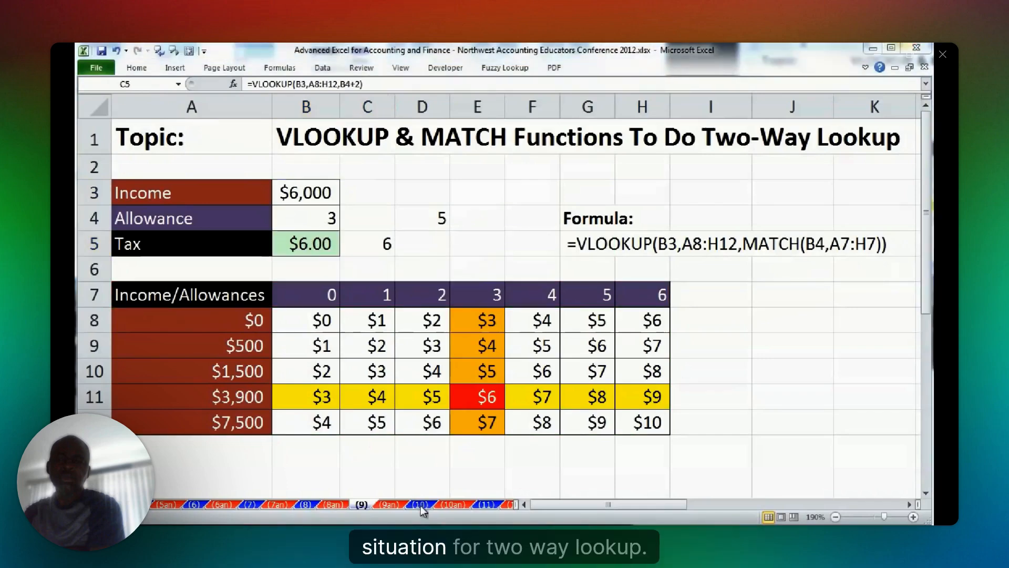
pyautogui.click(421, 505)
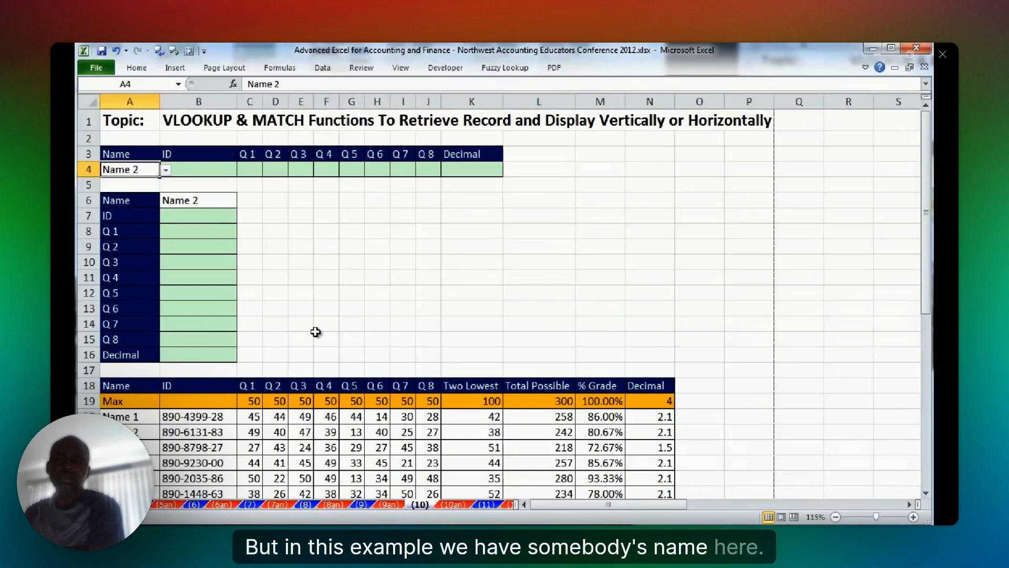
# Try the name selection in A4 by choosing Name 3 and switching back to Name 2.
pyautogui.click(166, 170)
pyautogui.click(128, 204)
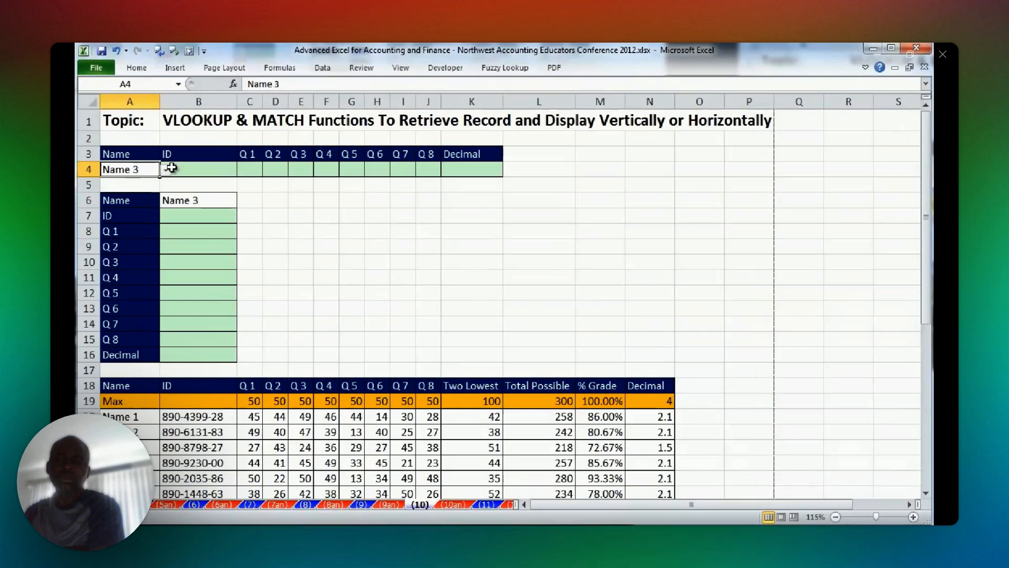
pyautogui.click(166, 169)
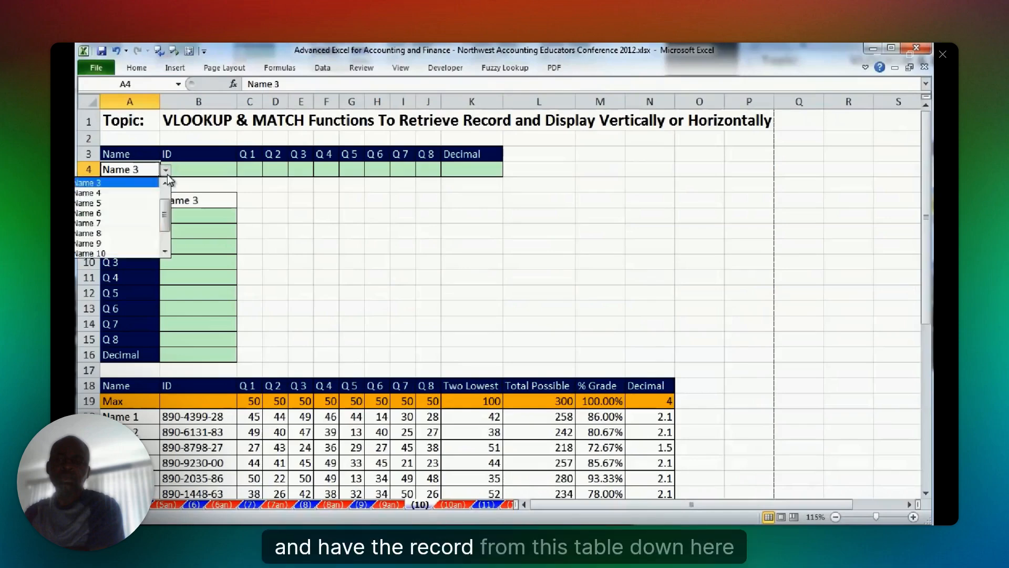
pyautogui.click(165, 183)
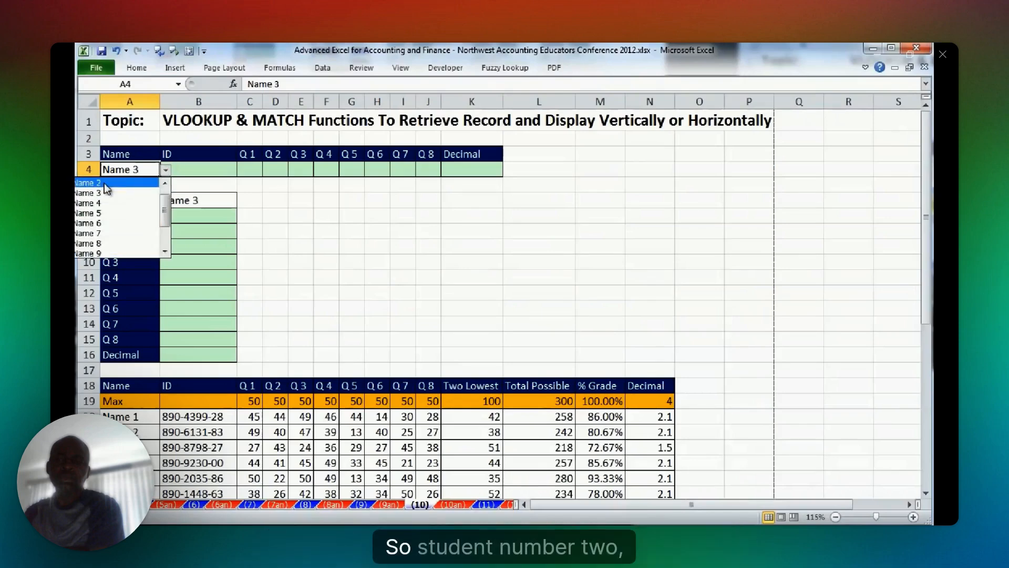
pyautogui.click(105, 183)
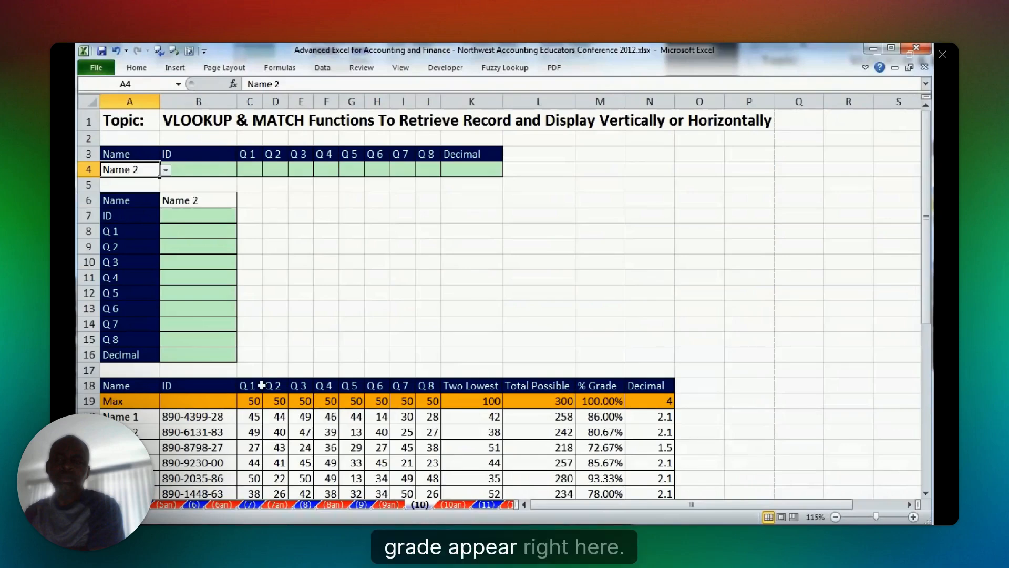
# Examine the lookup layout: Name 2's record in the table, the empty result cells B4:K4 and the Q 2 and Q 3 headings.
pyautogui.moveTo(179, 432); pyautogui.dragTo(662, 437)
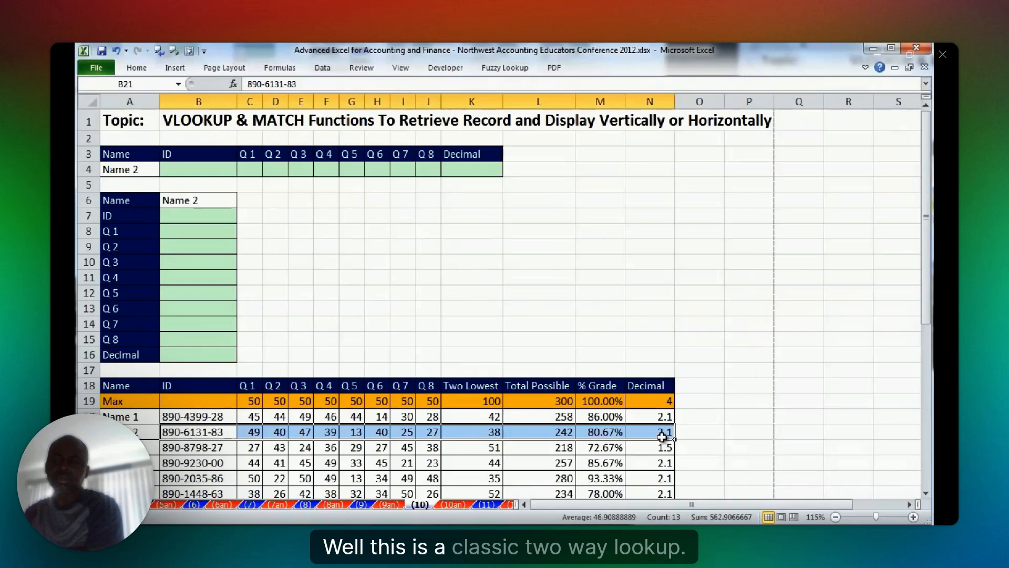
pyautogui.moveTo(179, 169); pyautogui.dragTo(483, 162)
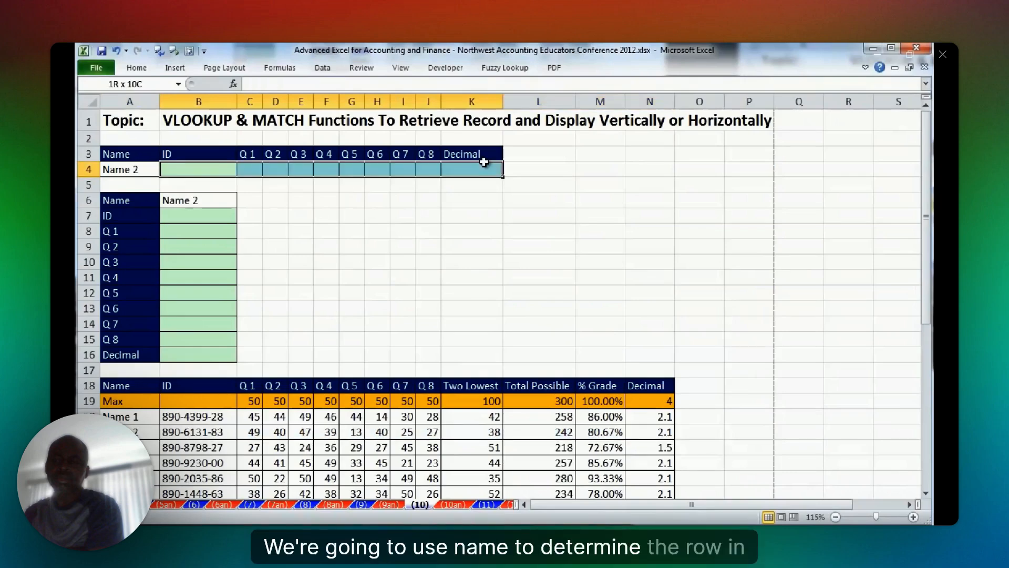
pyautogui.moveTo(484, 162); pyautogui.dragTo(484, 164)
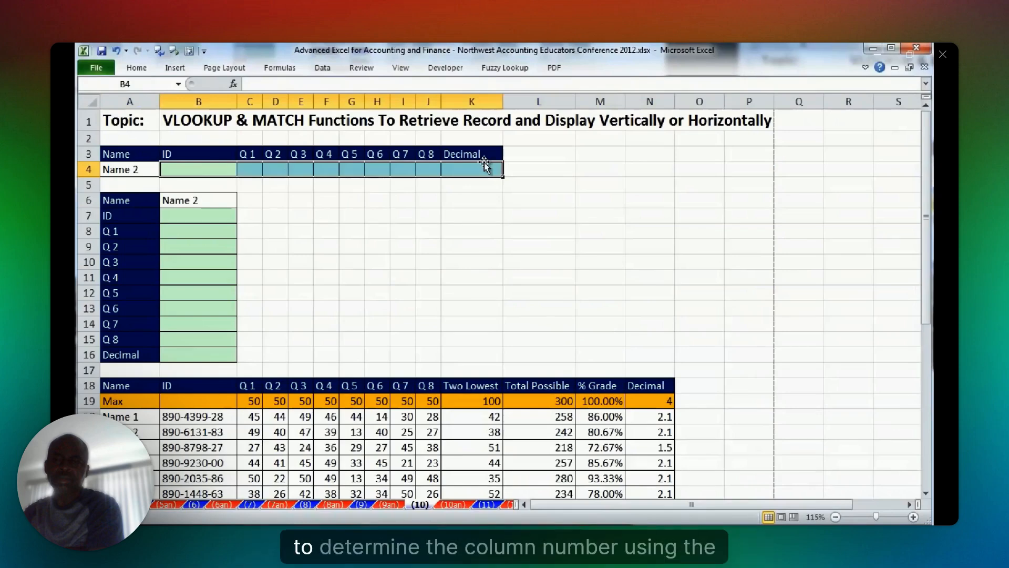
pyautogui.click(270, 153)
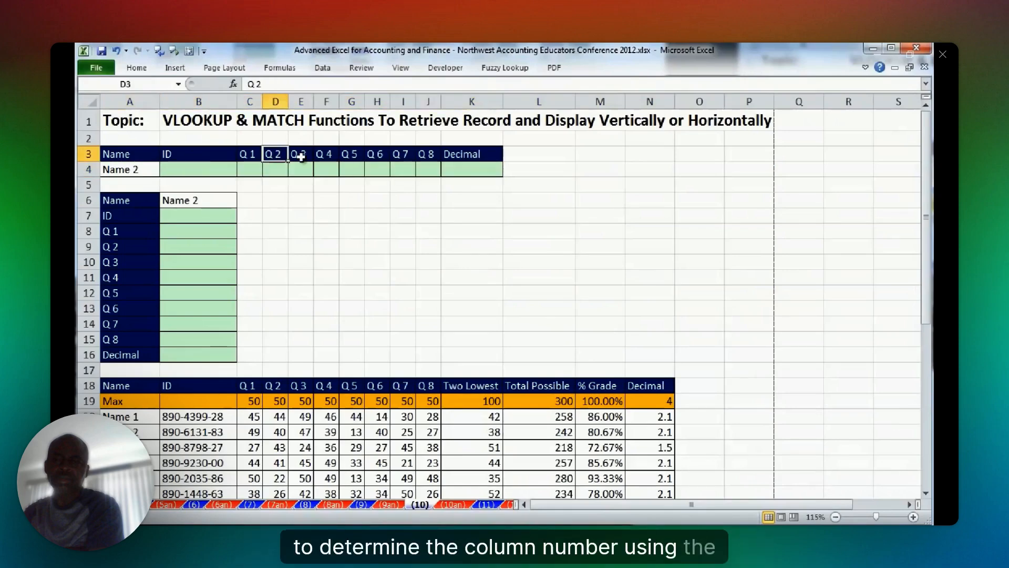
pyautogui.click(300, 156)
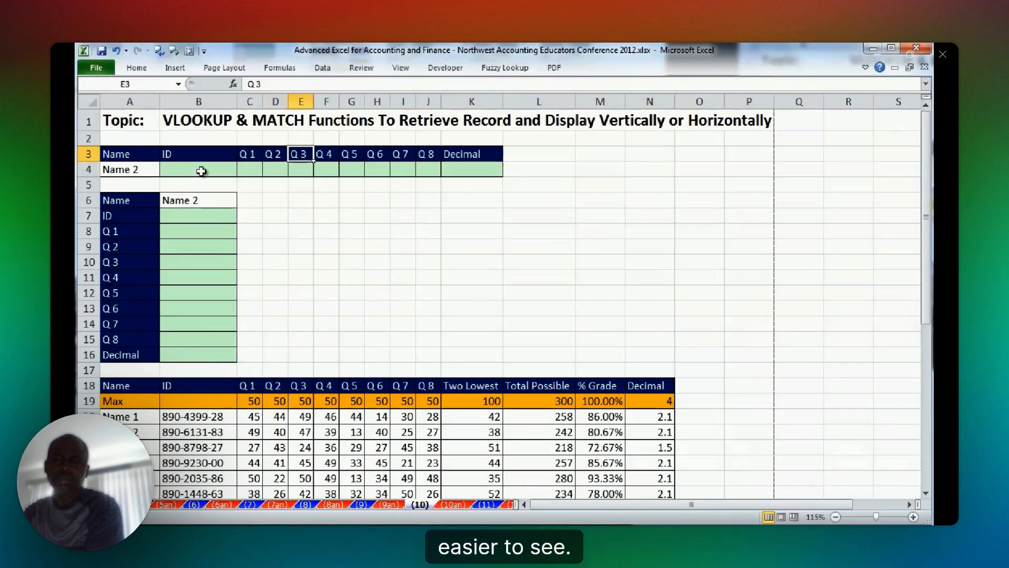
# Start a VLOOKUP in B4 with the absolute reference $A$4 as the lookup value.
pyautogui.click(202, 170)
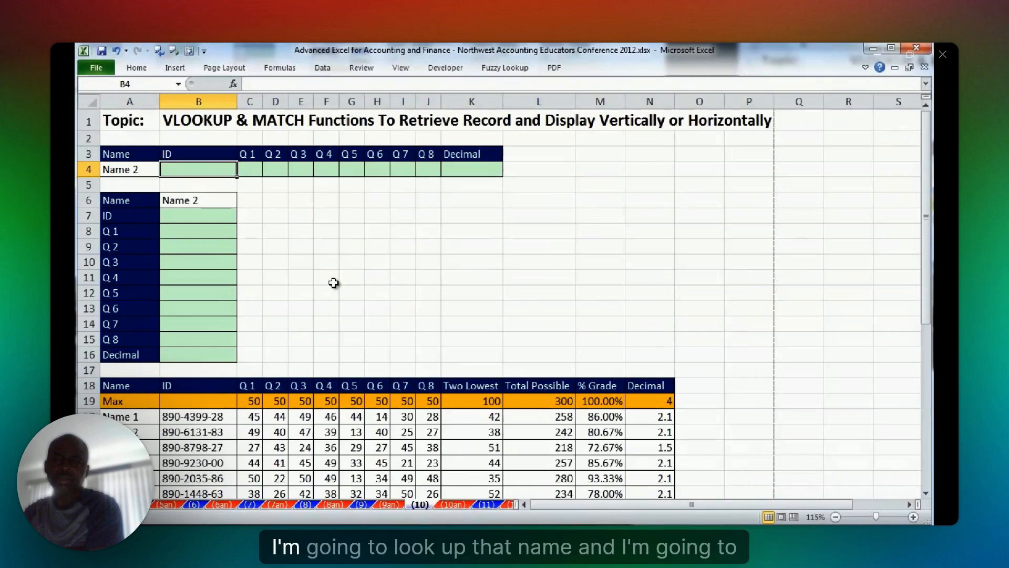
pyautogui.keyDown('ctrl'); pyautogui.scroll(3, 592, 417); pyautogui.keyUp('ctrl')
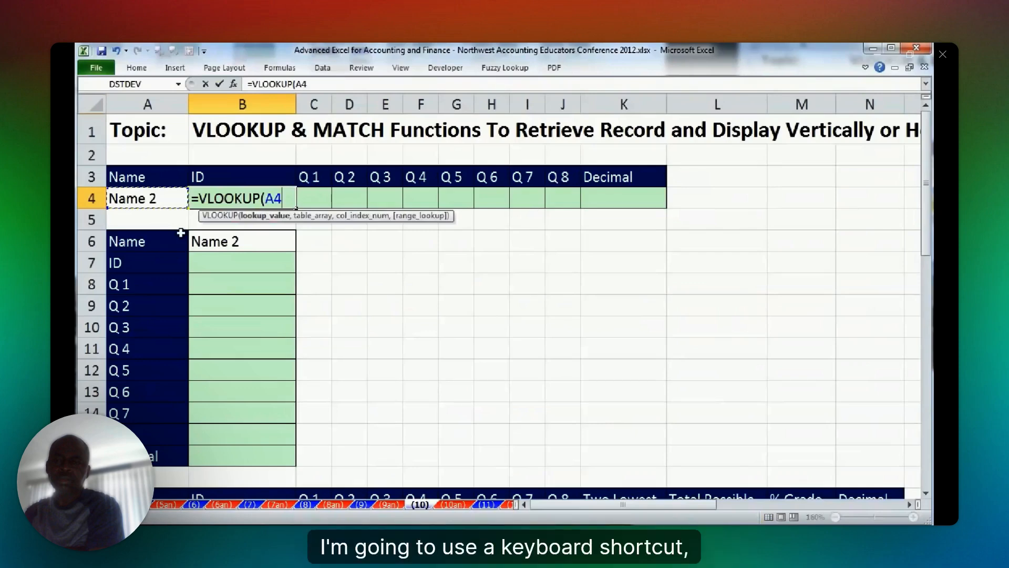
pyautogui.press('F4')
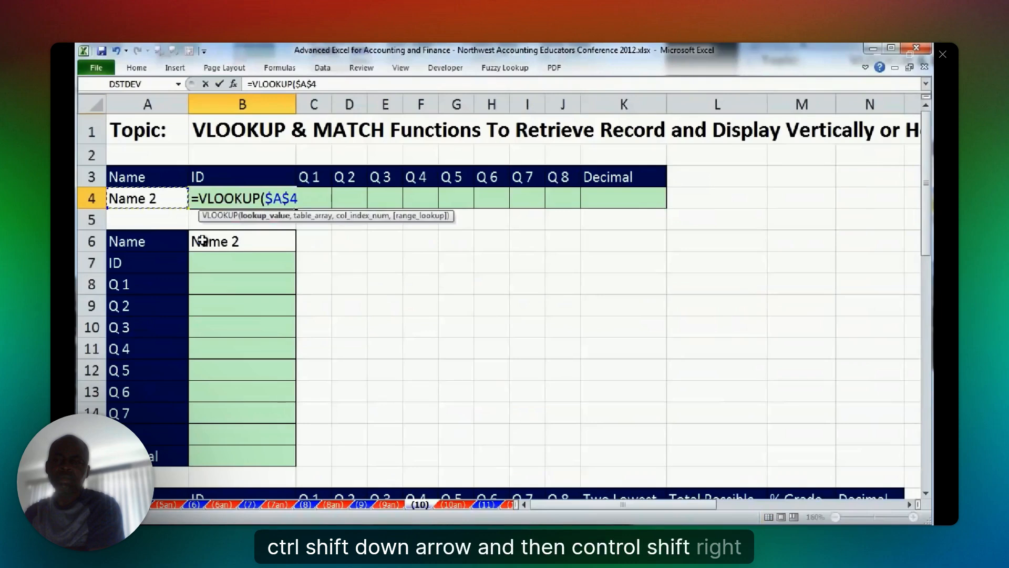
pyautogui.write(',')
# Select the student records as the VLOOKUP table array and lock it as $A$20:$N$32.
pyautogui.scroll(-2, 159, 409)
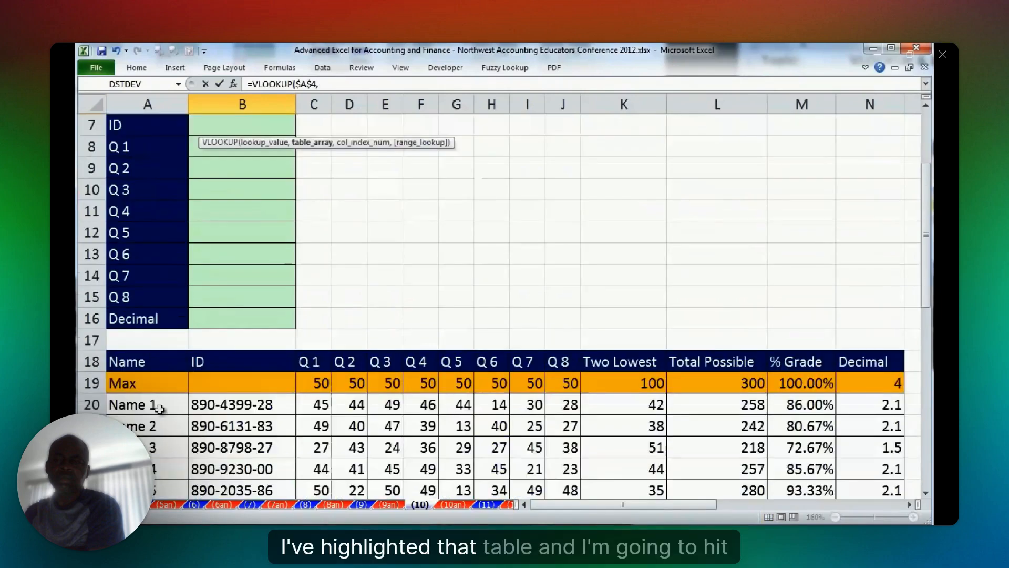
pyautogui.click(160, 409)
pyautogui.hotkey('ctrl', 'shift', 'Right')
pyautogui.hotkey('ctrl', 'shift', 'Down')
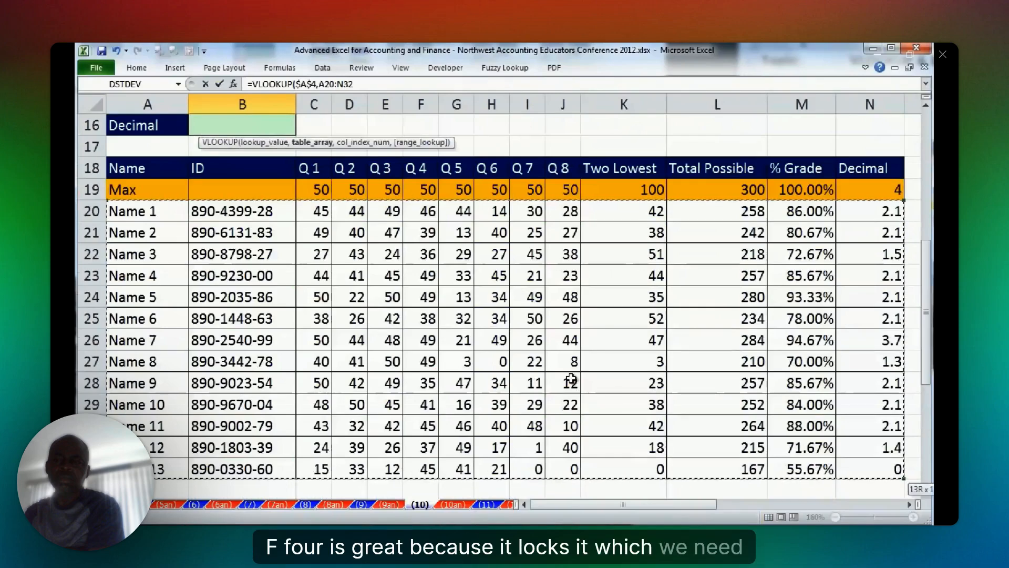
pyautogui.press('F4')
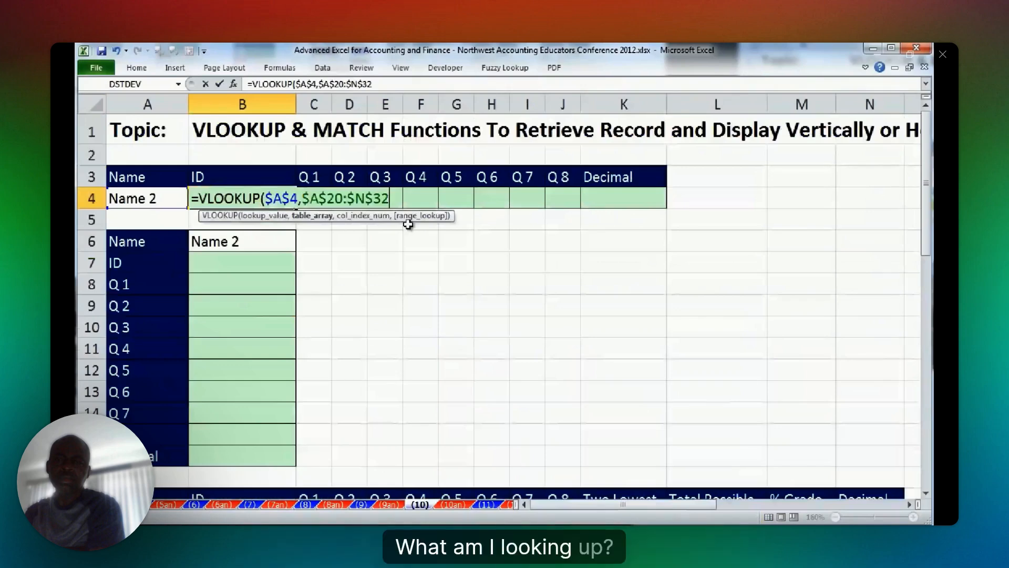
# Nest MATCH(B3,$A$18:$N$18,0) as the column index argument of the VLOOKUP in B4.
pyautogui.write(',')
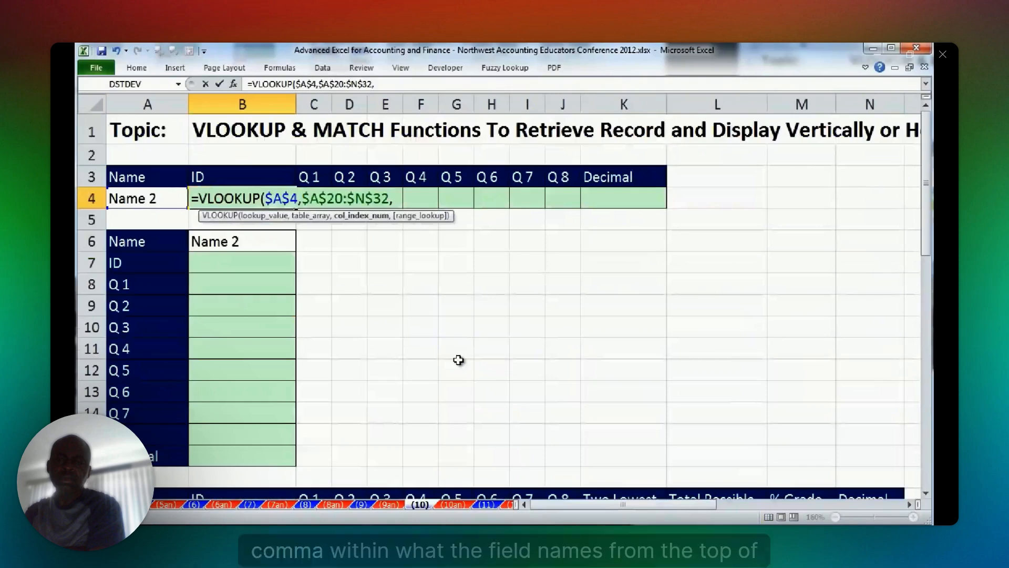
pyautogui.write('MATCH(')
pyautogui.click(263, 177)
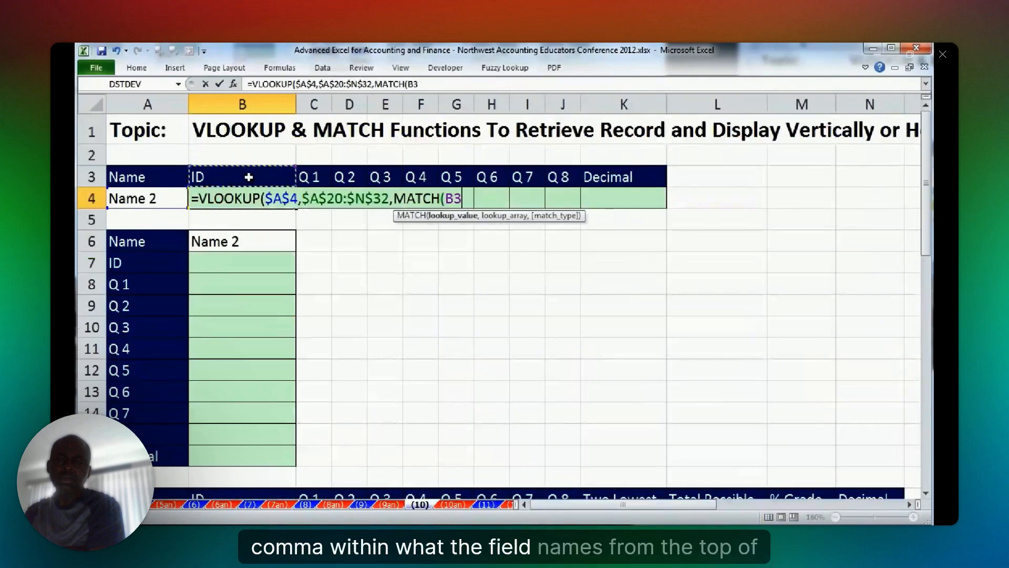
pyautogui.write(',')
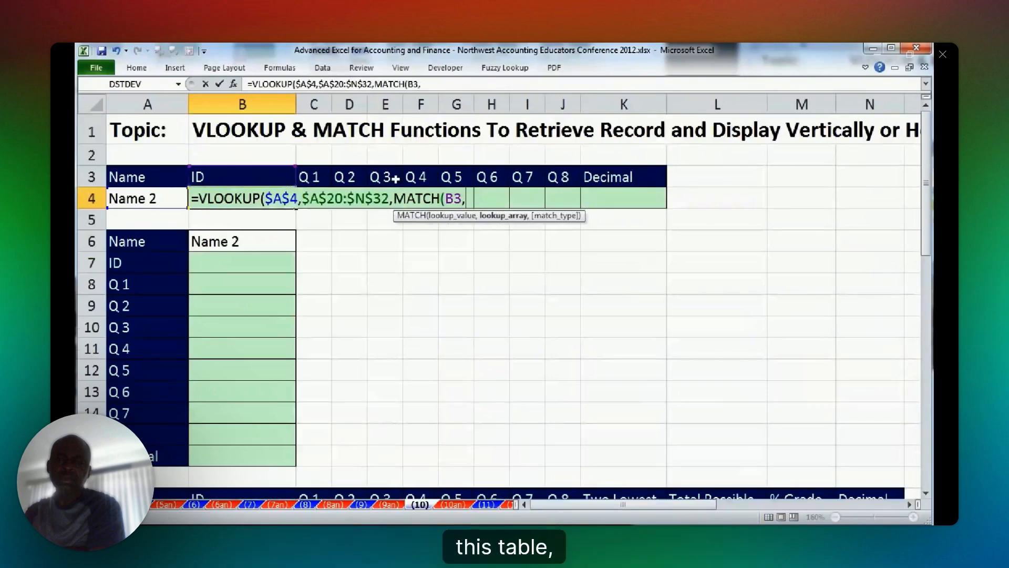
pyautogui.scroll(-3, 484, 343)
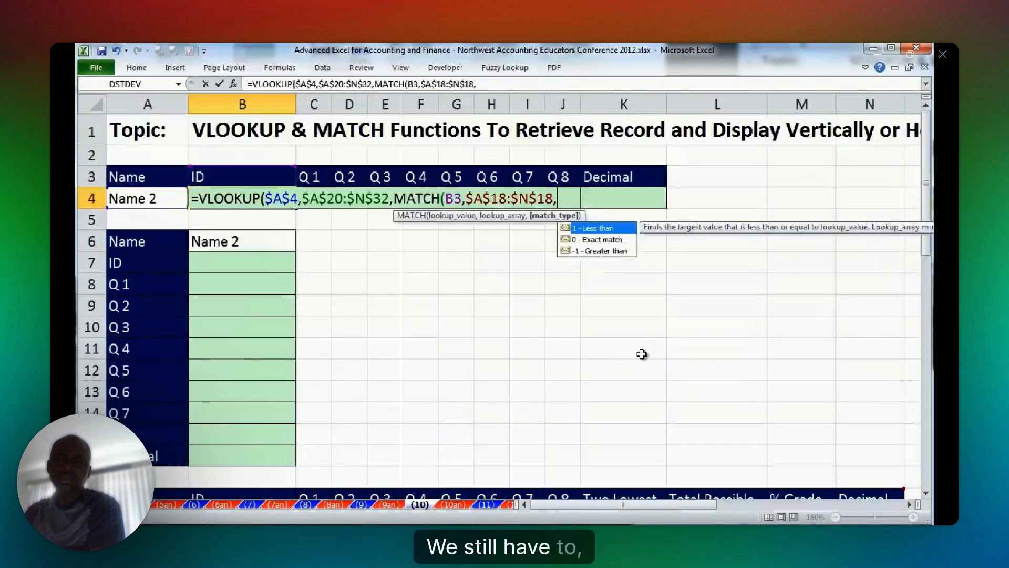
pyautogui.write('0)')
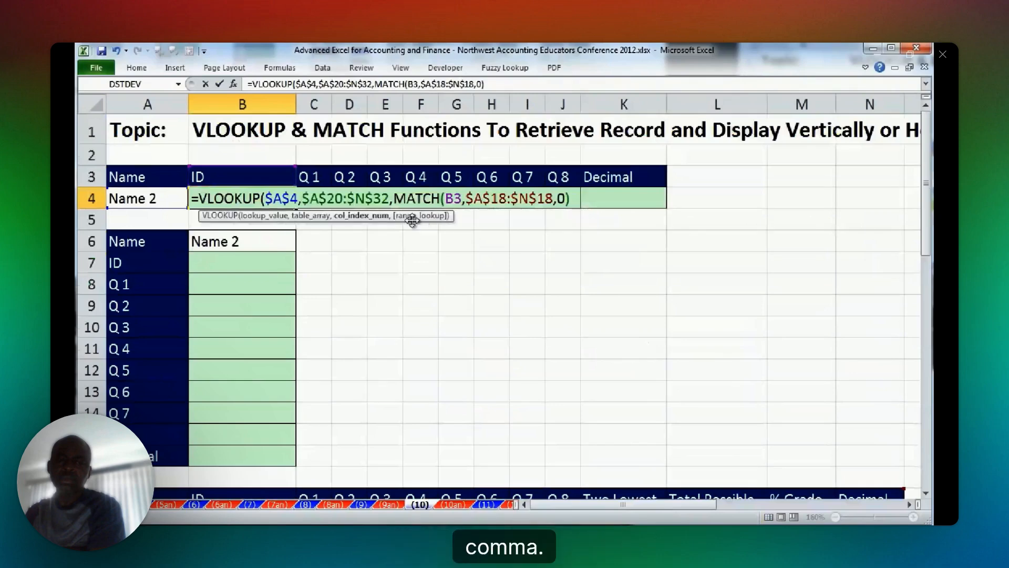
# Set the VLOOKUP's range lookup argument to 0 for an exact match and enter the formula in B4.
pyautogui.write(',')
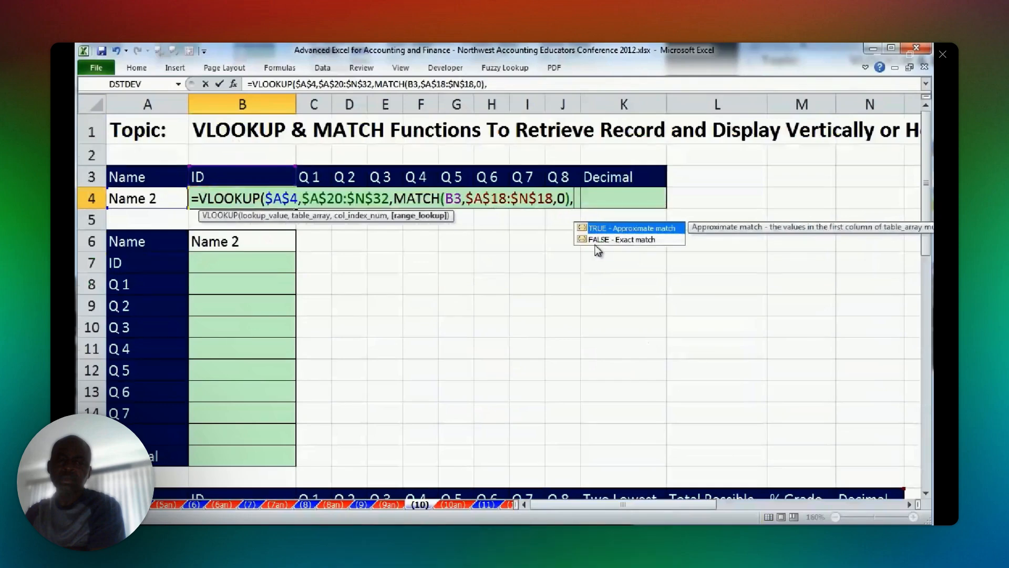
pyautogui.write('0')
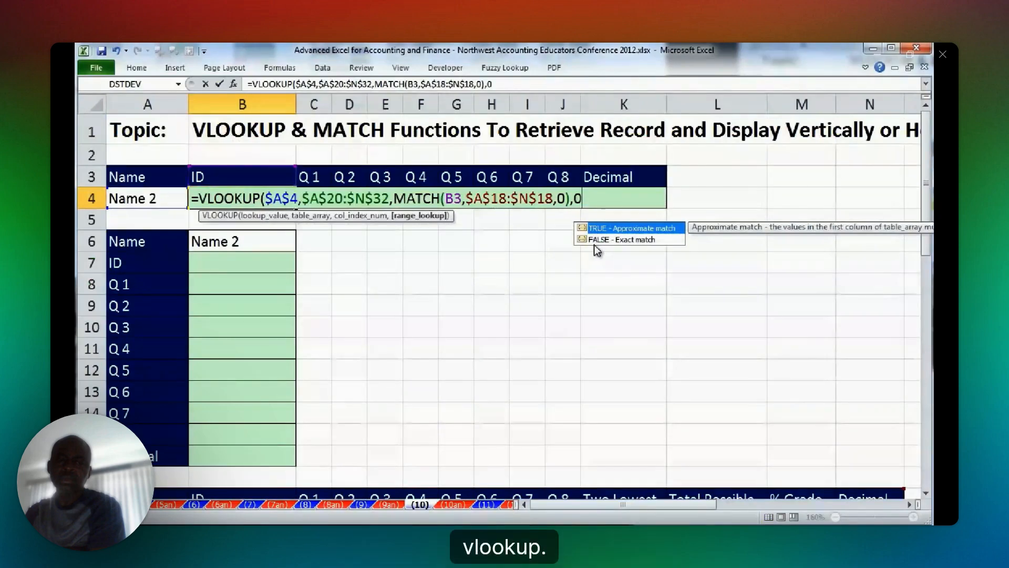
pyautogui.hotkey('ctrl', 'Return')
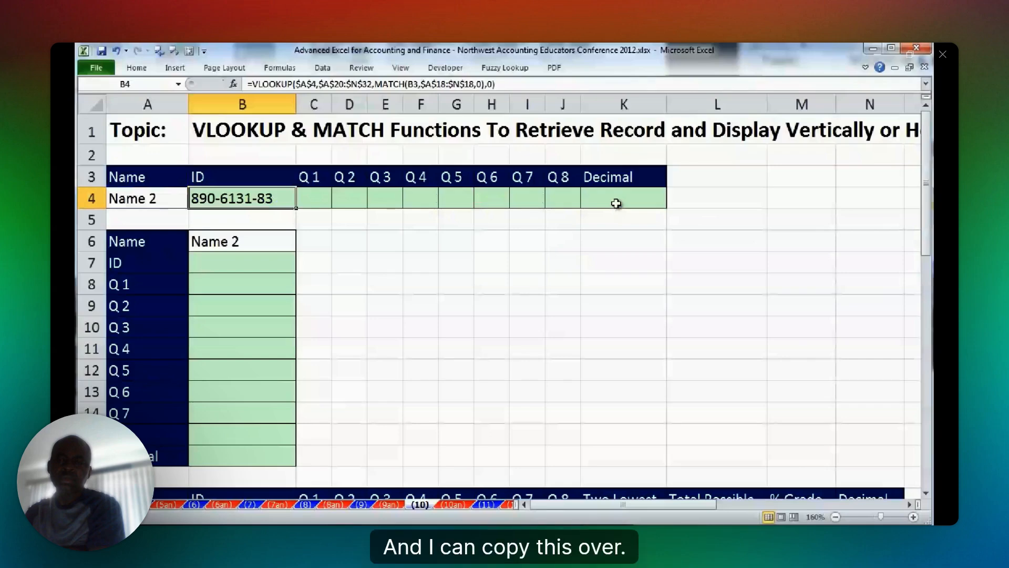
# Fill the B4 formula across to K4 and choose Name 7 in A4 to test the horizontal record.
pyautogui.moveTo(296, 208); pyautogui.dragTo(653, 221)
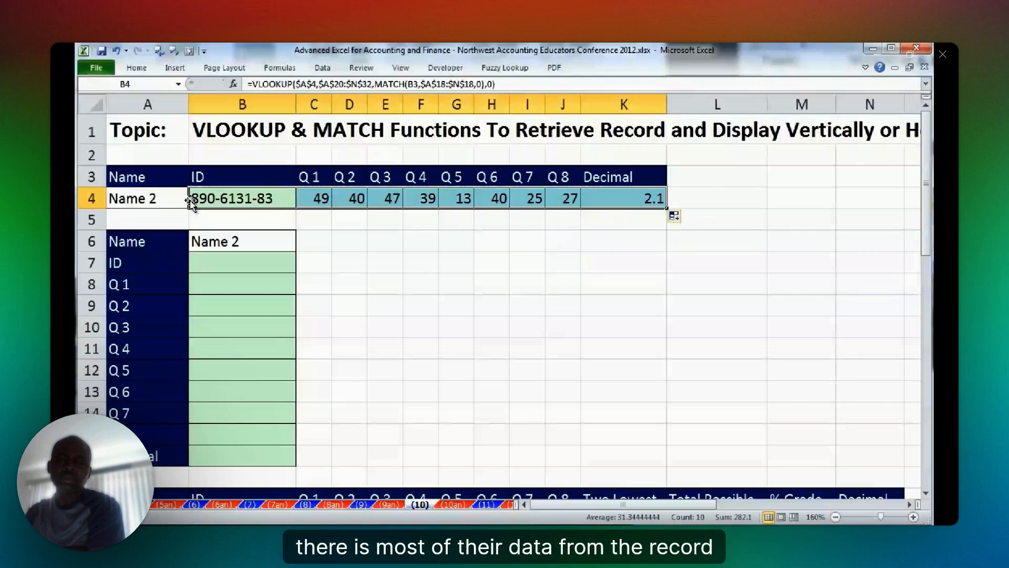
pyautogui.press('Left')
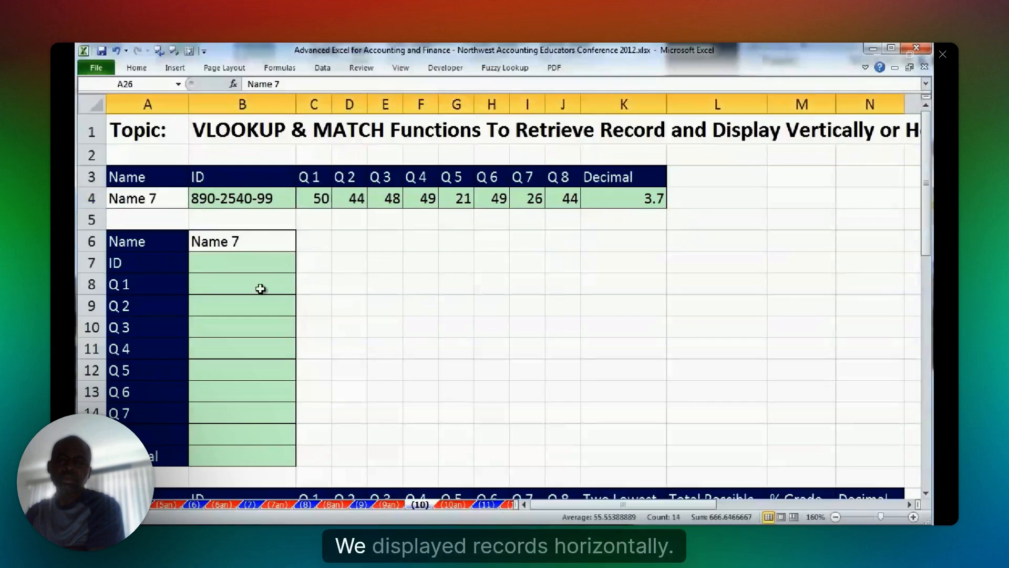
# Copy the text of the VLOOKUP and MATCH formula from B4 and paste it into B7 of the vertical record.
pyautogui.click(240, 261)
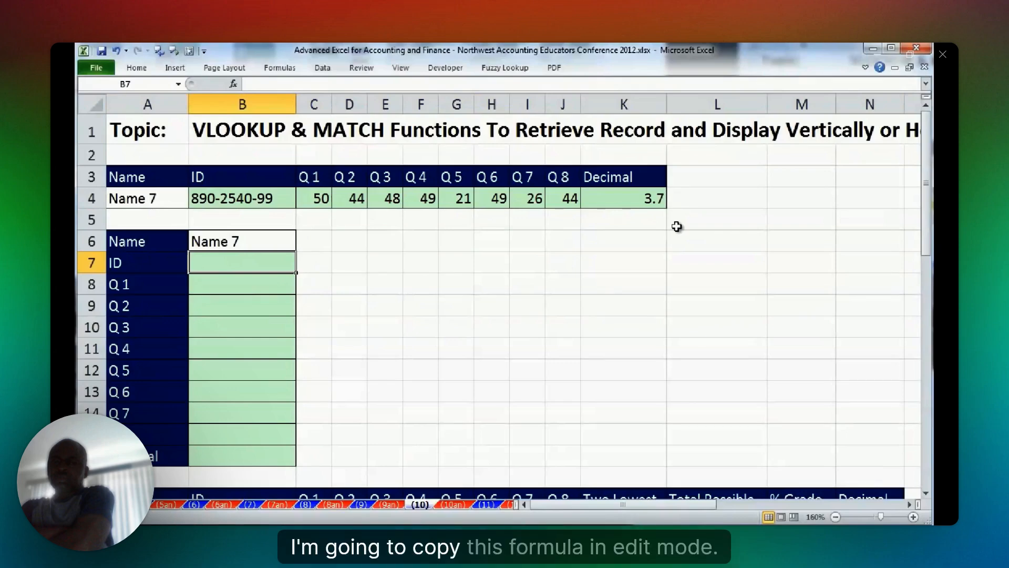
pyautogui.doubleClick(196, 199)
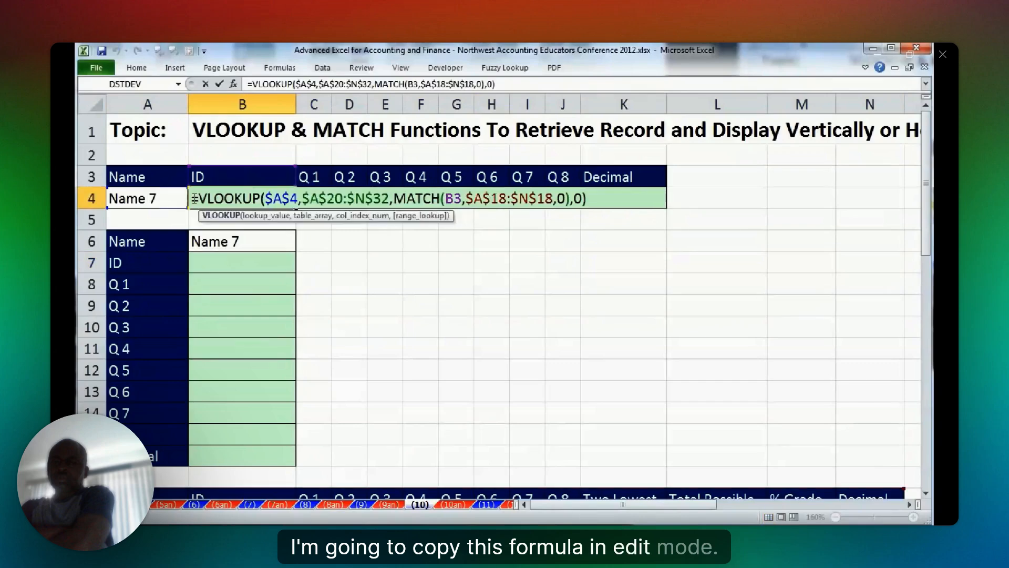
pyautogui.moveTo(194, 199); pyautogui.dragTo(635, 209)
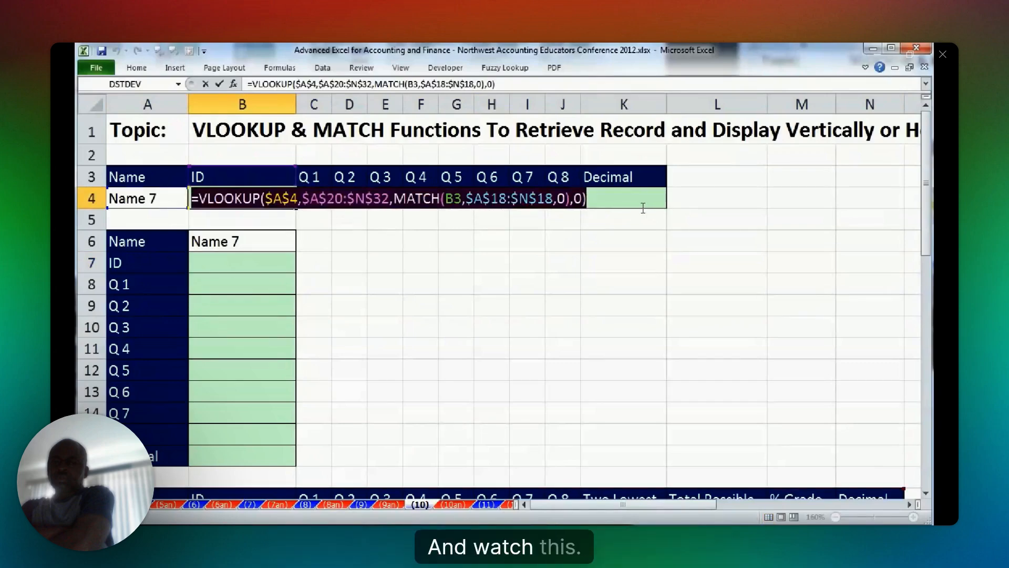
pyautogui.hotkey('ctrl', 'shift', 'Return')
pyautogui.click(210, 263)
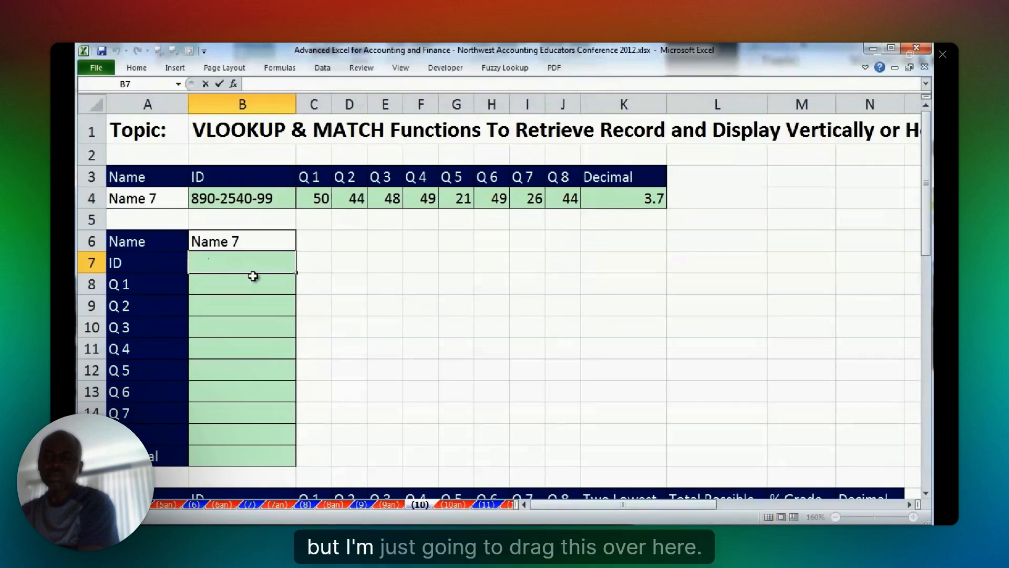
pyautogui.hotkey('ctrl', 'v')
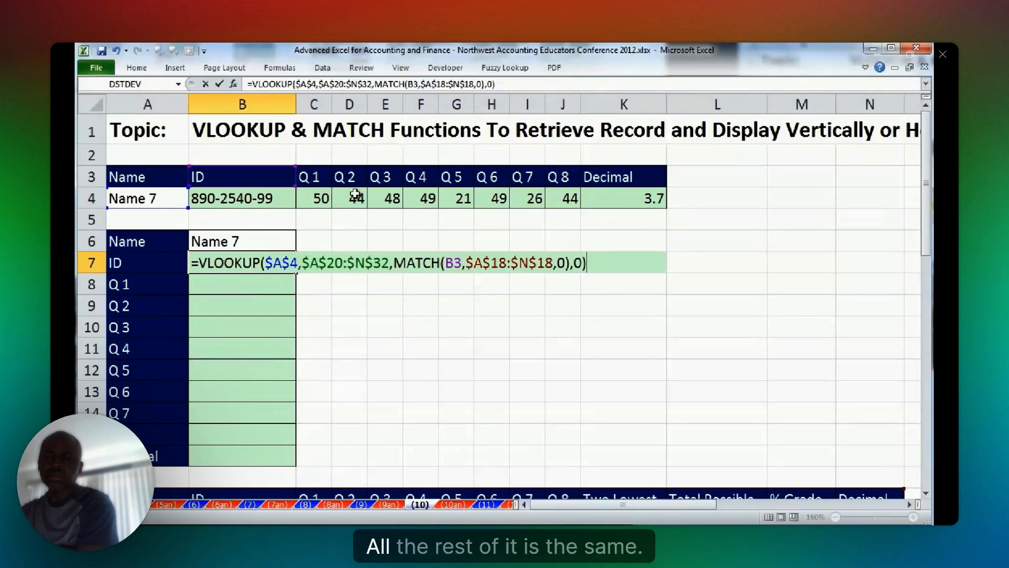
# Repoint the pasted formula's MATCH lookup value to A7 and its VLOOKUP lookup value to $B$6, then enter it in B7.
pyautogui.moveTo(285, 187); pyautogui.dragTo(177, 268)
pyautogui.moveTo(176, 208); pyautogui.dragTo(279, 250)
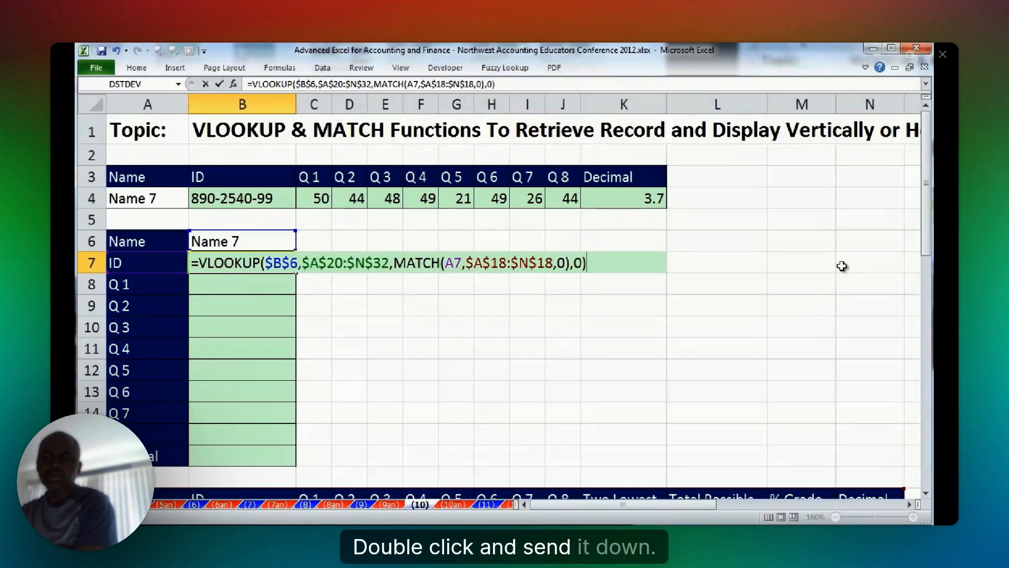
pyautogui.hotkey('ctrl', 'Return')
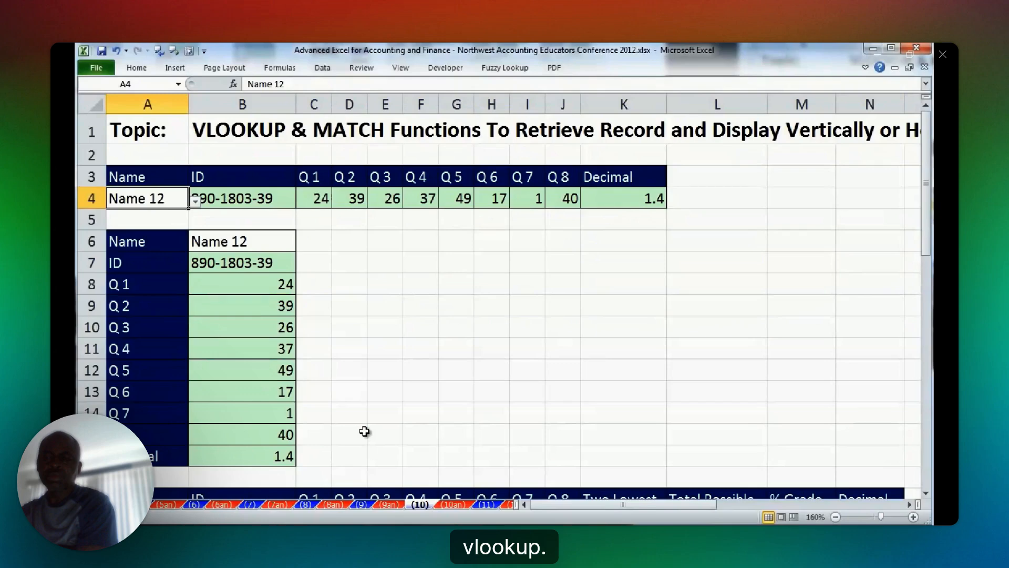
# Open sheet (11) and examine the tax bracket table, especially row 6's upper limit, rate and tax from previous brackets.
pyautogui.click(486, 505)
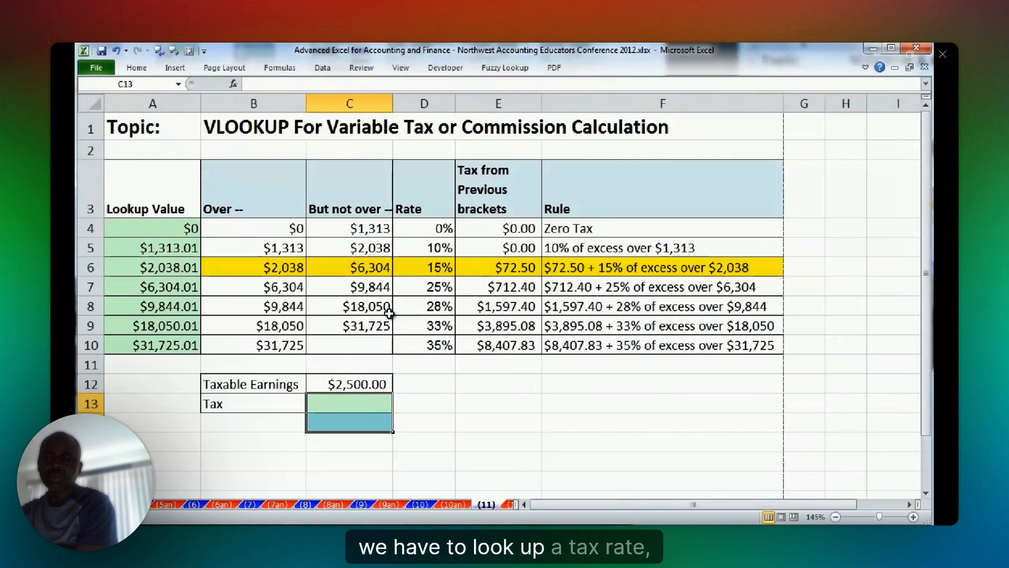
pyautogui.click(286, 211)
pyautogui.hotkey('ctrl', 'shift', 'Right')
pyautogui.hotkey('ctrl', 'shift', 'Down')
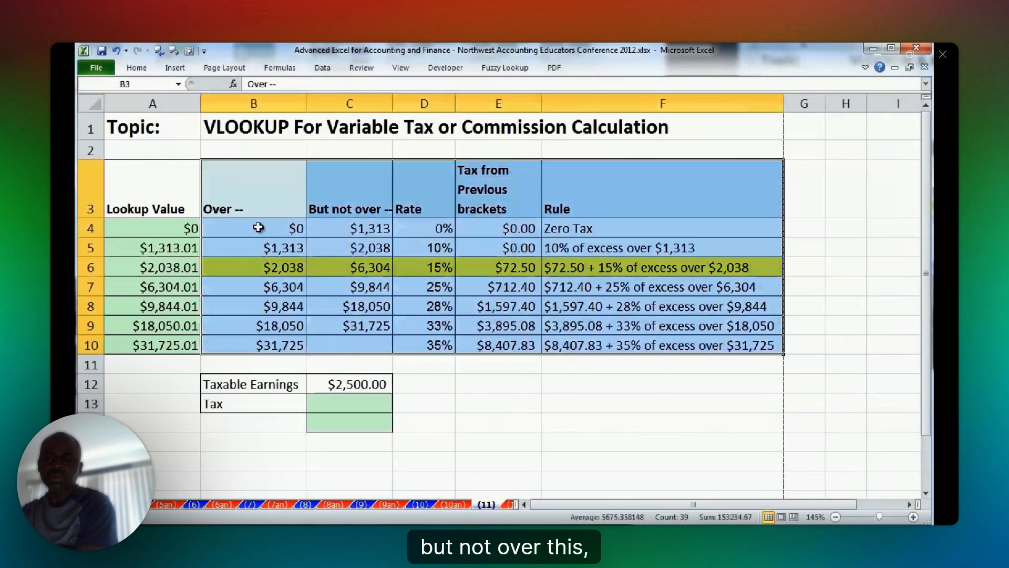
pyautogui.click(349, 265)
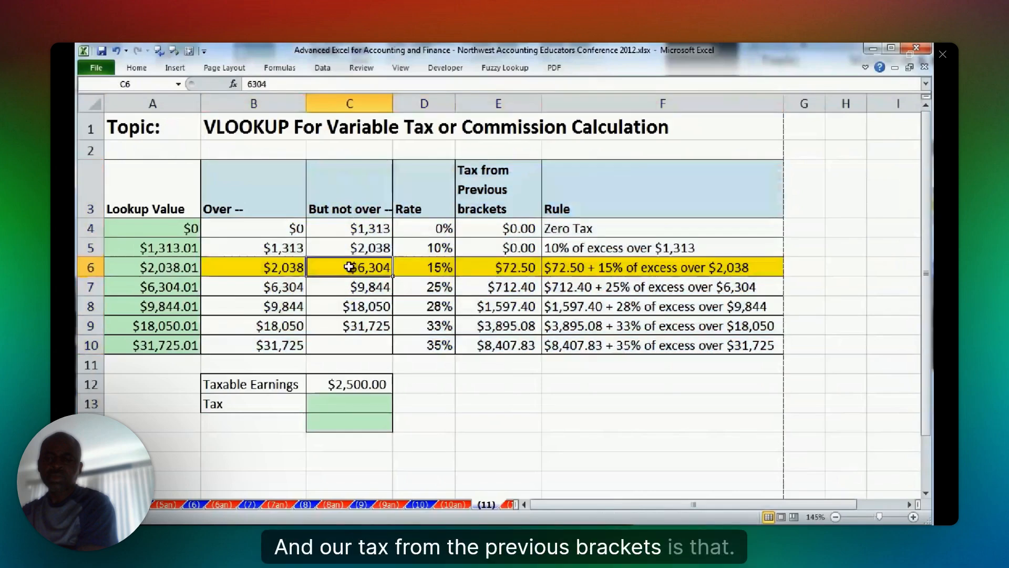
pyautogui.click(437, 267)
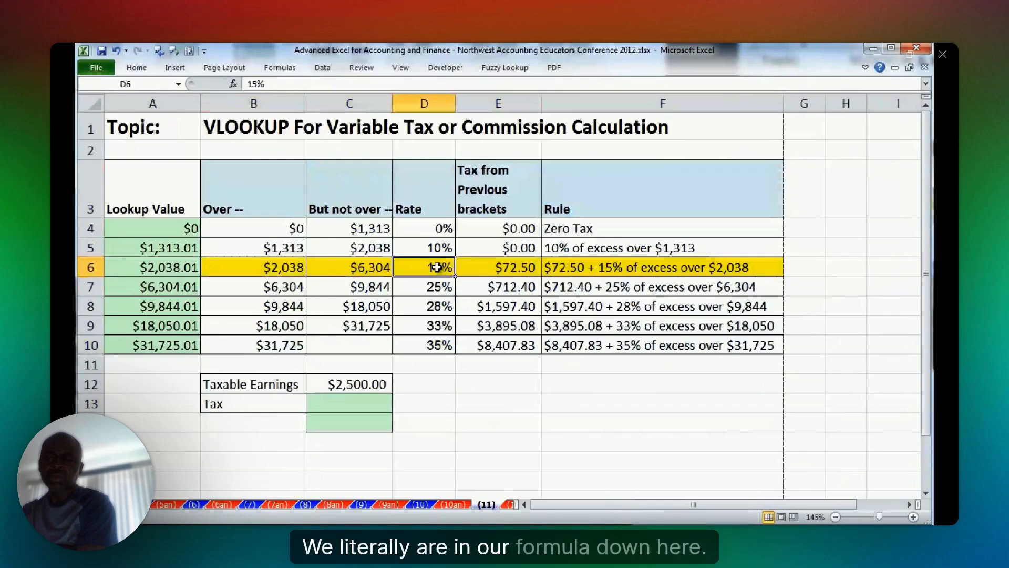
pyautogui.click(480, 269)
# Enter the formula =E6+(C12-B6)*D6 in C14 to calculate the tax directly from the highlighted bracket.
pyautogui.click(357, 424)
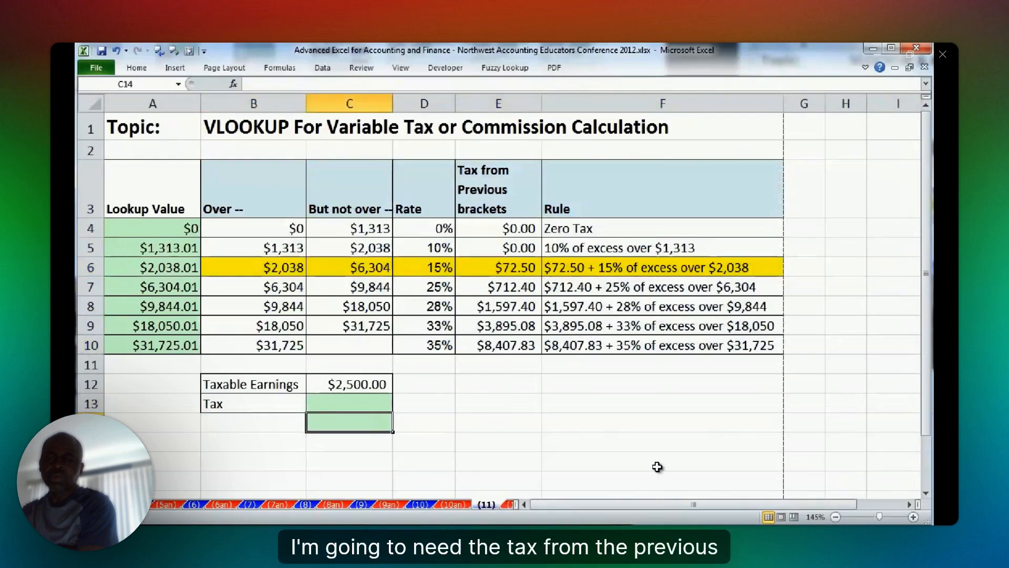
pyautogui.write('=')
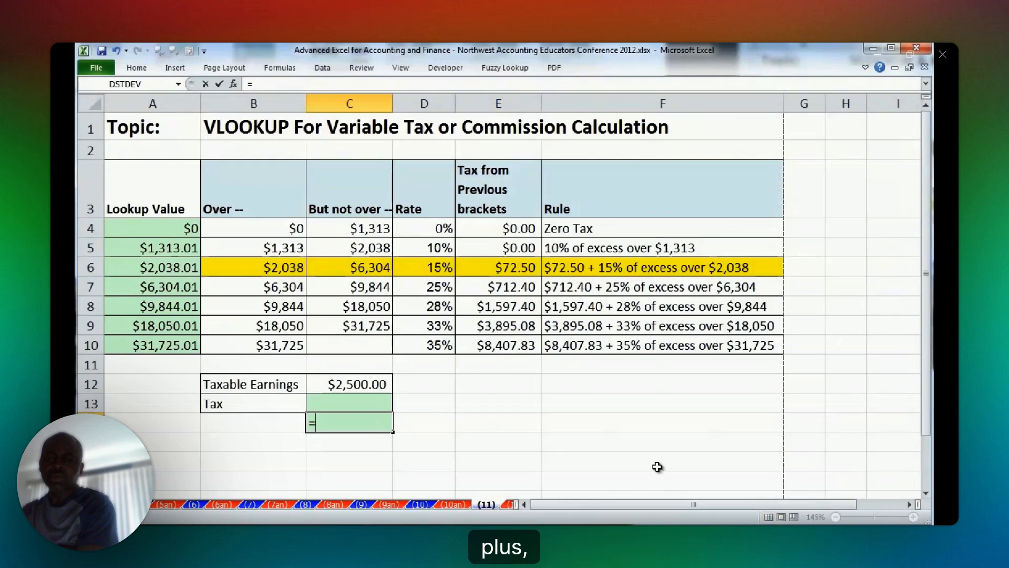
pyautogui.click(498, 267)
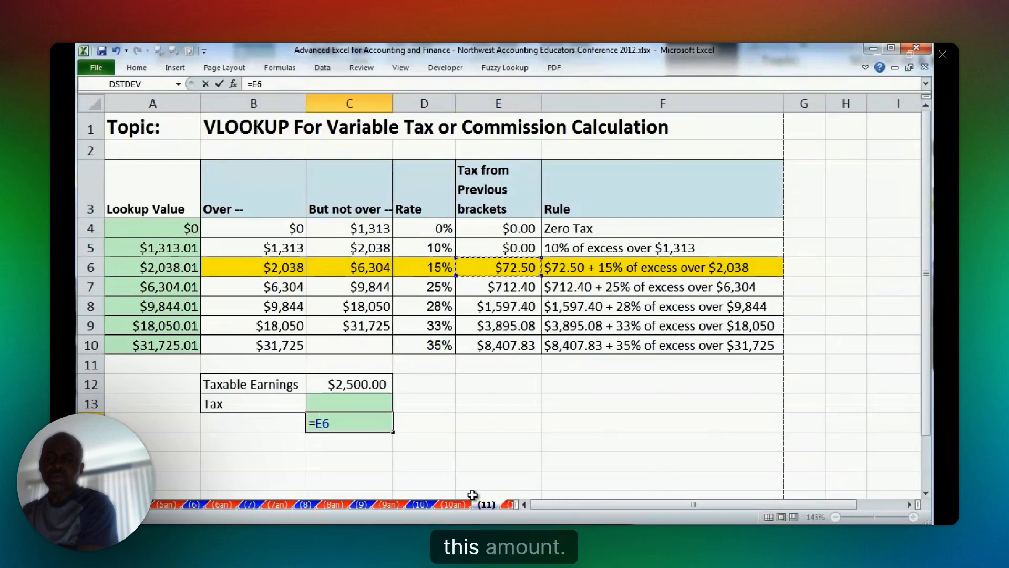
pyautogui.write('+')
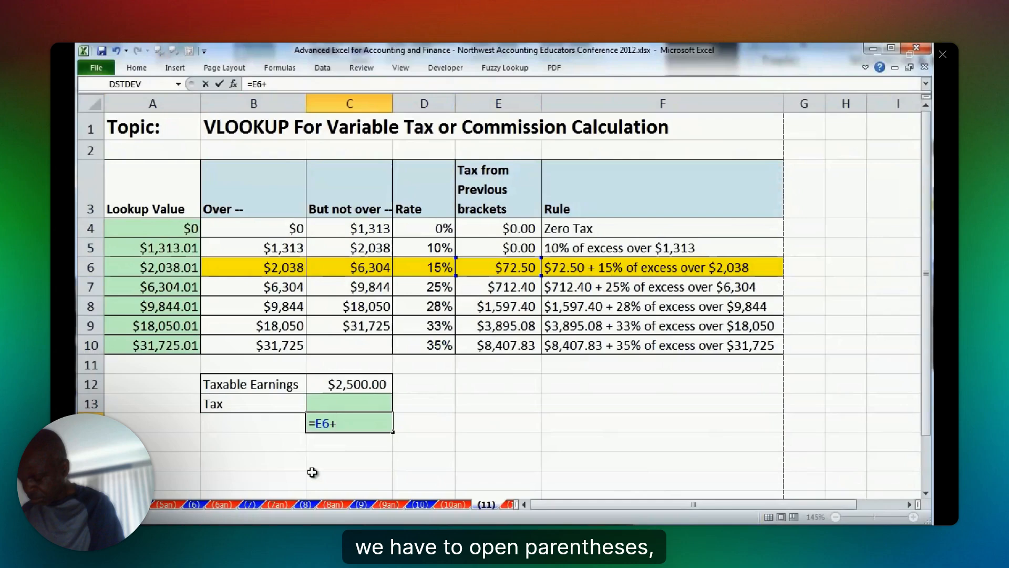
pyautogui.write('(')
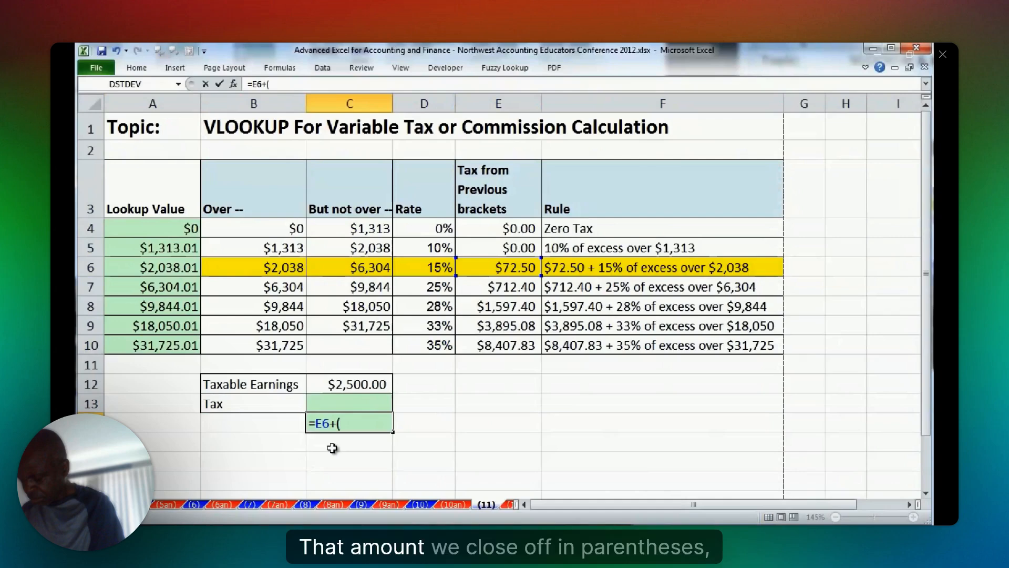
pyautogui.write('C12-B6)')
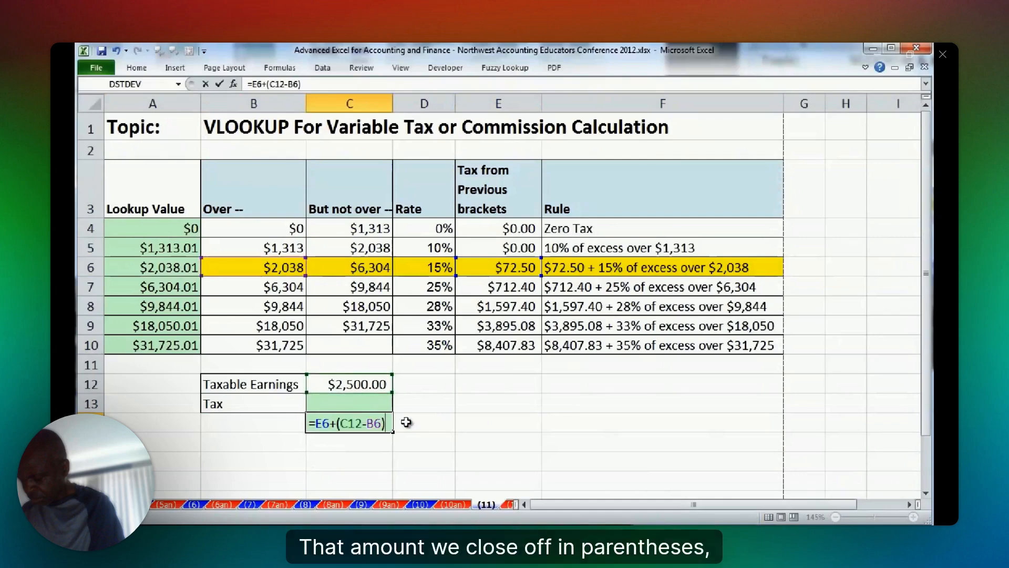
pyautogui.write('*')
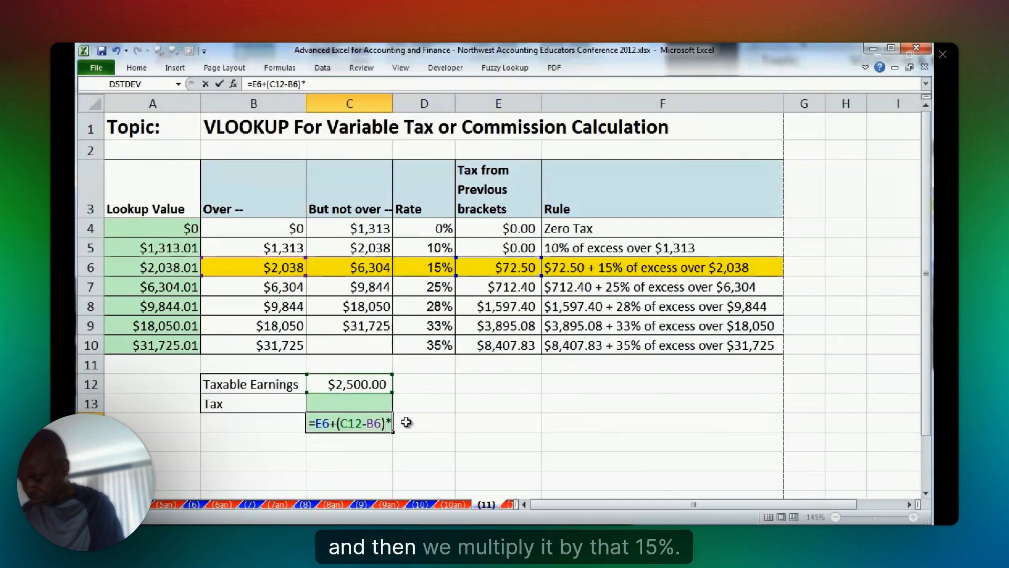
pyautogui.click(440, 268)
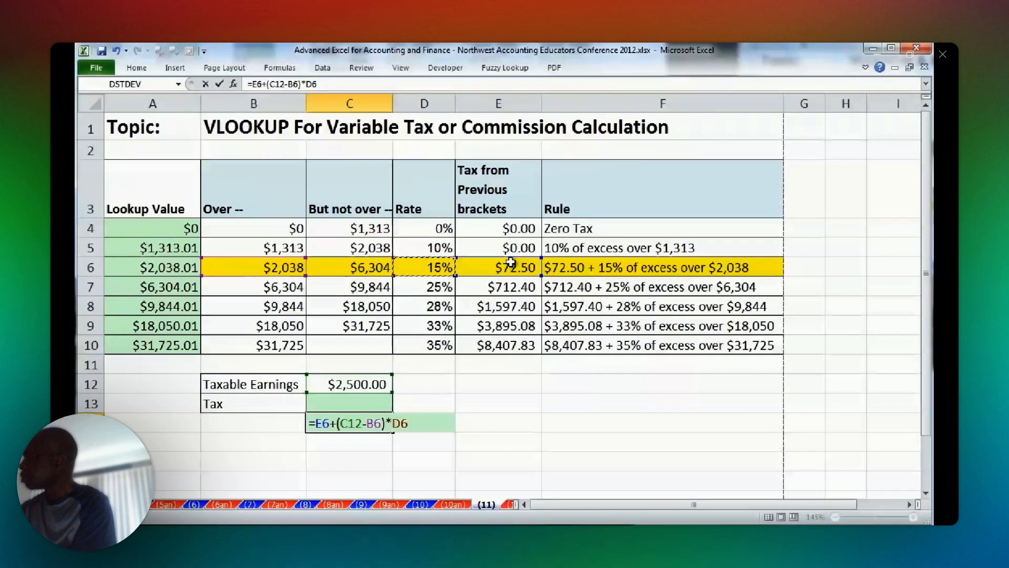
pyautogui.press('Return')
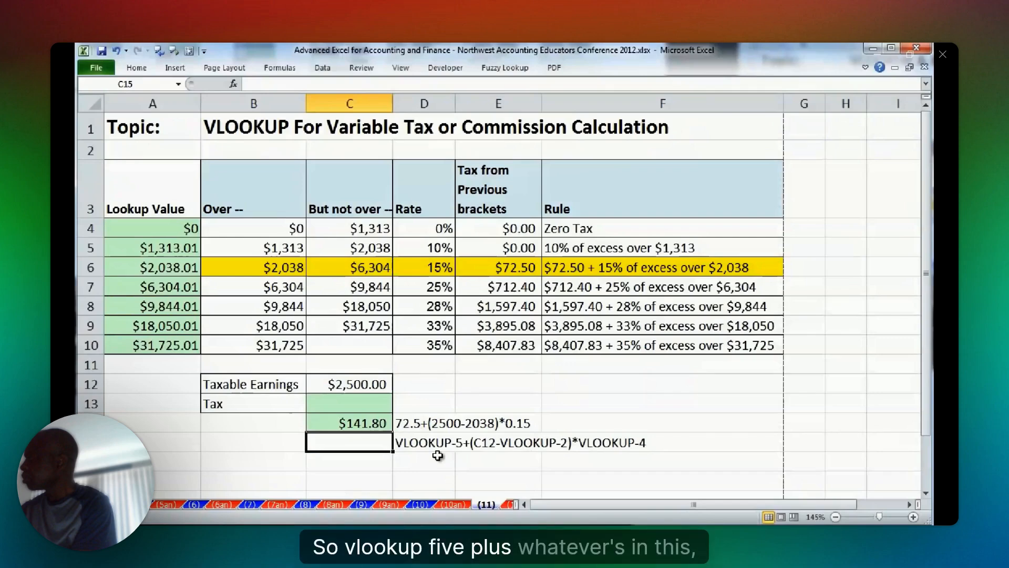
# Examine the row 6 values the tax formula uses and compare the Over column with the Lookup Value column's formula in A6.
pyautogui.click(503, 272)
pyautogui.hotkey('ctrl', 'shift', 'Left')
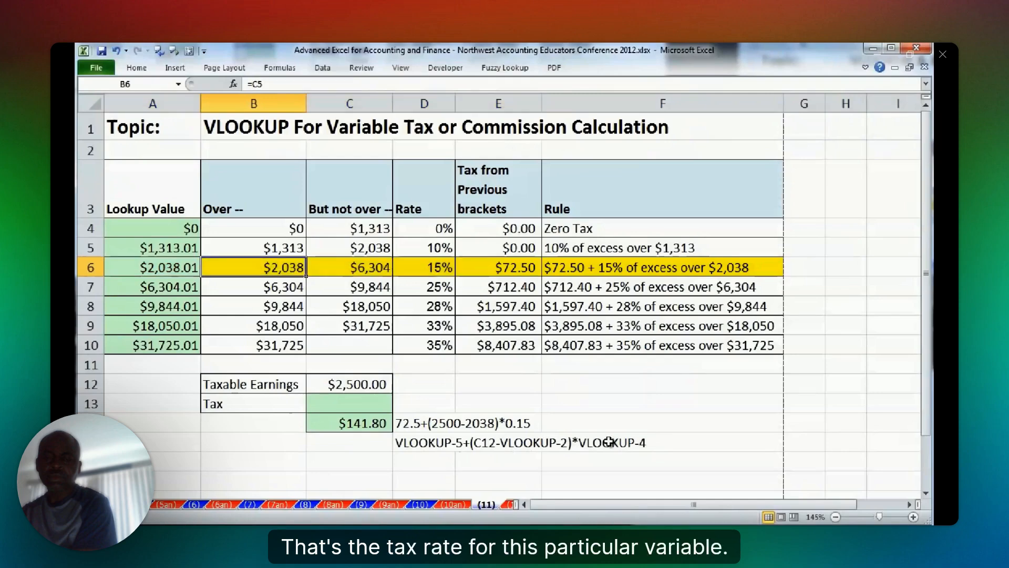
pyautogui.click(428, 265)
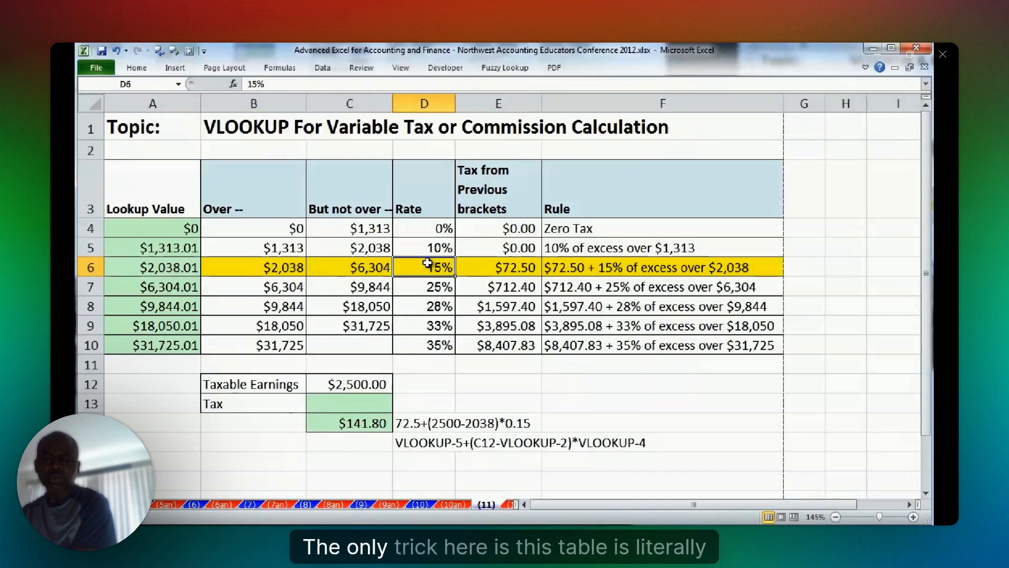
pyautogui.click(350, 403)
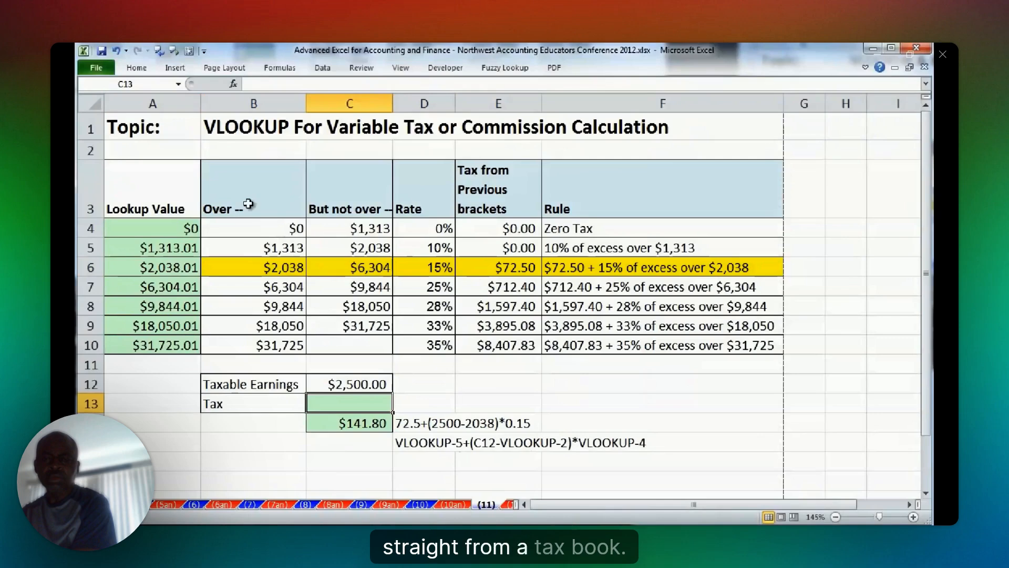
pyautogui.moveTo(276, 200); pyautogui.dragTo(658, 311)
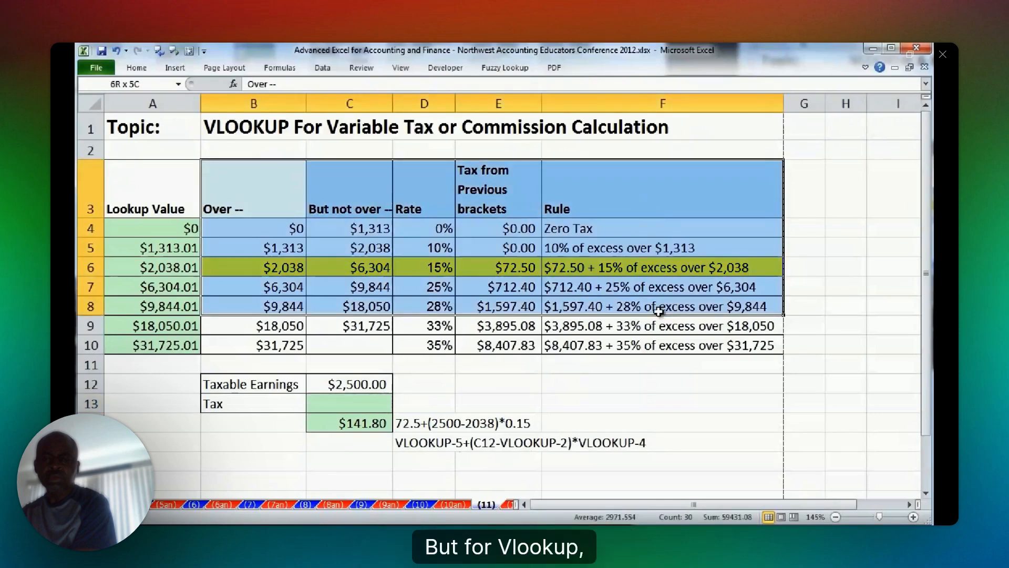
pyautogui.moveTo(659, 310); pyautogui.dragTo(659, 344)
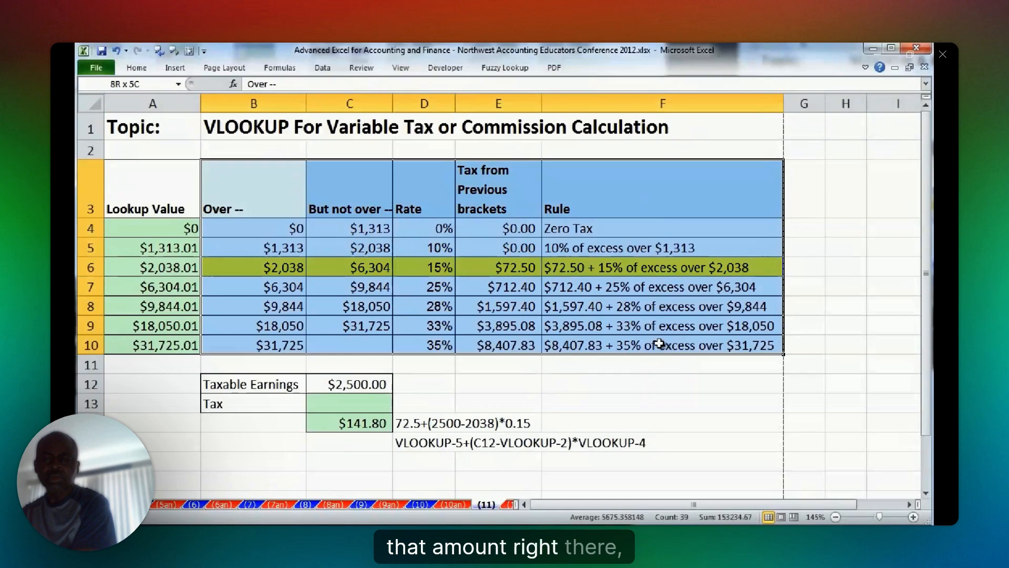
pyautogui.click(276, 196)
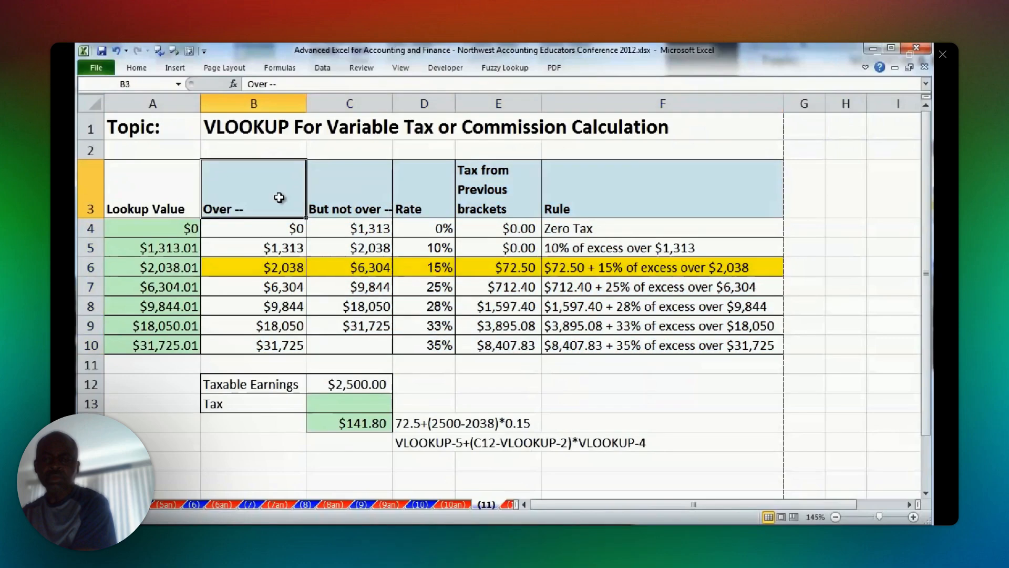
pyautogui.click(277, 267)
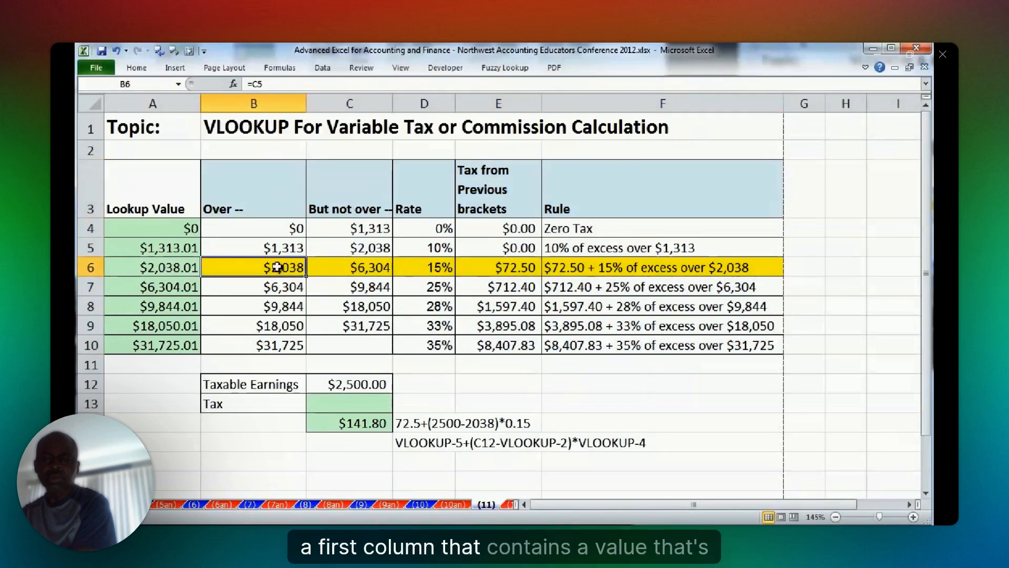
pyautogui.click(184, 269)
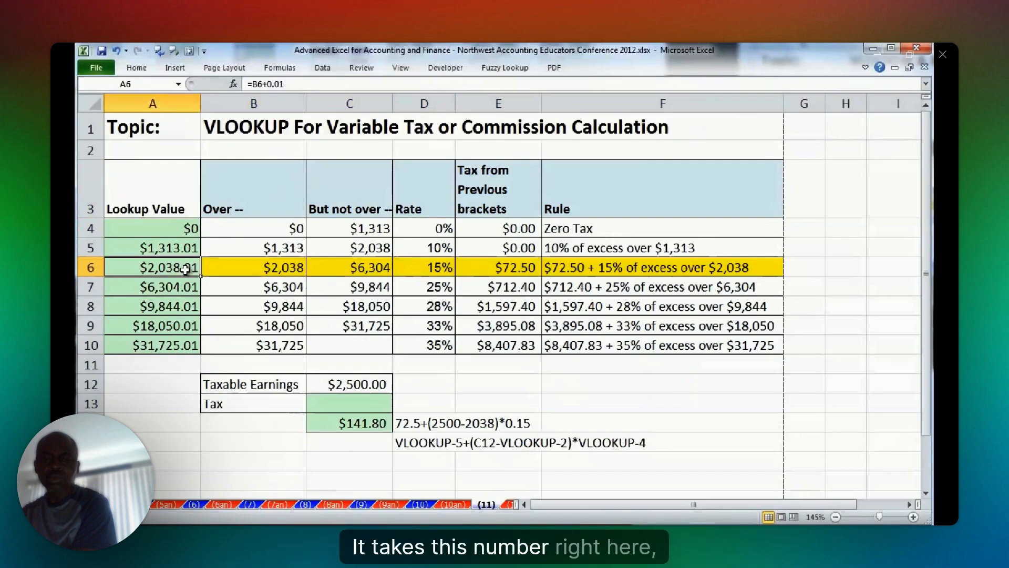
pyautogui.click(356, 385)
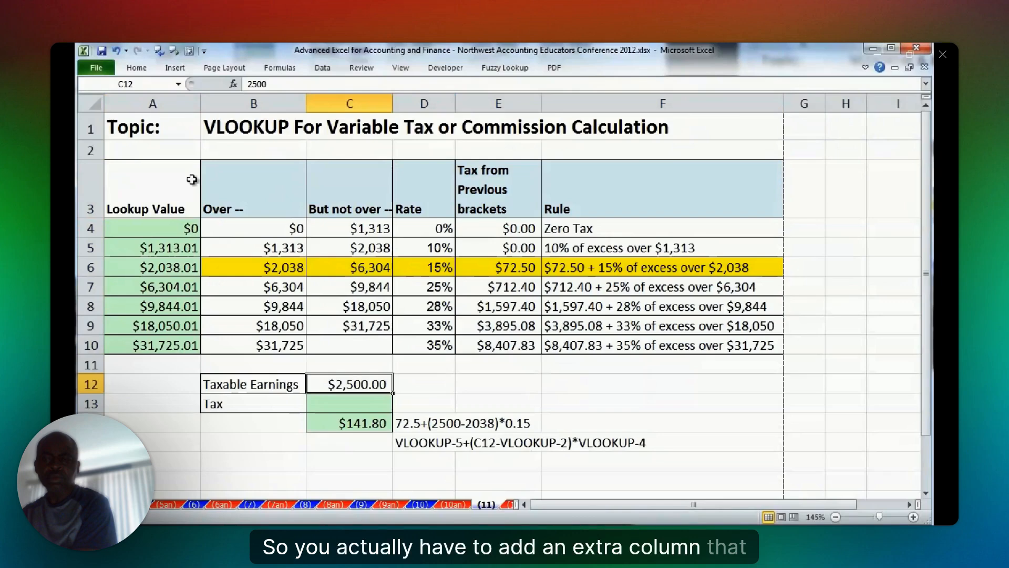
pyautogui.click(176, 267)
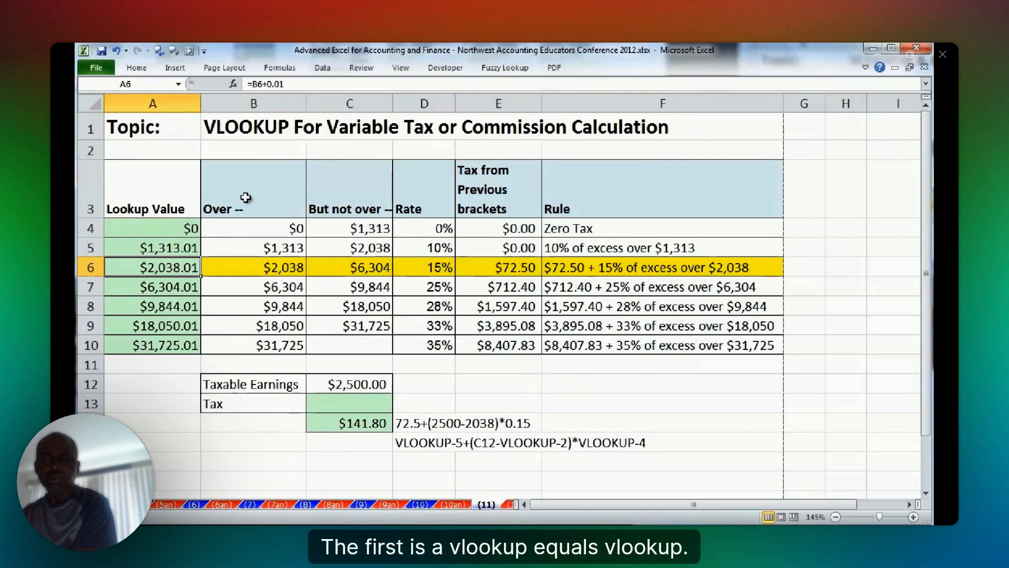
# Enter =VLOOKUP(C12,A4:F10,5) in C13 to retrieve the tax from previous brackets for the taxable earnings.
pyautogui.click(348, 404)
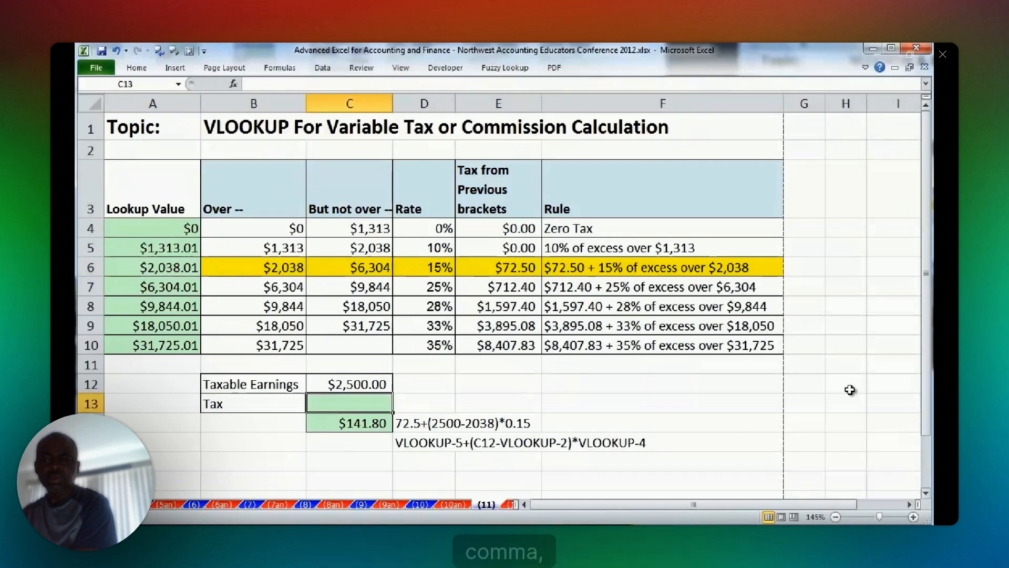
pyautogui.write('=vl')
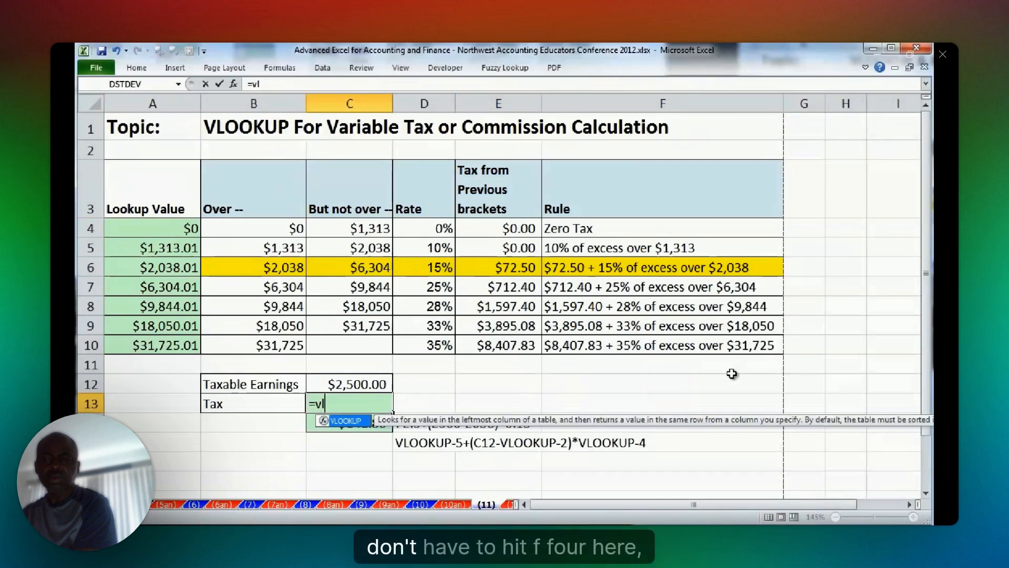
pyautogui.press('Tab')
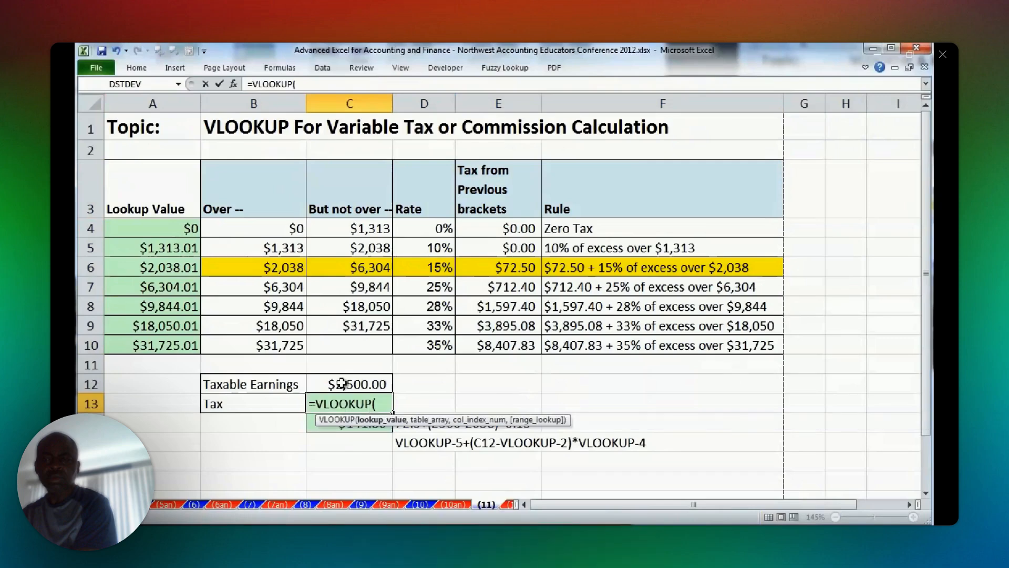
pyautogui.click(342, 384)
pyautogui.write(',')
pyautogui.moveTo(153, 228); pyautogui.dragTo(583, 344)
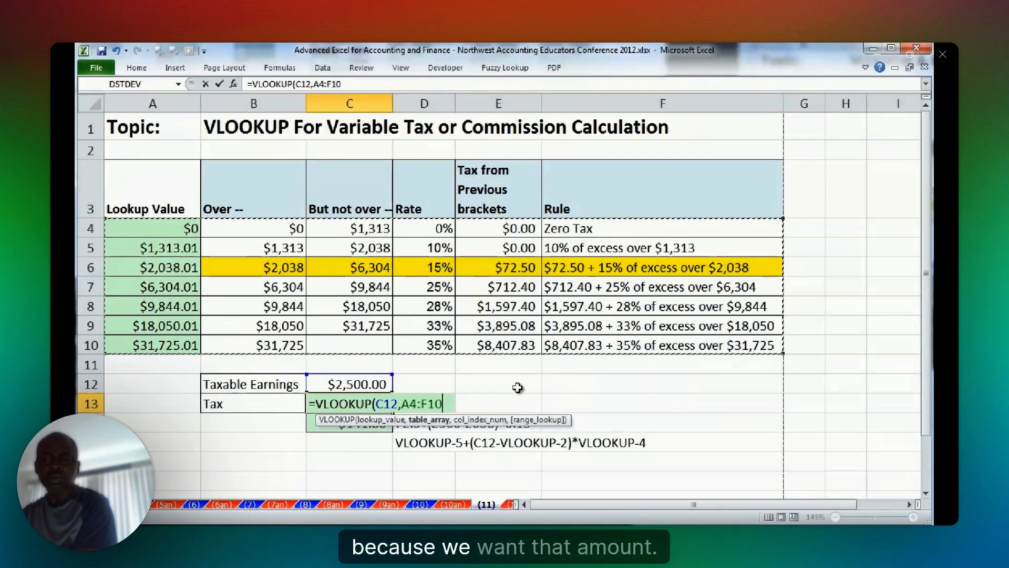
pyautogui.write(',')
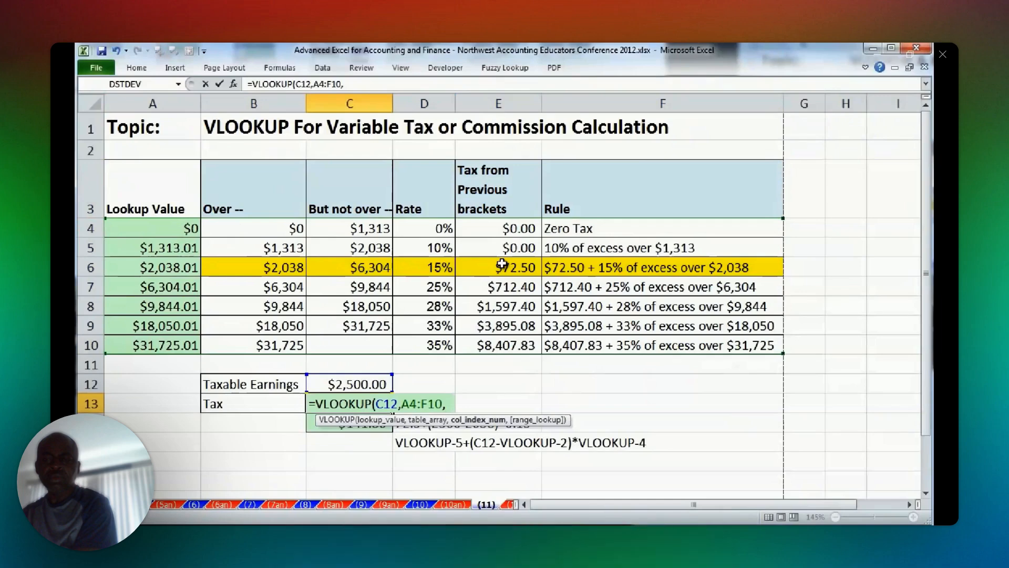
pyautogui.write('5')
pyautogui.hotkey('ctrl', 'Return')
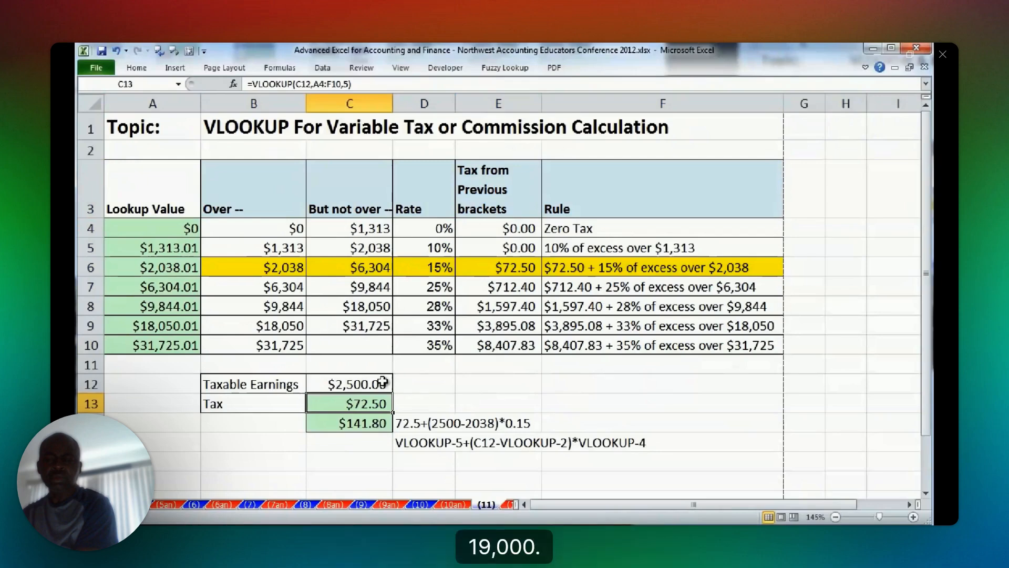
# Test the C13 lookup with taxable earnings of 19000 in C12, compare it with E9, and undo the earnings change.
pyautogui.click(382, 381)
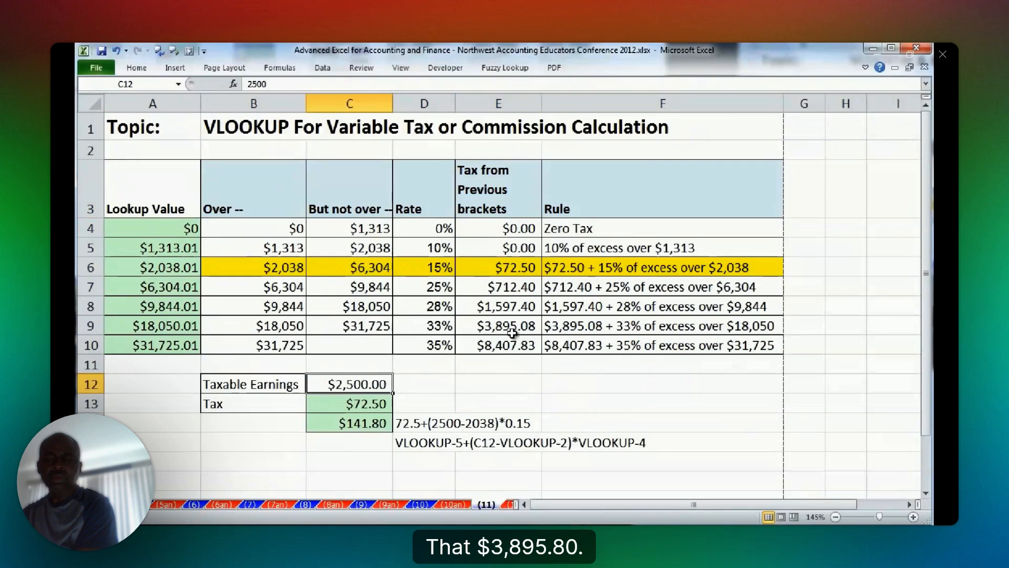
pyautogui.write('19000')
pyautogui.hotkey('ctrl', 'Return')
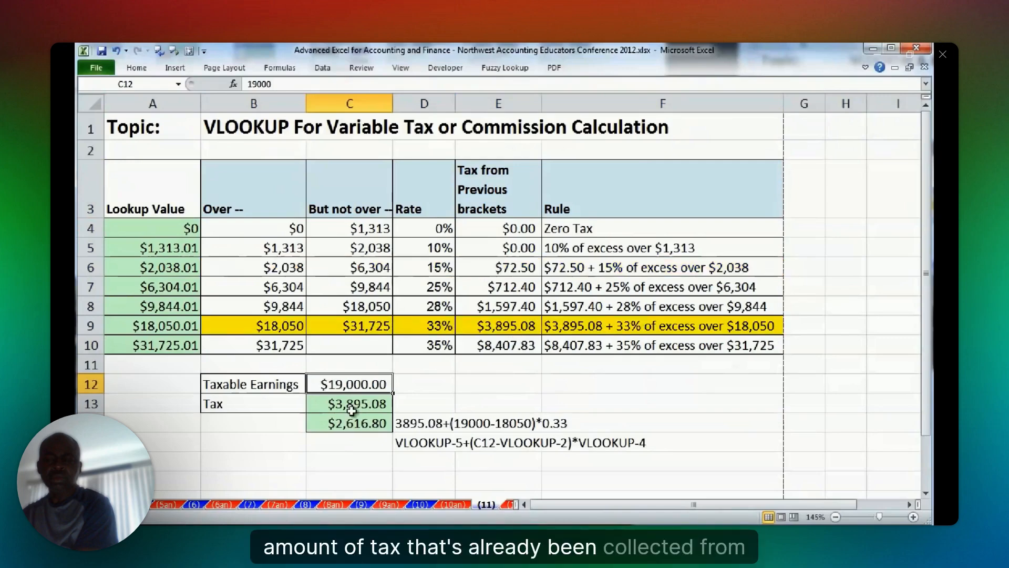
pyautogui.click(509, 325)
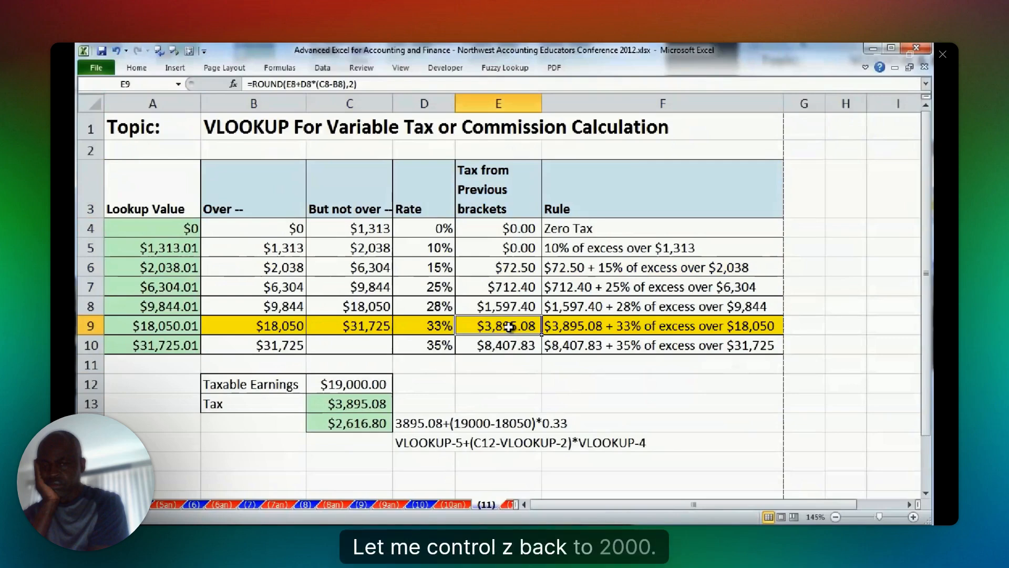
pyautogui.doubleClick(363, 403)
pyautogui.press('Escape')
pyautogui.hotkey('ctrl', 'z')
# Extend the C13 tax formula with +(C12-VLOOKUP(C12,A4:F10,2))*VLOOKUP(C12,A4:F10,4) to add the tax on the excess within the bracket.
pyautogui.click(358, 402)
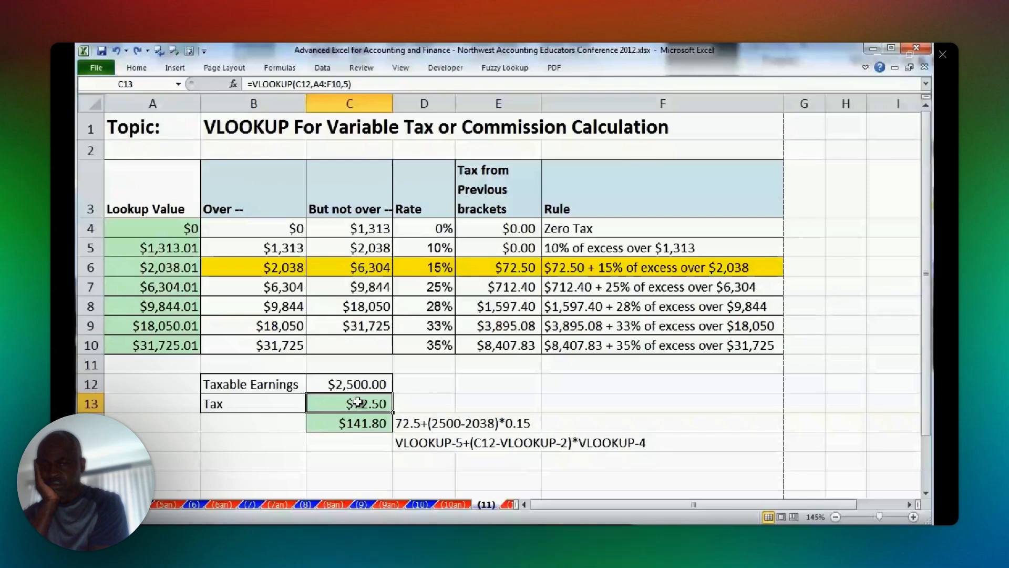
pyautogui.doubleClick(358, 402)
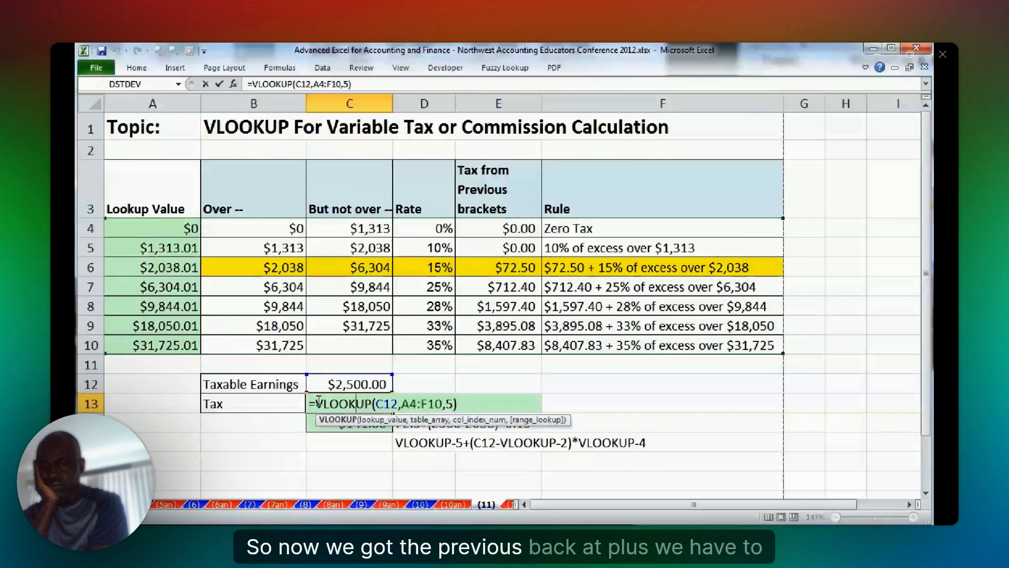
pyautogui.click(467, 402)
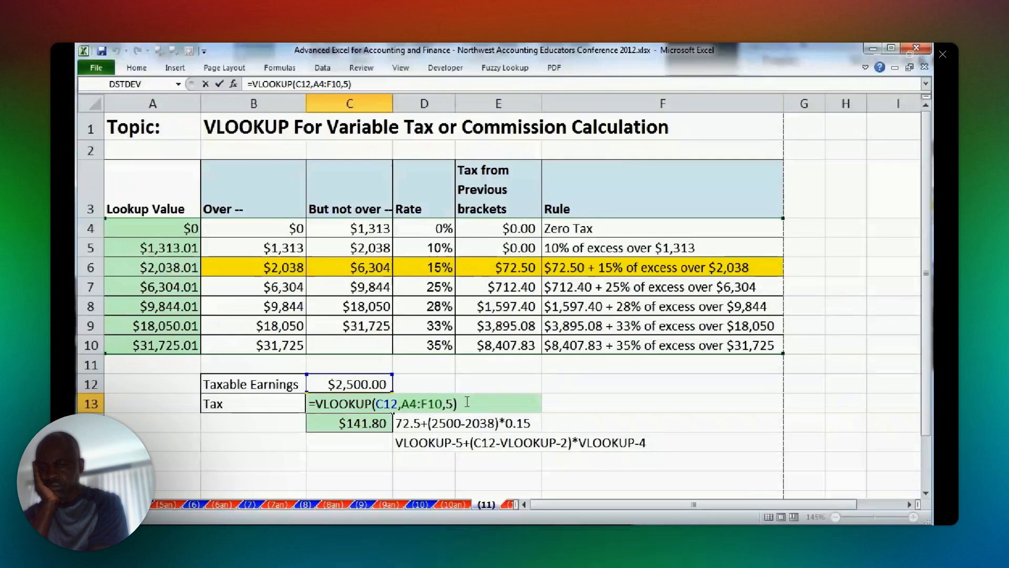
pyautogui.write('+(')
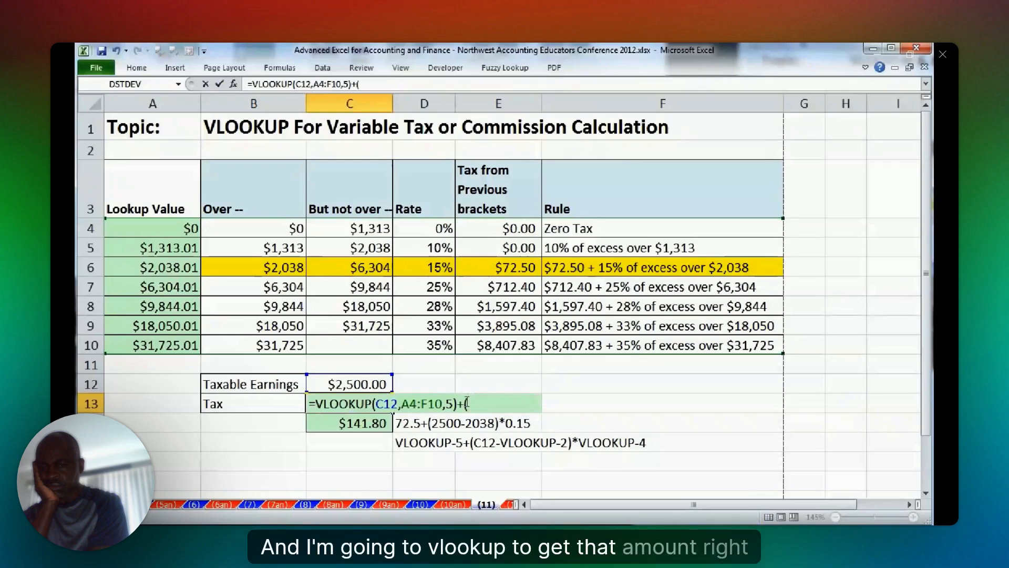
pyautogui.click(368, 383)
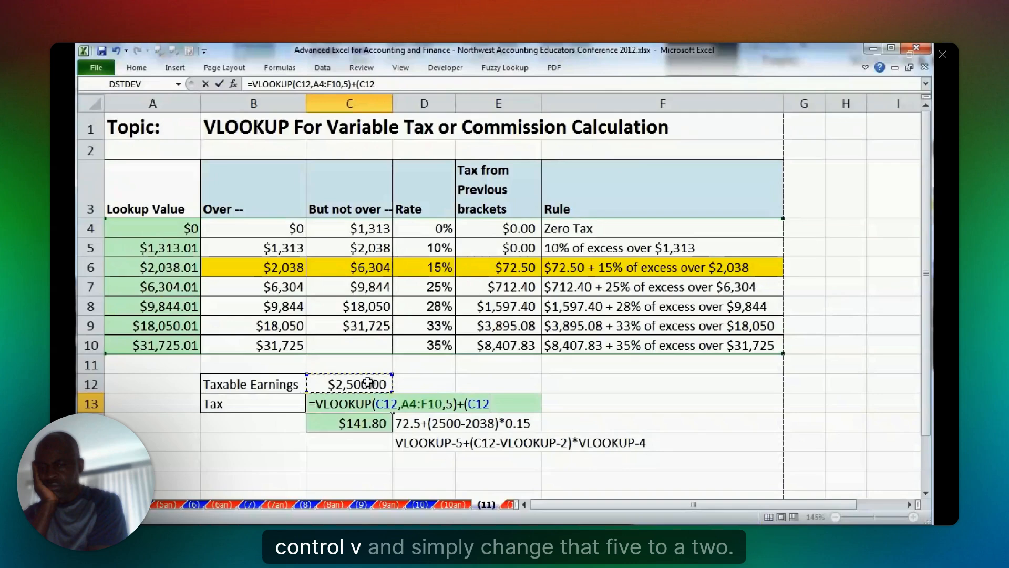
pyautogui.write('-')
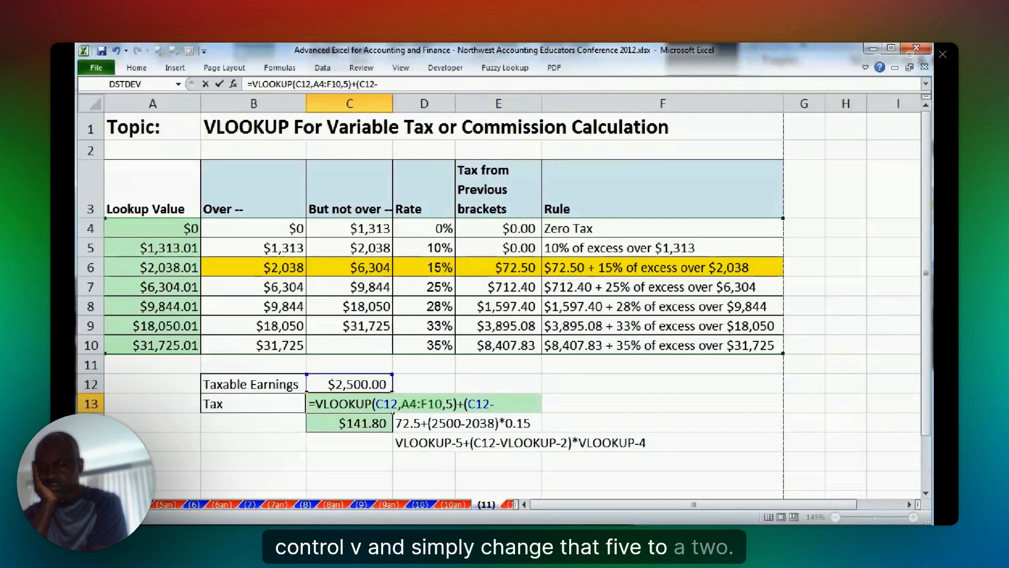
pyautogui.write('VLOOKUP(C12,A4:F10,5)')
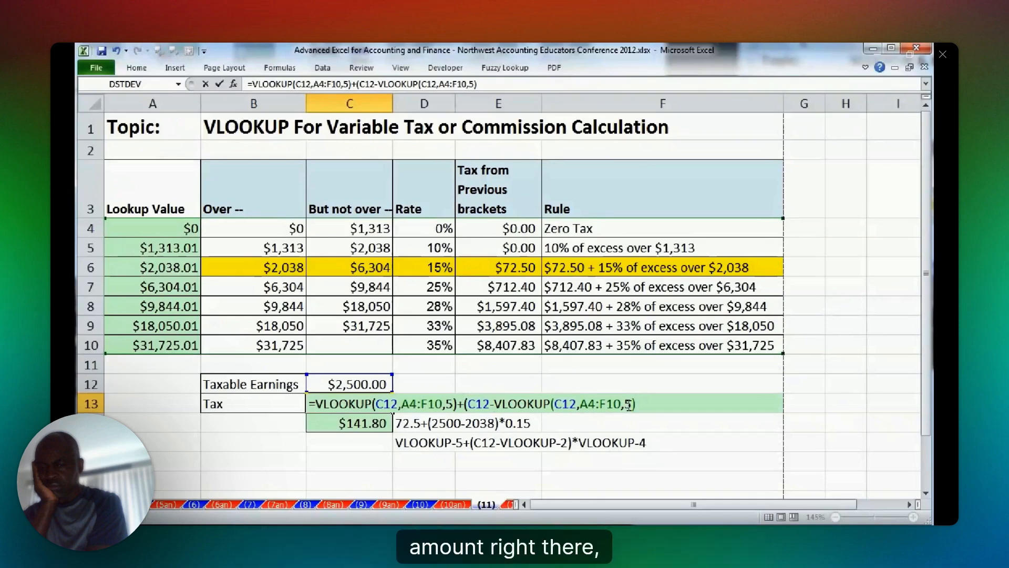
pyautogui.press('BackSpace')
pyautogui.press('BackSpace')
pyautogui.write('2))')
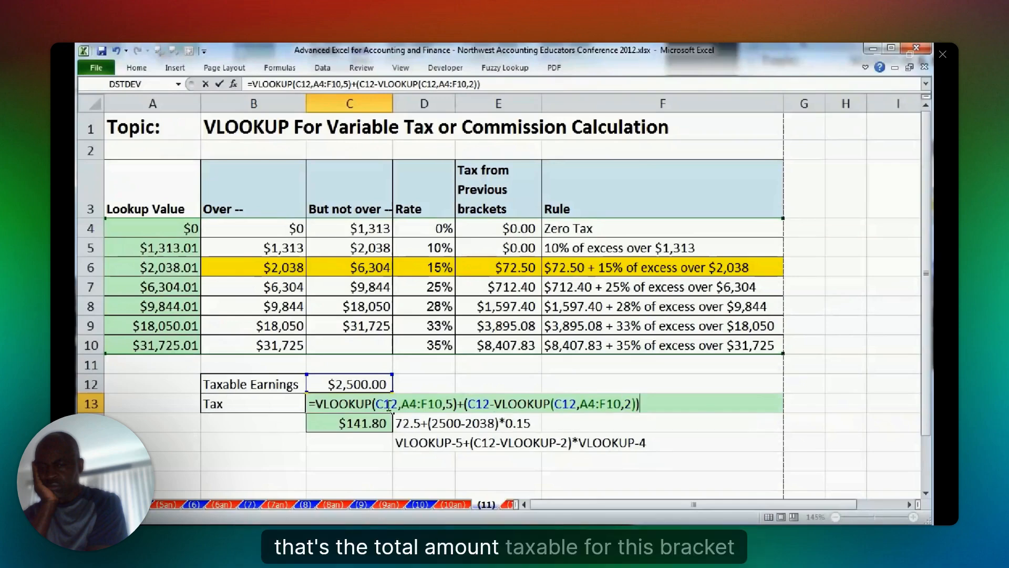
pyautogui.moveTo(464, 403); pyautogui.dragTo(639, 403)
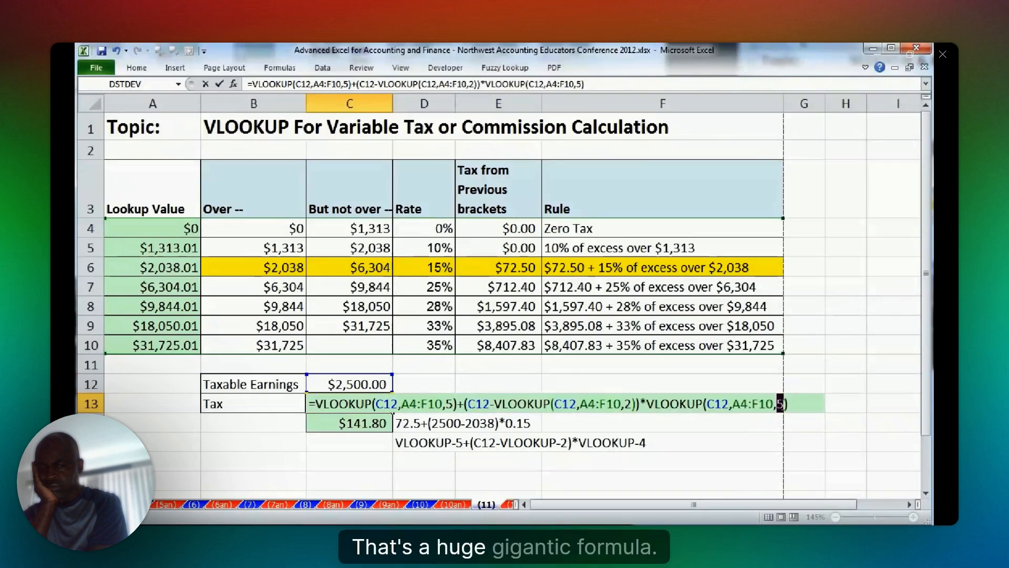
pyautogui.write('4')
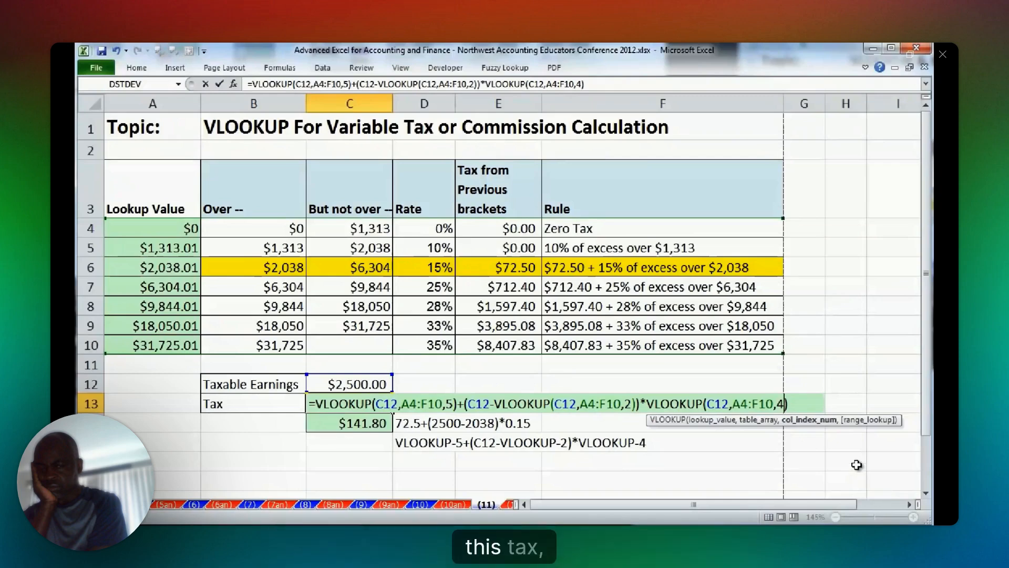
# Check the tax formulas in C14 and C13 using taxable earnings of 19000 in C12.
pyautogui.doubleClick(360, 425)
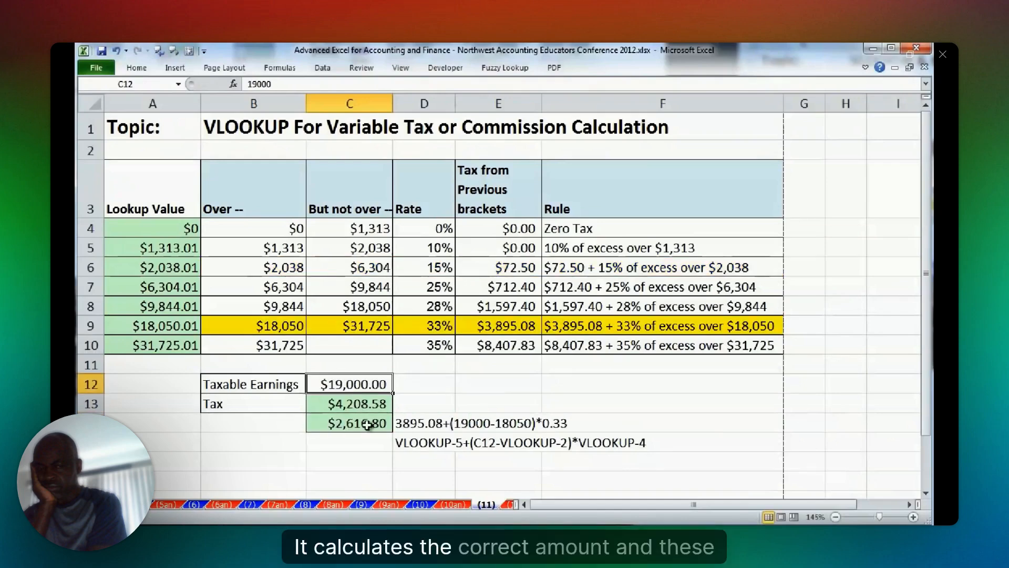
pyautogui.doubleClick(360, 403)
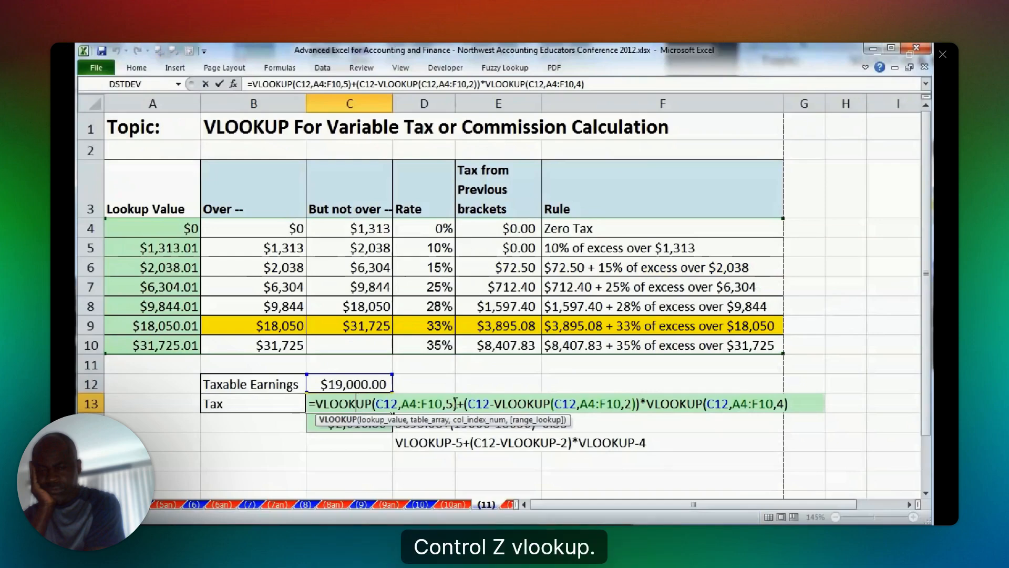
pyautogui.press('Escape')
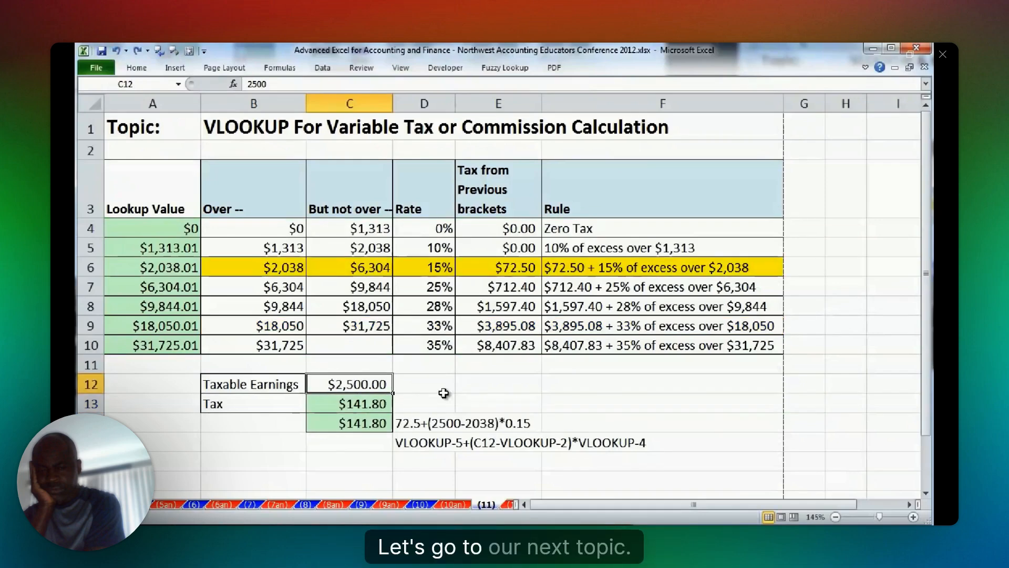
pyautogui.click(437, 382)
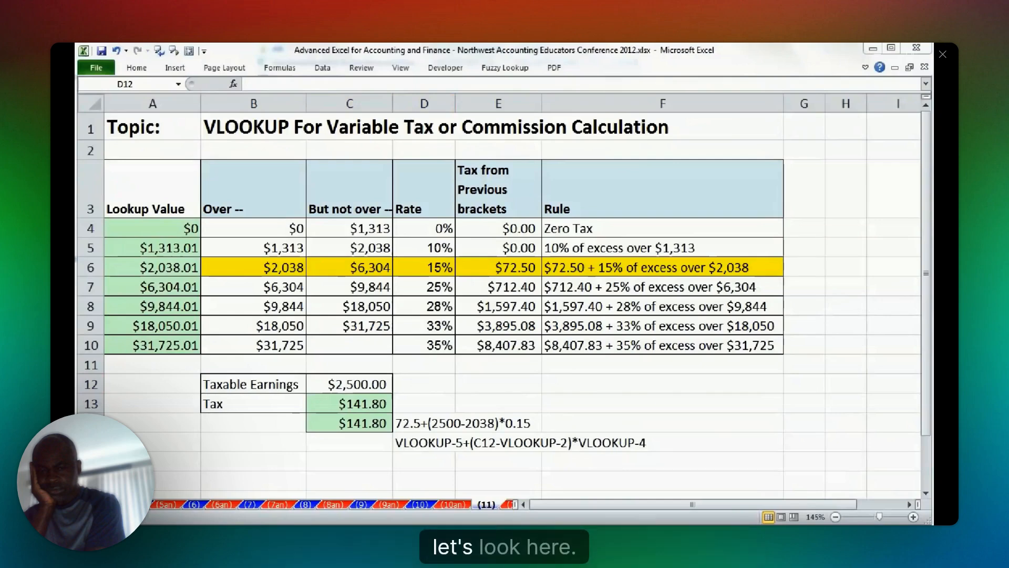
# Open sheet (12) and examine the grade table, the percent-to-decimal lookup table in columns P:Q and the Max scores in C4:J4.
pyautogui.click(476, 504)
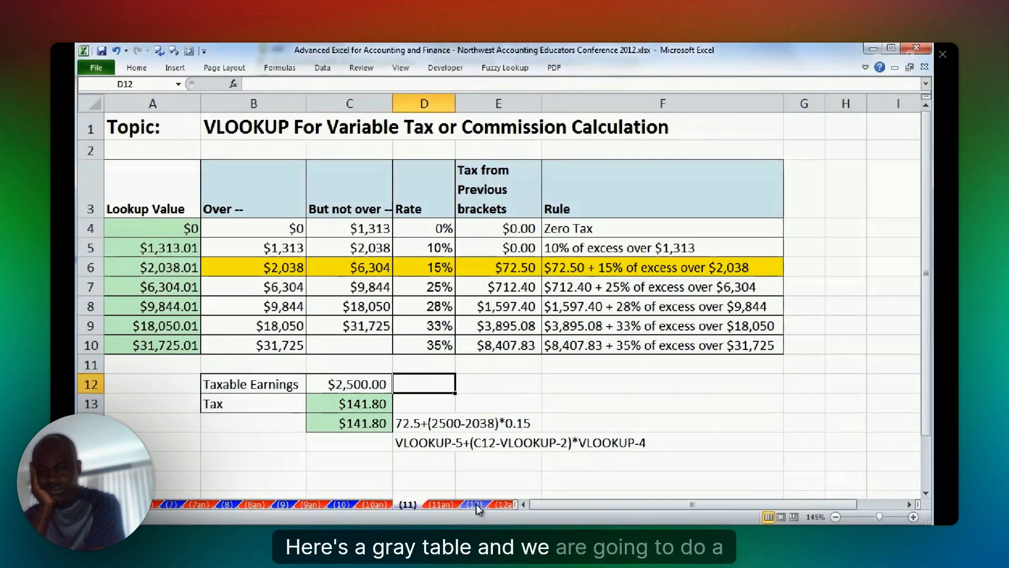
pyautogui.click(476, 504)
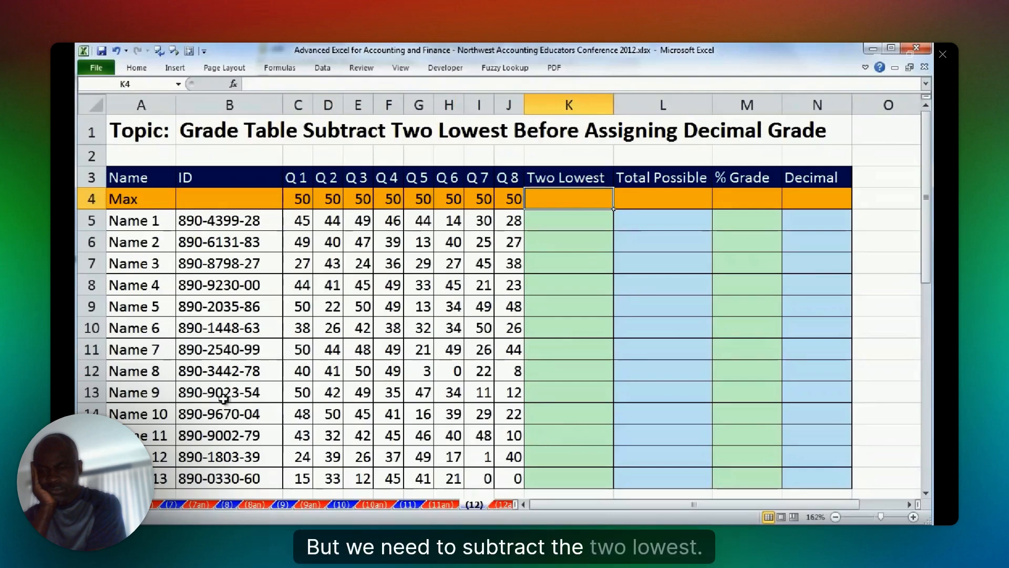
pyautogui.moveTo(852, 504); pyautogui.dragTo(896, 503)
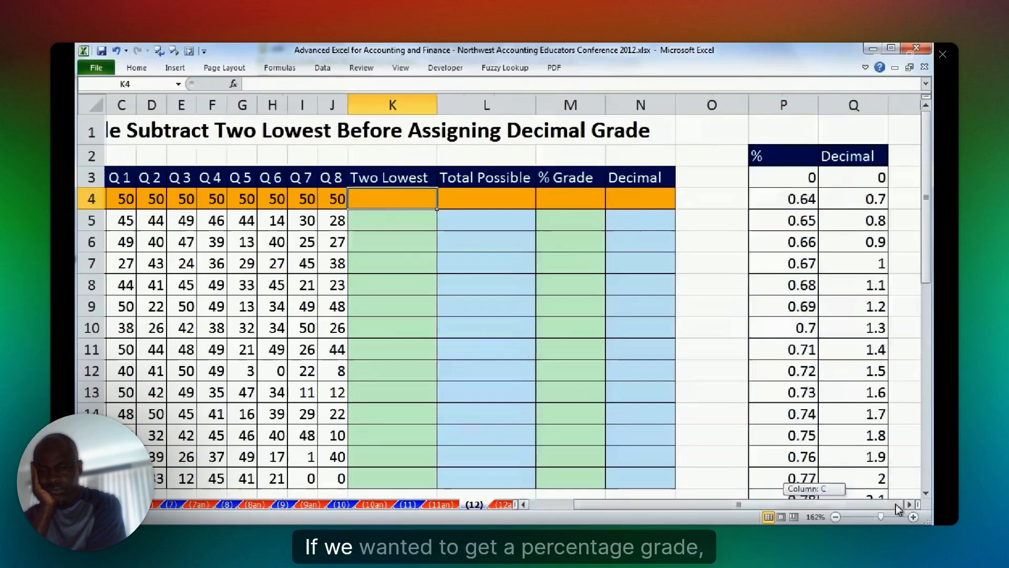
pyautogui.moveTo(896, 504); pyautogui.dragTo(851, 504)
pyautogui.moveTo(298, 199); pyautogui.dragTo(497, 204)
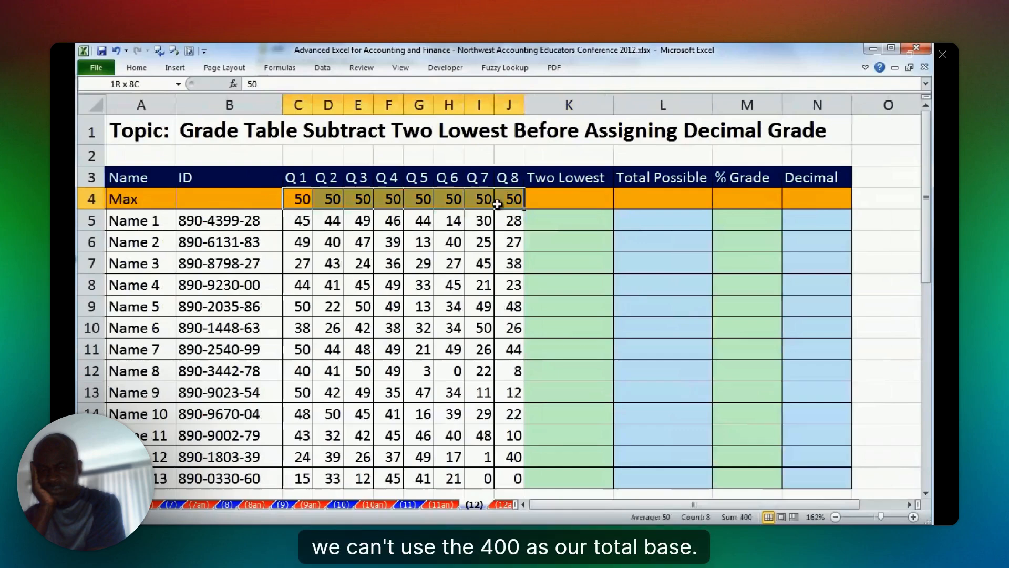
pyautogui.click(575, 203)
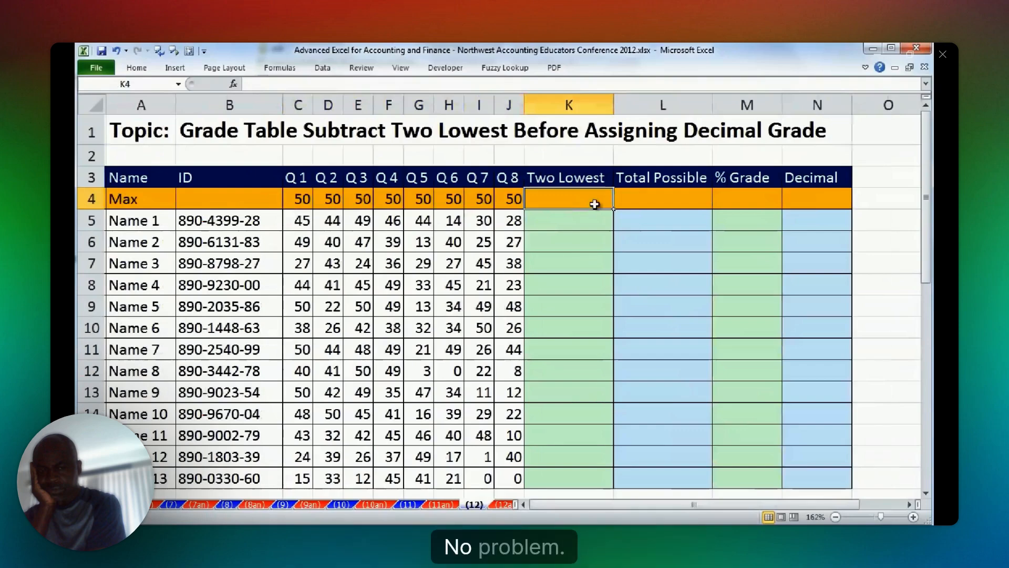
pyautogui.press('Down')
pyautogui.press('Down')
pyautogui.press('Down')
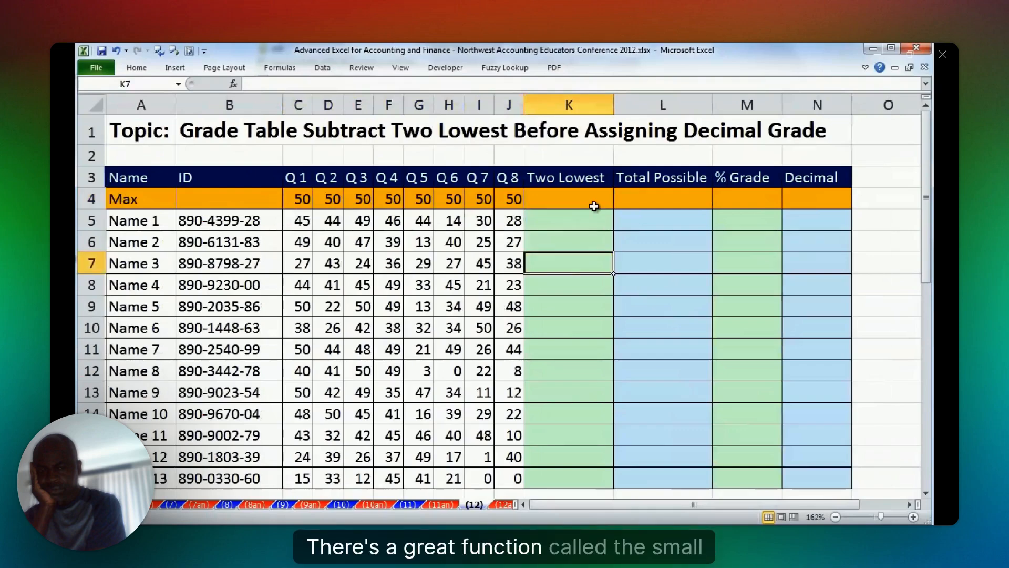
# Enter =SMALL(C4:J4,{1,2}) in K4 to retrieve the two lowest Max scores as an array.
pyautogui.click(568, 207)
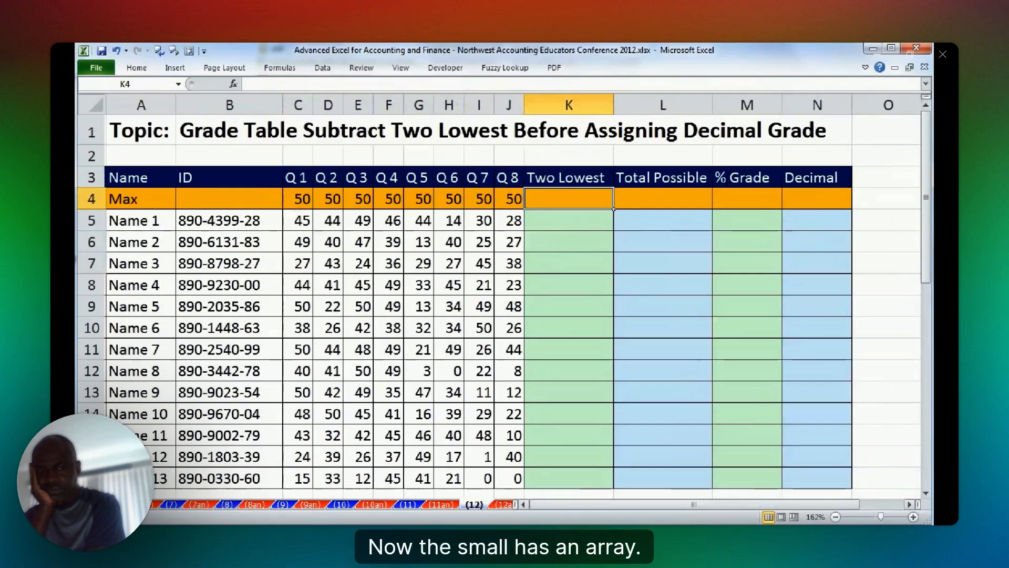
pyautogui.write('=SMALL(')
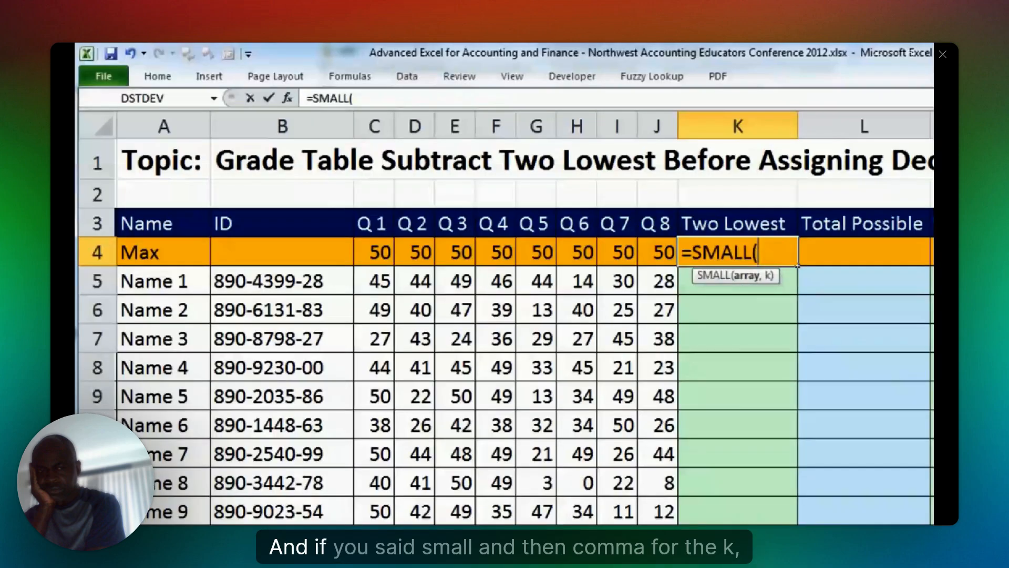
pyautogui.moveTo(381, 254); pyautogui.dragTo(665, 253)
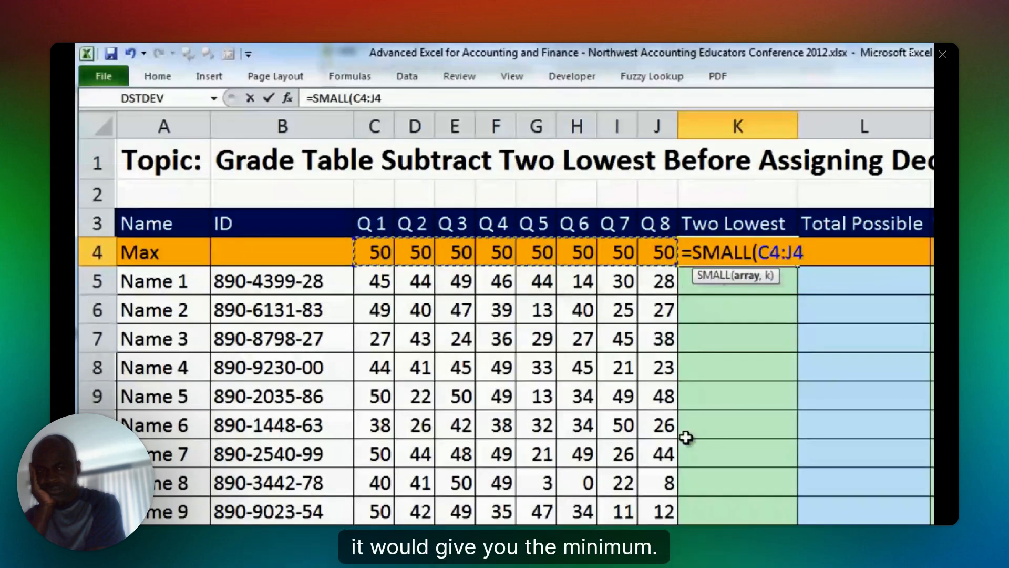
pyautogui.write(',')
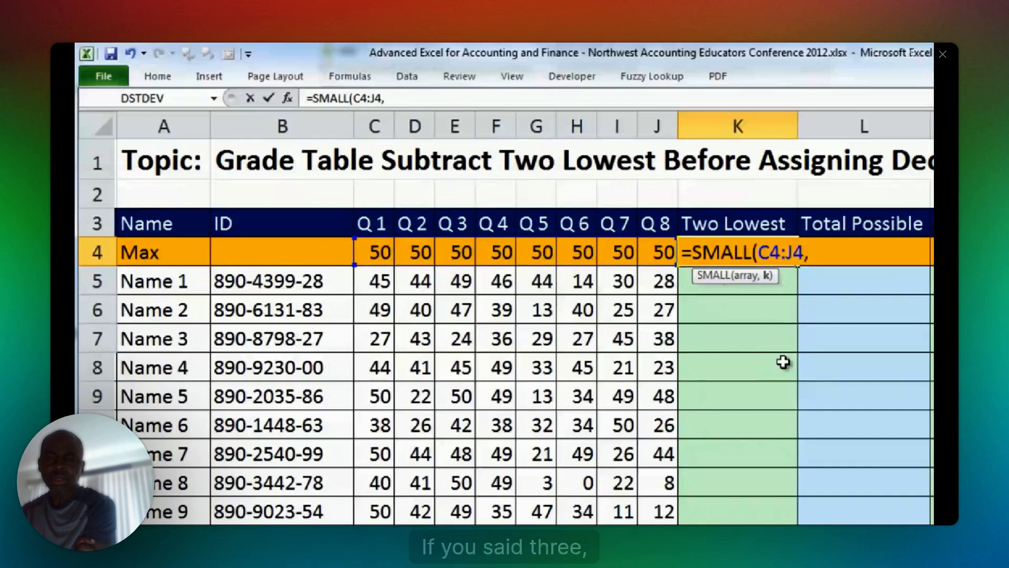
pyautogui.write('2')
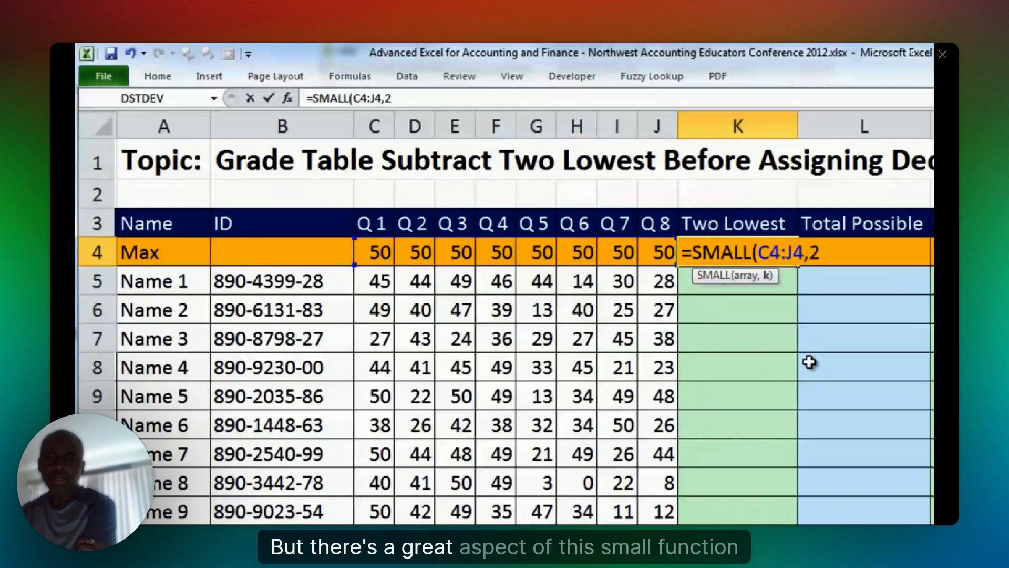
pyautogui.press('BackSpace')
pyautogui.write('3')
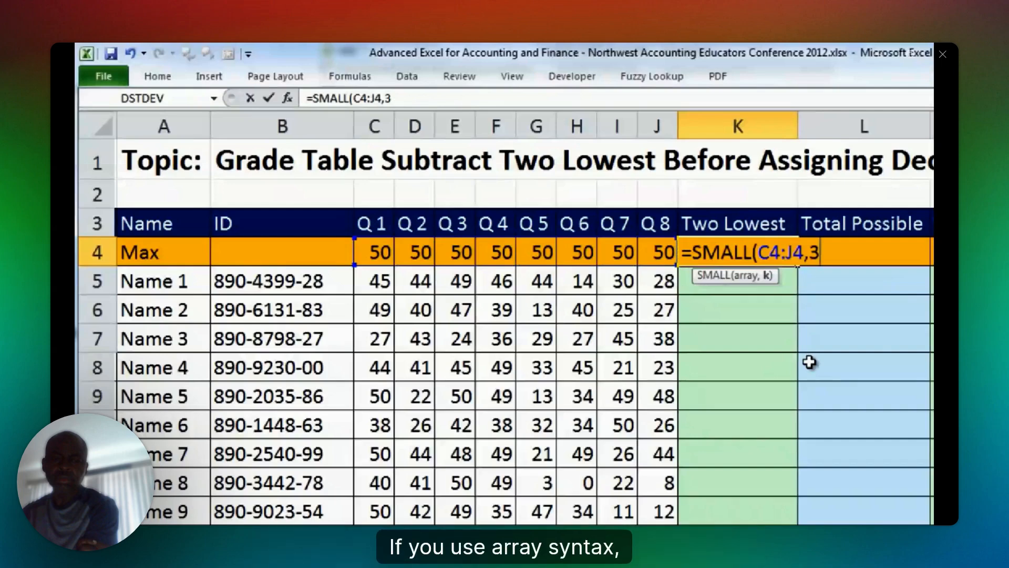
pyautogui.press('BackSpace')
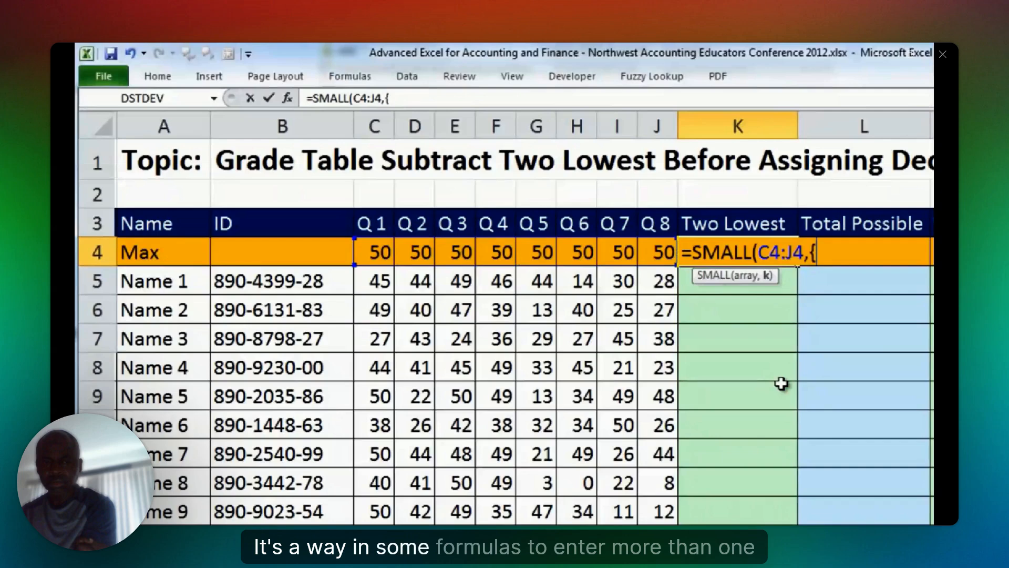
pyautogui.write('1,2}')
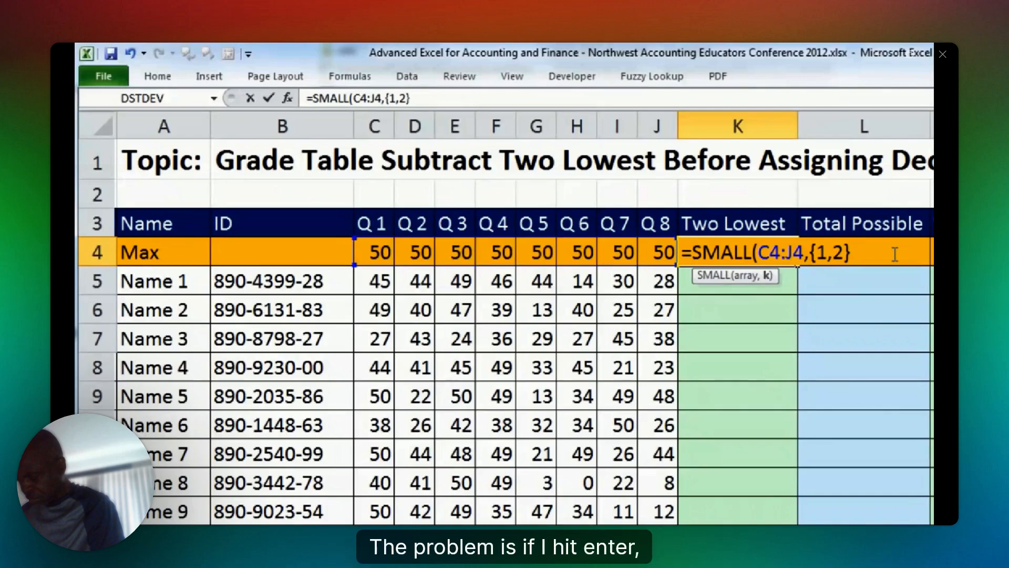
pyautogui.write(')')
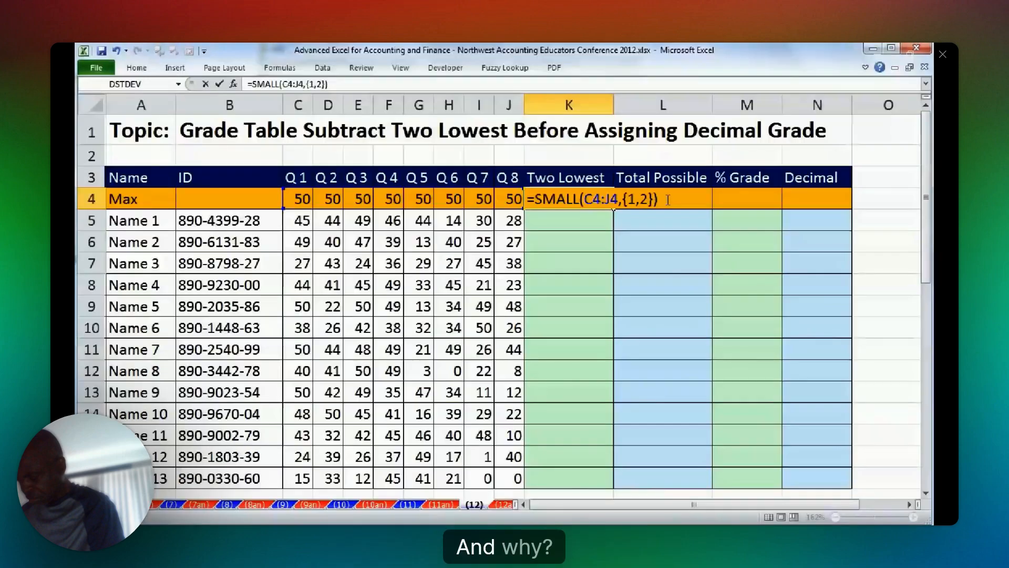
pyautogui.press('Return')
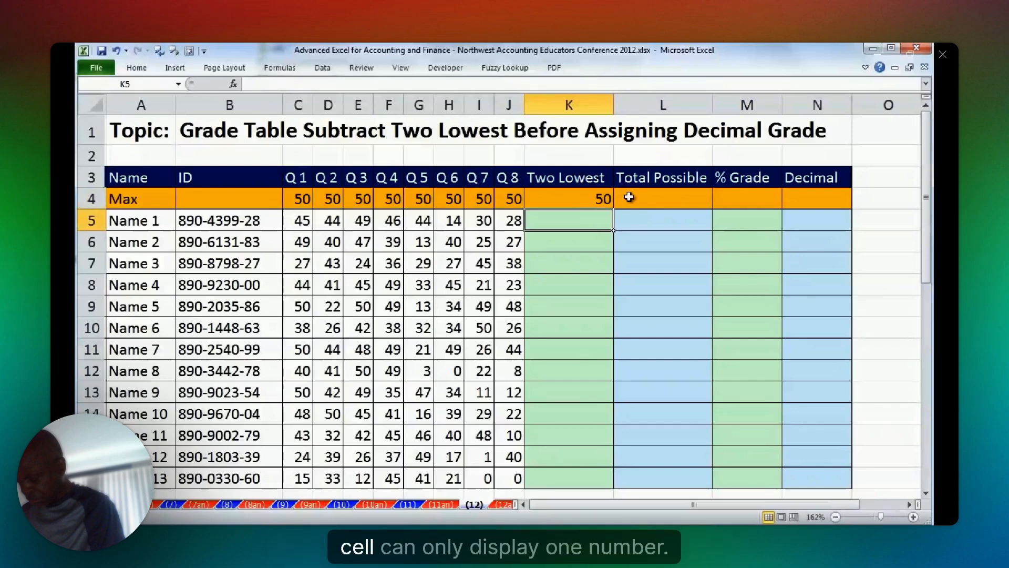
# Evaluate the SMALL function inside K4 to inspect the array it returns, and restore the formula.
pyautogui.doubleClick(601, 196)
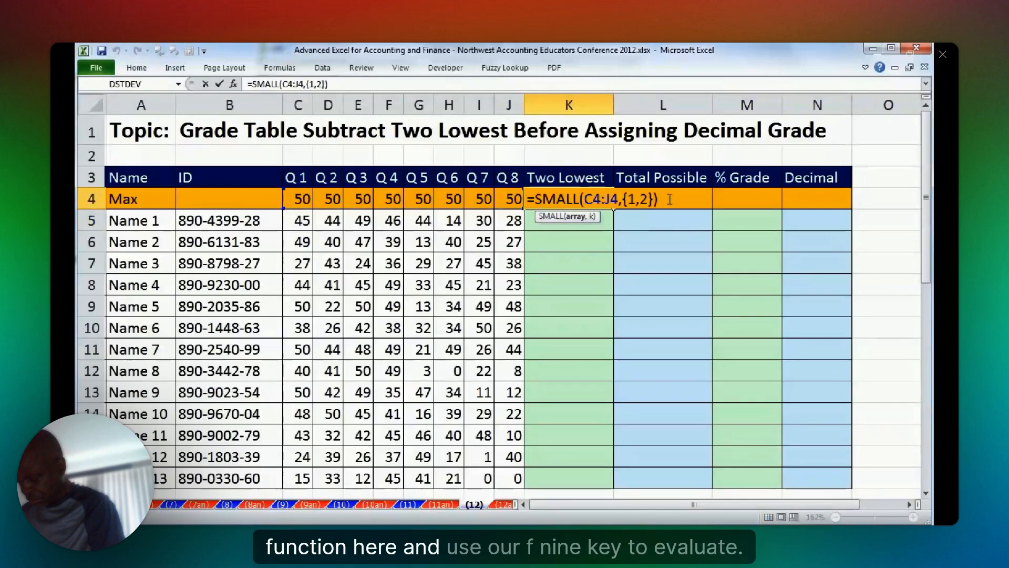
pyautogui.moveTo(668, 199); pyautogui.dragTo(535, 199)
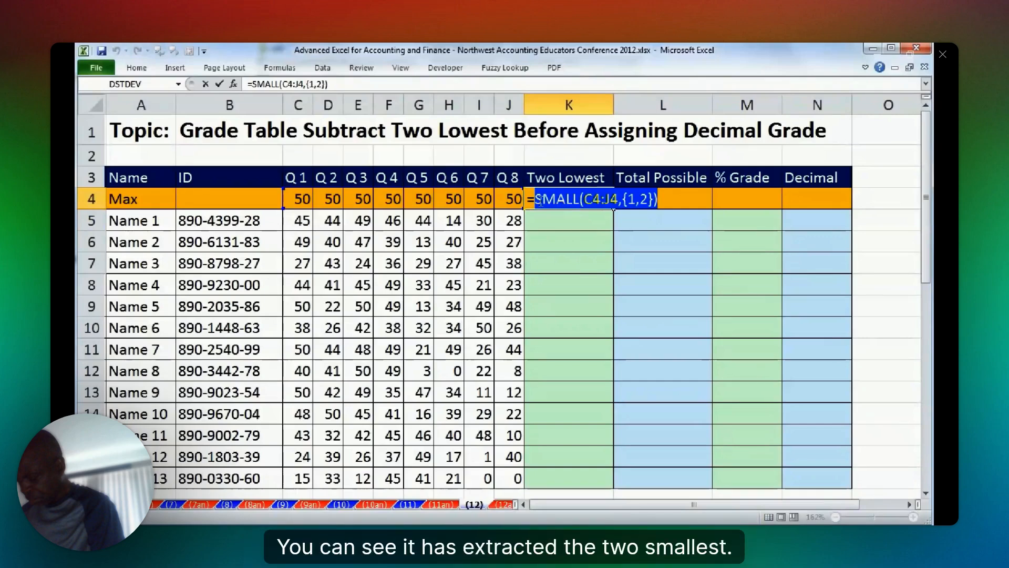
pyautogui.press('F9')
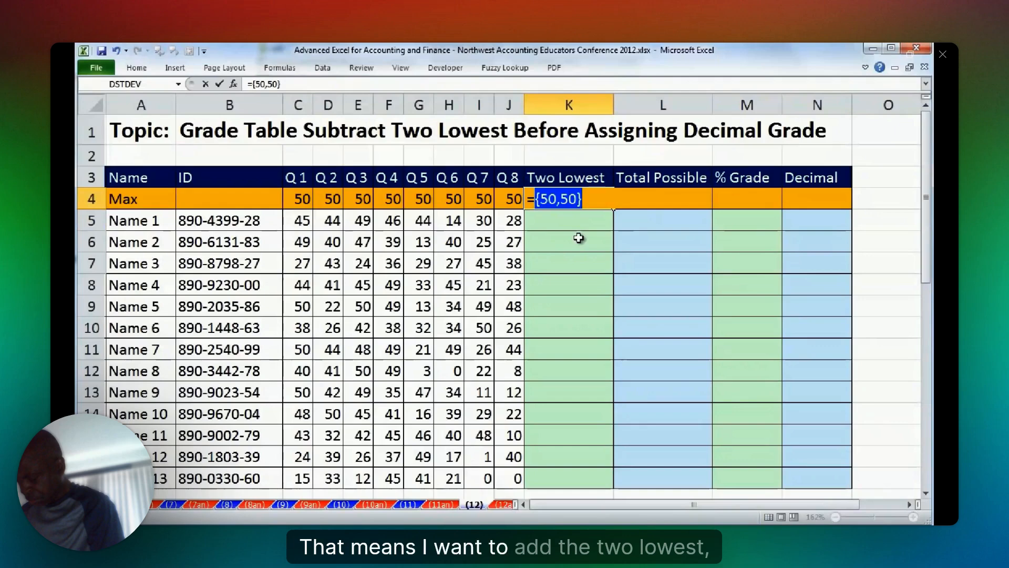
pyautogui.hotkey('ctrl', 'z')
# Wrap the K4 formula in SUM so it reads =SUM(SMALL(C4:J4,{1,2})), keeping K4 selected.
pyautogui.click(535, 200)
pyautogui.write('SUM(')
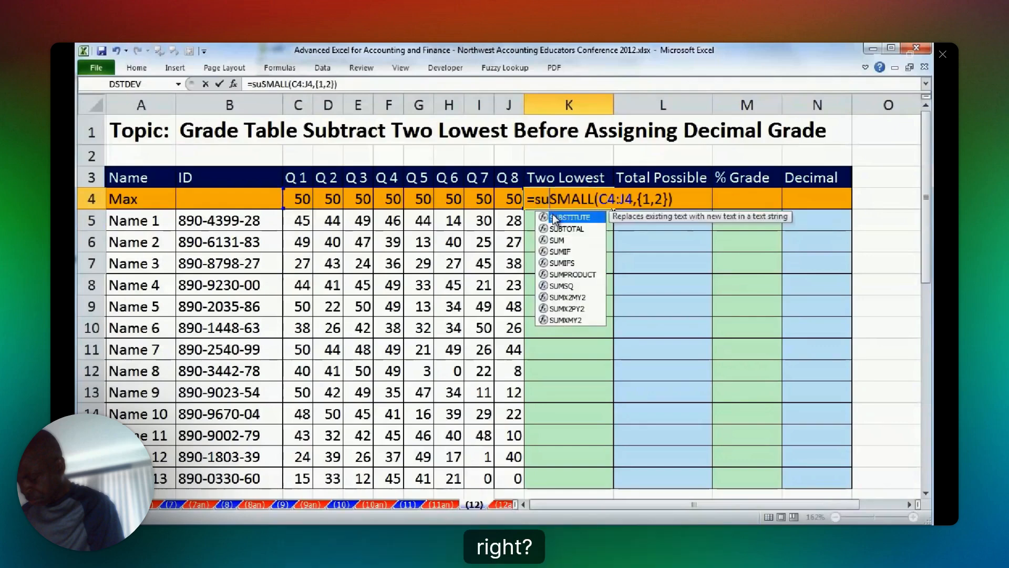
pyautogui.press('Tab')
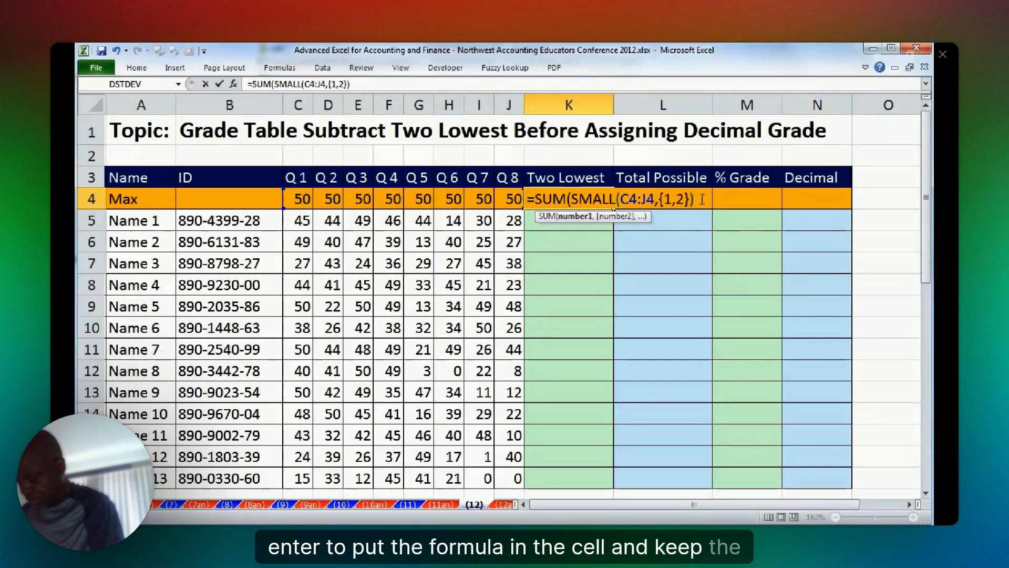
pyautogui.write(')')
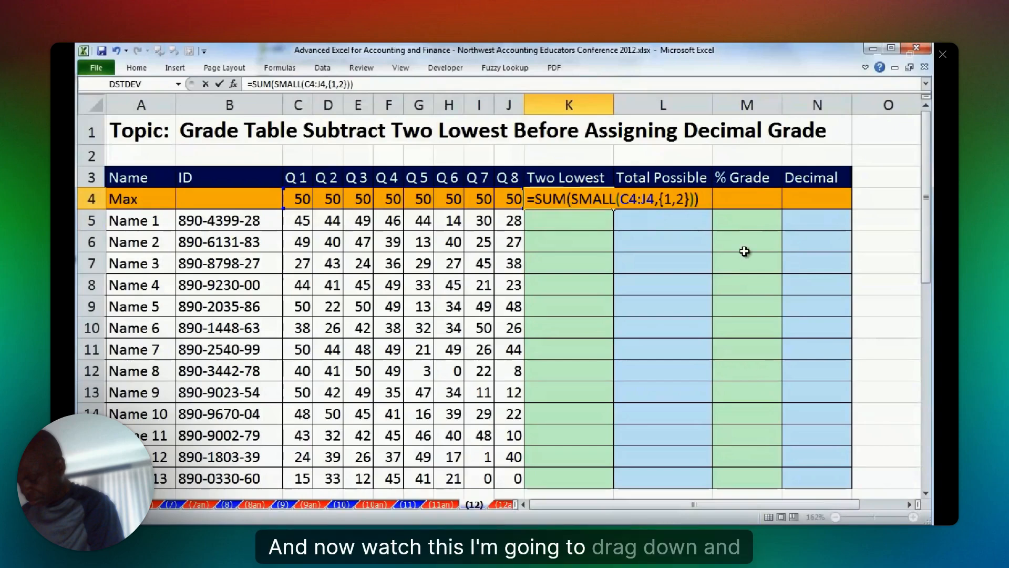
pyautogui.hotkey('ctrl', 'Return')
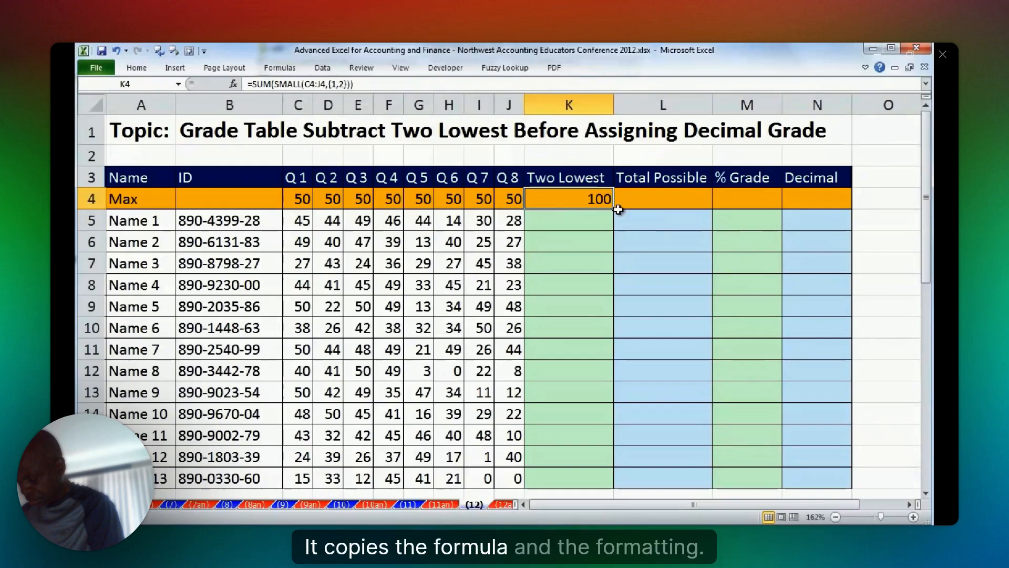
# Fill the K4 formula down the Two Lowest column to the last student, without formatting.
pyautogui.doubleClick(618, 209)
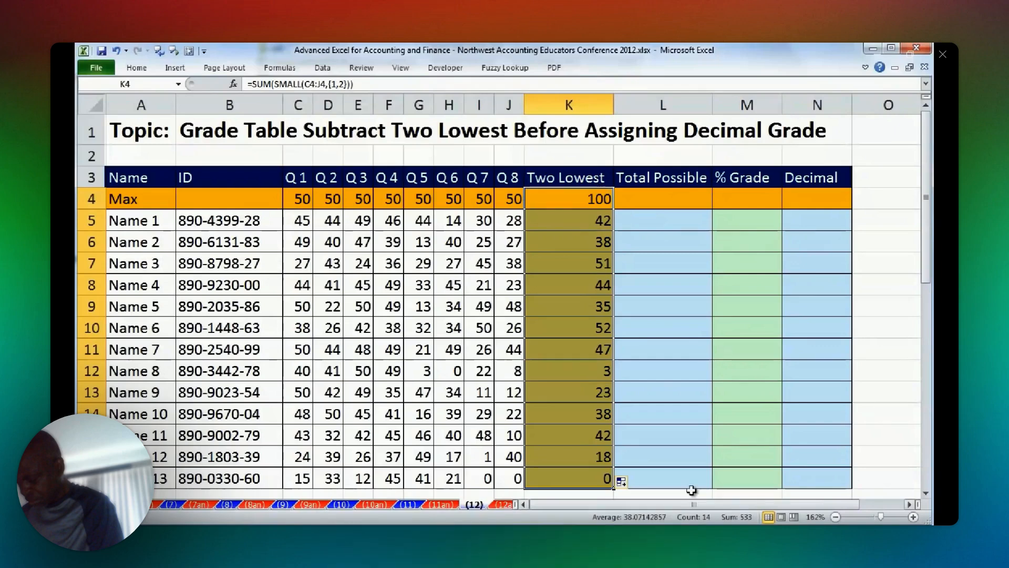
pyautogui.click(633, 482)
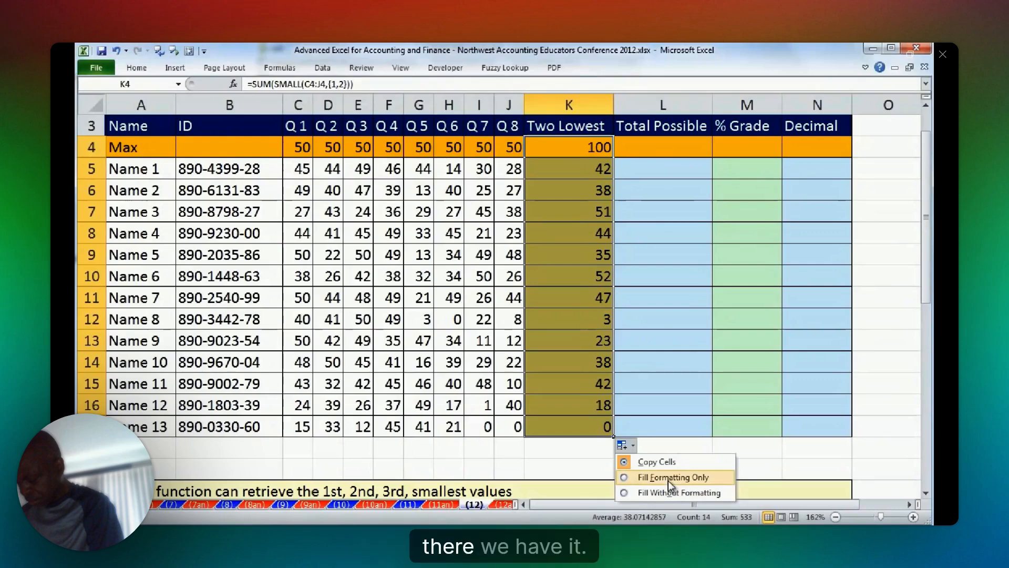
pyautogui.click(666, 491)
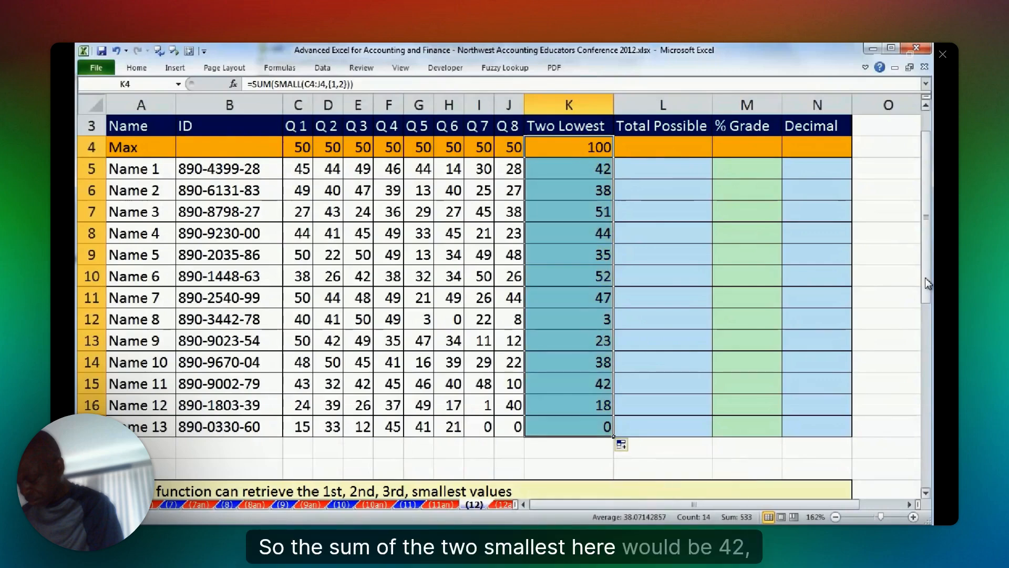
# Check the Two Lowest result in K5 by selecting scores H5 and J5 together and reading their sum.
pyautogui.scroll(1, 574, 229)
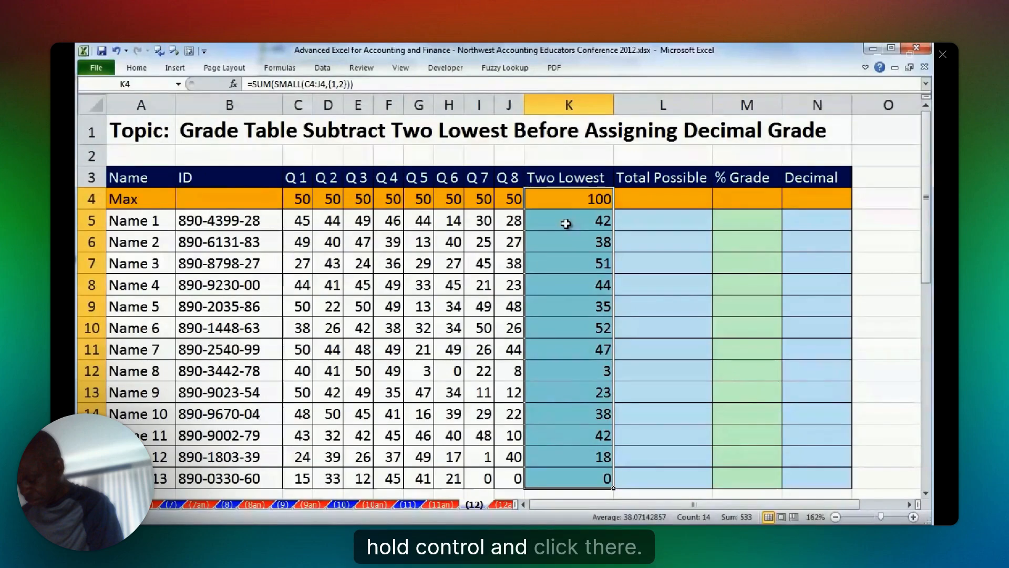
pyautogui.click(566, 224)
pyautogui.click(451, 220)
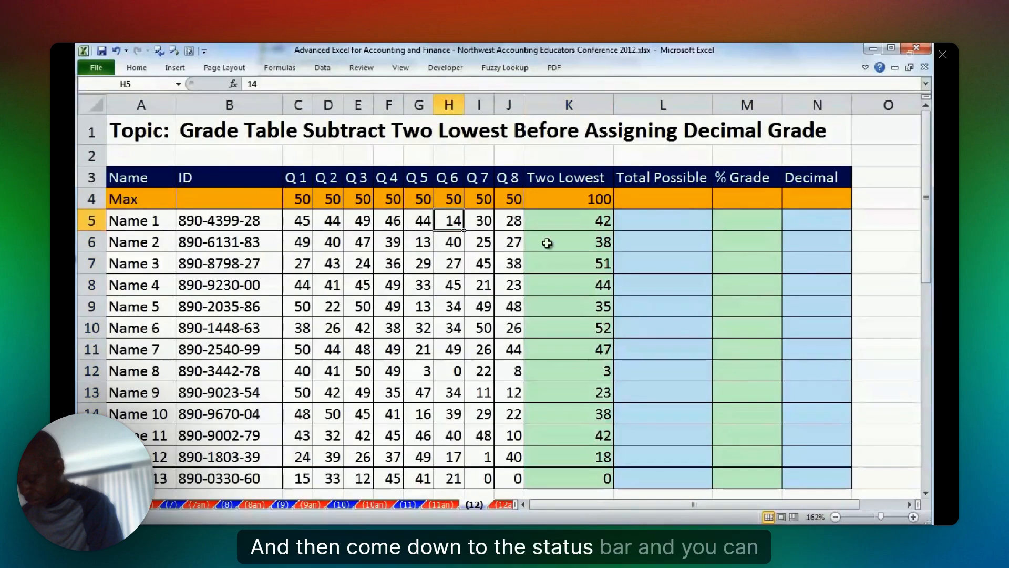
pyautogui.keyDown('ctrl'); pyautogui.click(509, 220); pyautogui.keyUp('ctrl')
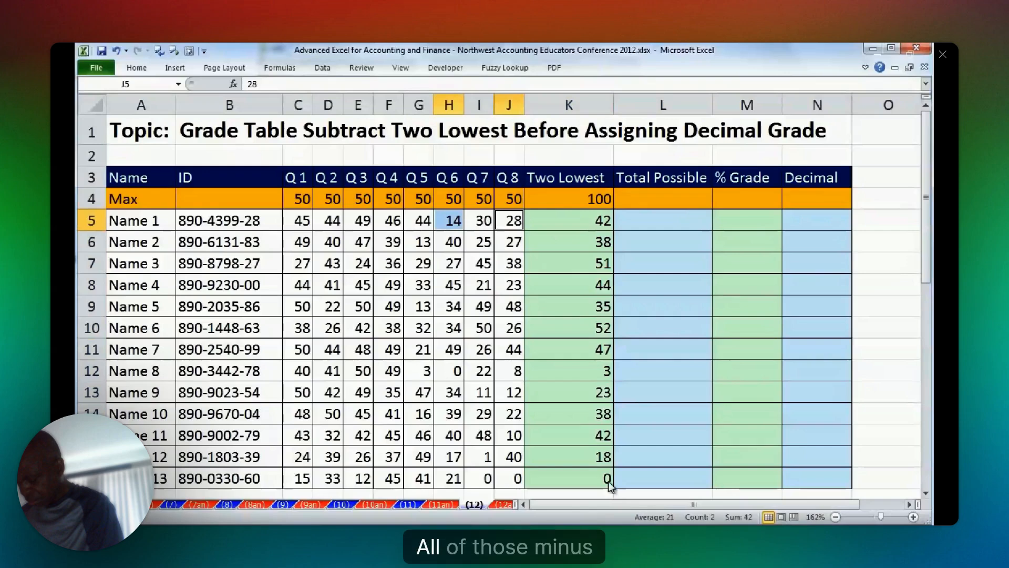
# Enter =SUM(C4:J4)-K4 in L4 to total the scores minus the two lowest, keeping L4 selected.
pyautogui.click(663, 199)
pyautogui.write('=SUM(')
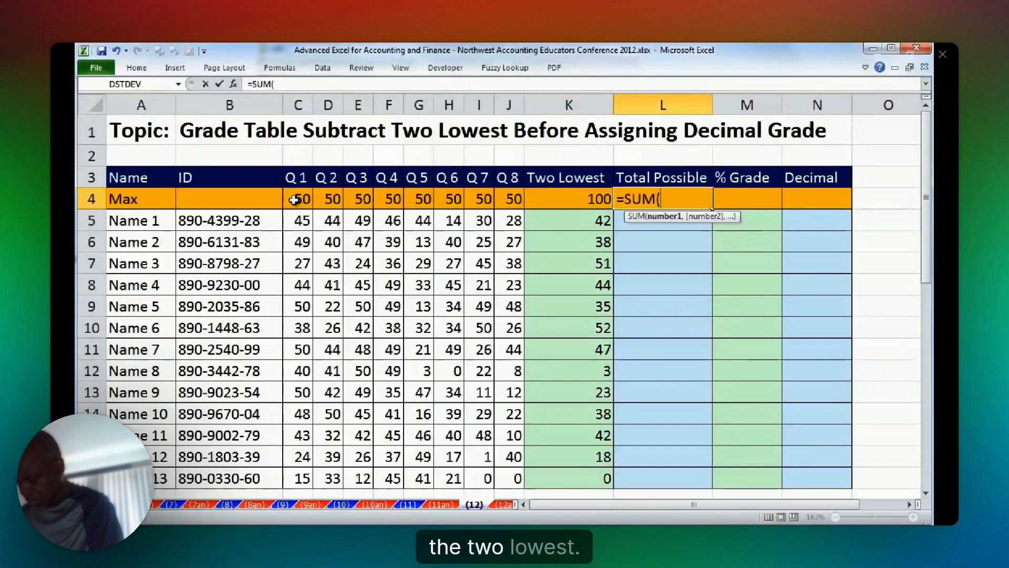
pyautogui.moveTo(294, 199); pyautogui.dragTo(497, 200)
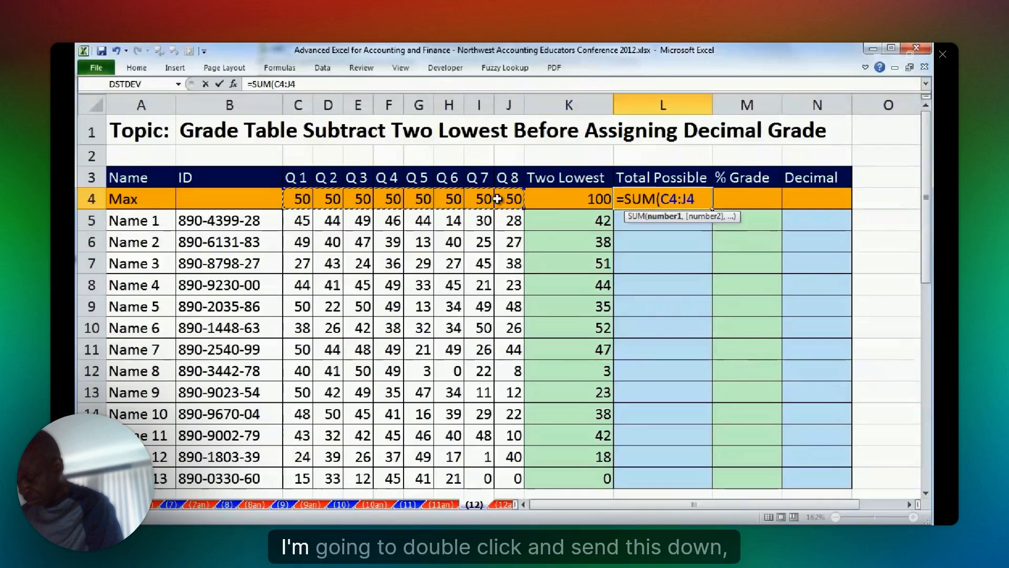
pyautogui.write(')-')
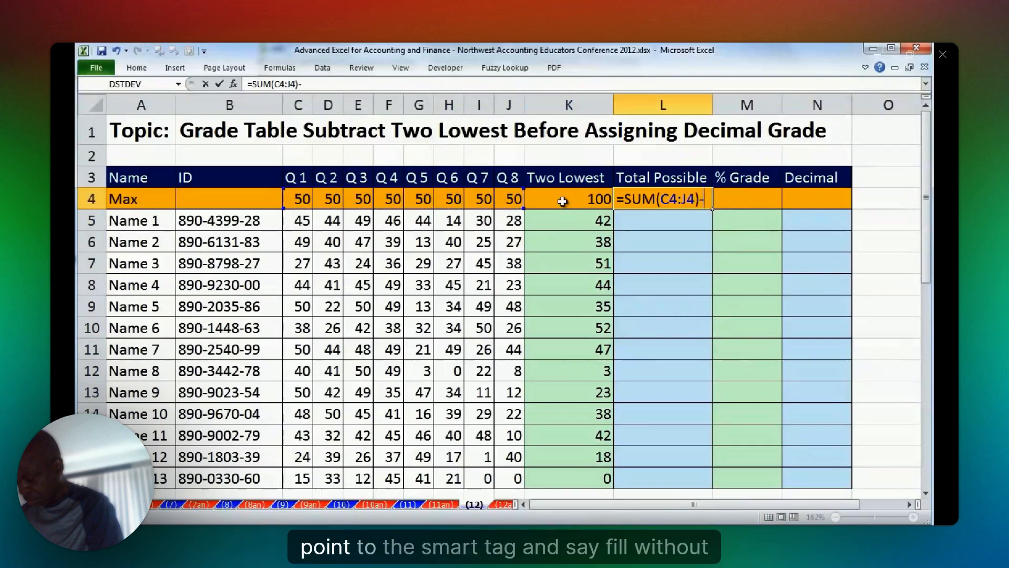
pyautogui.click(562, 202)
pyautogui.hotkey('ctrl', 'Return')
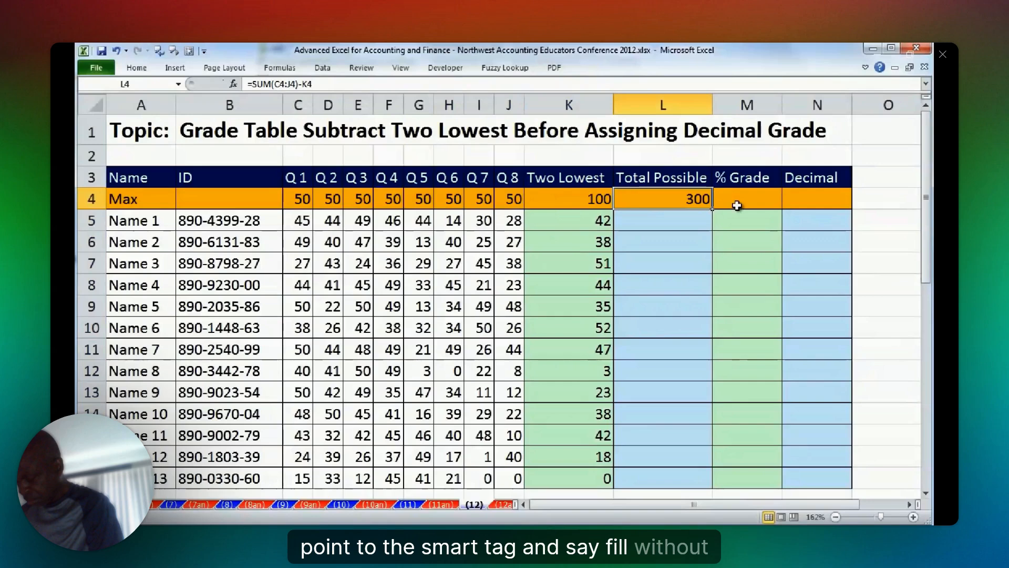
# Fill the L4 formula down the Total Possible column without formatting, and check the total in L7.
pyautogui.doubleClick(713, 209)
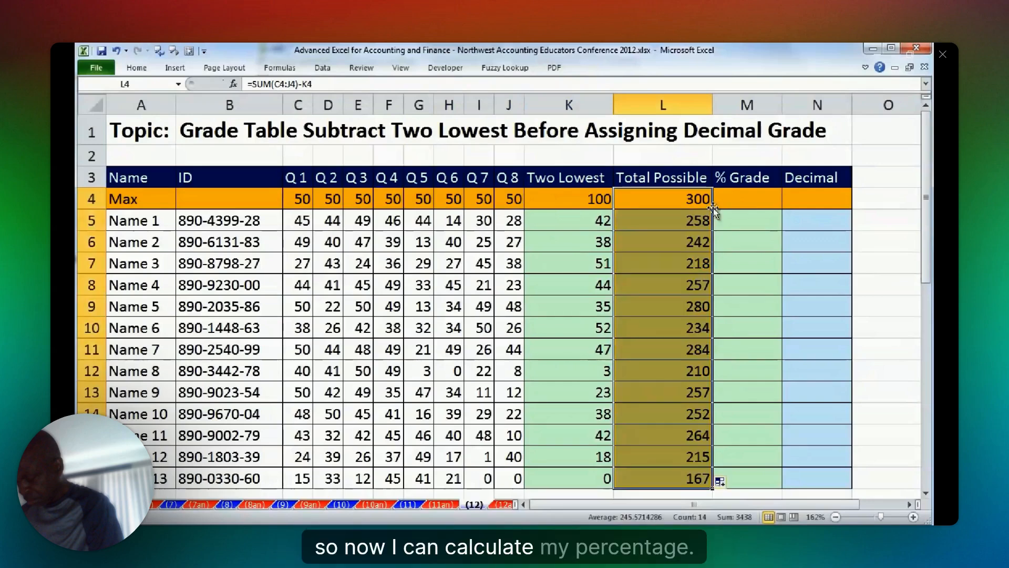
pyautogui.click(728, 485)
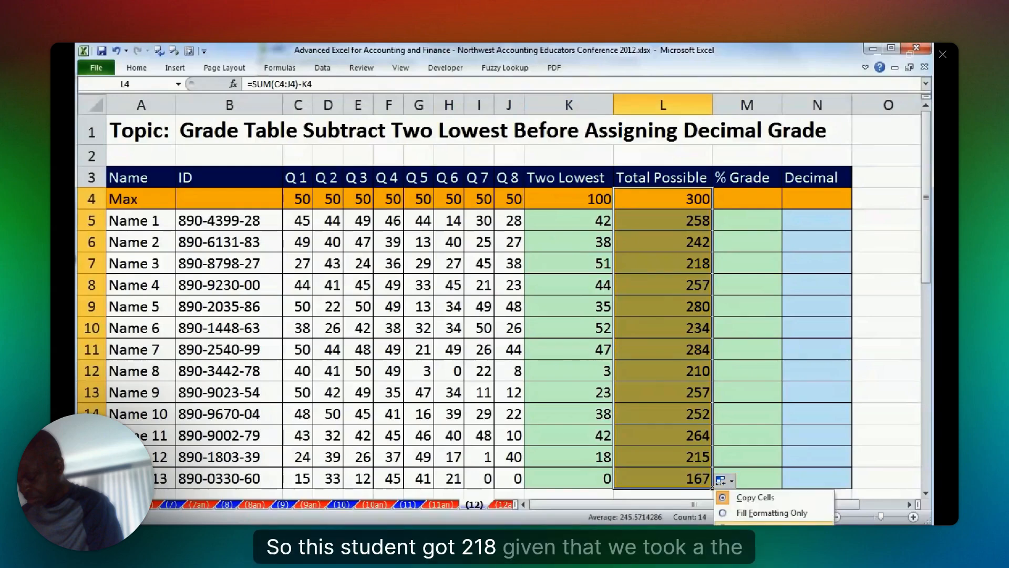
pyautogui.press('Escape')
pyautogui.click(751, 204)
pyautogui.click(705, 266)
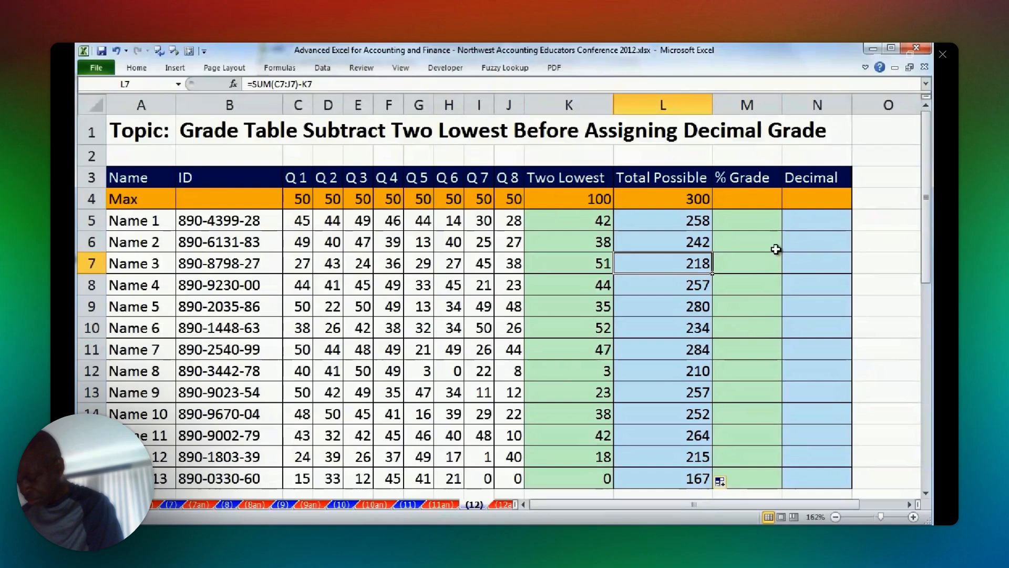
# Enter =L4/$L$4 in M4 to calculate the percentage grade, keeping M4 selected.
pyautogui.click(758, 200)
pyautogui.write('=')
pyautogui.press('Left')
pyautogui.write('/')
pyautogui.press('Left')
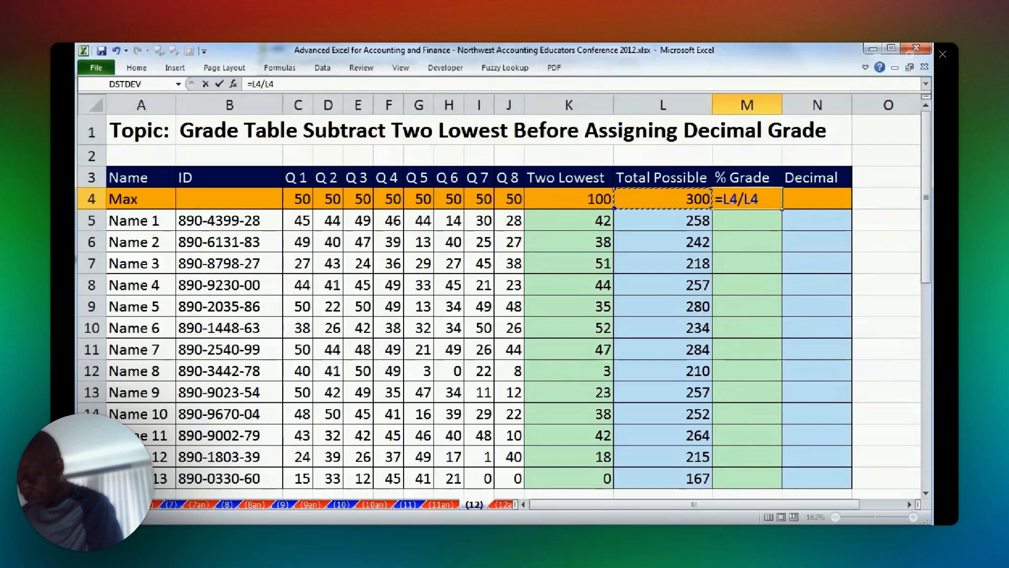
pyautogui.press('F4')
pyautogui.hotkey('ctrl', 'Return')
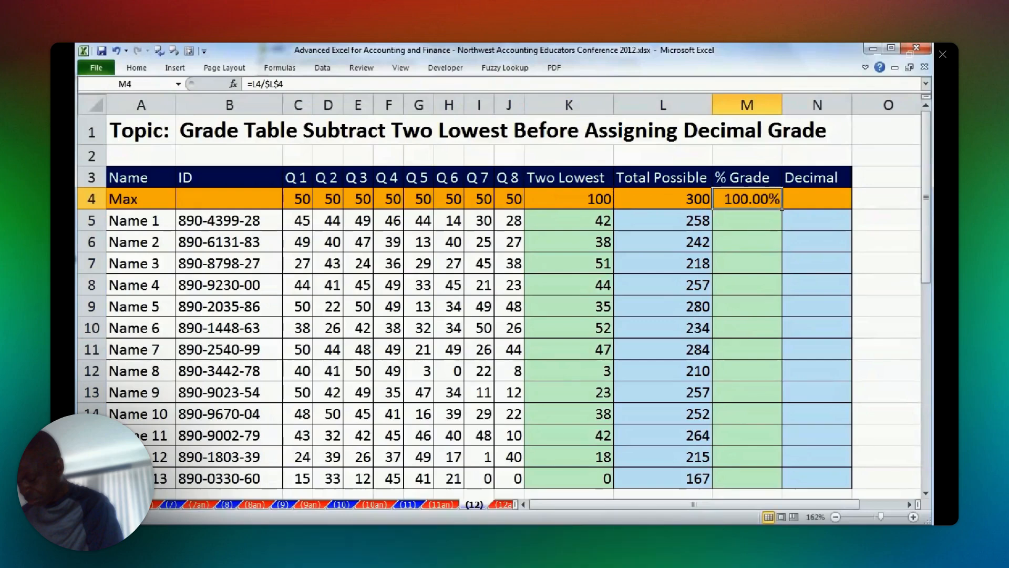
# Fill the M4 formula down the % Grade column to the last student, without formatting.
pyautogui.doubleClick(781, 210)
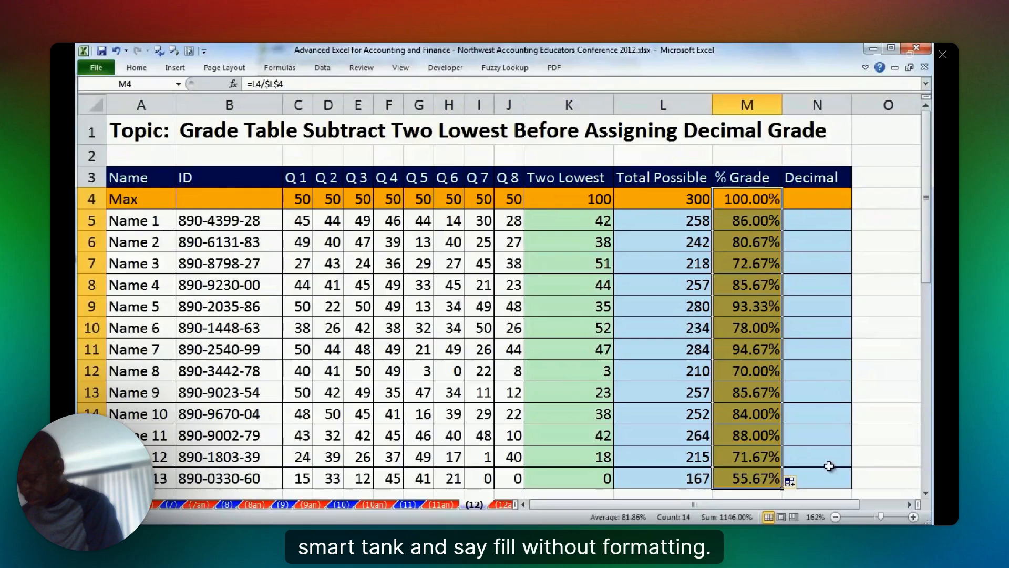
pyautogui.click(791, 481)
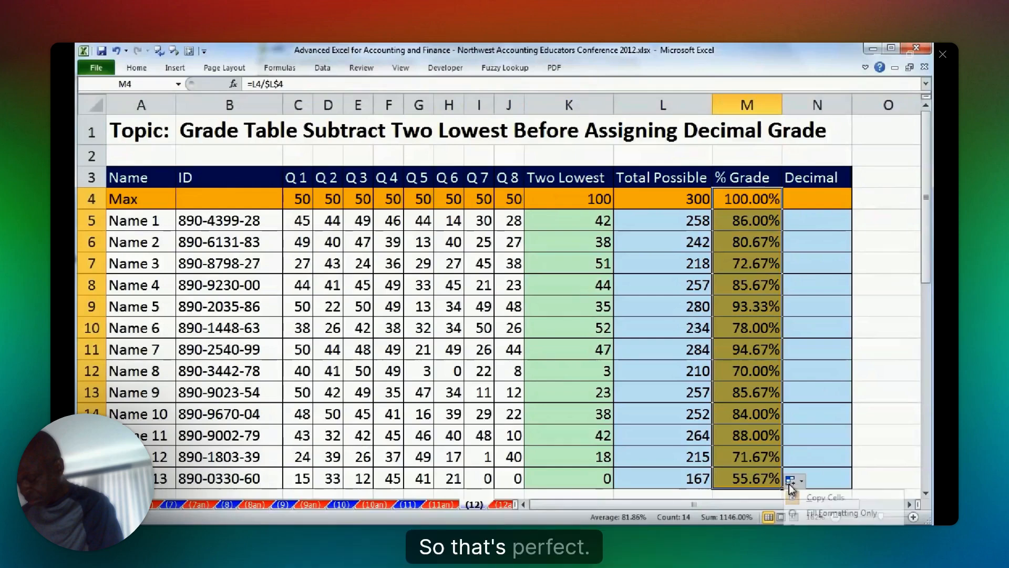
pyautogui.click(835, 499)
# Enter =VLOOKUP(M4,$P$3:$Q$37,2) in N4 to look up the decimal grade, keeping N4 selected.
pyautogui.click(817, 200)
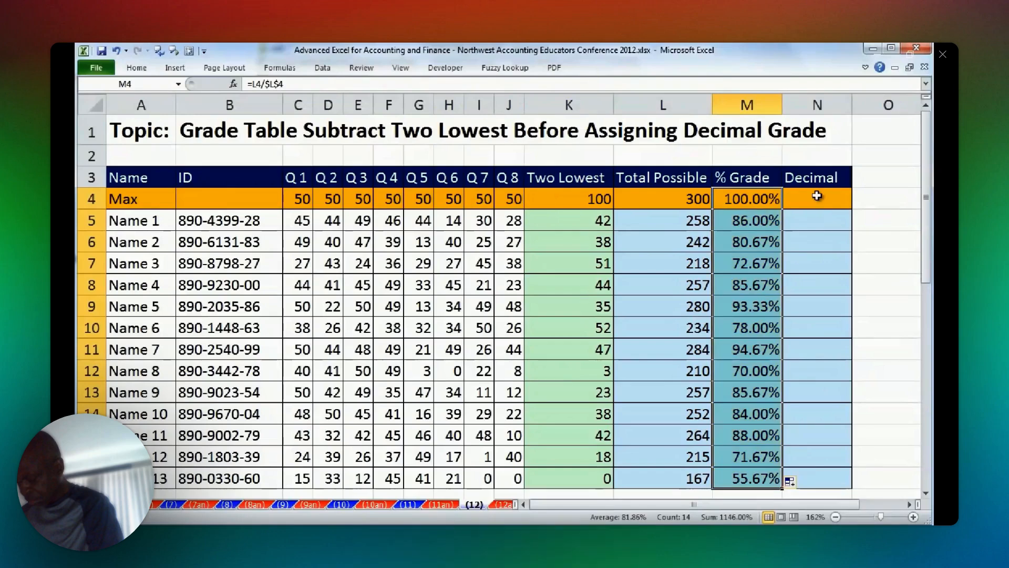
pyautogui.click(909, 504)
pyautogui.click(910, 504)
pyautogui.click(909, 504)
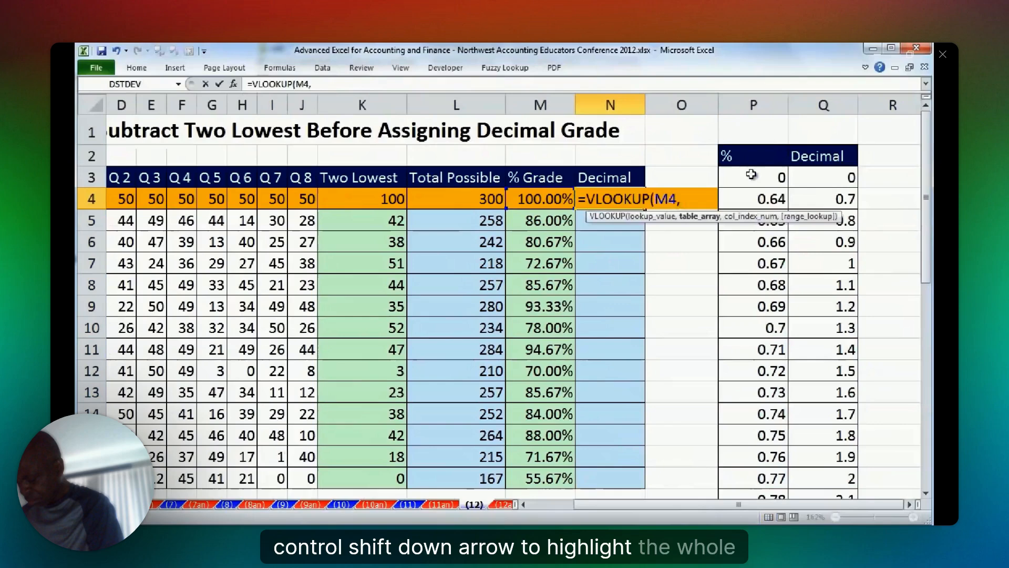
pyautogui.moveTo(753, 177); pyautogui.dragTo(823, 178)
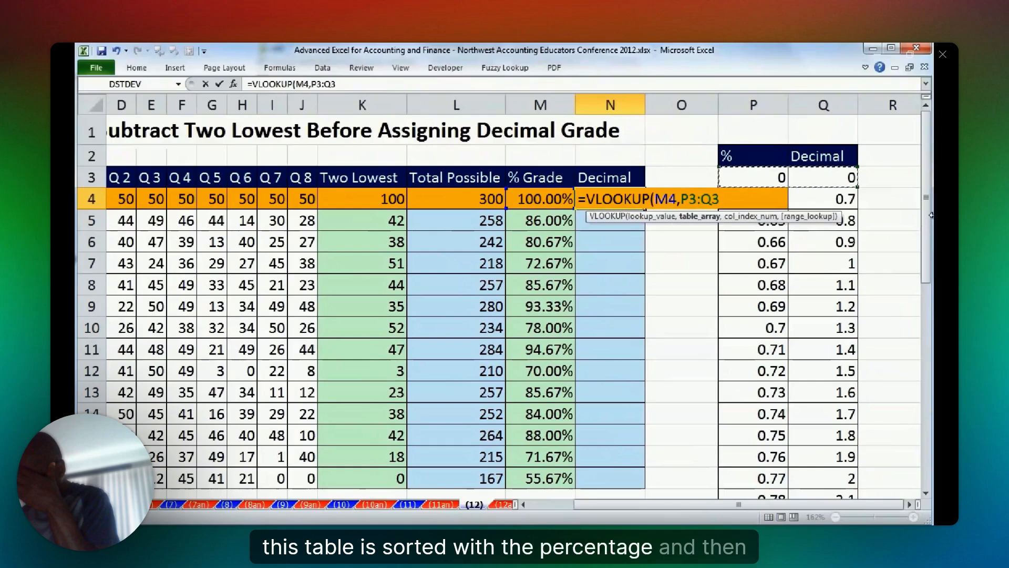
pyautogui.hotkey('ctrl', 'shift', 'Down')
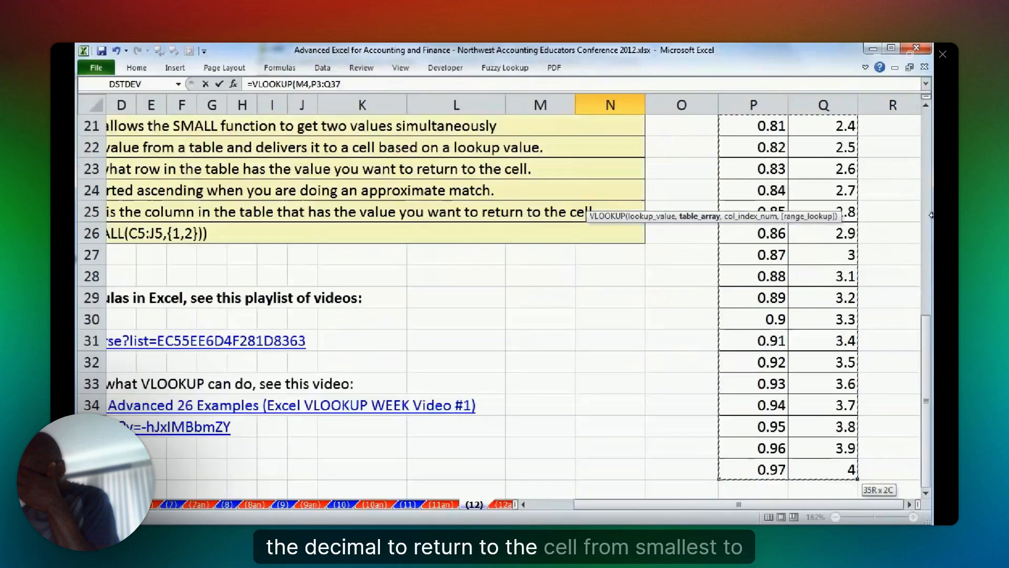
pyautogui.press('F4')
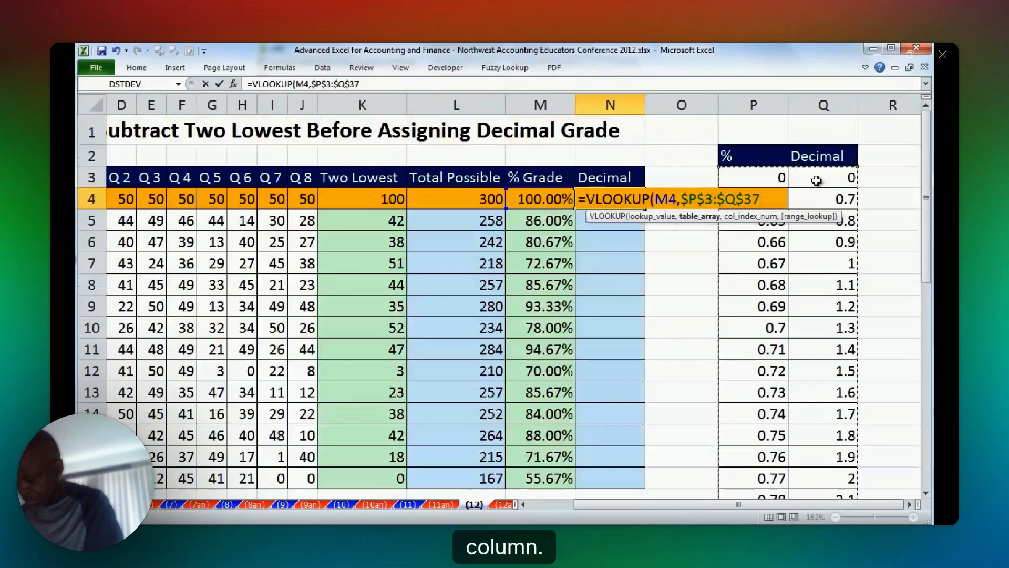
pyautogui.write(',')
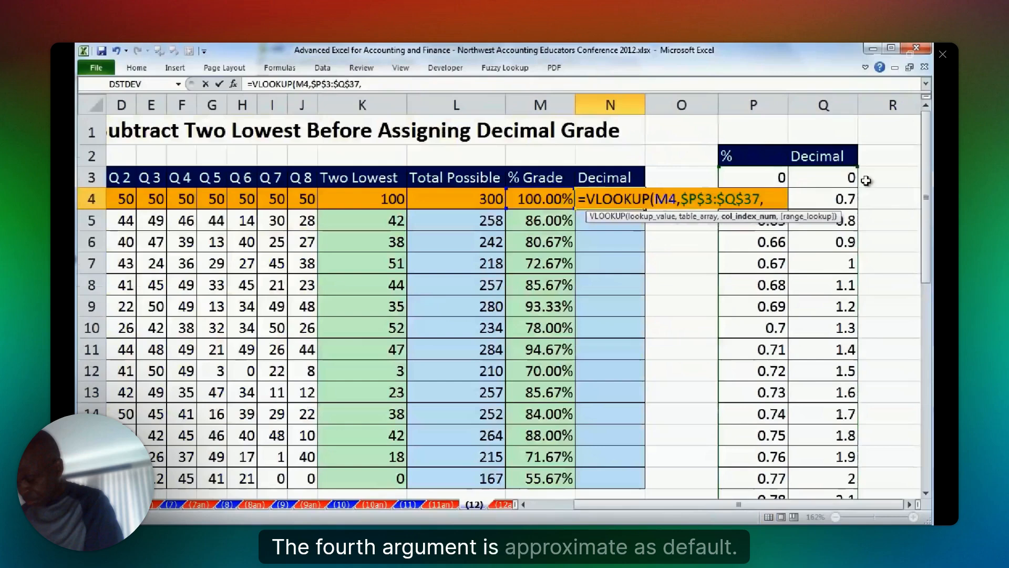
pyautogui.write('2')
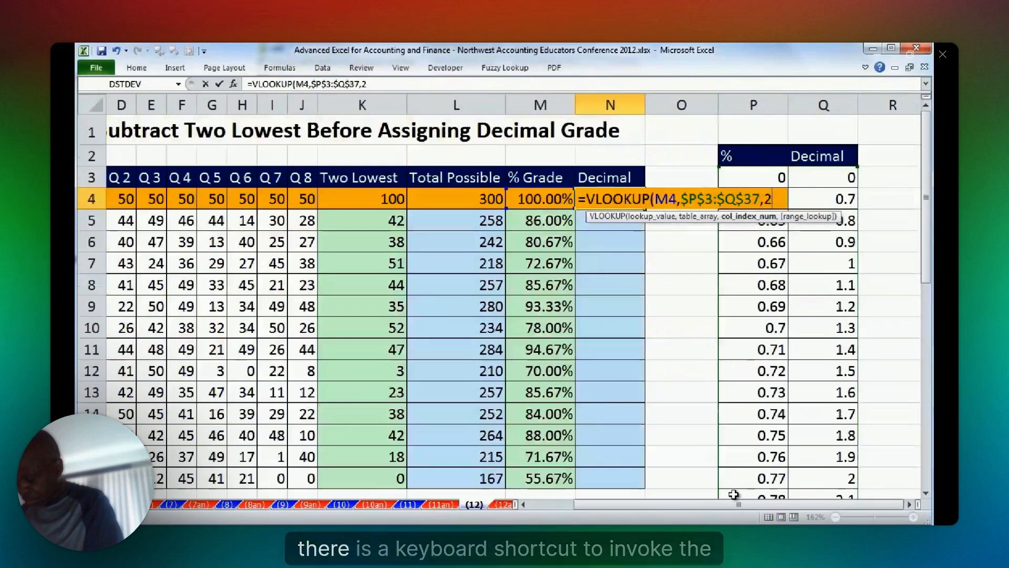
pyautogui.hotkey('ctrl', 'Return')
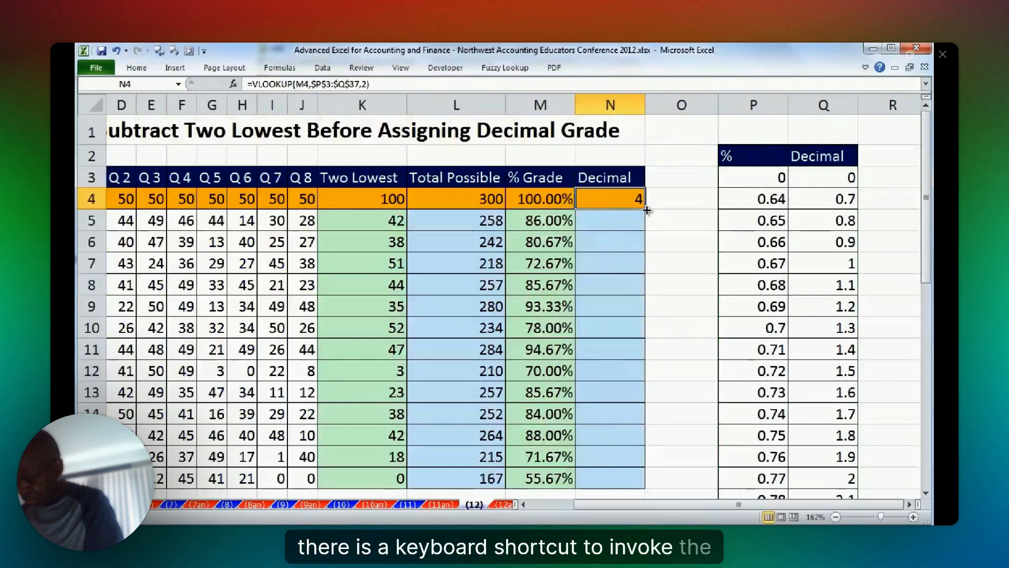
# Try to fill the N4 formula down the Decimal column without formatting, and undo the fill.
pyautogui.doubleClick(647, 209)
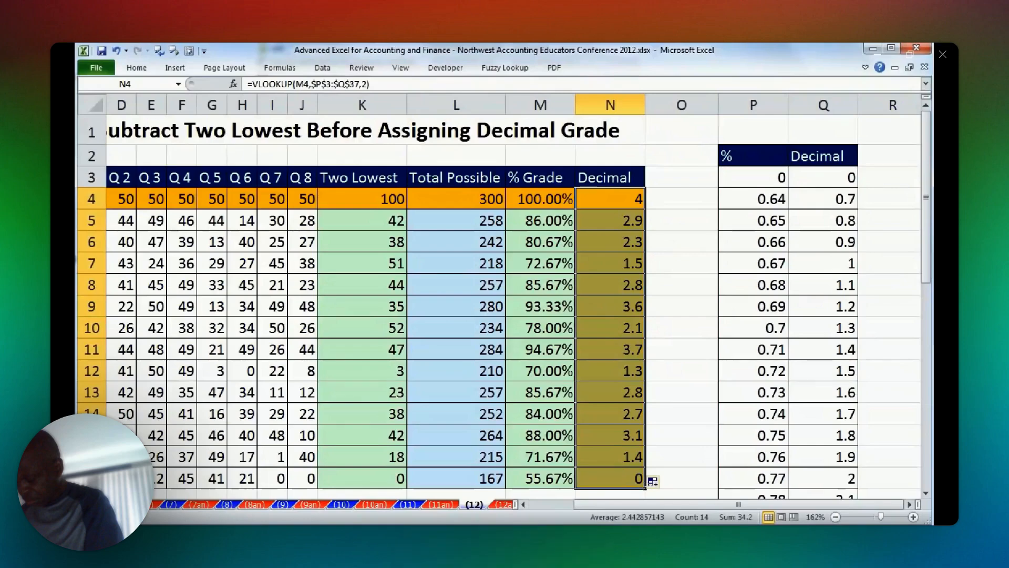
pyautogui.click(926, 494)
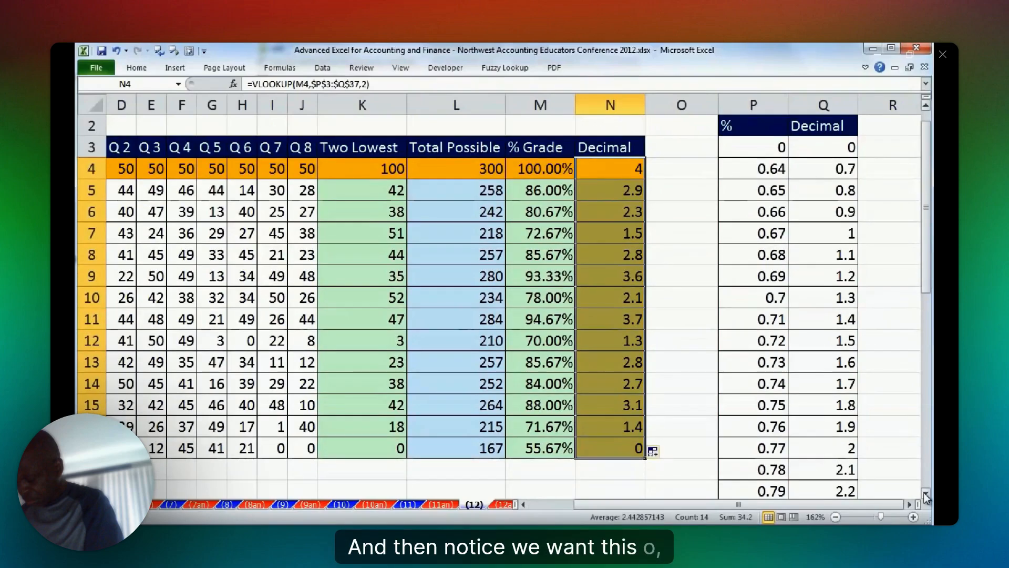
pyautogui.click(925, 494)
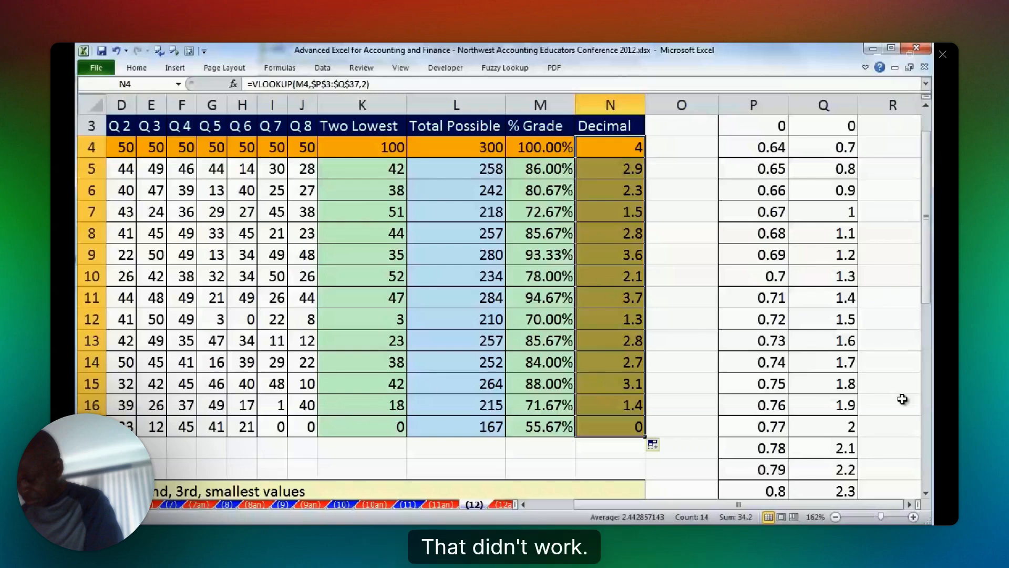
pyautogui.click(652, 444)
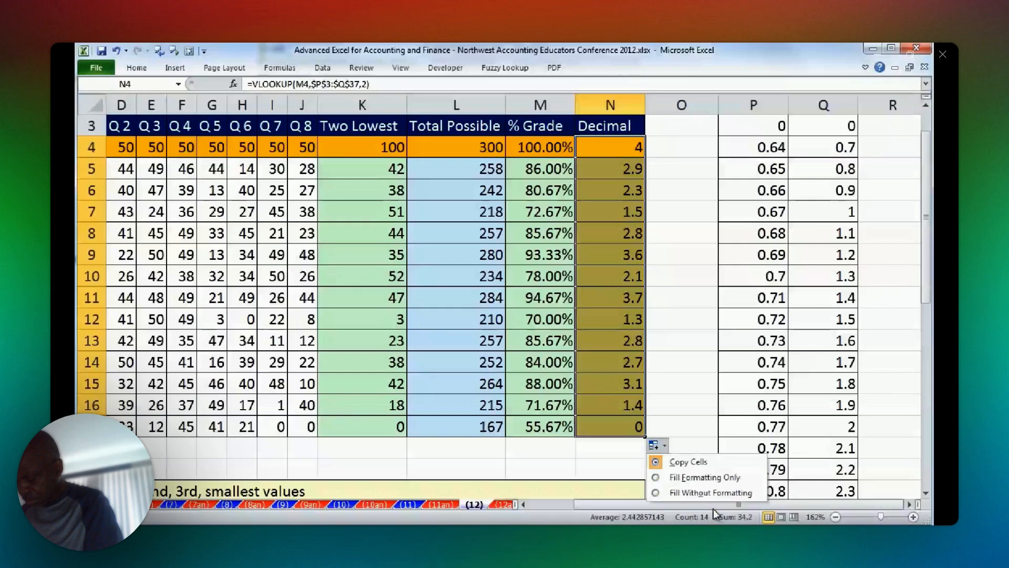
pyautogui.hotkey('alt', 'o')
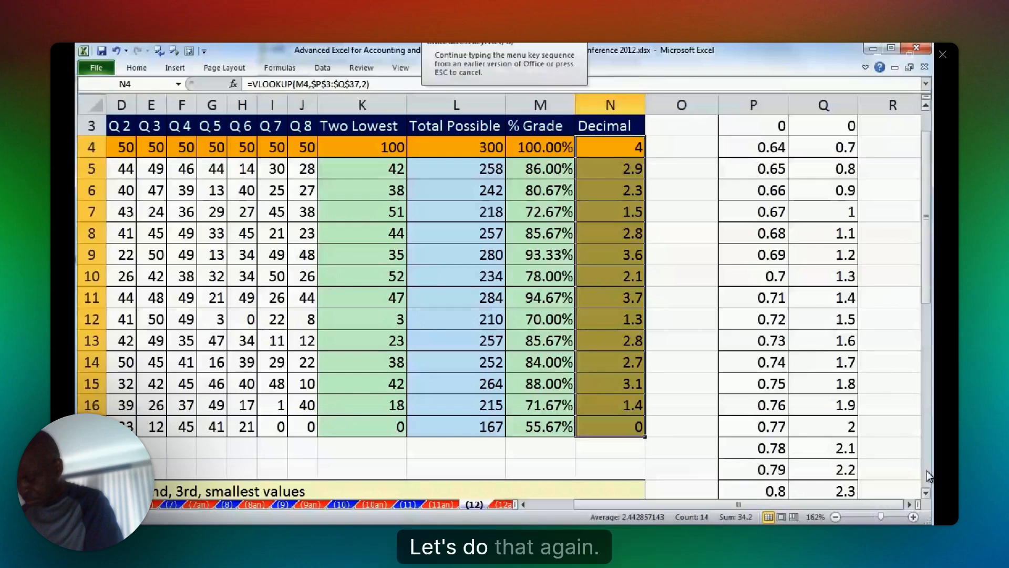
pyautogui.click(657, 398)
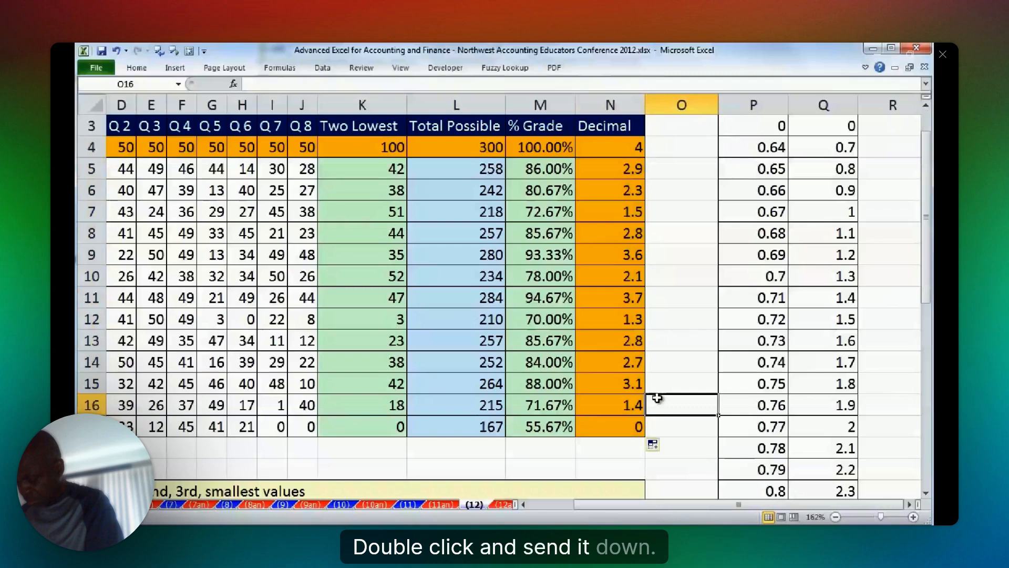
pyautogui.hotkey('ctrl', 'z')
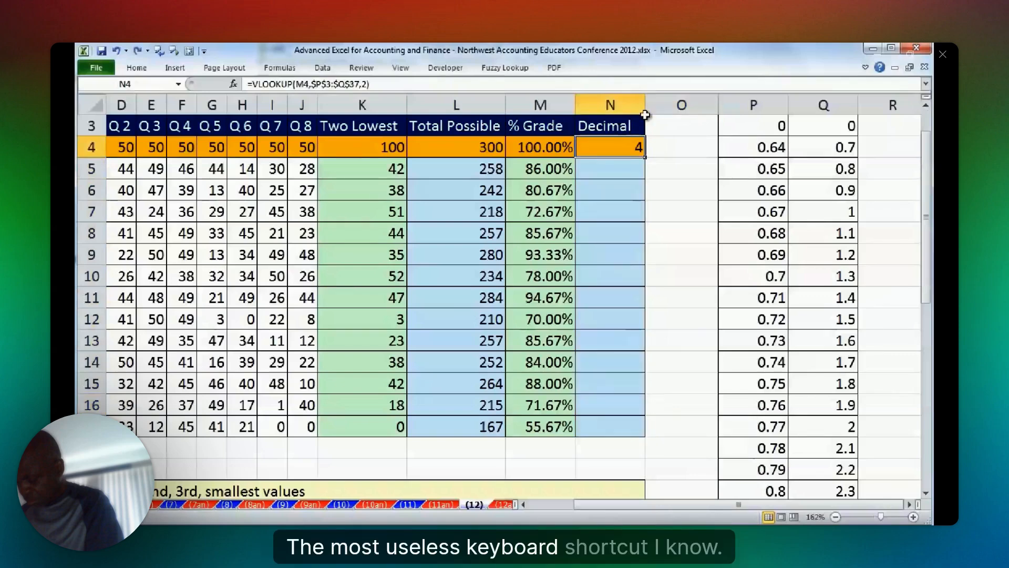
# Fill the N4 formula down the Decimal column to the last student, without formatting.
pyautogui.hotkey('ctrl', 'y')
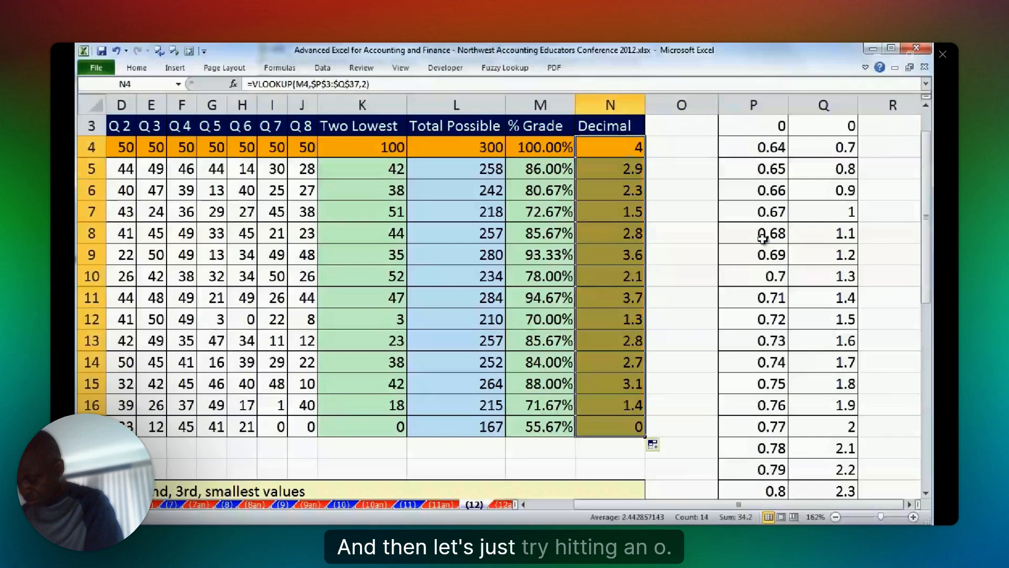
pyautogui.hotkey('alt', 'shift', 'F10')
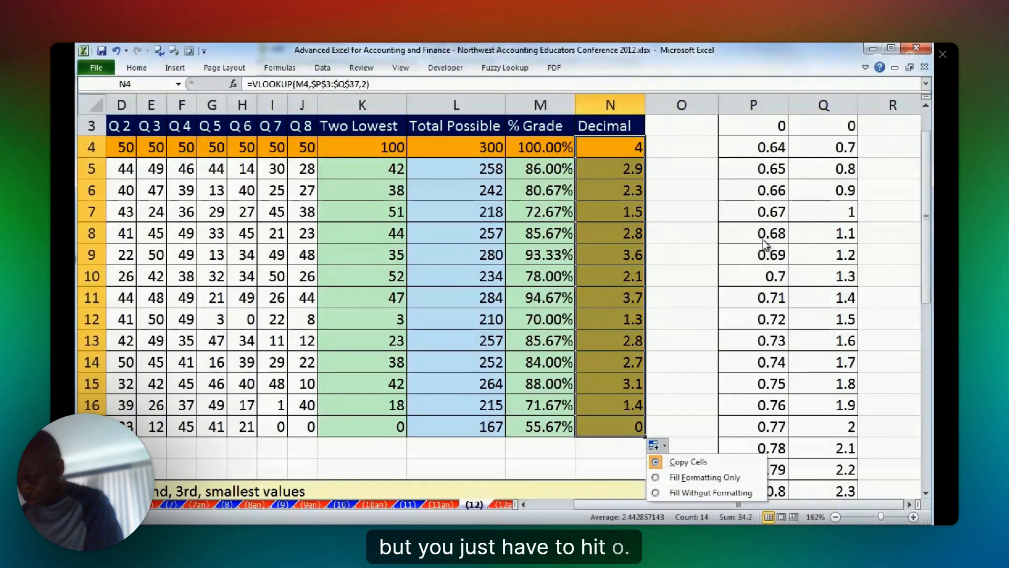
pyautogui.press('o')
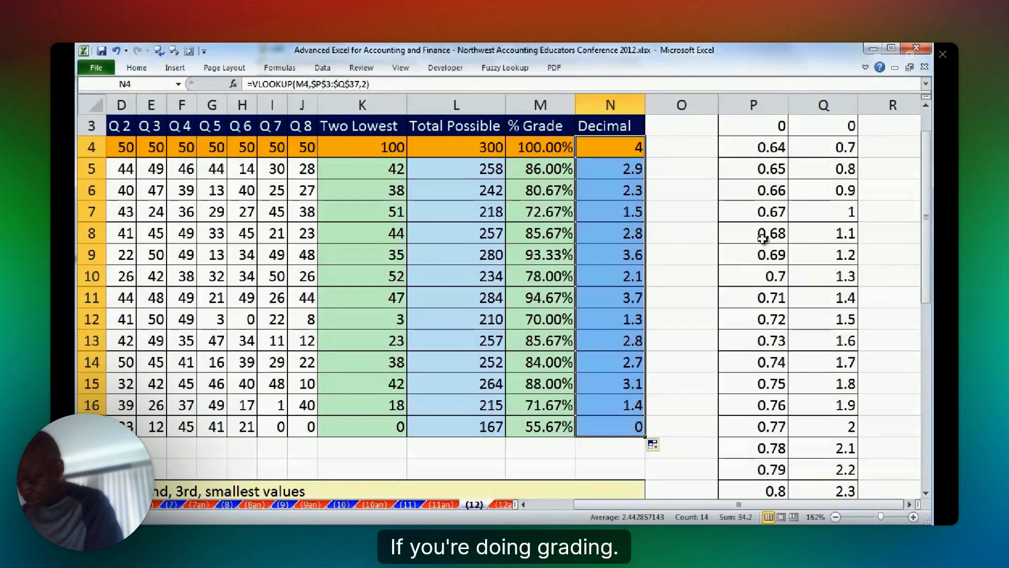
# Check the copied VLOOKUP formula in N5 without editing it.
pyautogui.doubleClick(613, 170)
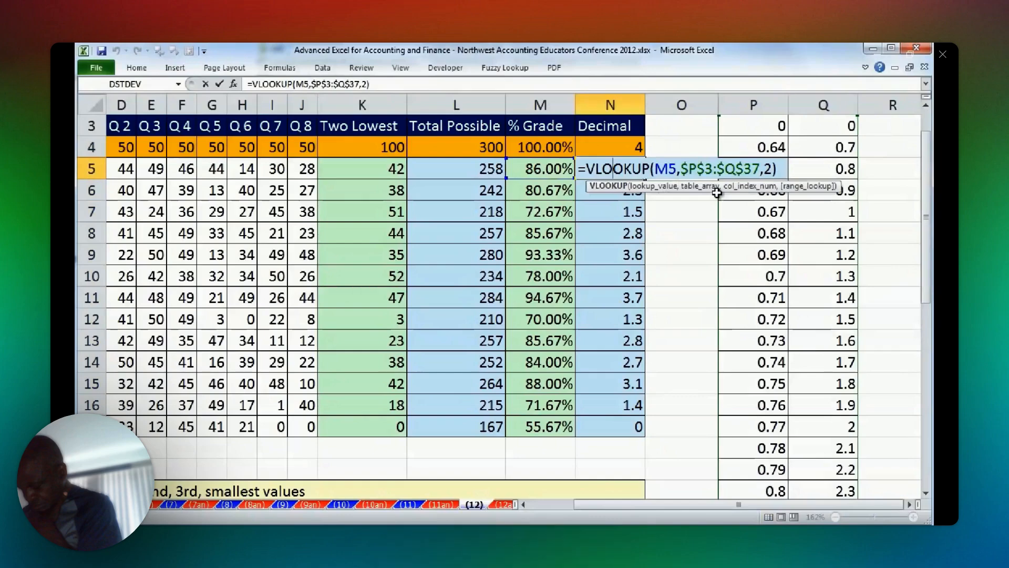
pyautogui.press('Escape')
pyautogui.scroll(1, 816, 187)
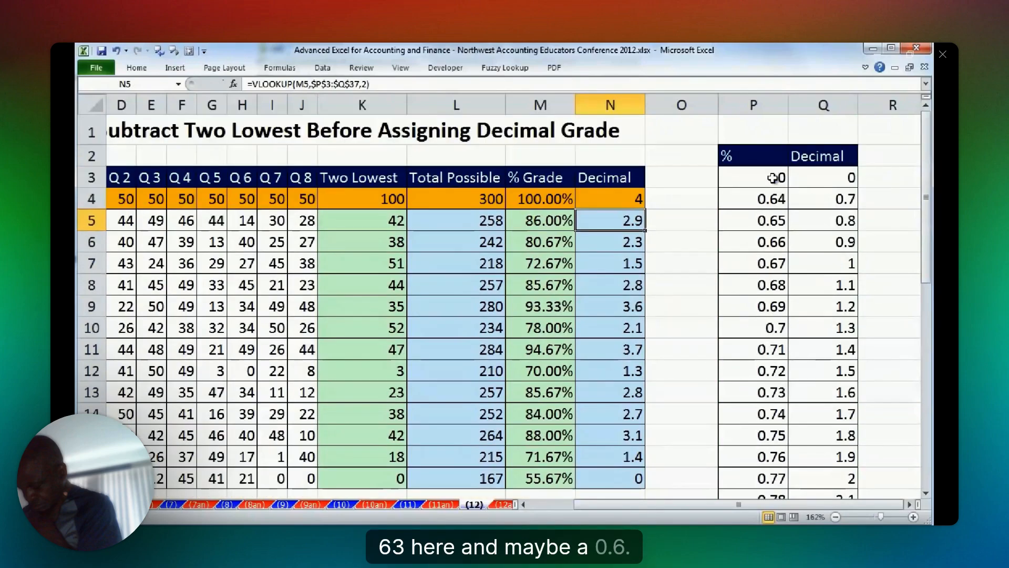
# Change the first row of the grade lookup table to 0.63 in P3 and 0.6 in Q3.
pyautogui.click(772, 177)
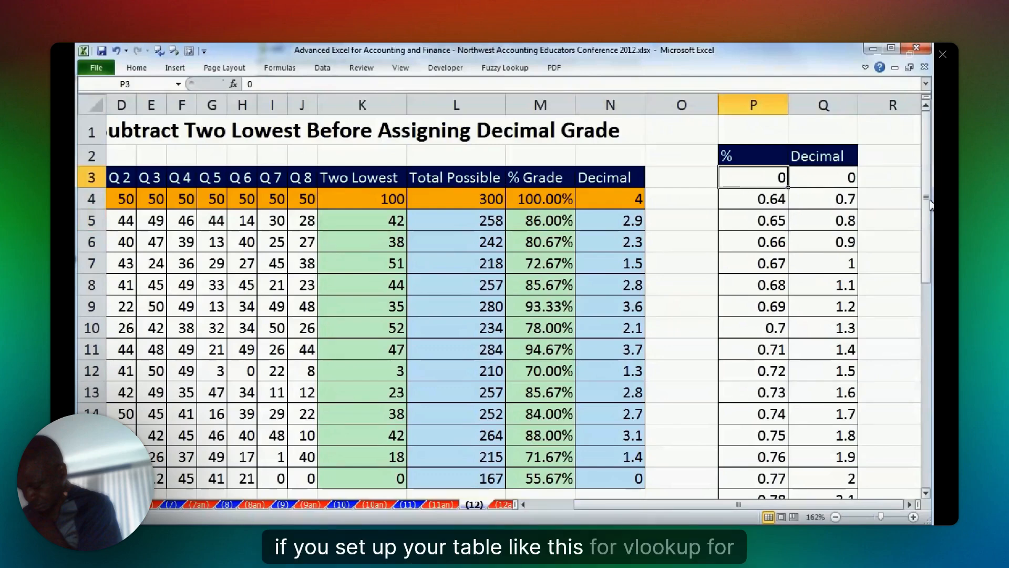
pyautogui.write('0.63')
pyautogui.click(822, 172)
pyautogui.write('0.6')
pyautogui.hotkey('ctrl', 'Return')
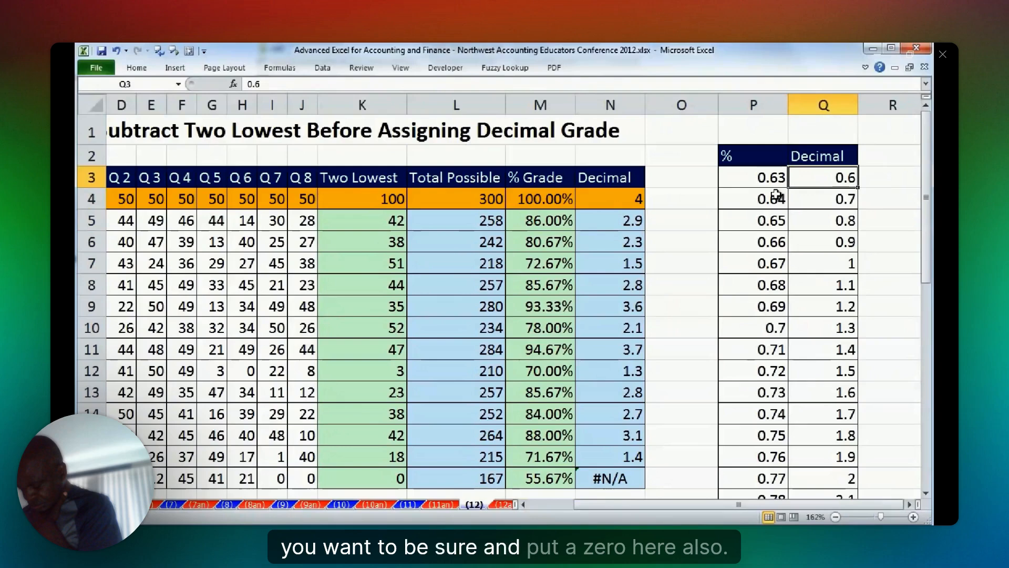
# Set both cells of the lookup table's first row, Q3 and P3, to 0.
pyautogui.click(760, 179)
pyautogui.click(835, 176)
pyautogui.write('0')
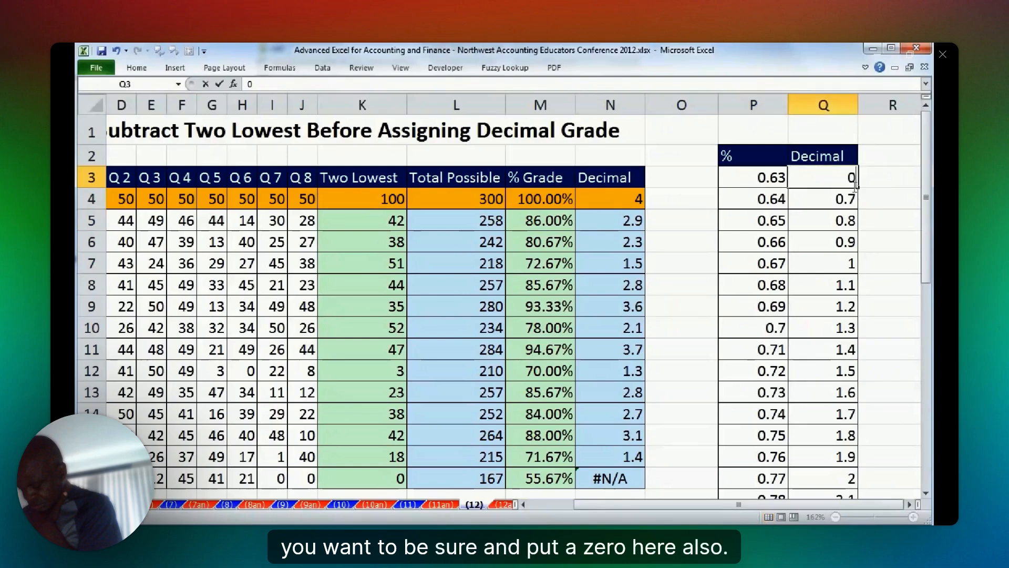
pyautogui.hotkey('ctrl', 'Return')
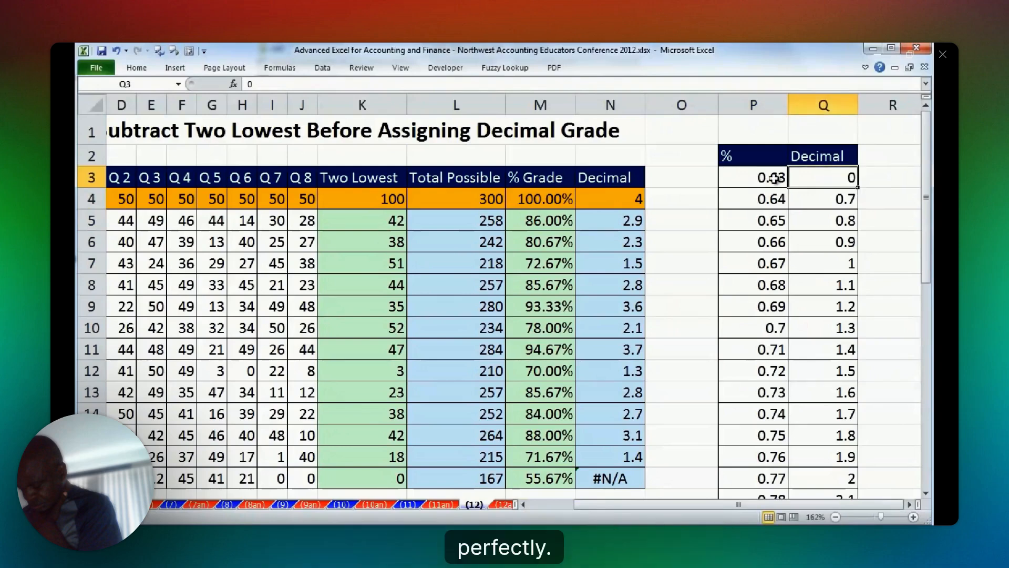
pyautogui.click(778, 179)
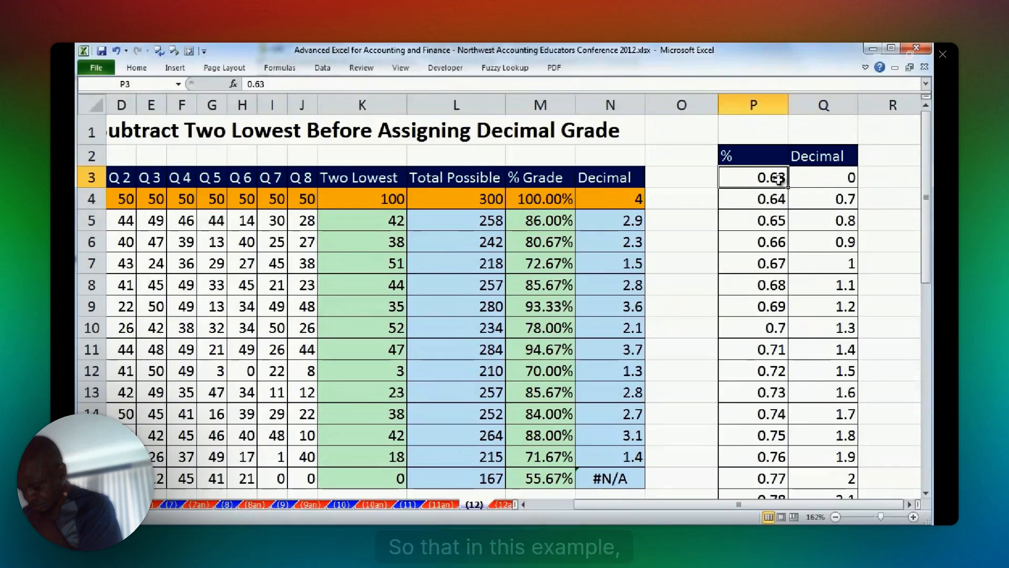
pyautogui.write('0')
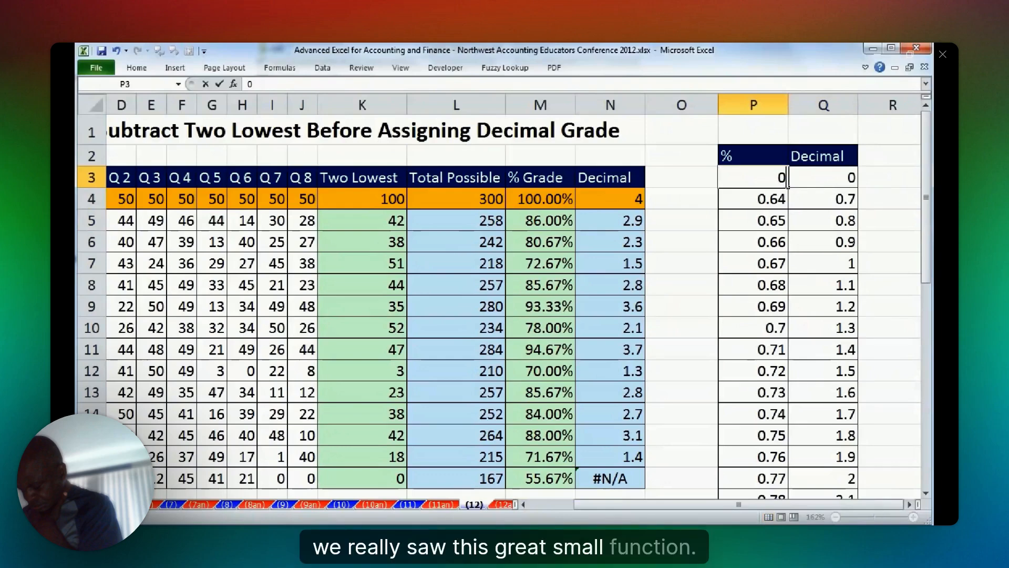
pyautogui.hotkey('ctrl', 'Return')
# Check the SUM and SMALL formula in K4 without editing it, and go to sheet (13).
pyautogui.doubleClick(384, 200)
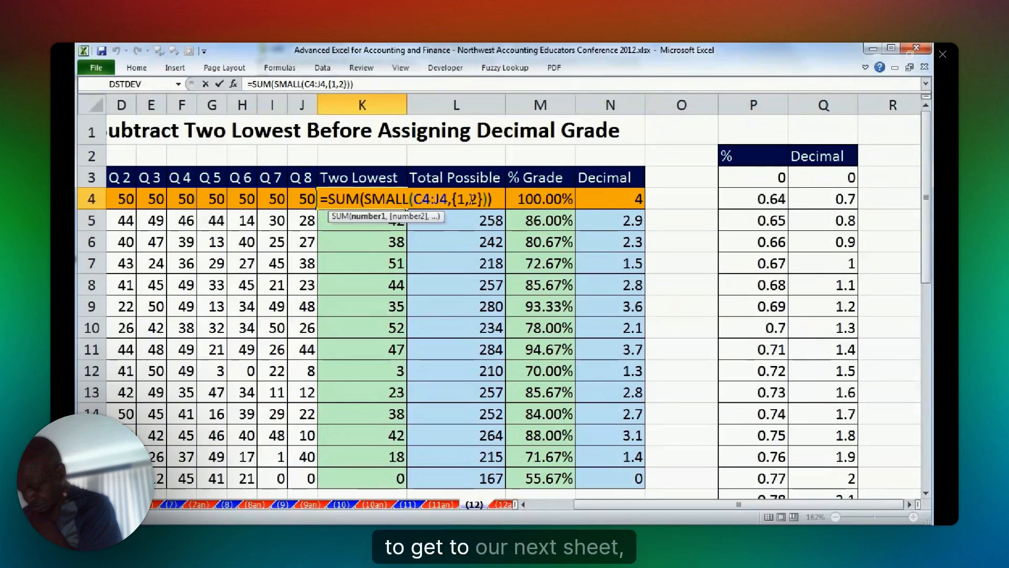
pyautogui.press('Escape')
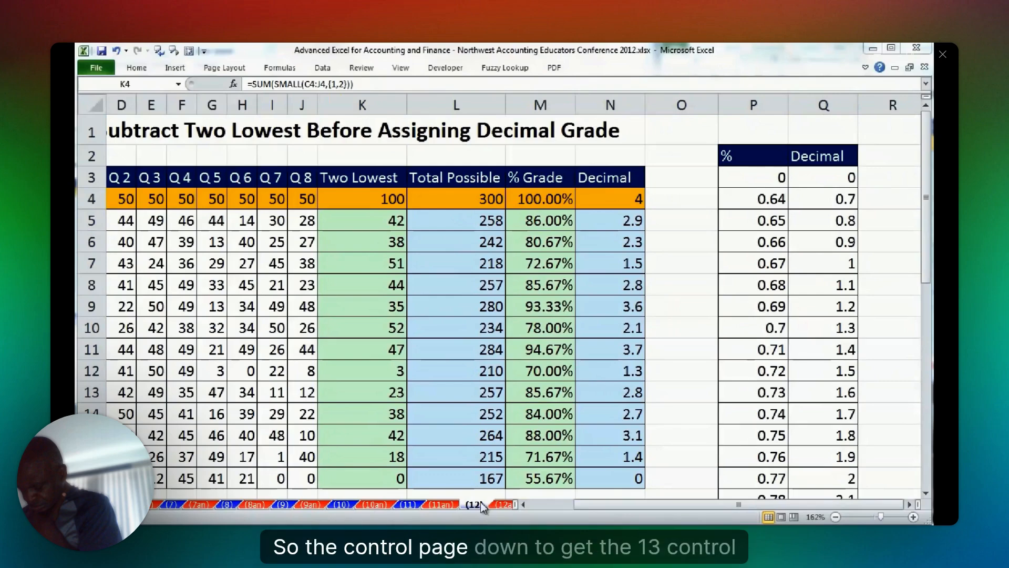
pyautogui.hotkey('ctrl', 'pagedown')
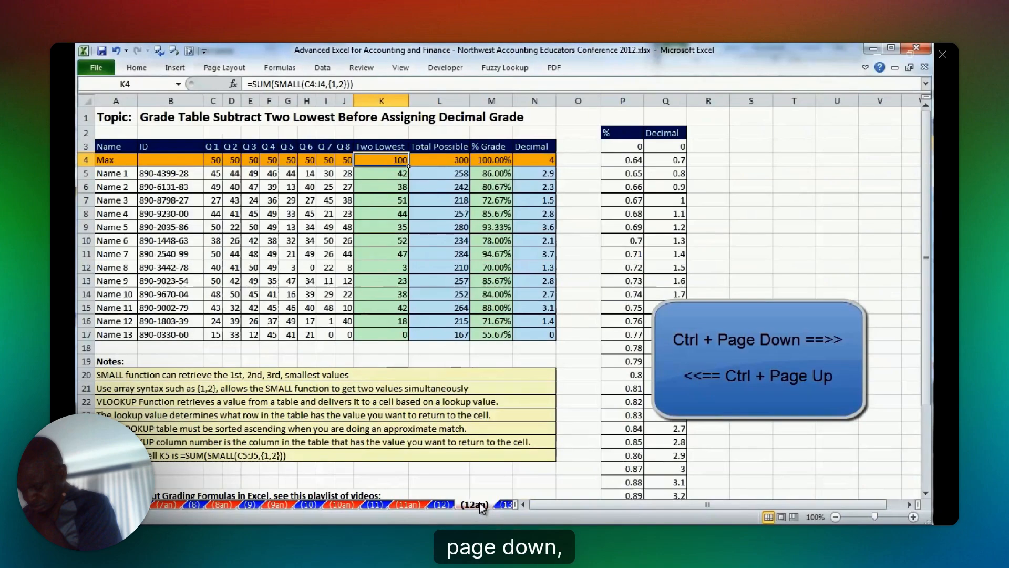
pyautogui.hotkey('ctrl', 'pagedown')
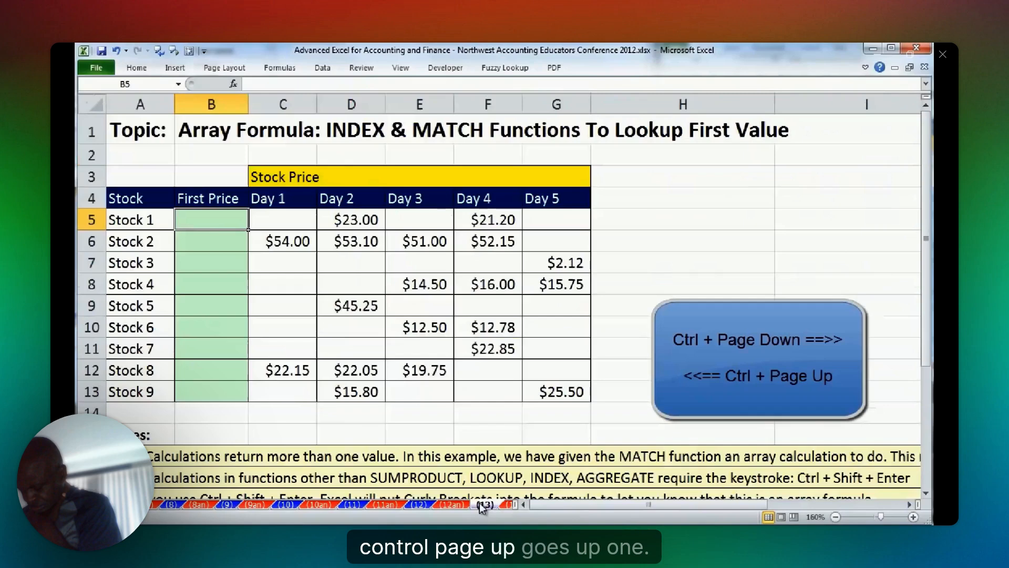
pyautogui.hotkey('ctrl', 'pagedown')
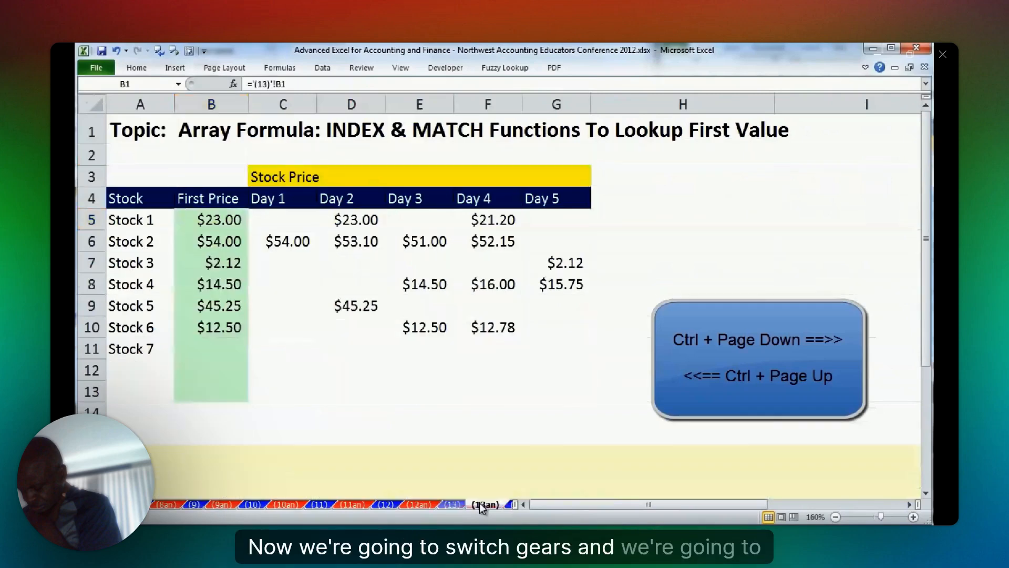
pyautogui.hotkey('ctrl', 'pageup')
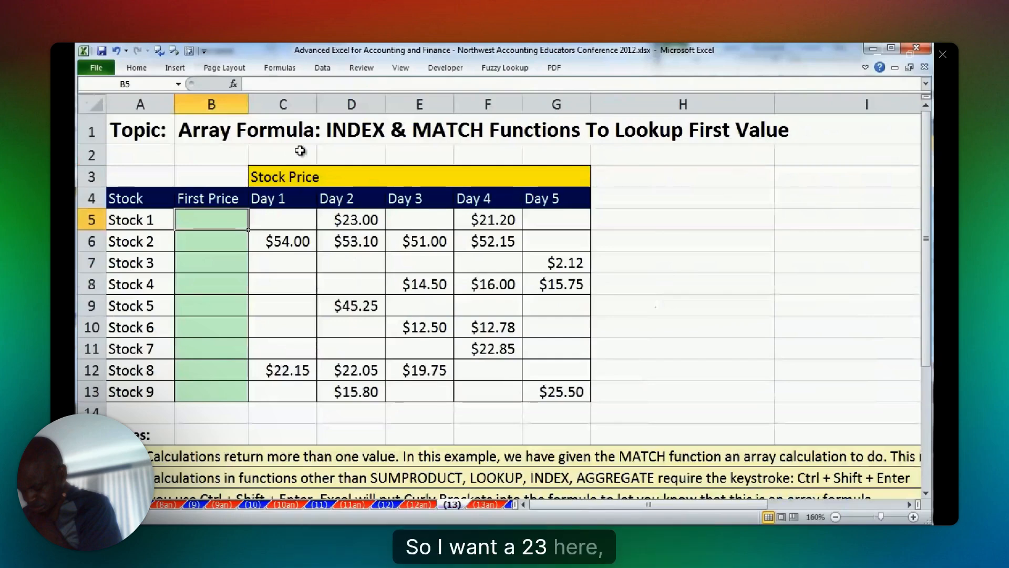
# Examine the Day 5 price and First Price cell of Stock 3, and the Stock 1 price range C5:G5.
pyautogui.click(556, 262)
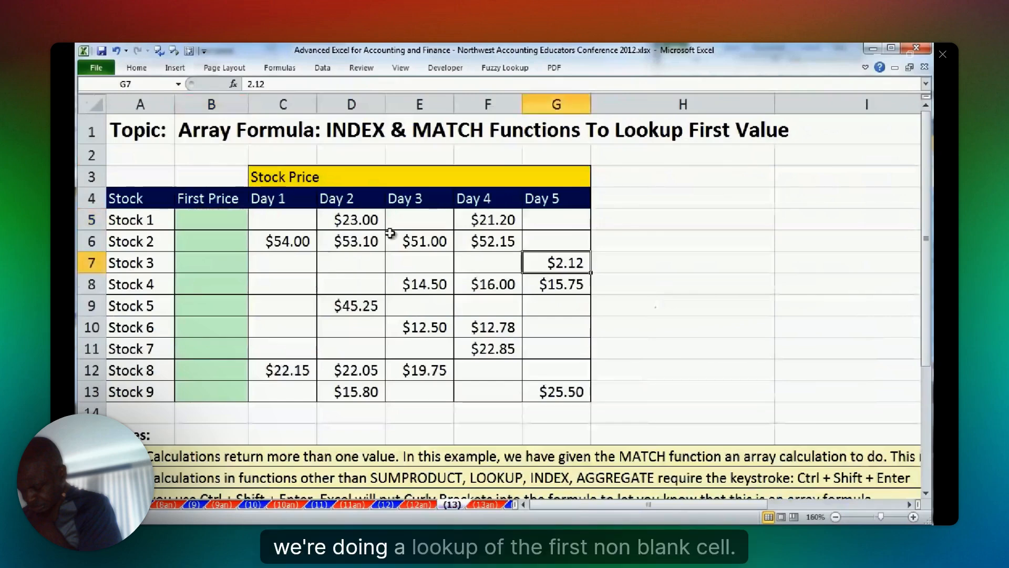
pyautogui.click(230, 262)
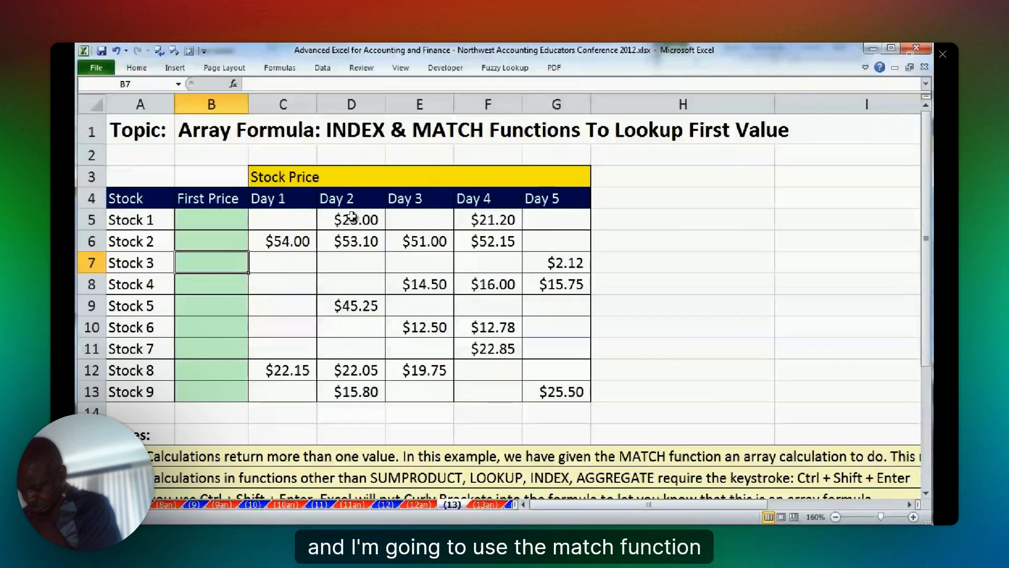
pyautogui.moveTo(273, 219); pyautogui.dragTo(578, 224)
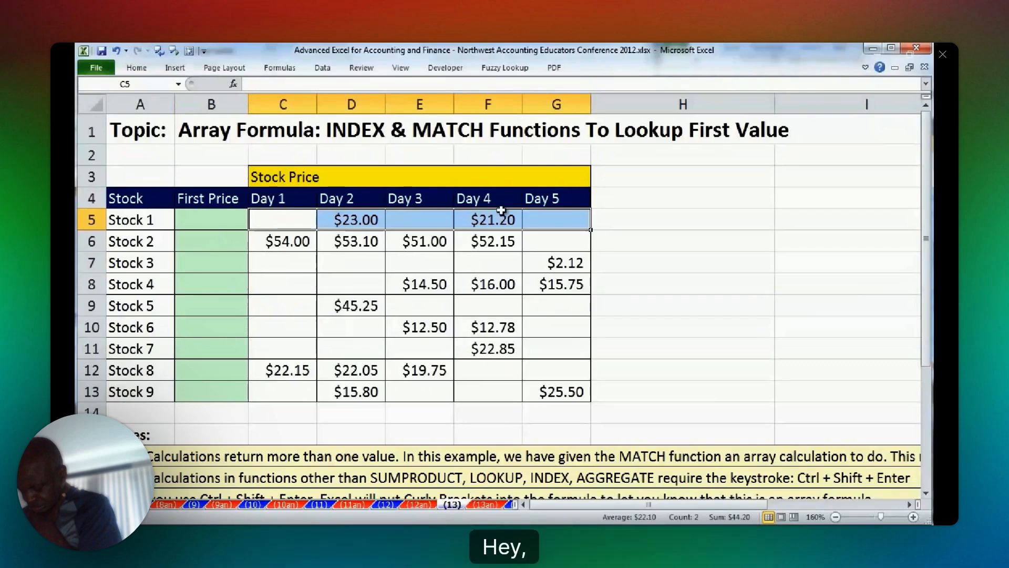
# Check Stock 1's Day 2 price and Stock 3's Day 5 price, and start a MATCH formula in B5.
pyautogui.click(356, 217)
pyautogui.click(545, 261)
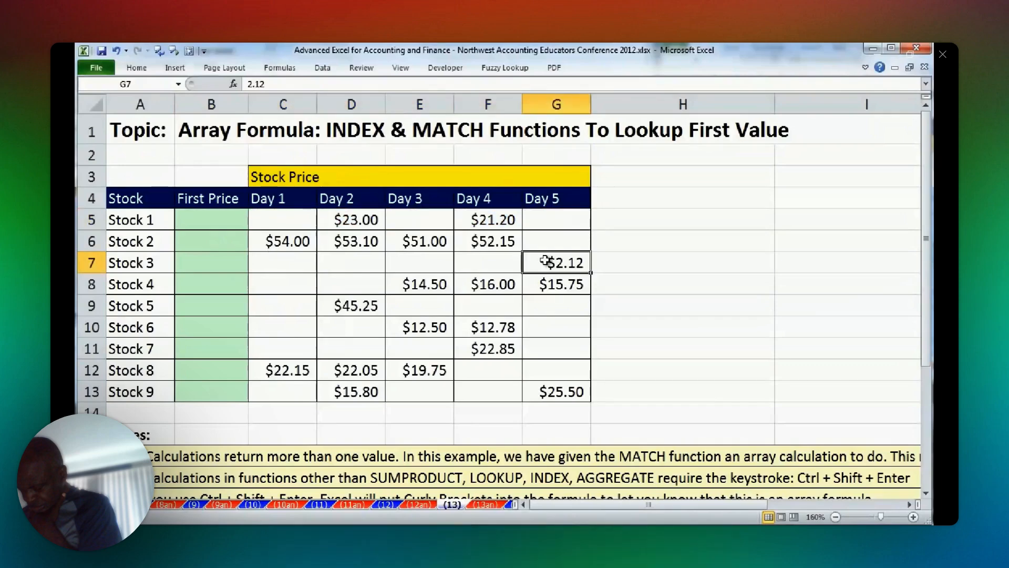
pyautogui.click(211, 220)
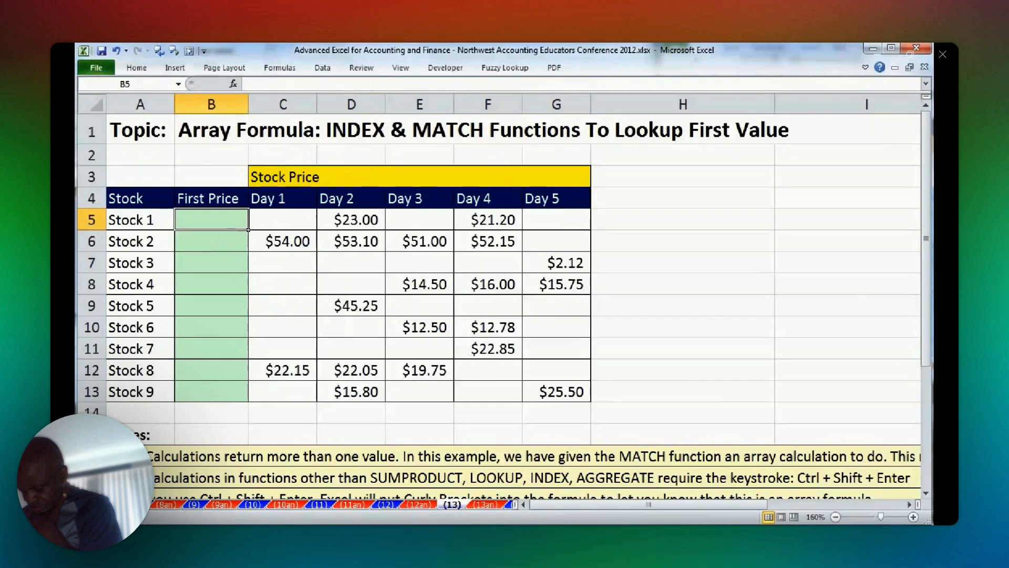
pyautogui.write('=mat')
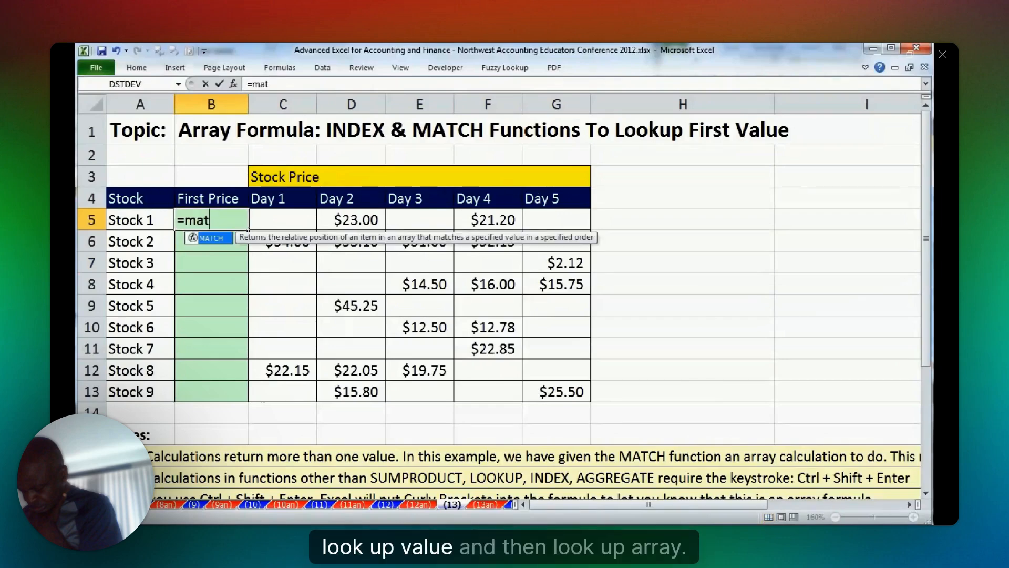
pyautogui.press('Tab')
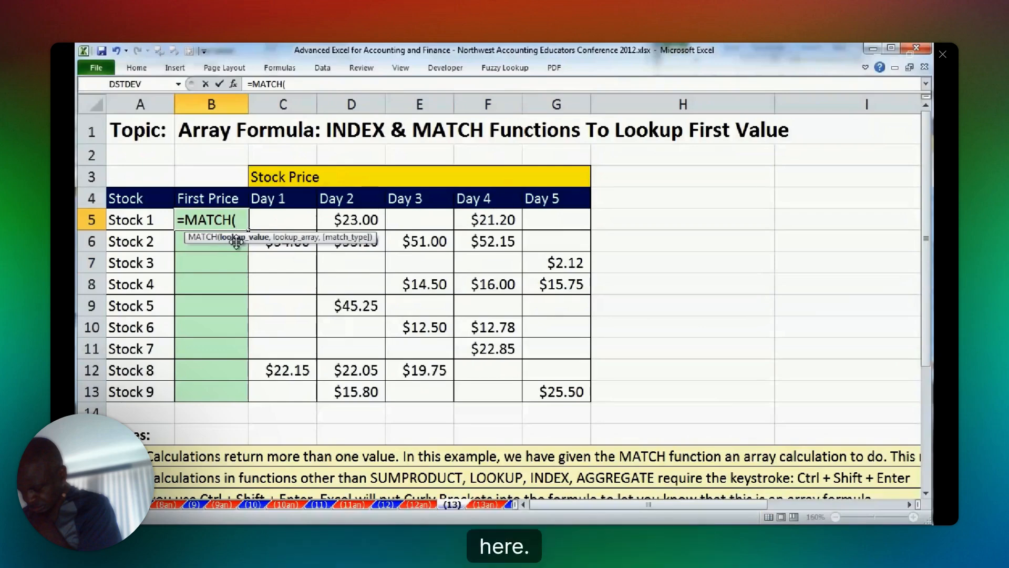
# Enter "First Non Blank" as placeholder text for the MATCH lookup value in B5 and cut it back to "First".
pyautogui.write('First Non Blank')
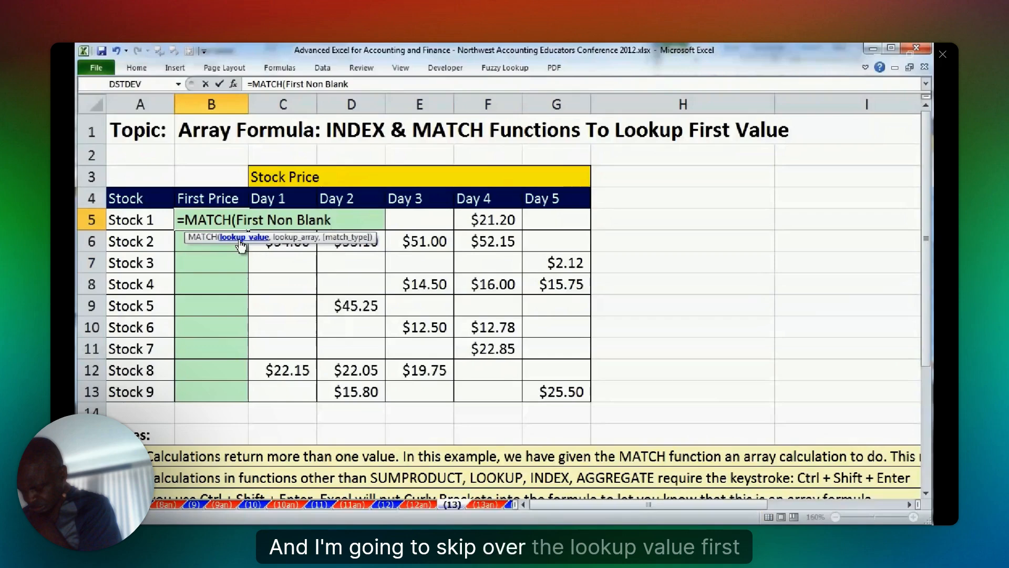
pyautogui.press('BackSpace')
pyautogui.press('BackSpace')
pyautogui.press('BackSpace')
pyautogui.press('BackSpace')
pyautogui.press('BackSpace')
pyautogui.press('BackSpace')
pyautogui.press('BackSpace')
pyautogui.press('BackSpace')
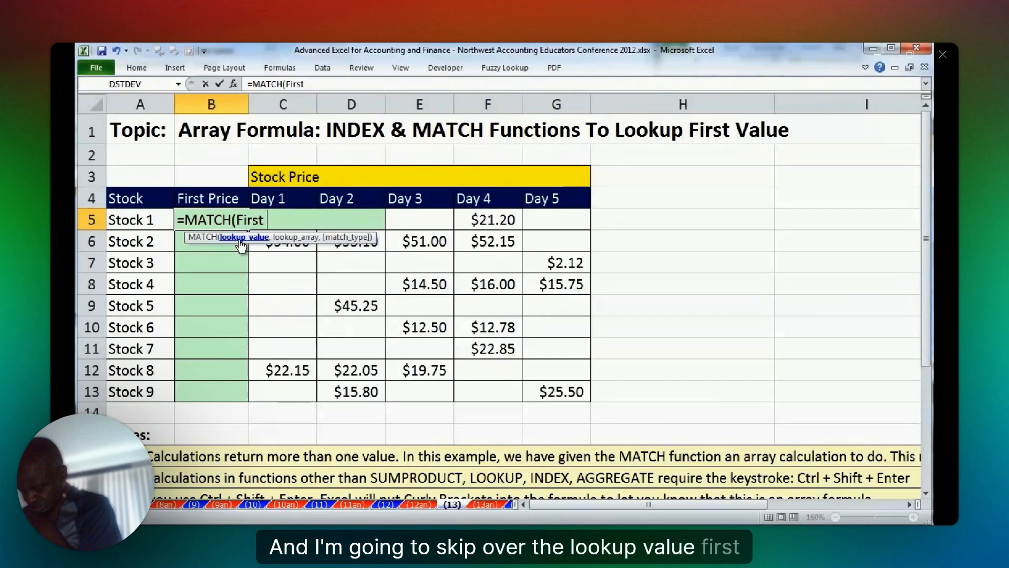
pyautogui.press('BackSpace')
pyautogui.press('BackSpace')
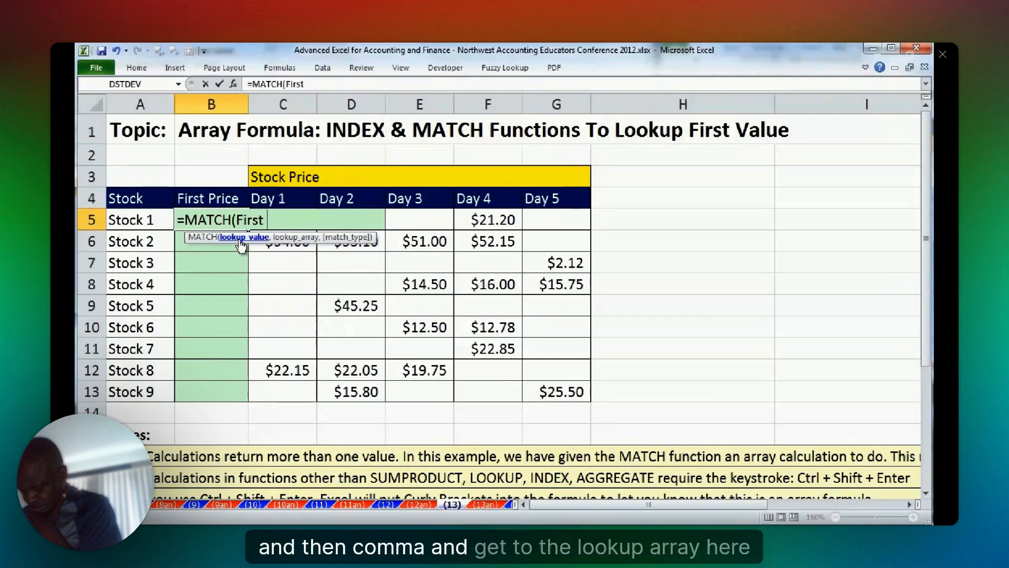
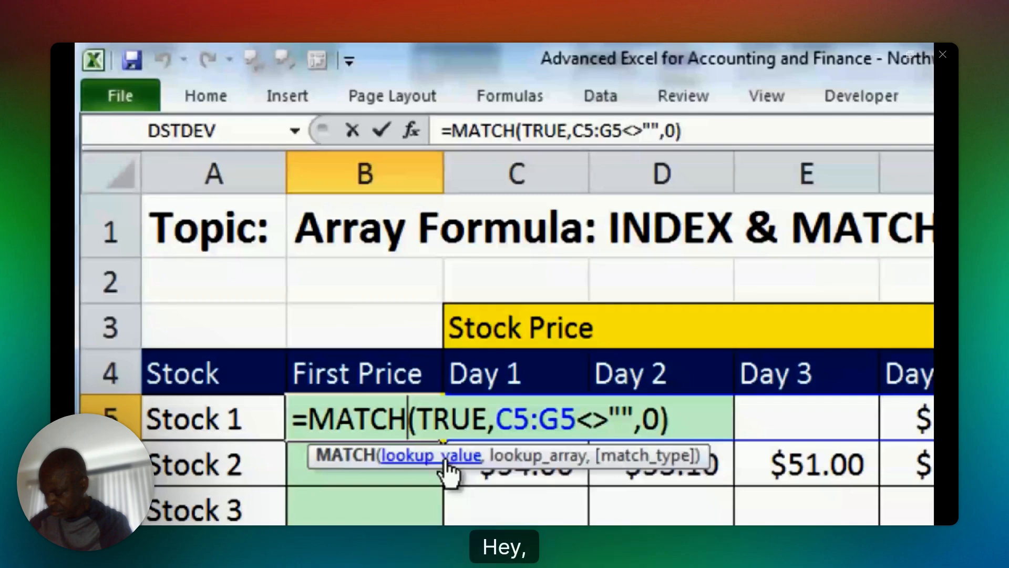
# Enter the MATCH formula in B5 as an array formula, copy it down to B13, and check the Stock 3 and Stock 4 formulas.
pyautogui.hotkey('ctrl', 'shift', 'Return')
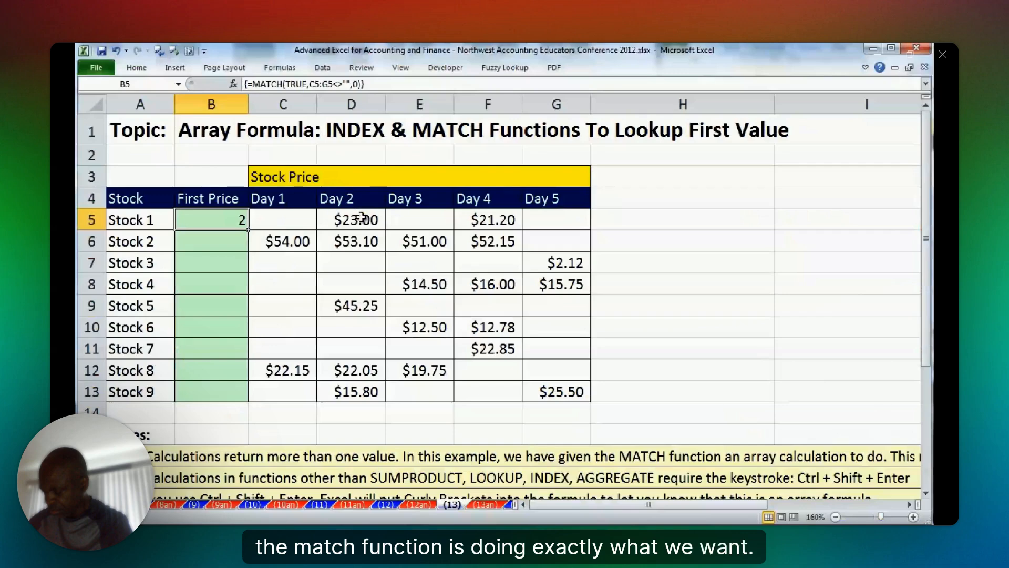
pyautogui.doubleClick(248, 230)
pyautogui.click(216, 262)
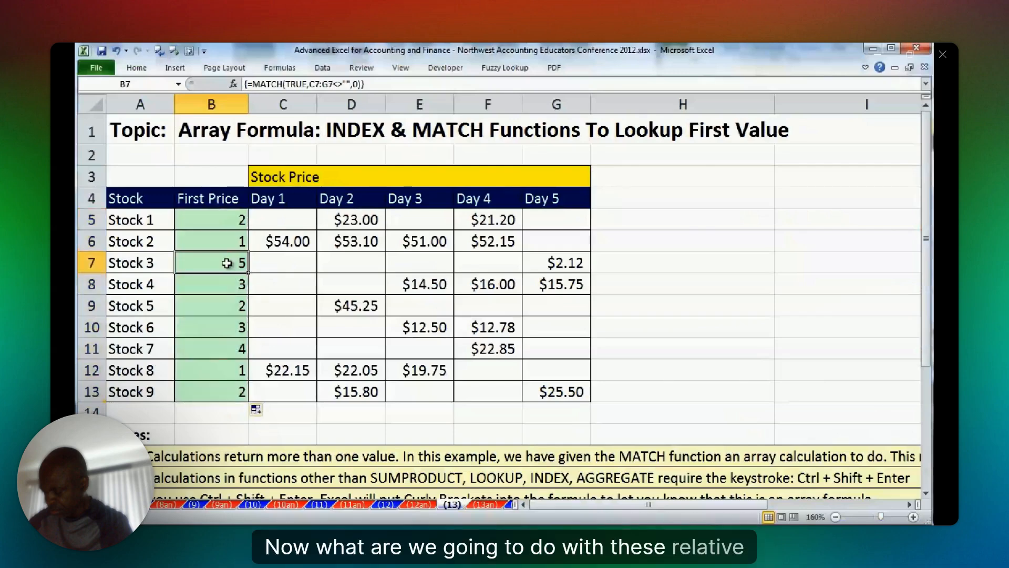
pyautogui.click(226, 284)
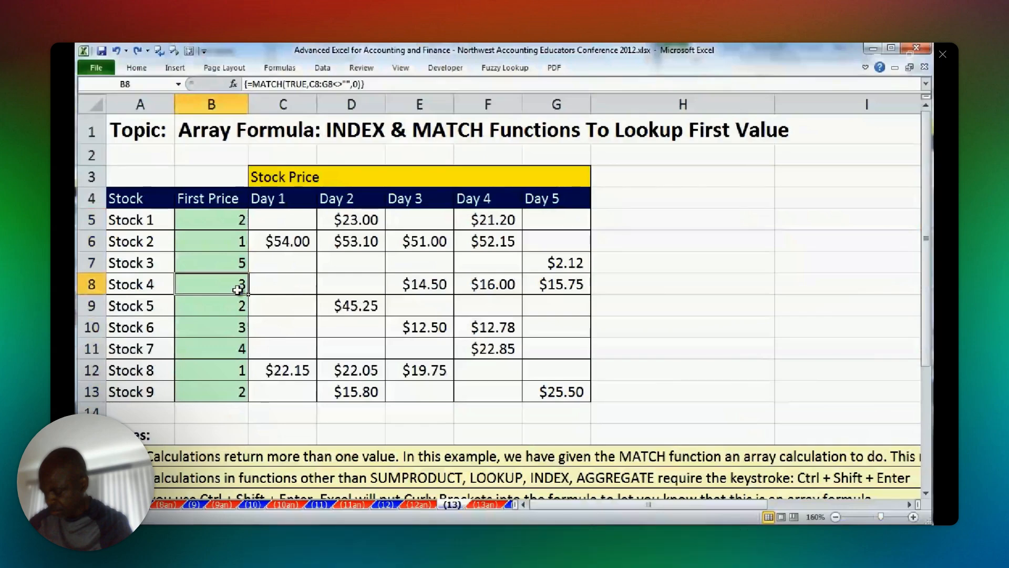
# Wrap B5's MATCH formula in an INDEX function with array C5:G5 and an empty row number, making MATCH the column number.
pyautogui.doubleClick(180, 221)
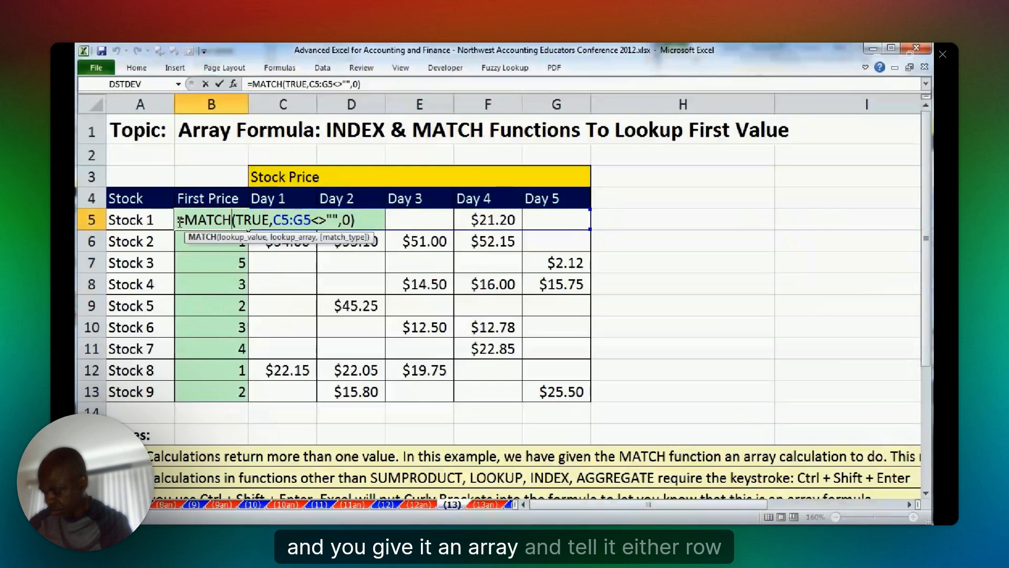
pyautogui.click(186, 220)
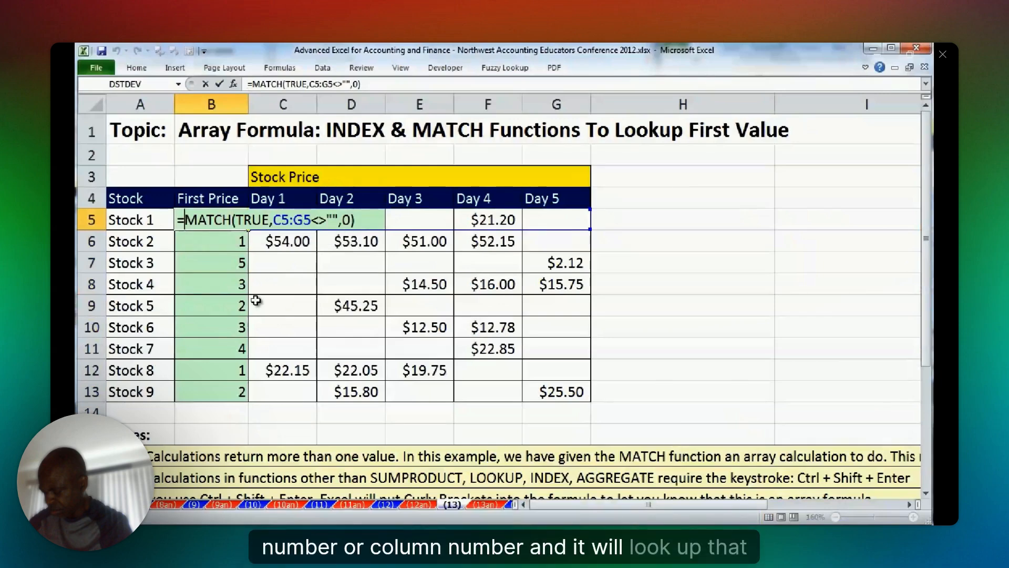
pyautogui.write('INDEX(')
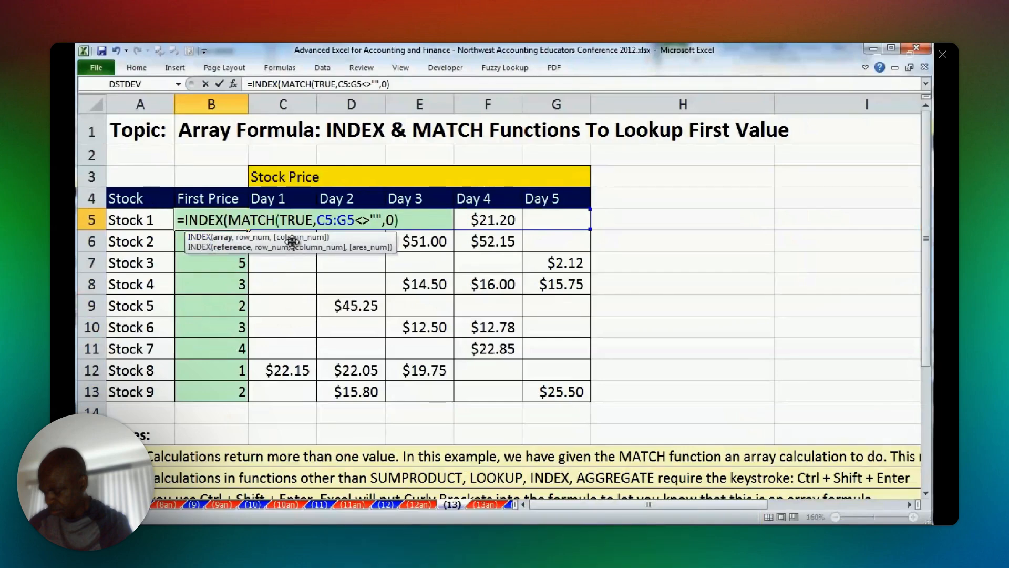
pyautogui.moveTo(556, 221); pyautogui.dragTo(272, 222)
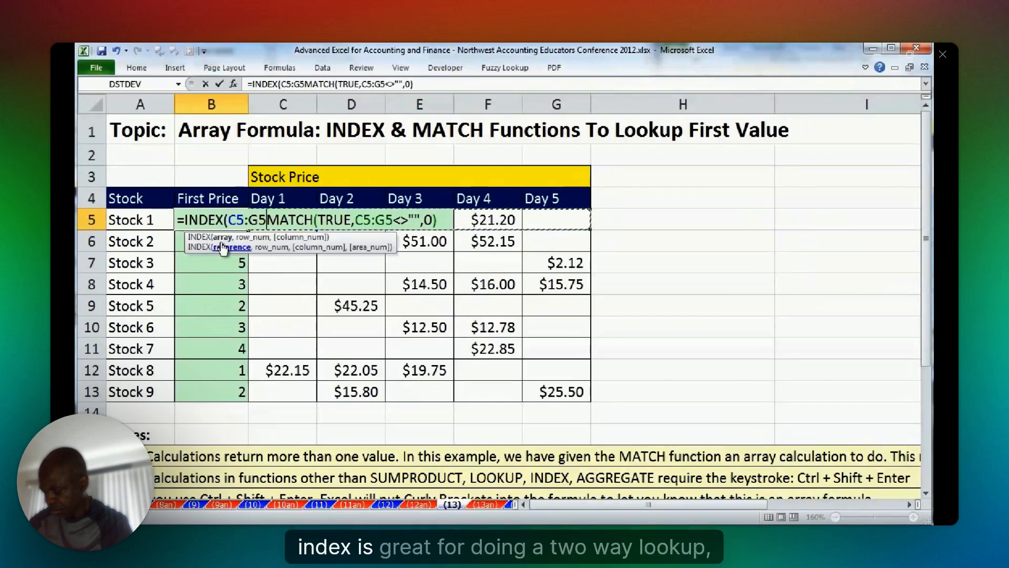
pyautogui.write(',')
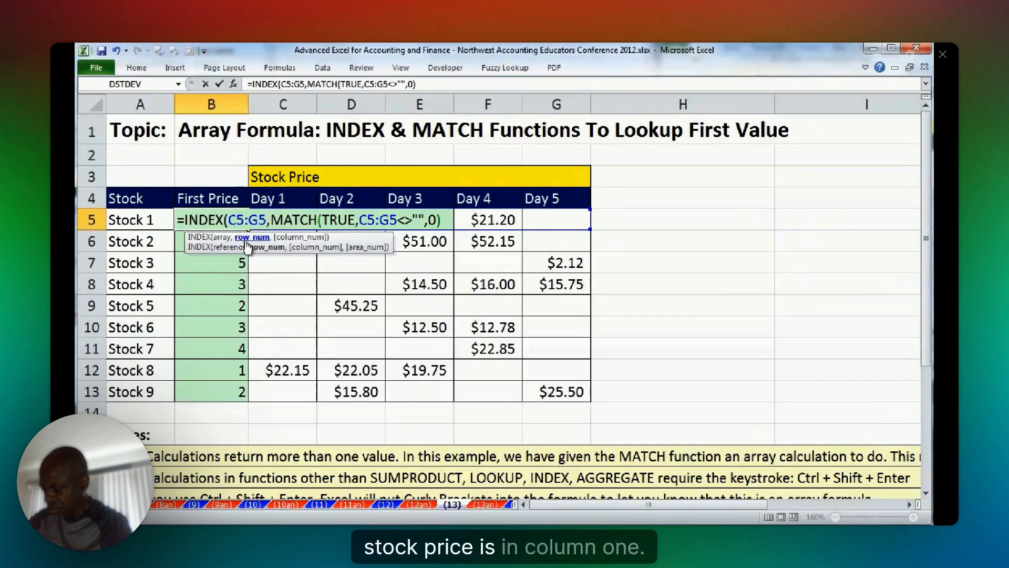
pyautogui.write(',')
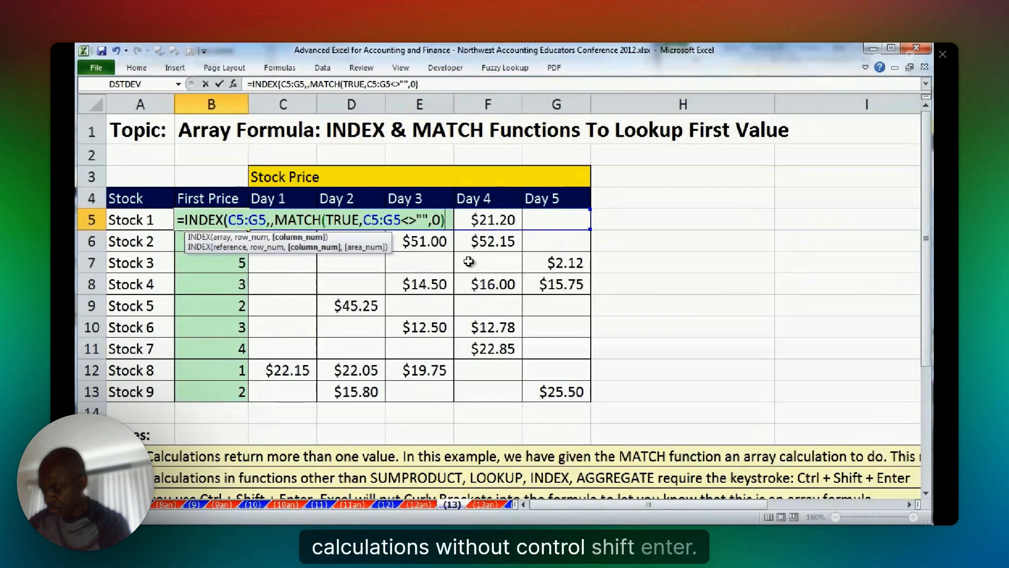
pyautogui.write(')')
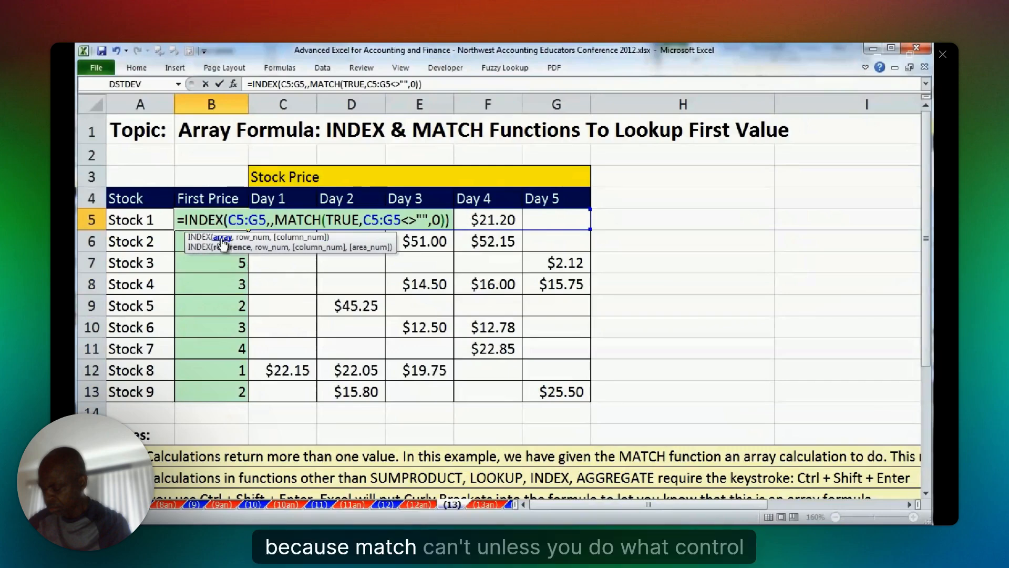
# Enter the combined INDEX and MATCH formula in B5 as an array formula and copy it down to B13.
pyautogui.click(363, 220)
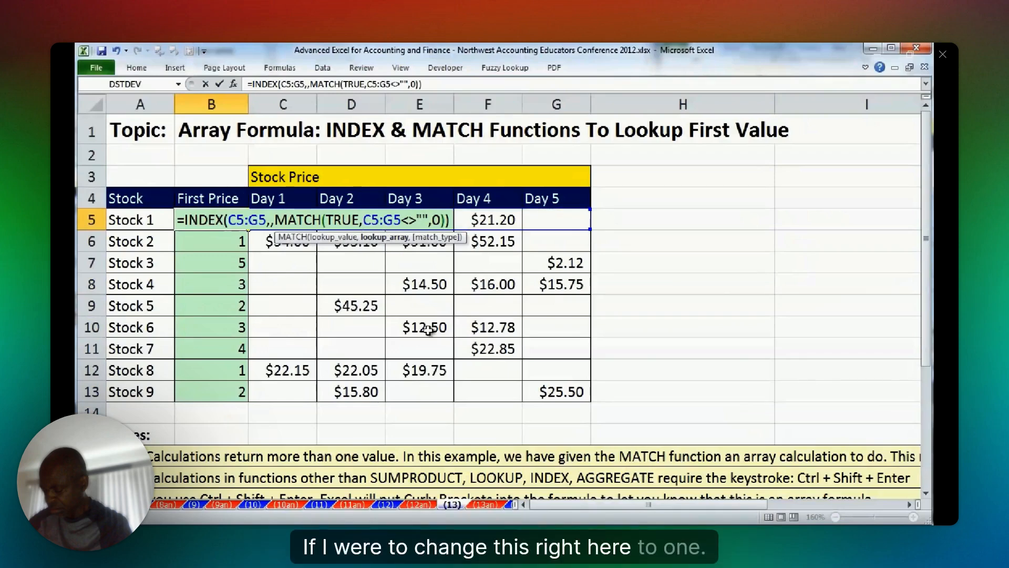
pyautogui.hotkey('ctrl', 'shift', 'Return')
pyautogui.doubleClick(248, 231)
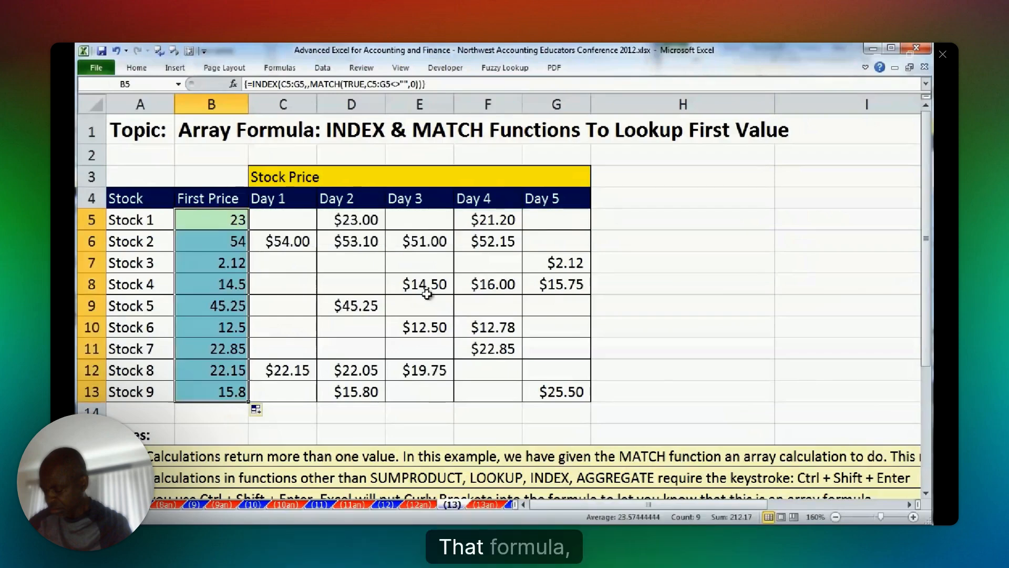
# Set Stock 3's Day 3 price to $1.00, then check the formula in B7 and re-enter it as an array formula.
pyautogui.click(426, 264)
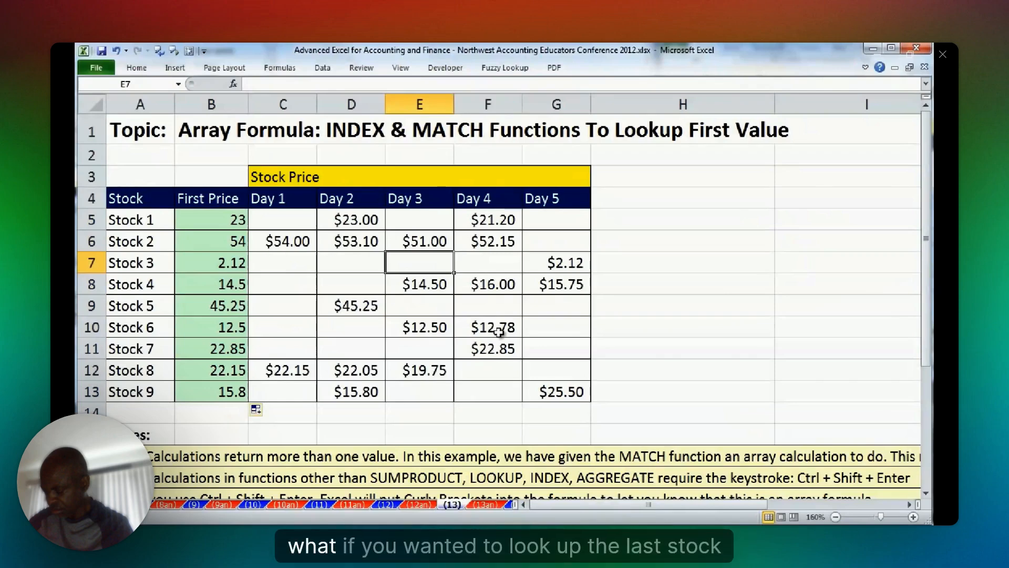
pyautogui.press('Left')
pyautogui.press('Left')
pyautogui.press('Left')
pyautogui.press('F2')
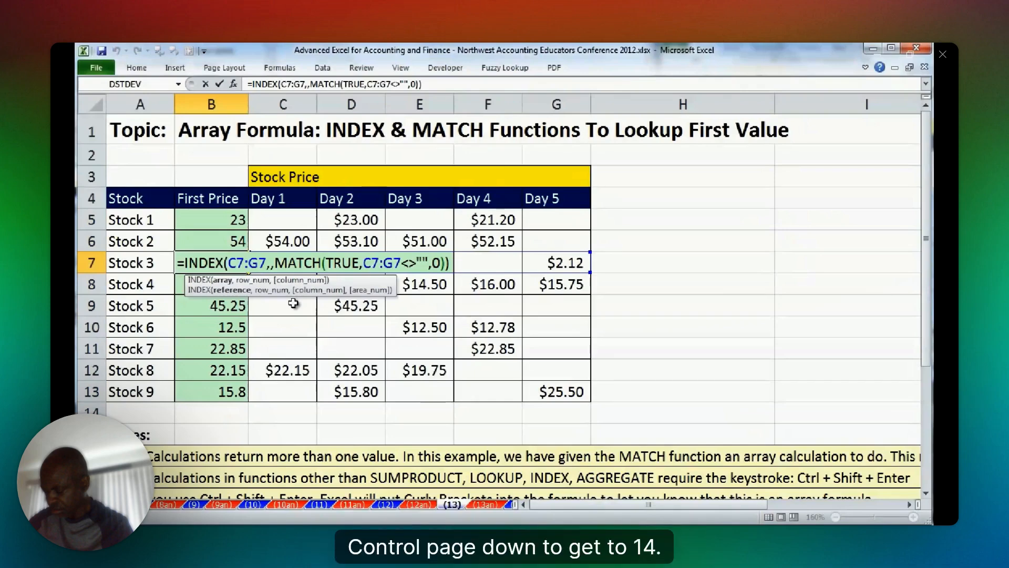
pyautogui.hotkey('ctrl', 'shift', 'Return')
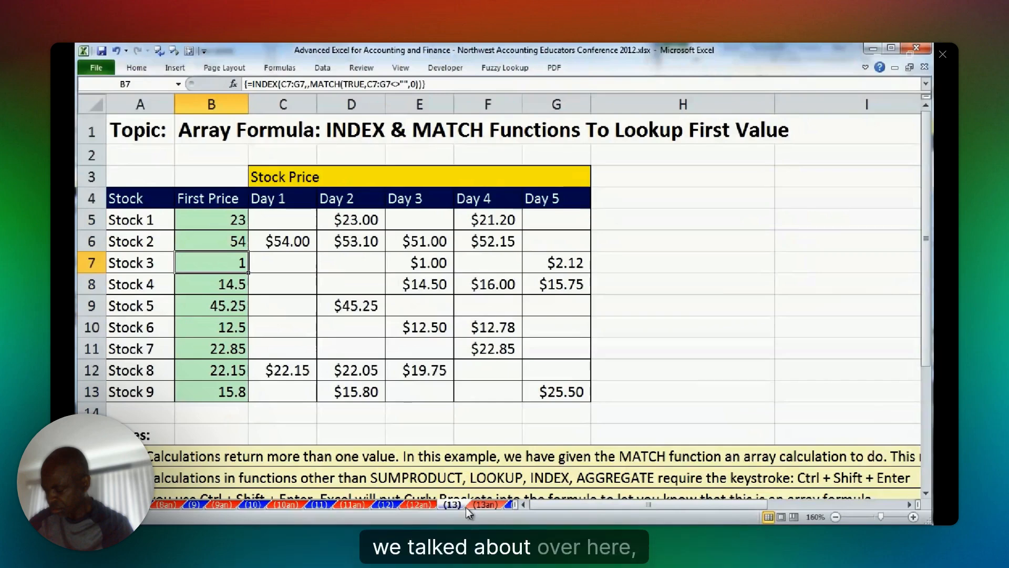
# Go to sheet (14), check the First Price formula in B5, and select Stock 1's Last Price cell.
pyautogui.hotkey('ctrl', 'pagedown')
pyautogui.hotkey('ctrl', 'pagedown')
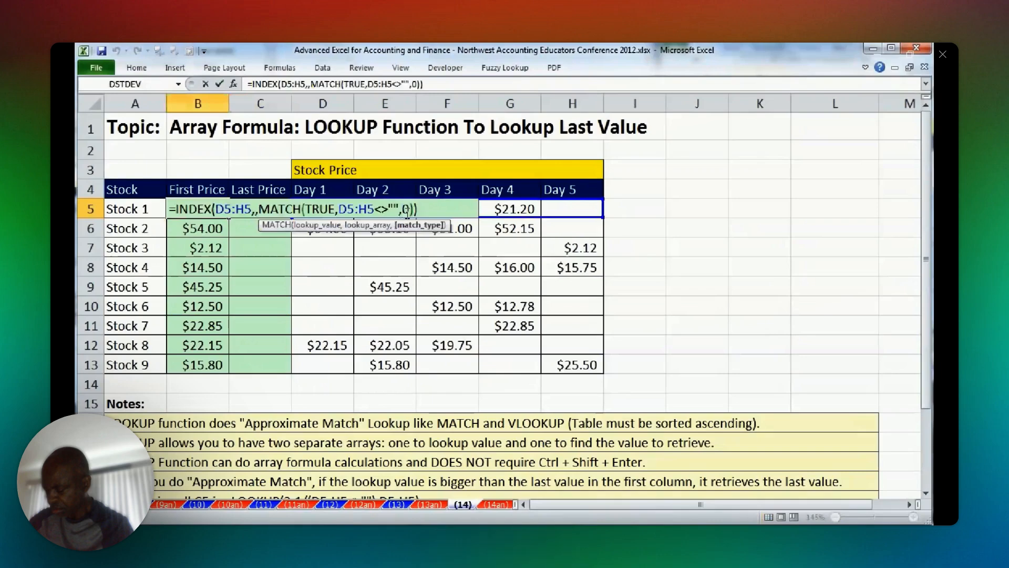
pyautogui.press('Tab')
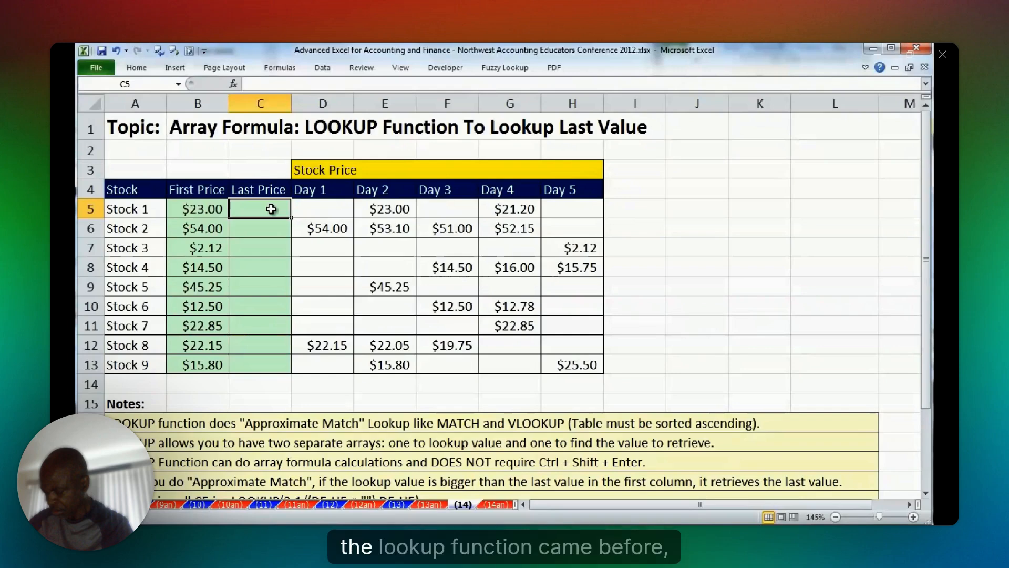
# Start a LOOKUP formula in C5, leaving the lookup value empty and using D5:H5<>"" as the lookup vector.
pyautogui.write('=l')
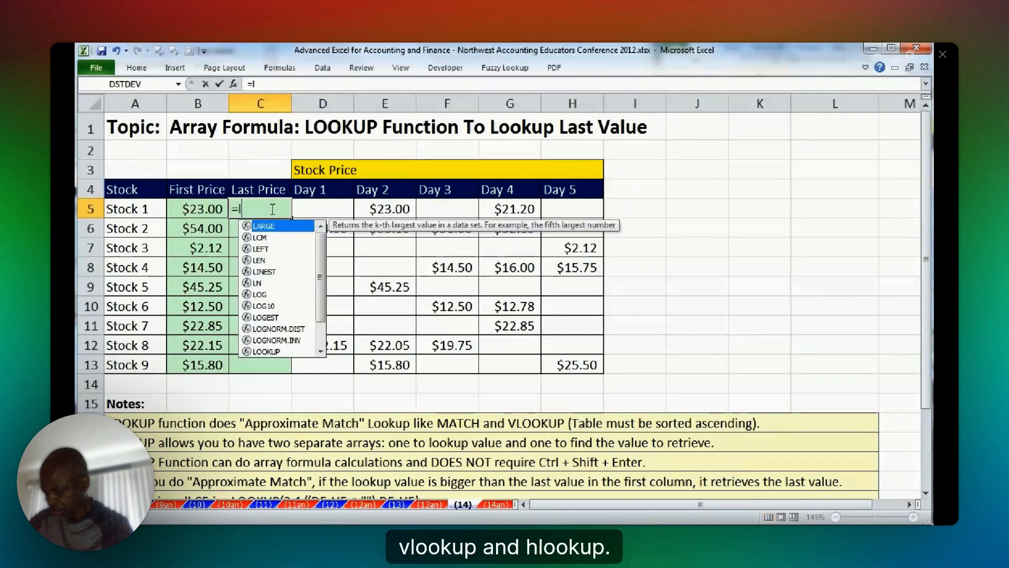
pyautogui.write('o')
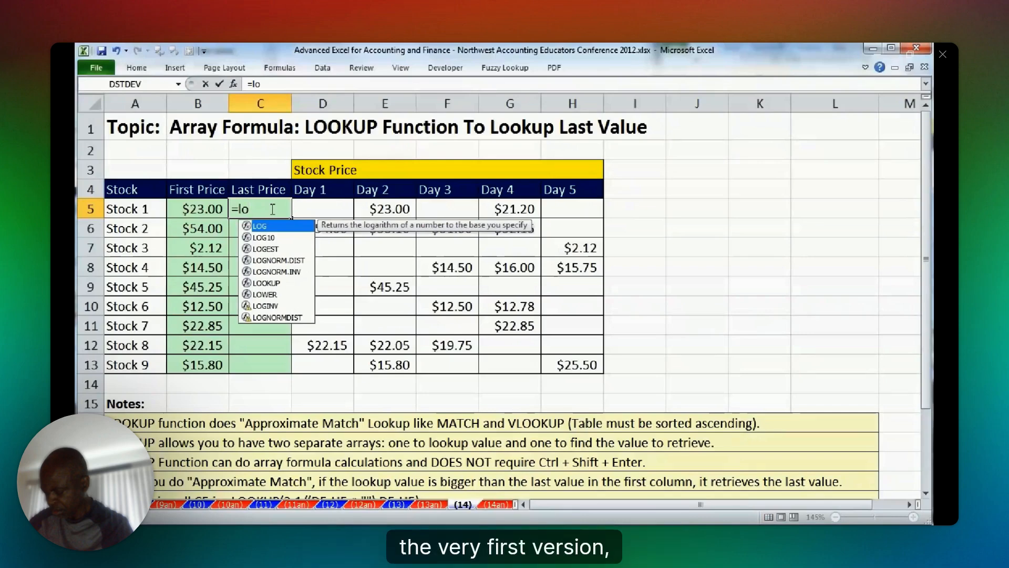
pyautogui.write('OKUP(')
pyautogui.press('Tab')
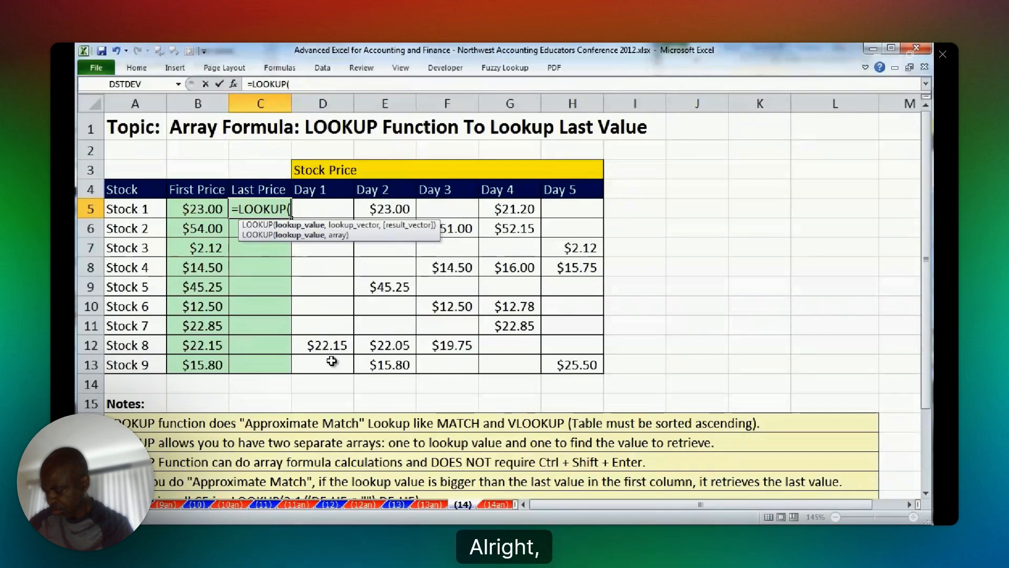
pyautogui.write(',')
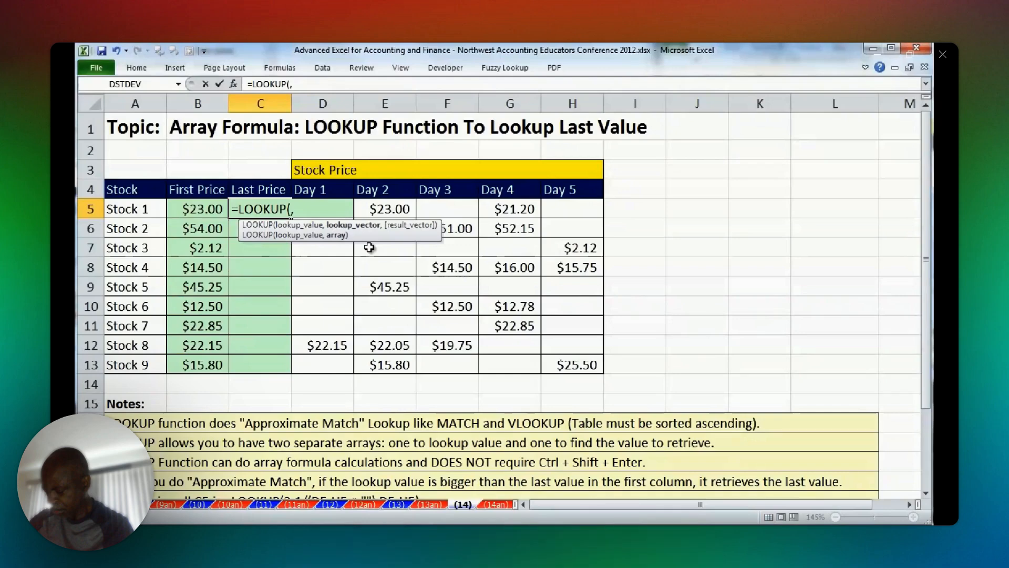
pyautogui.click(576, 213)
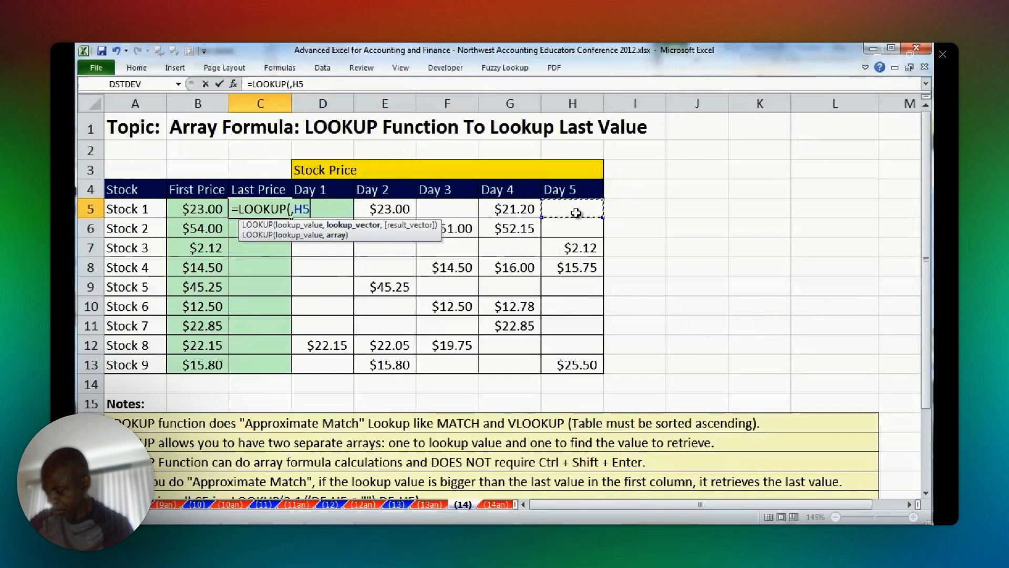
pyautogui.moveTo(576, 213); pyautogui.dragTo(321, 209)
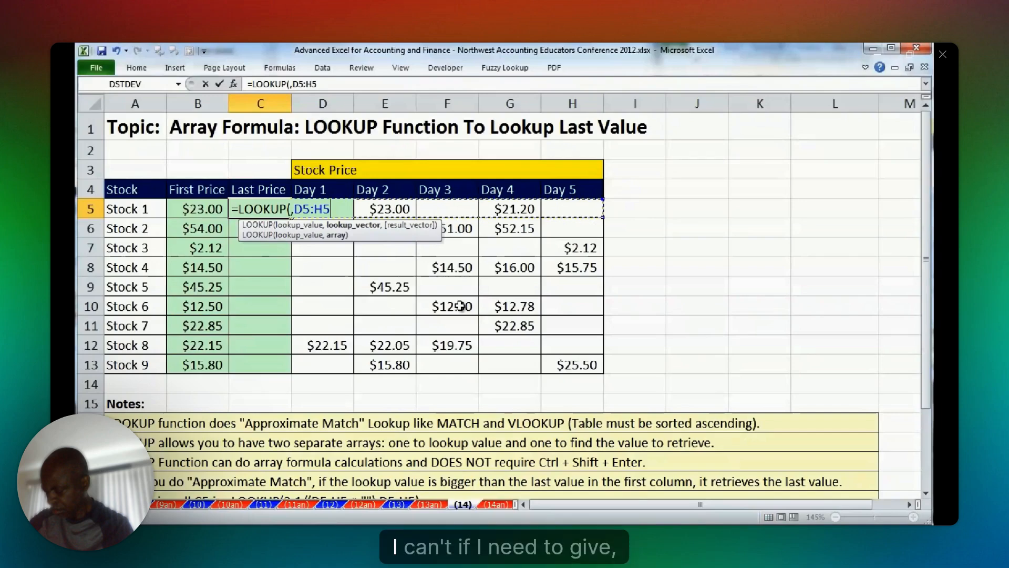
pyautogui.write('<>""')
# Evaluate the D5:H5<>"" comparison inside the LOOKUP formula and restore the original expression.
pyautogui.moveTo(293, 209); pyautogui.dragTo(417, 210)
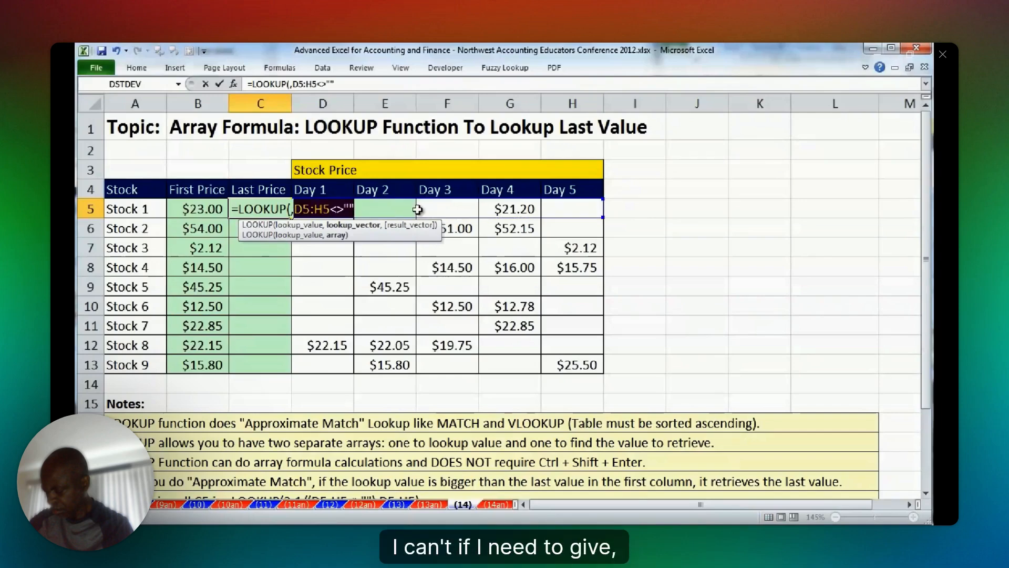
pyautogui.press('F9')
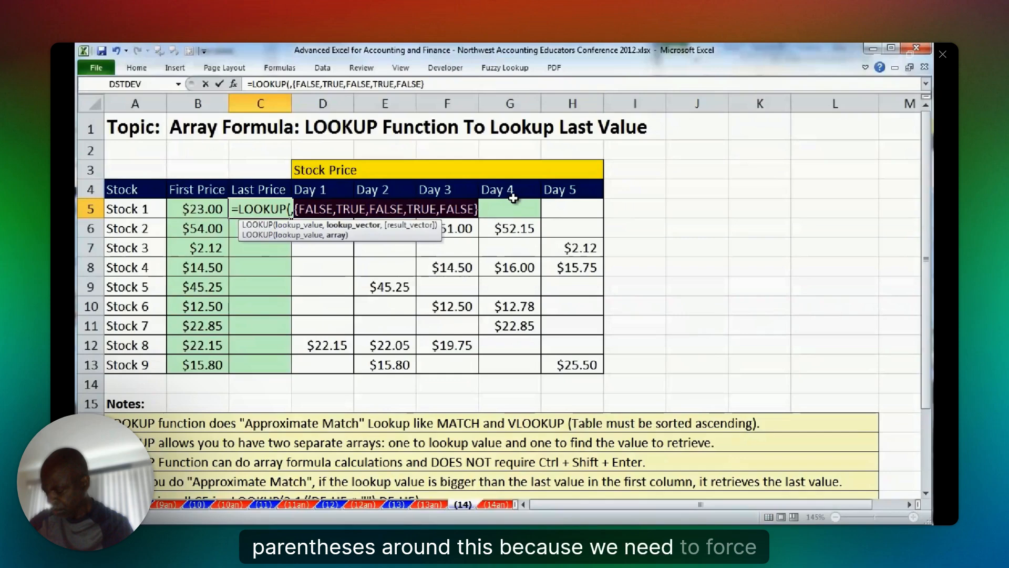
pyautogui.hotkey('ctrl', 'z')
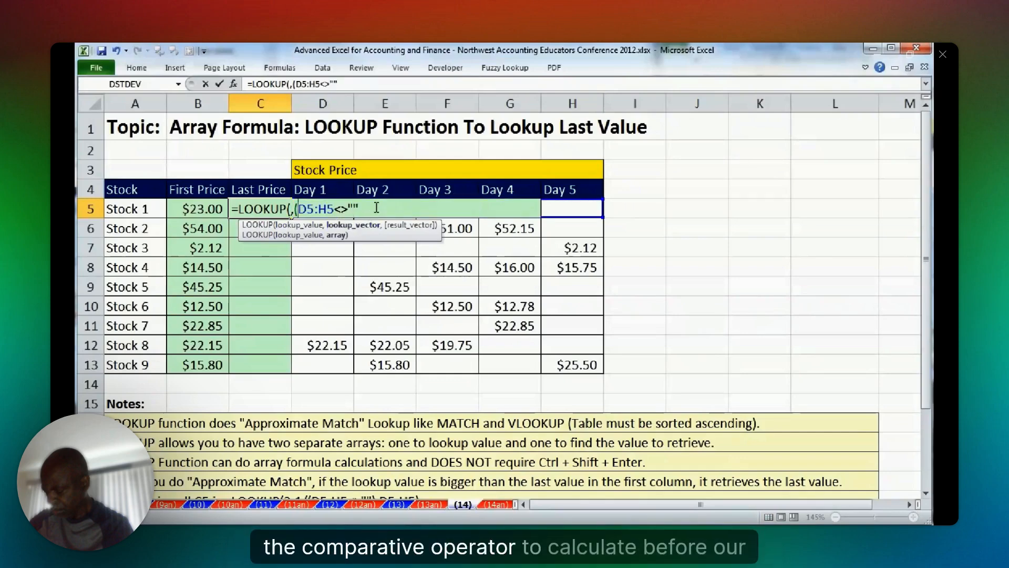
# Parenthesize the D5:H5<>"" comparison, divide 1 by it, then evaluate the lookup vector and restore the expression.
pyautogui.write(')')
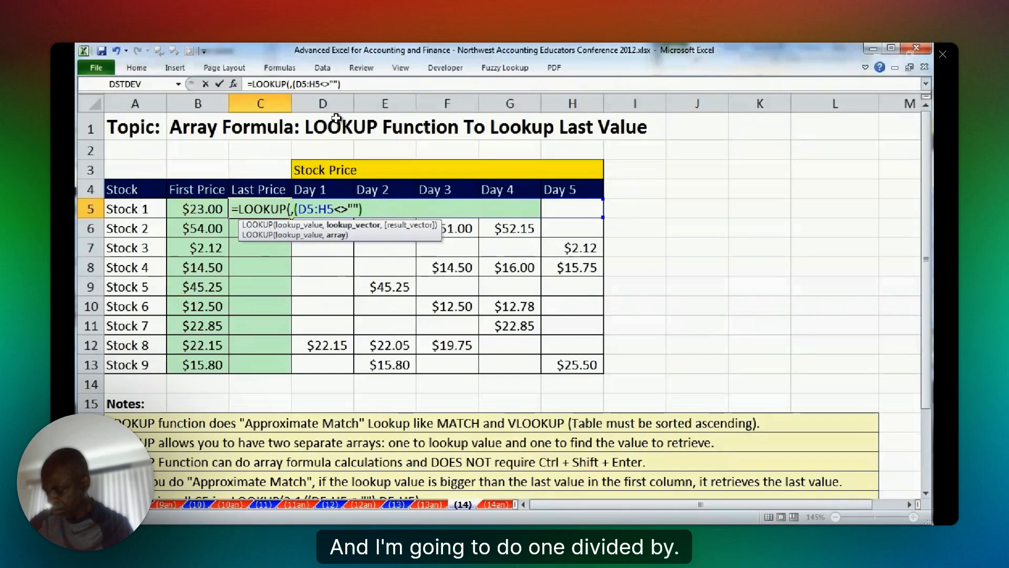
pyautogui.click(293, 209)
pyautogui.write('1/')
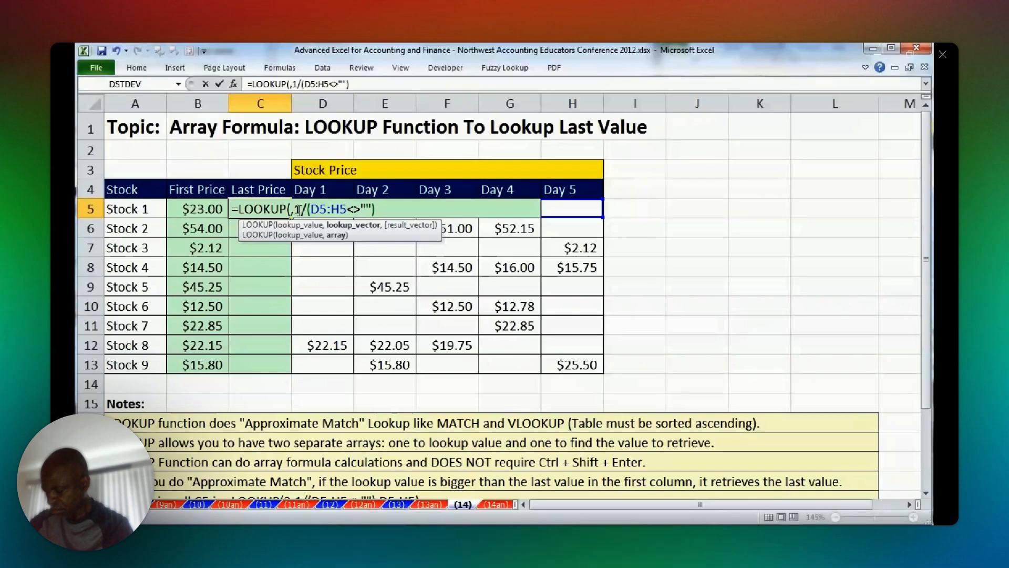
pyautogui.moveTo(916, 351)
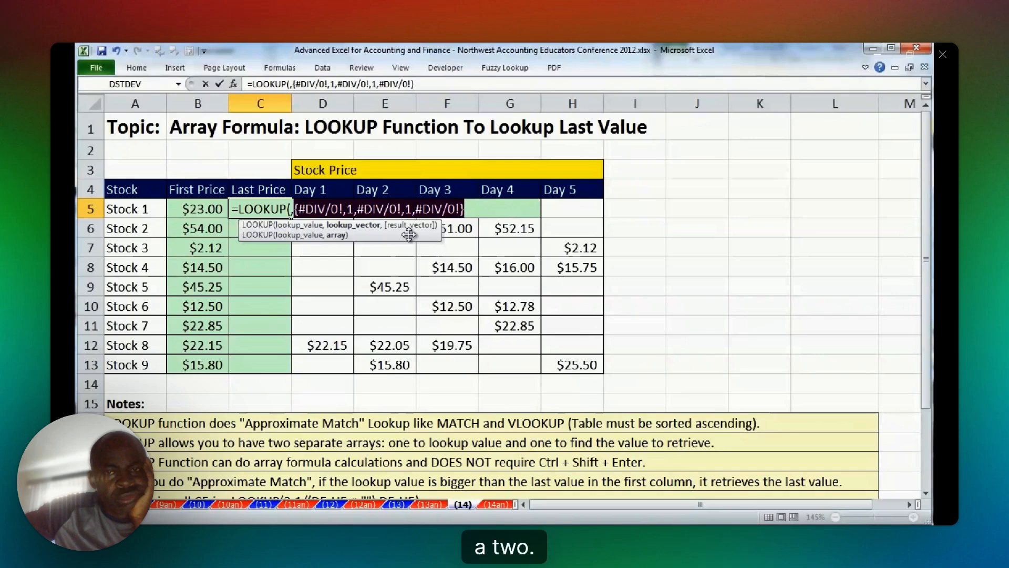
pyautogui.hotkey('ctrl', 'z')
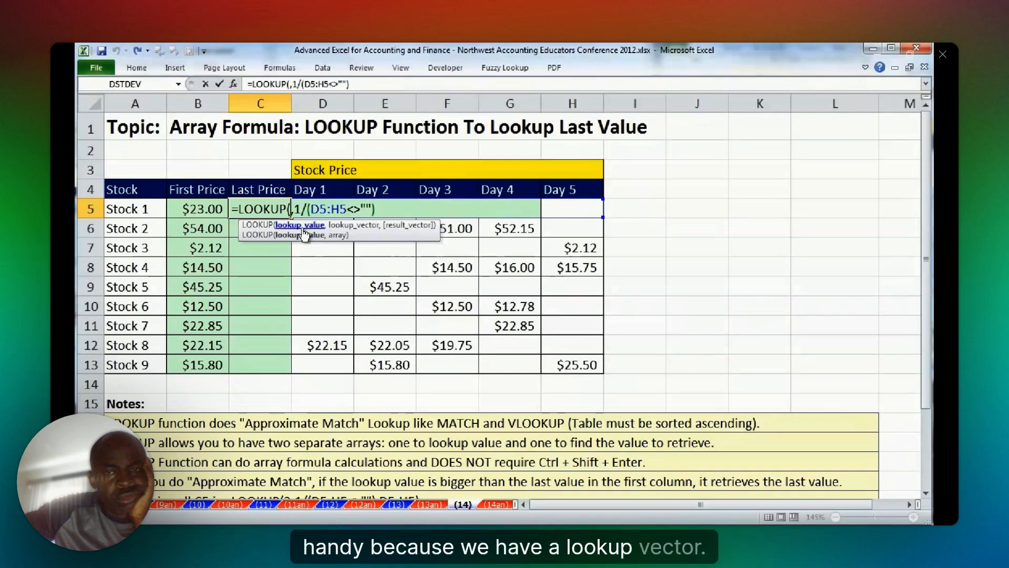
# Set the LOOKUP lookup value to 2, add D5:H5 as the result vector, and close the formula's parenthesis.
pyautogui.write('2')
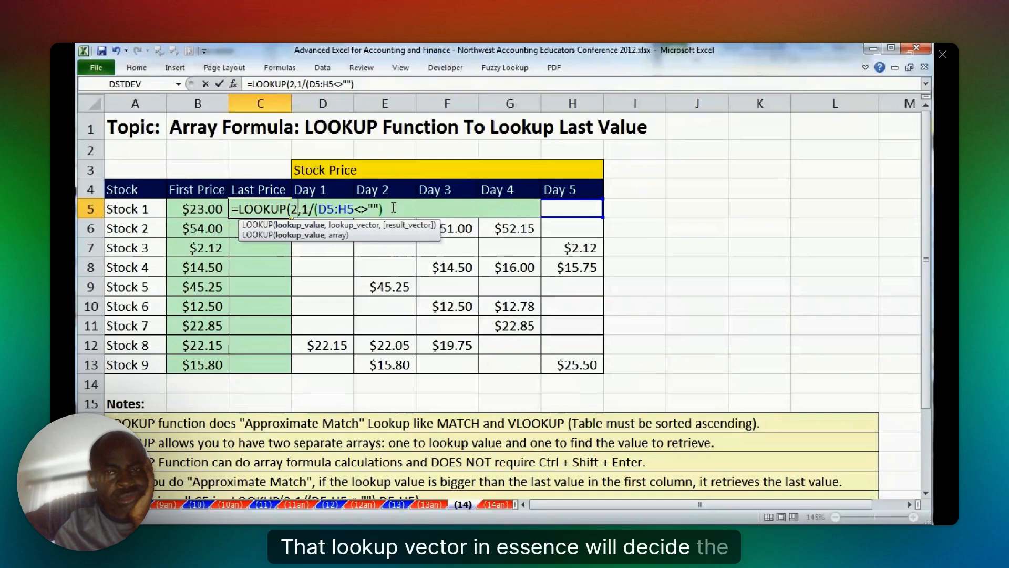
pyautogui.click(393, 208)
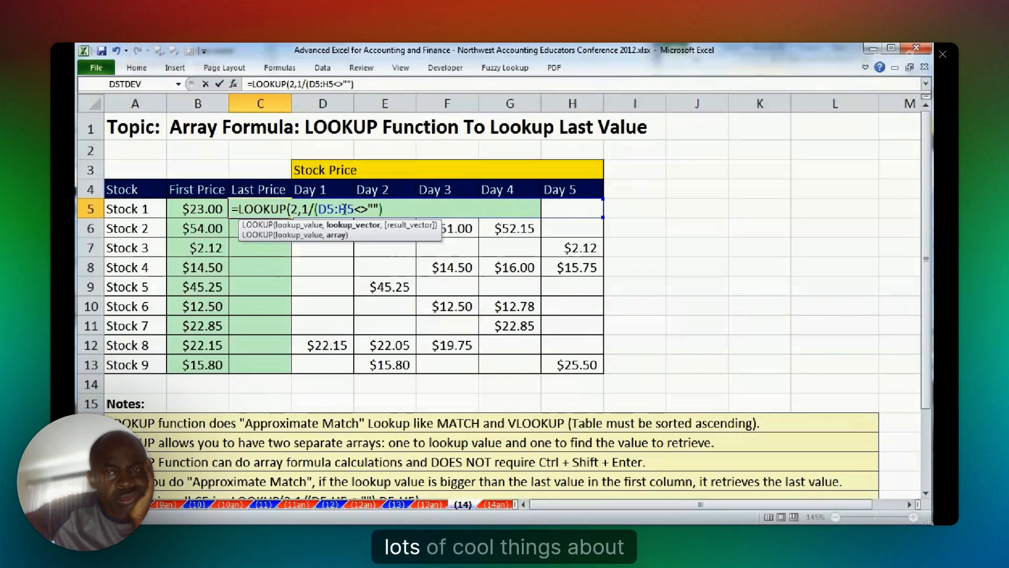
pyautogui.write(',')
pyautogui.moveTo(572, 209); pyautogui.dragTo(311, 203)
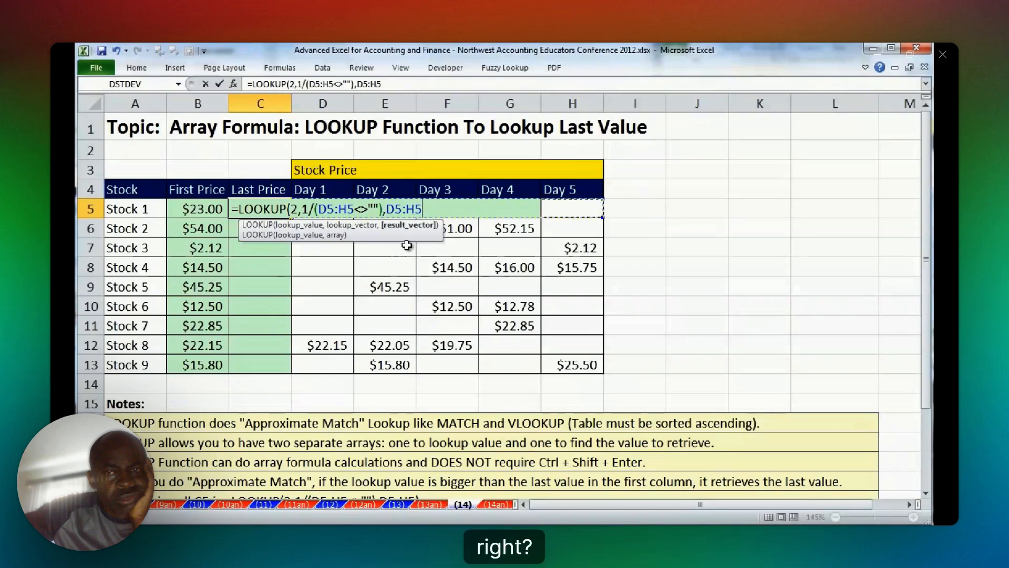
pyautogui.write(')')
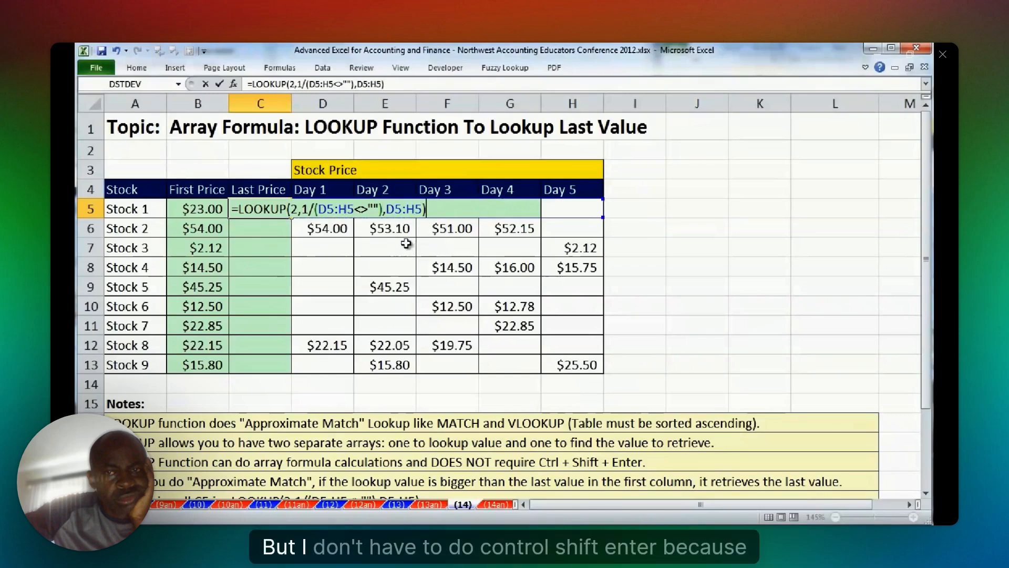
pyautogui.click(299, 211)
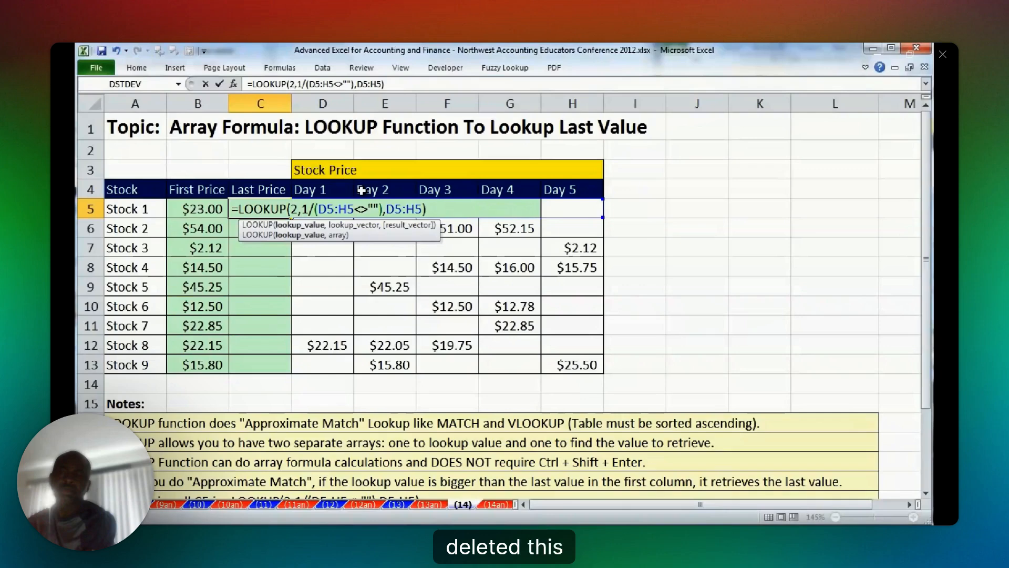
# Enter the LOOKUP formula in C5 and copy it down through C13.
pyautogui.hotkey('ctrl', 'Return')
pyautogui.doubleClick(291, 217)
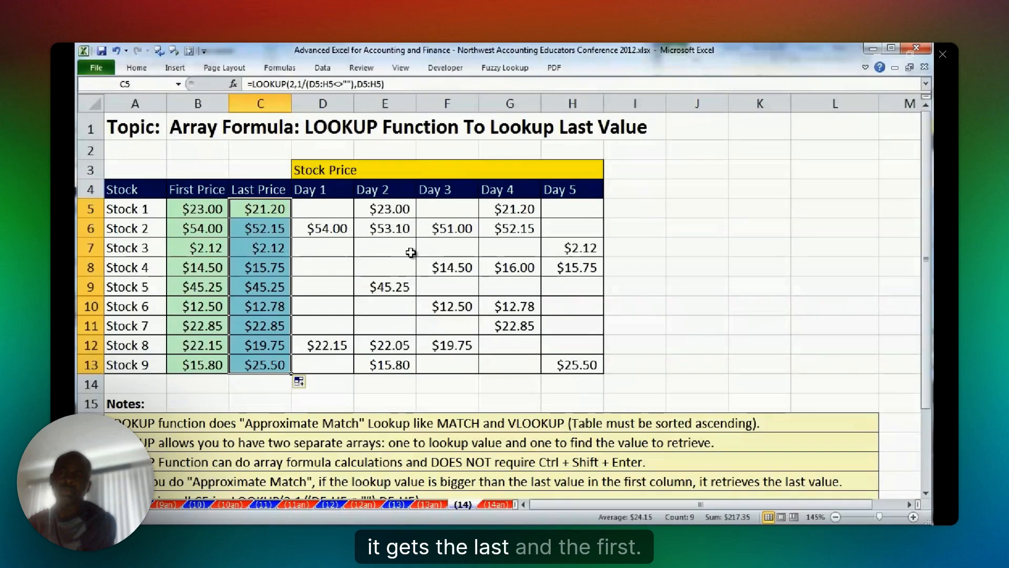
# Test the formulas on Stock 3 by clearing its Day 5 price and entering 1 for Day 2 and 2.12 for Day 3.
pyautogui.click(573, 248)
pyautogui.press('Delete')
pyautogui.click(395, 247)
pyautogui.write('1')
pyautogui.press('Tab')
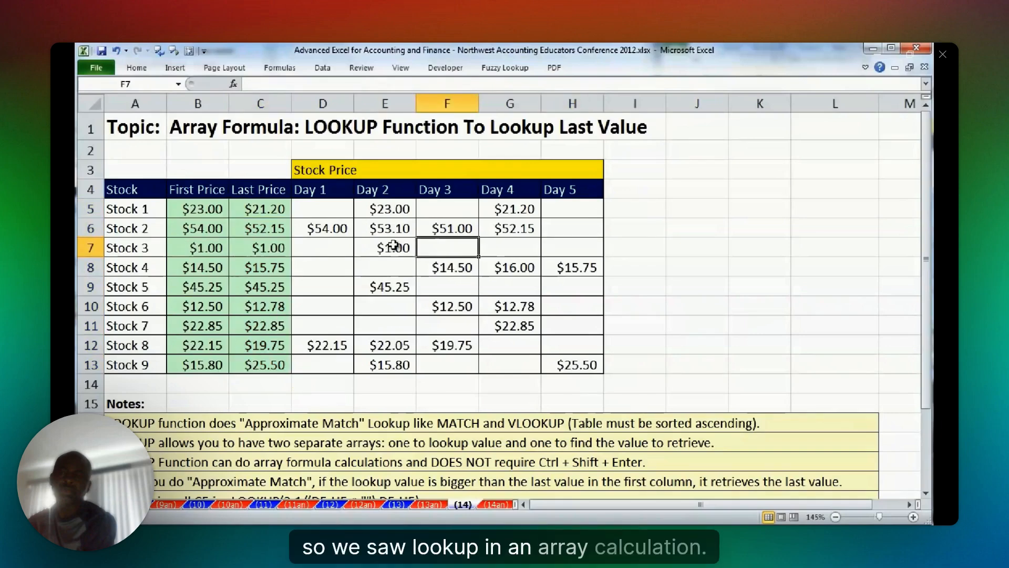
pyautogui.write('2.1')
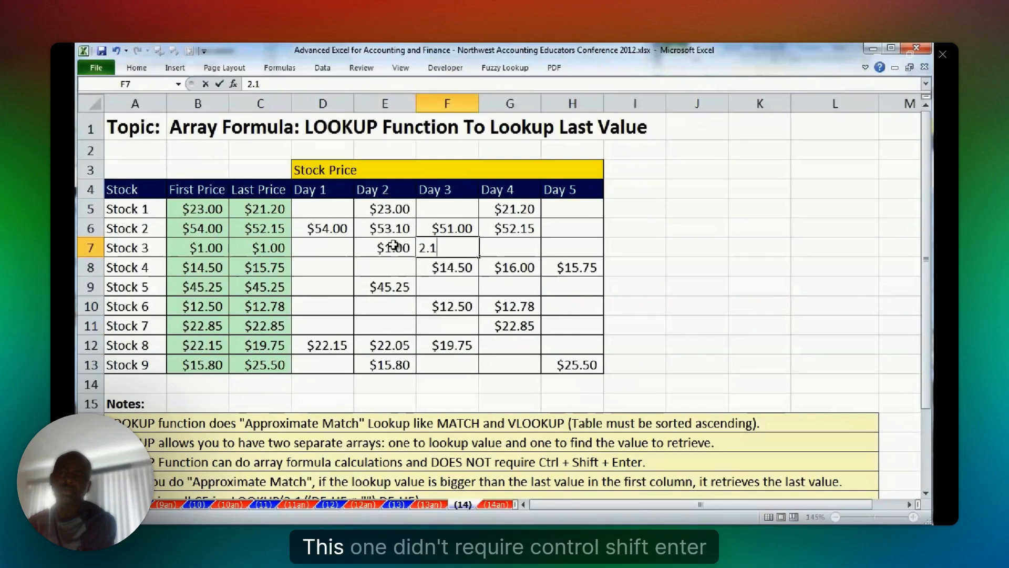
pyautogui.press('Tab')
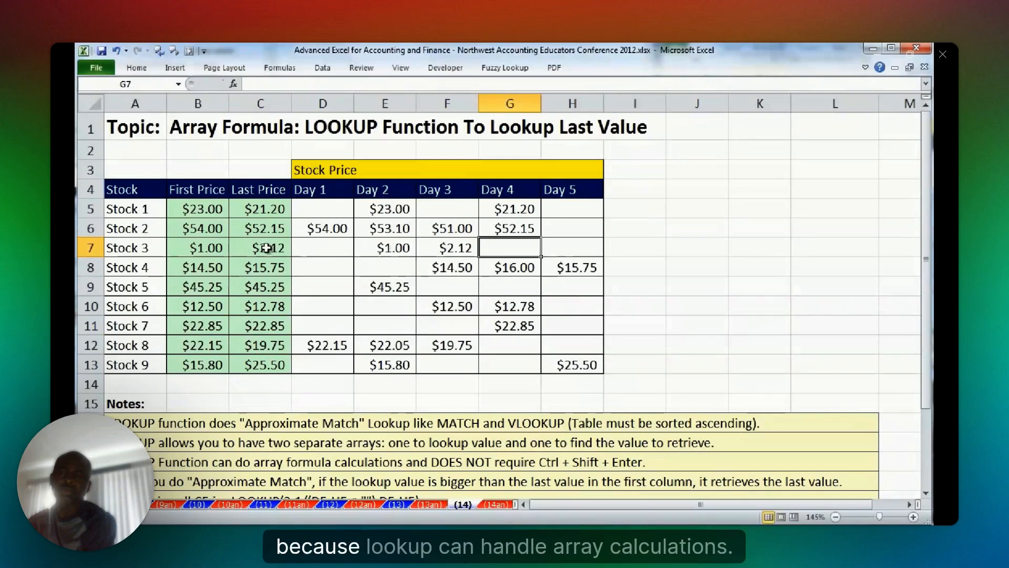
# Review the LOOKUP formula in C7 and the INDEX and MATCH formula in B7, re-entering the latter as an array formula.
pyautogui.doubleClick(263, 248)
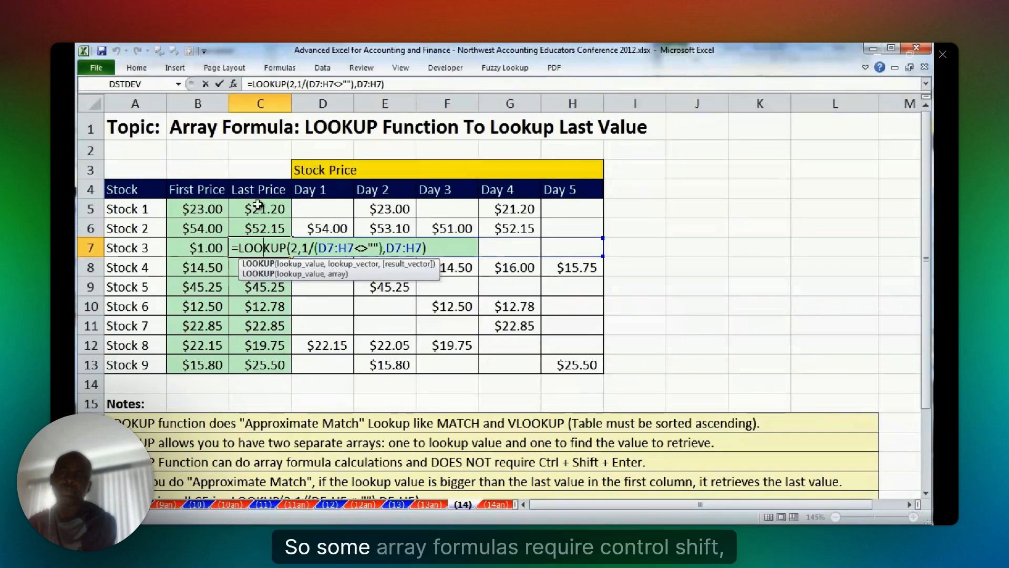
pyautogui.doubleClick(211, 248)
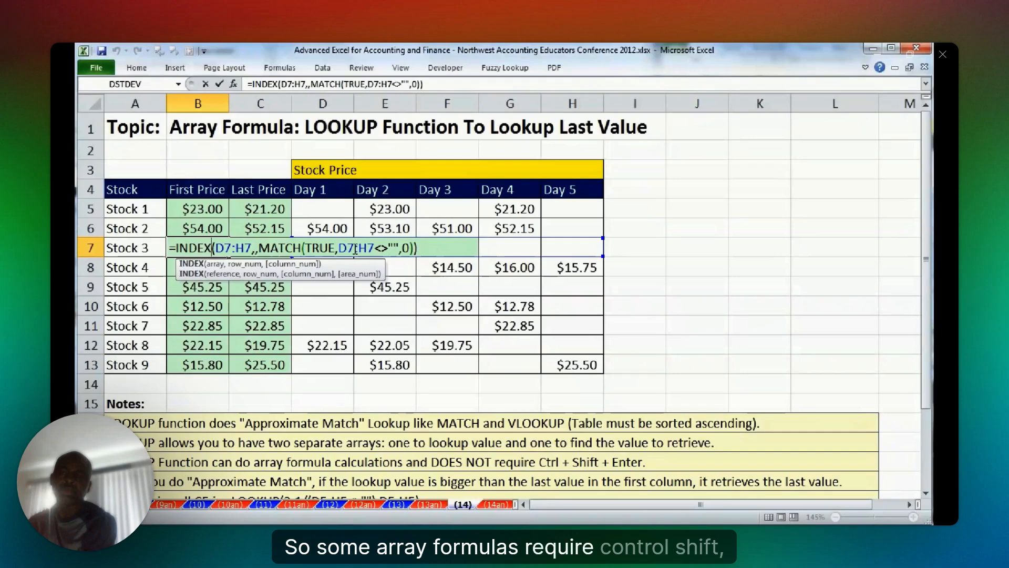
pyautogui.click(355, 249)
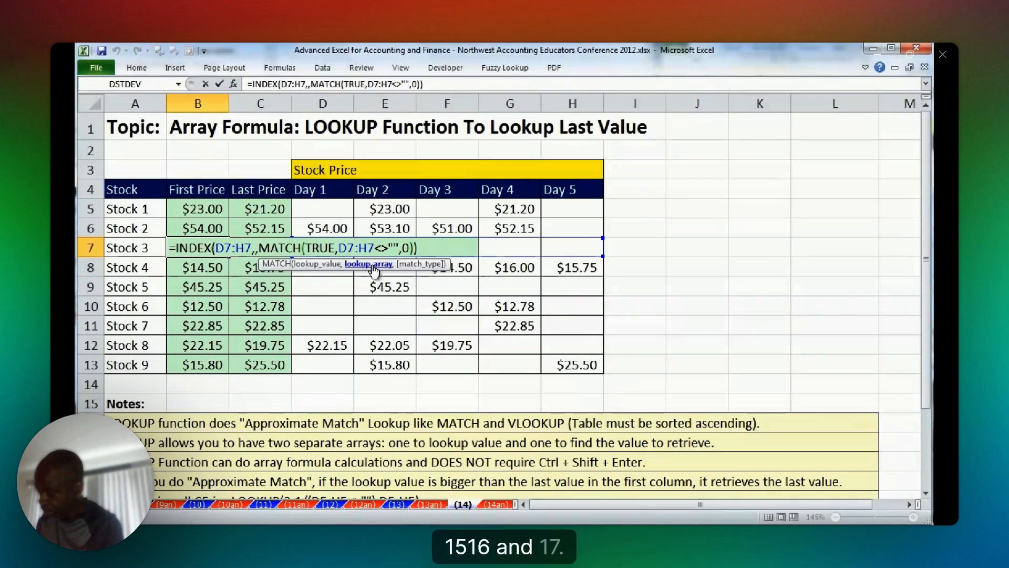
pyautogui.hotkey('ctrl', 'shift', 'Return')
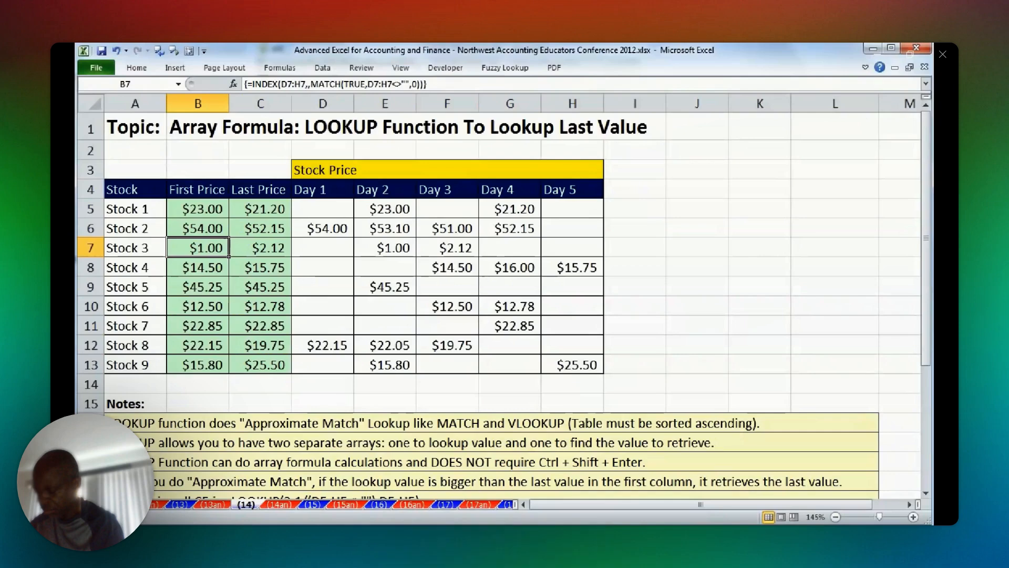
# Go to the Date and Sales table on worksheet (15), the PivotTable topic for yearly percentage change calculations.
pyautogui.click(379, 504)
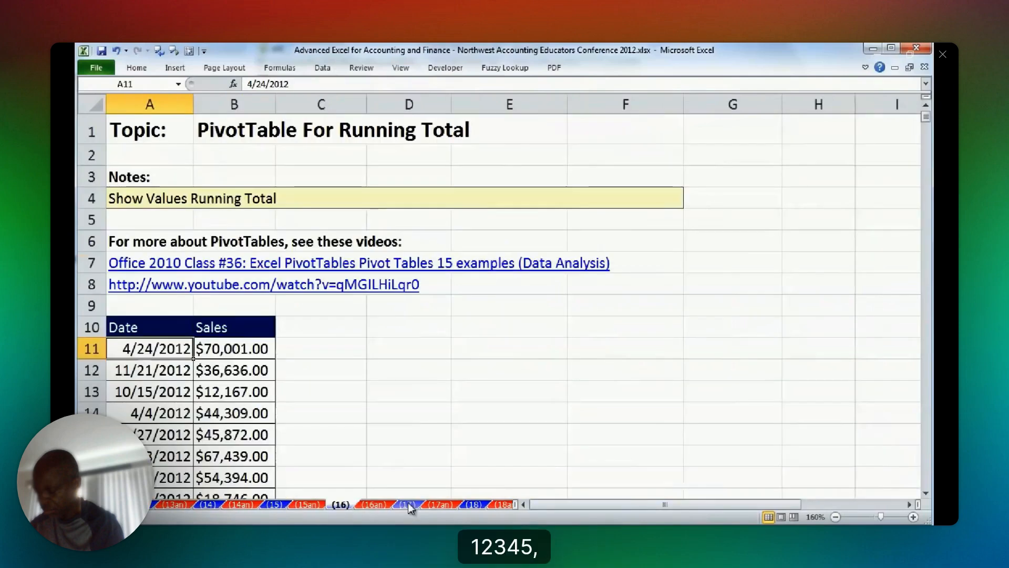
pyautogui.click(291, 508)
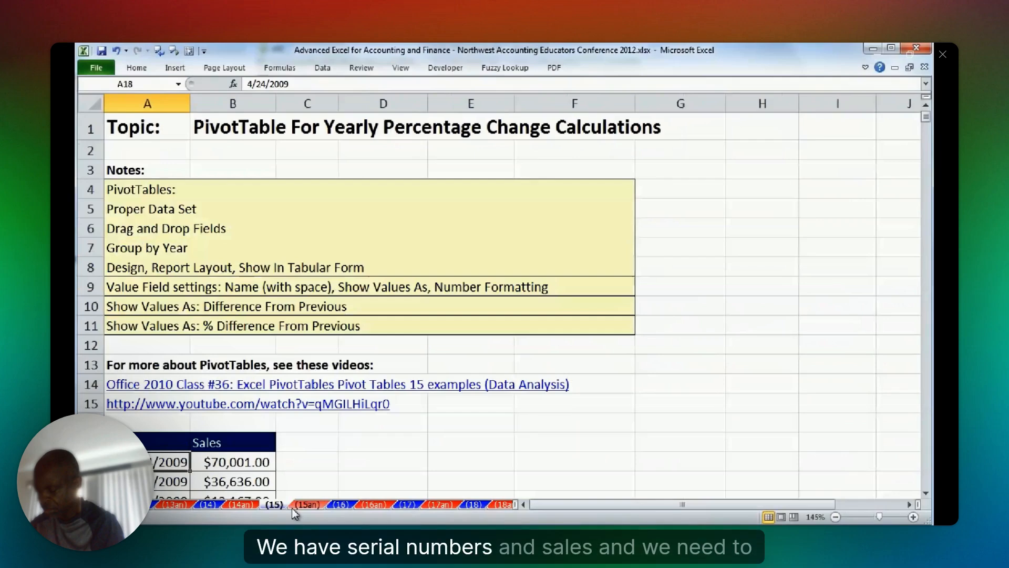
pyautogui.scroll(-2, 928, 493)
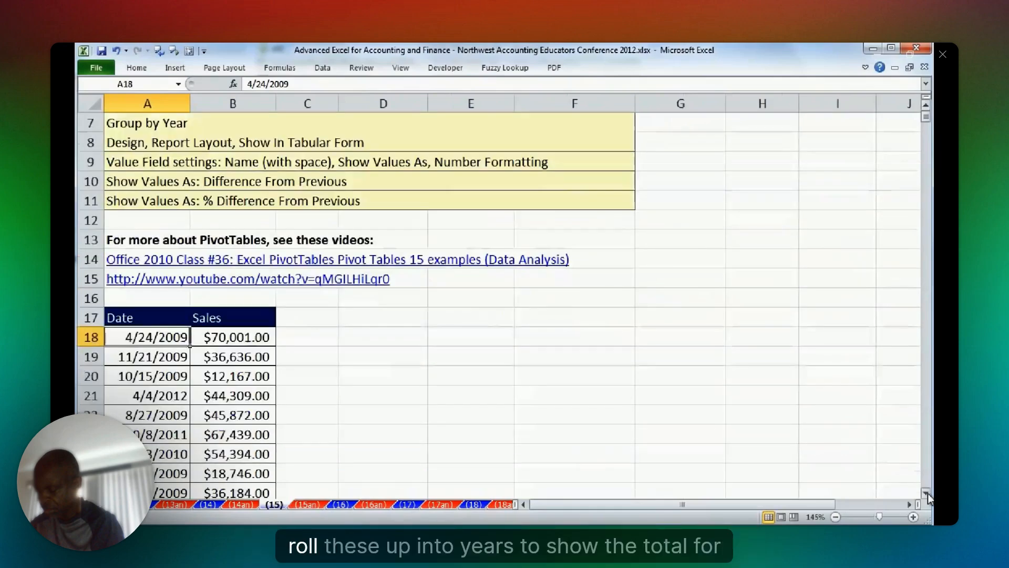
pyautogui.click(926, 493)
# Examine the layout of the Date and Sales data set, including its field names, records and the empty cells bordering it.
pyautogui.moveTo(147, 201); pyautogui.dragTo(147, 395)
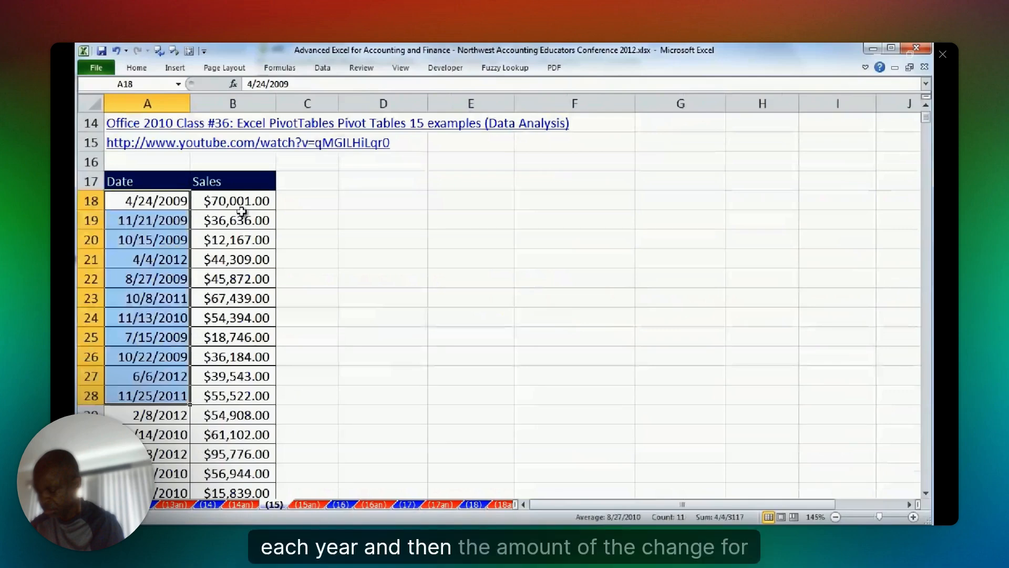
pyautogui.press('Down')
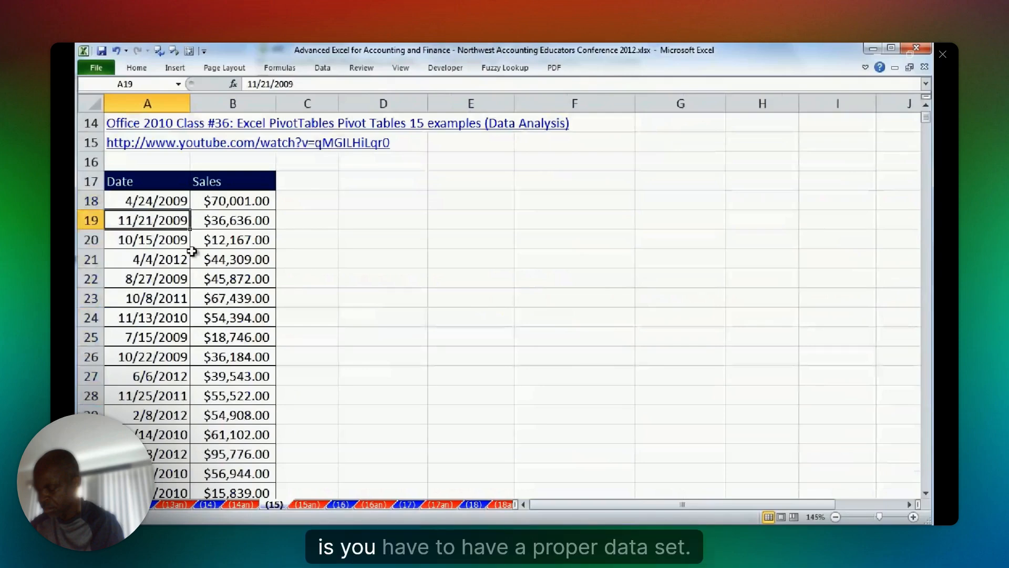
pyautogui.moveTo(179, 161); pyautogui.dragTo(212, 157)
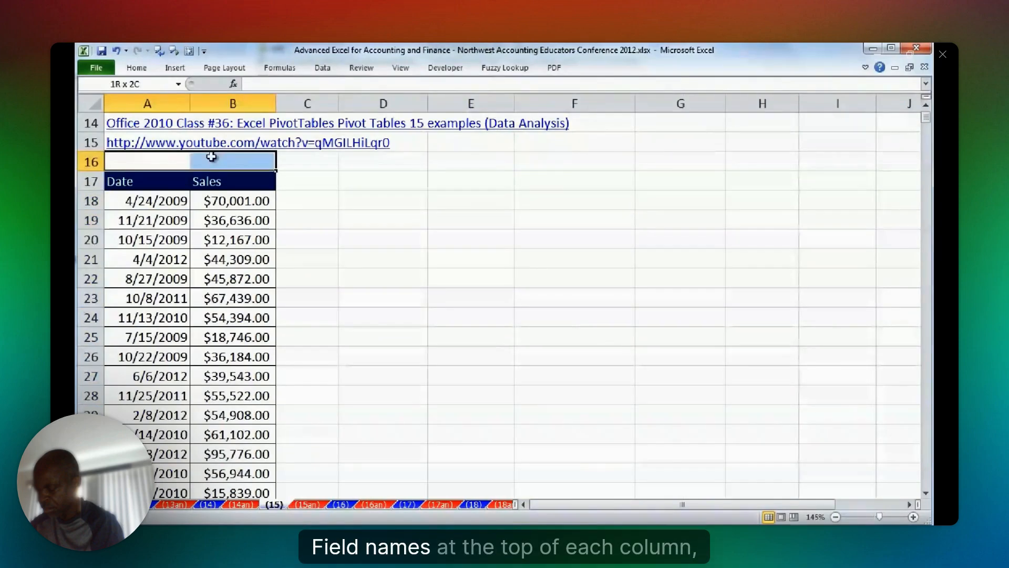
pyautogui.moveTo(157, 201); pyautogui.dragTo(239, 202)
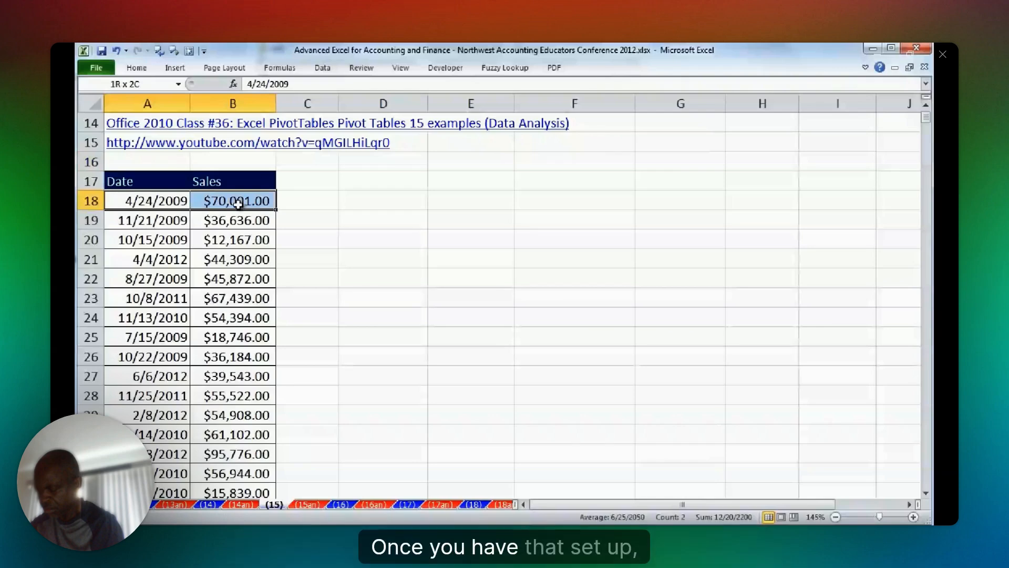
pyautogui.moveTo(147, 161); pyautogui.dragTo(322, 159)
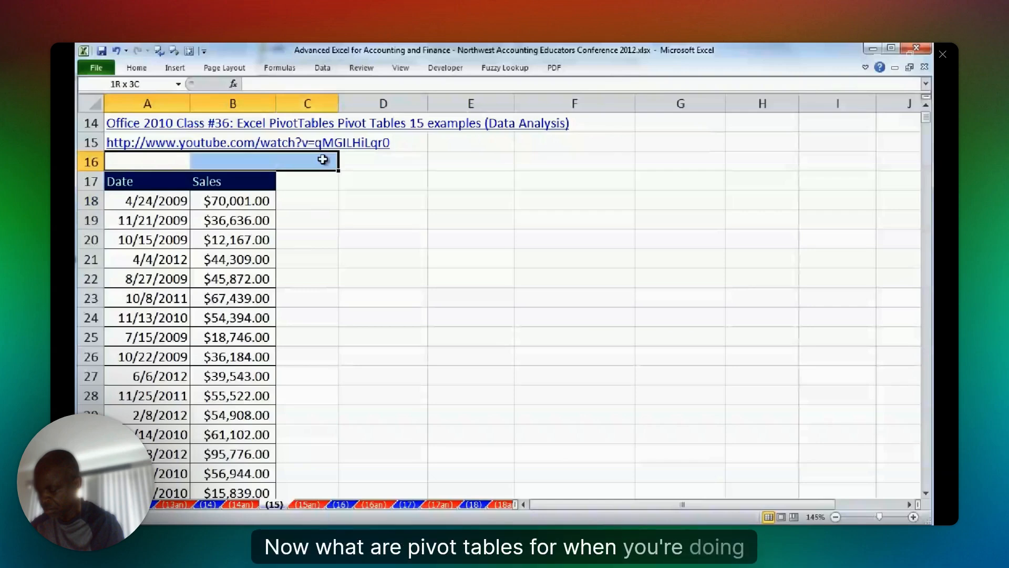
pyautogui.moveTo(307, 181); pyautogui.dragTo(314, 384)
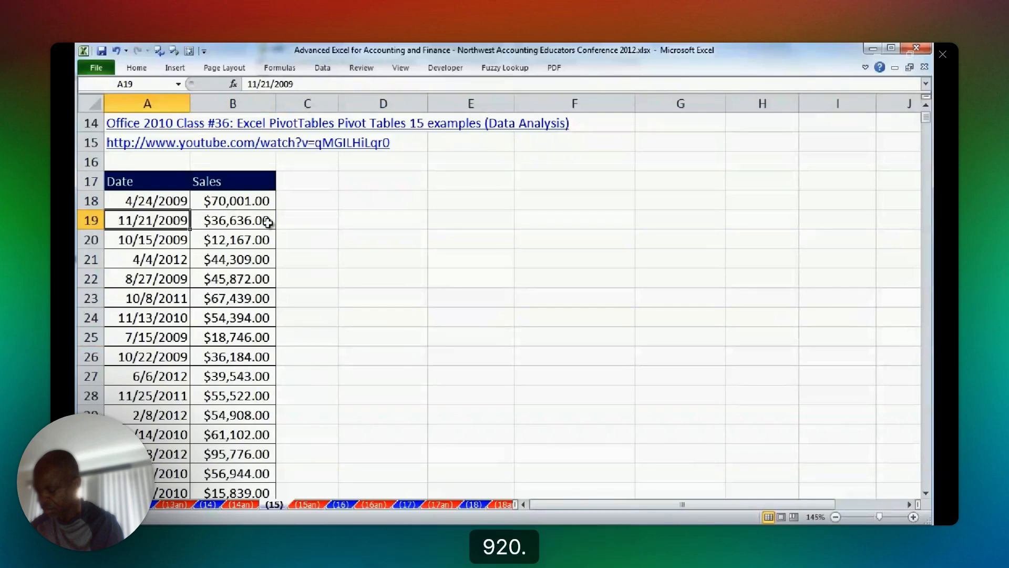
# Create a PivotTable on a new worksheet from the Date and Sales range A17:B10705 of sheet (15).
pyautogui.click(175, 198)
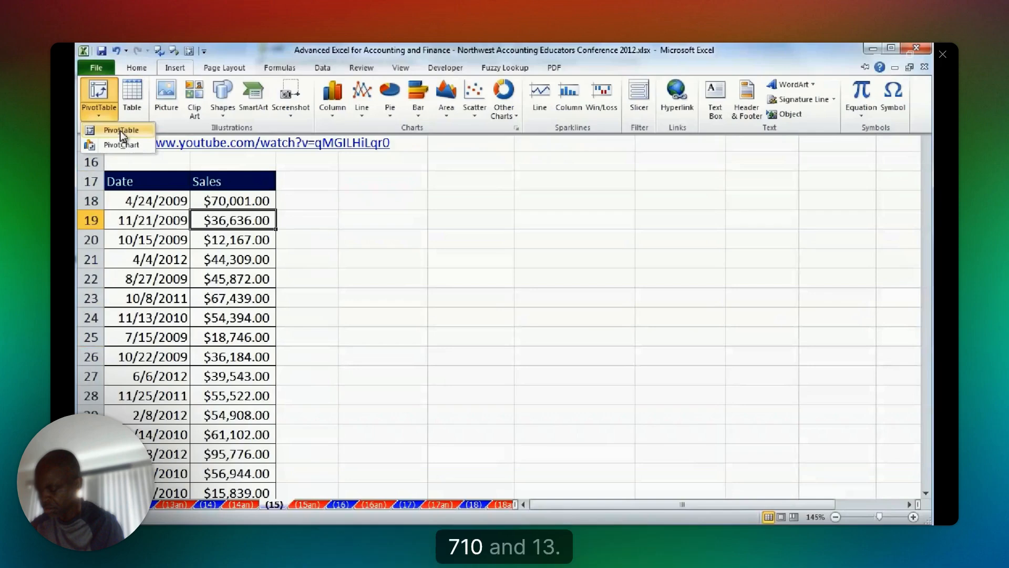
pyautogui.press('alt')
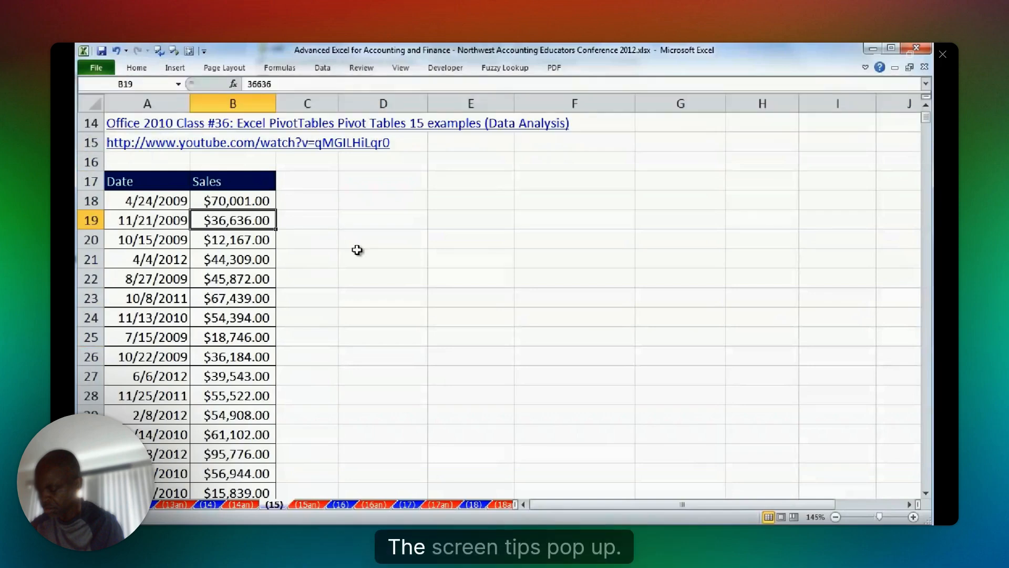
pyautogui.press('alt')
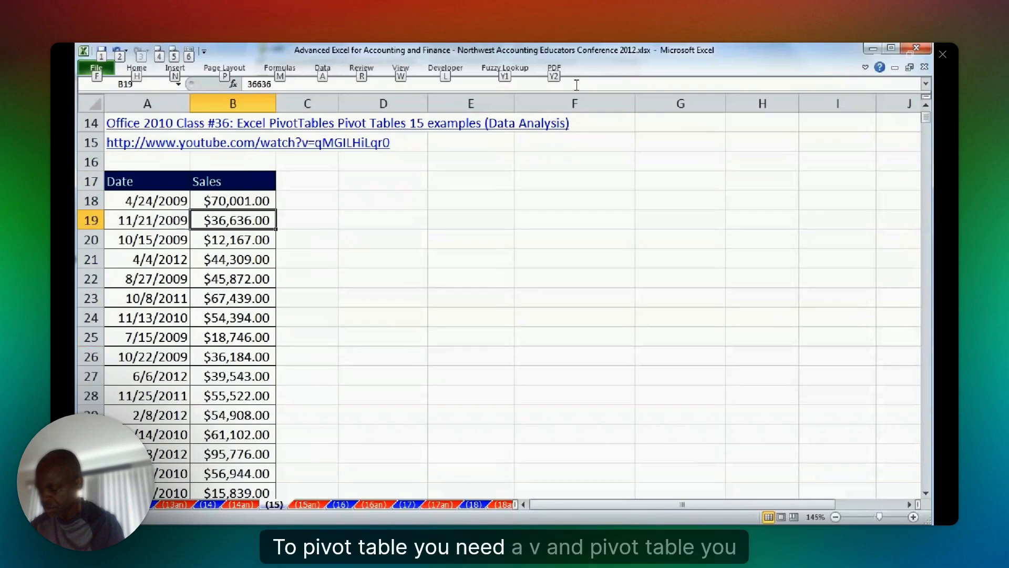
pyautogui.press('n')
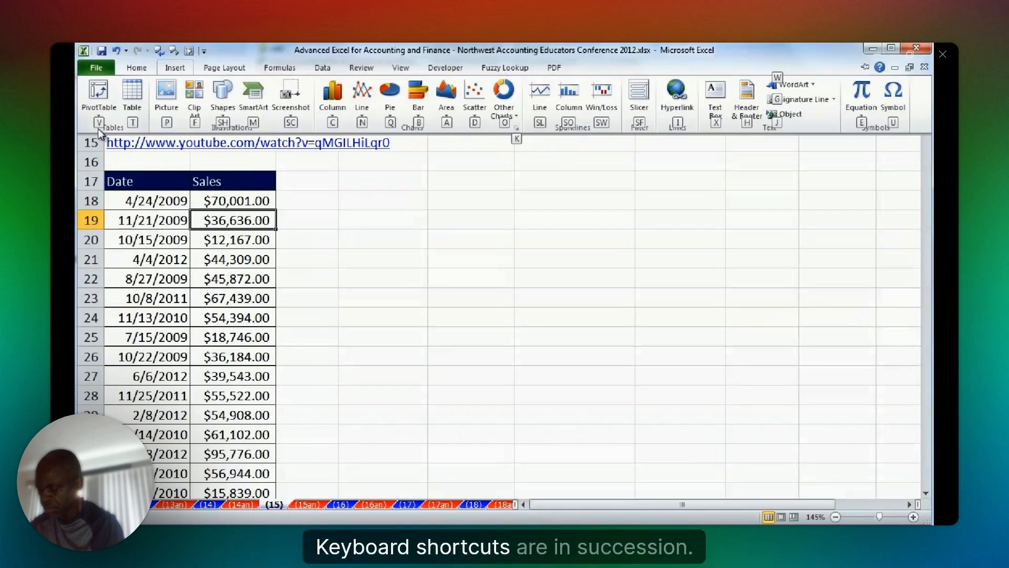
pyautogui.press('v')
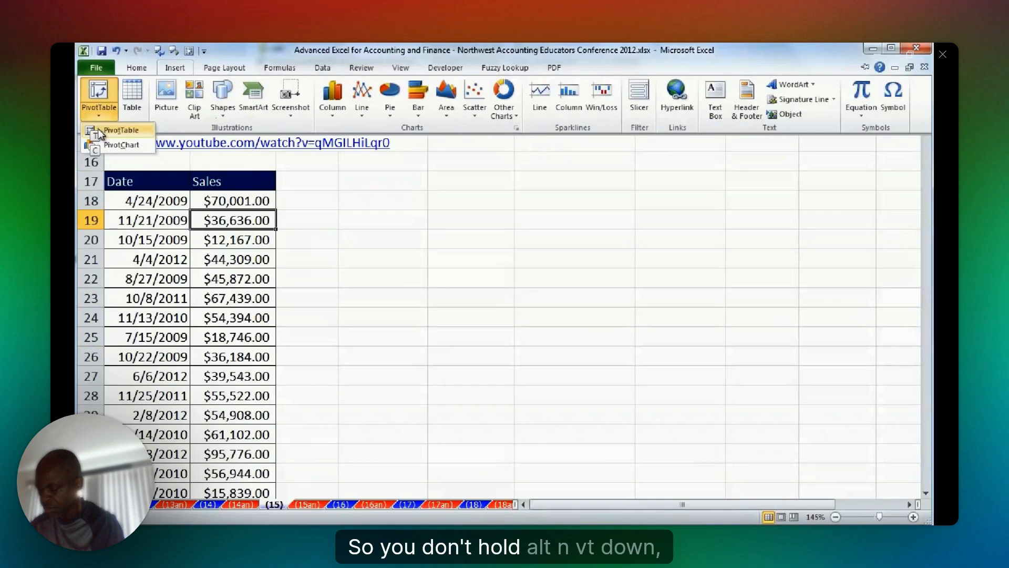
pyautogui.press('t')
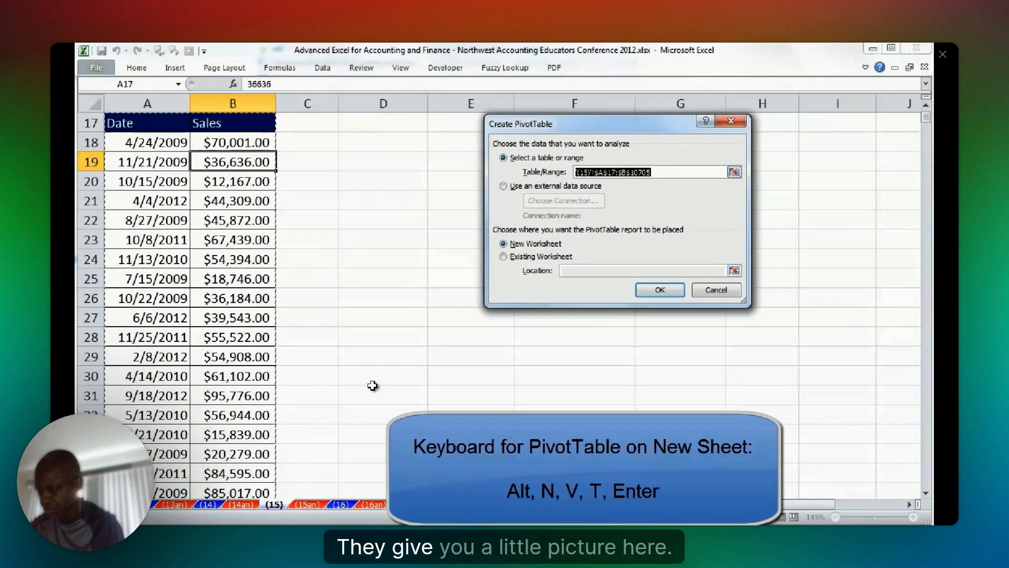
pyautogui.press('Return')
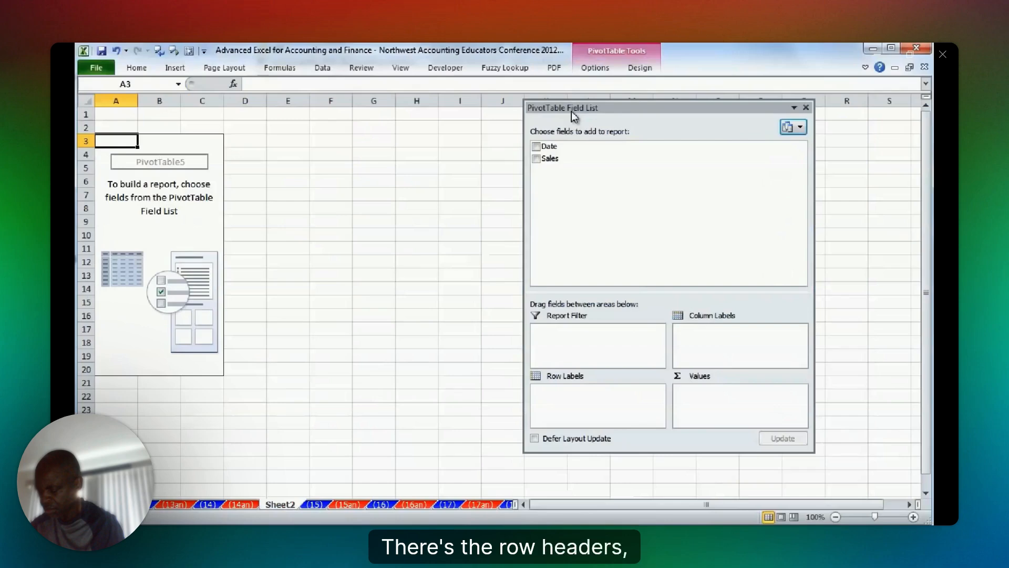
# Add the Date field to the PivotTable's row labels and group the dates by Years only, without Months.
pyautogui.moveTo(574, 115); pyautogui.dragTo(360, 102)
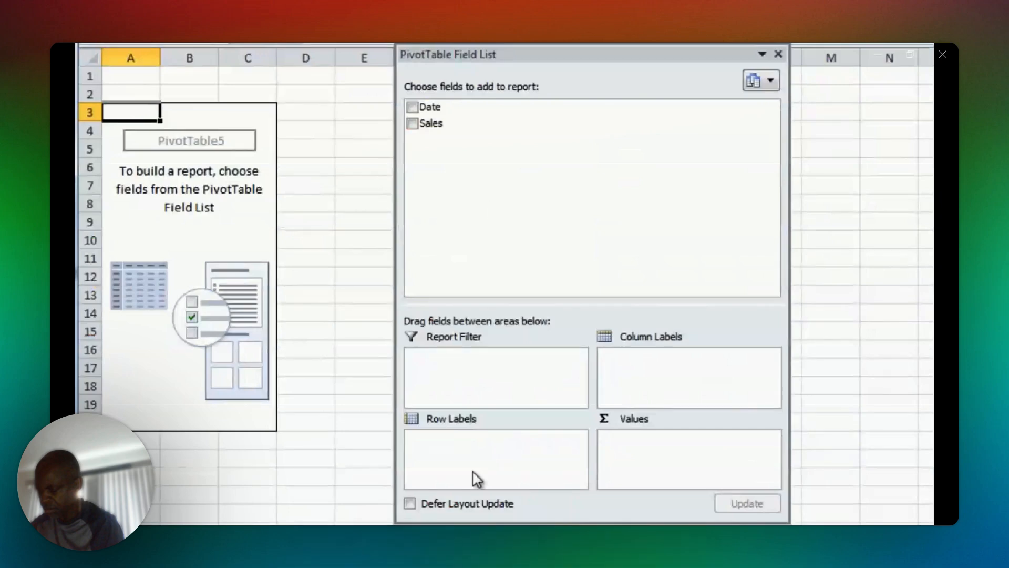
pyautogui.moveTo(430, 107); pyautogui.dragTo(411, 430)
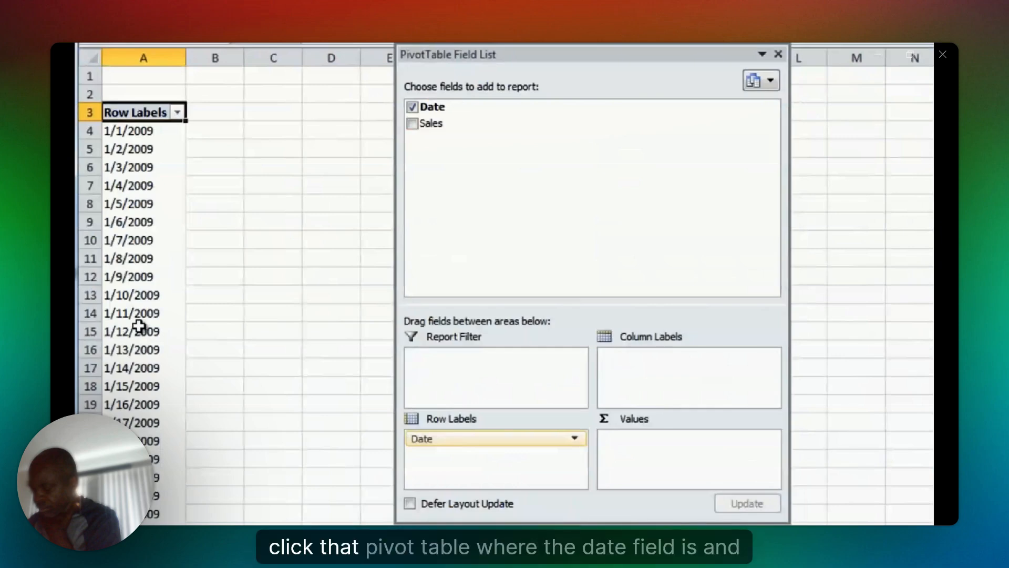
pyautogui.rightClick(134, 151)
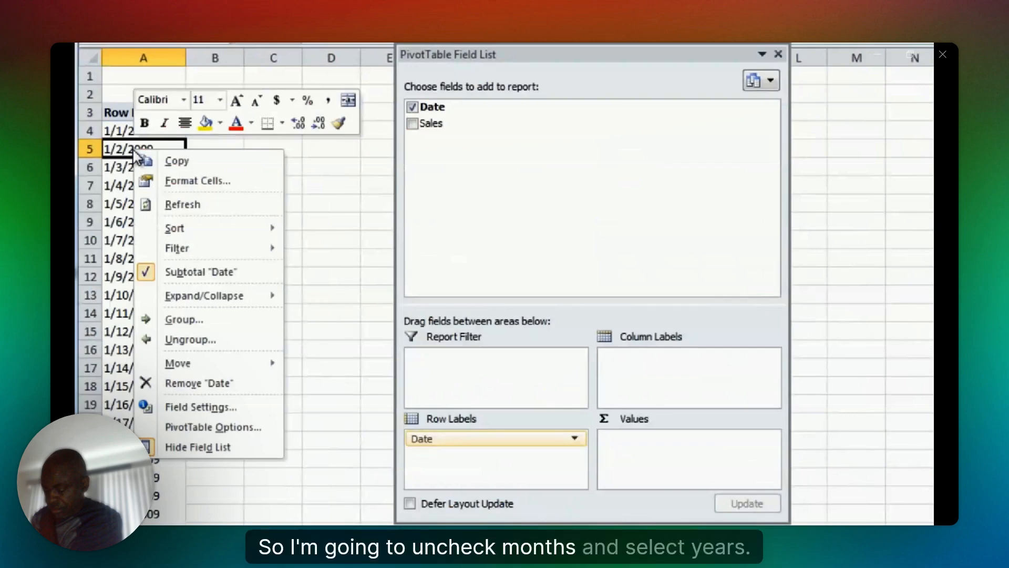
pyautogui.click(184, 319)
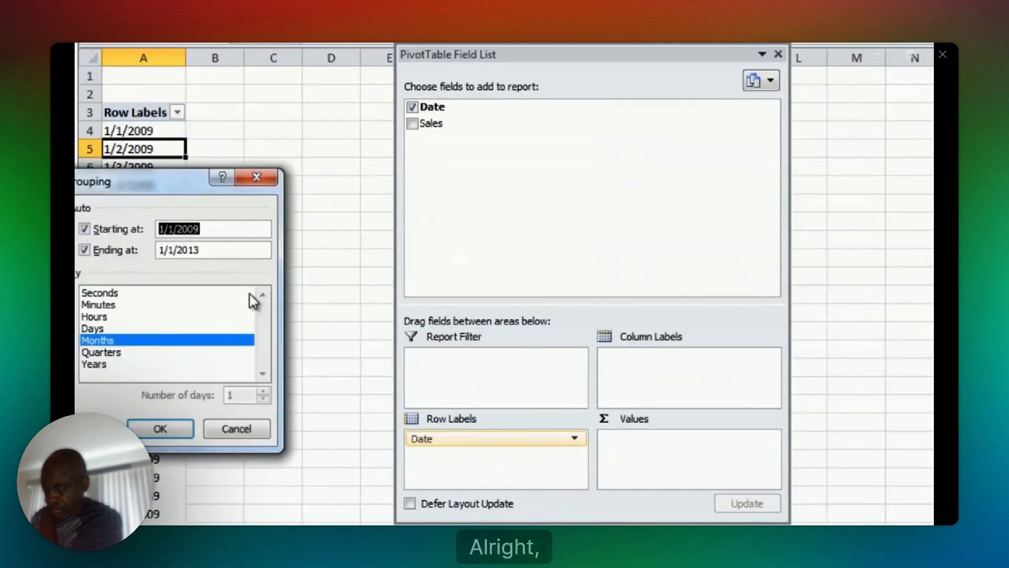
pyautogui.keyDown('ctrl'); pyautogui.click(247, 293); pyautogui.keyUp('ctrl')
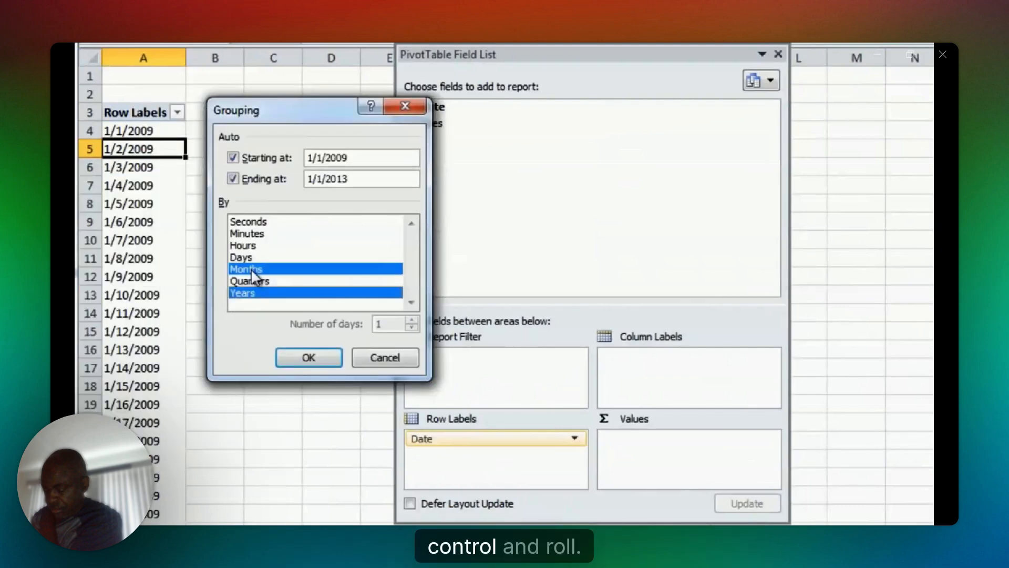
pyautogui.keyDown('ctrl'); pyautogui.click(251, 269); pyautogui.keyUp('ctrl')
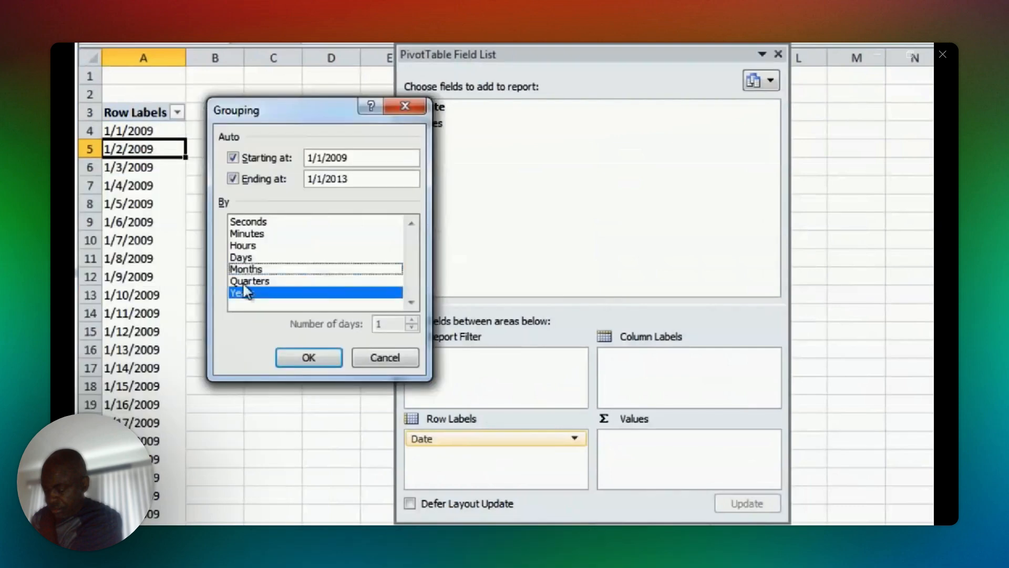
pyautogui.press('Return')
pyautogui.keyDown('ctrl'); pyautogui.scroll(5, 272, 296); pyautogui.keyUp('ctrl')
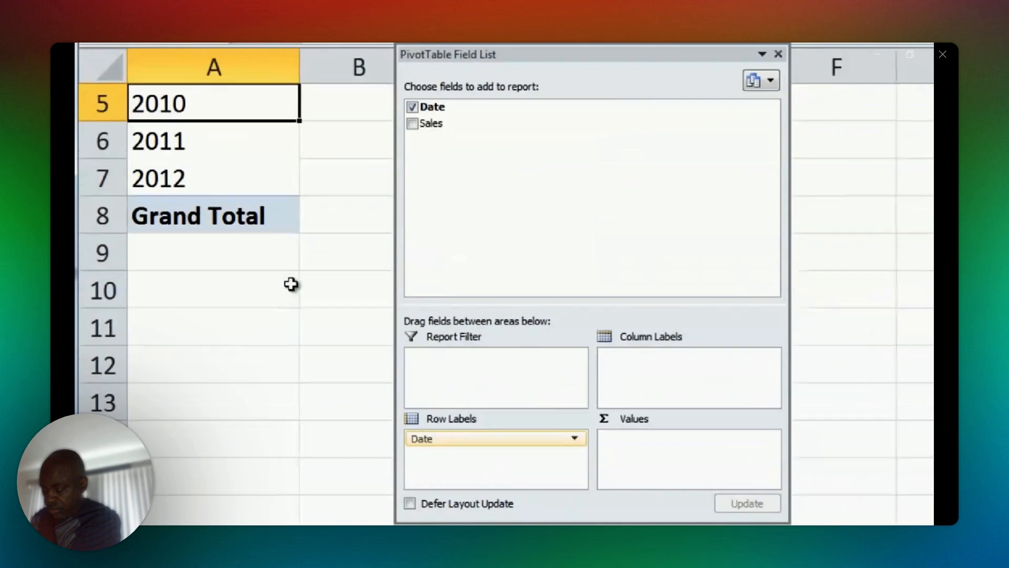
# Add the Sales field to the PivotTable's values area three times, keeping the field list clear of the report.
pyautogui.moveTo(533, 55); pyautogui.dragTo(738, 78)
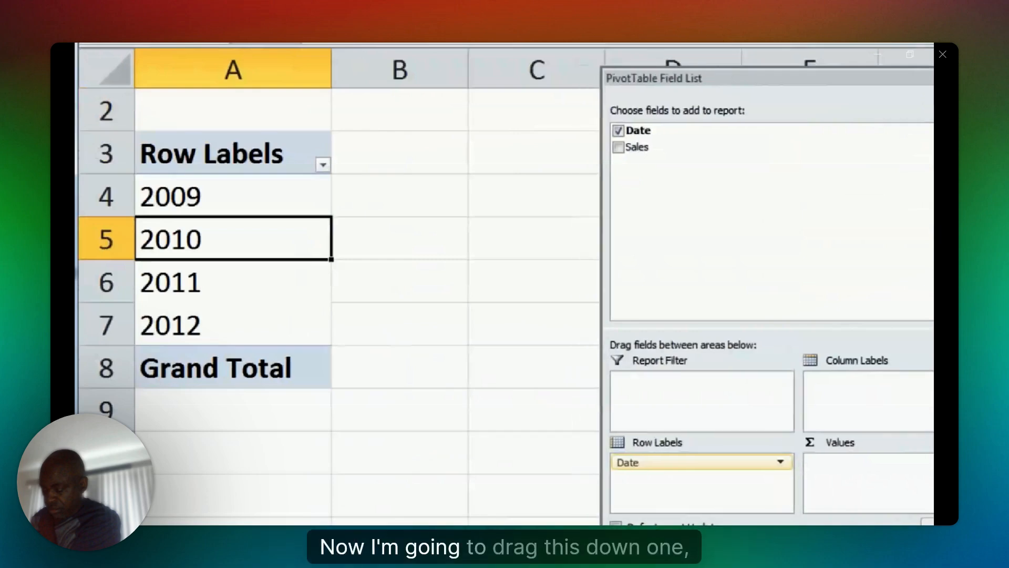
pyautogui.moveTo(745, 82); pyautogui.dragTo(903, 82)
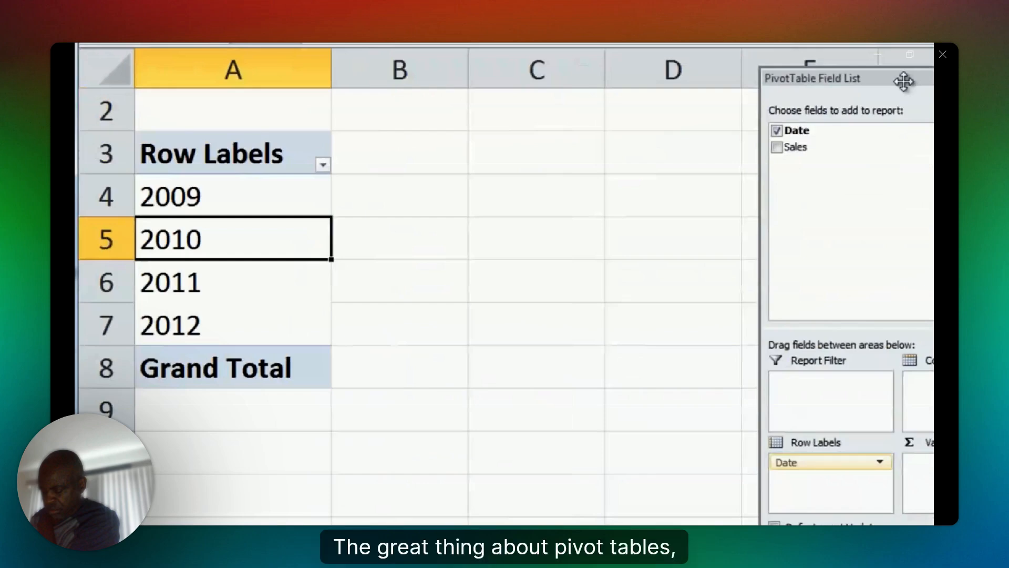
pyautogui.moveTo(795, 147); pyautogui.dragTo(920, 481)
pyautogui.moveTo(795, 147); pyautogui.dragTo(924, 486)
pyautogui.moveTo(795, 148); pyautogui.dragTo(857, 257)
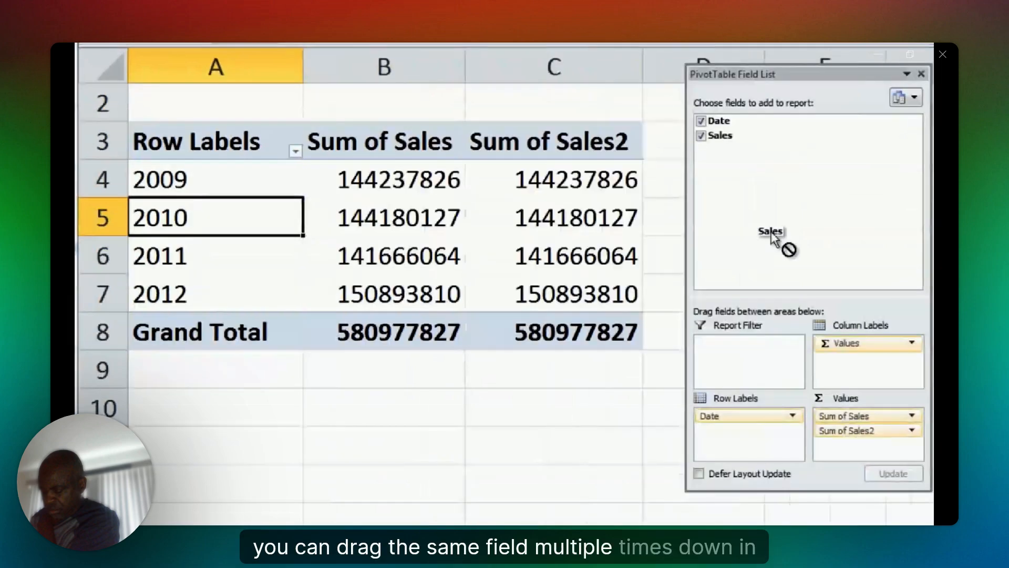
pyautogui.moveTo(771, 234); pyautogui.dragTo(859, 440)
pyautogui.moveTo(770, 73); pyautogui.dragTo(928, 55)
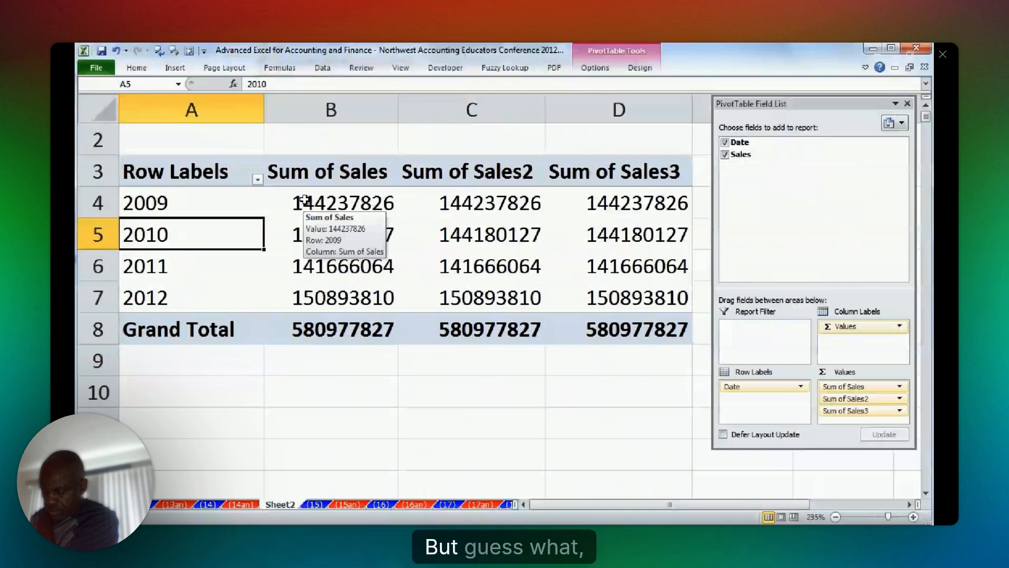
# Rename the first Sum of Sales value field to Sales and format it as Currency with $ and no decimal places.
pyautogui.rightClick(305, 198)
pyautogui.click(380, 366)
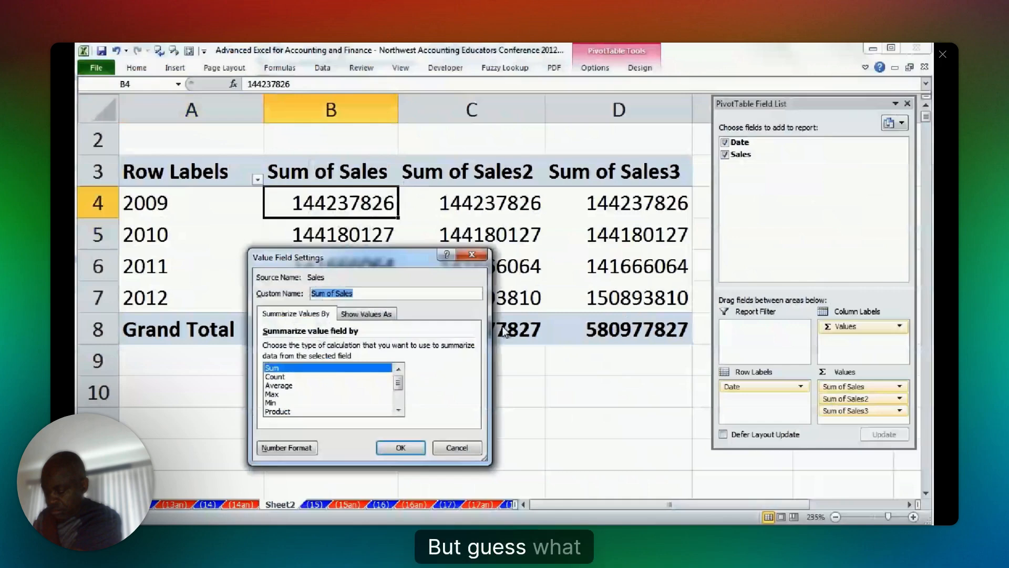
pyautogui.write('Sales')
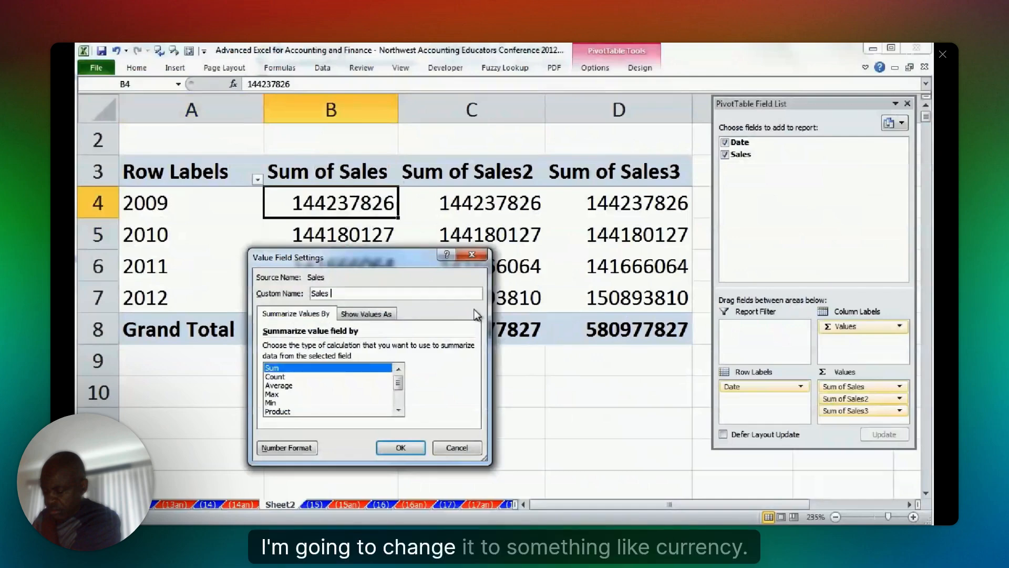
pyautogui.click(286, 448)
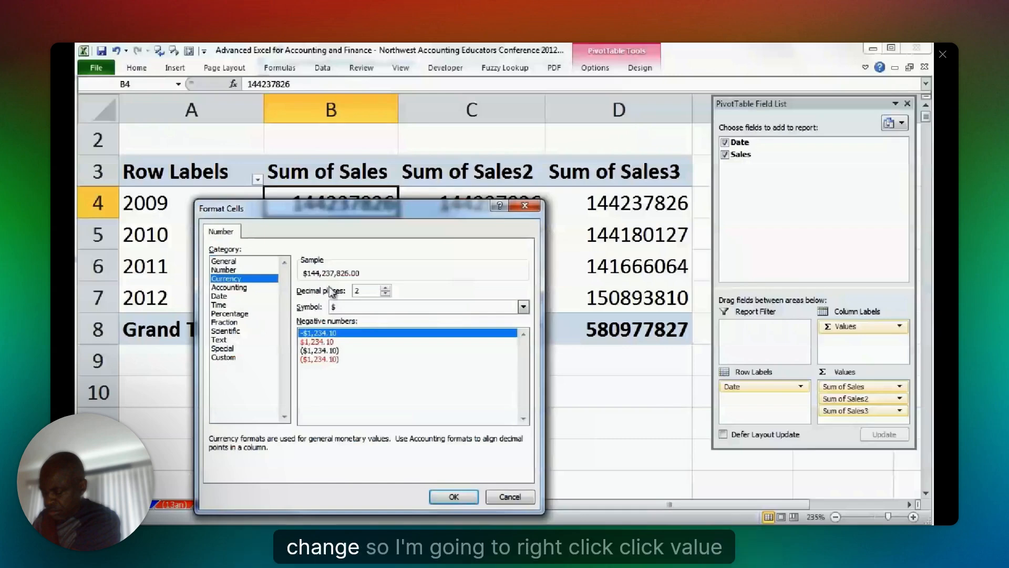
pyautogui.press('Return')
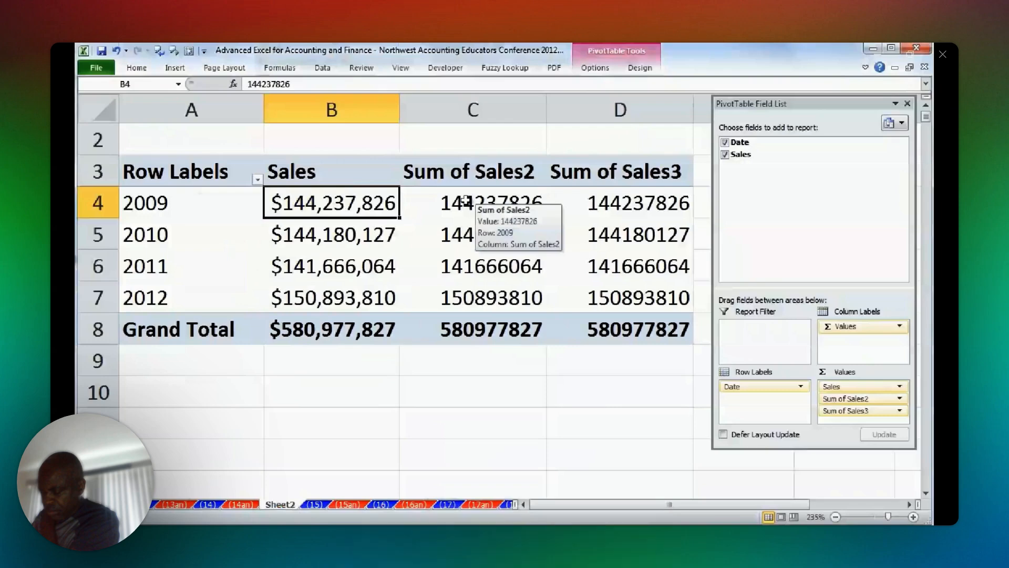
# Enter Amount of Change as the custom name for the Sum of Sales2 value field.
pyautogui.rightClick(466, 200)
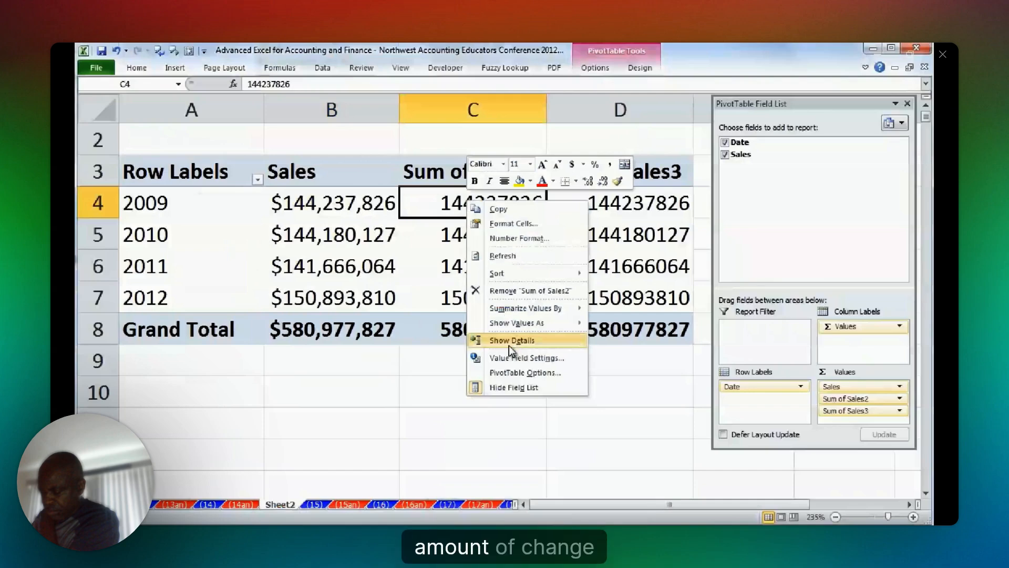
pyautogui.click(525, 357)
pyautogui.write('Amoun')
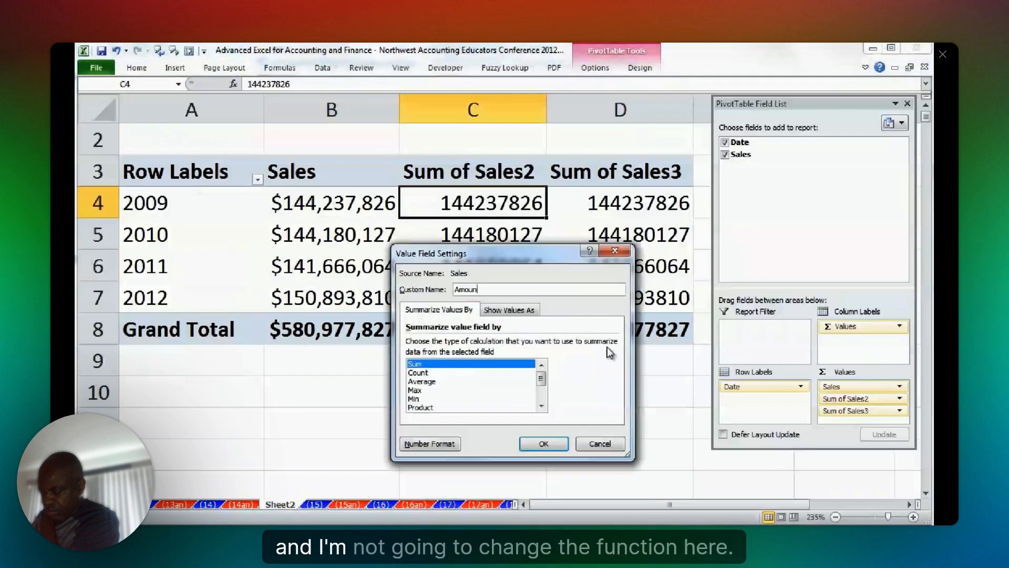
pyautogui.write('t of C')
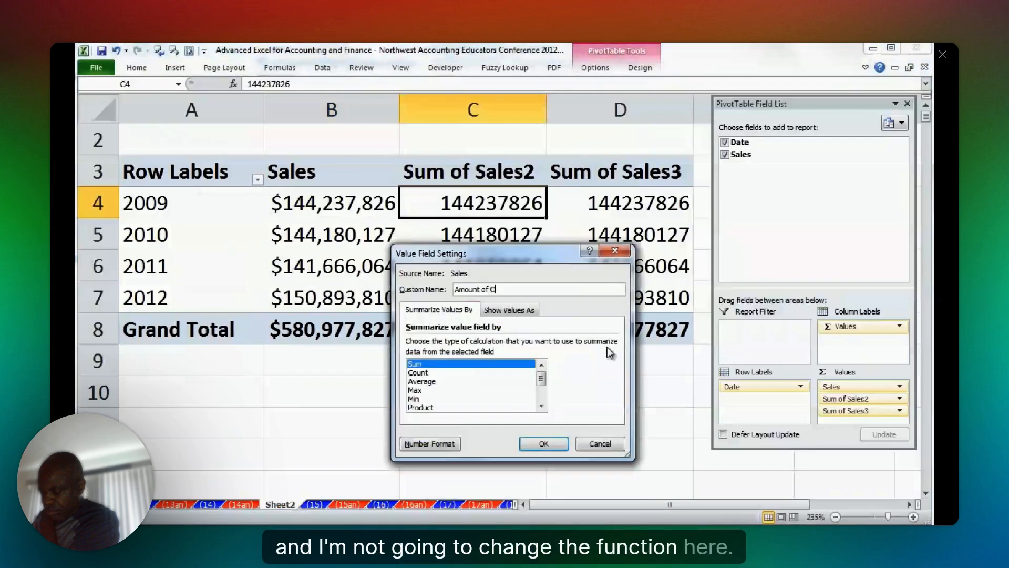
pyautogui.write('hange')
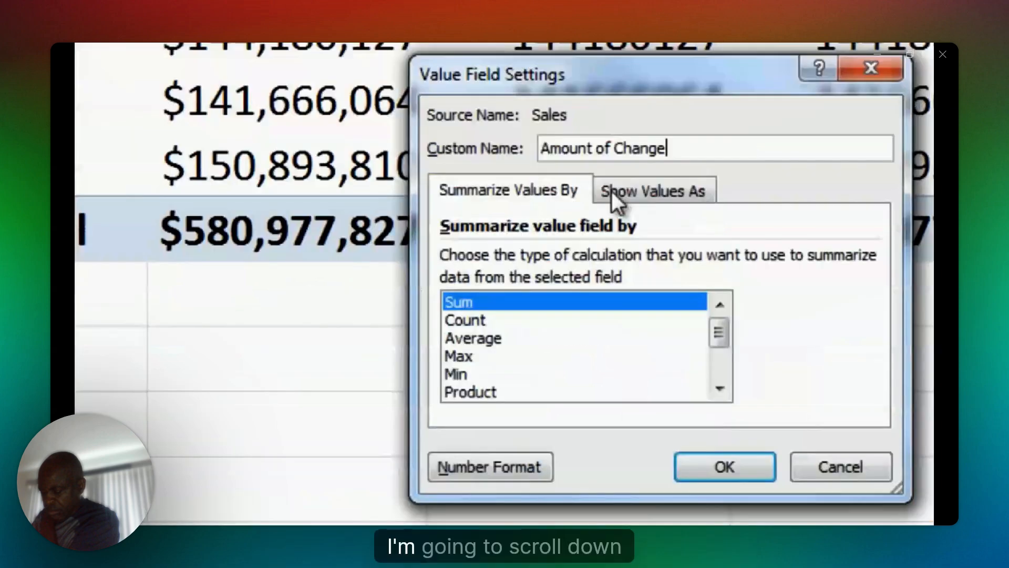
# Show the Amount of Change values as Difference From, with Date as base field and (previous) as base item.
pyautogui.click(529, 309)
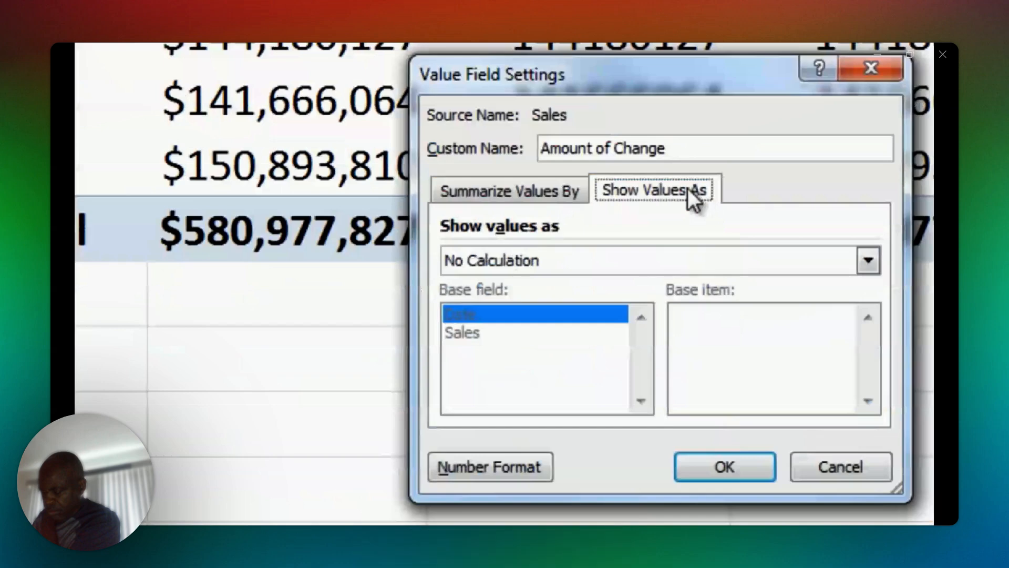
pyautogui.click(511, 269)
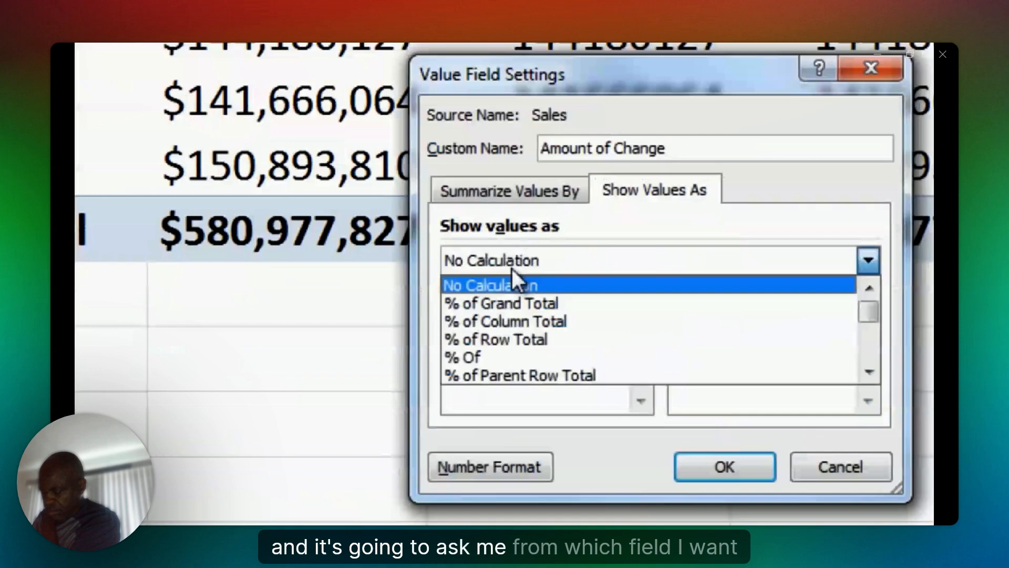
pyautogui.click(866, 369)
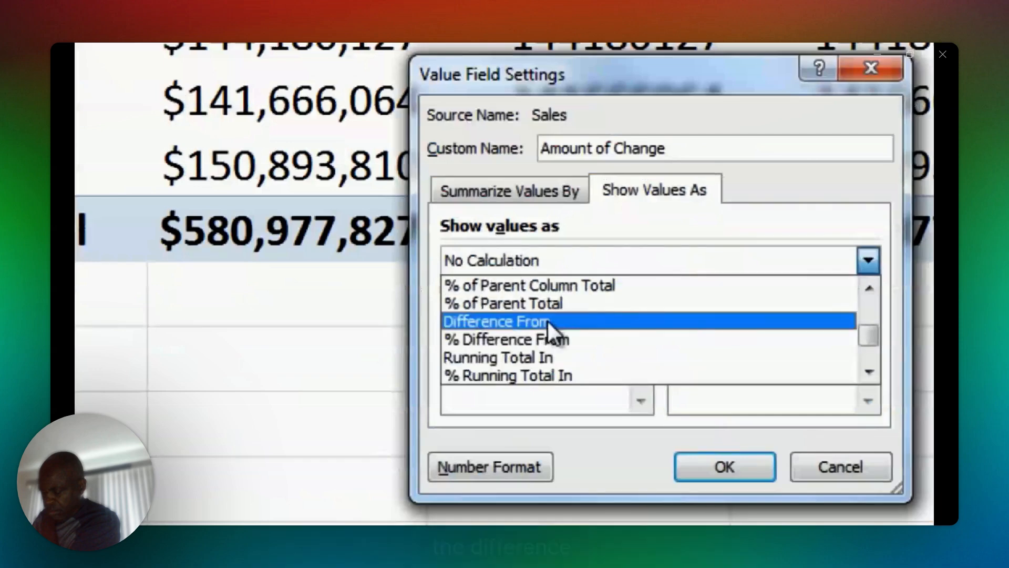
pyautogui.click(548, 320)
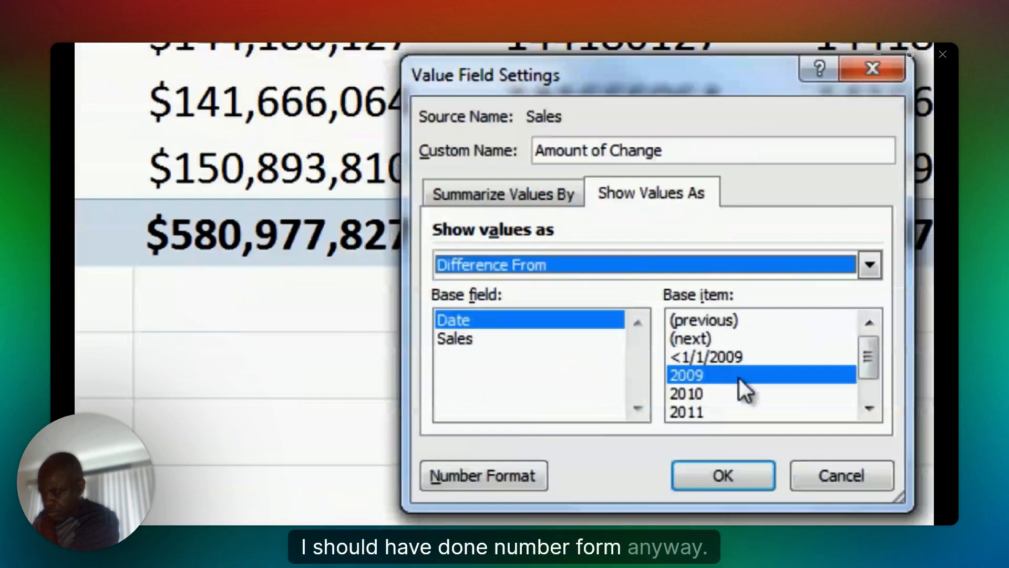
pyautogui.click(712, 323)
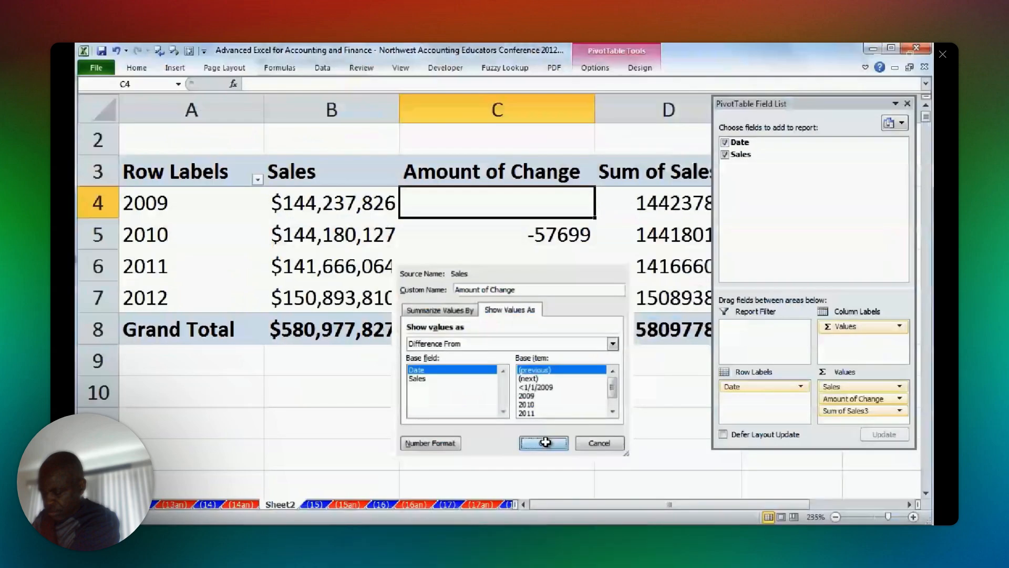
pyautogui.click(545, 442)
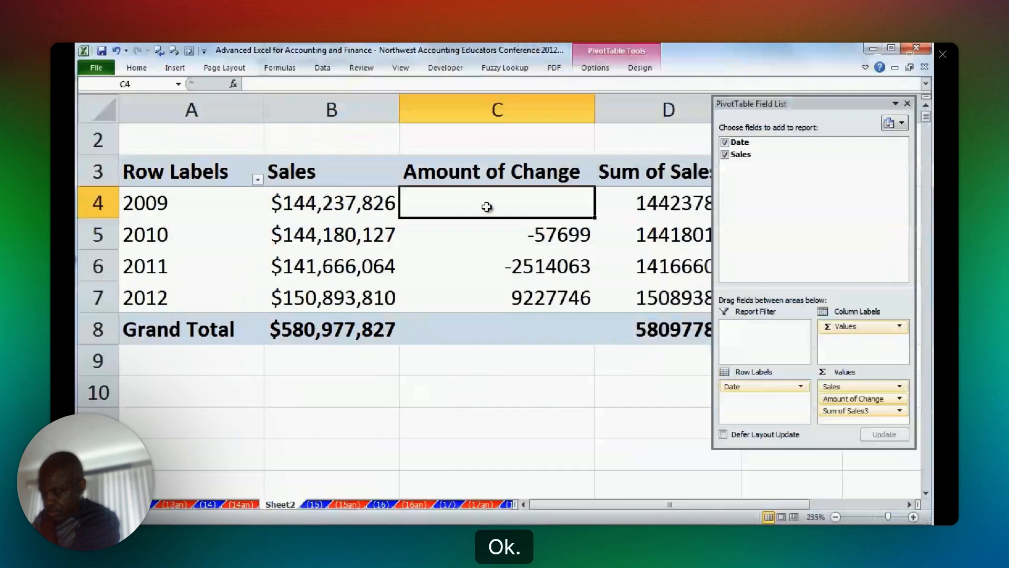
# Format the Amount of Change field as Currency with $ and no decimal places, and hide the PivotTable field list.
pyautogui.rightClick(487, 207)
pyautogui.click(517, 241)
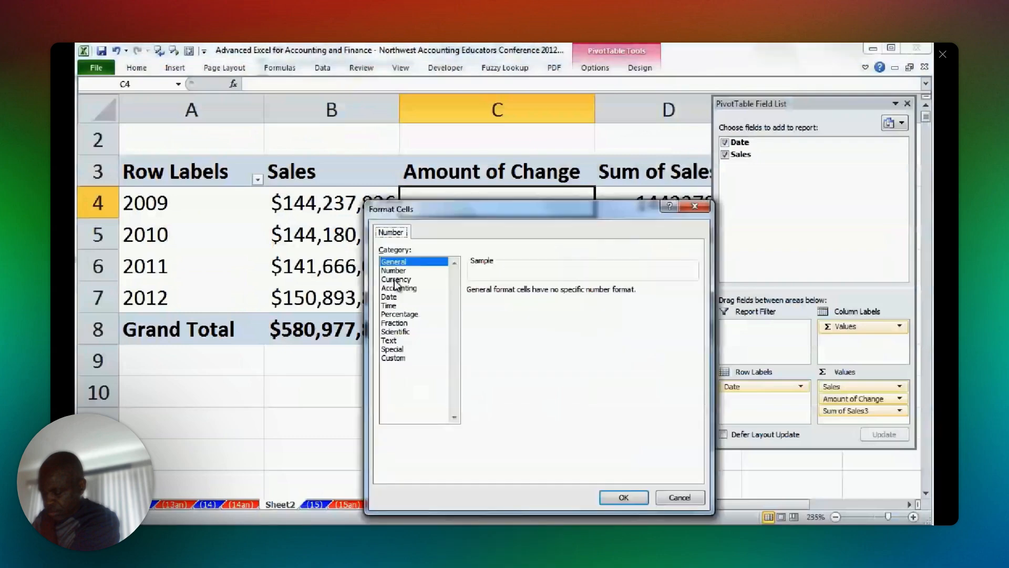
pyautogui.click(396, 279)
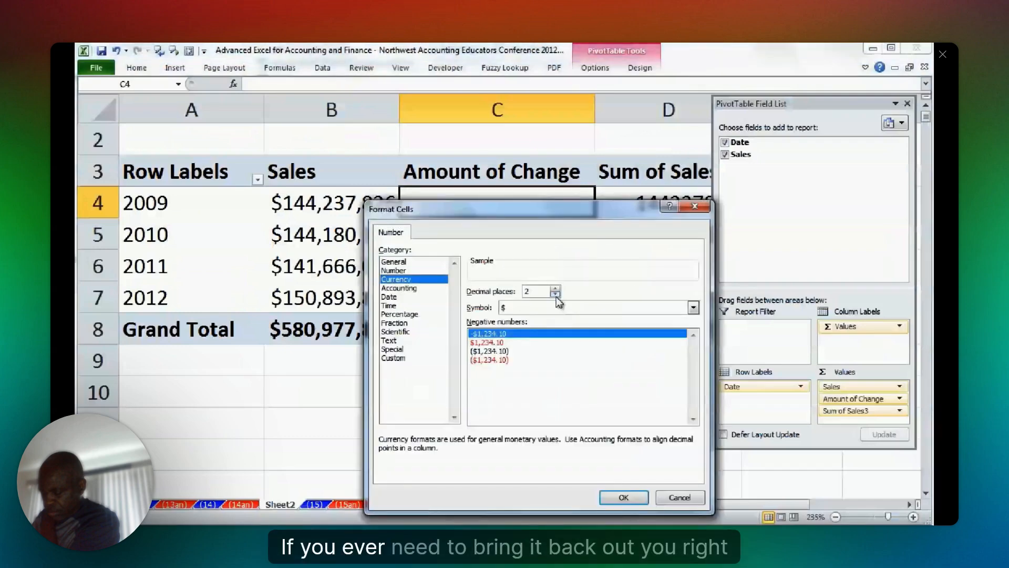
pyautogui.click(623, 497)
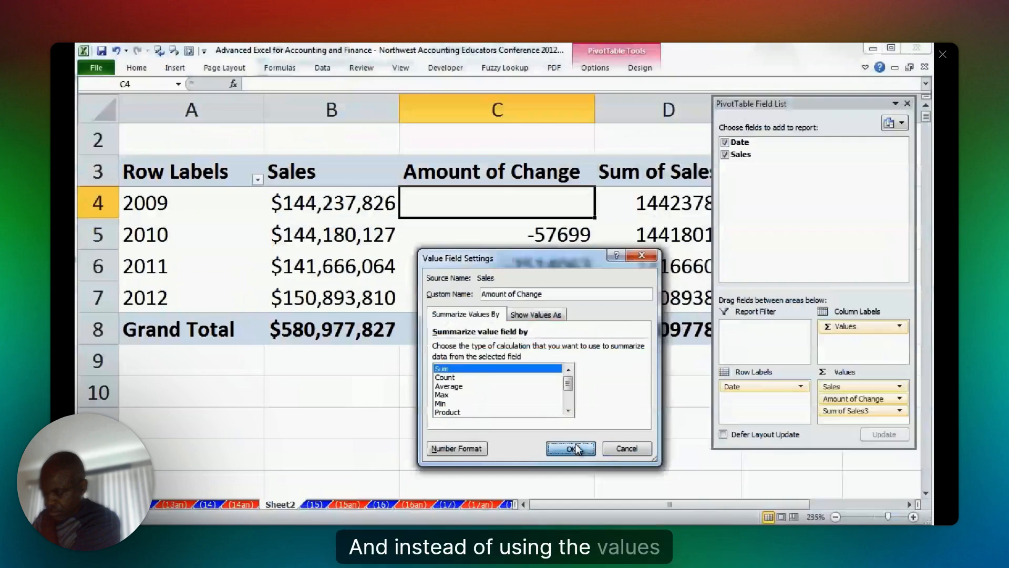
pyautogui.click(572, 448)
pyautogui.rightClick(491, 205)
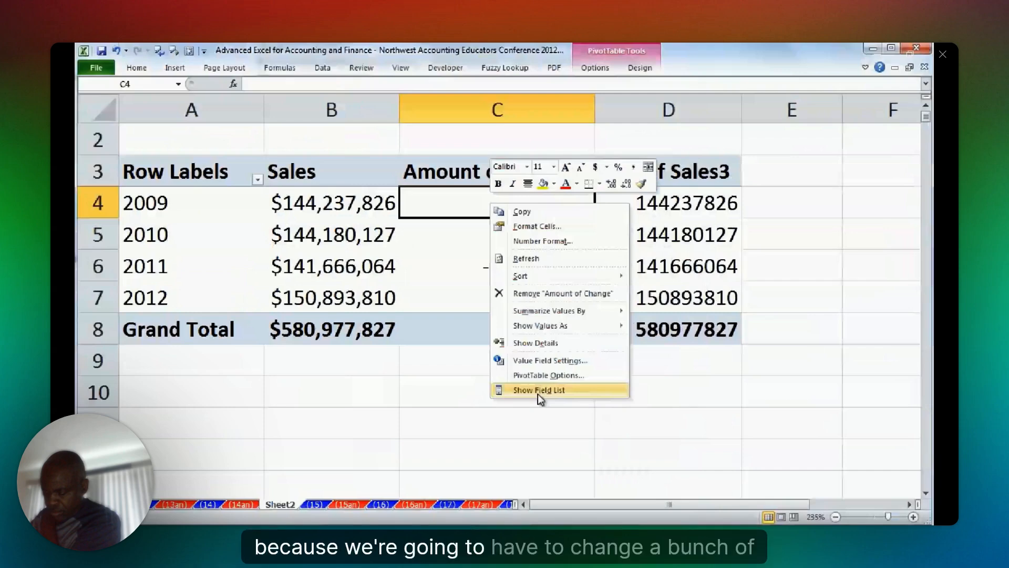
# Enter % Change as the custom name for the Sum of Sales3 value field.
pyautogui.rightClick(664, 205)
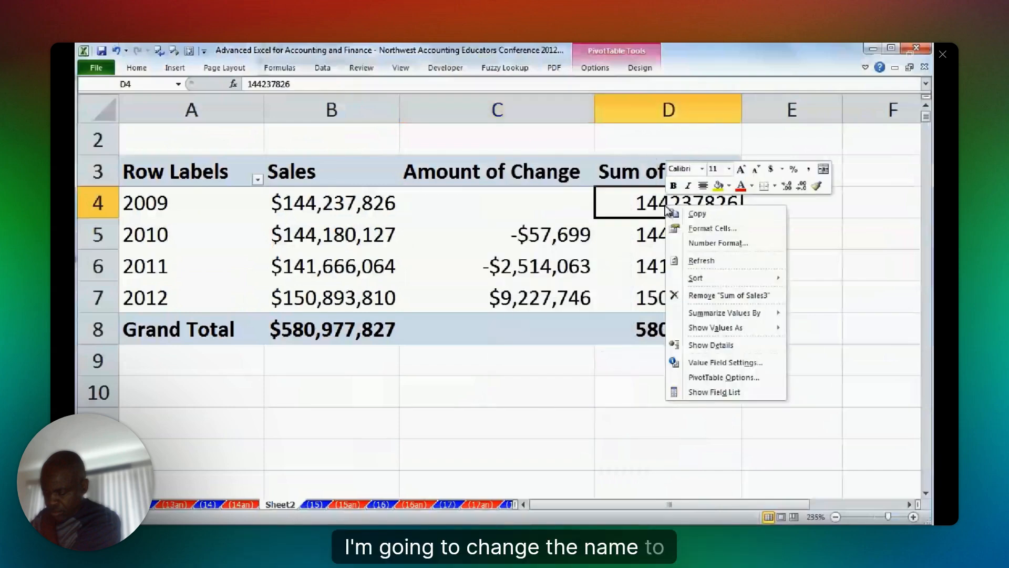
pyautogui.click(716, 362)
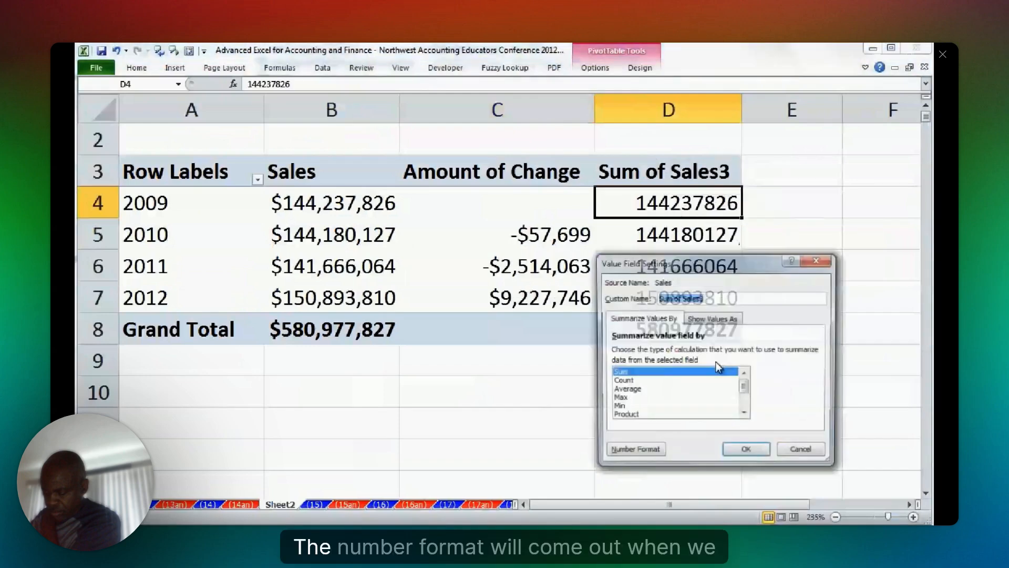
pyautogui.write('% C')
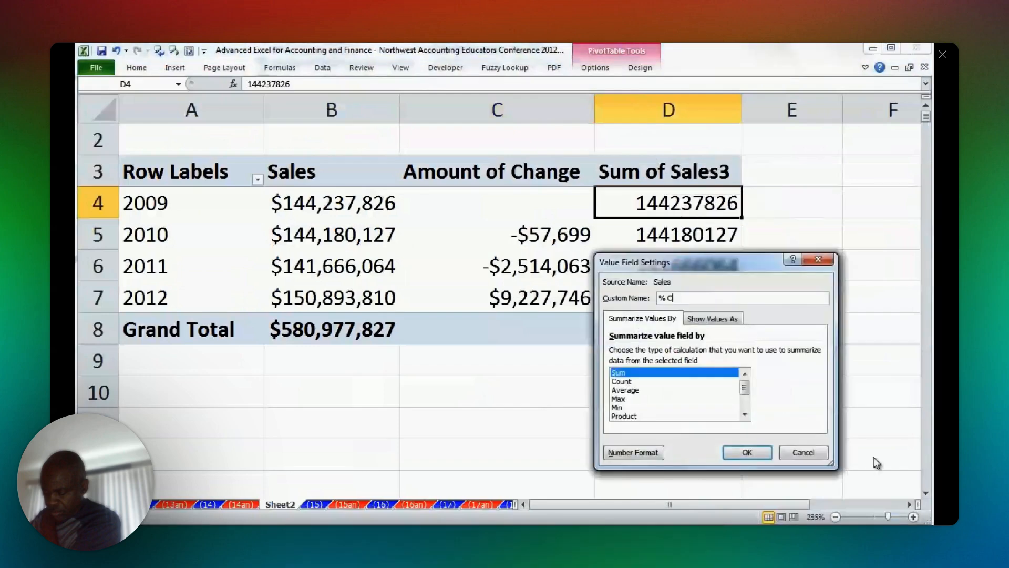
pyautogui.write('han')
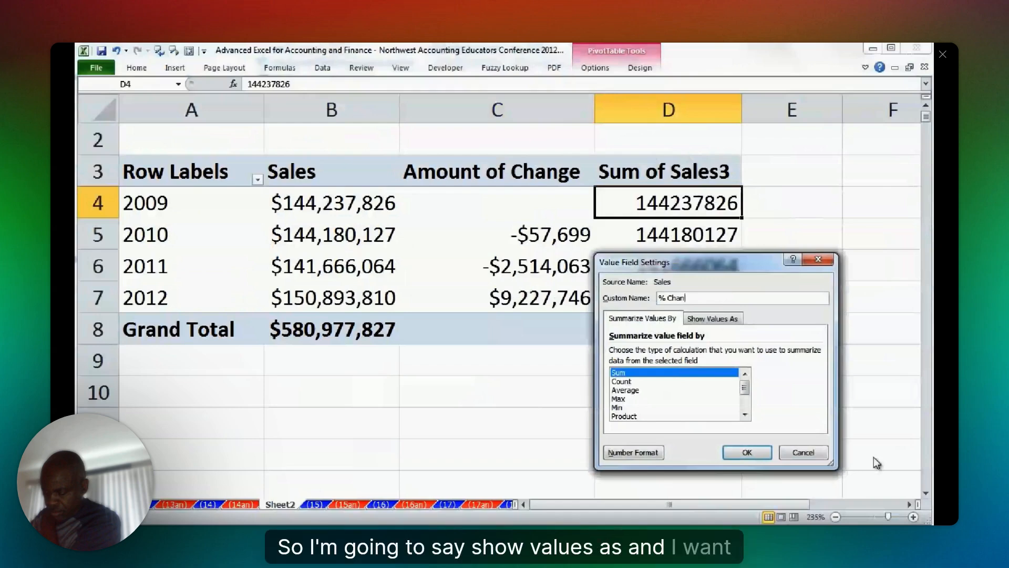
pyautogui.write('ge')
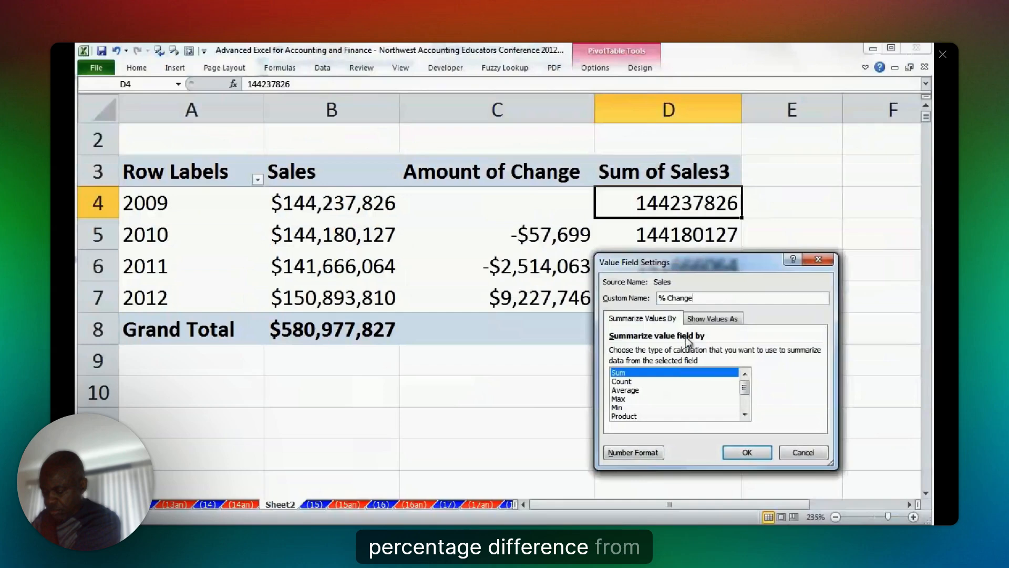
# Show the % Change values as % Difference From, based on the previous Date item.
pyautogui.click(712, 318)
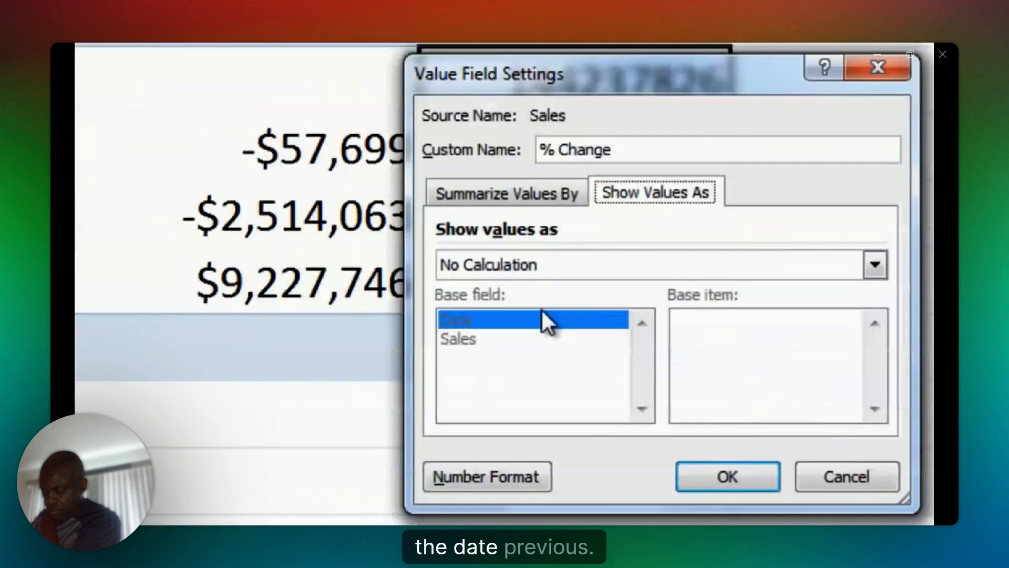
pyautogui.click(473, 266)
pyautogui.click(874, 378)
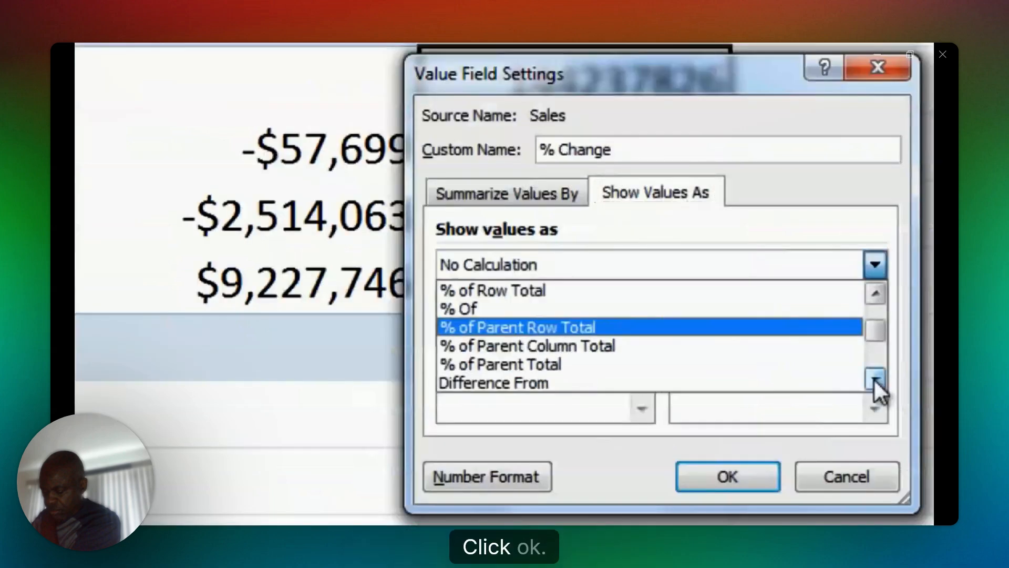
pyautogui.scroll(-1, 522, 327)
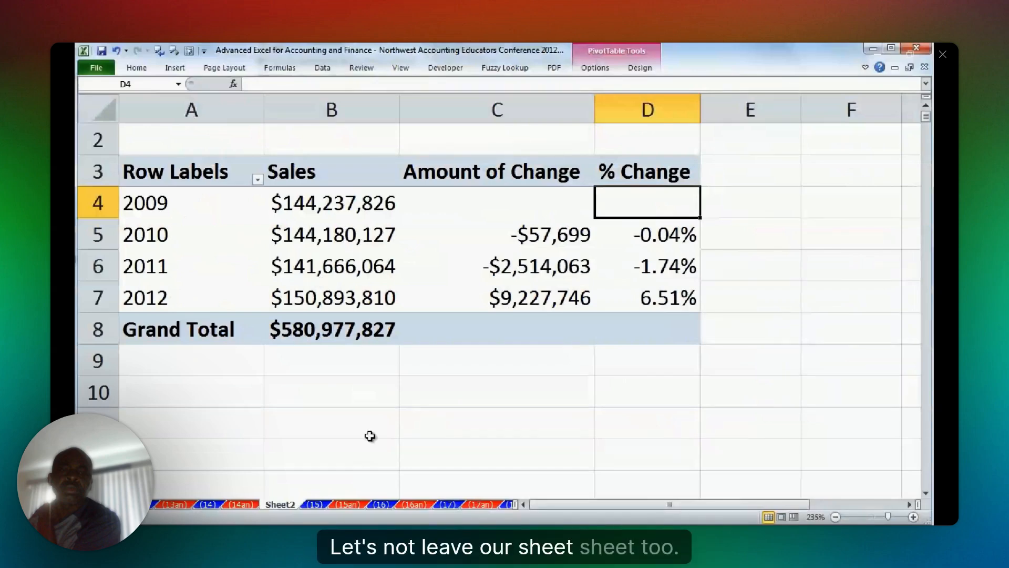
# Check the source data on sheet (15), return to the PivotTable and rename its sheet Pt(1).
pyautogui.hotkey('ctrl', 'pagedown')
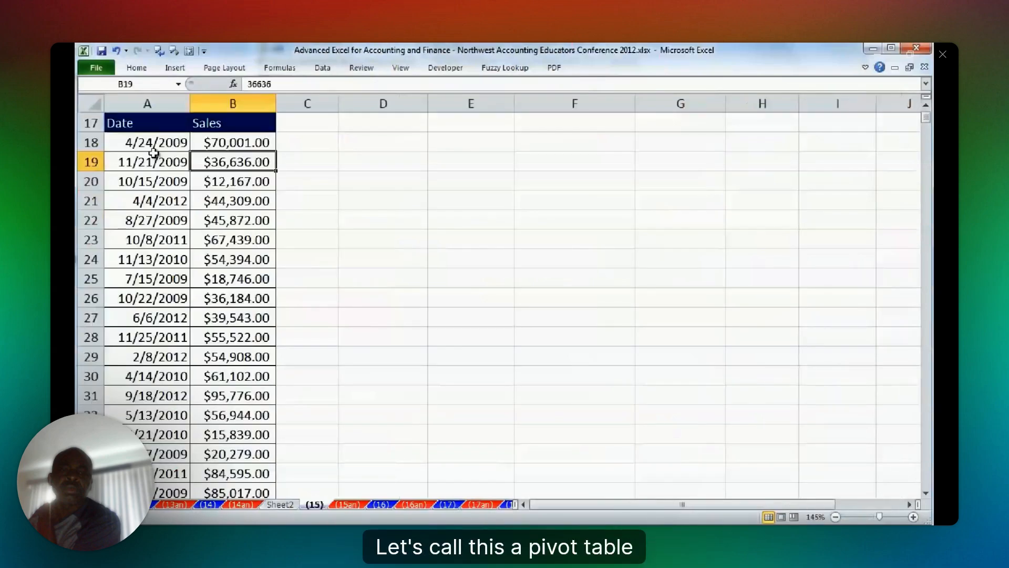
pyautogui.hotkey('ctrl', 'pageup')
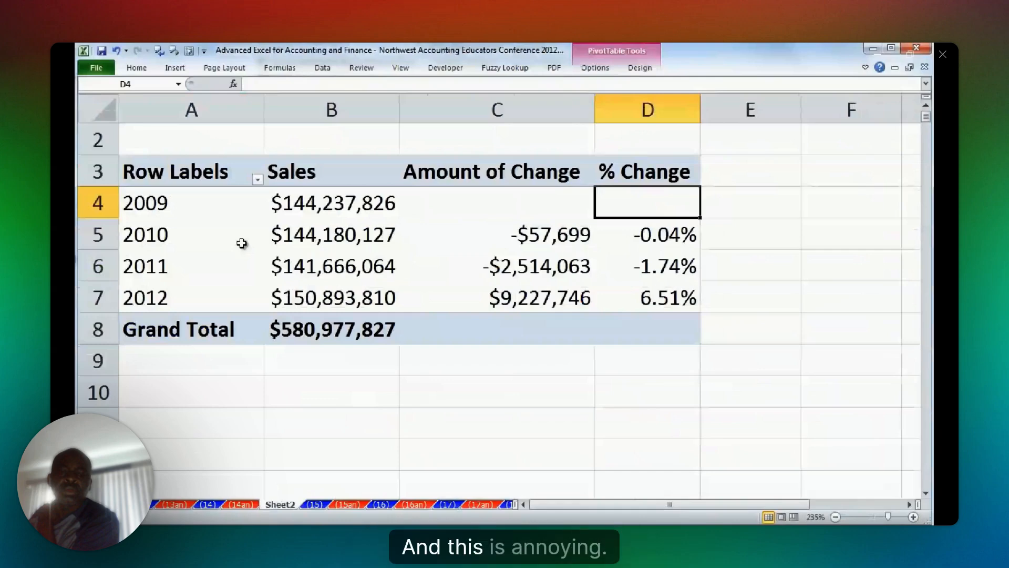
pyautogui.doubleClick(280, 504)
pyautogui.write('Pt(1')
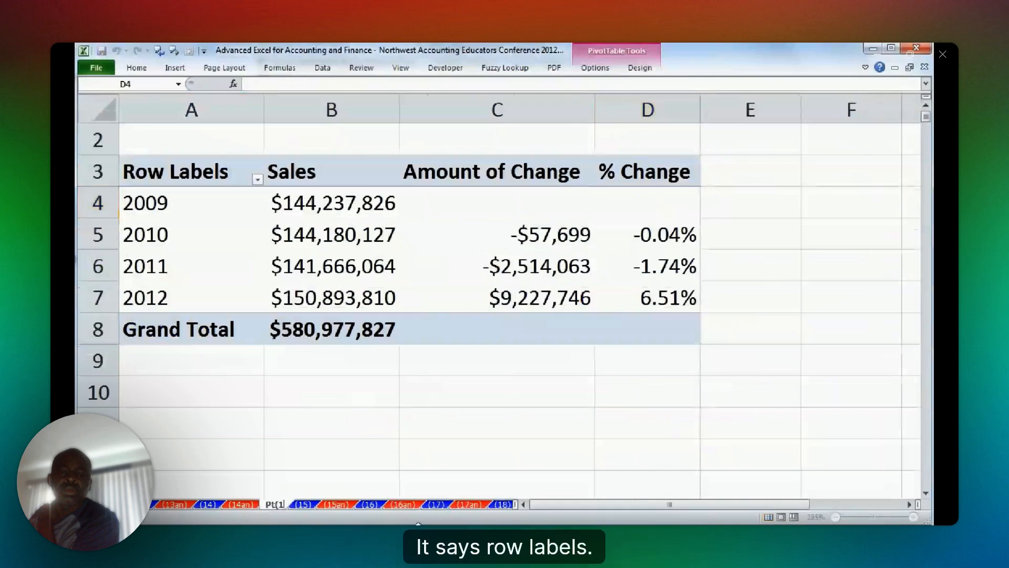
pyautogui.write(')')
pyautogui.press('Return')
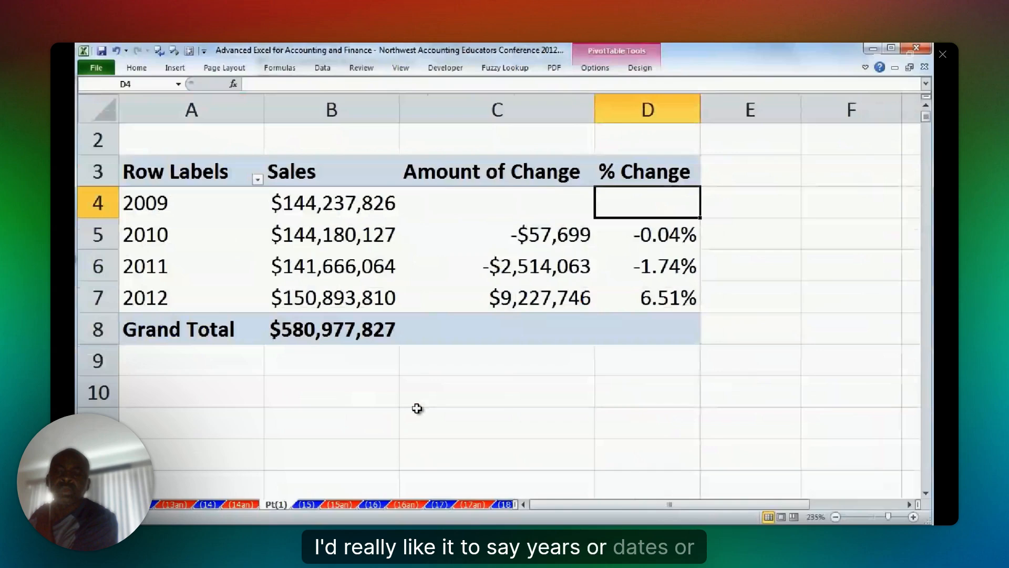
# Switch the PivotTable's report layout to Tabular Form so the row header shows the Date field name.
pyautogui.click(190, 176)
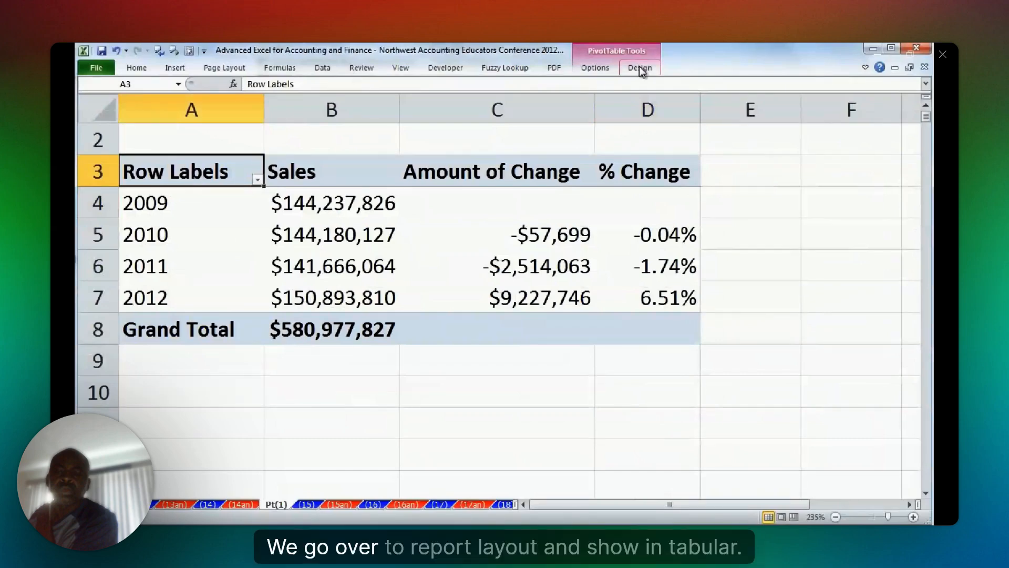
pyautogui.click(595, 67)
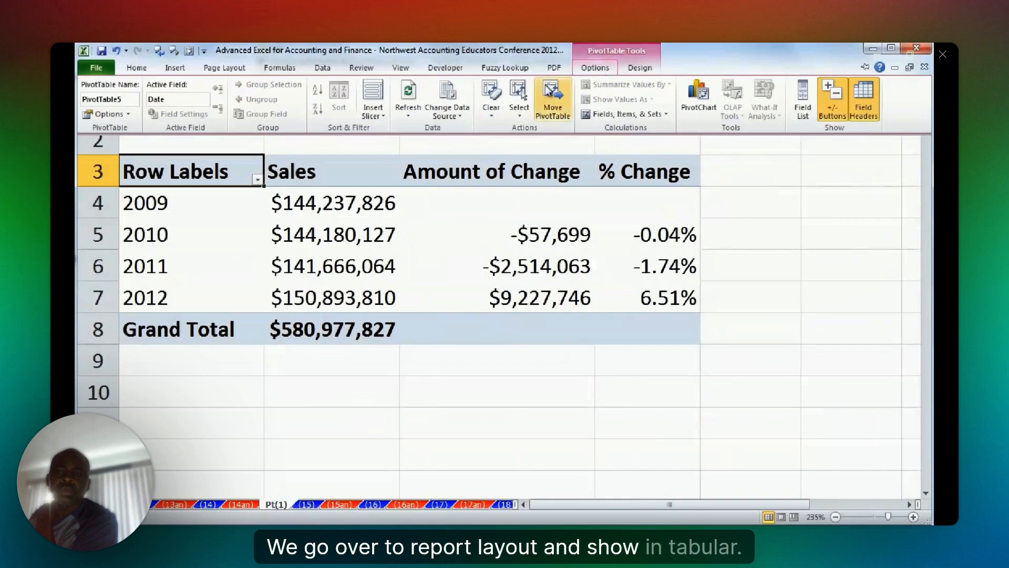
pyautogui.click(639, 68)
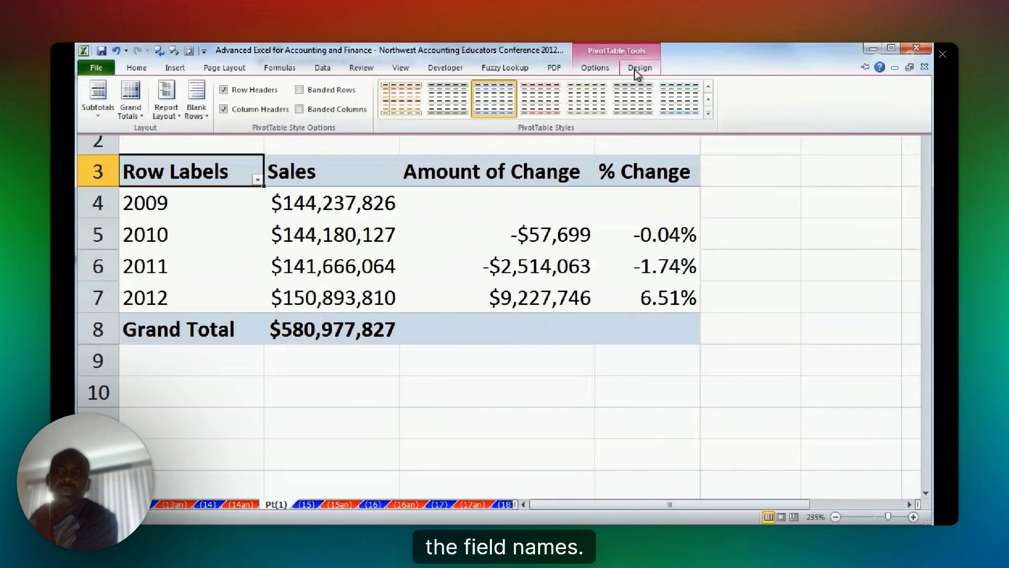
pyautogui.click(166, 112)
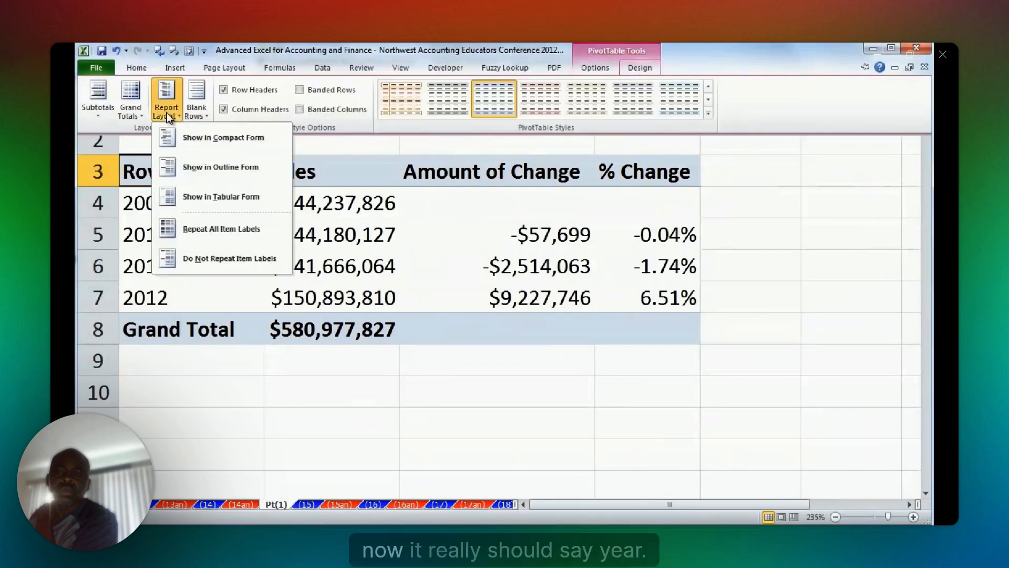
pyautogui.click(211, 204)
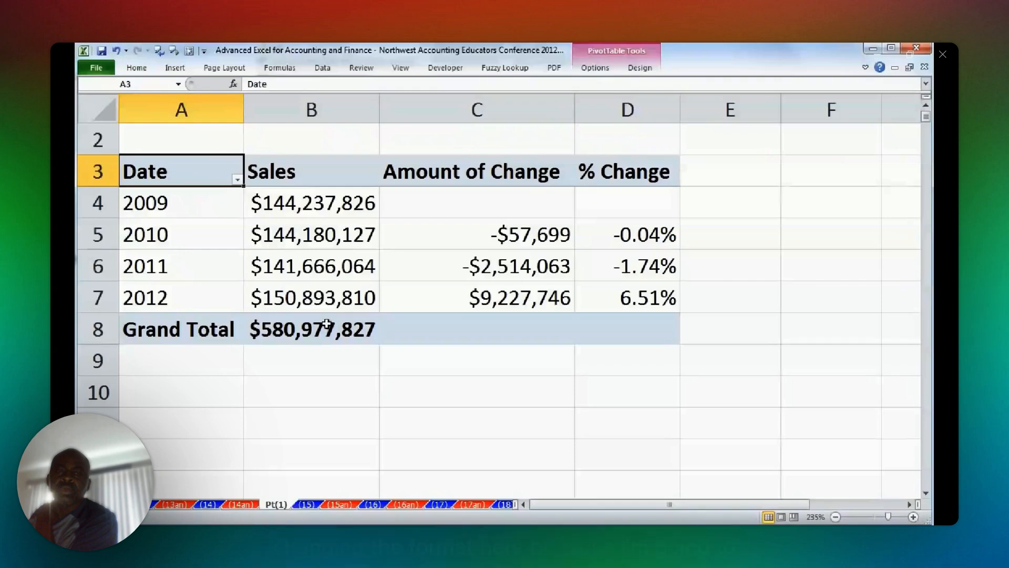
# Rename the PivotTable's Date row header in cell A3 to Year.
pyautogui.write('Yerar')
pyautogui.press('BackSpace')
pyautogui.press('BackSpace')
pyautogui.press('BackSpace')
pyautogui.press('BackSpace')
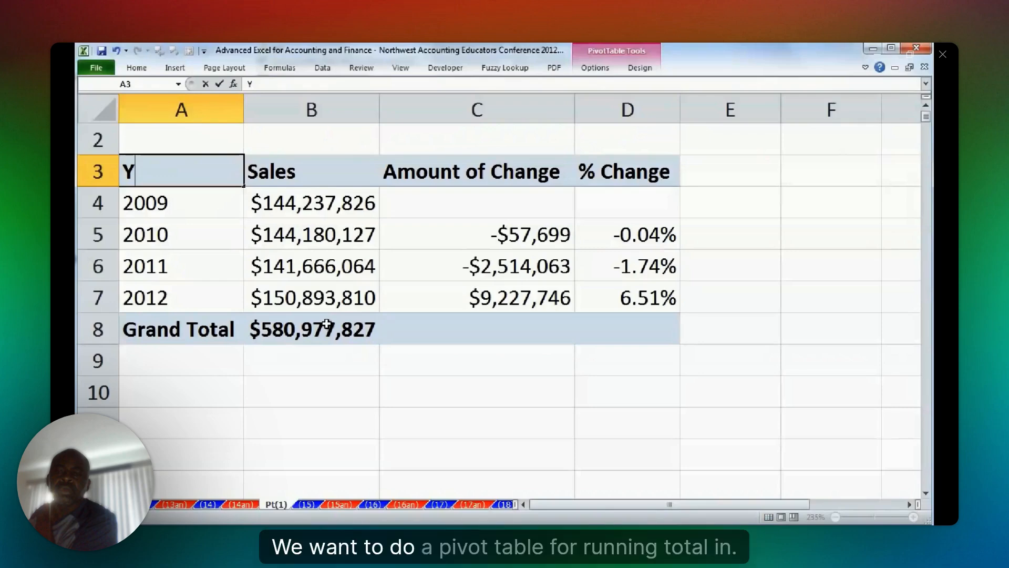
pyautogui.write('ear')
pyautogui.press('Return')
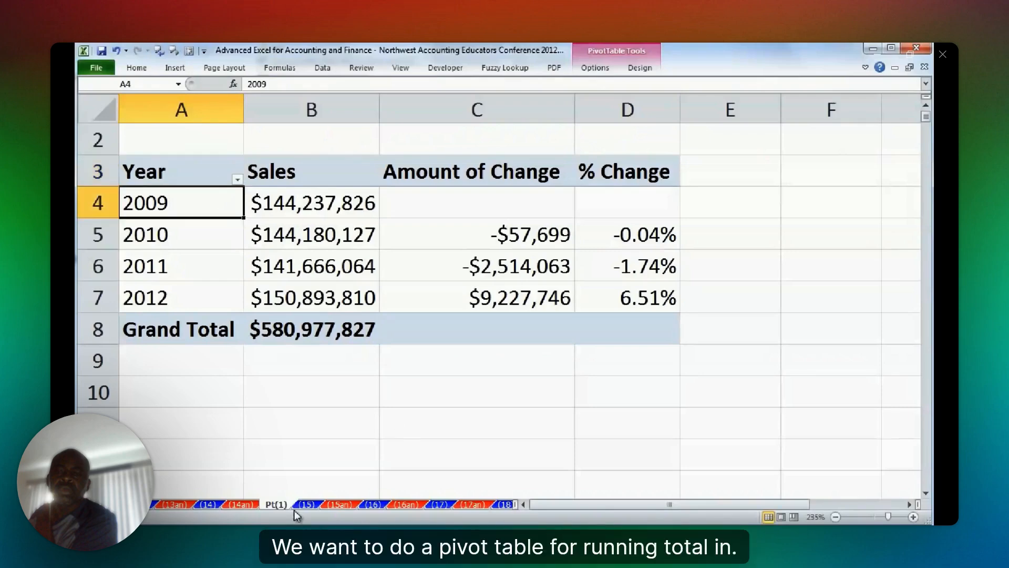
# Open sheet (16) and check its Date and Sales source data for the running total.
pyautogui.click(373, 504)
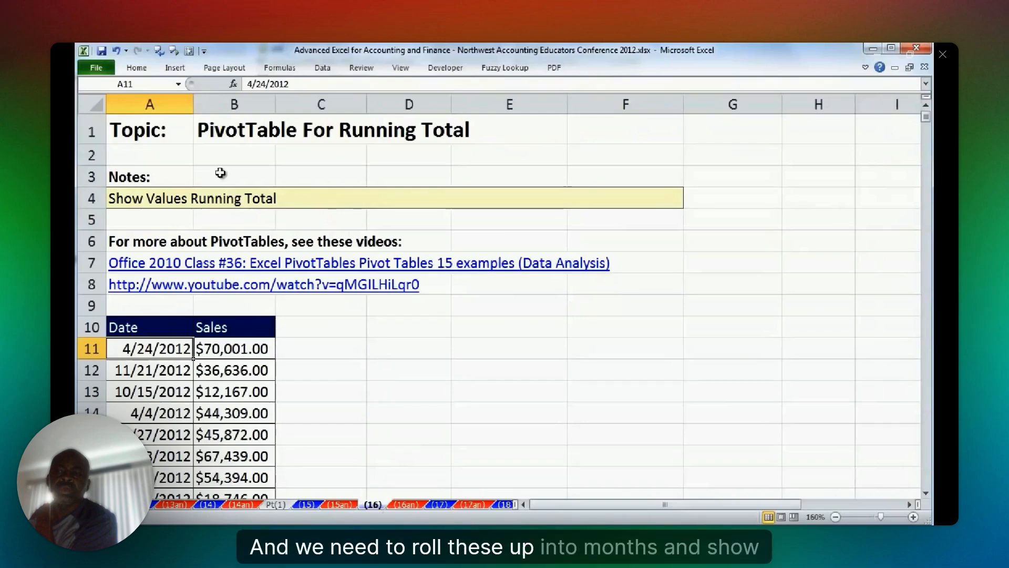
pyautogui.scroll(-3, 220, 172)
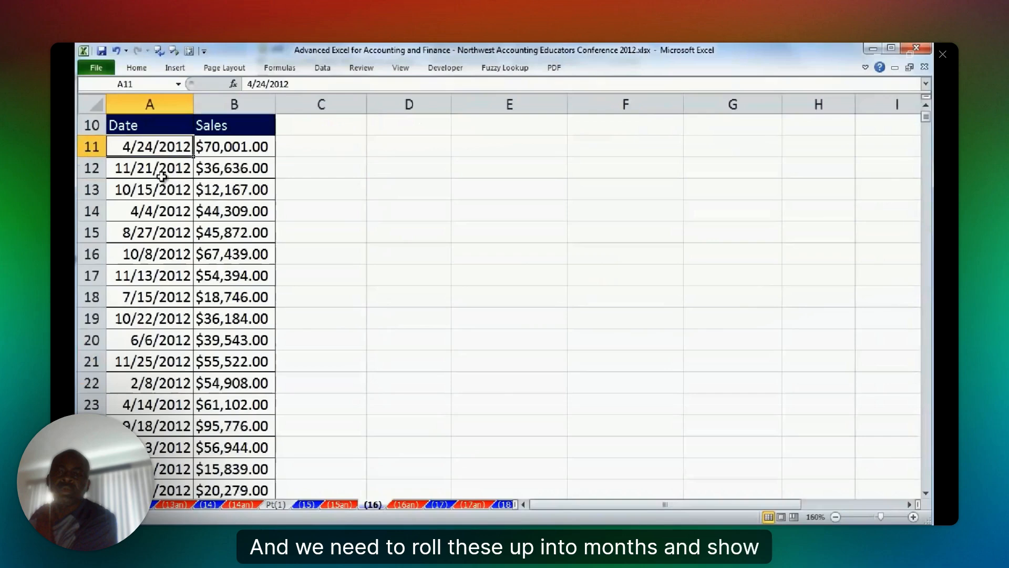
pyautogui.click(160, 209)
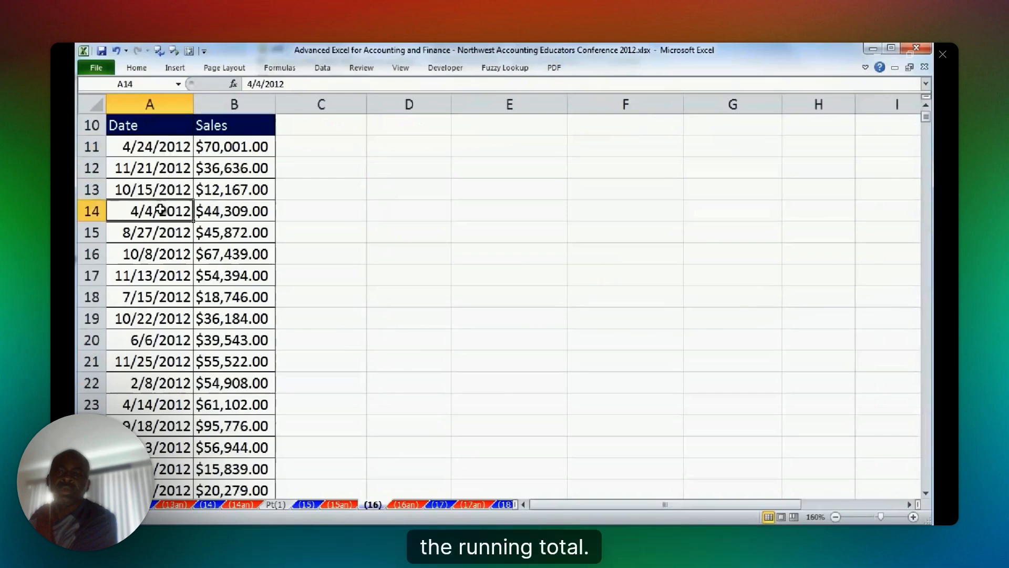
pyautogui.click(235, 147)
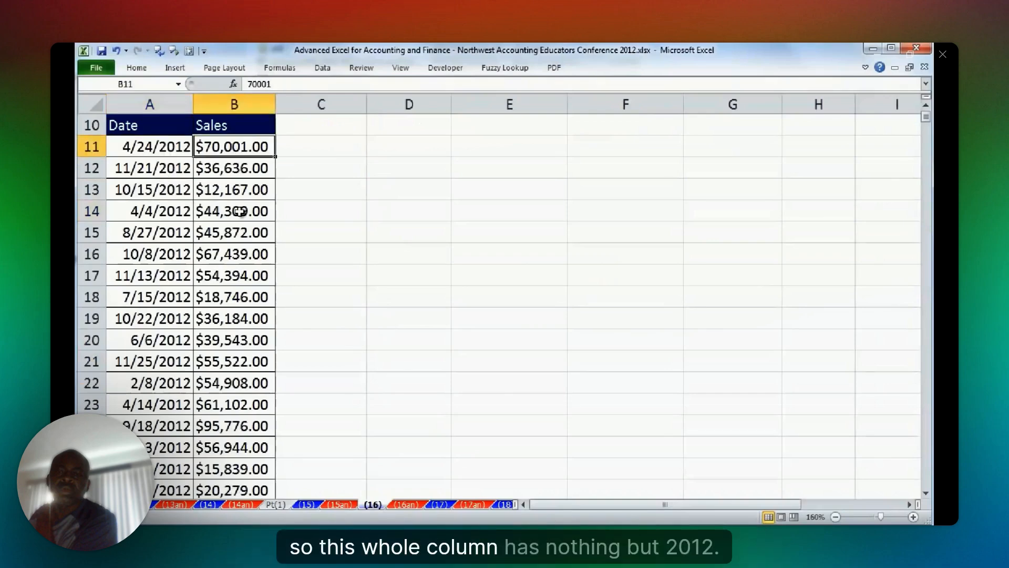
pyautogui.click(239, 211)
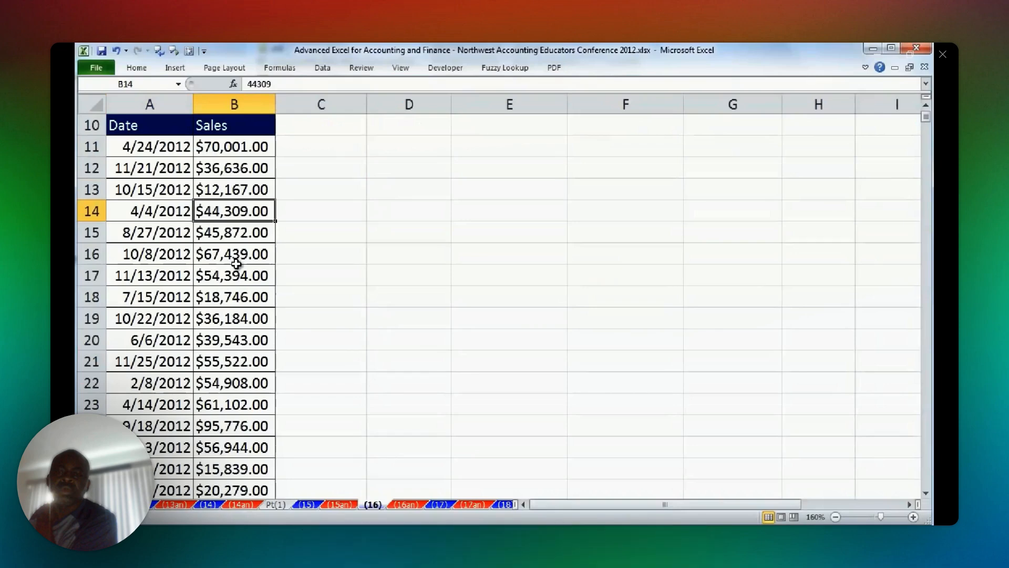
pyautogui.press('Left')
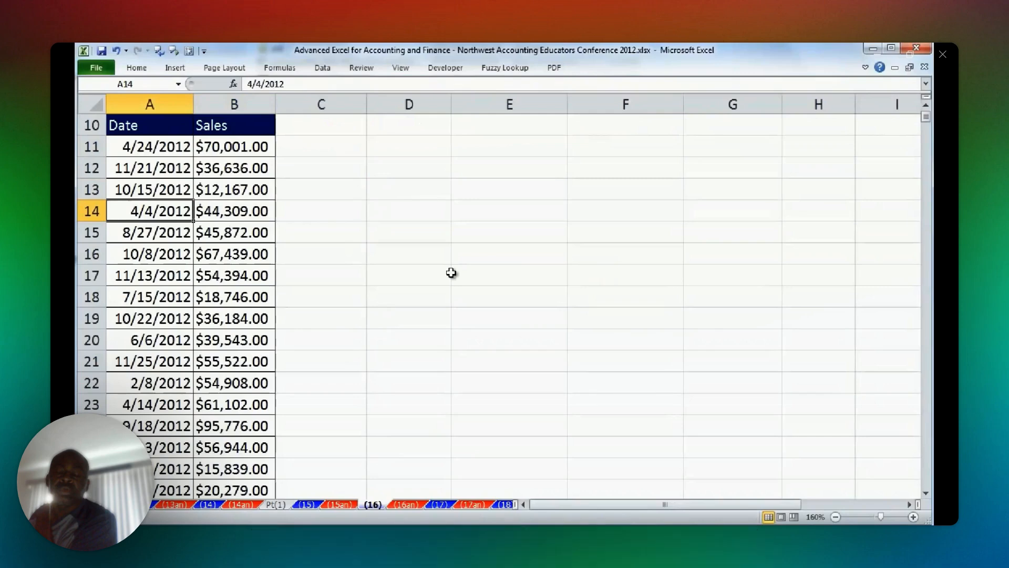
# Create a PivotTable on a new worksheet from the sheet (16) data, with Date as the row labels.
pyautogui.hotkey('alt', 'n')
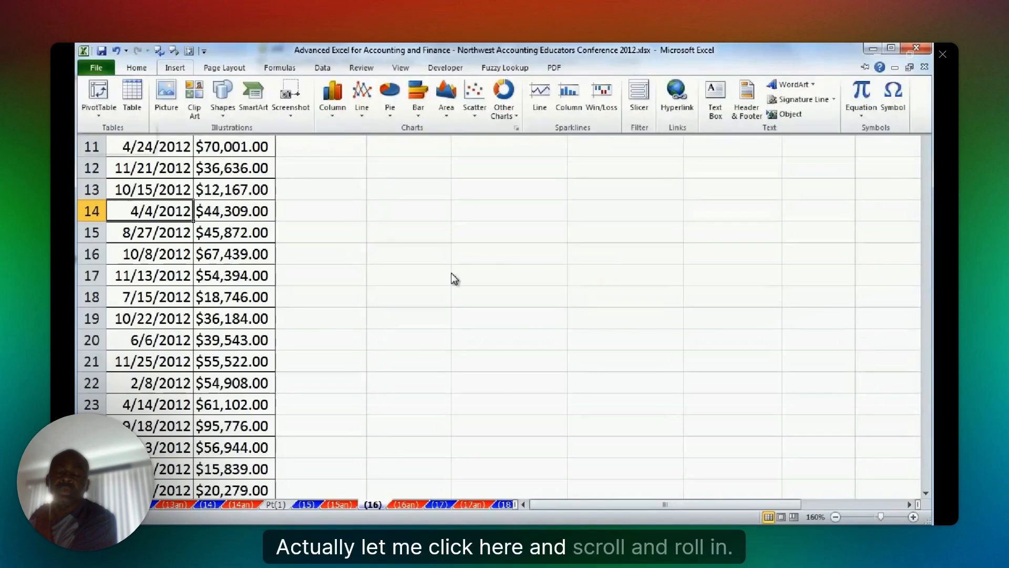
pyautogui.press('v')
pyautogui.press('t')
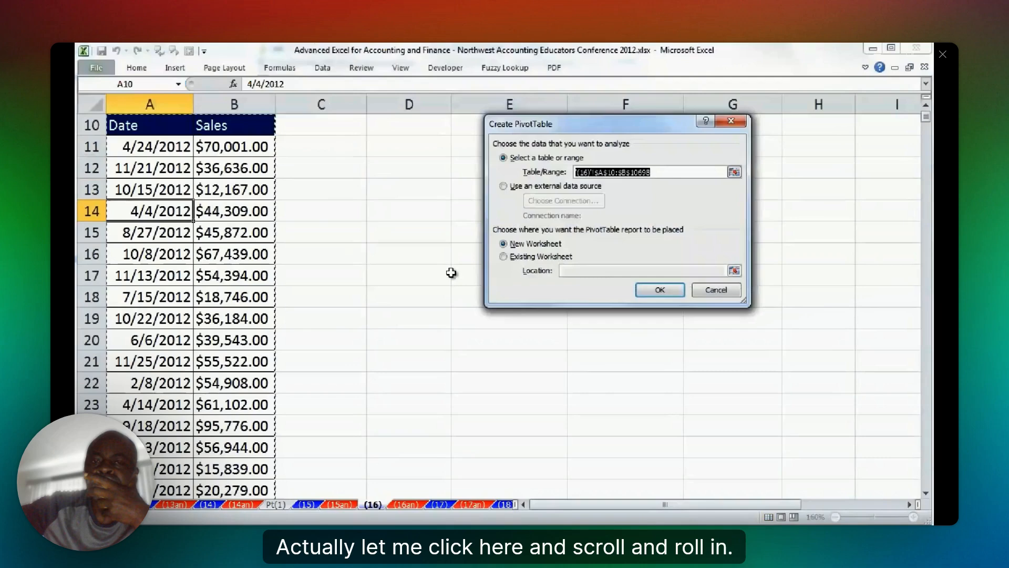
pyautogui.moveTo(586, 141); pyautogui.dragTo(593, 393)
pyautogui.click(226, 234)
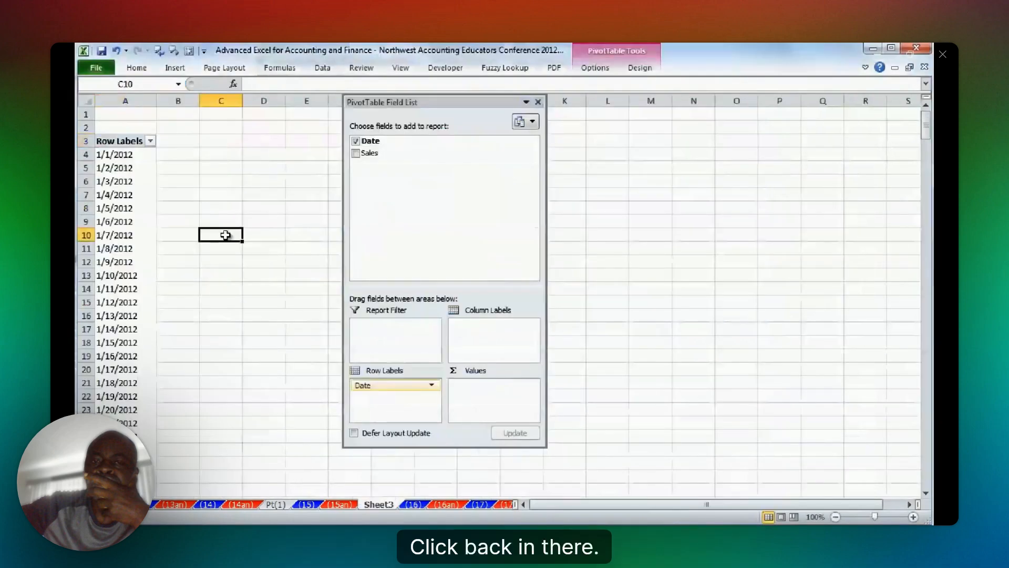
pyautogui.scroll(1, 236, 283)
pyautogui.scroll(6, 235, 283)
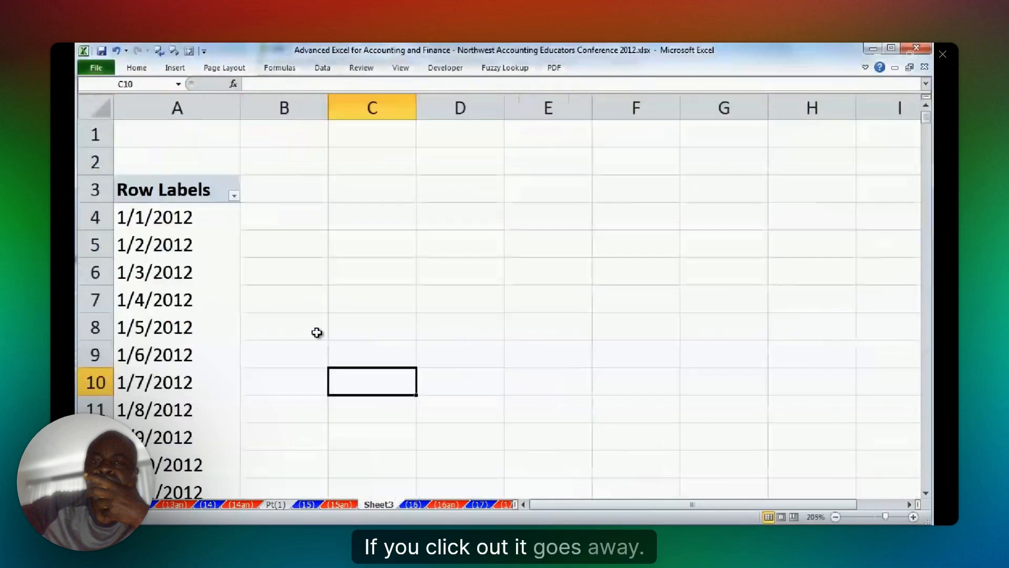
pyautogui.scroll(2, 316, 332)
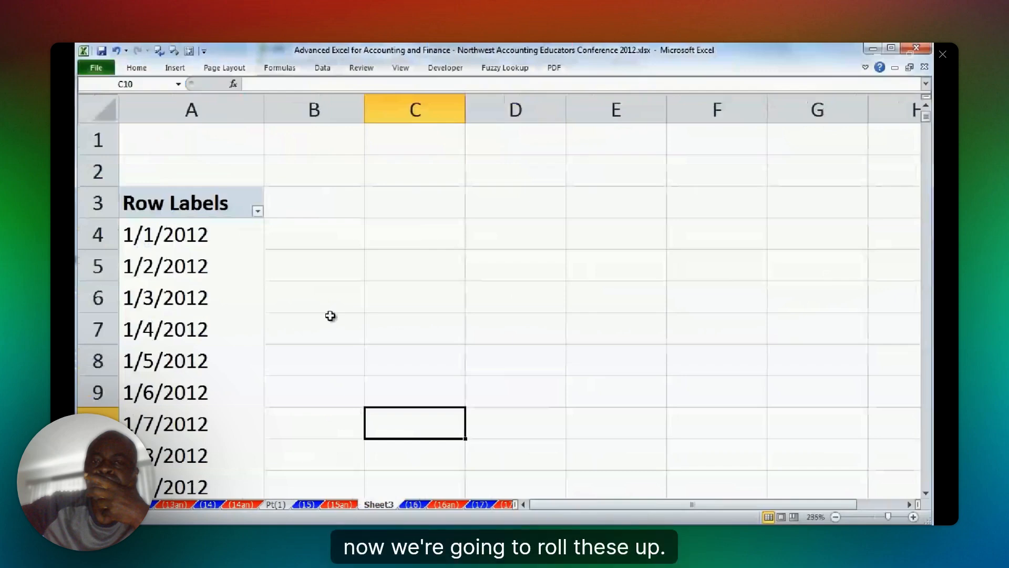
# Group the PivotTable's daily dates by Months and Years.
pyautogui.click(192, 284)
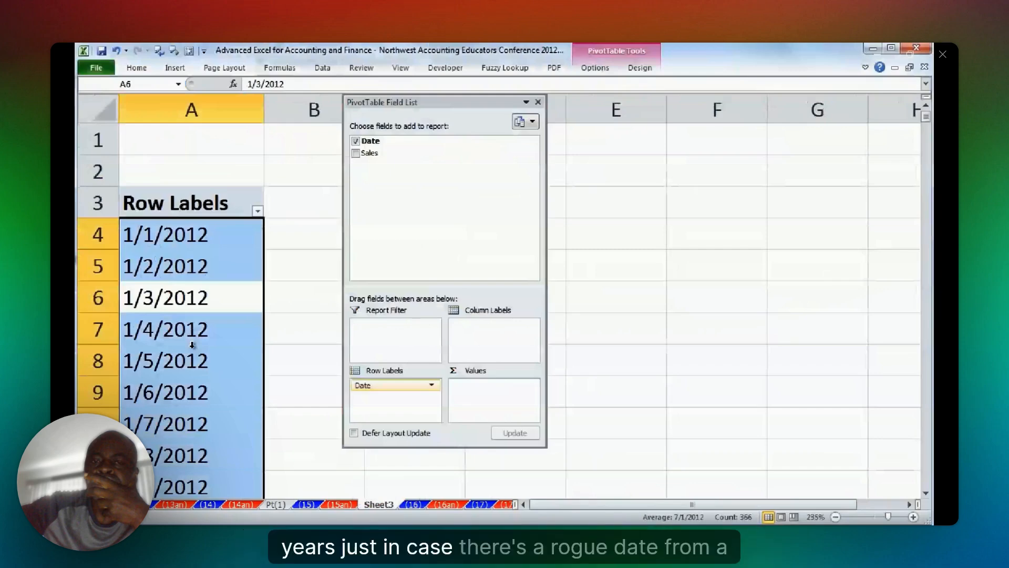
pyautogui.click(174, 236)
pyautogui.rightClick(174, 236)
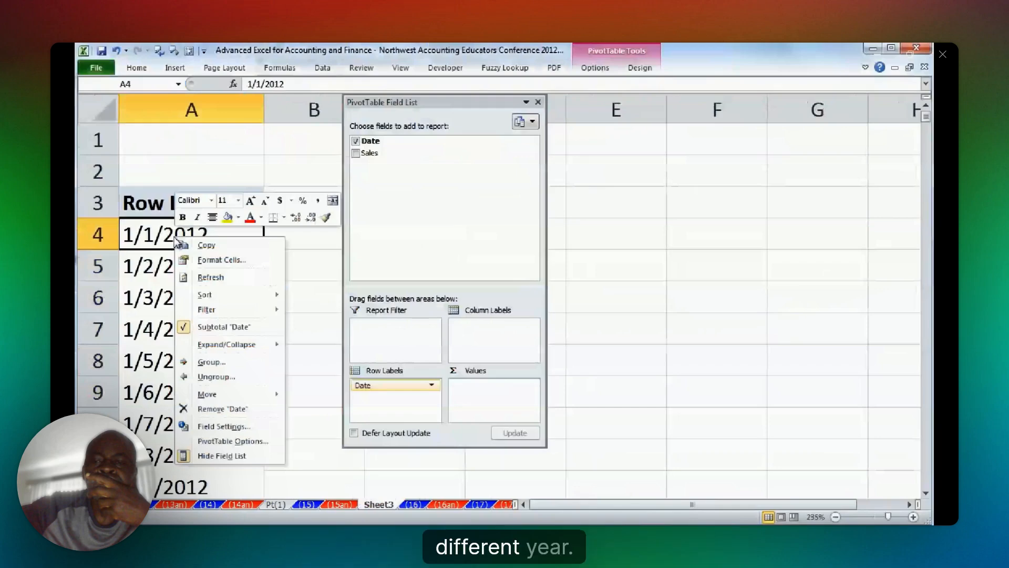
pyautogui.click(211, 362)
pyautogui.click(174, 401)
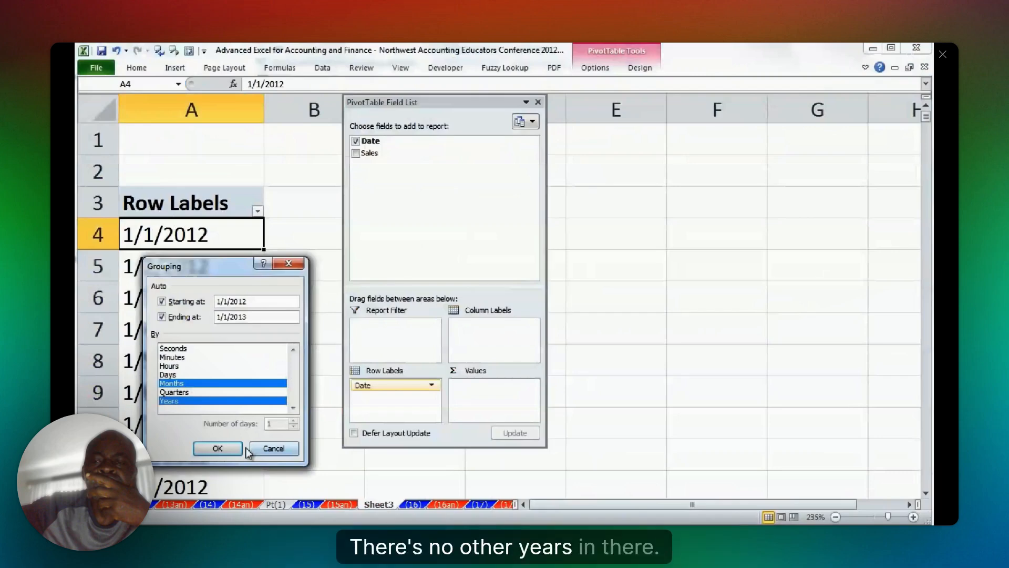
pyautogui.click(217, 448)
# Remove Years from the row labels and switch the report layout to Tabular Form.
pyautogui.moveTo(408, 104); pyautogui.dragTo(454, 123)
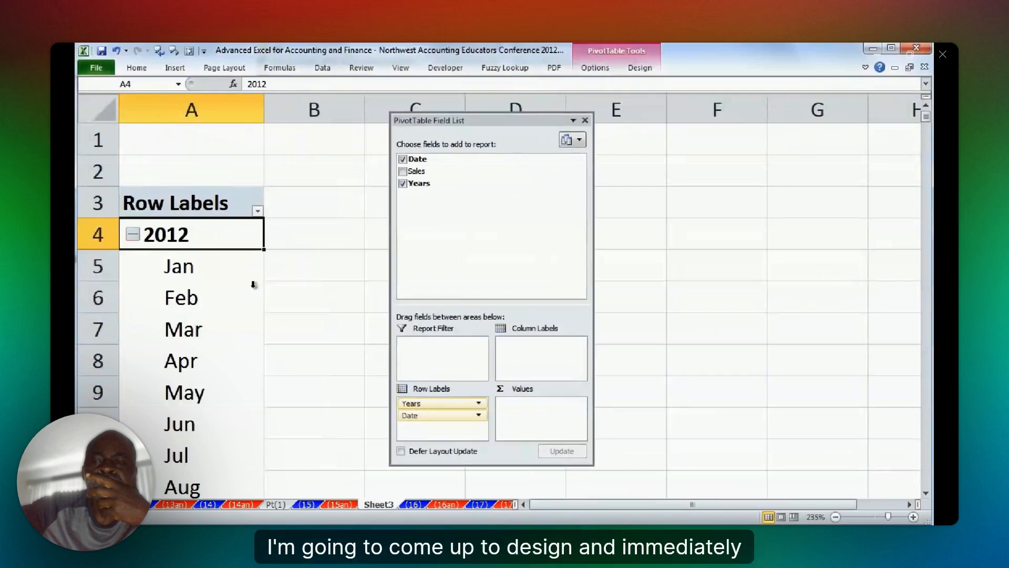
pyautogui.scroll(-3, 254, 294)
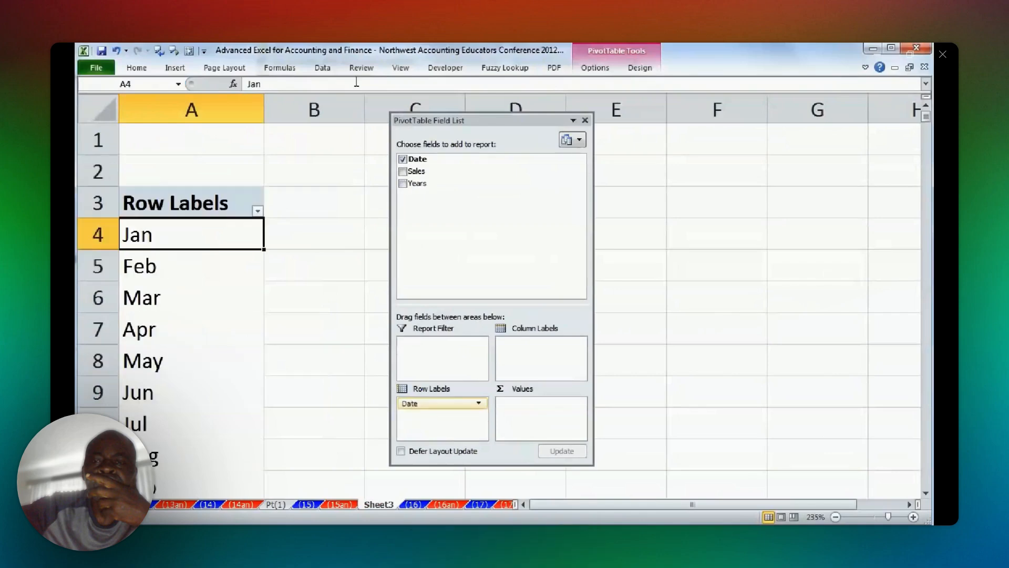
pyautogui.click(639, 67)
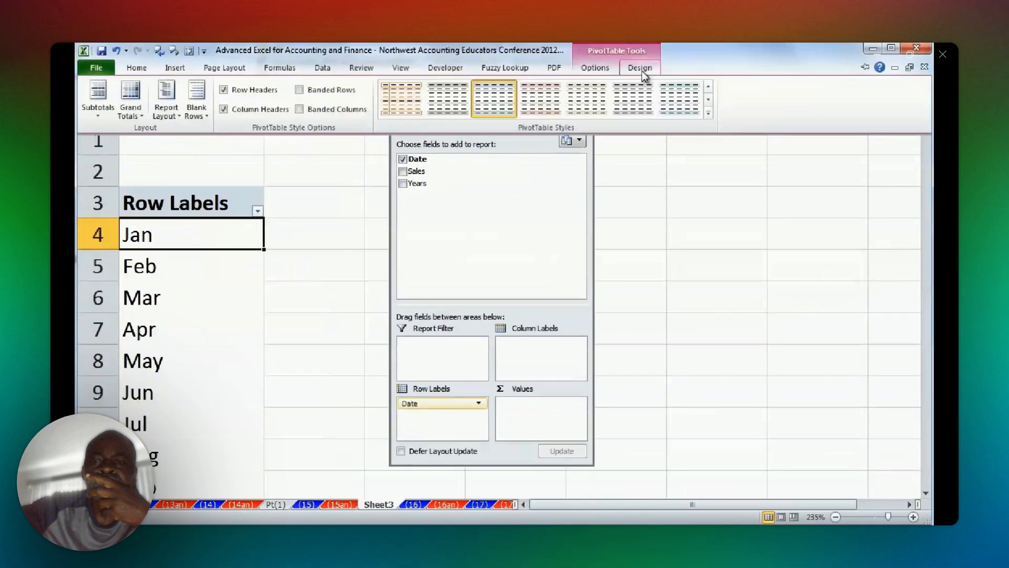
pyautogui.click(175, 111)
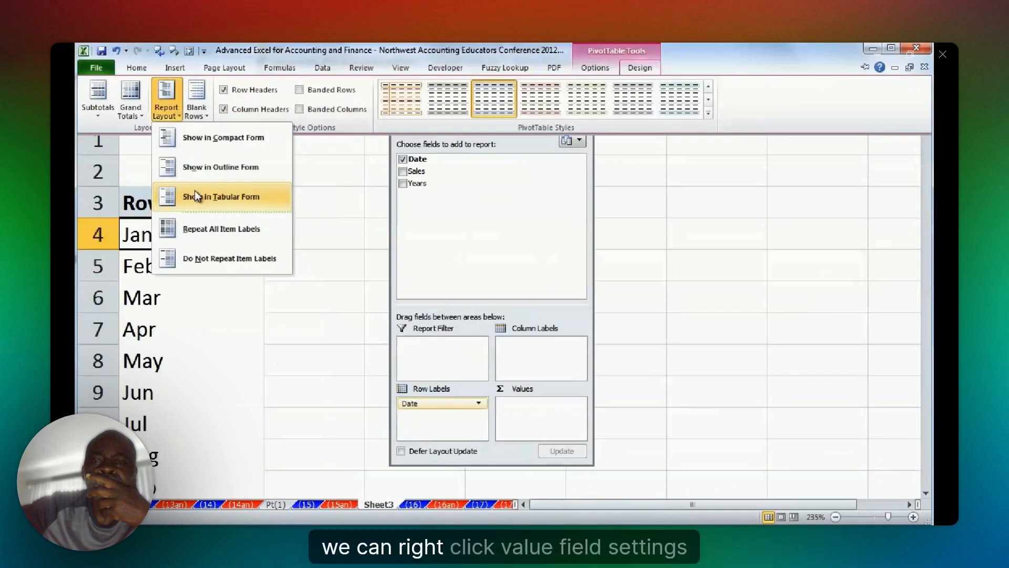
pyautogui.click(195, 194)
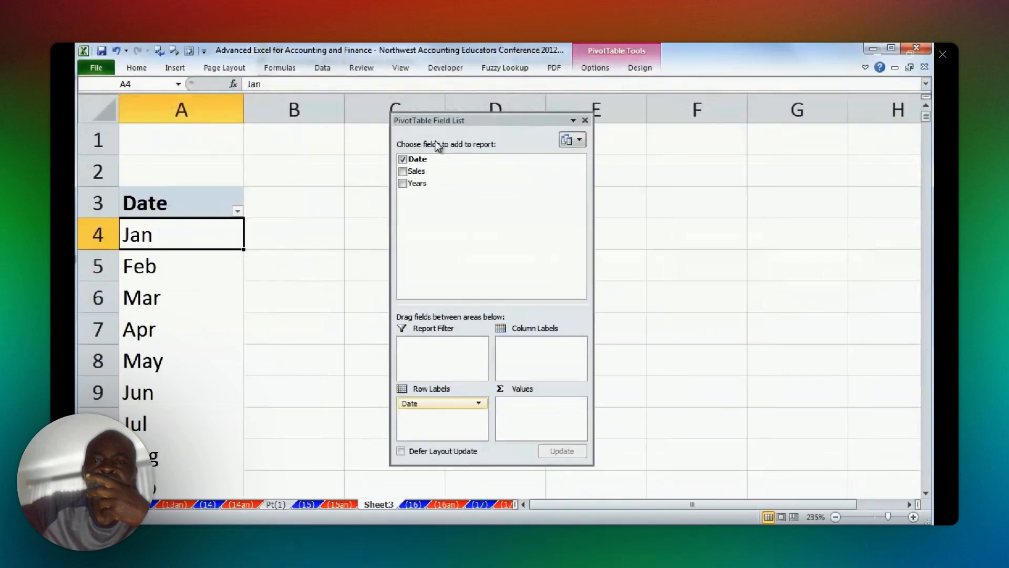
# Add Sales to the PivotTable's values and enter Running Total as the field's custom name.
pyautogui.click(403, 171)
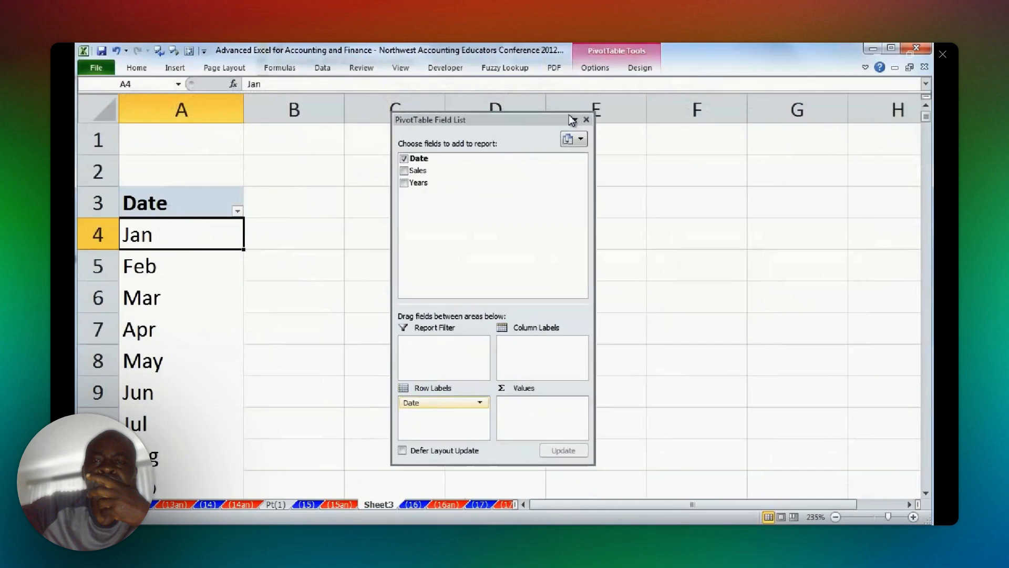
pyautogui.rightClick(303, 239)
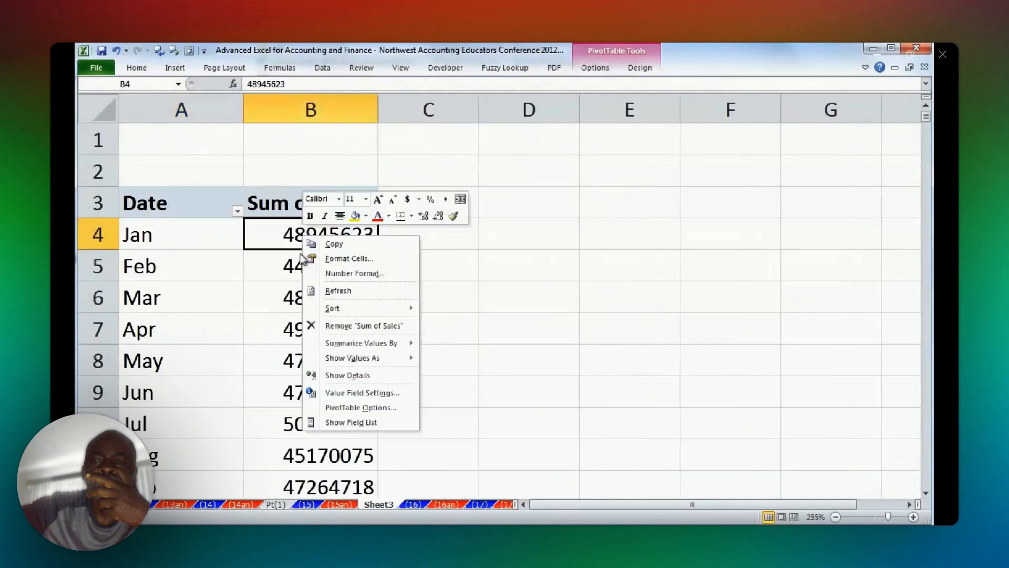
pyautogui.click(336, 392)
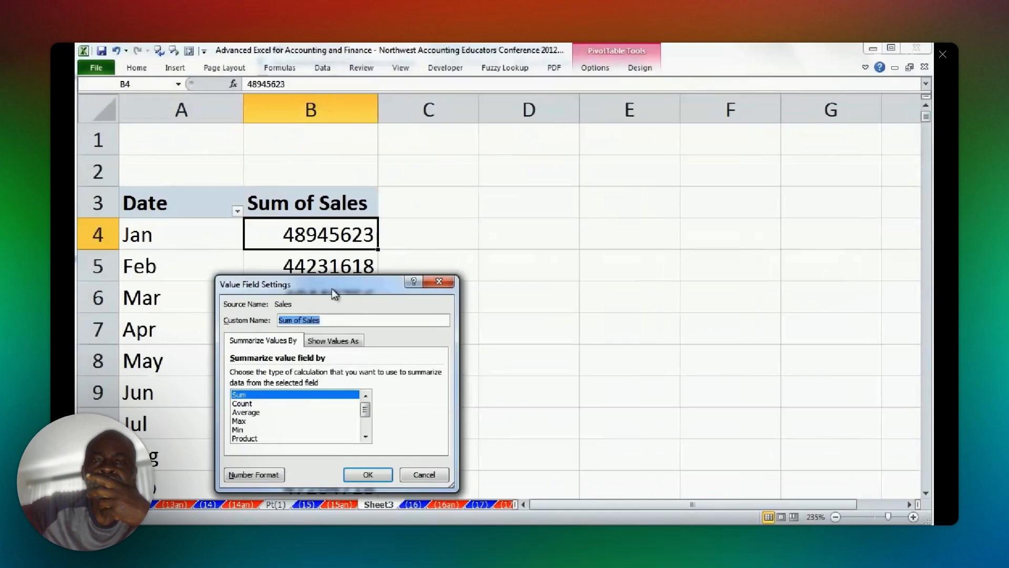
pyautogui.moveTo(332, 288); pyautogui.dragTo(407, 265)
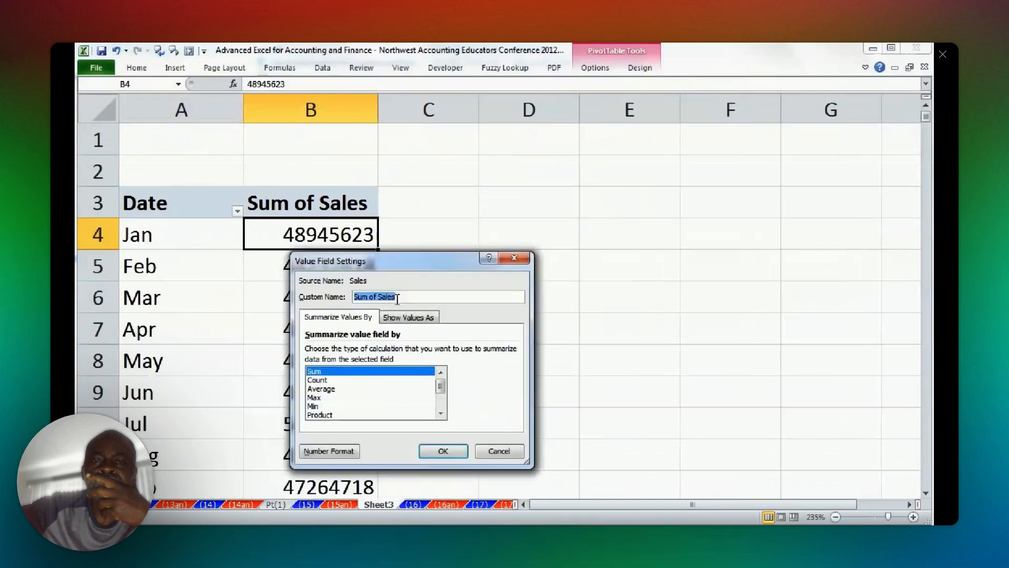
pyautogui.write('Running Total')
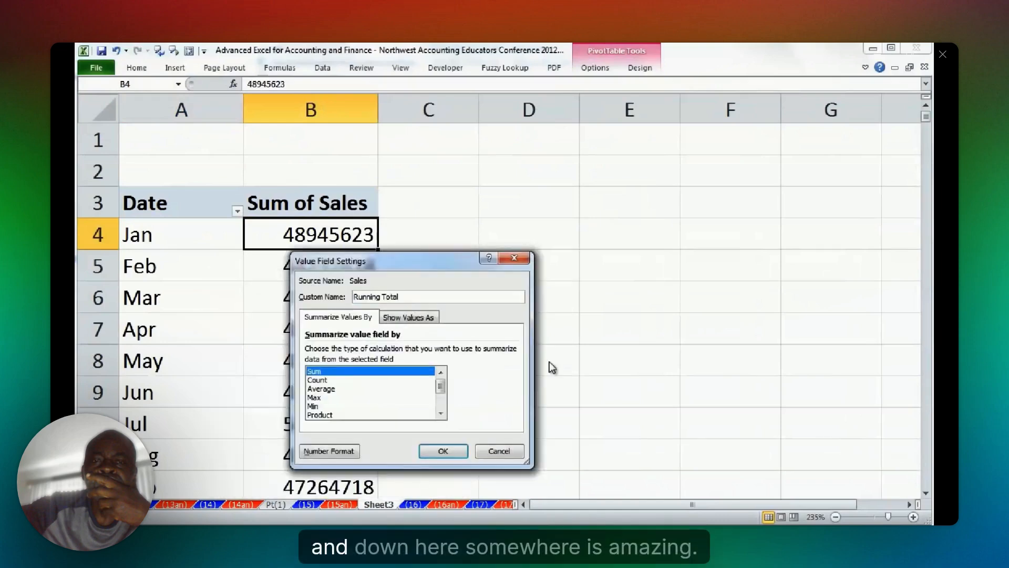
# Show the Running Total values as Running Total In with Date as the base field.
pyautogui.click(409, 317)
pyautogui.click(348, 352)
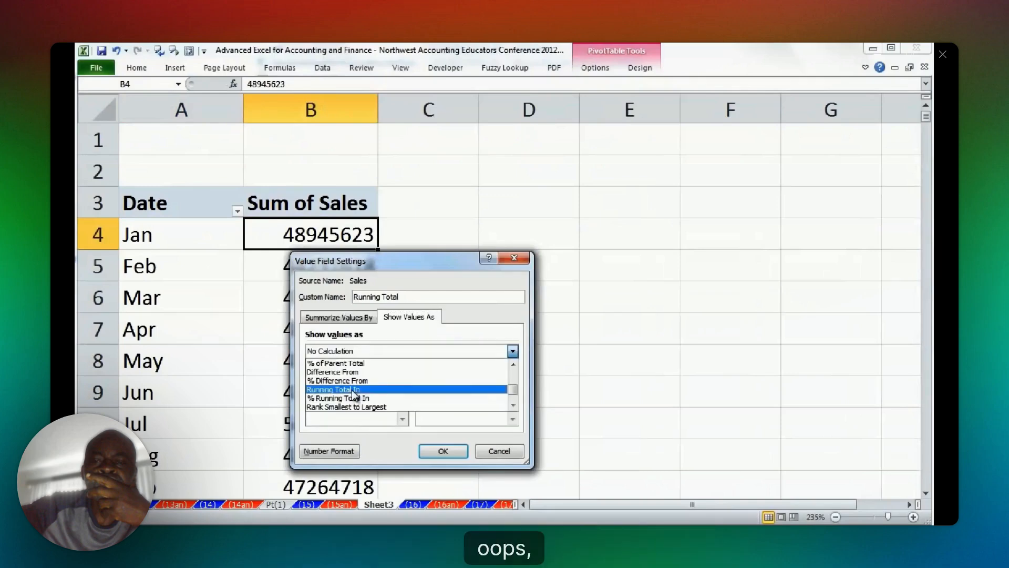
pyautogui.click(353, 390)
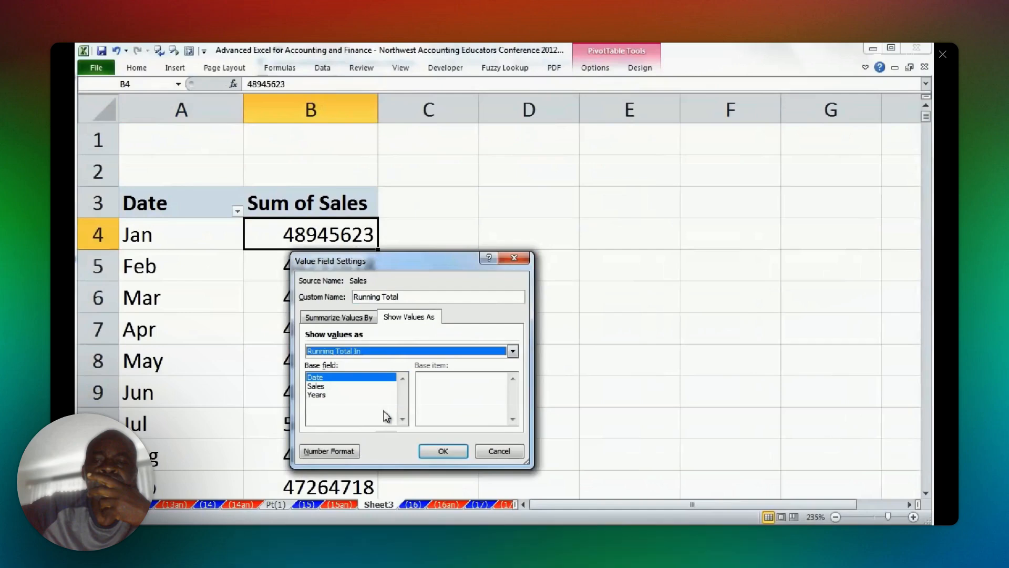
pyautogui.click(443, 451)
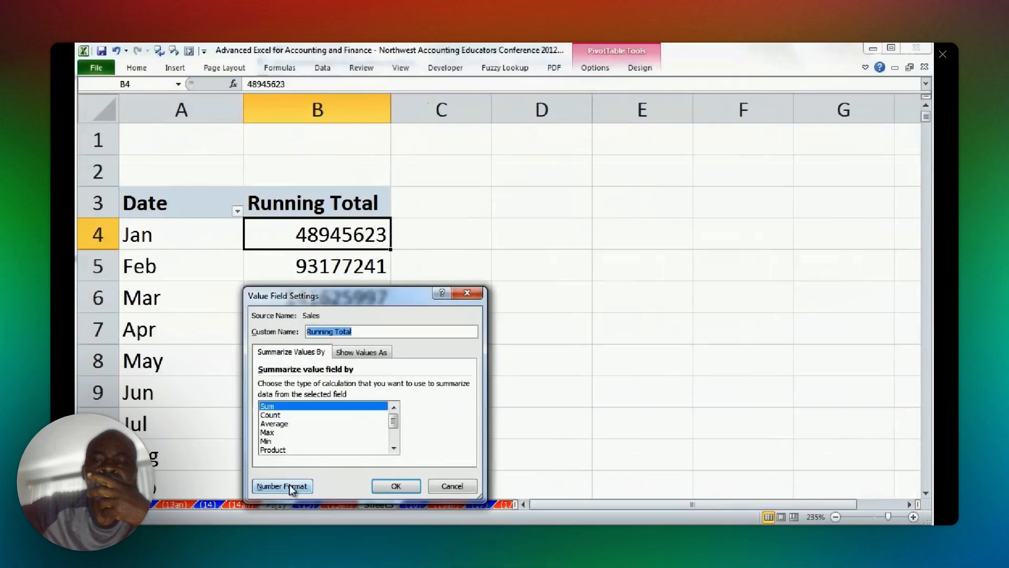
# Format the Running Total value field as Currency with no decimals.
pyautogui.click(284, 486)
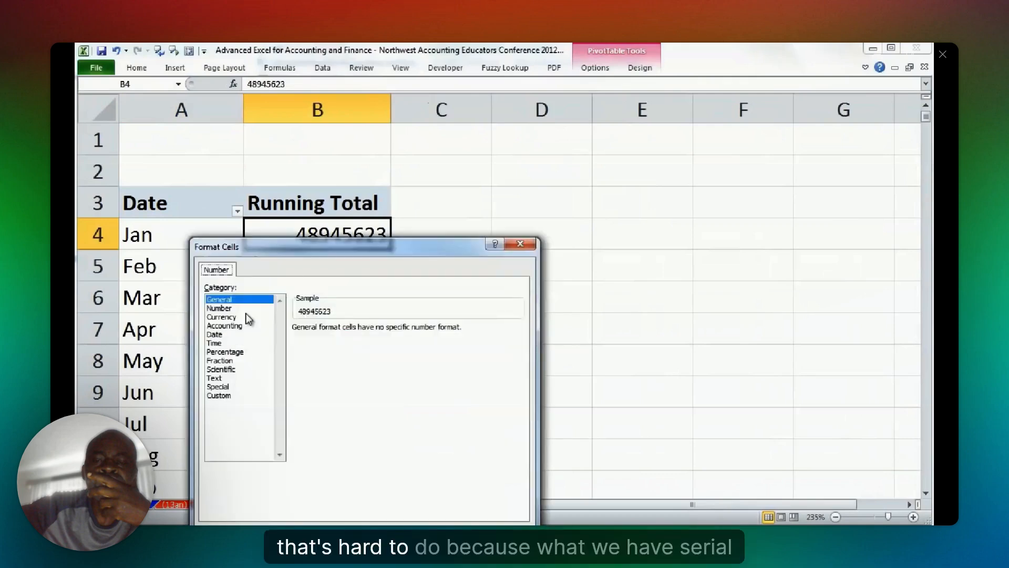
pyautogui.click(247, 317)
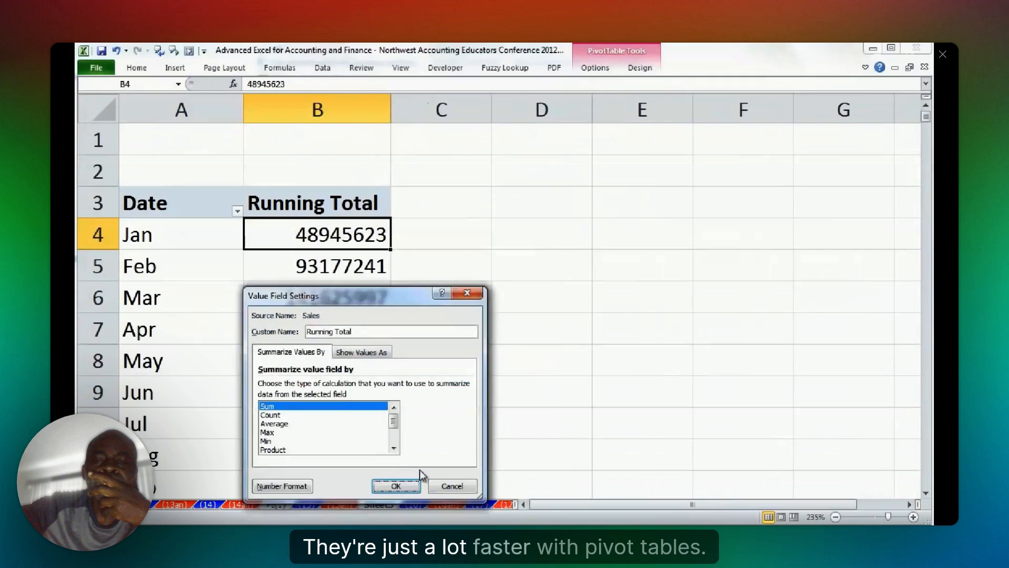
pyautogui.click(396, 486)
pyautogui.click(536, 271)
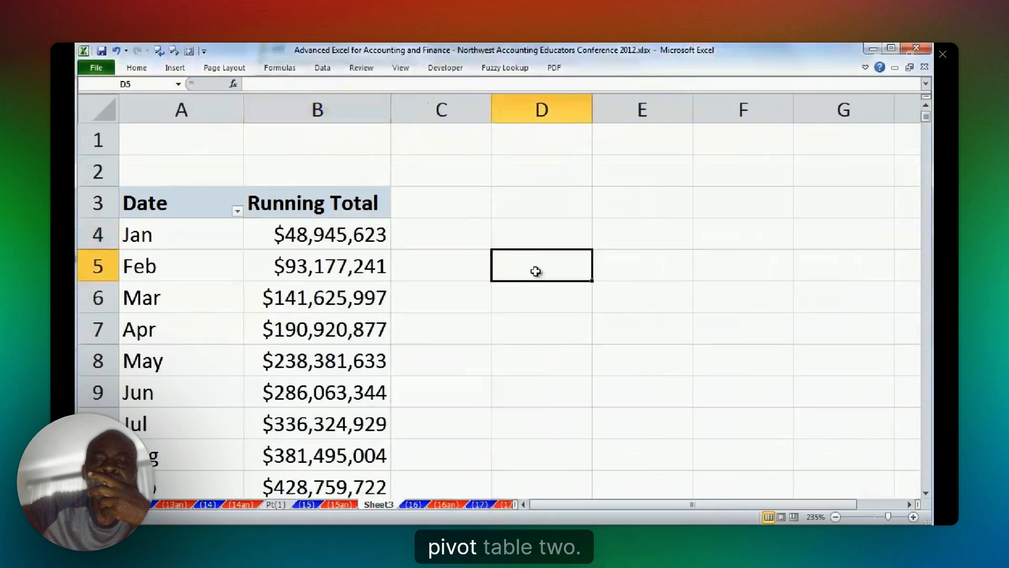
# Rename the running total PivotTable's sheet PT(2) and open sheet (17).
pyautogui.scroll(-5, 535, 271)
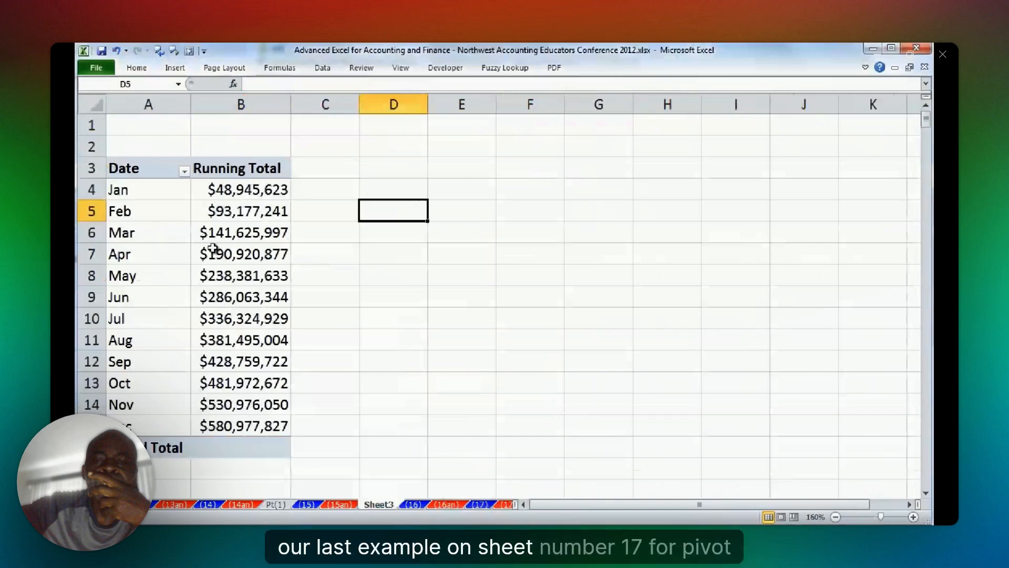
pyautogui.hotkey('alt', 'o')
pyautogui.write('hrPT(2)')
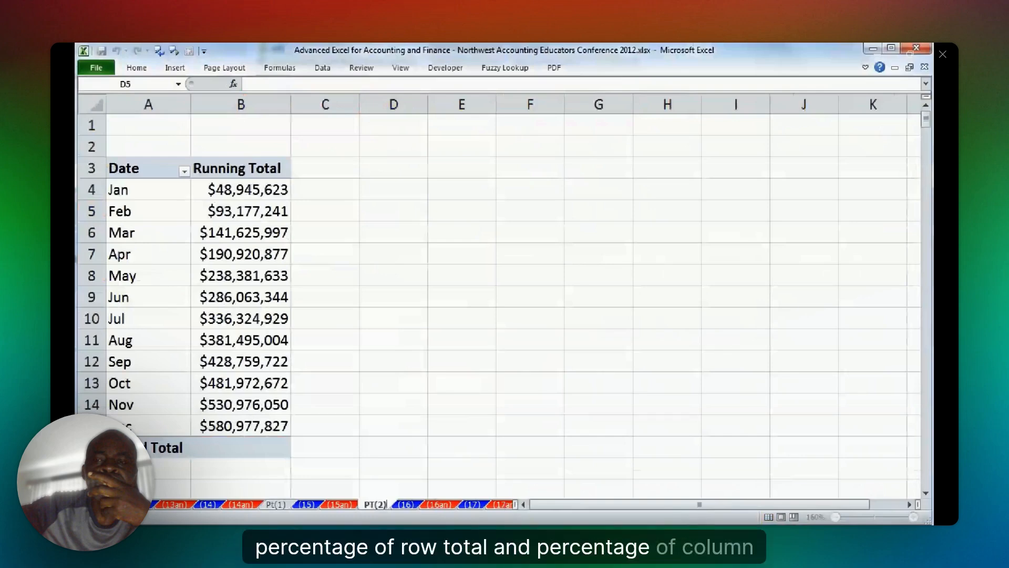
pyautogui.click(473, 504)
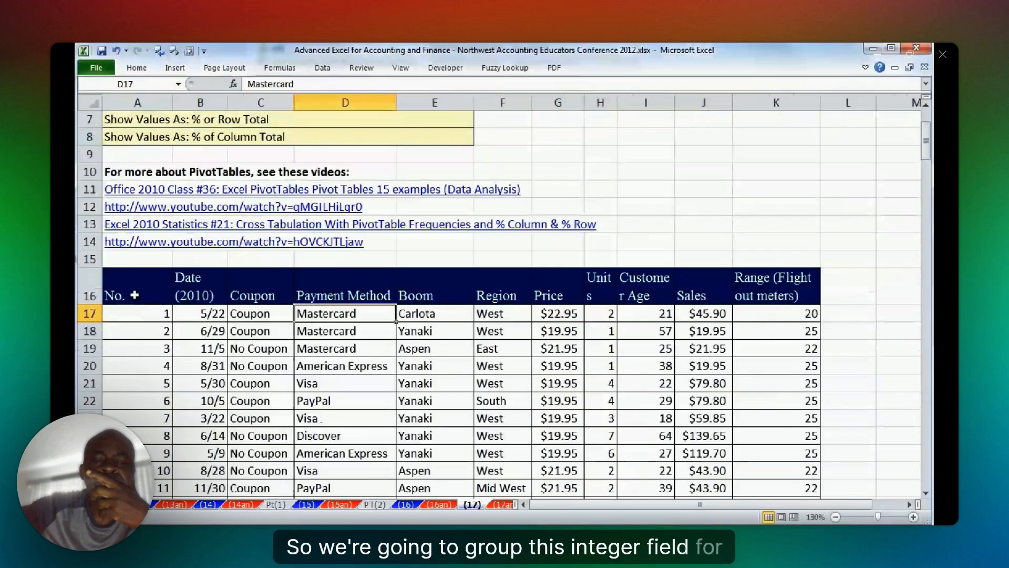
# Create a PivotTable on a new sheet from the sheet (17) data with Customer Age as row labels.
pyautogui.moveTo(646, 286); pyautogui.dragTo(662, 363)
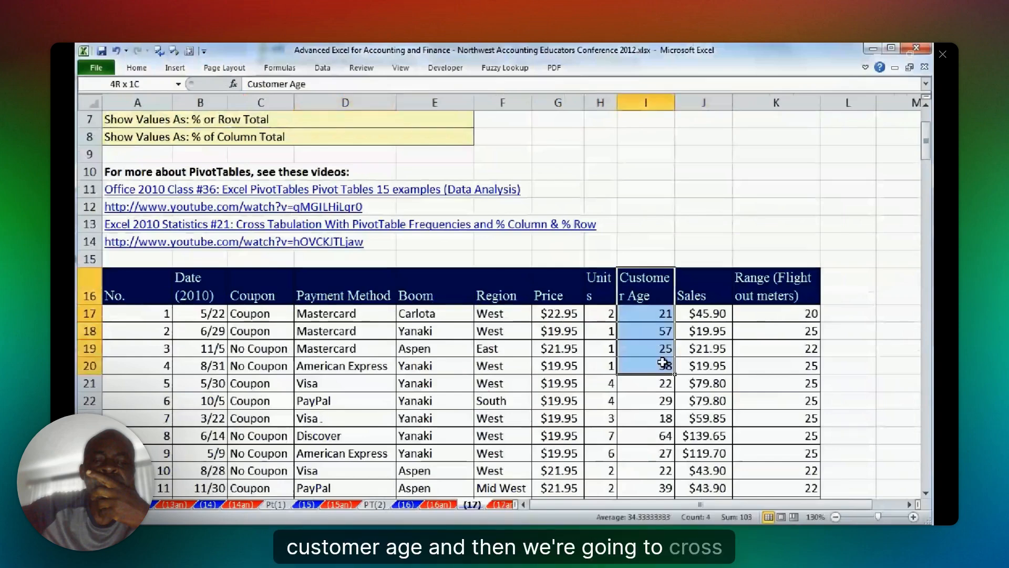
pyautogui.click(652, 368)
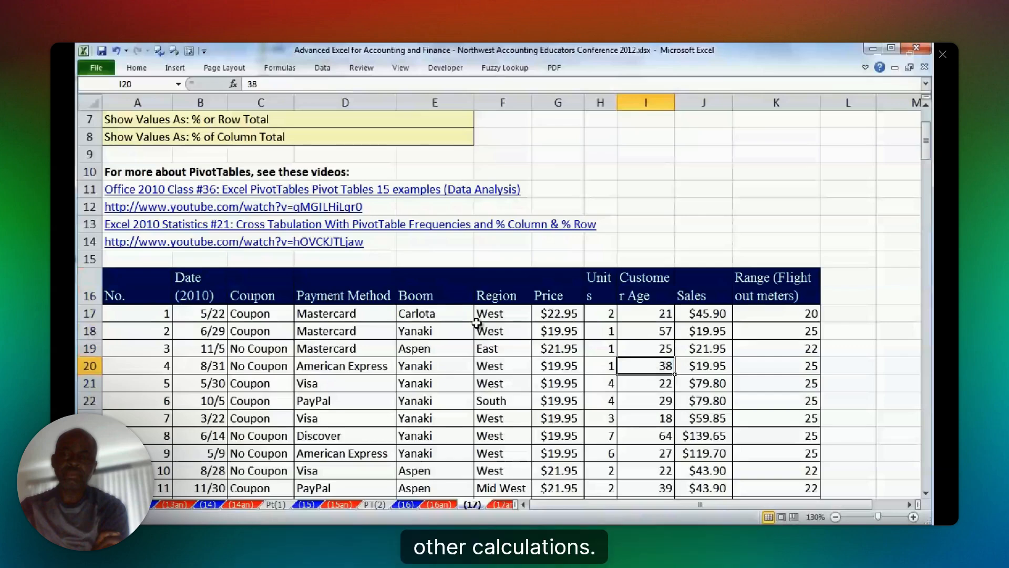
pyautogui.click(352, 331)
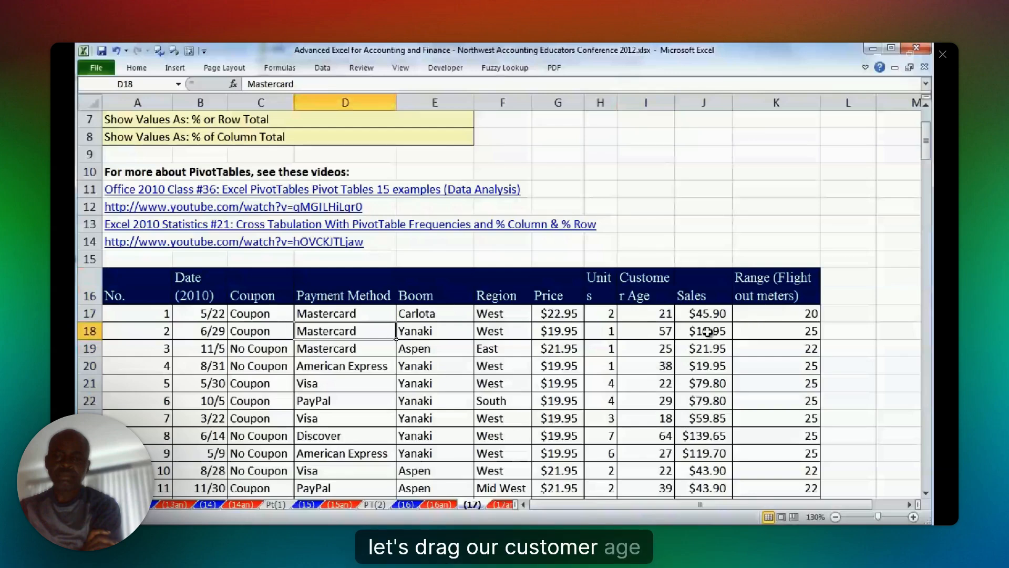
pyautogui.click(425, 335)
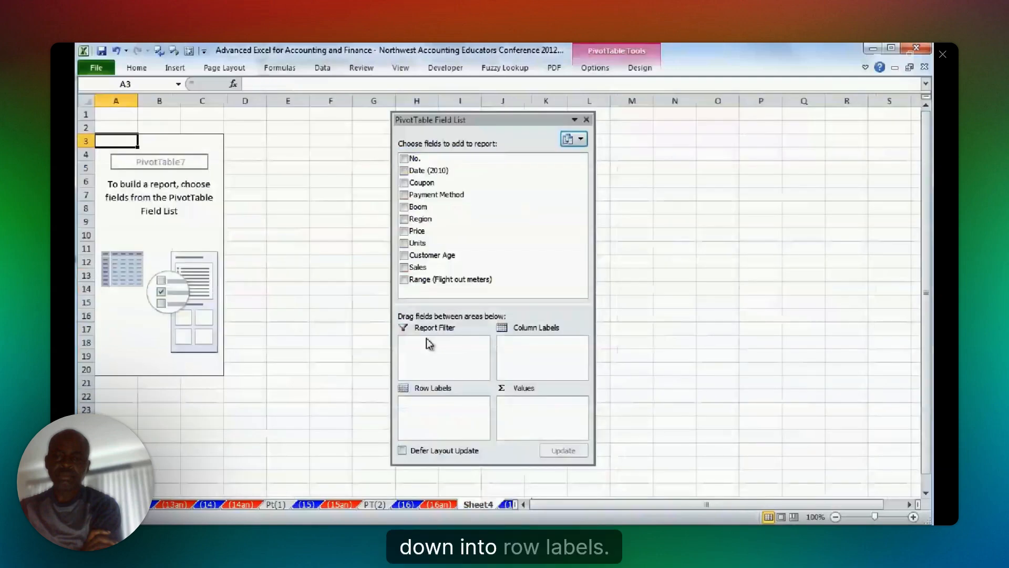
pyautogui.click(426, 257)
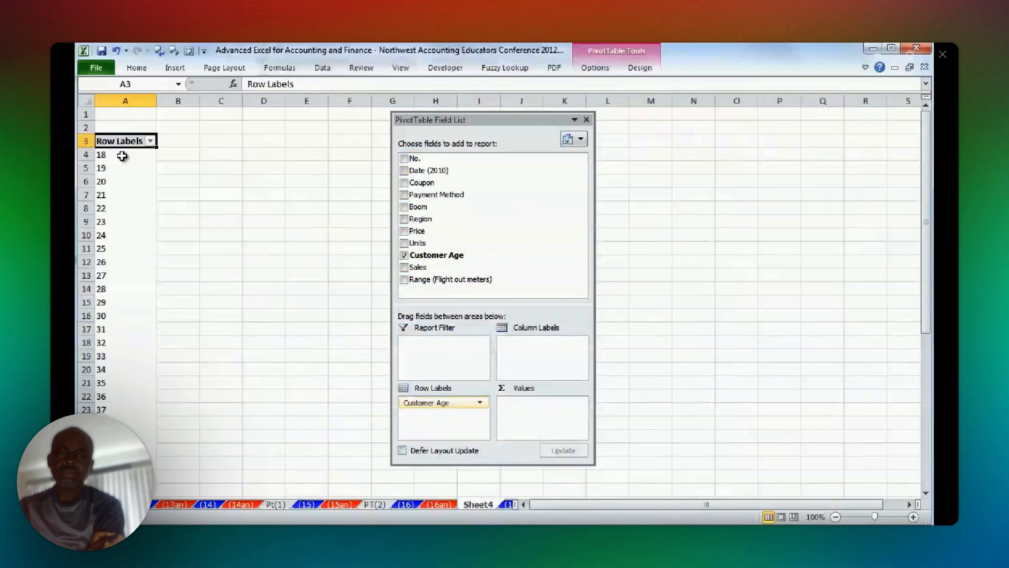
# Group Customer Age starting at 15, ending at 65, by 10, and add Sales to the PivotTable's values.
pyautogui.rightClick(121, 155)
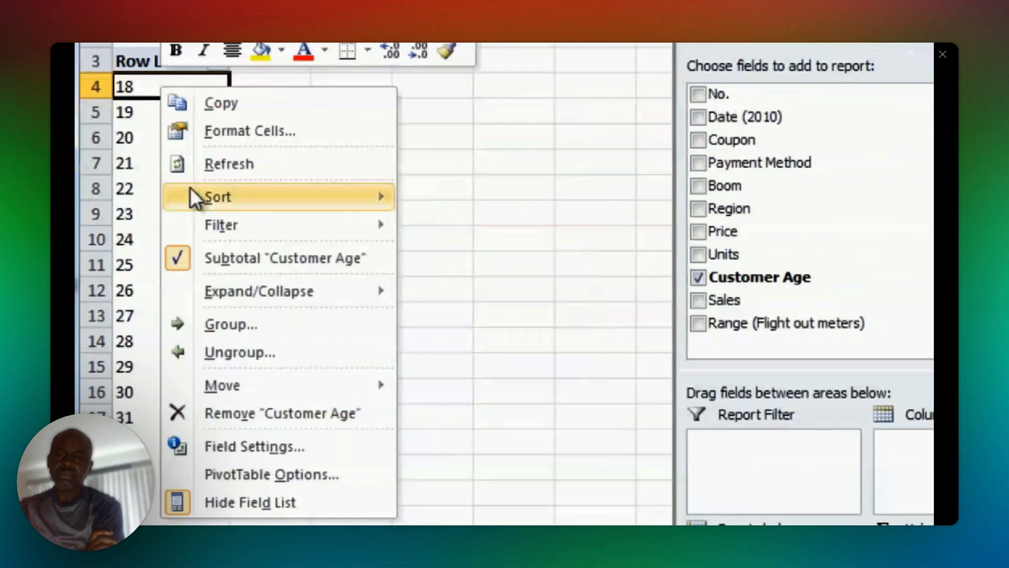
pyautogui.click(221, 323)
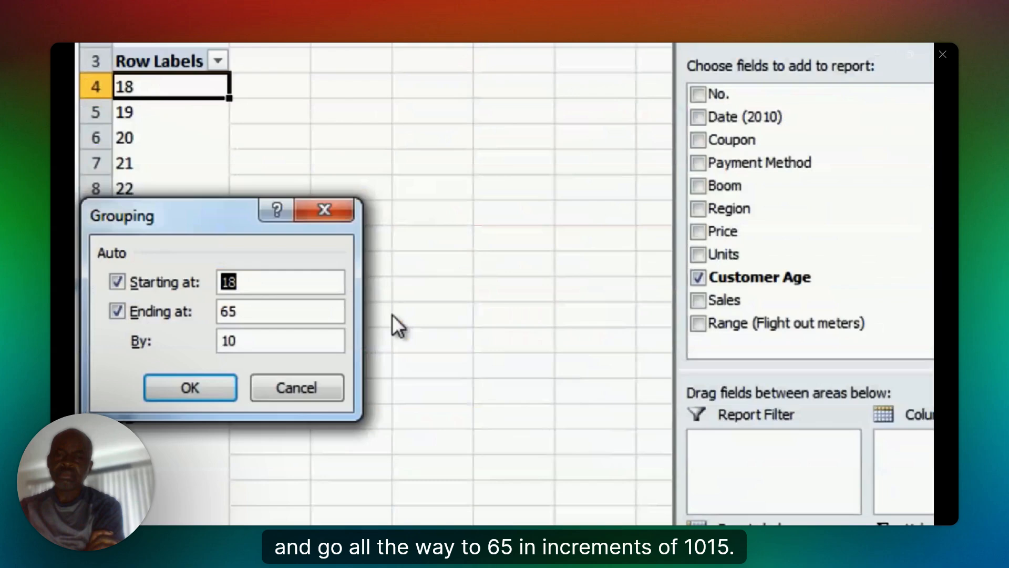
pyautogui.write('15')
pyautogui.click(293, 343)
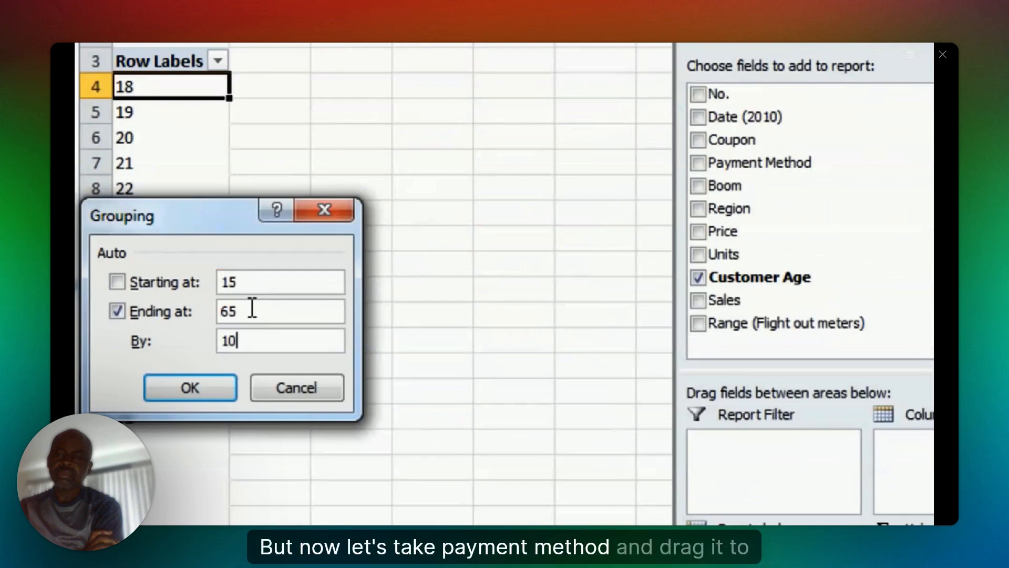
pyautogui.click(198, 376)
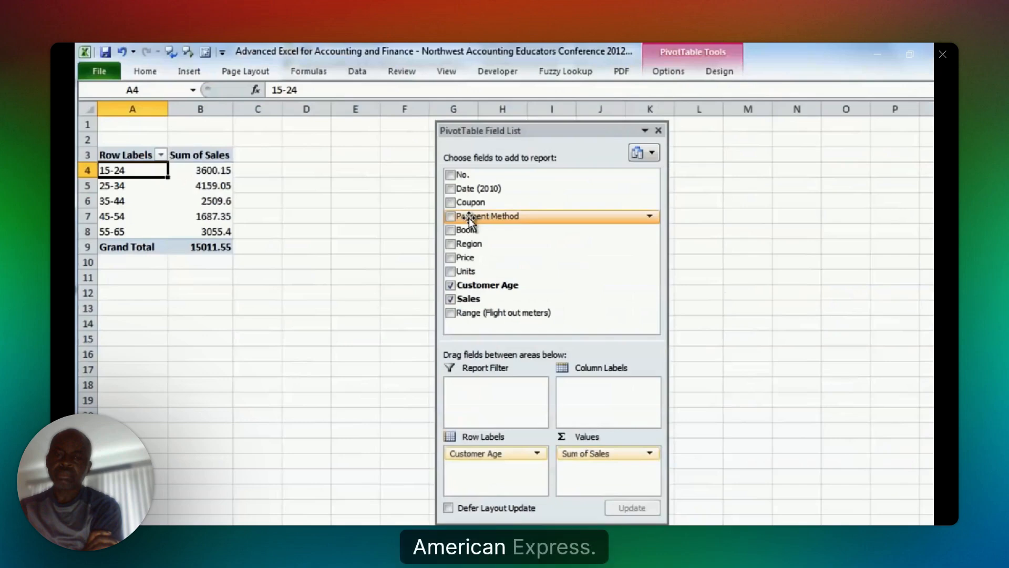
# Arrange Payment Method in rows and Customer Age in columns, and show the PivotTable in tabular form.
pyautogui.moveTo(469, 220); pyautogui.dragTo(608, 392)
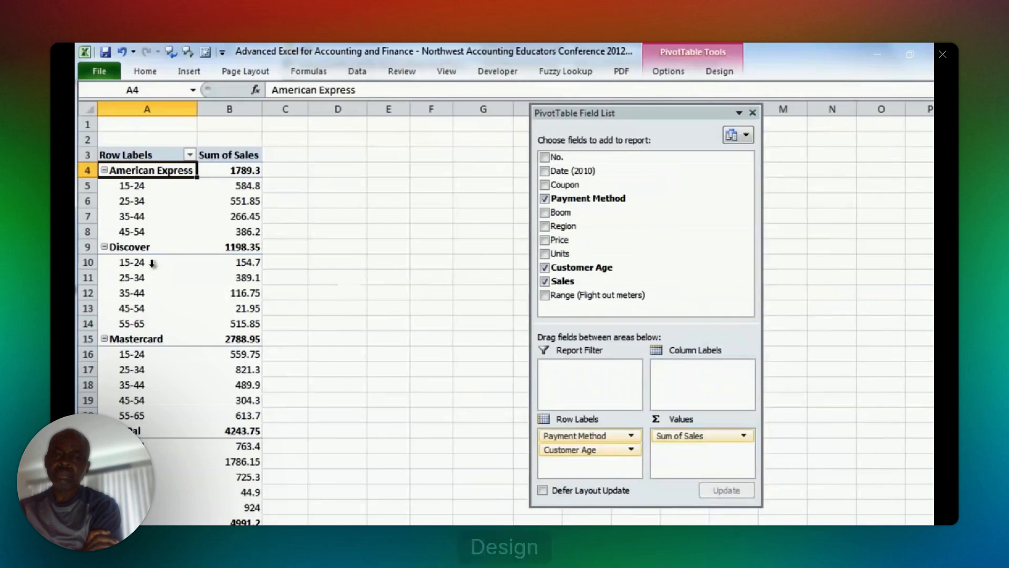
pyautogui.moveTo(152, 263); pyautogui.dragTo(269, 158)
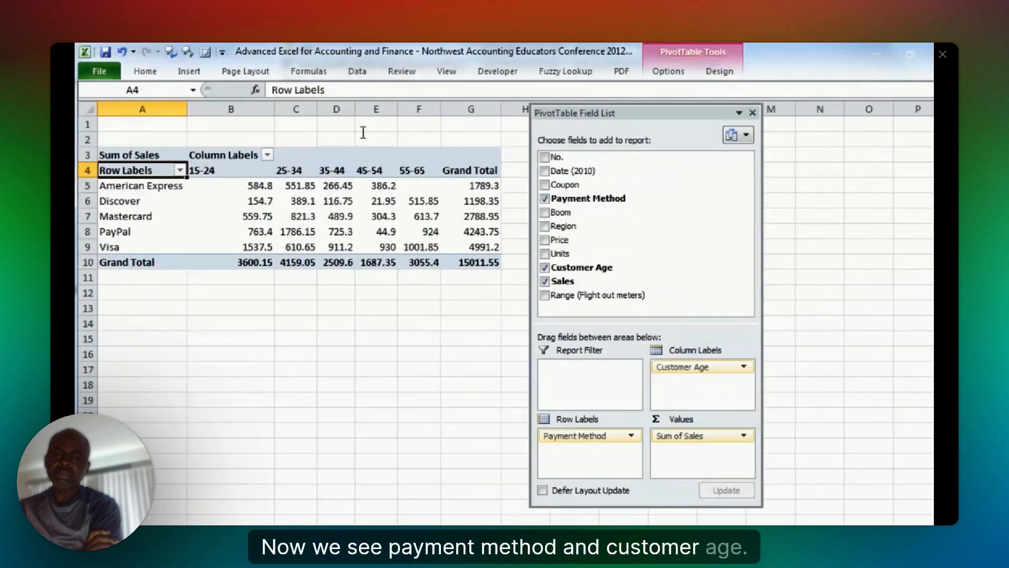
pyautogui.click(733, 79)
pyautogui.click(181, 125)
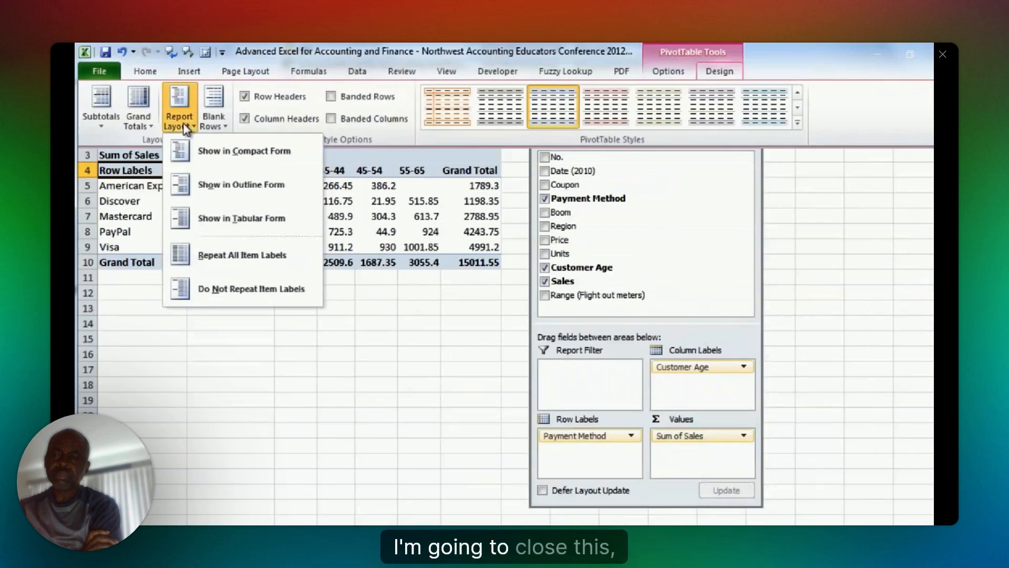
pyautogui.click(199, 213)
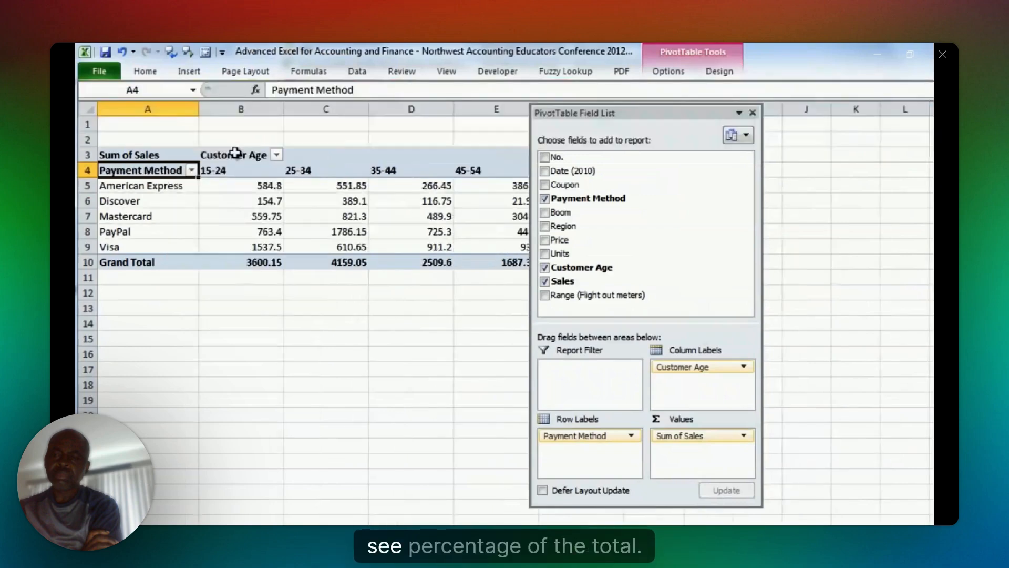
pyautogui.moveTo(631, 113); pyautogui.dragTo(817, 108)
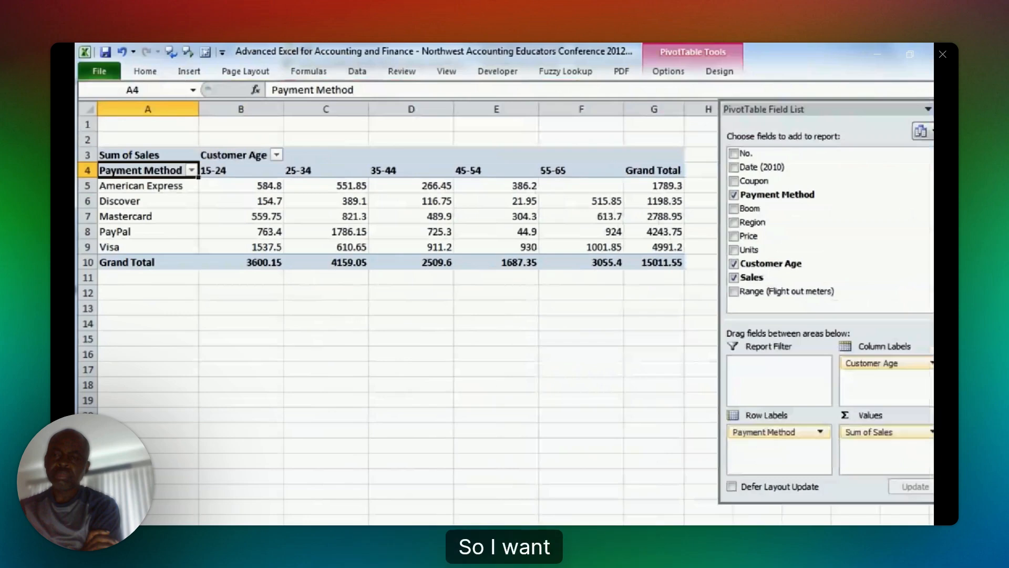
pyautogui.click(935, 109)
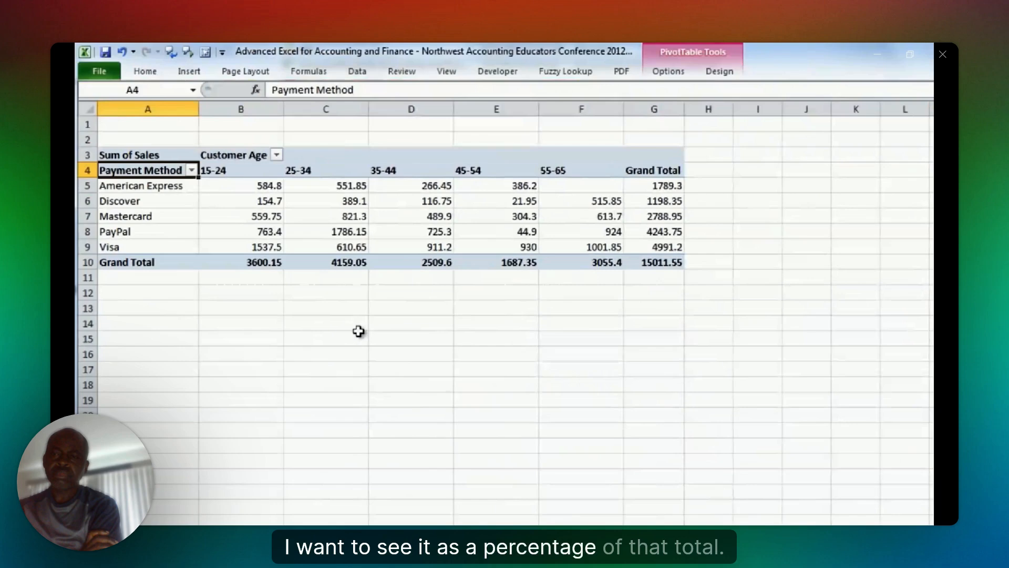
# Copy the Payment Method by Customer Age PivotTable to row 14 below the original and hide the field list.
pyautogui.click(251, 203)
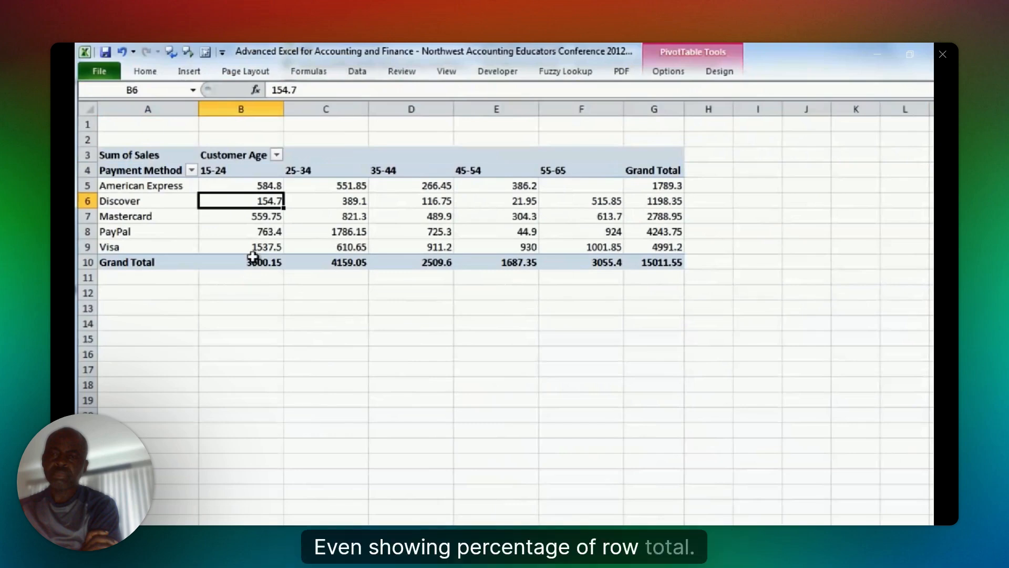
pyautogui.moveTo(247, 185); pyautogui.dragTo(248, 274)
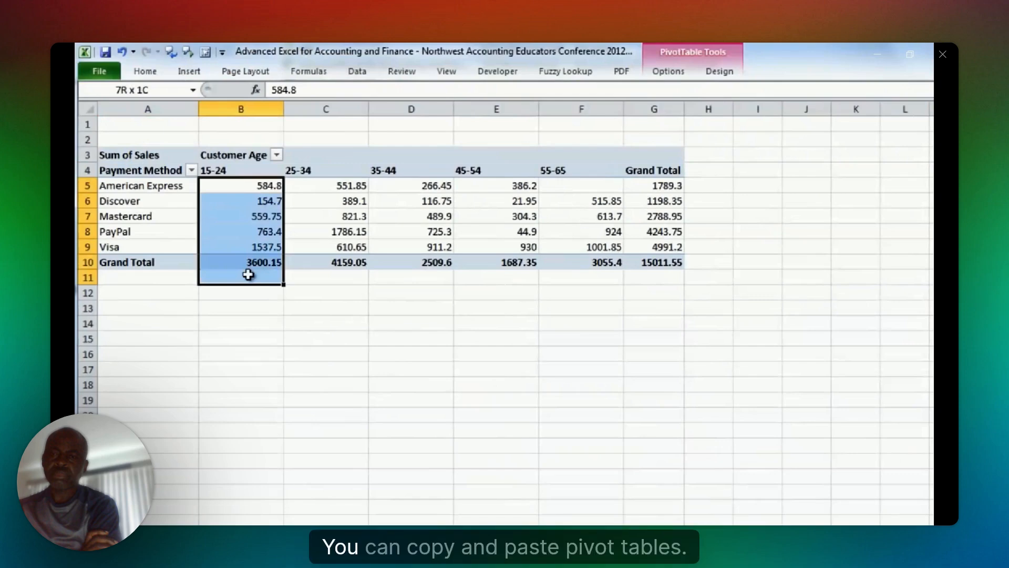
pyautogui.moveTo(895, 319)
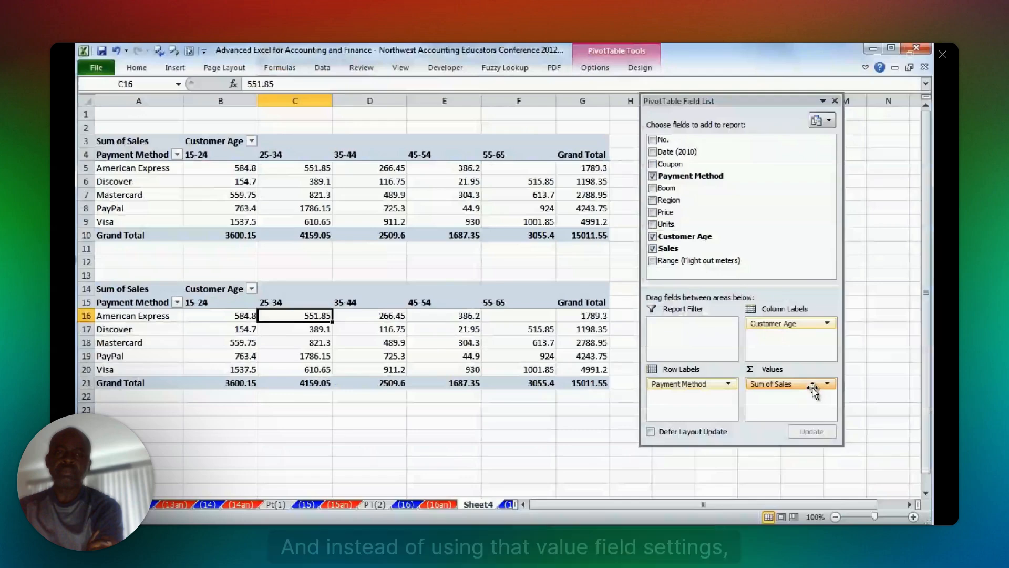
pyautogui.click(839, 102)
# Show the sales values of the copied PivotTable at row 14 as % of Column Total.
pyautogui.rightClick(298, 316)
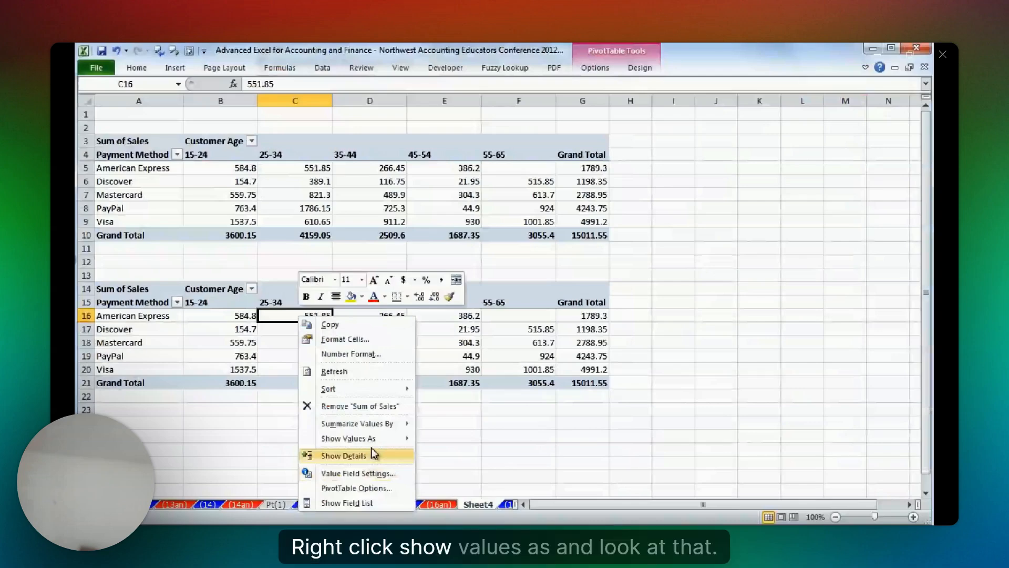
pyautogui.moveTo(375, 447)
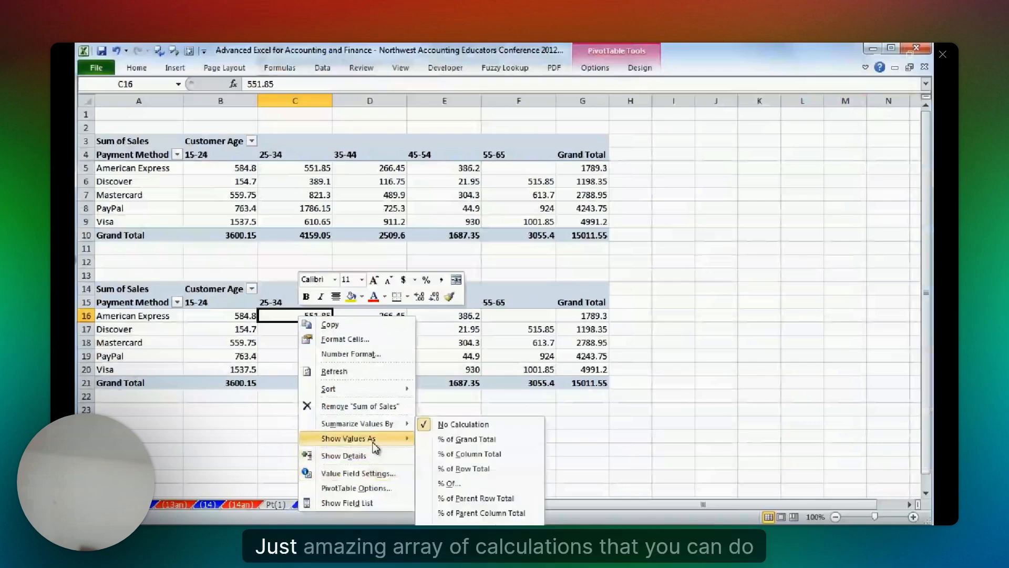
pyautogui.click(926, 494)
pyautogui.click(926, 494)
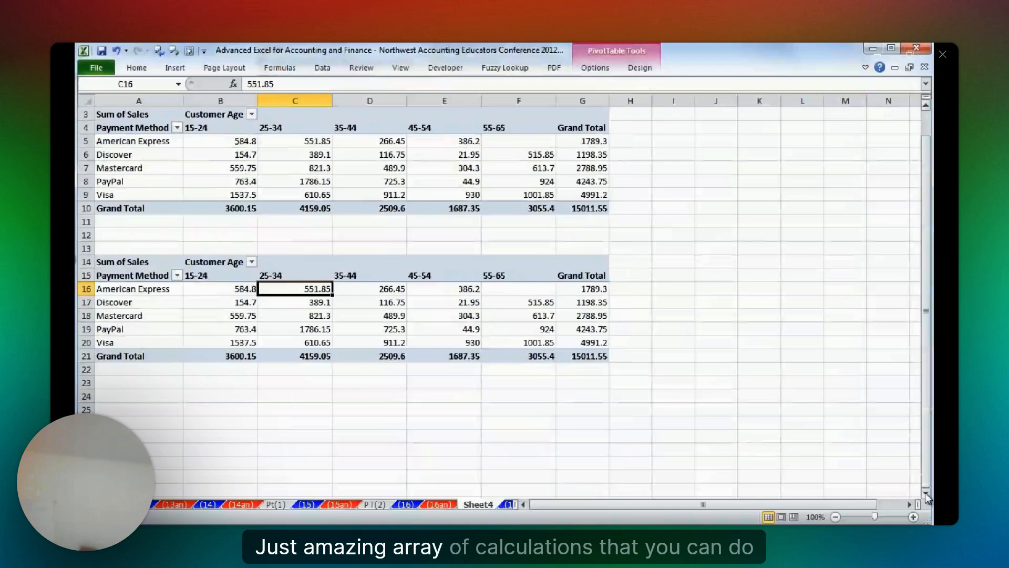
pyautogui.click(926, 494)
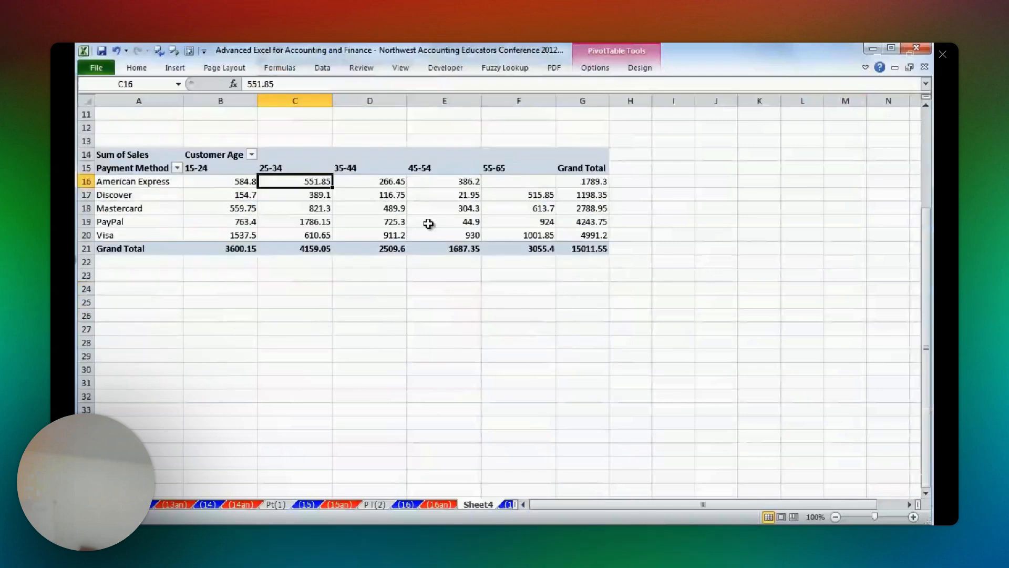
pyautogui.rightClick(295, 184)
pyautogui.moveTo(362, 306)
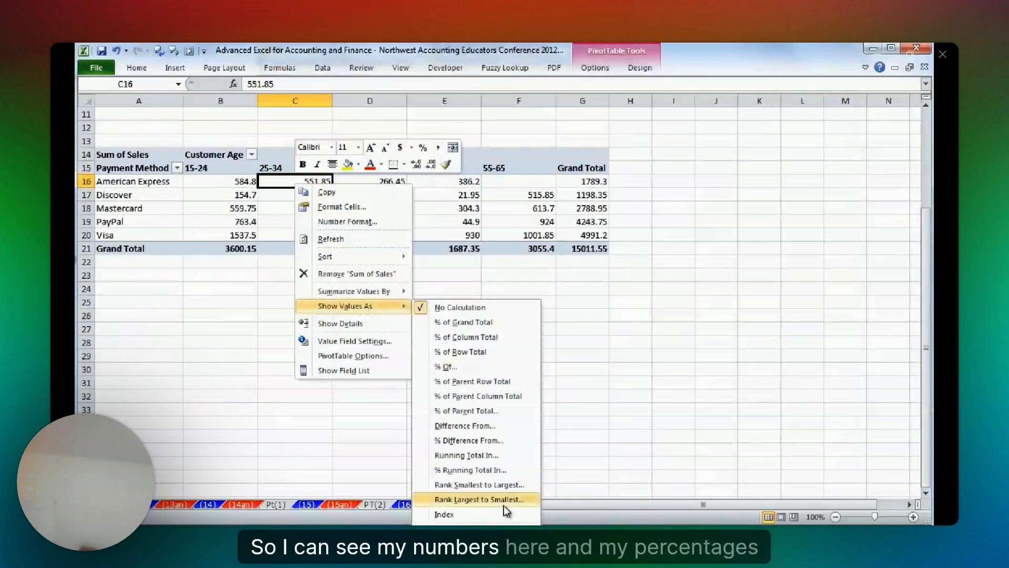
pyautogui.click(436, 336)
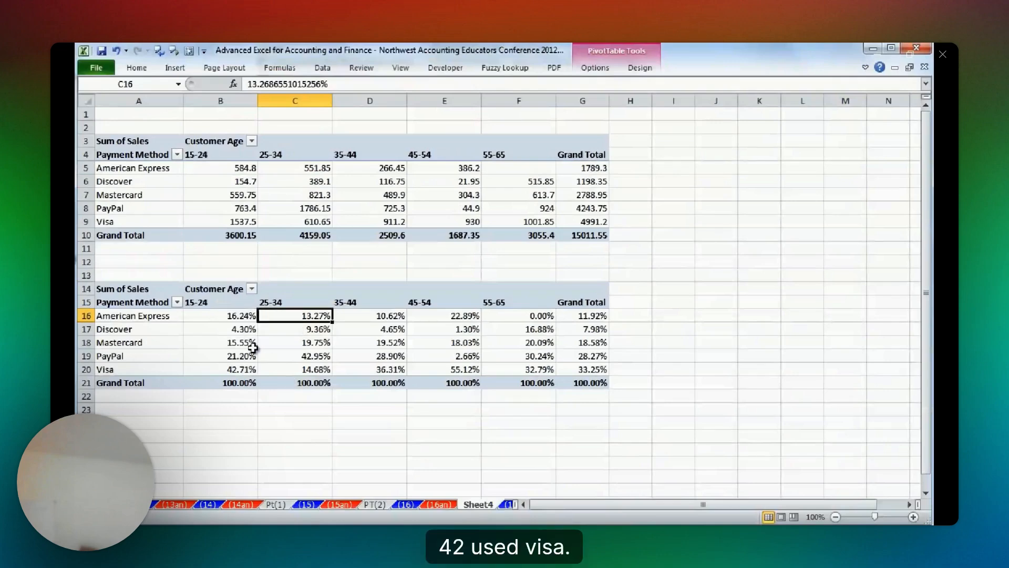
pyautogui.press('Left')
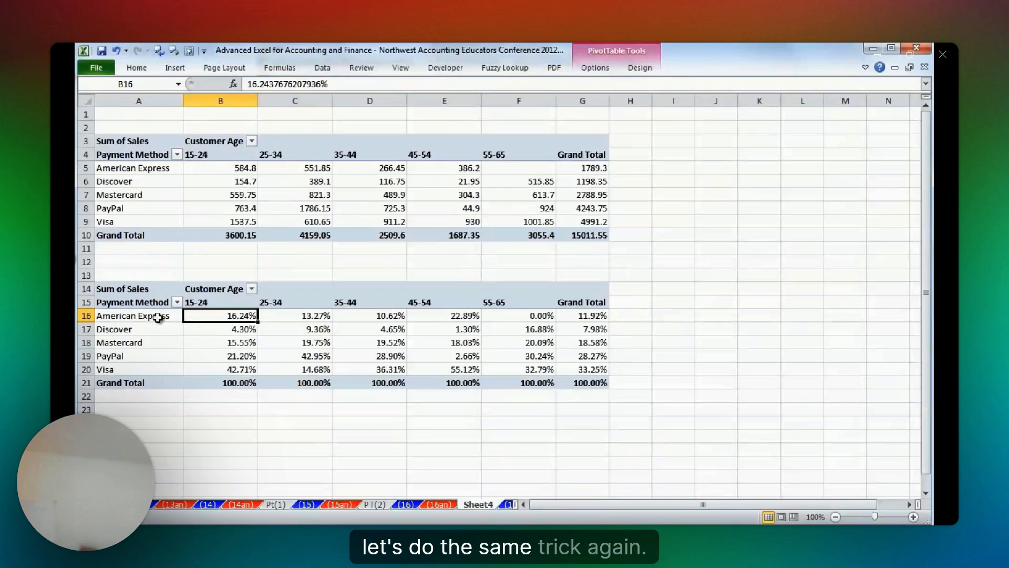
pyautogui.click(224, 368)
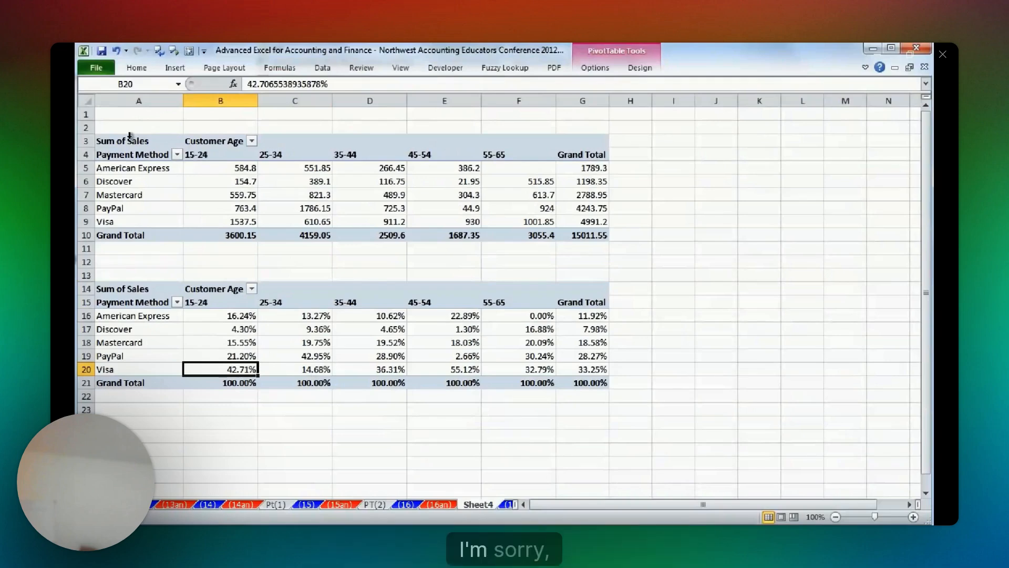
# Copy the column percentage PivotTable below itself and show the copy's values as % of Row Total.
pyautogui.moveTo(131, 275); pyautogui.dragTo(612, 397)
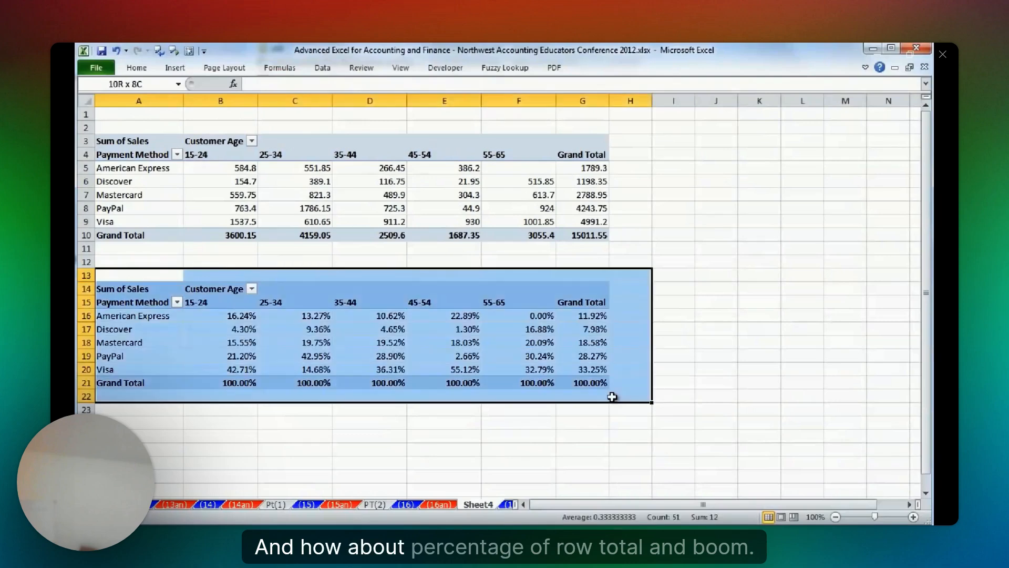
pyautogui.rightClick(249, 343)
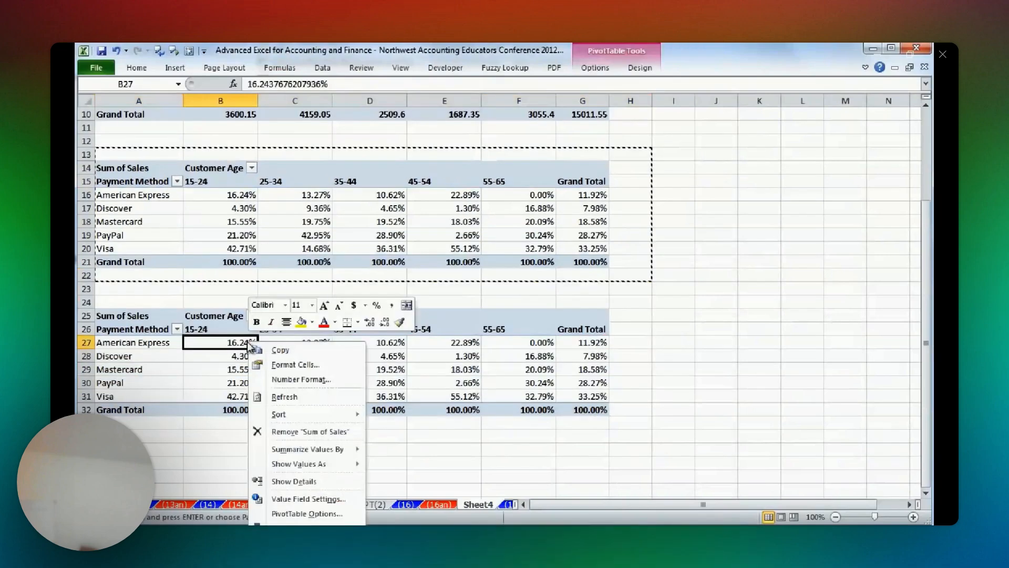
pyautogui.moveTo(325, 452)
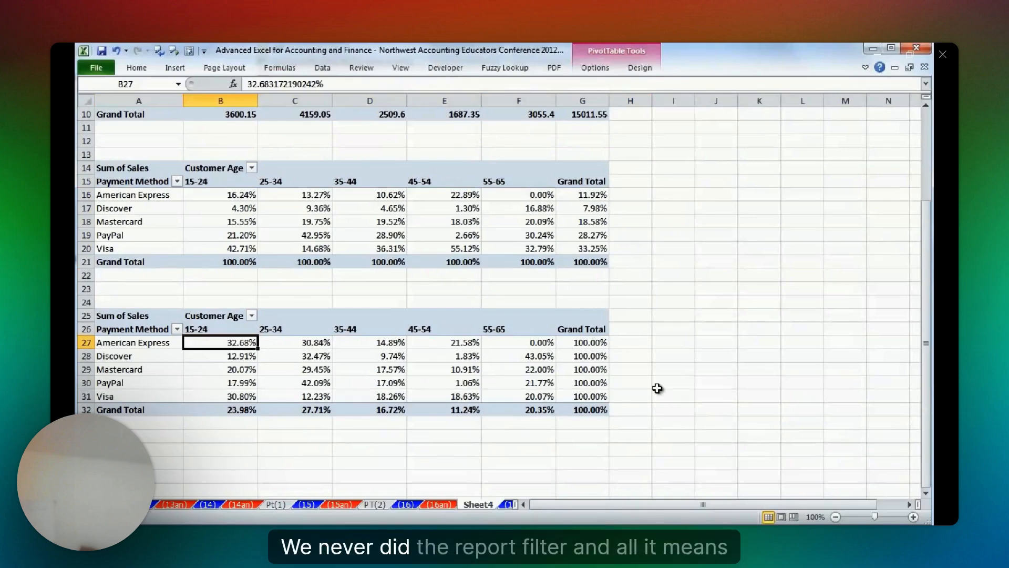
# Copy the original sales amount PivotTable with its surrounding blank cells to A35, below the row percentage PivotTable.
pyautogui.scroll(3, 115, 126)
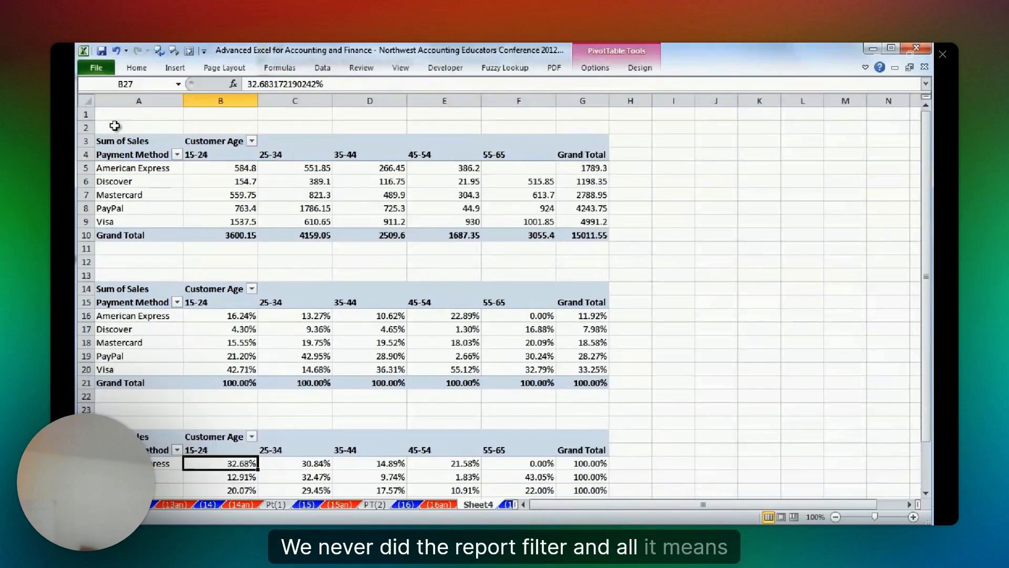
pyautogui.moveTo(115, 126); pyautogui.dragTo(623, 244)
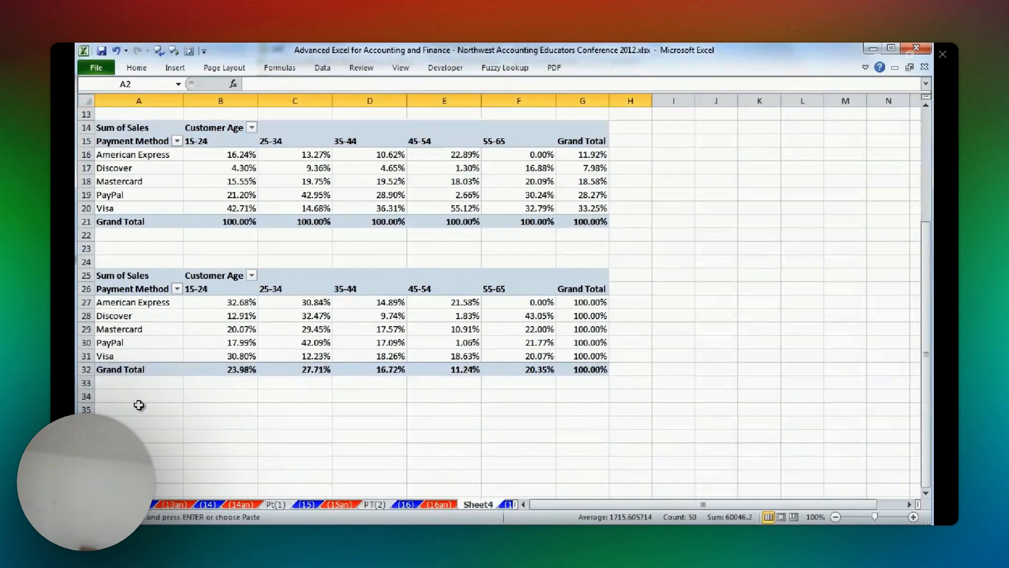
pyautogui.click(139, 405)
pyautogui.hotkey('ctrl', 'v')
pyautogui.scroll(-3, 426, 358)
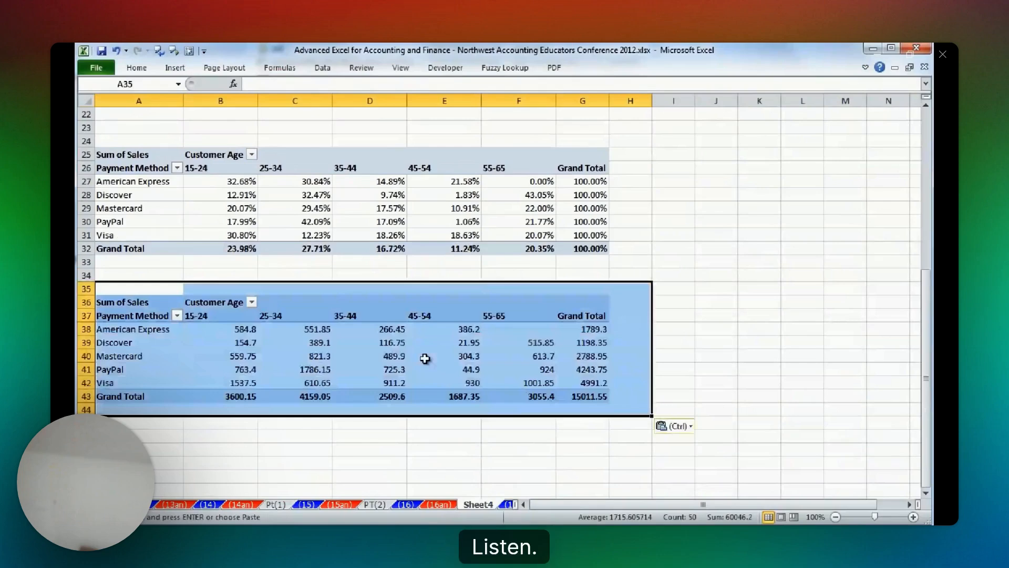
# Show the field list for the PivotTable at row 36 and add Region to it as a report filter.
pyautogui.click(394, 357)
pyautogui.scroll(-1, 464, 267)
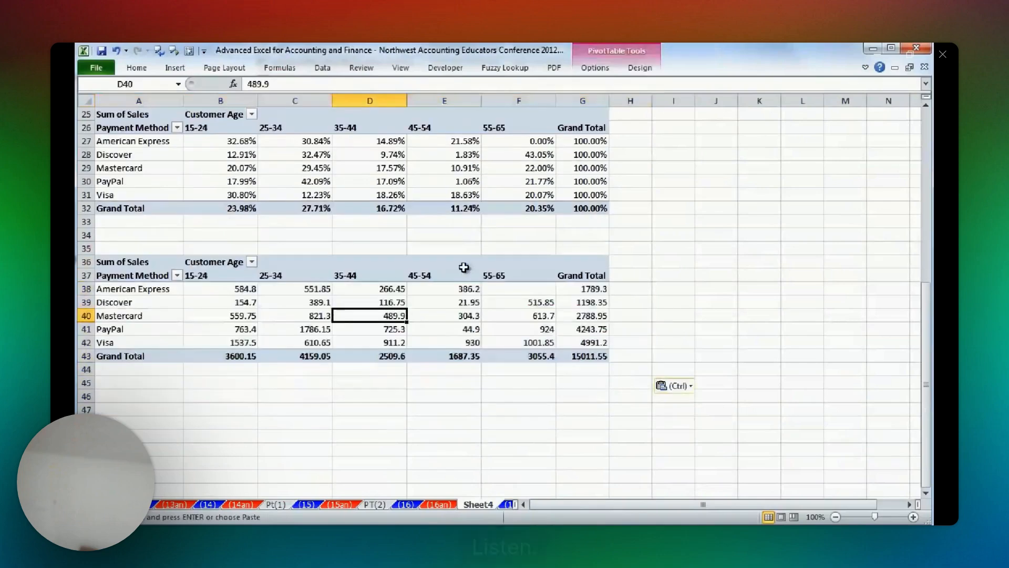
pyautogui.rightClick(377, 291)
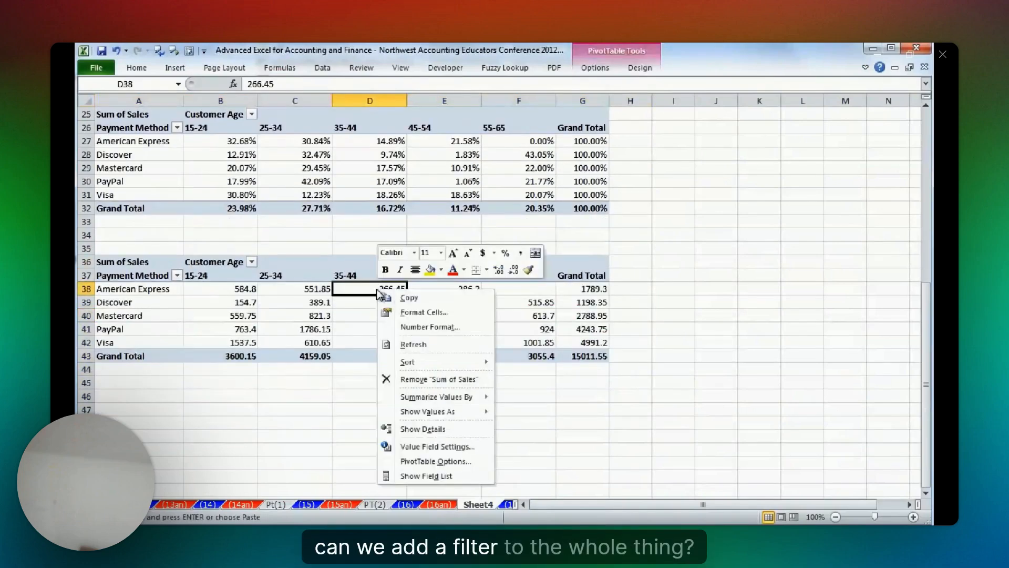
pyautogui.click(426, 476)
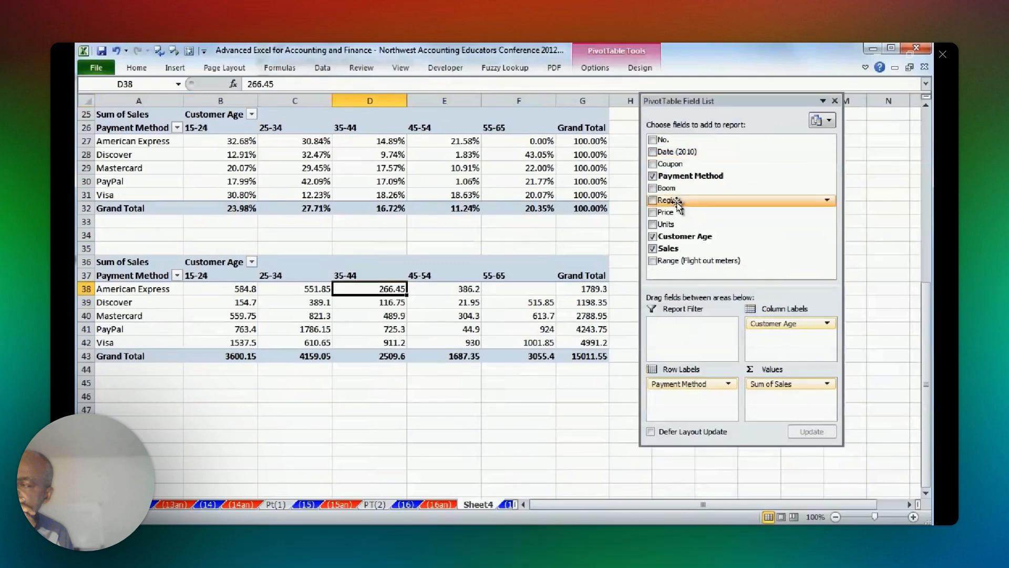
pyautogui.moveTo(677, 203); pyautogui.dragTo(148, 246)
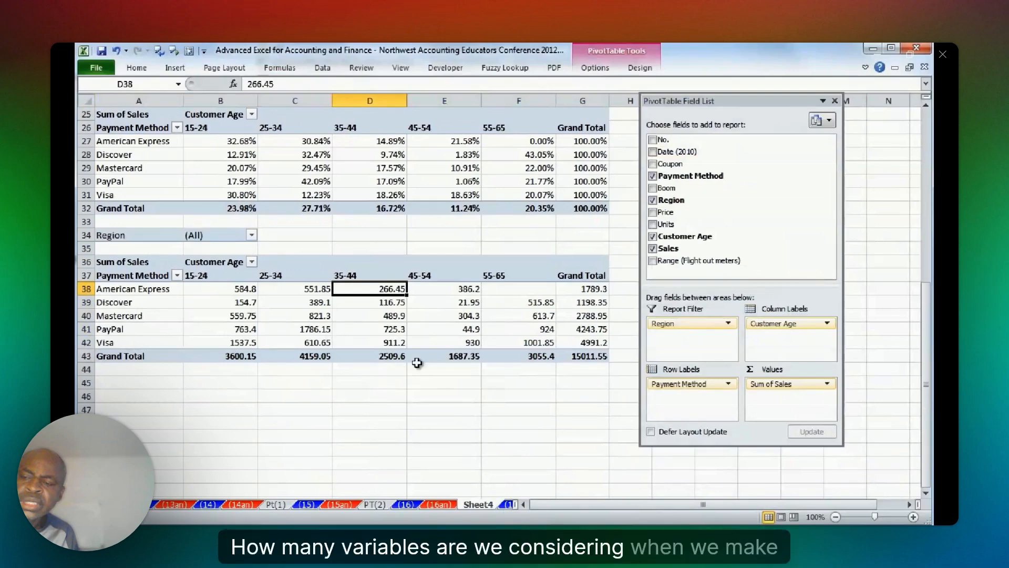
# Examine how the Discover sales for age 25-34 in the original PivotTable combine a payment method and an age criterion.
pyautogui.moveTo(384, 343)
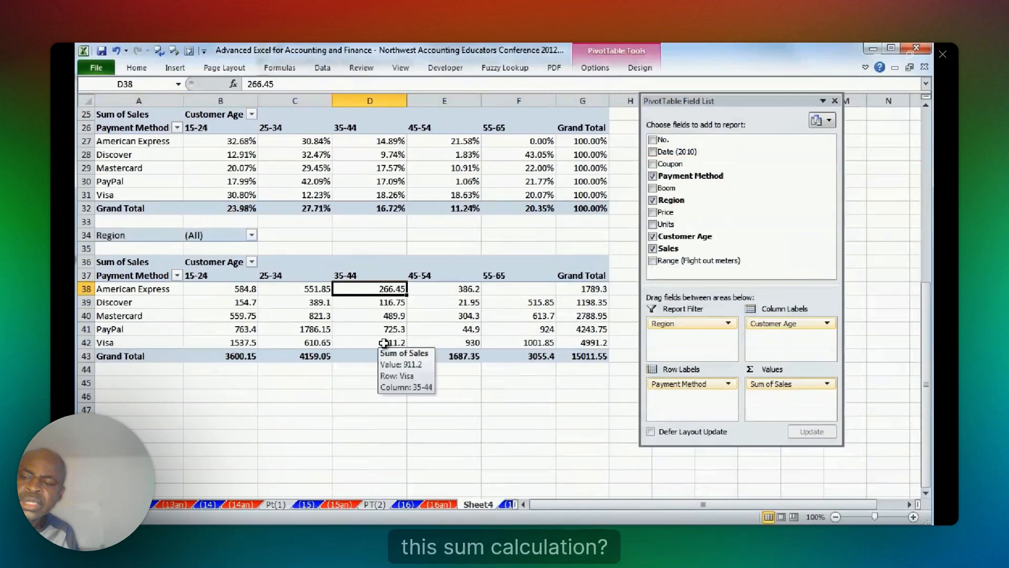
pyautogui.scroll(4, 384, 342)
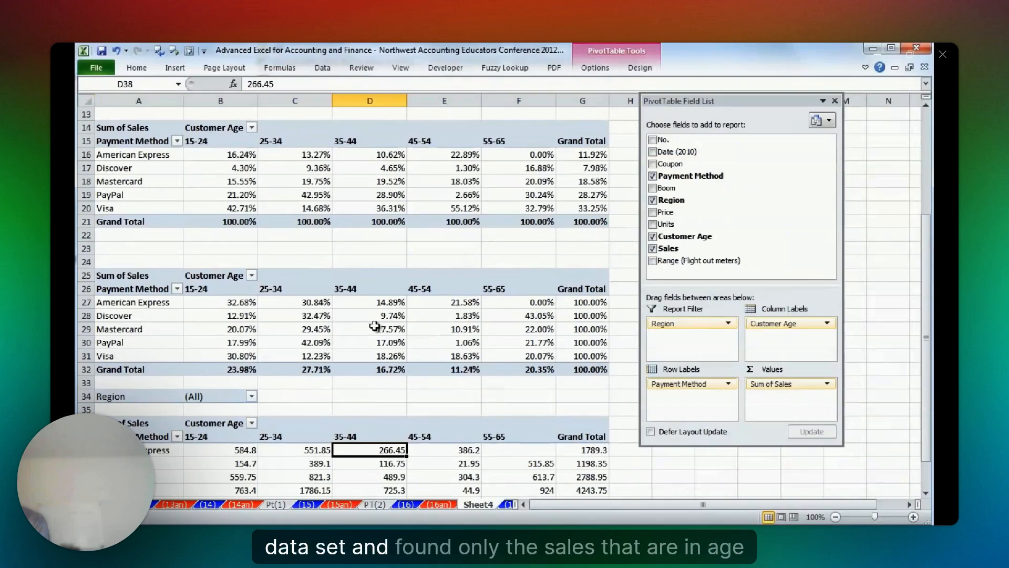
pyautogui.scroll(4, 374, 326)
pyautogui.click(318, 181)
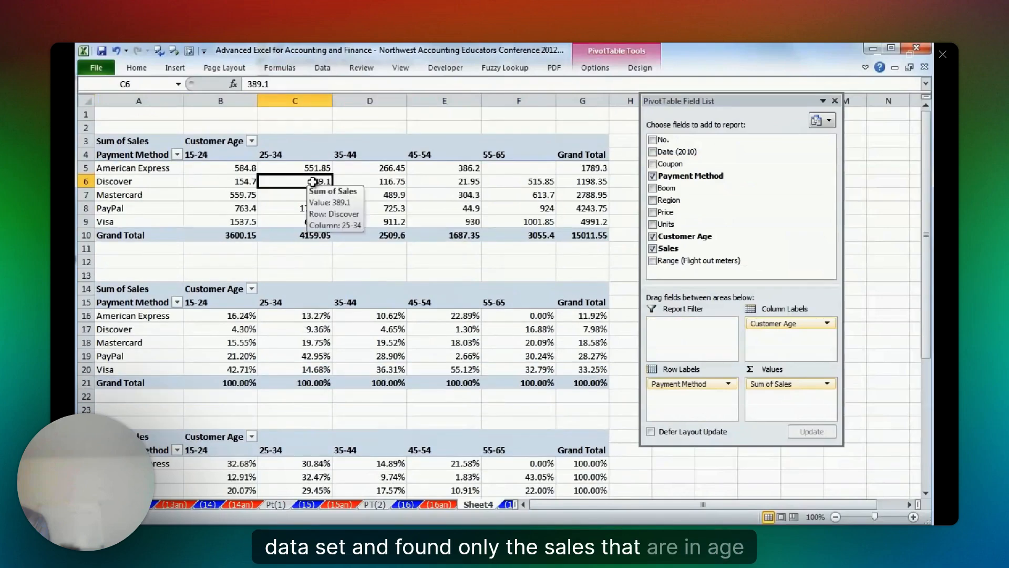
pyautogui.click(308, 154)
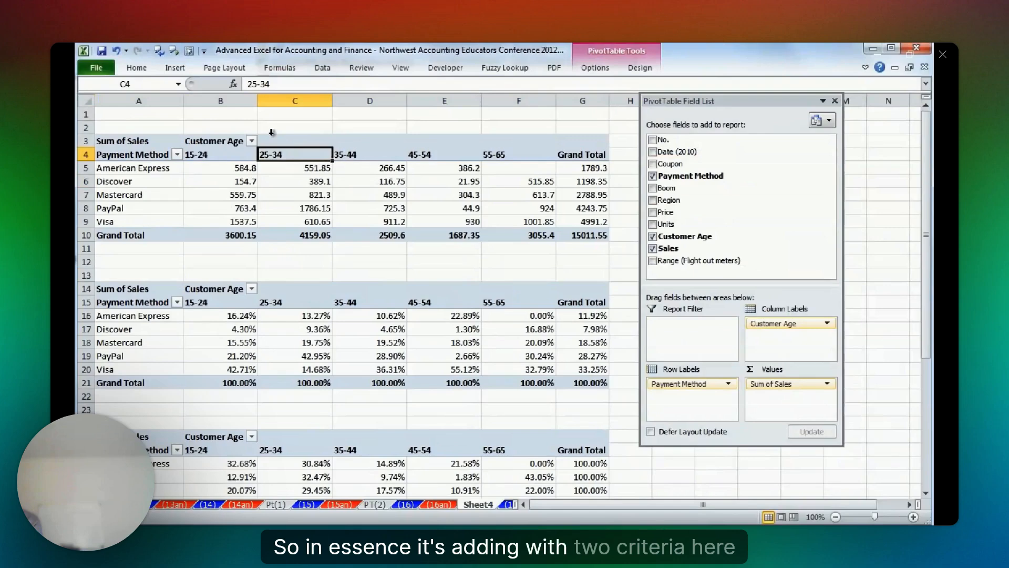
pyautogui.click(314, 182)
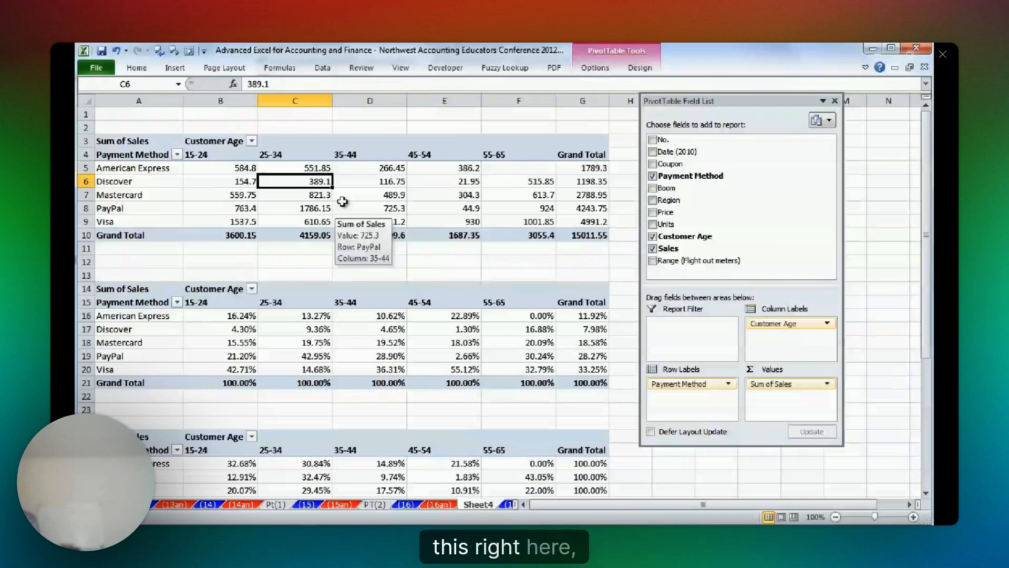
# Filter the last PivotTable, at row 36, to the Mid West region.
pyautogui.scroll(-2, 310, 252)
pyautogui.click(311, 252)
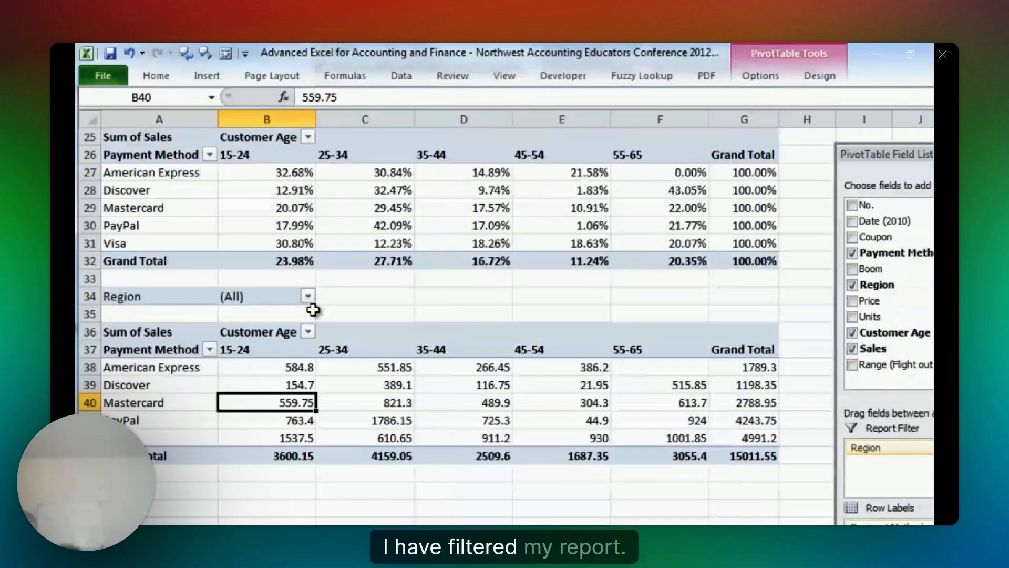
pyautogui.click(307, 296)
pyautogui.click(131, 365)
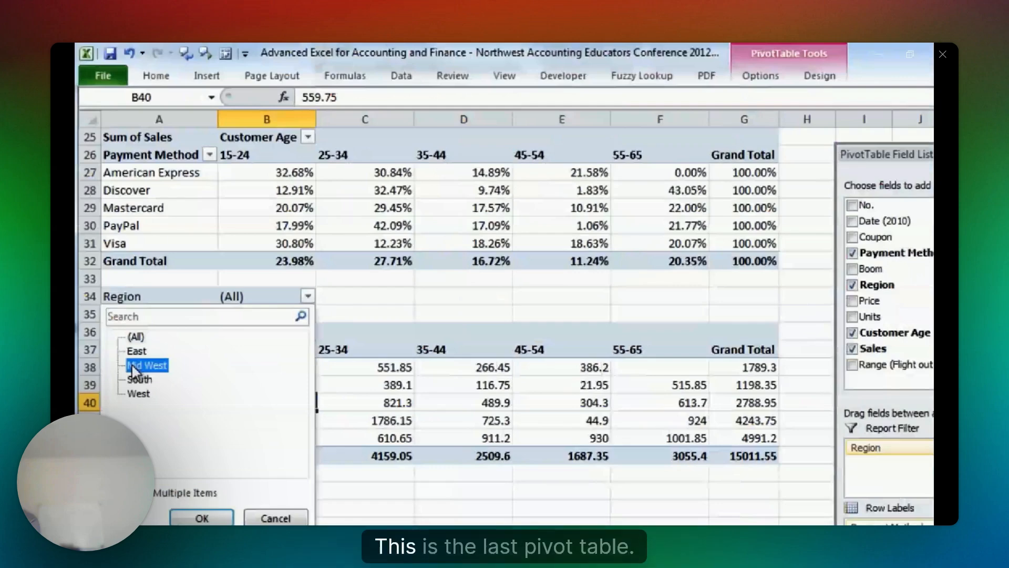
pyautogui.click(202, 518)
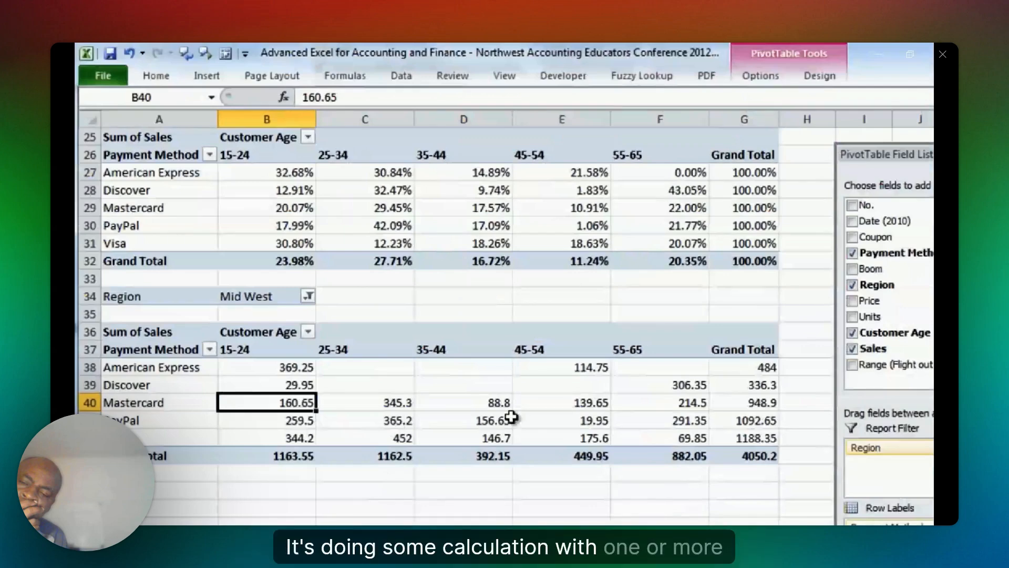
# Rename the Sheet4 worksheet as PT(3-an) and go to sheet (18) on defined names.
pyautogui.moveTo(444, 419)
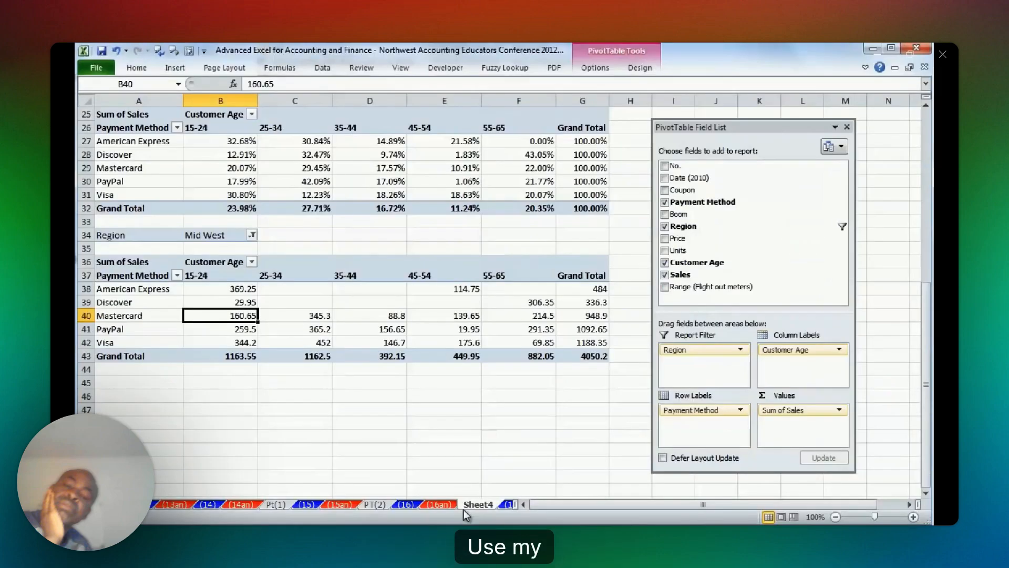
pyautogui.doubleClick(471, 505)
pyautogui.write('PT(3-an')
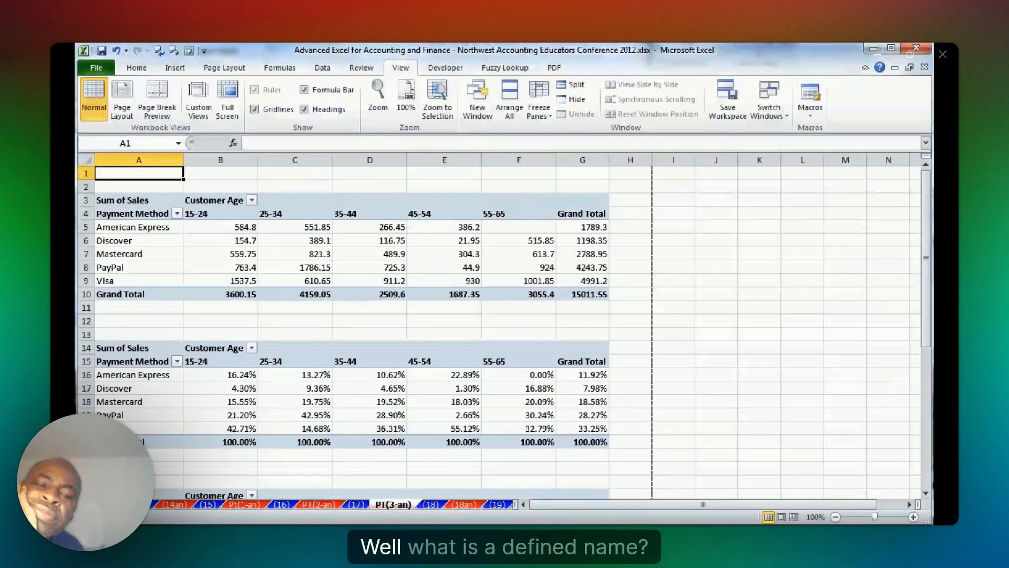
pyautogui.hotkey('ctrl', 'pagedown')
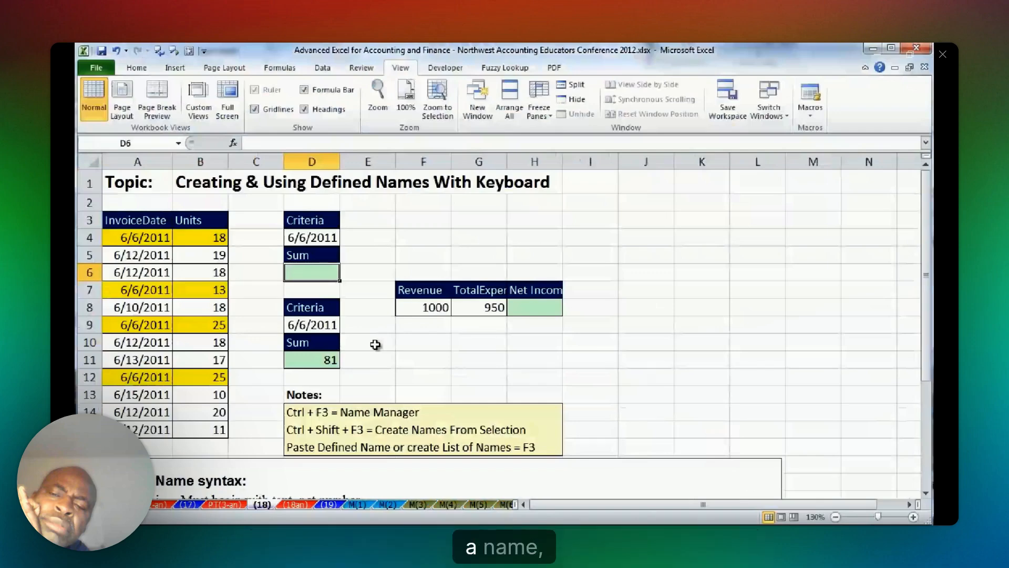
pyautogui.write('=SUM(')
pyautogui.moveTo(190, 237); pyautogui.dragTo(217, 428)
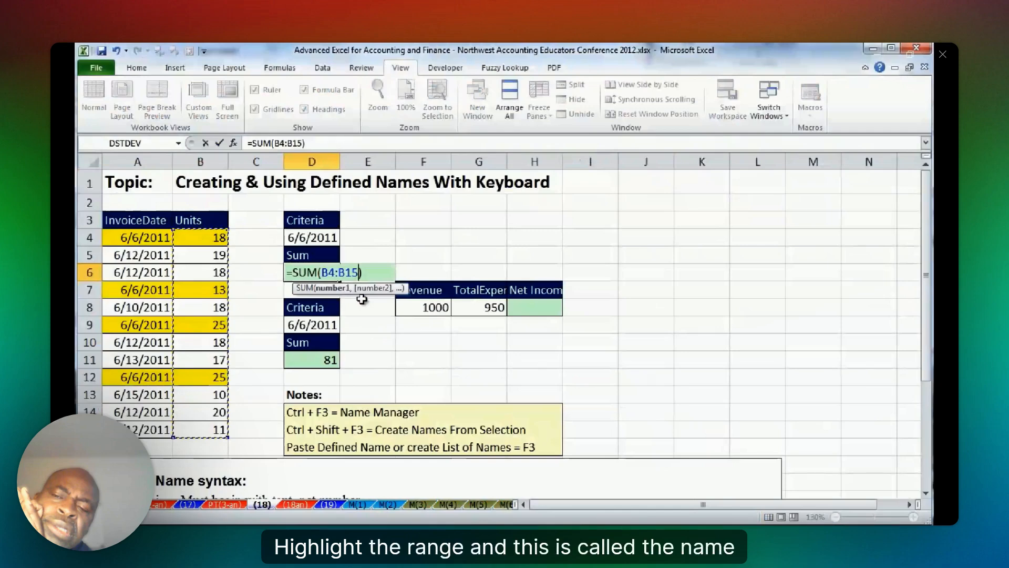
pyautogui.press('Escape')
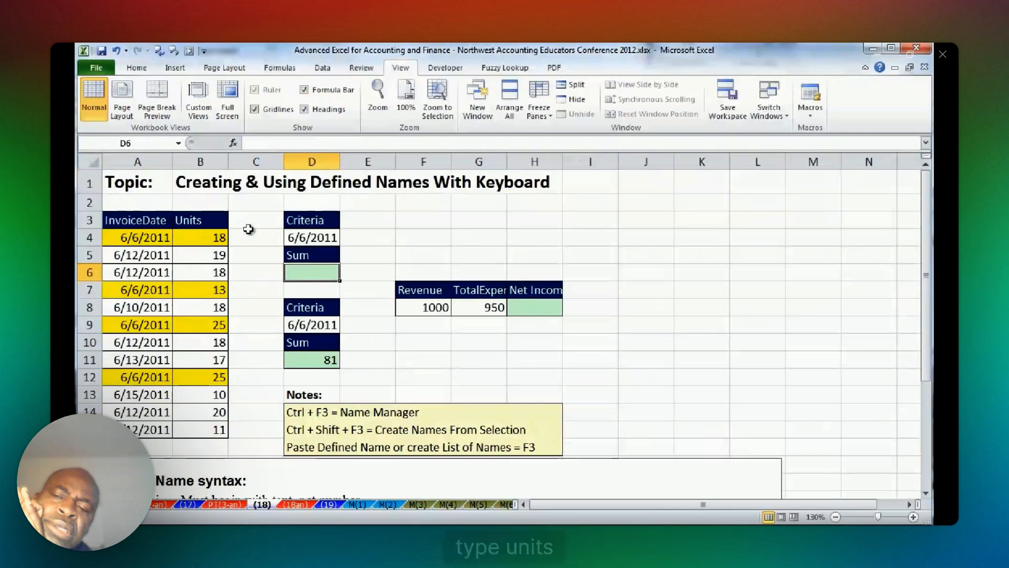
# Define the name Units for the unit values in B4:B15 and reselect the range by that name.
pyautogui.moveTo(206, 238); pyautogui.dragTo(205, 425)
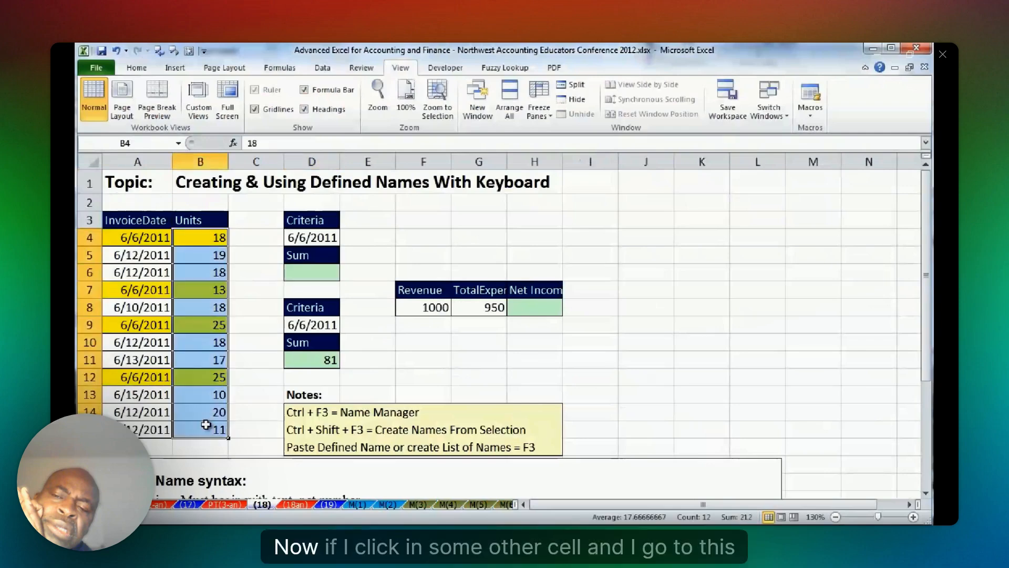
pyautogui.click(153, 147)
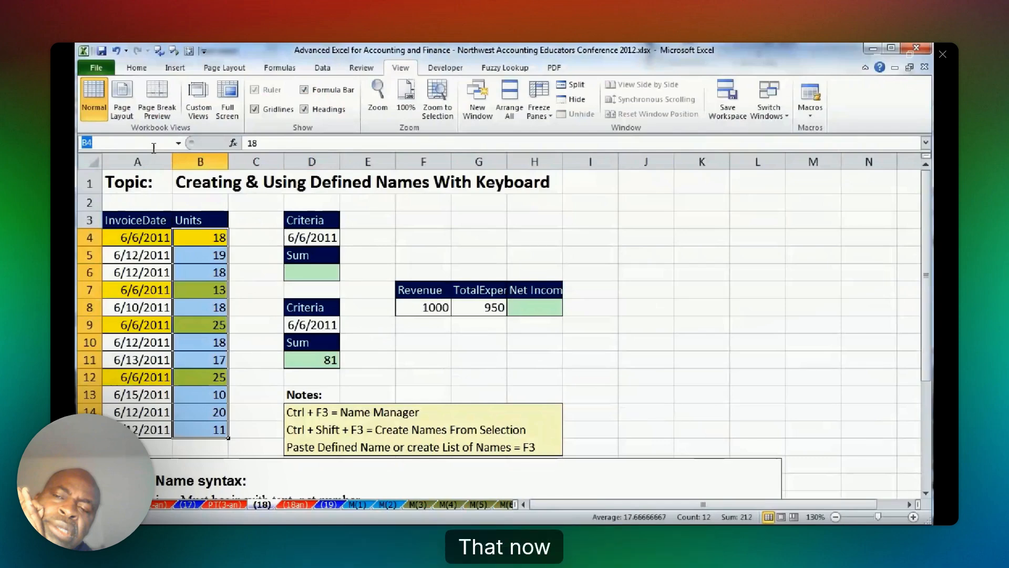
pyautogui.write('Units')
pyautogui.press('Return')
pyautogui.click(368, 220)
pyautogui.click(179, 144)
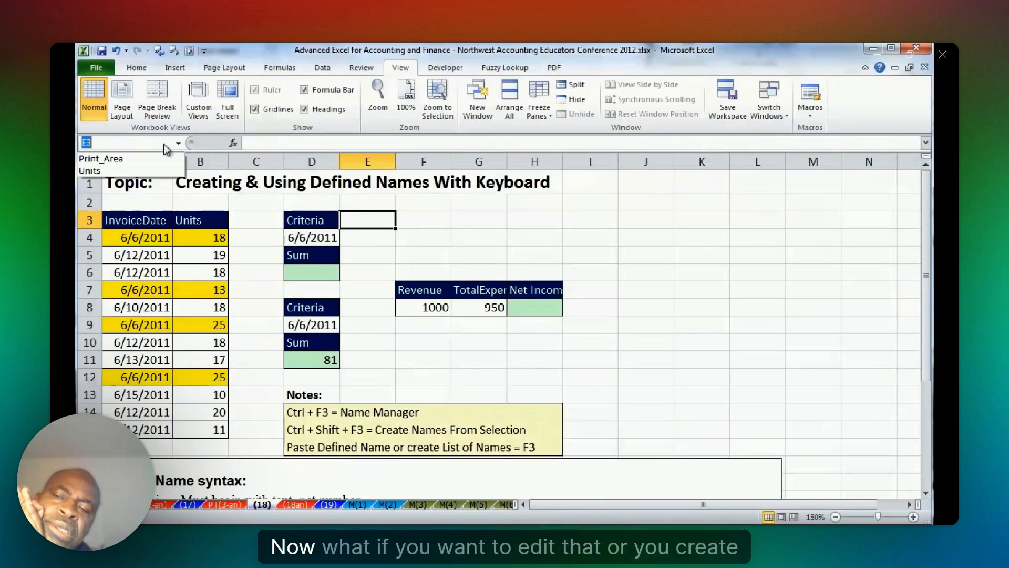
pyautogui.click(100, 172)
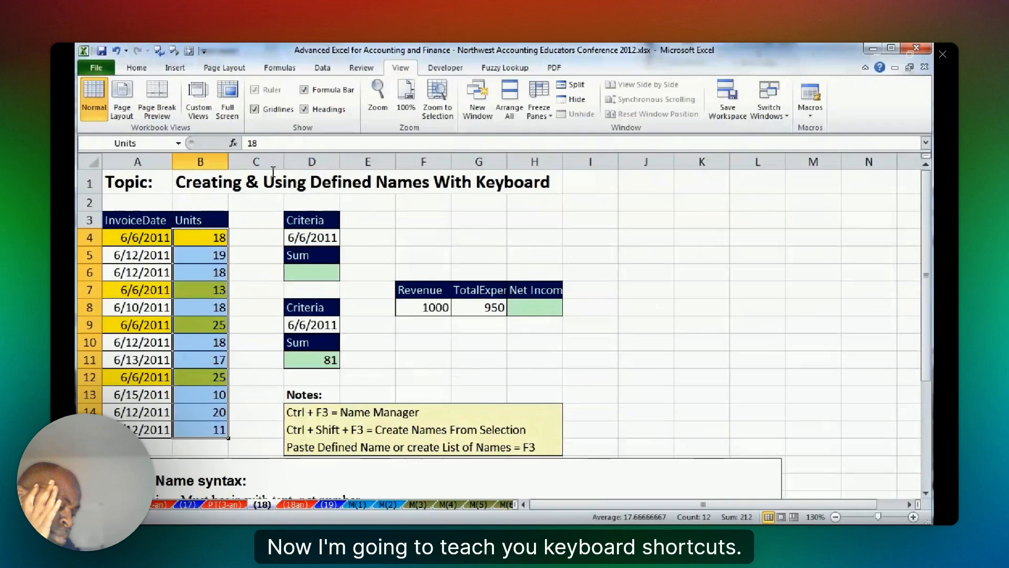
# Delete the defined name Units with the Name Manager.
pyautogui.click(280, 69)
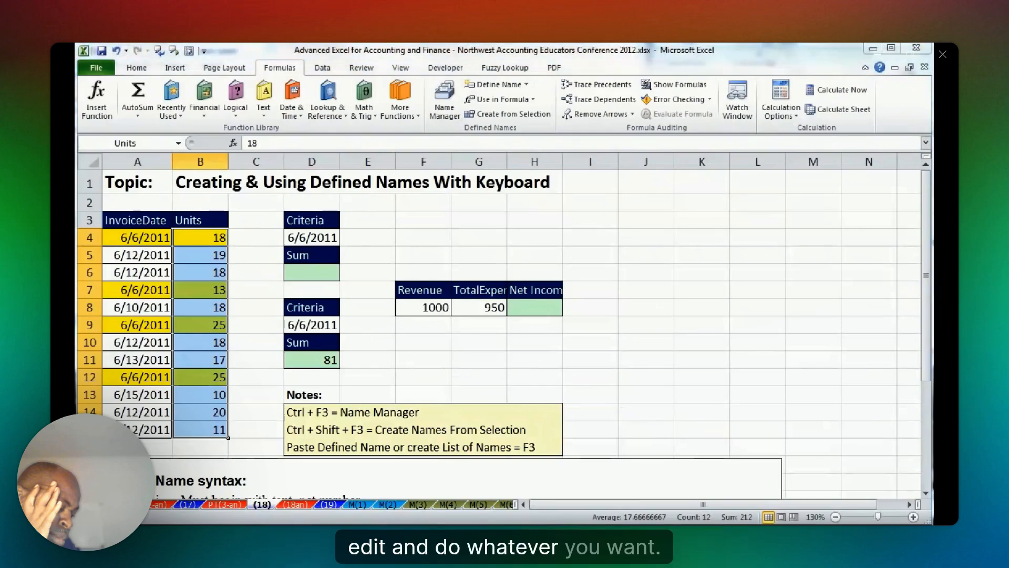
pyautogui.hotkey('ctrl', 'F3')
pyautogui.scroll(-5, 578, 236)
pyautogui.click(478, 279)
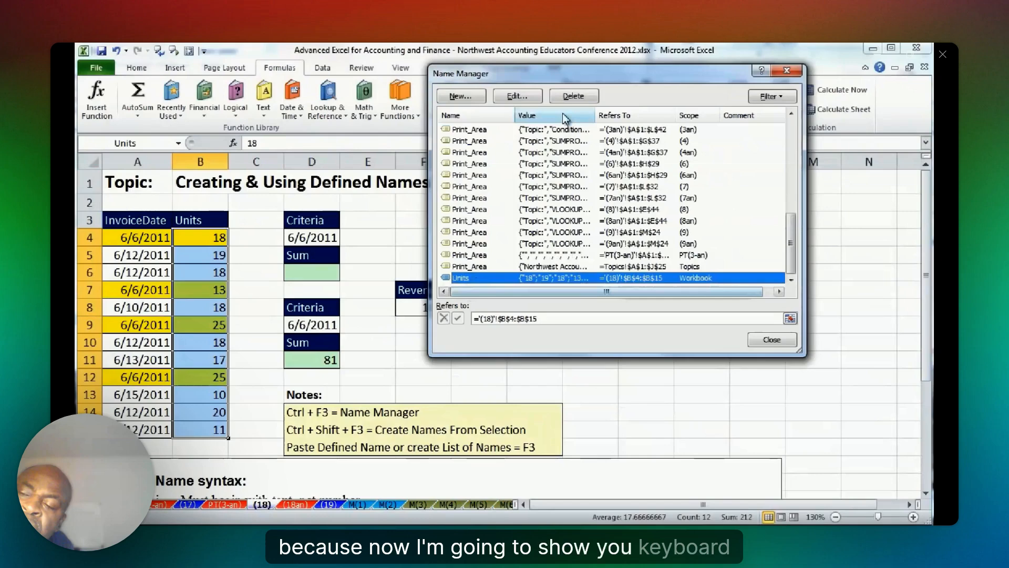
pyautogui.press('Delete')
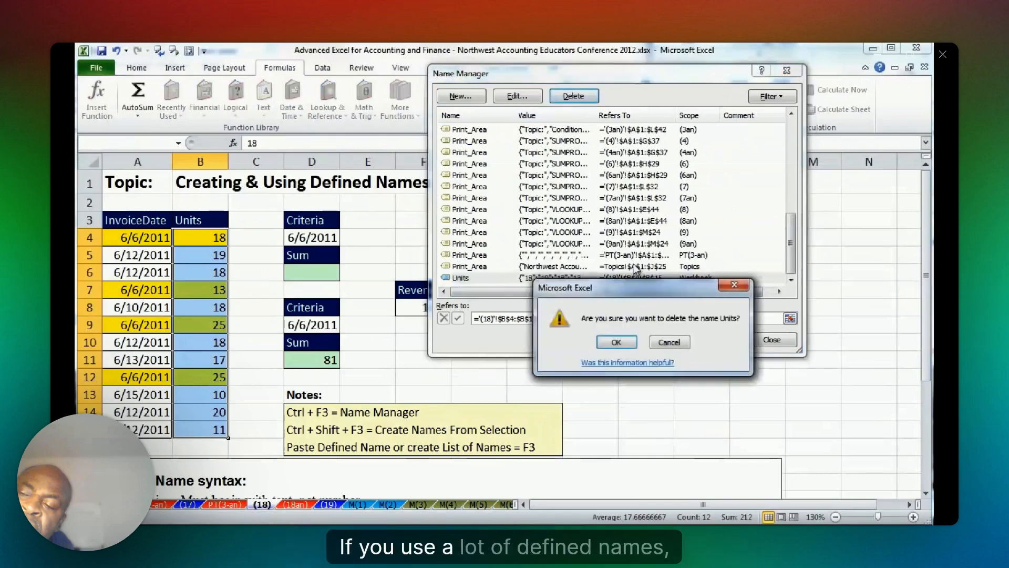
pyautogui.click(625, 344)
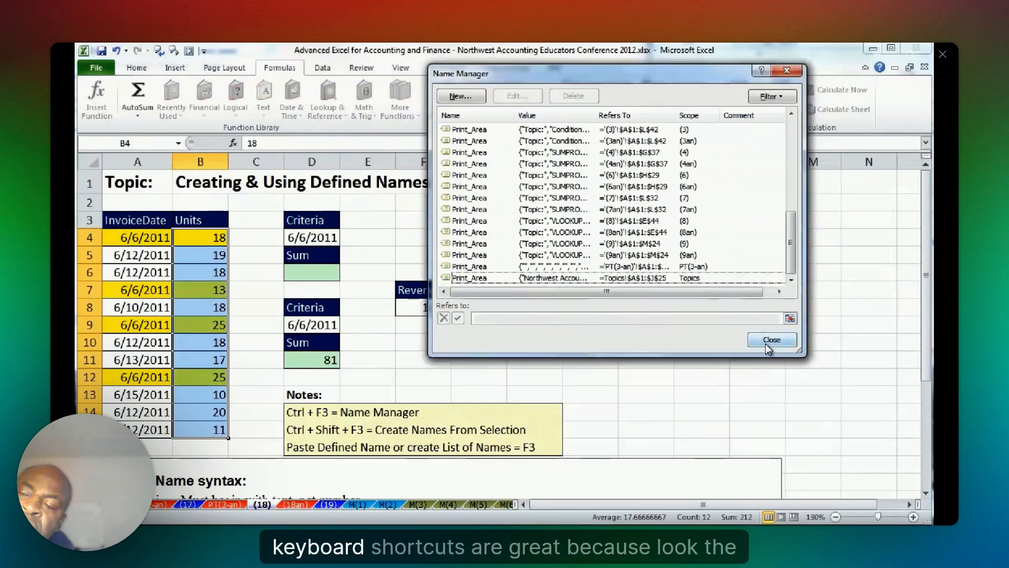
pyautogui.click(765, 344)
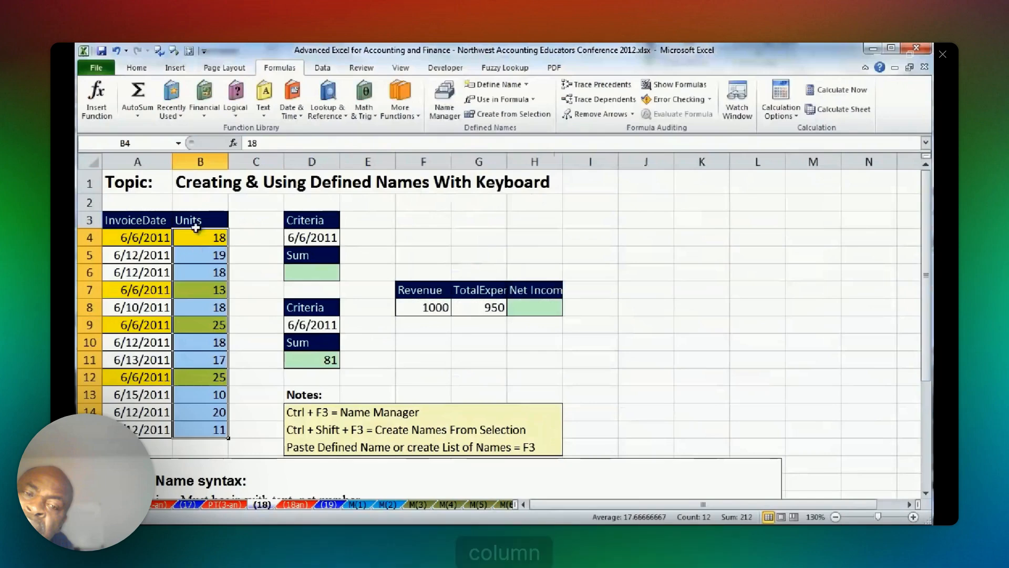
# Create defined names for the InvoiceDate and Units columns of the table starting at A3, using only the top row labels.
pyautogui.moveTo(136, 220); pyautogui.dragTo(213, 429)
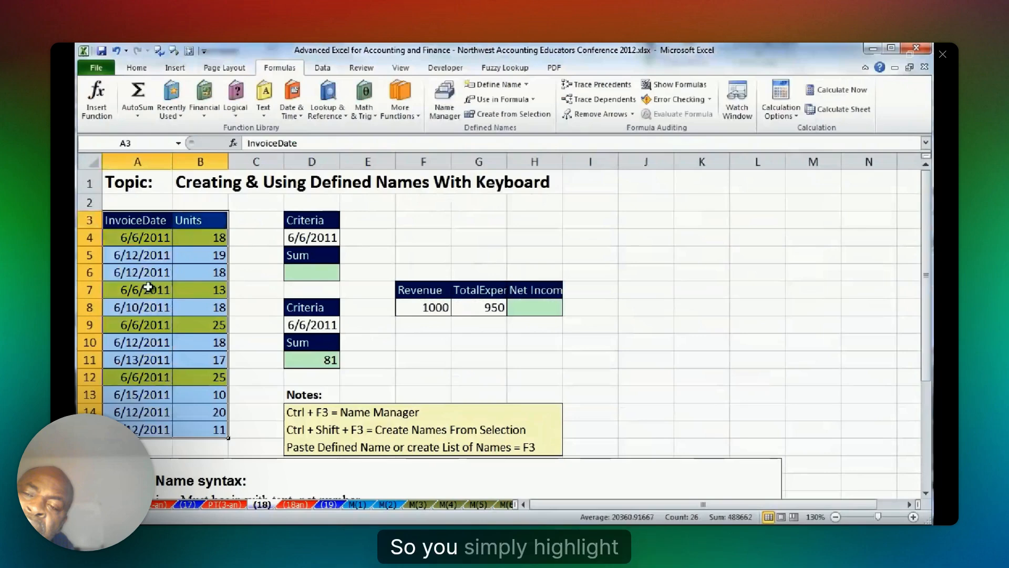
pyautogui.click(164, 221)
pyautogui.click(184, 226)
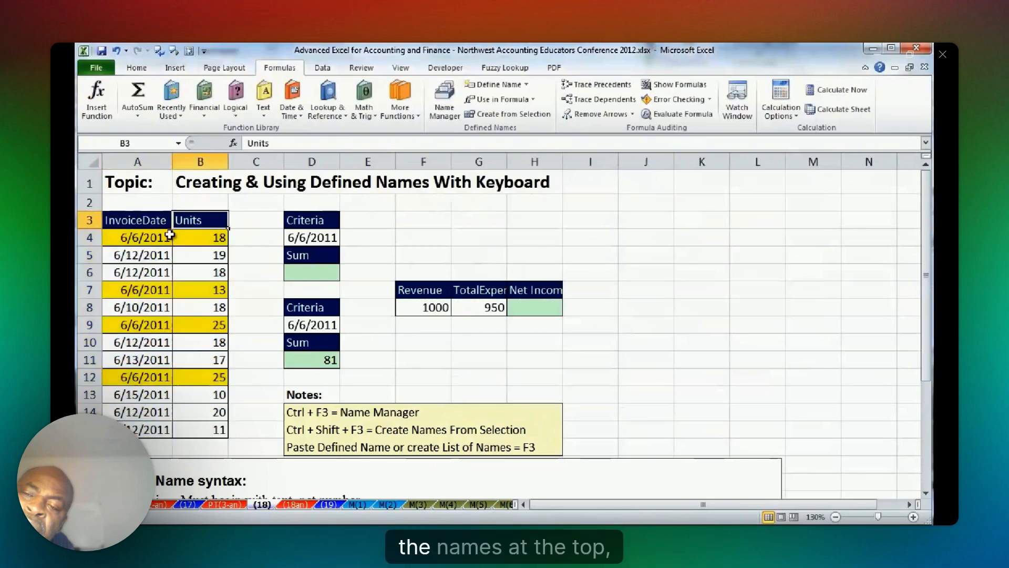
pyautogui.moveTo(138, 237); pyautogui.dragTo(142, 428)
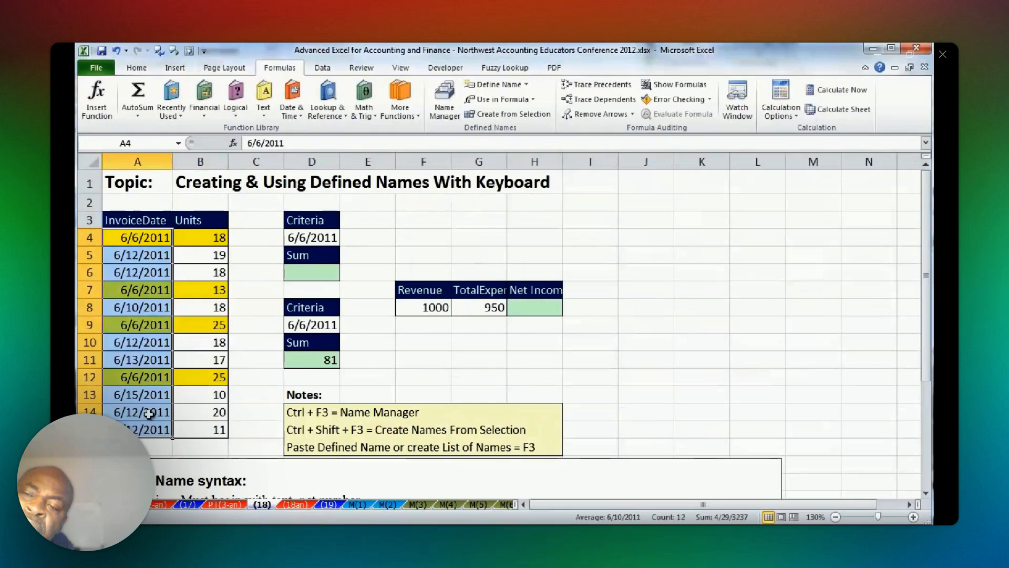
pyautogui.hotkey('ctrl', 'shift', '8')
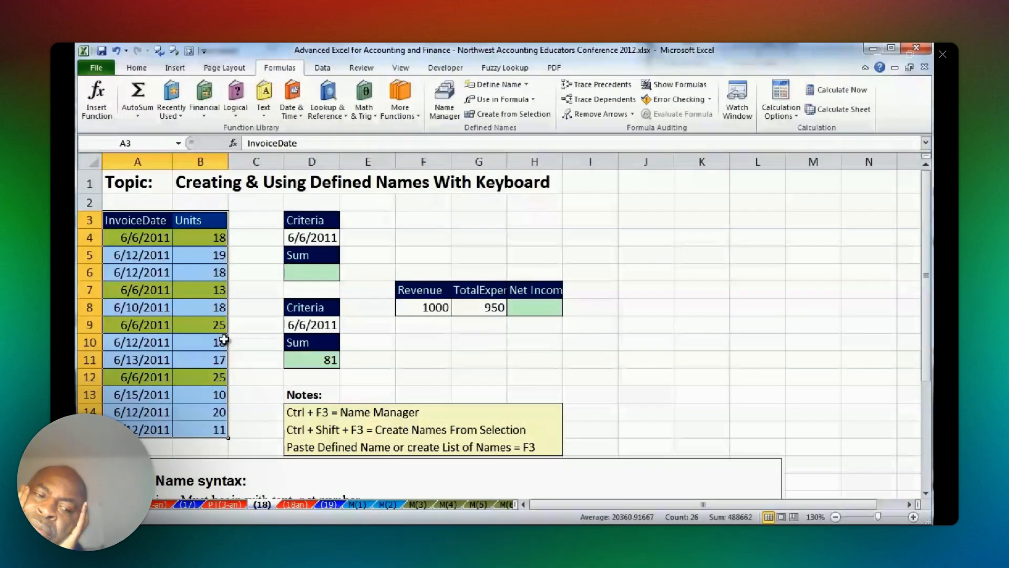
pyautogui.hotkey('ctrl', 'shift', 'F3')
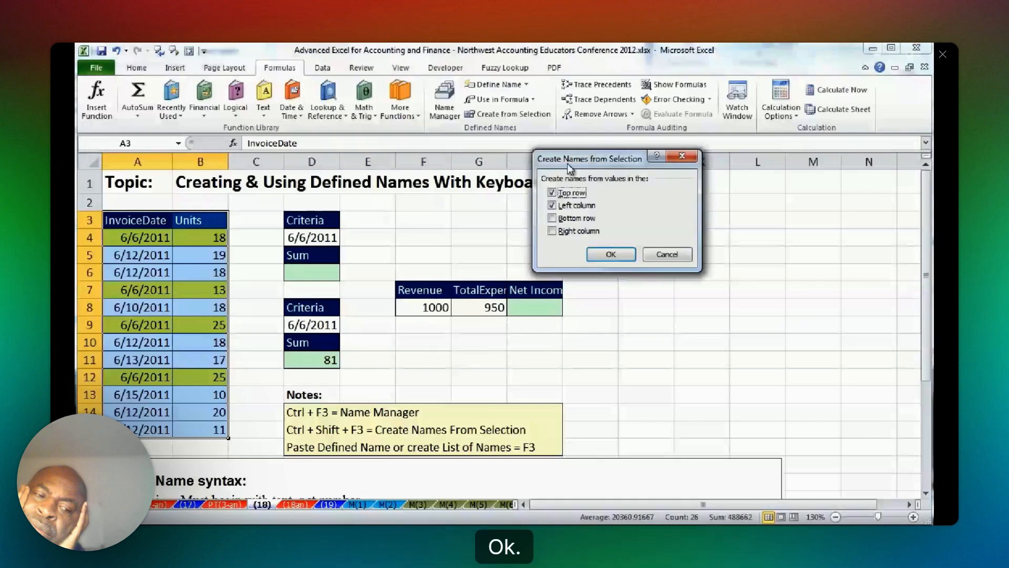
pyautogui.moveTo(566, 163); pyautogui.dragTo(305, 190)
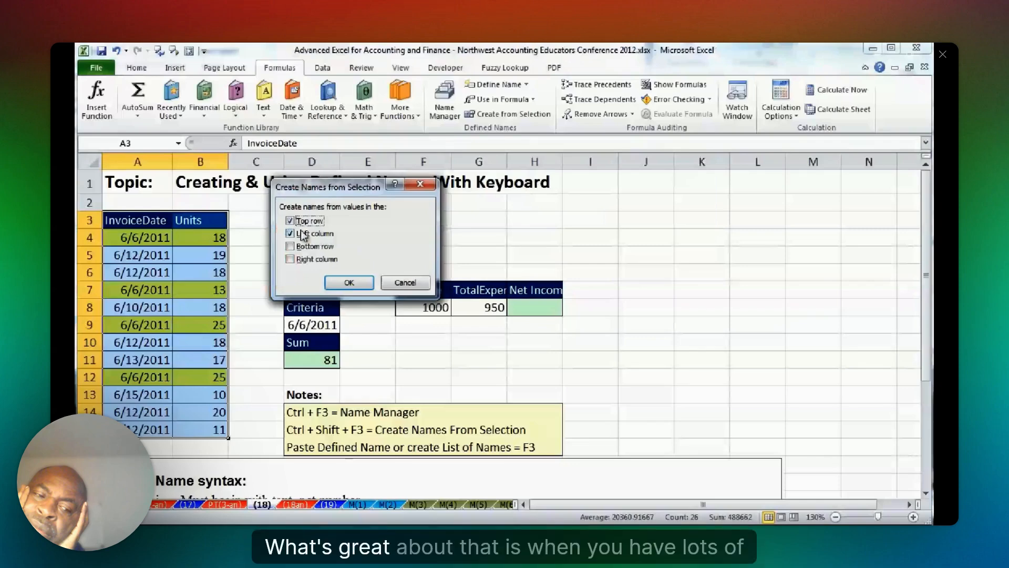
pyautogui.press('Return')
# Check the new defined names by selecting the Units range by name, then deselect it.
pyautogui.click(178, 143)
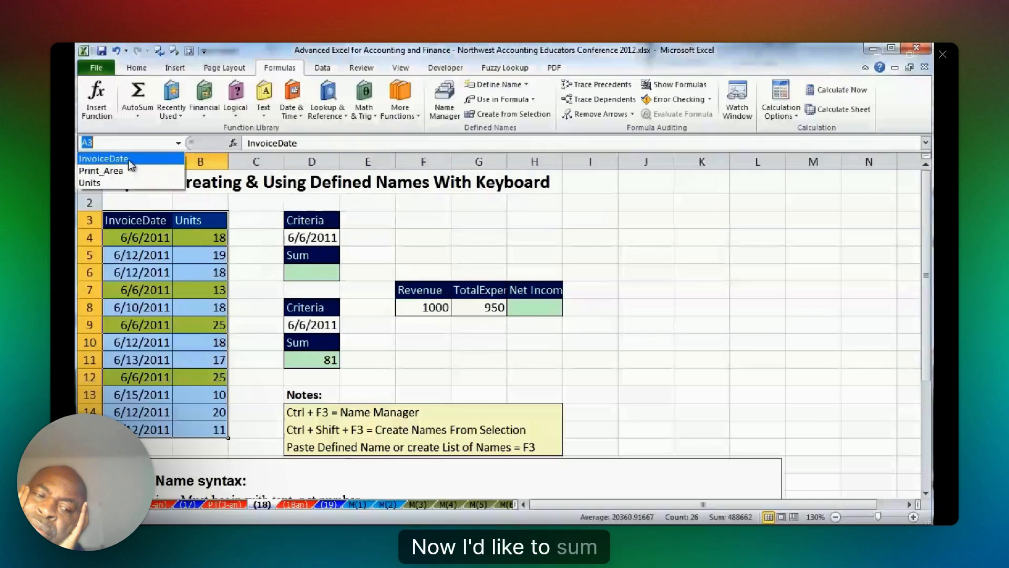
pyautogui.click(105, 183)
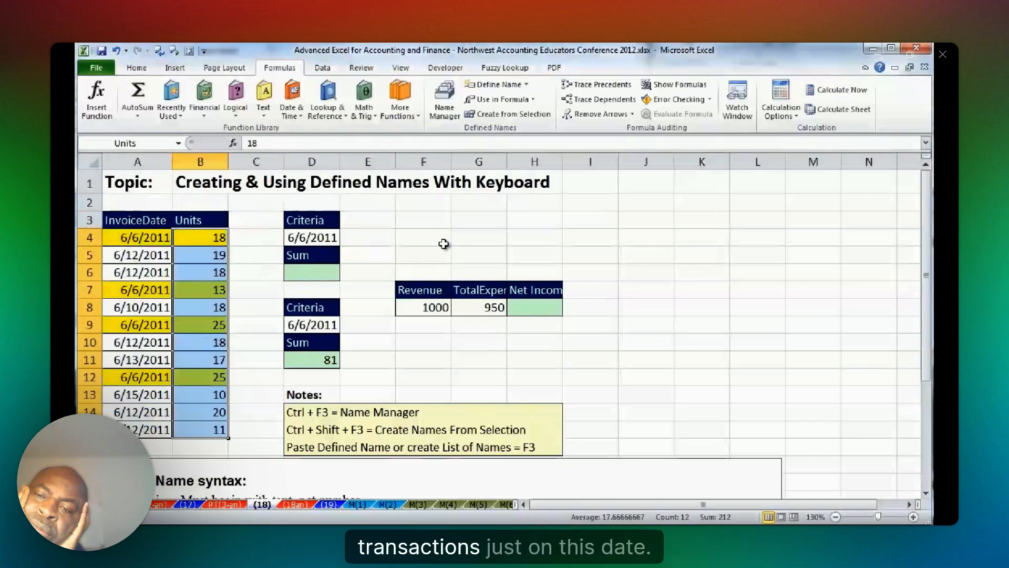
pyautogui.click(701, 325)
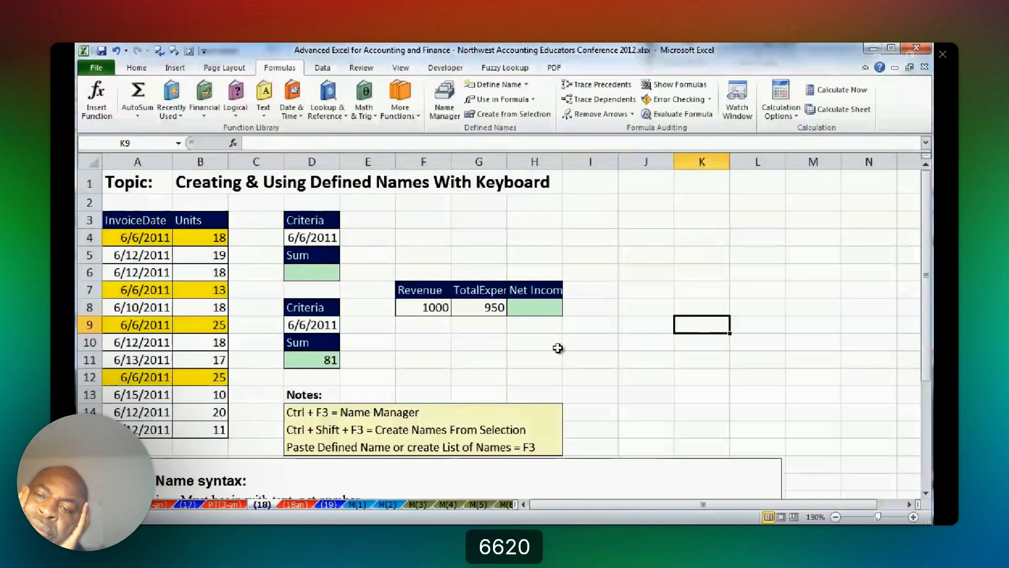
# Enter =SUMIFS(Units,InvoiceDate,D4) in D6, inserting the InvoiceDate range from the list of defined names.
pyautogui.click(318, 272)
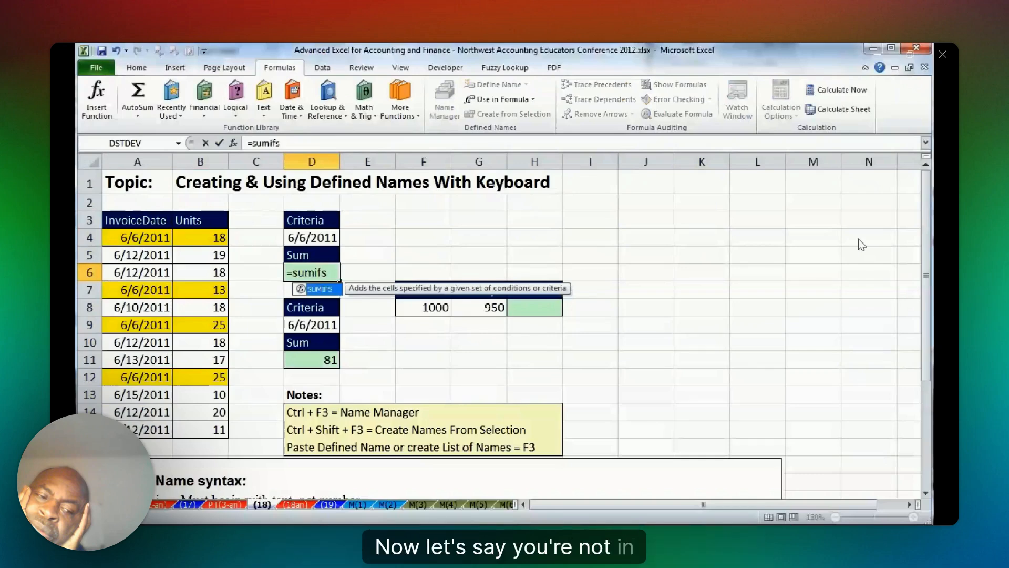
pyautogui.press('Tab')
pyautogui.write('Units')
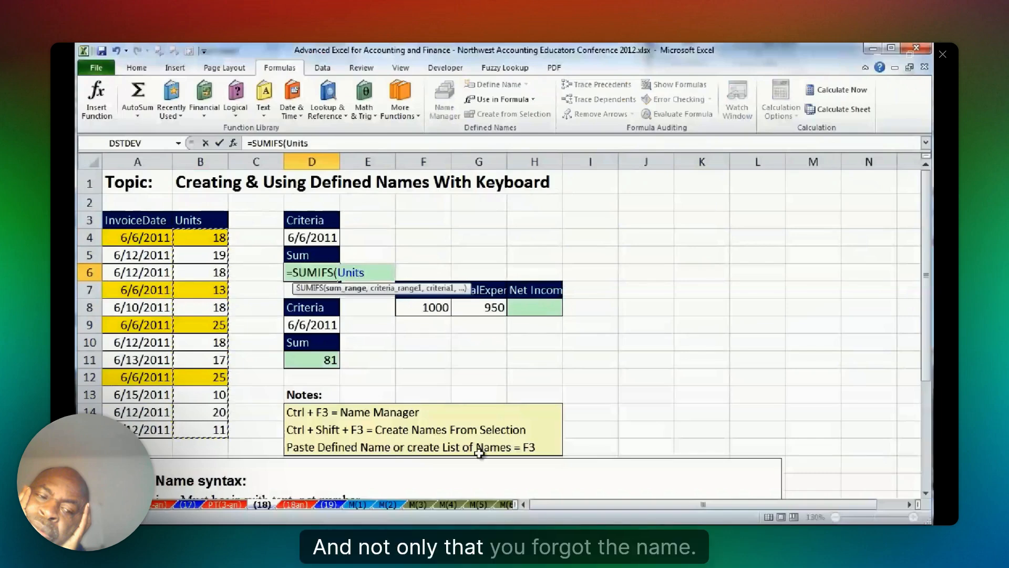
pyautogui.write(',')
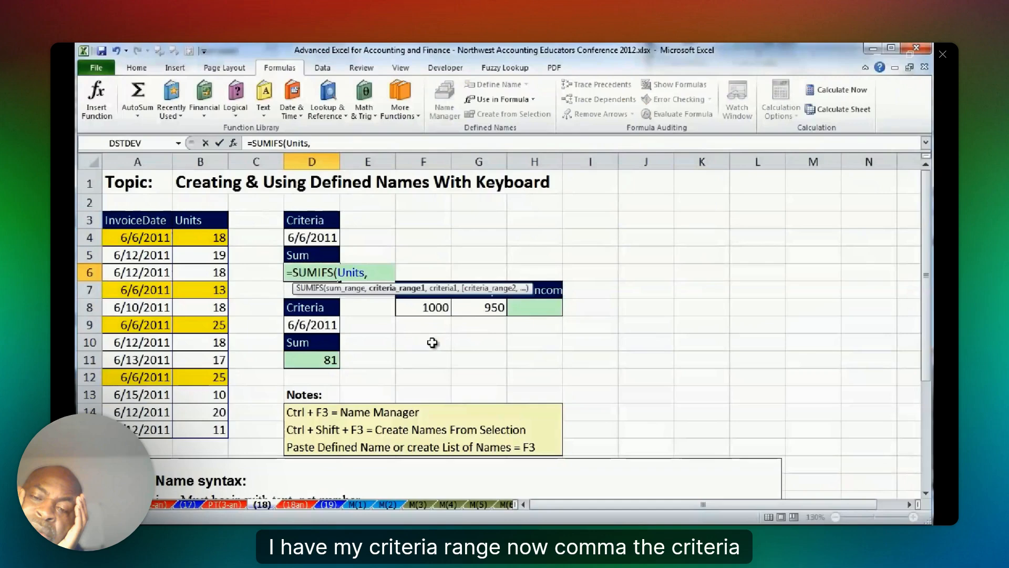
pyautogui.press('F3')
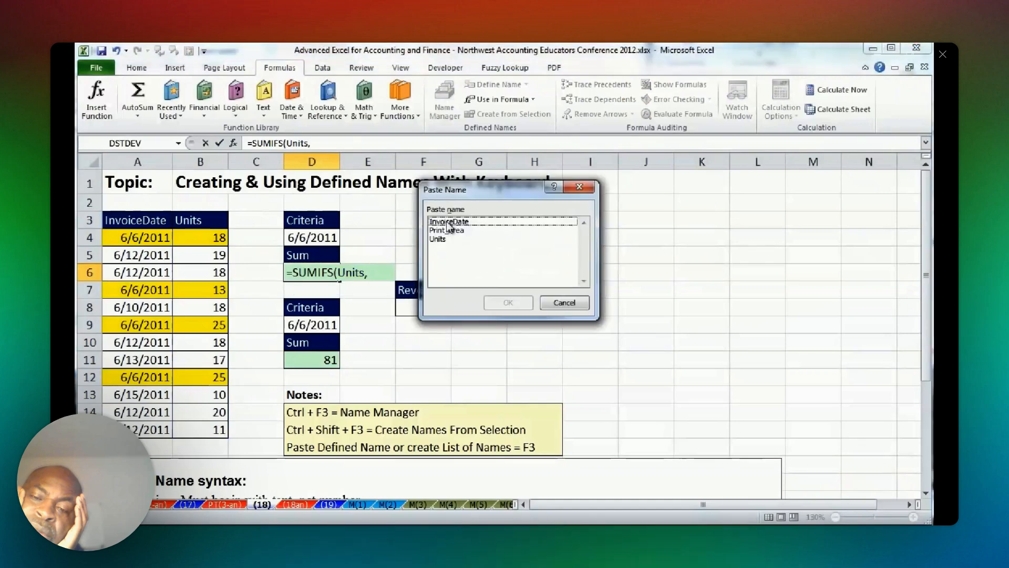
pyautogui.press('Return')
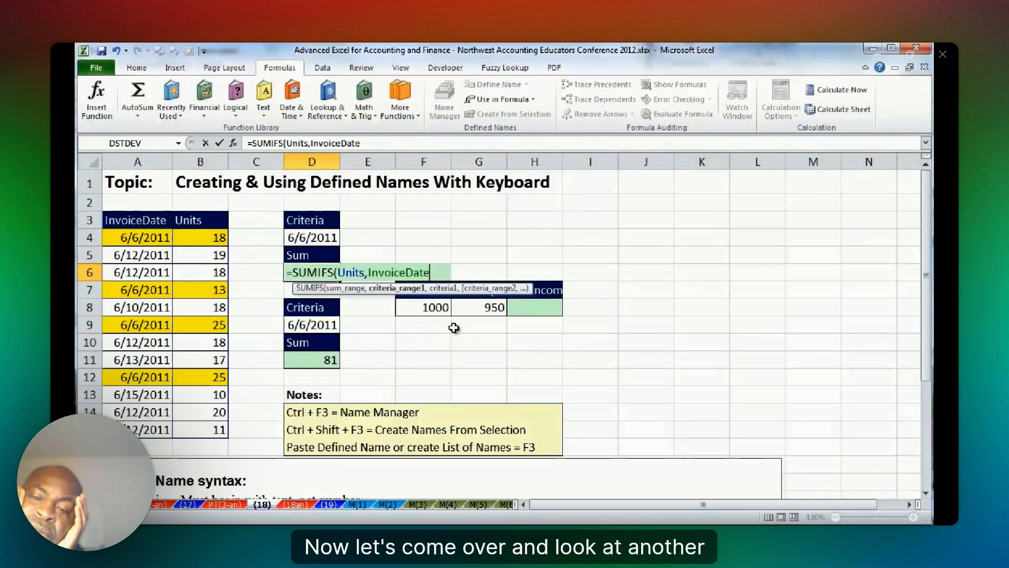
pyautogui.write(',')
pyautogui.press('Up')
pyautogui.press('Up')
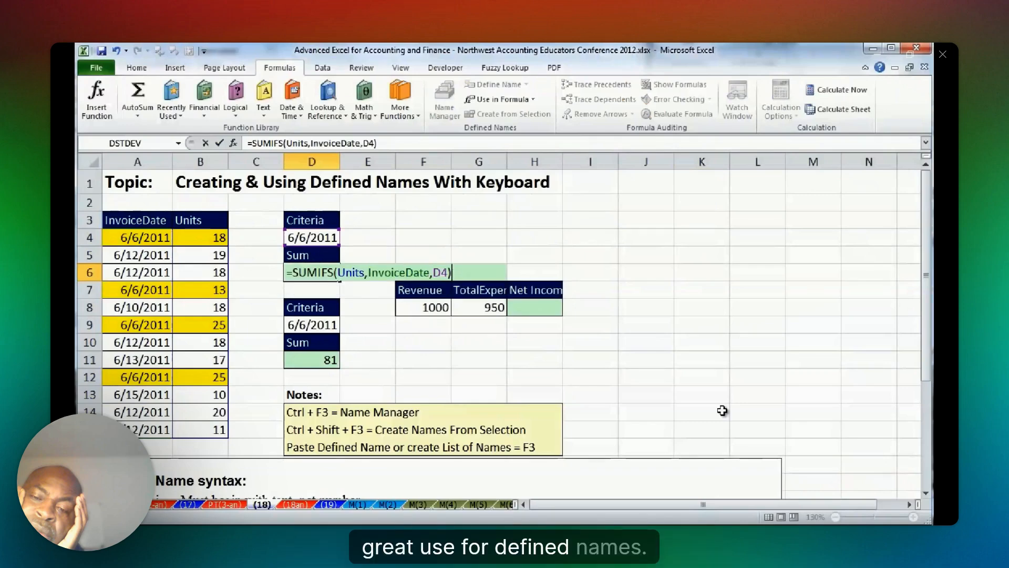
pyautogui.write(')')
pyautogui.press('Return')
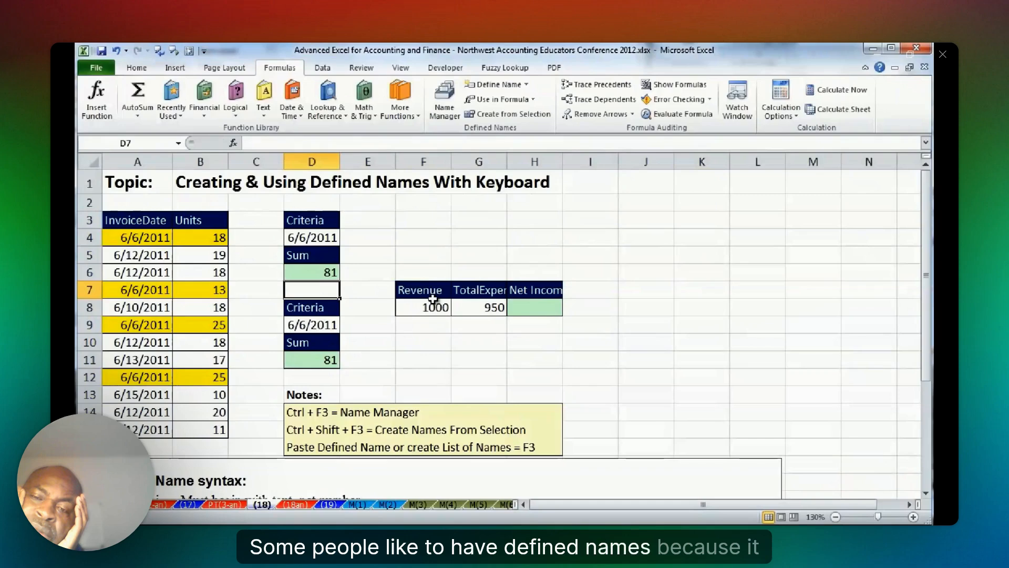
# Review the named ranges used in the SUMIFS formula in D6 and leave the cell with the formula intact.
pyautogui.click(325, 271)
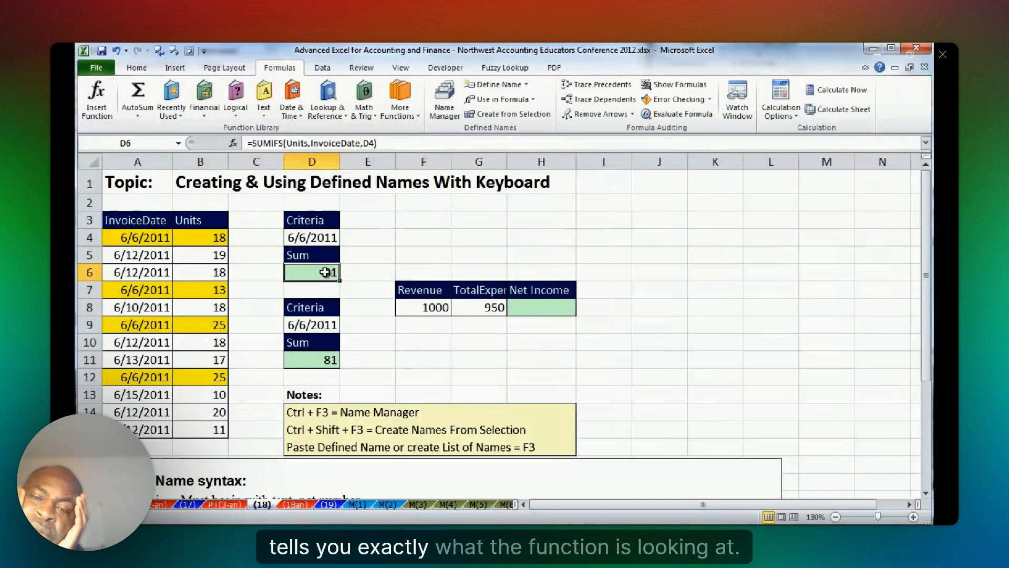
pyautogui.press('F2')
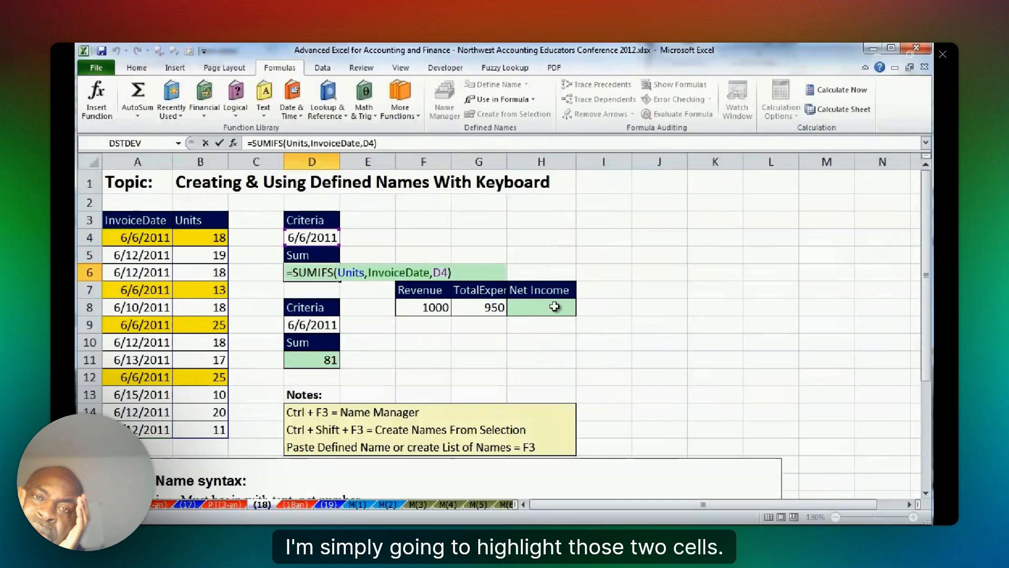
pyautogui.hotkey('ctrl', 'Return')
# Fit column G to its contents and create defined names for the Revenue and TotalExpenses values in F7:G8 from the top row.
pyautogui.doubleClick(508, 163)
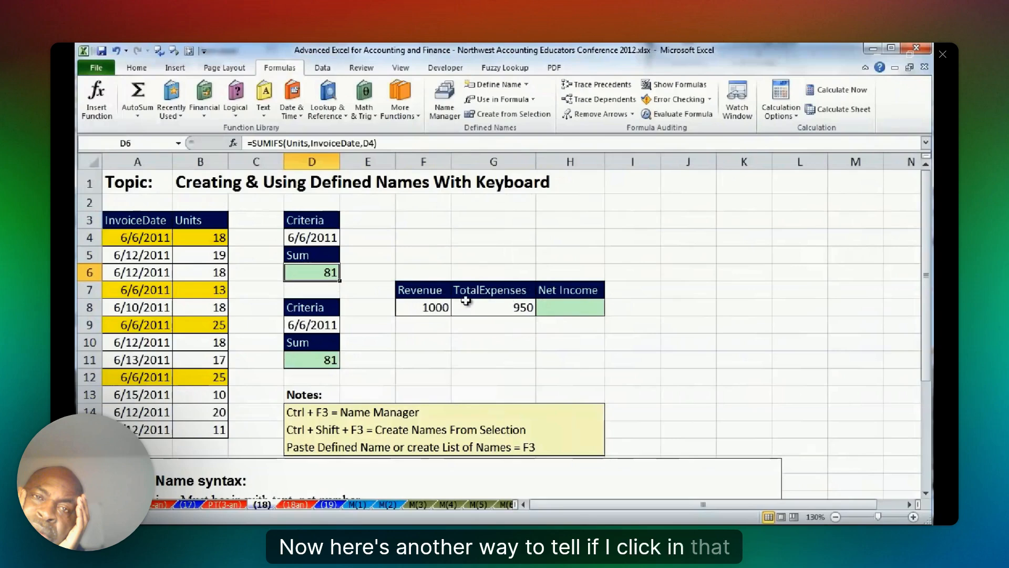
pyautogui.moveTo(423, 290); pyautogui.dragTo(499, 308)
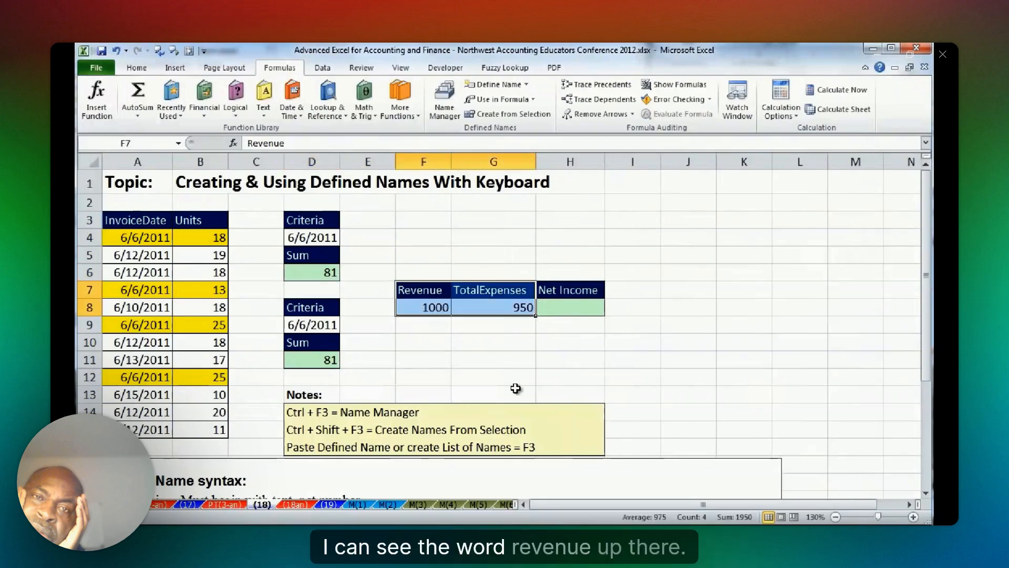
pyautogui.hotkey('ctrl', 'shift', 'F3')
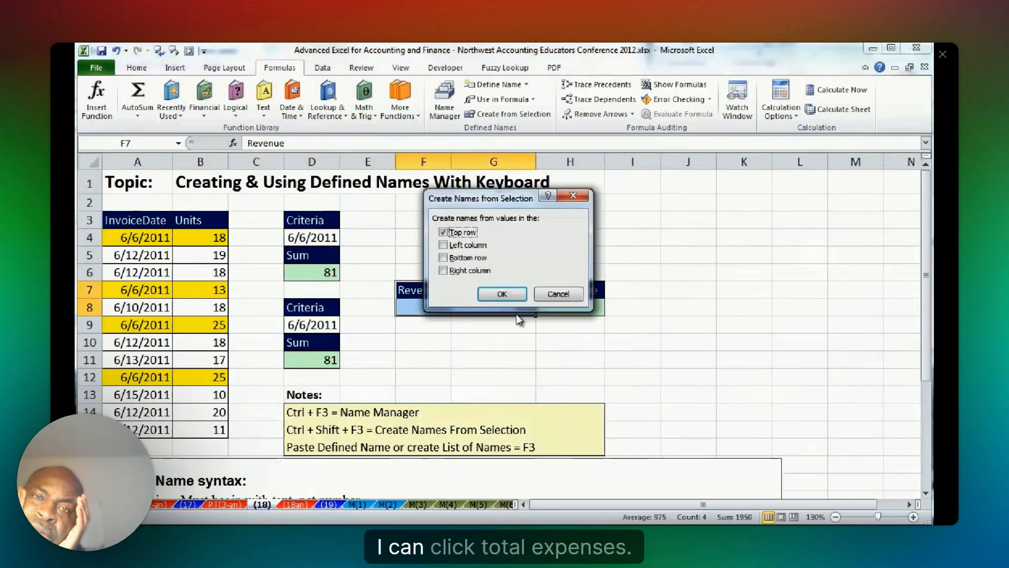
pyautogui.click(501, 294)
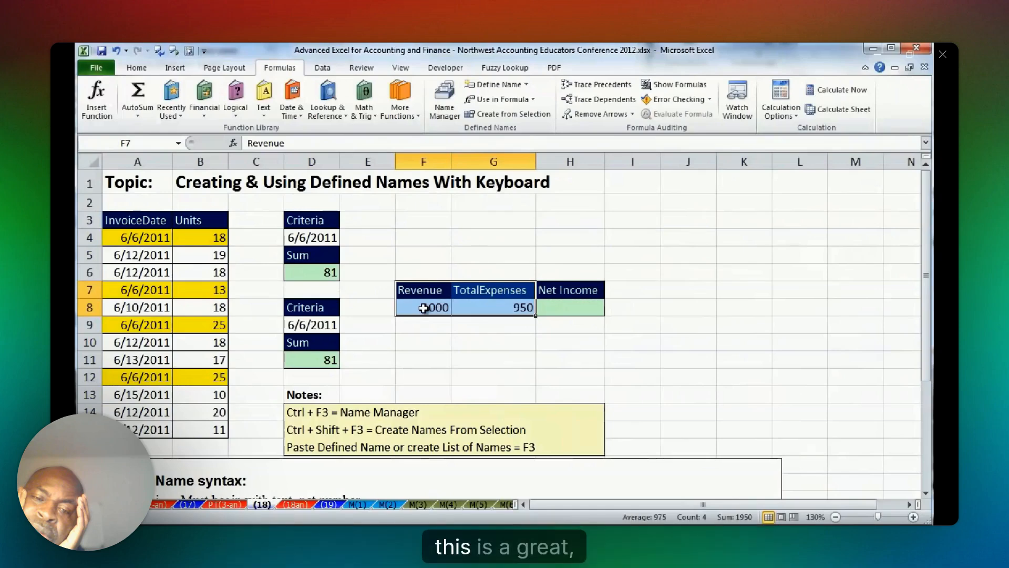
# Check the Revenue name on F8 and jump to the Units range by its defined name.
pyautogui.click(423, 308)
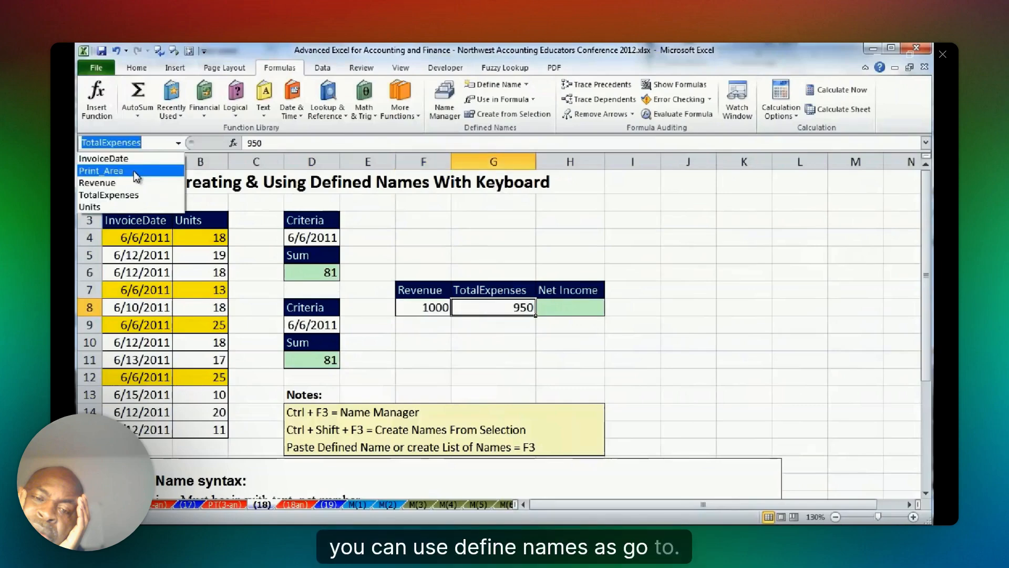
pyautogui.click(134, 182)
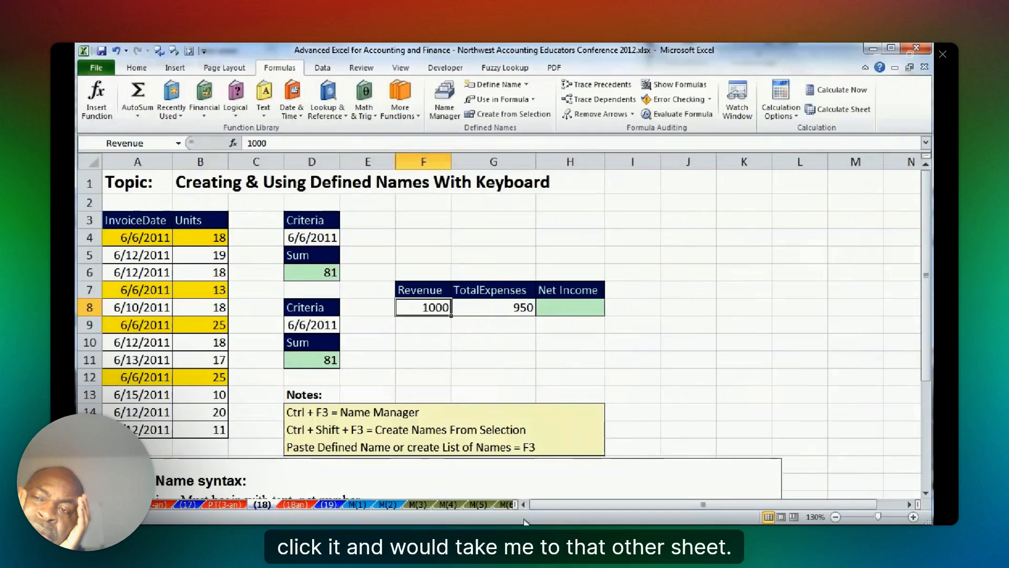
pyautogui.click(178, 143)
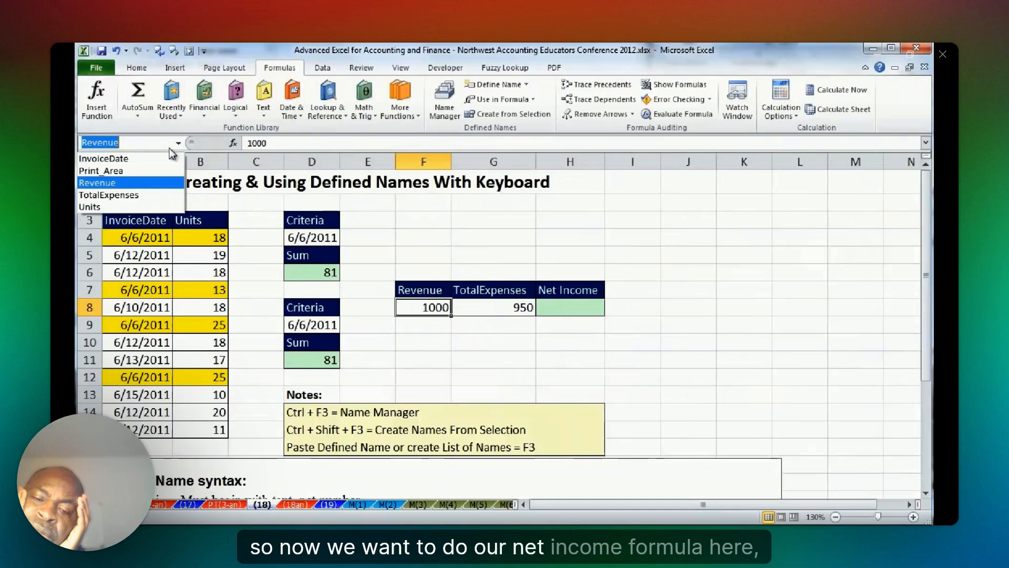
pyautogui.click(120, 207)
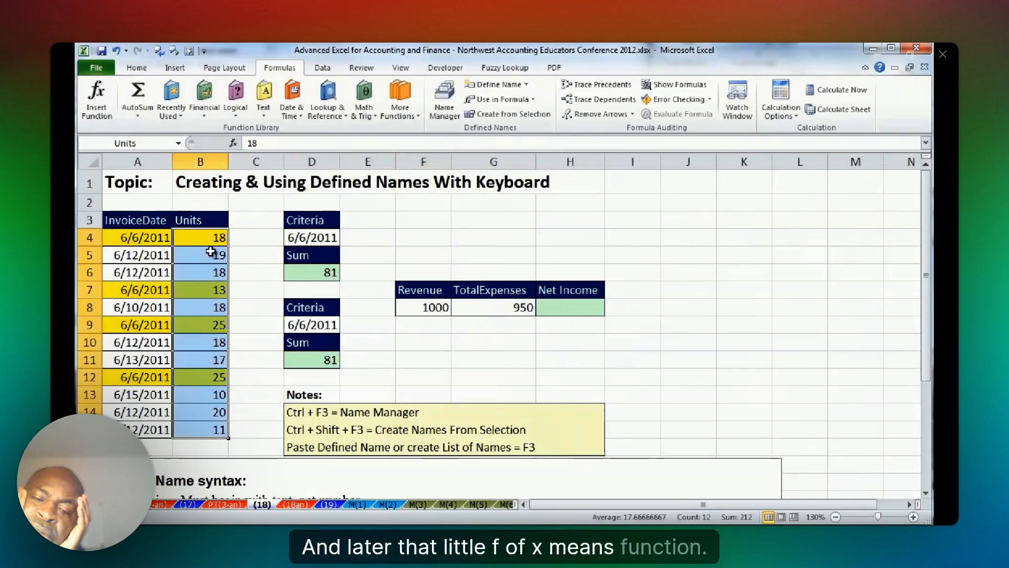
# Calculate net income in H8 with the defined-name formula =Revenue-TotalExpenses.
pyautogui.click(570, 308)
pyautogui.write('=re')
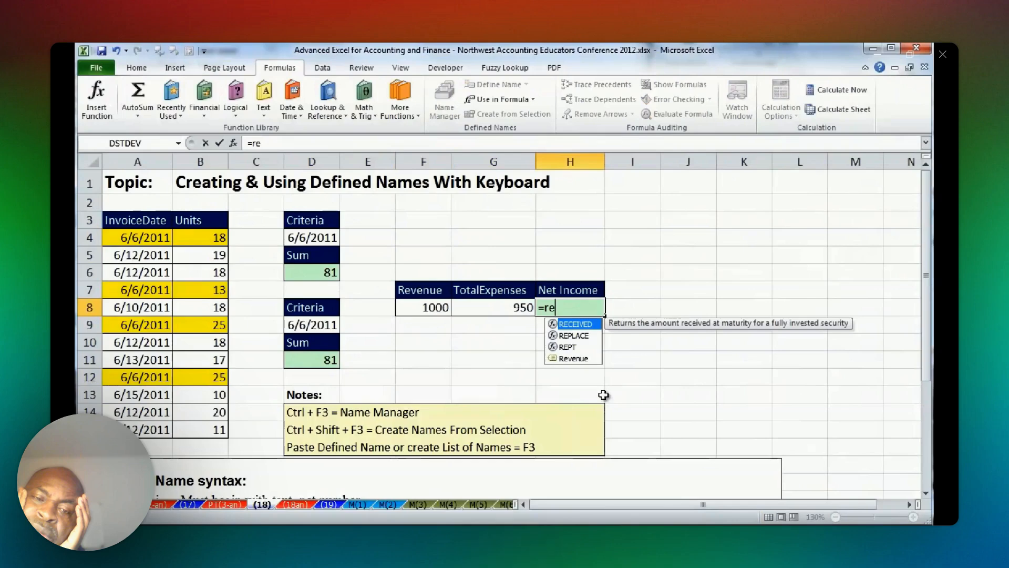
pyautogui.write('v')
pyautogui.press('Tab')
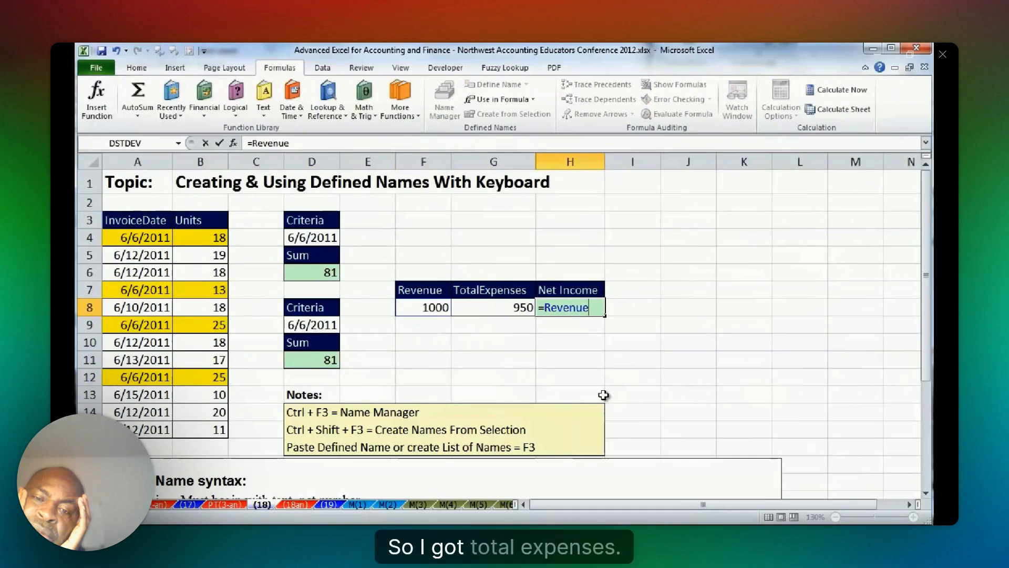
pyautogui.write('-')
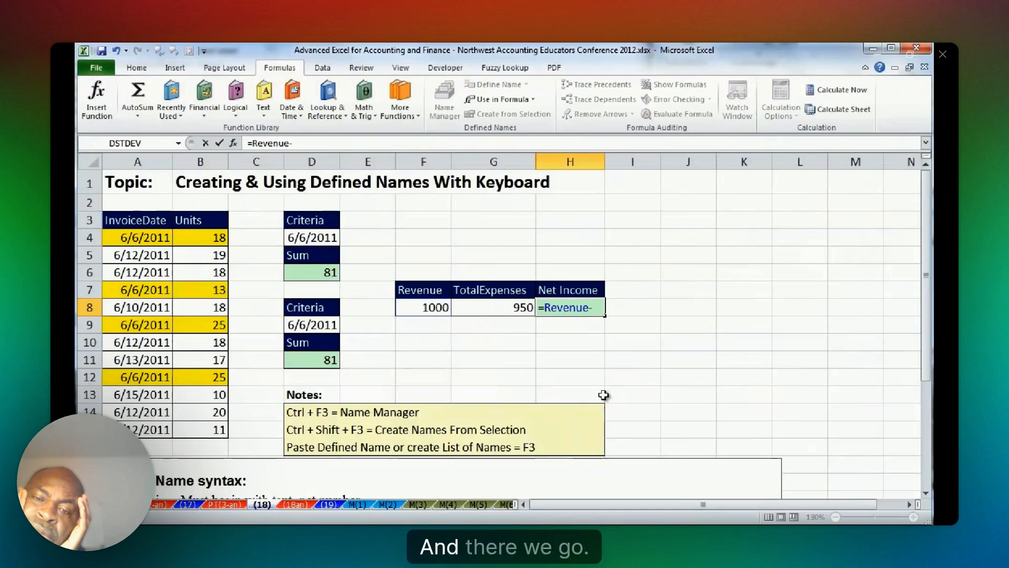
pyautogui.write('tot')
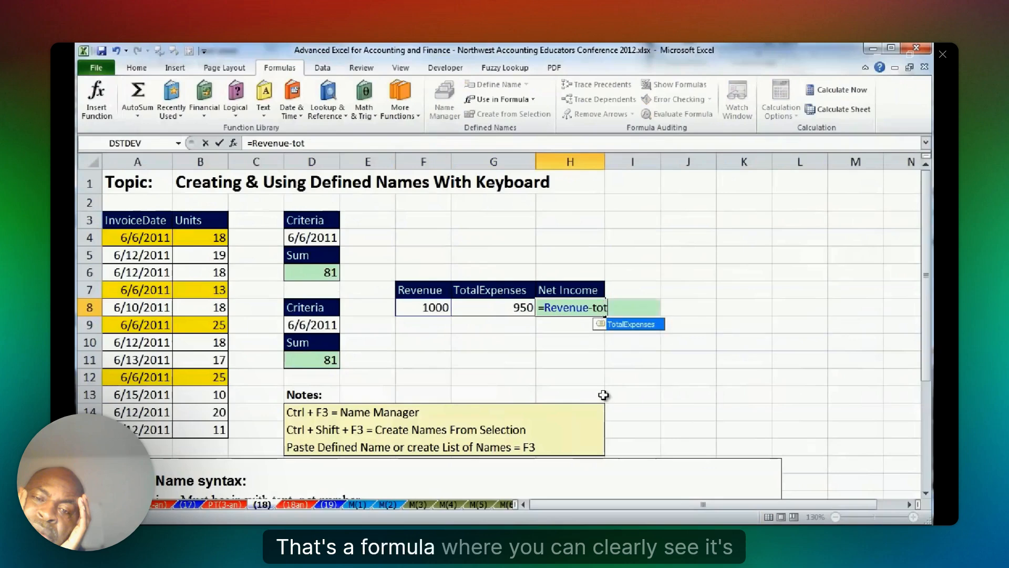
pyautogui.press('Tab')
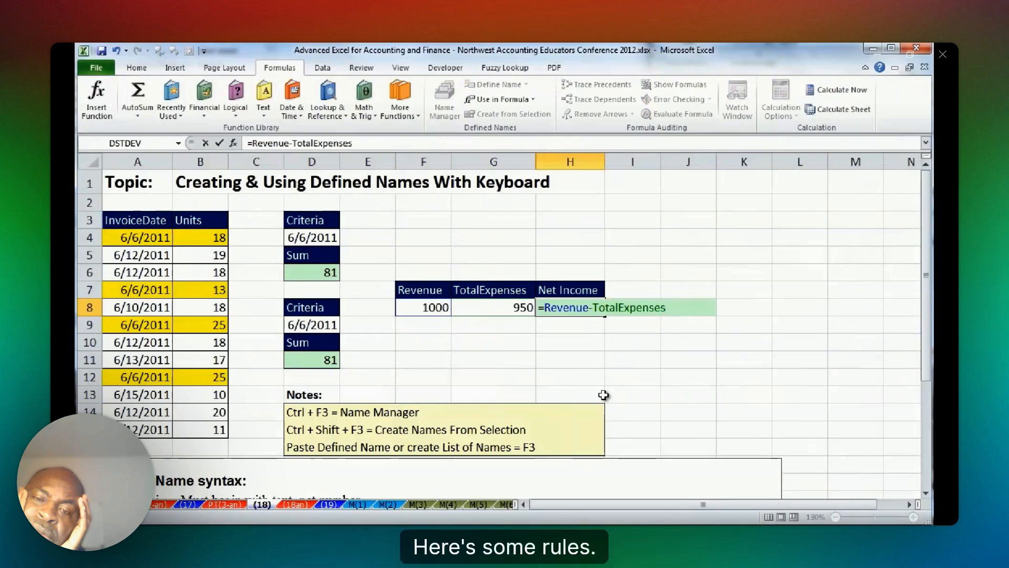
pyautogui.hotkey('ctrl', 'Return')
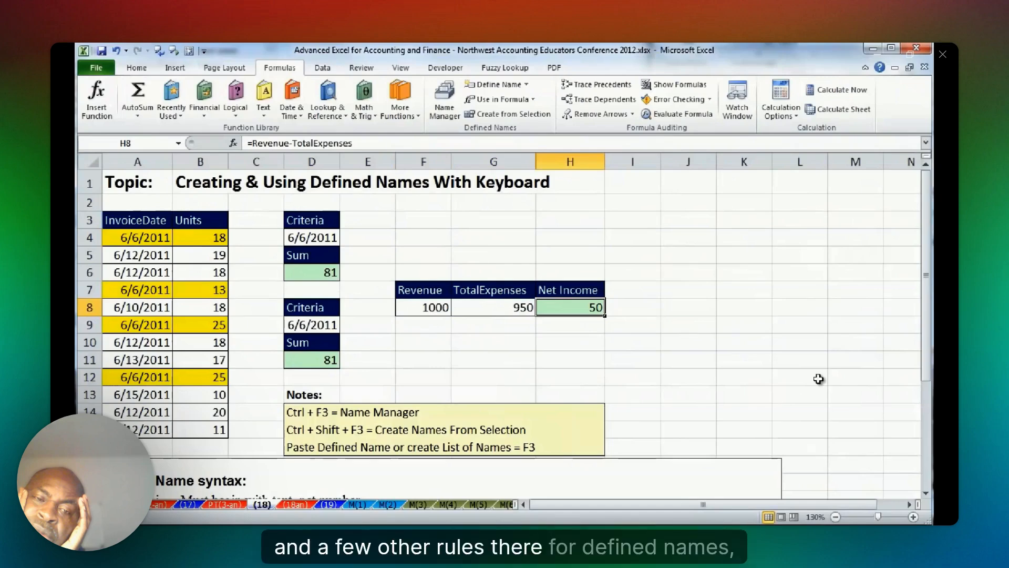
# Read the name syntax rules below the notes, and open sheet (19) on recorded macros.
pyautogui.moveTo(926, 326); pyautogui.dragTo(923, 428)
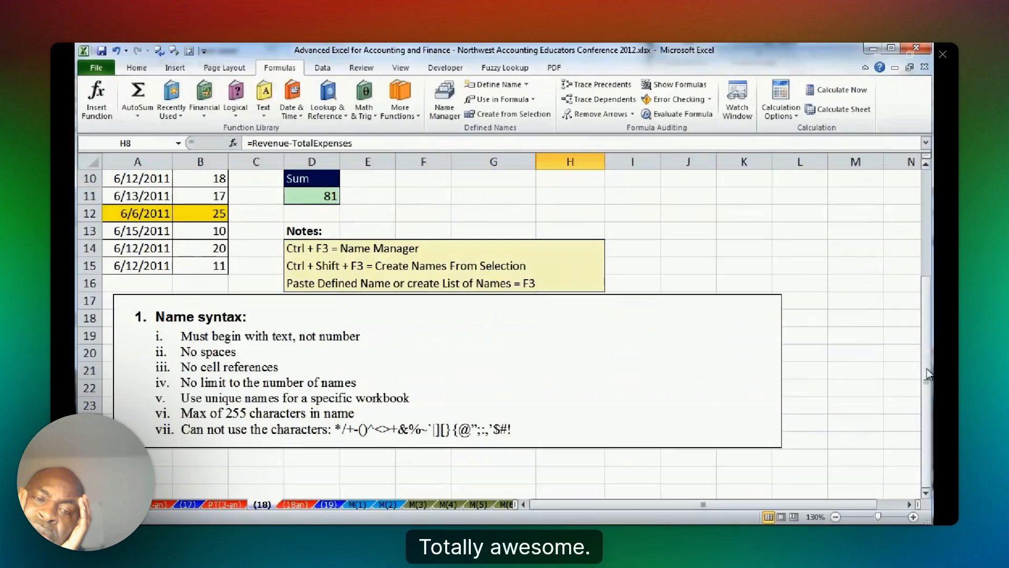
pyautogui.moveTo(927, 369); pyautogui.dragTo(927, 274)
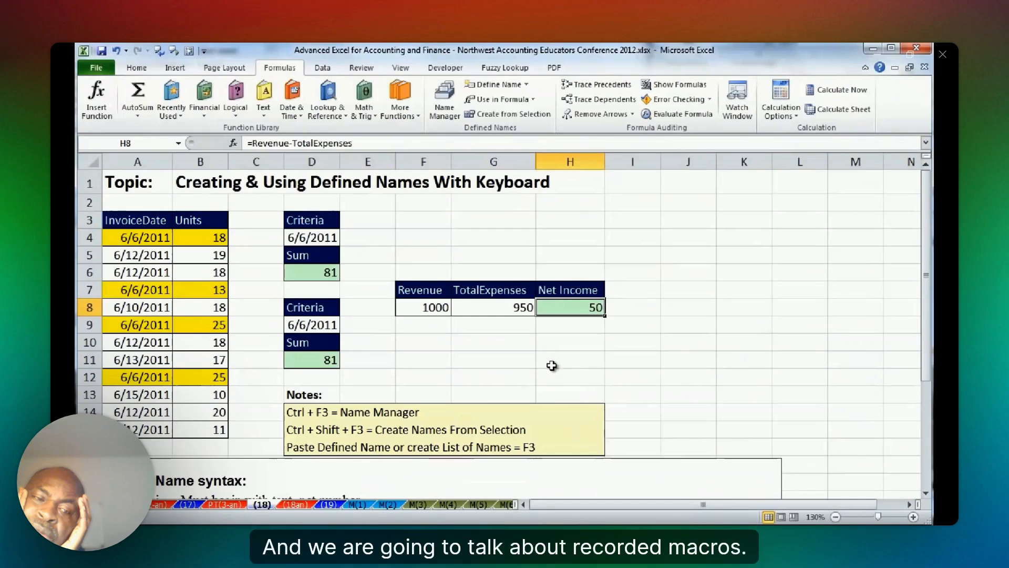
pyautogui.click(329, 505)
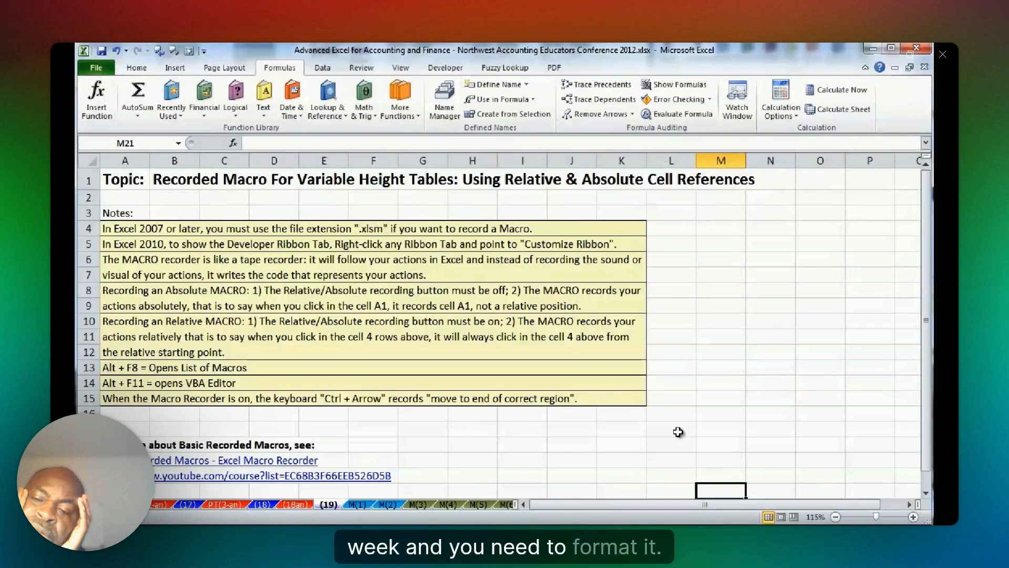
# Examine the Date, Time and Temp (F) table on sheet M(1) and return to sheet (19).
pyautogui.click(363, 506)
pyautogui.moveTo(123, 176); pyautogui.dragTo(195, 177)
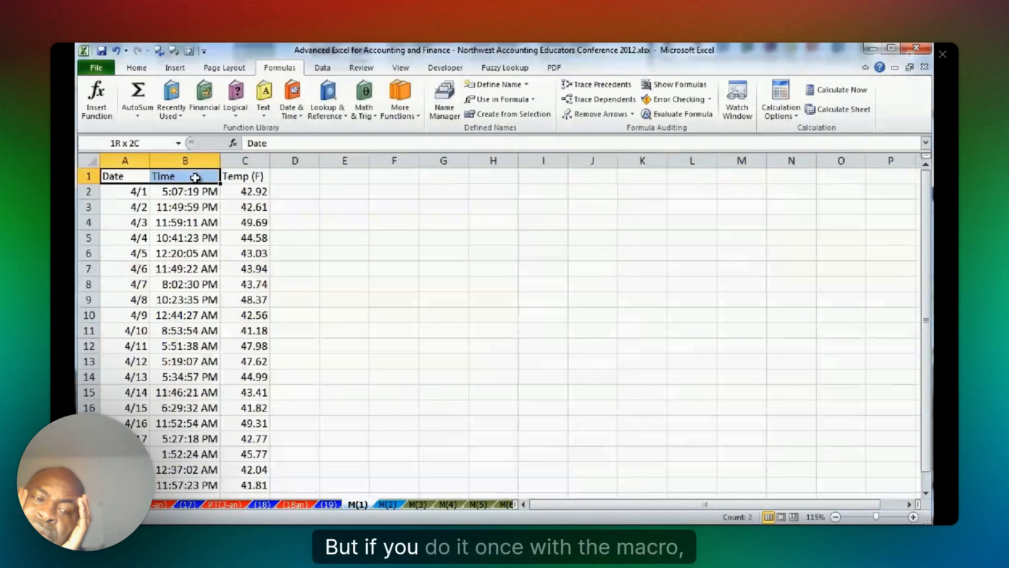
pyautogui.moveTo(195, 178); pyautogui.dragTo(245, 476)
pyautogui.click(294, 176)
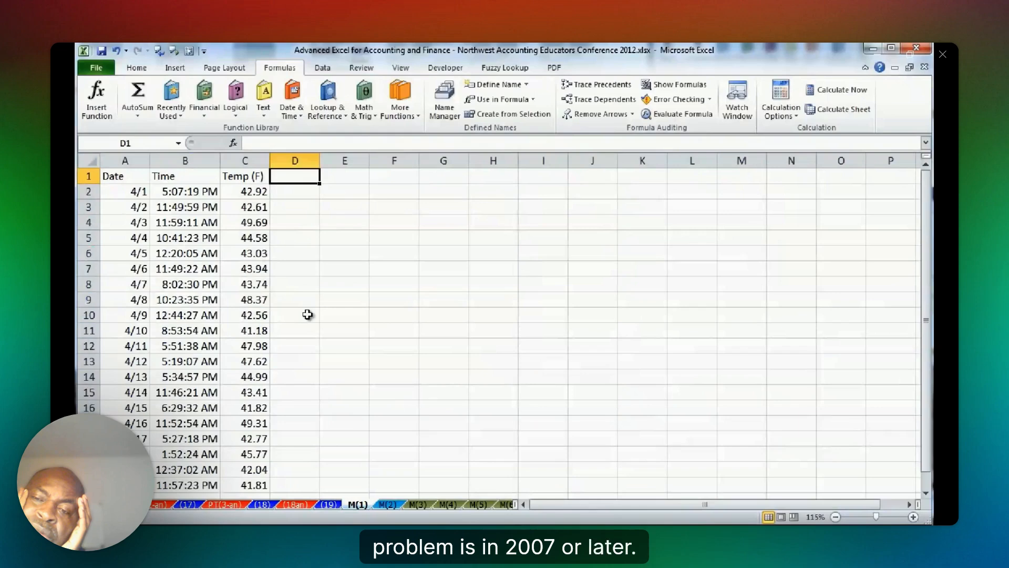
pyautogui.click(329, 504)
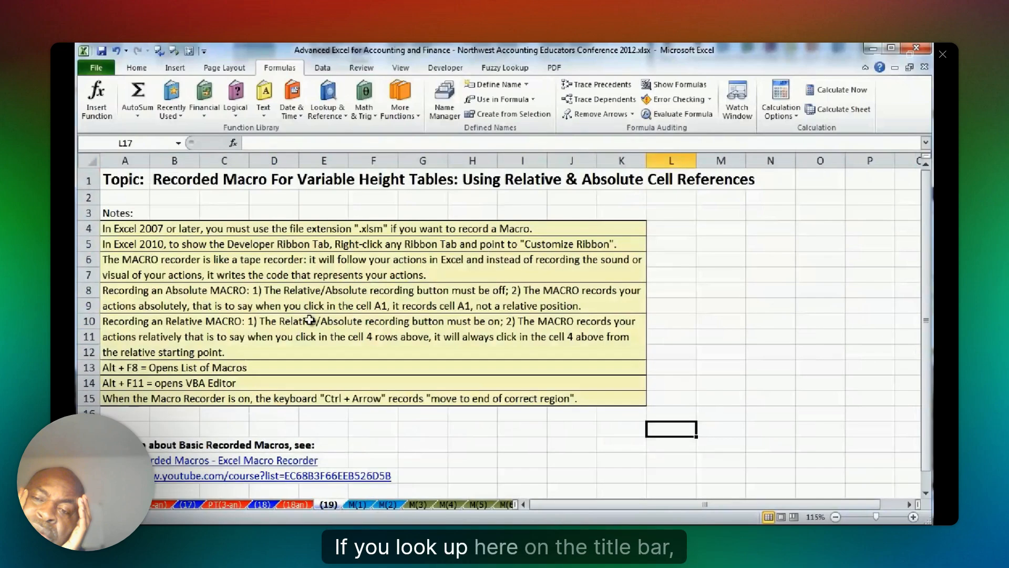
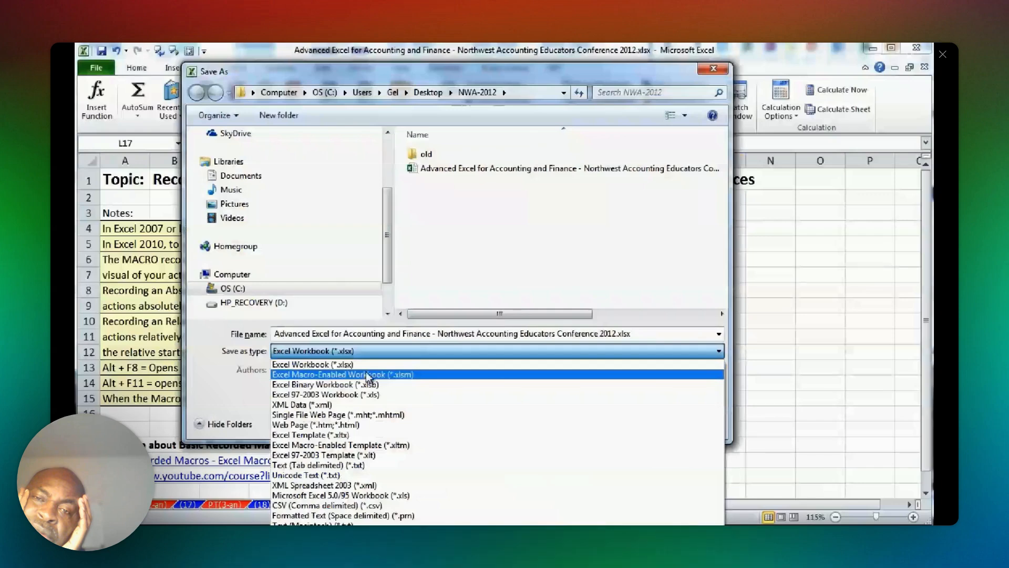
# Save the workbook as an Excel Macro-Enabled Workbook (*.xlsm) under its current file name.
pyautogui.click(368, 375)
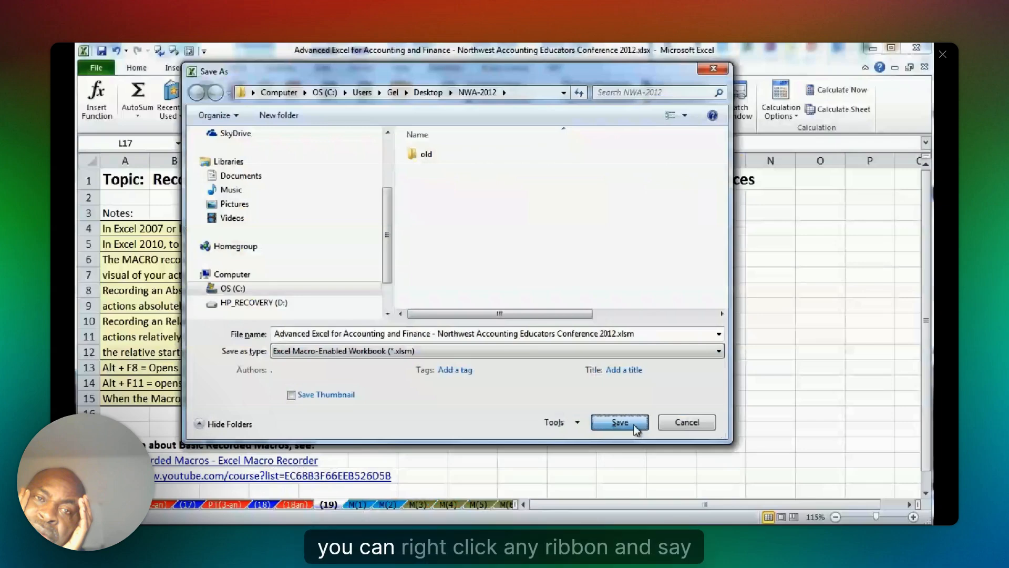
pyautogui.click(620, 422)
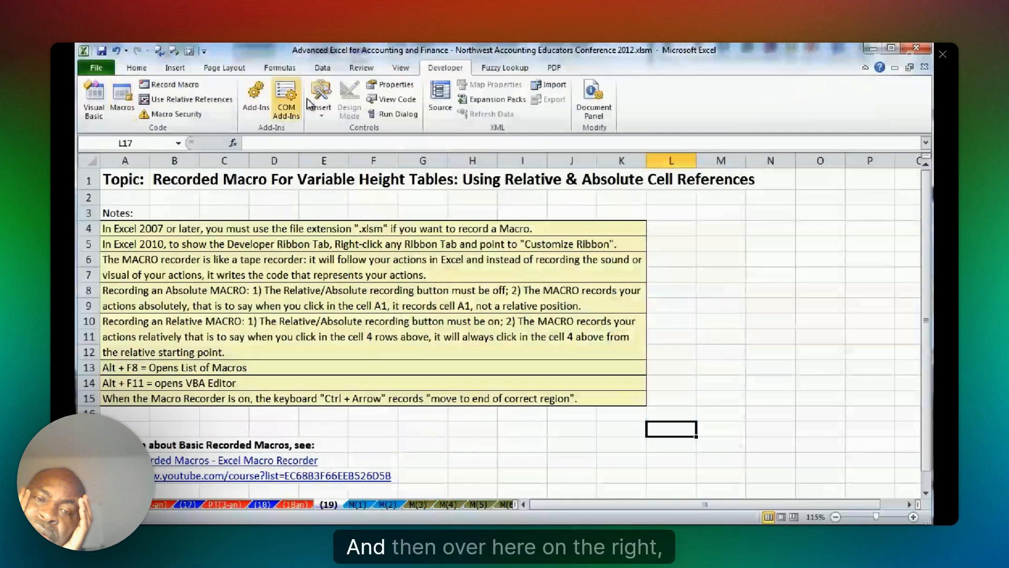
# Check in the ribbon customization options whether Developer is enabled among the main tabs, and accept the settings.
pyautogui.click(136, 67)
pyautogui.rightClick(176, 93)
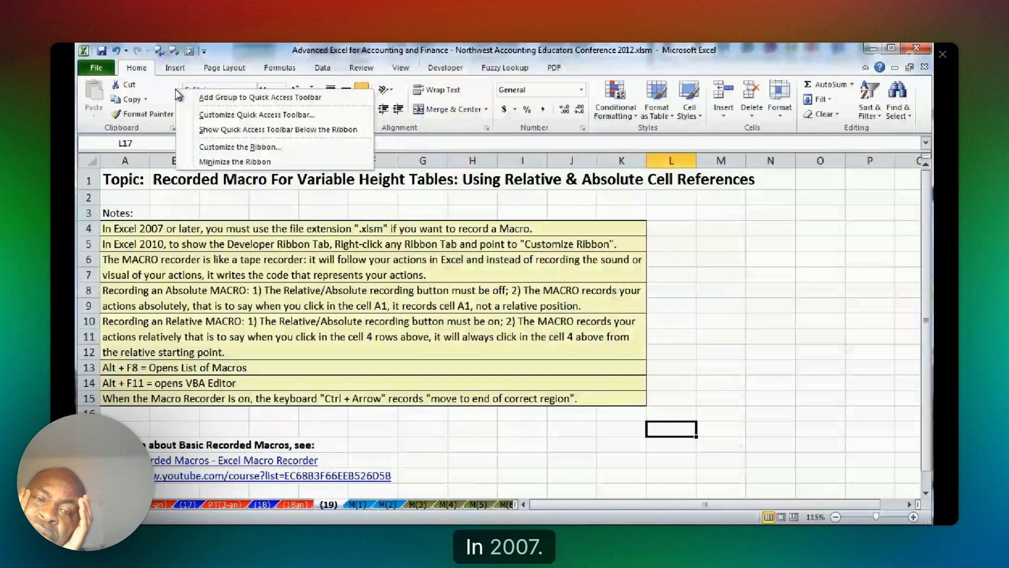
pyautogui.click(252, 149)
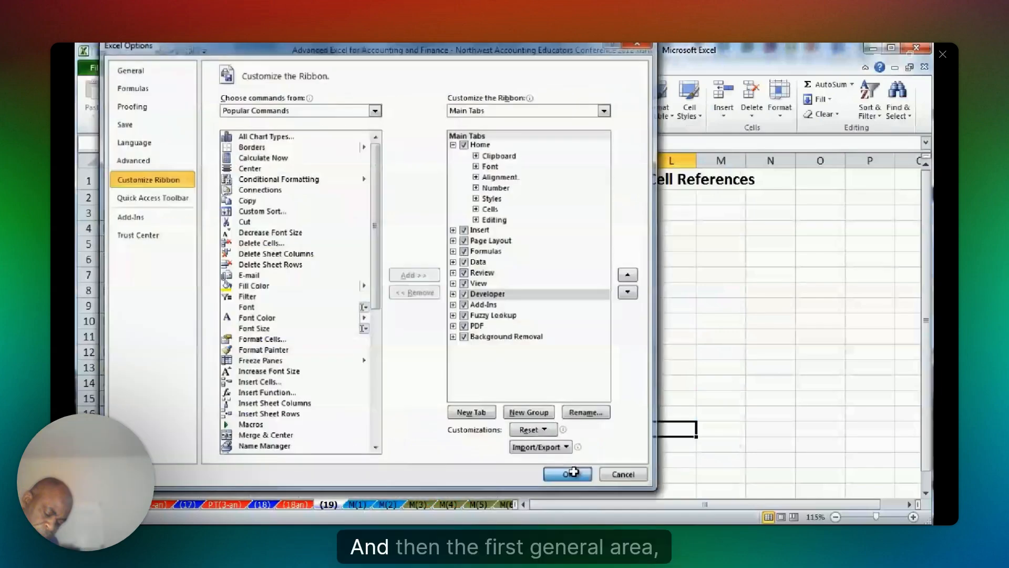
pyautogui.click(573, 471)
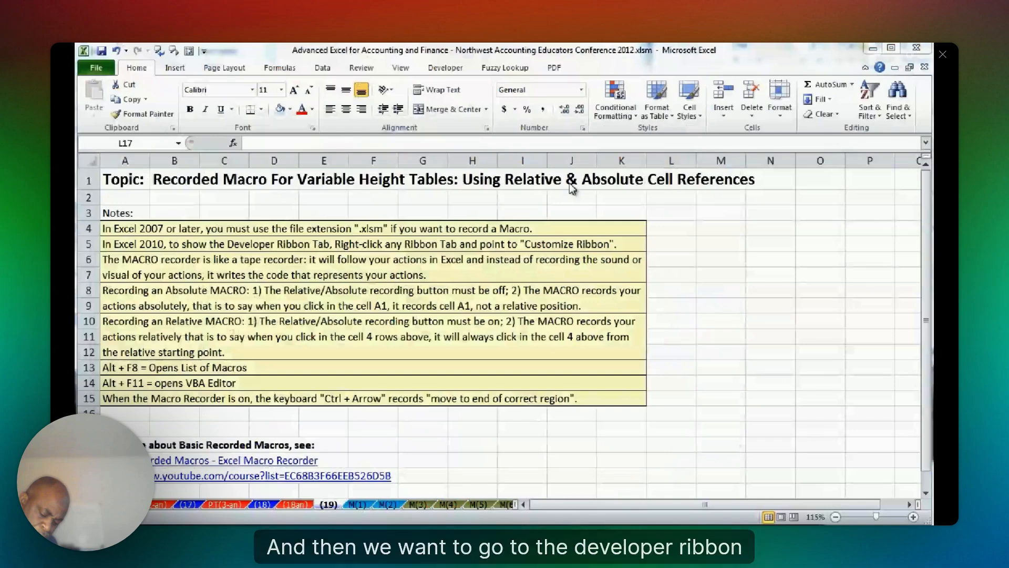
# Open sheet M(3) and review the commands available for viewing and recording macros.
pyautogui.click(419, 508)
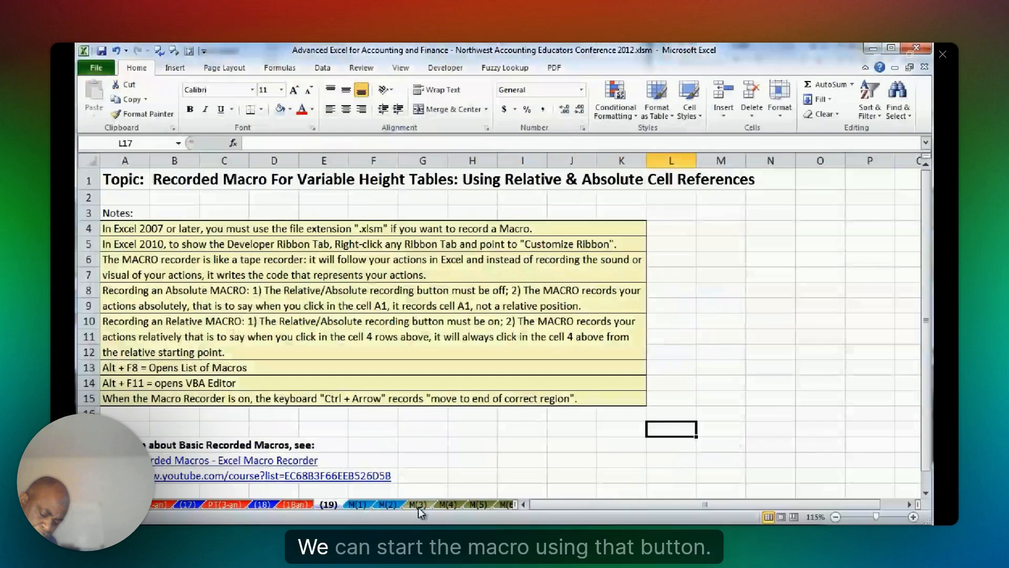
pyautogui.click(419, 506)
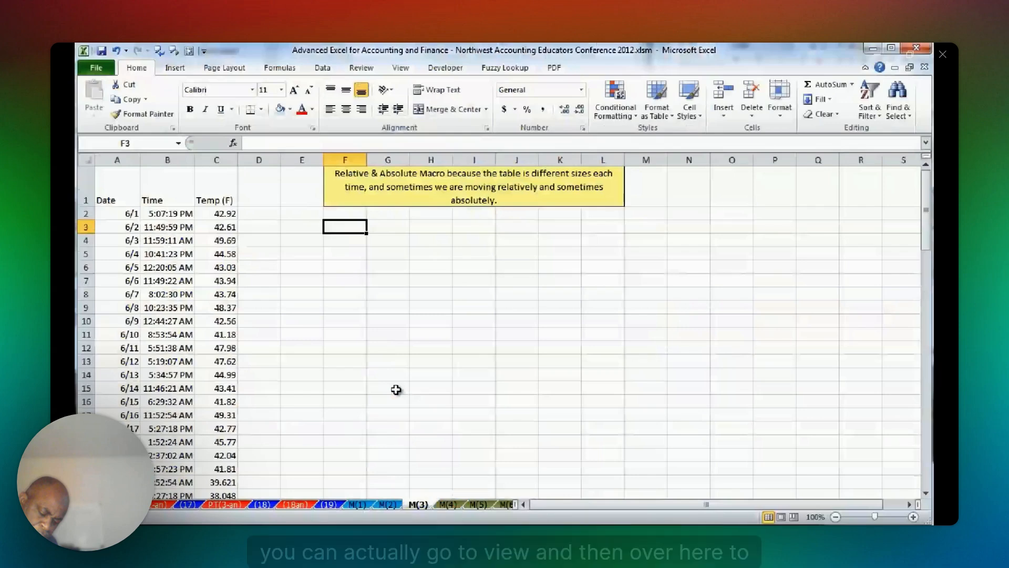
pyautogui.click(446, 67)
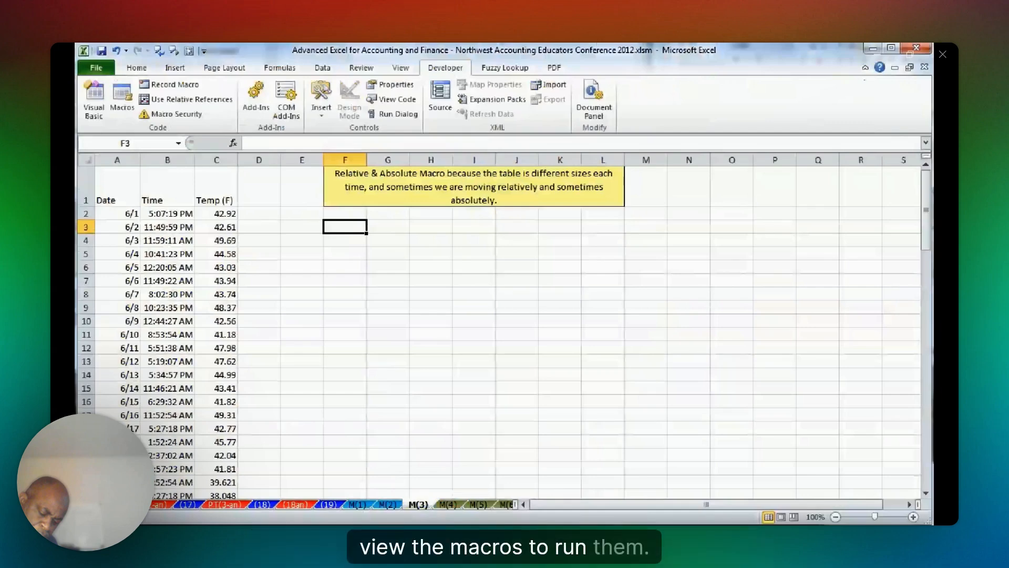
pyautogui.click(401, 67)
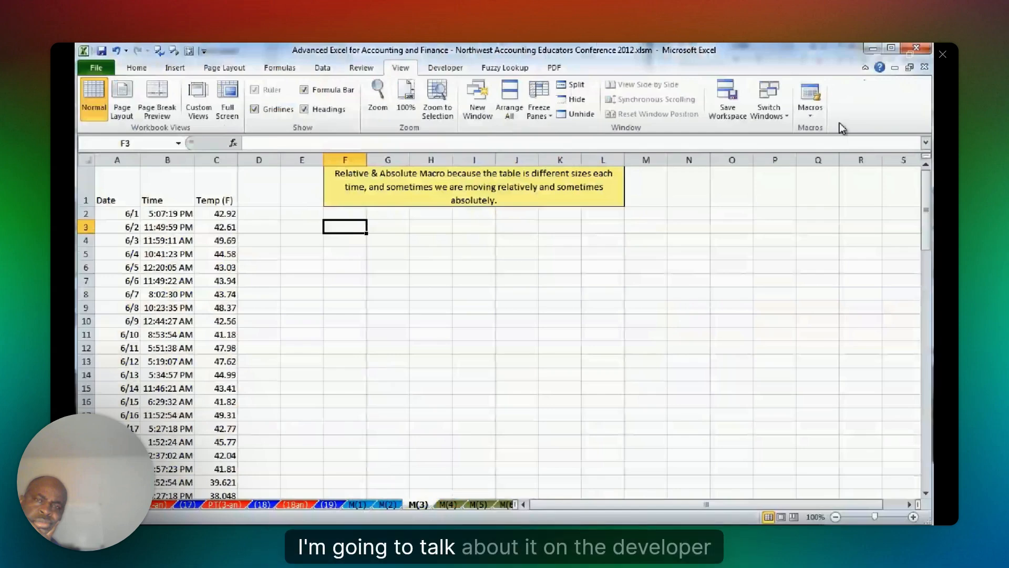
pyautogui.click(810, 108)
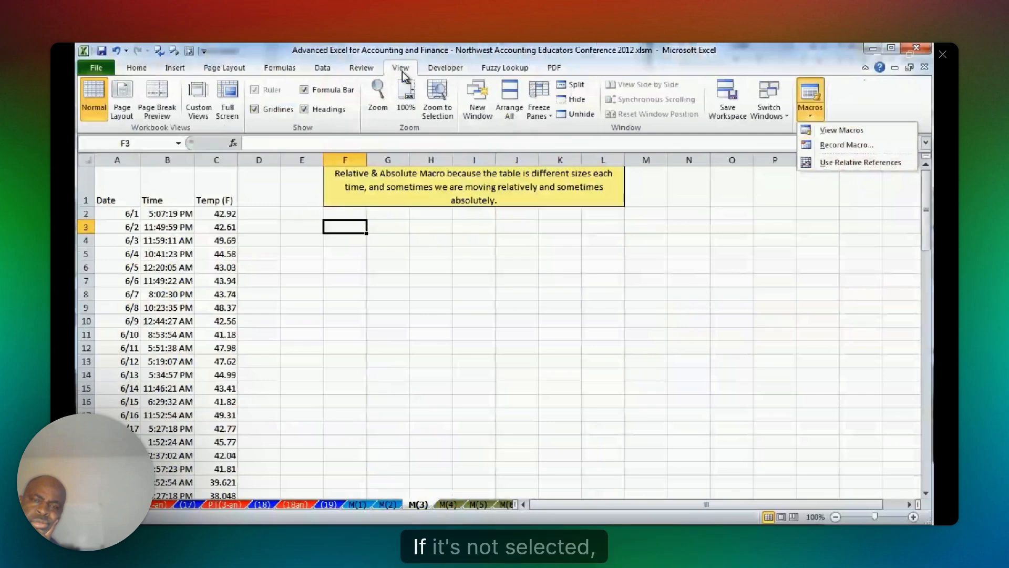
pyautogui.click(445, 67)
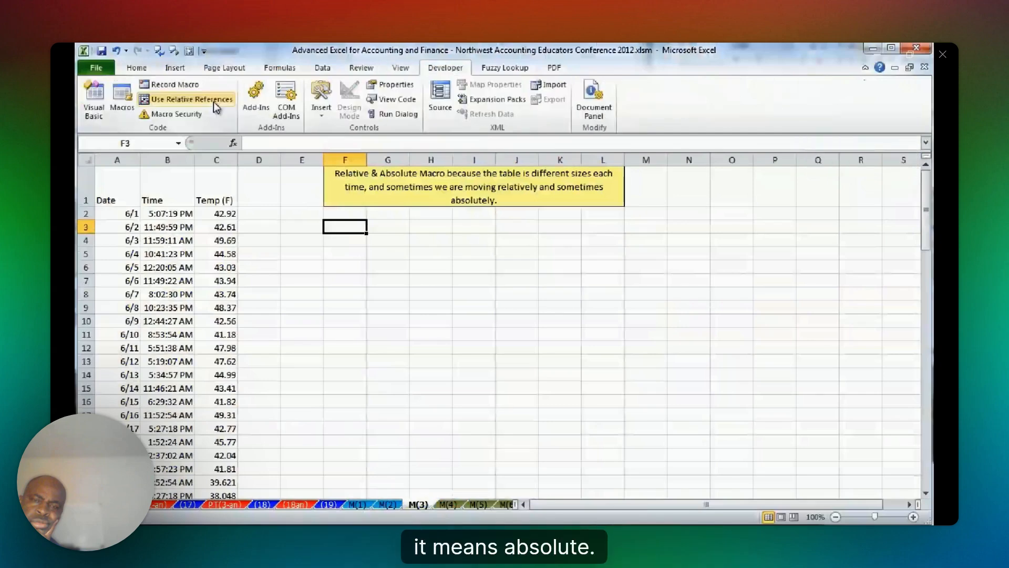
# Demonstrate absolute cell selection with relative references off by selecting D1 and G8.
pyautogui.click(211, 102)
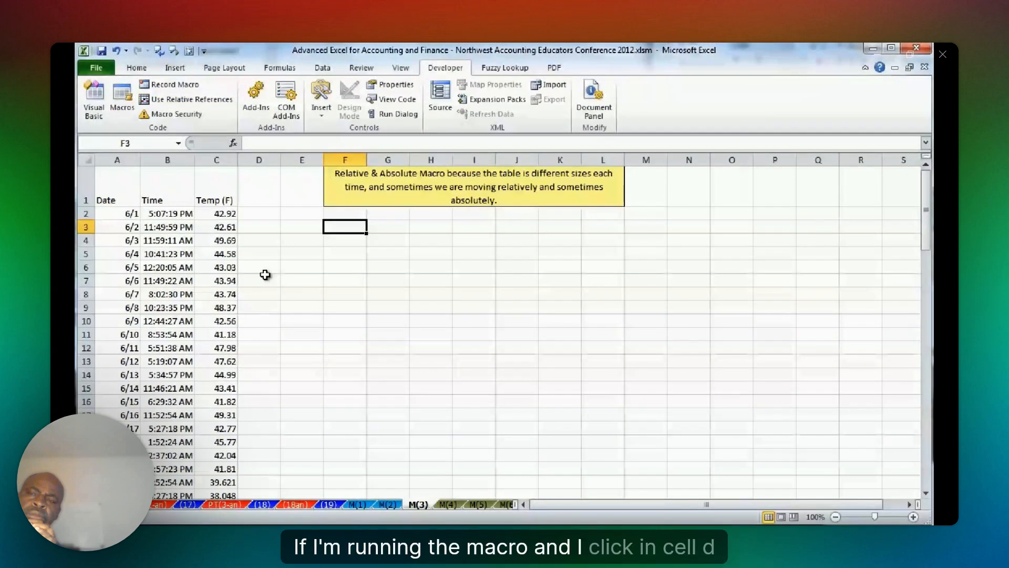
pyautogui.click(259, 190)
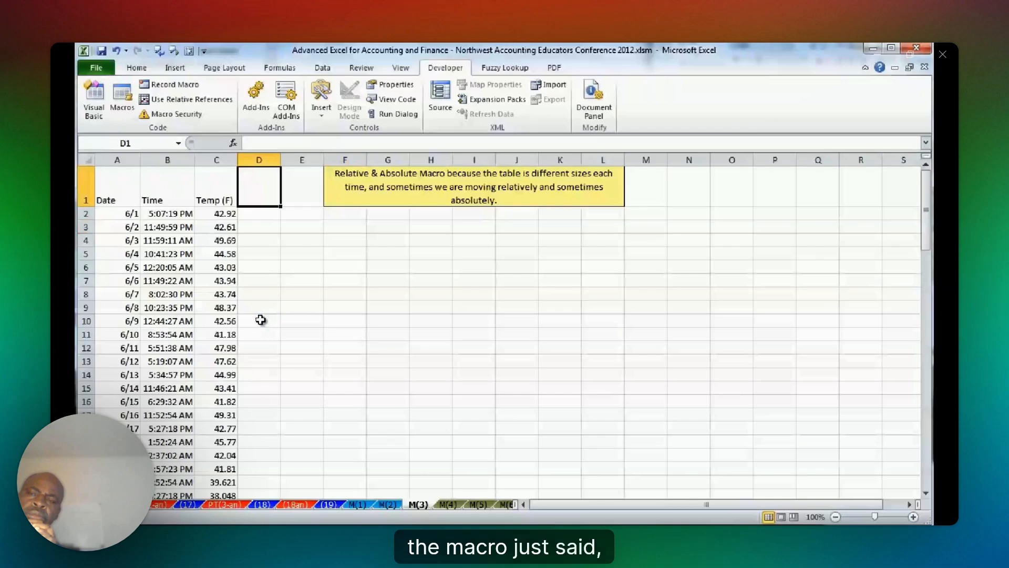
pyautogui.click(383, 292)
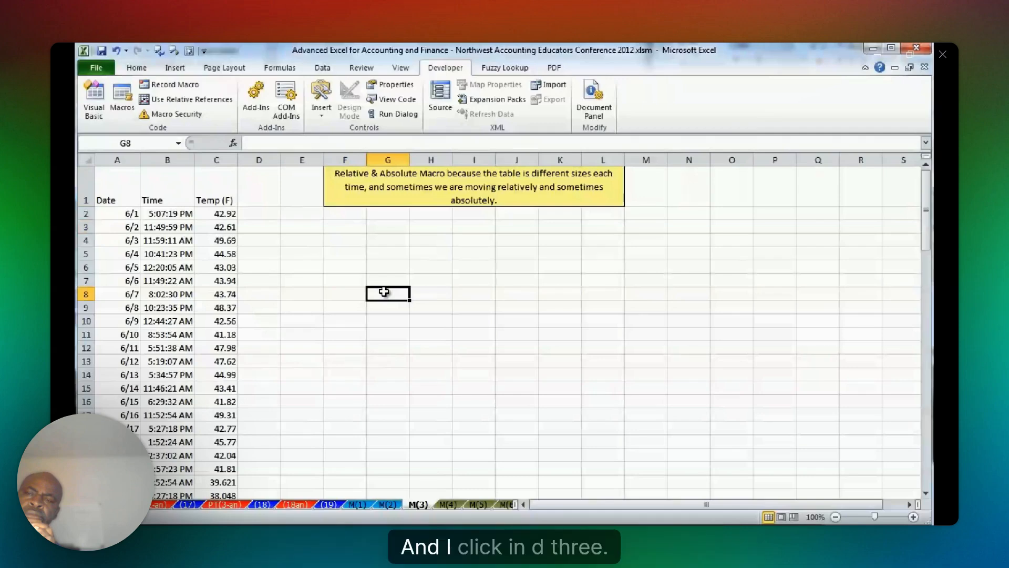
# Demonstrate relative cell selection by turning on Use Relative References and moving from D1 to D3.
pyautogui.click(267, 193)
pyautogui.click(187, 99)
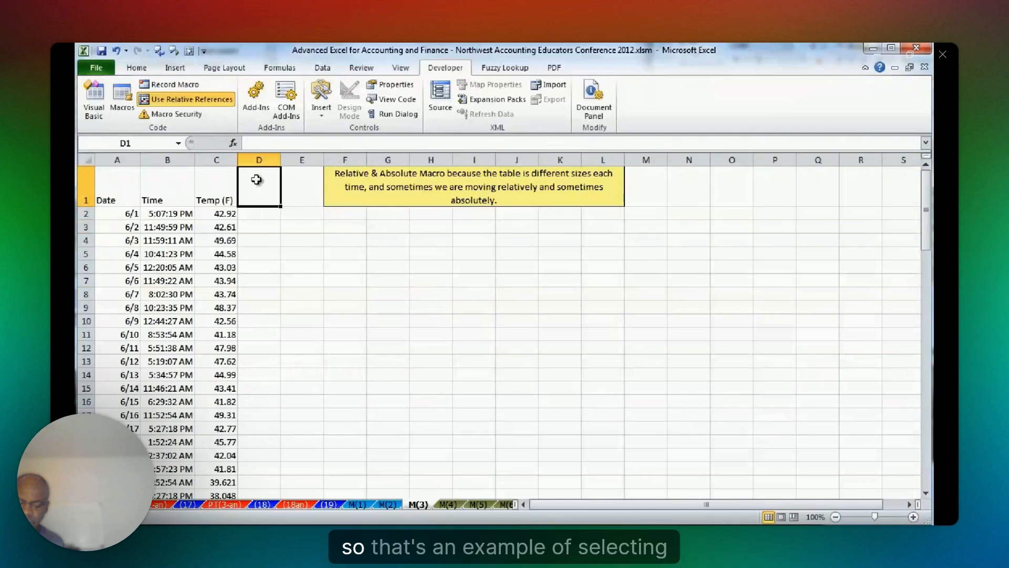
pyautogui.click(258, 222)
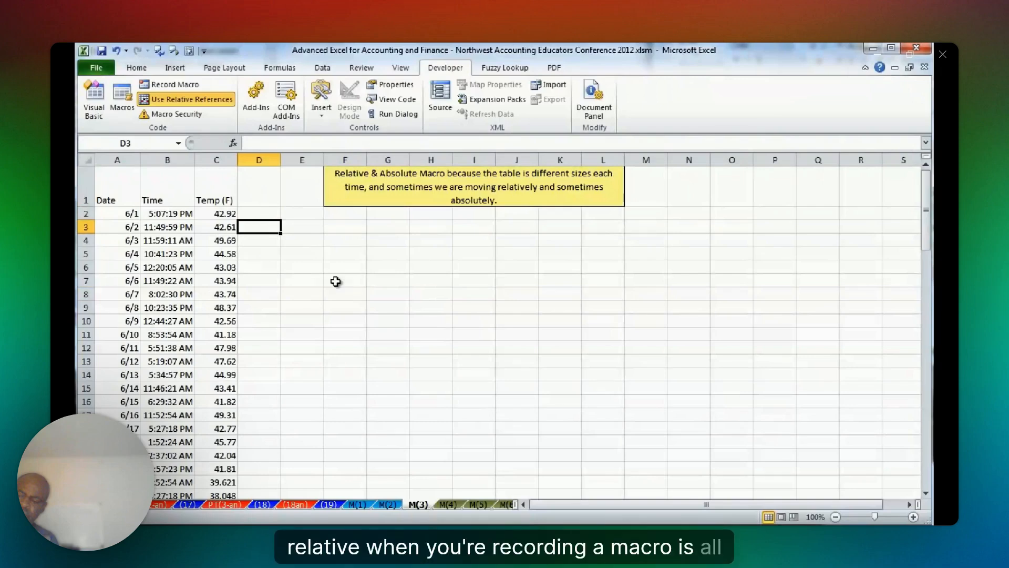
pyautogui.click(208, 100)
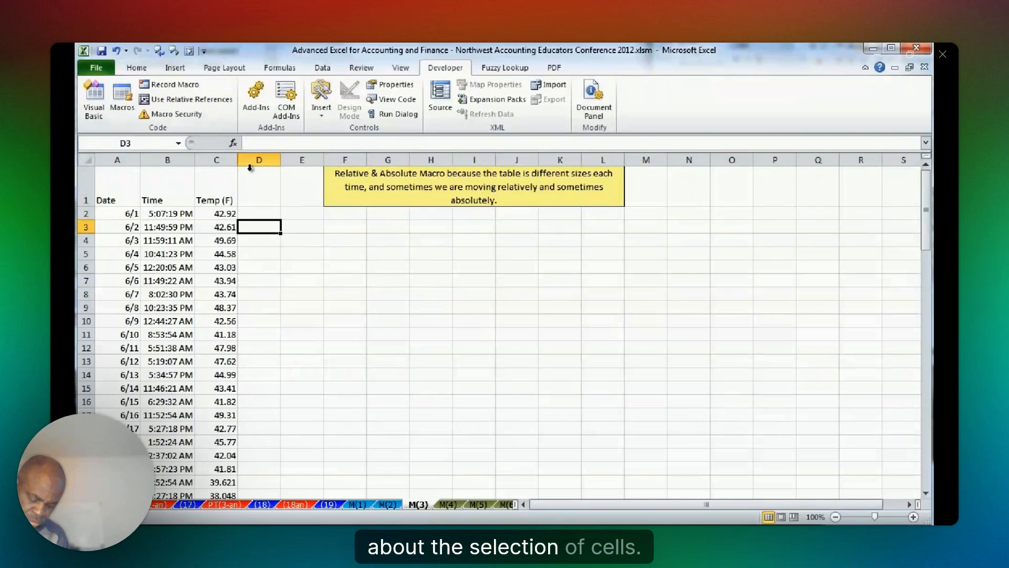
pyautogui.click(218, 103)
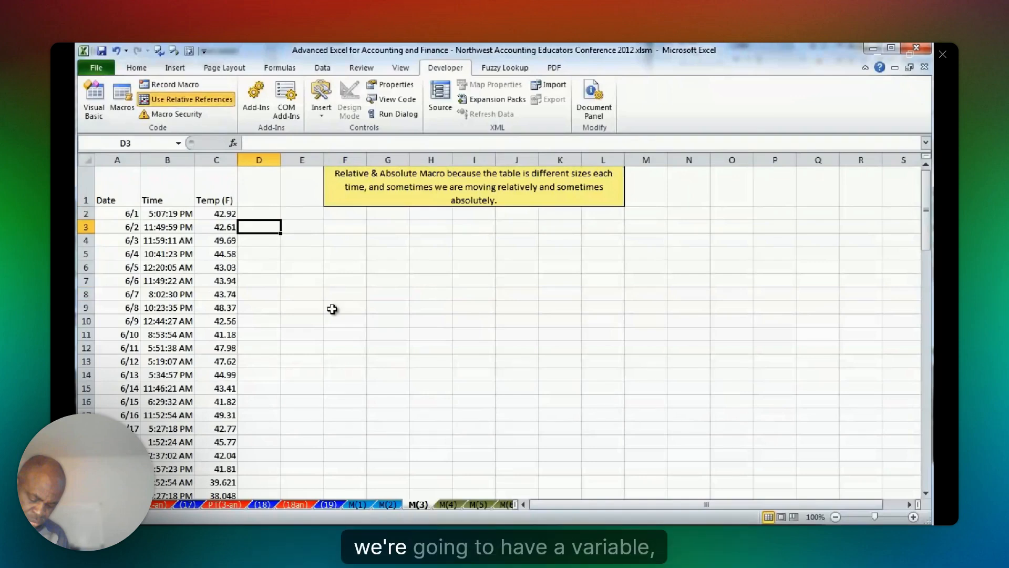
pyautogui.click(361, 304)
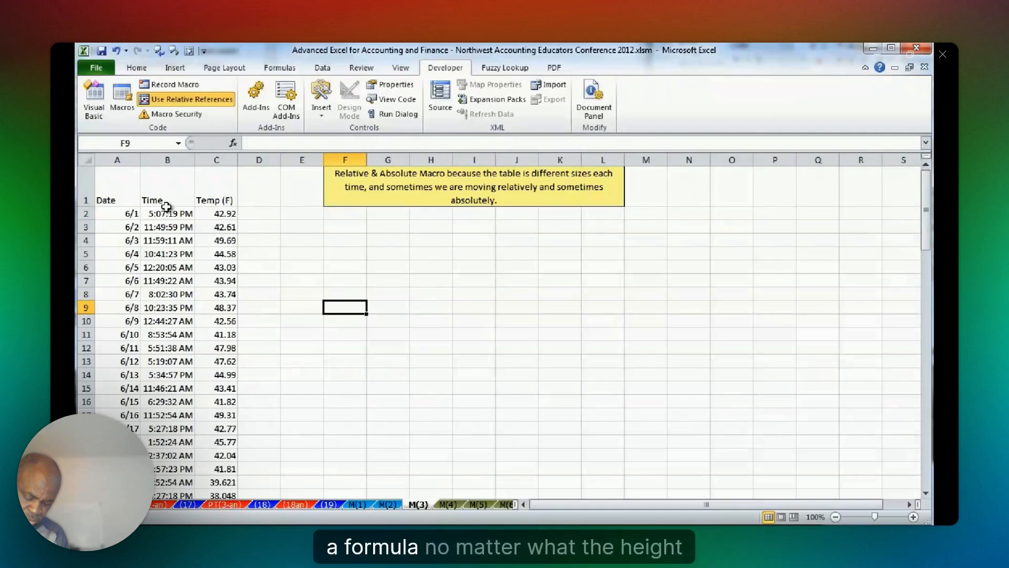
# View the shorter table on sheet M(4), turn off Use Relative References, and return to sheet M(3).
pyautogui.hotkey('ctrl', 'pagedown')
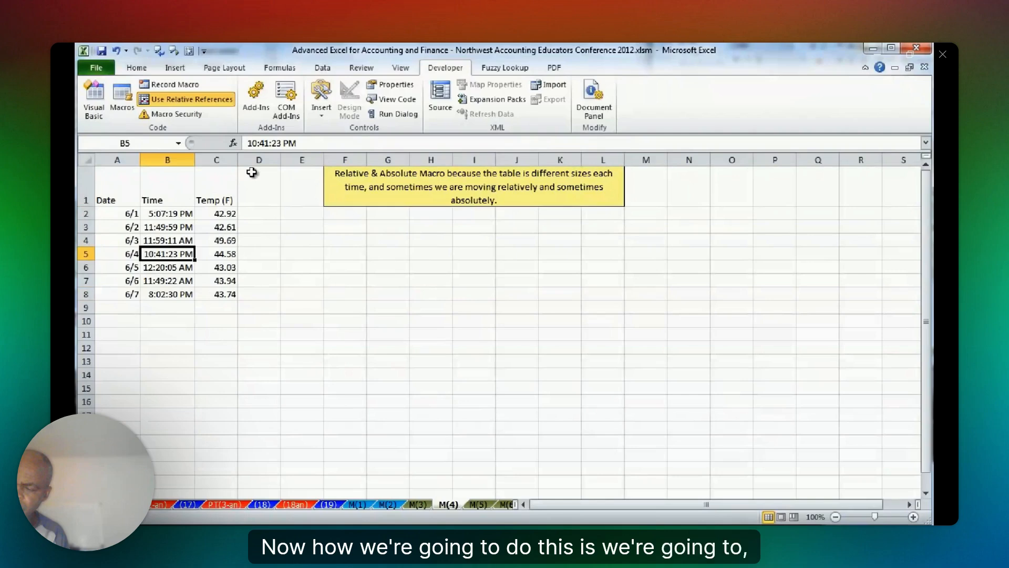
pyautogui.click(186, 99)
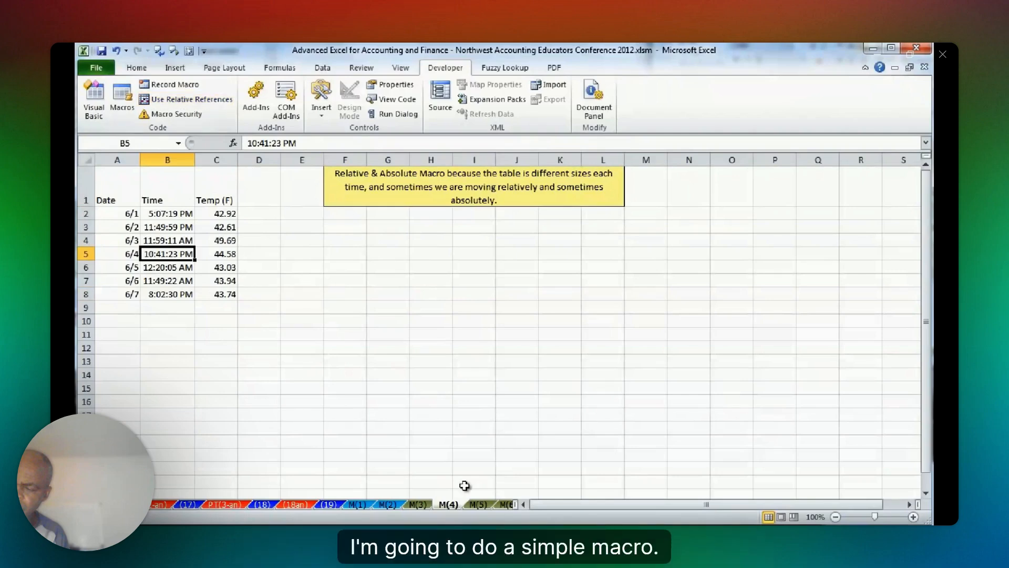
pyautogui.click(418, 504)
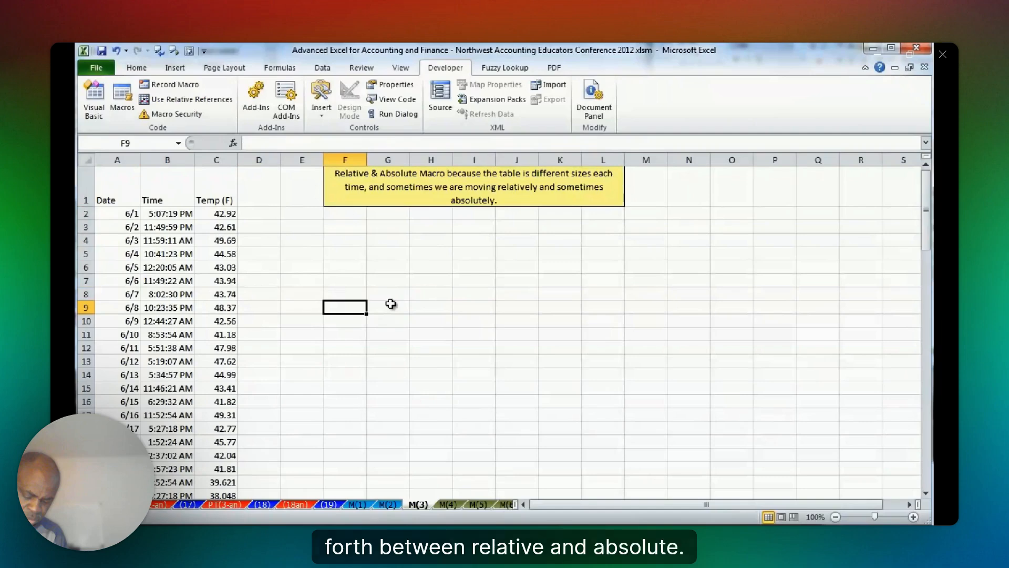
# Preview the macro's cell selections by marking headers A1:D1, moving away to F3 and selecting D1.
pyautogui.press('Right')
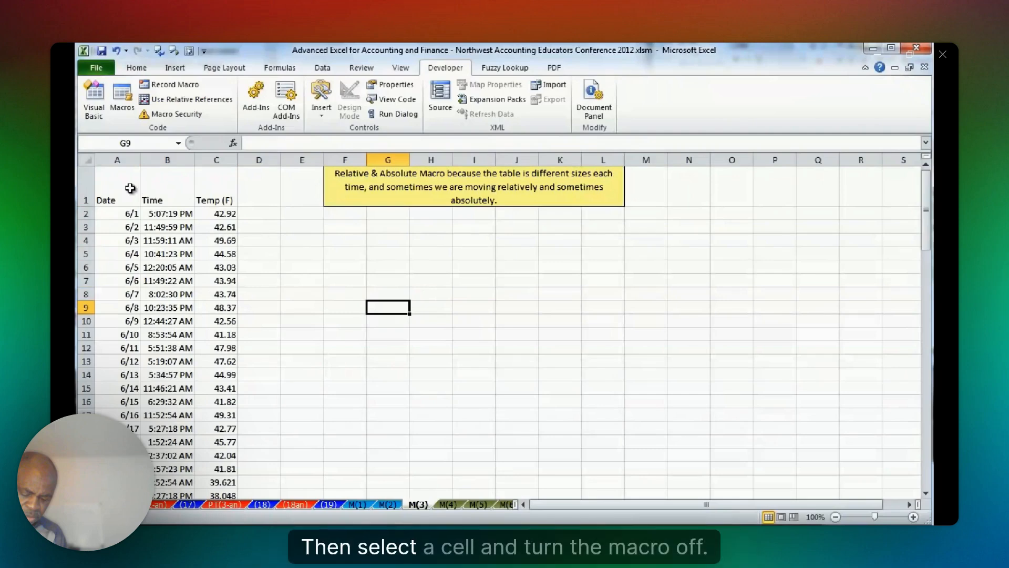
pyautogui.moveTo(130, 188); pyautogui.dragTo(275, 196)
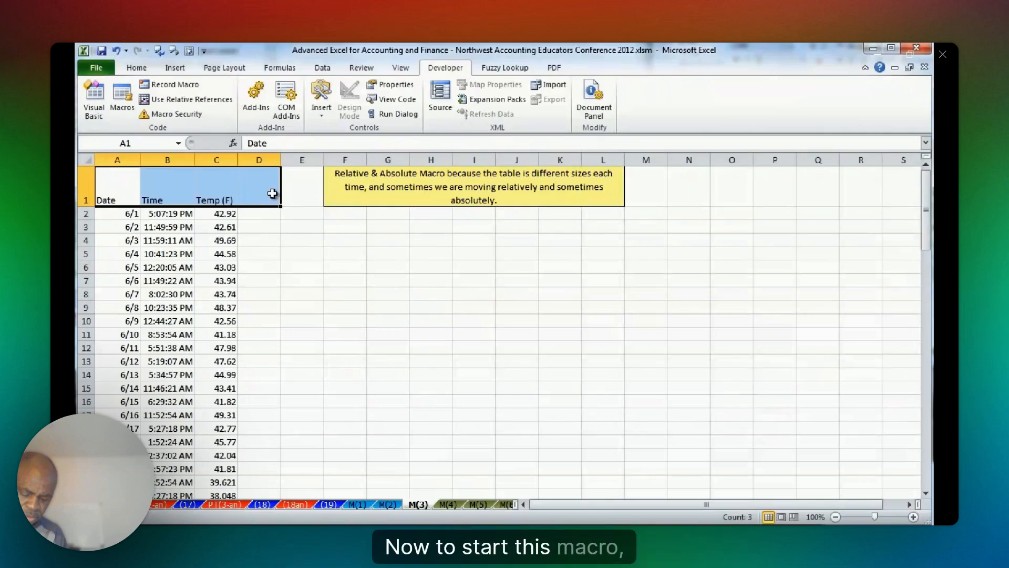
pyautogui.click(343, 225)
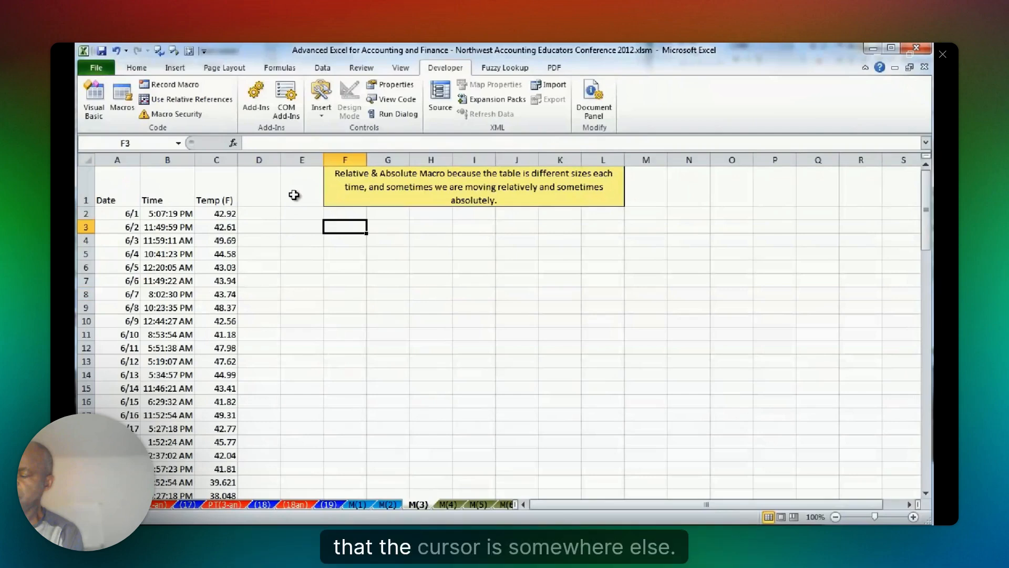
pyautogui.click(265, 197)
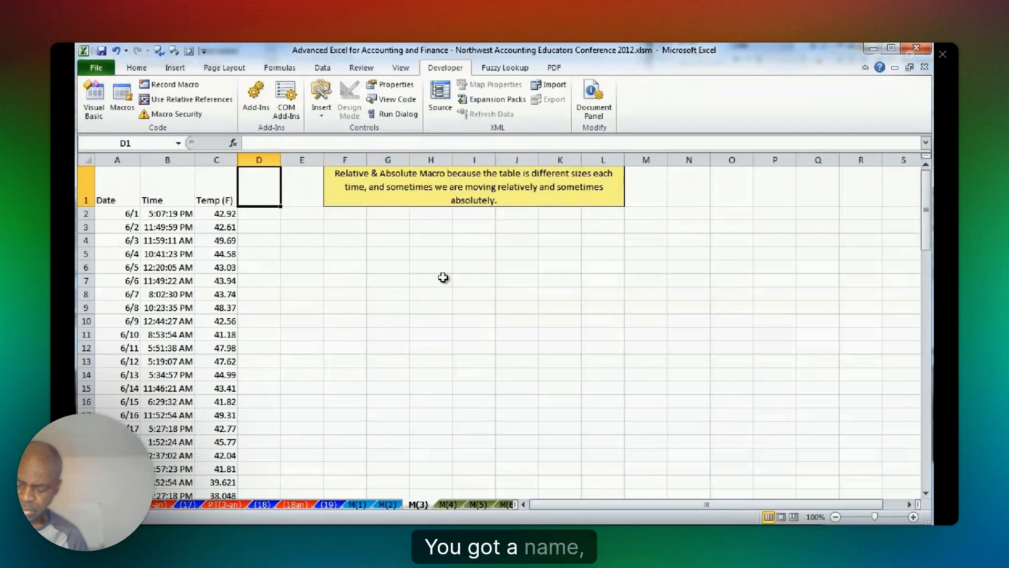
# Set up a new macro recording from cell H7, named FormatReport with the shortcut key Ctrl+Shift+R.
pyautogui.click(443, 279)
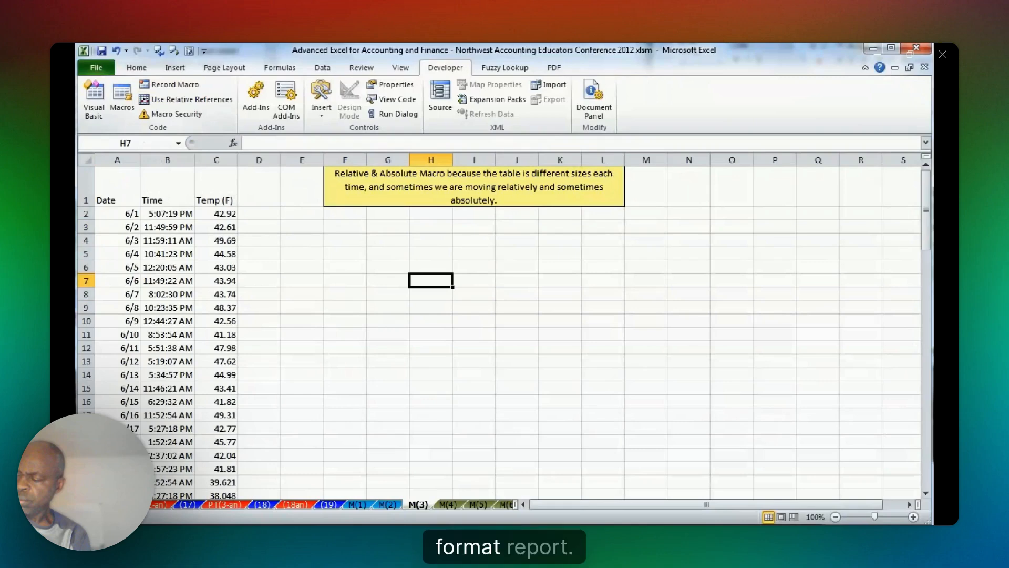
pyautogui.click(171, 84)
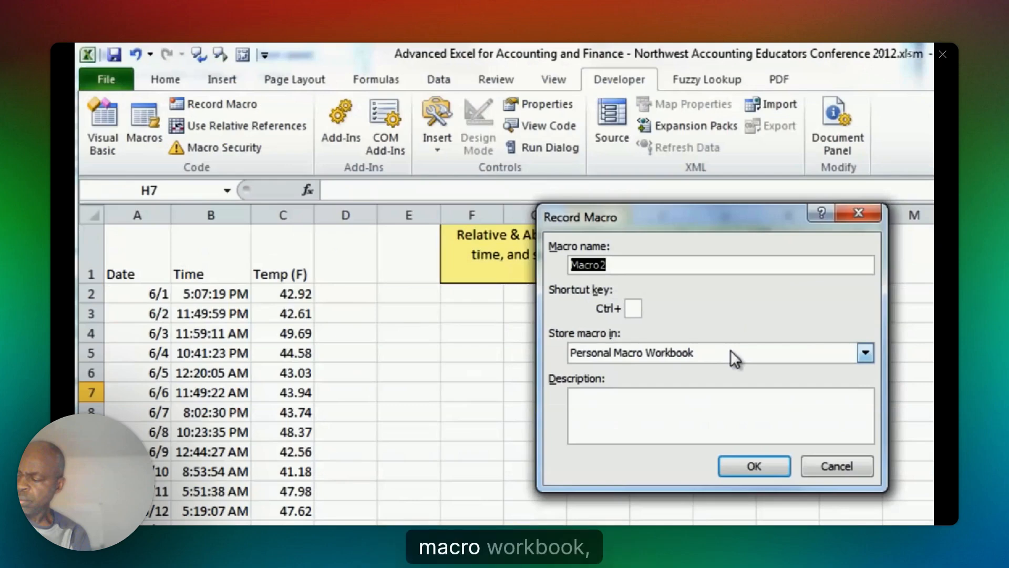
pyautogui.write('FormatReport')
pyautogui.press('Tab')
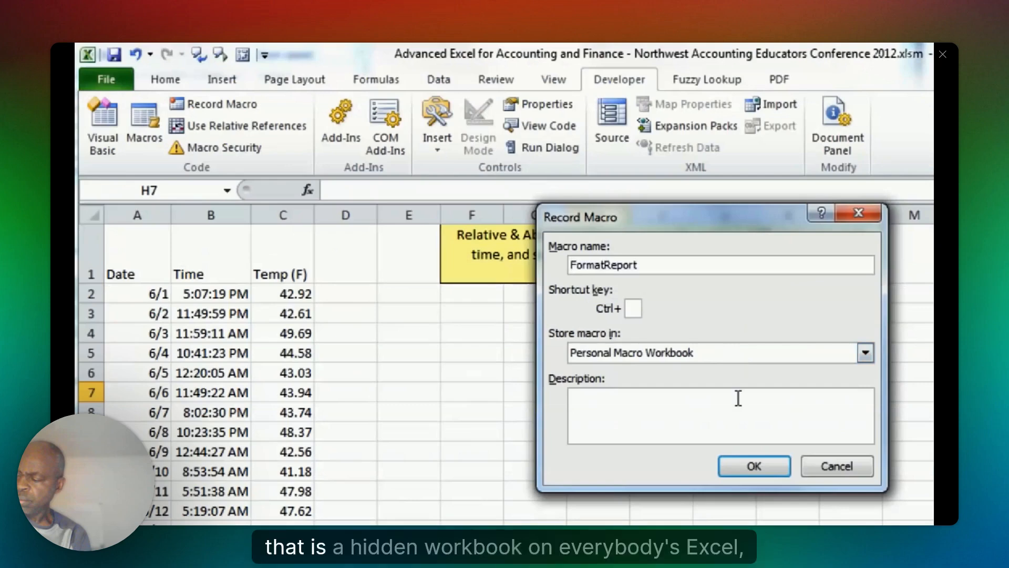
pyautogui.write('R')
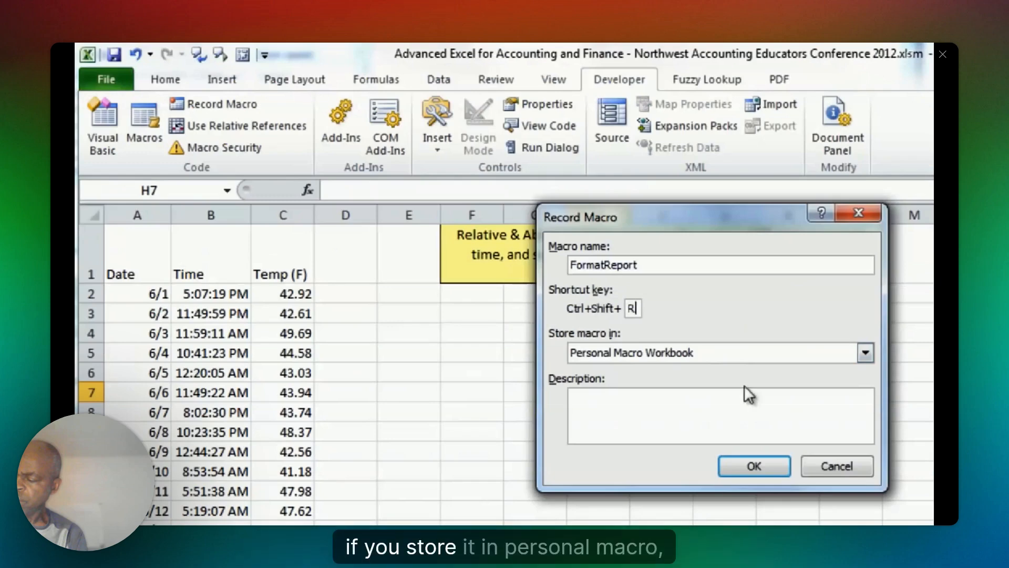
# Store the macro in the Personal Macro Workbook, add the description Format Report, and start recording.
pyautogui.click(683, 353)
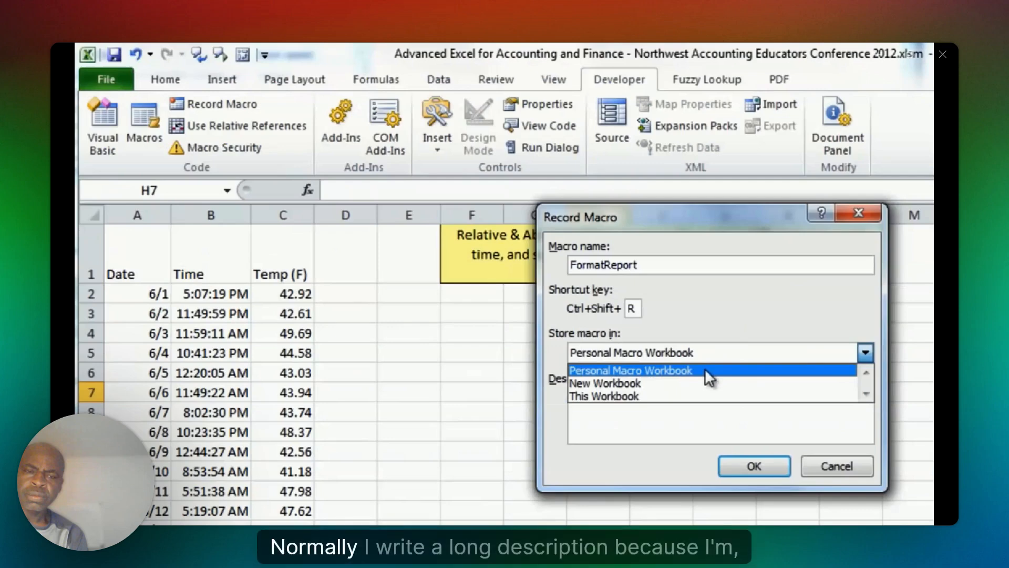
pyautogui.click(613, 396)
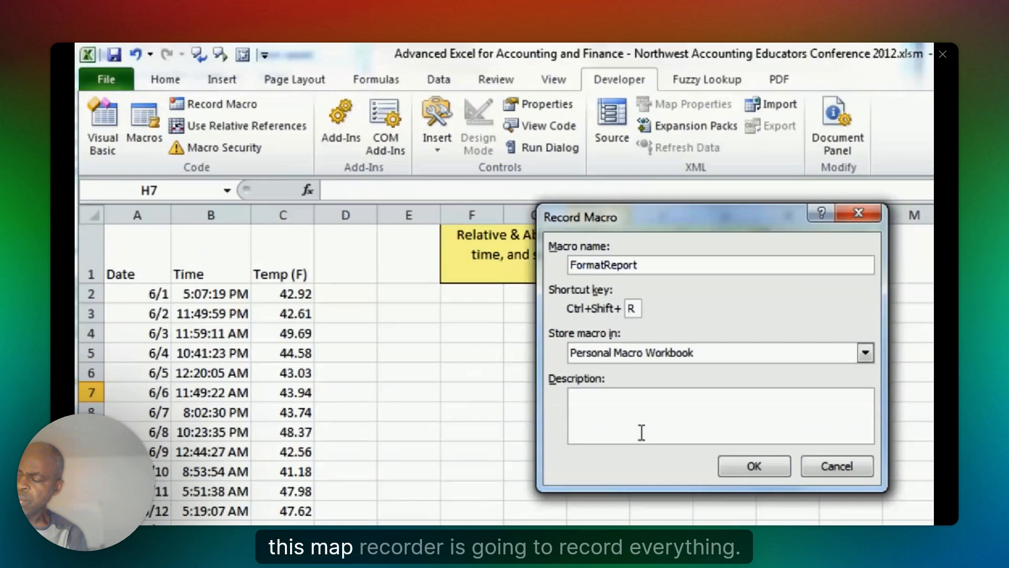
pyautogui.write('rmat Report')
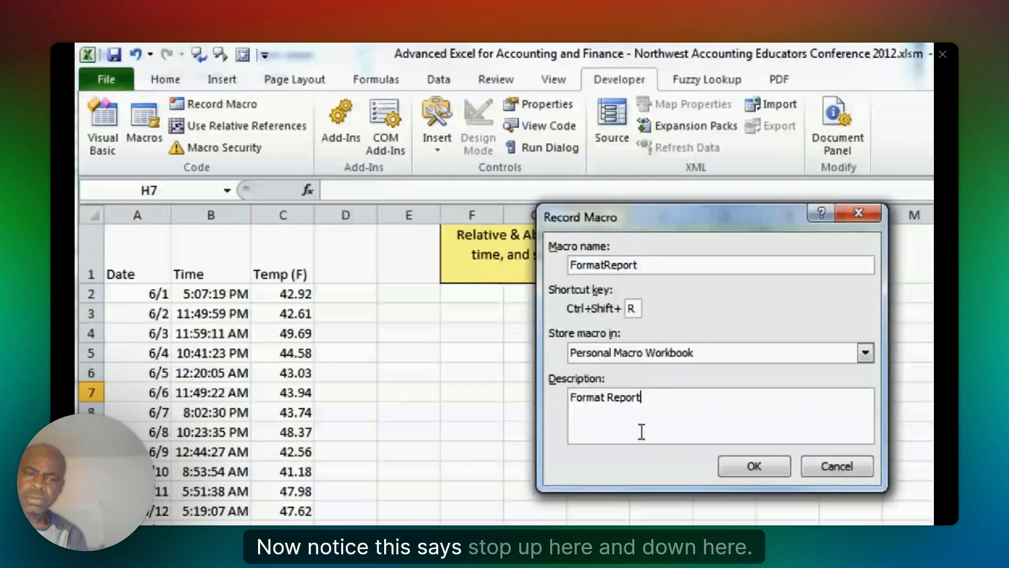
pyautogui.click(758, 465)
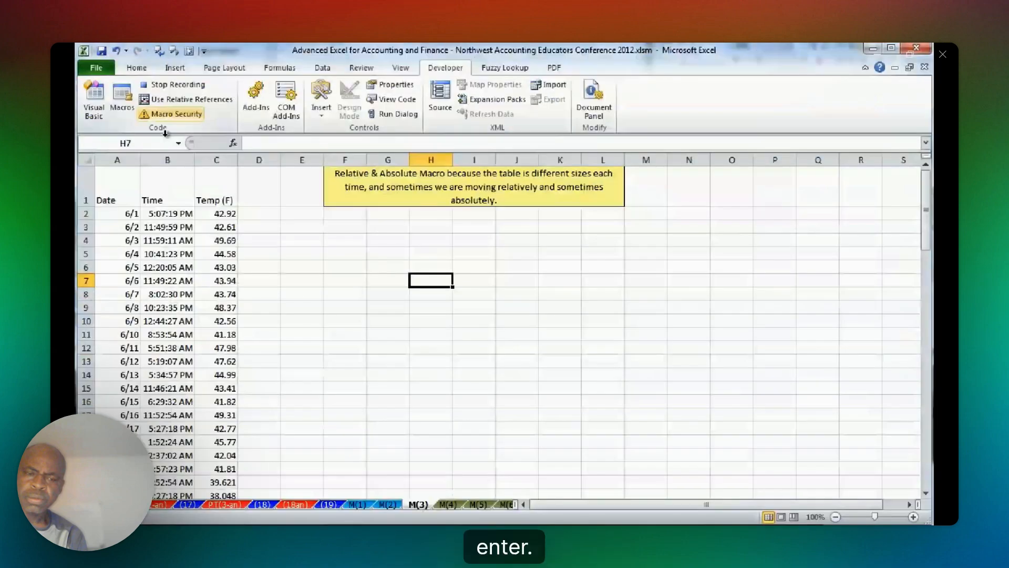
# Enter the header Celaius in cell D1 of sheet M(3).
pyautogui.click(259, 187)
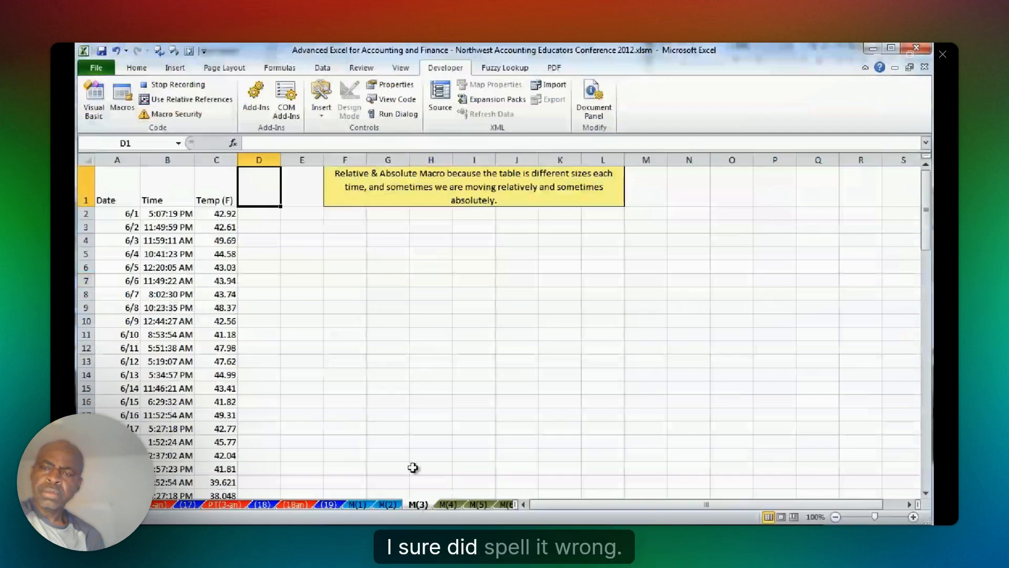
pyautogui.write('Celsius')
pyautogui.press('Return')
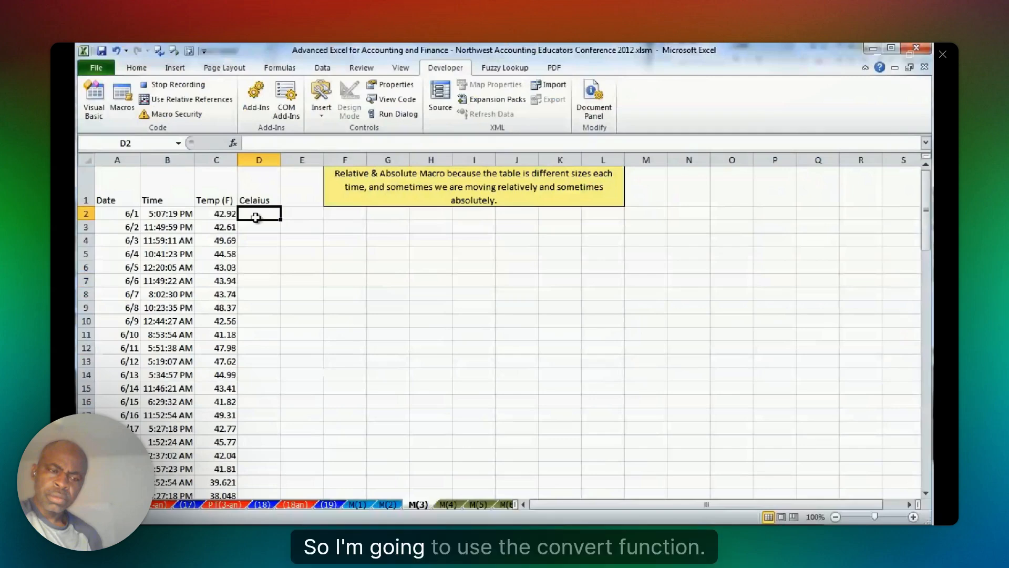
# Enter =CONVERT(C2,"F","C") in D2 to convert the Fahrenheit temperature, keeping D2 selected.
pyautogui.write('=')
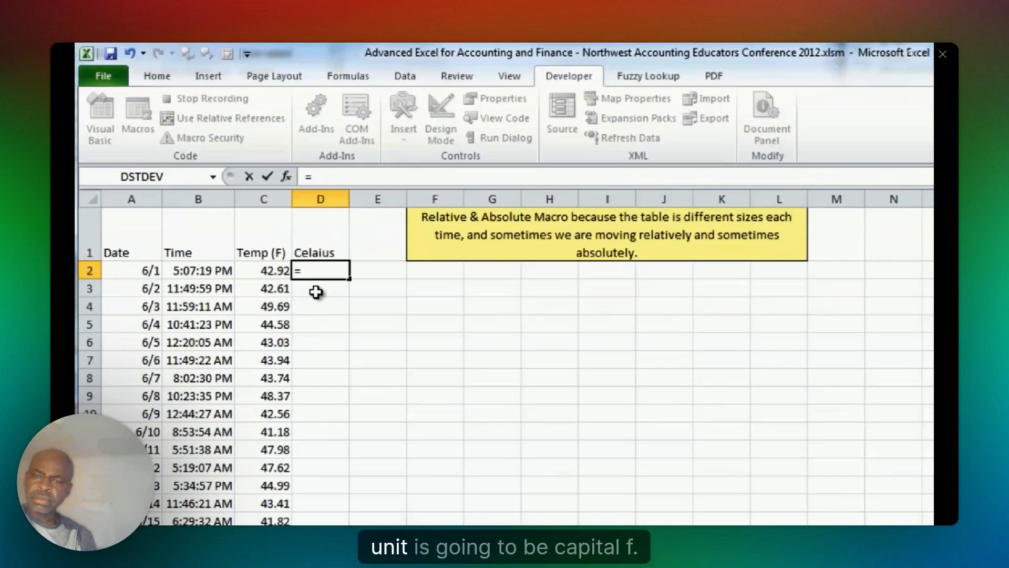
pyautogui.write('CONVERT(')
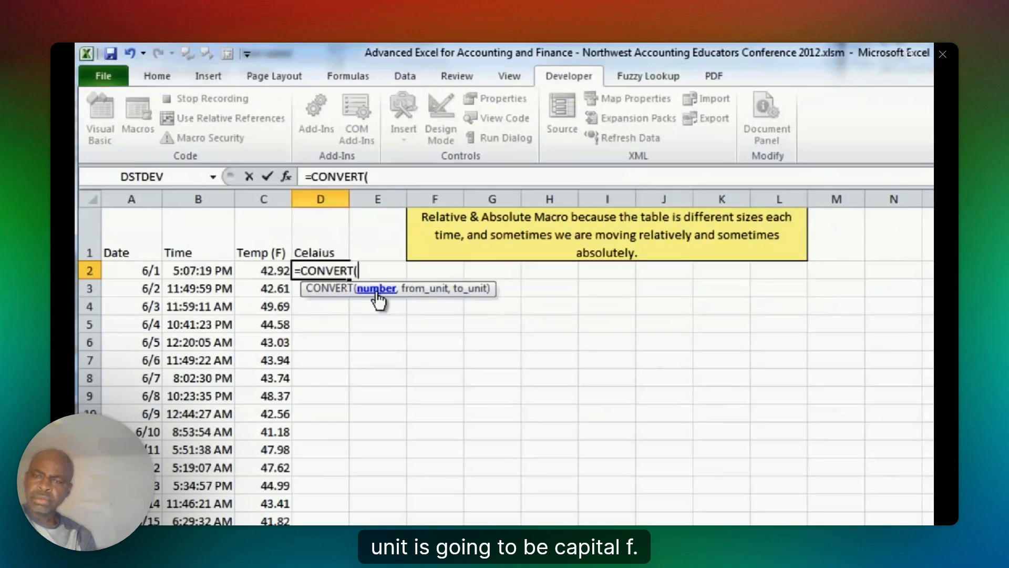
pyautogui.click(271, 270)
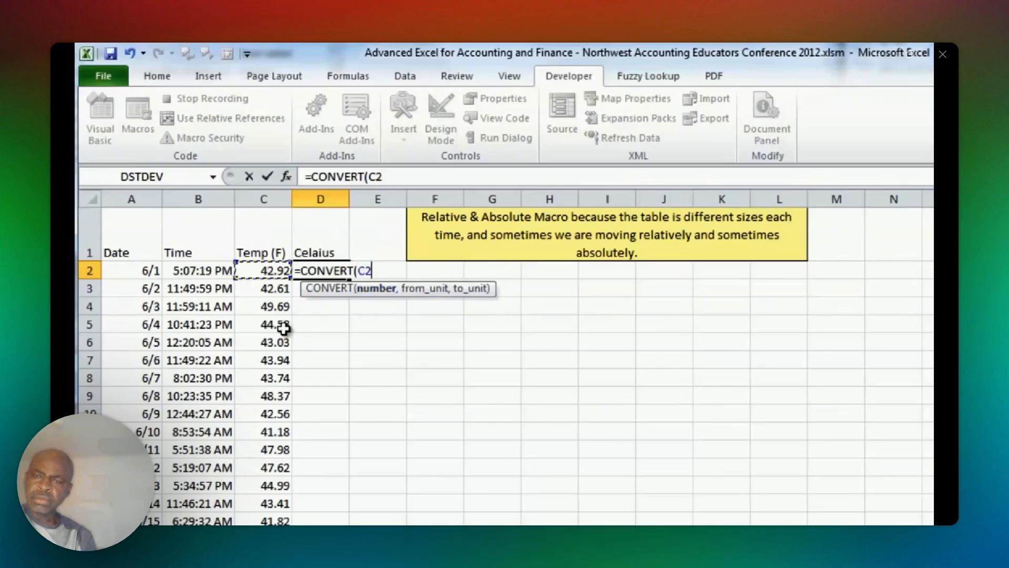
pyautogui.write(',')
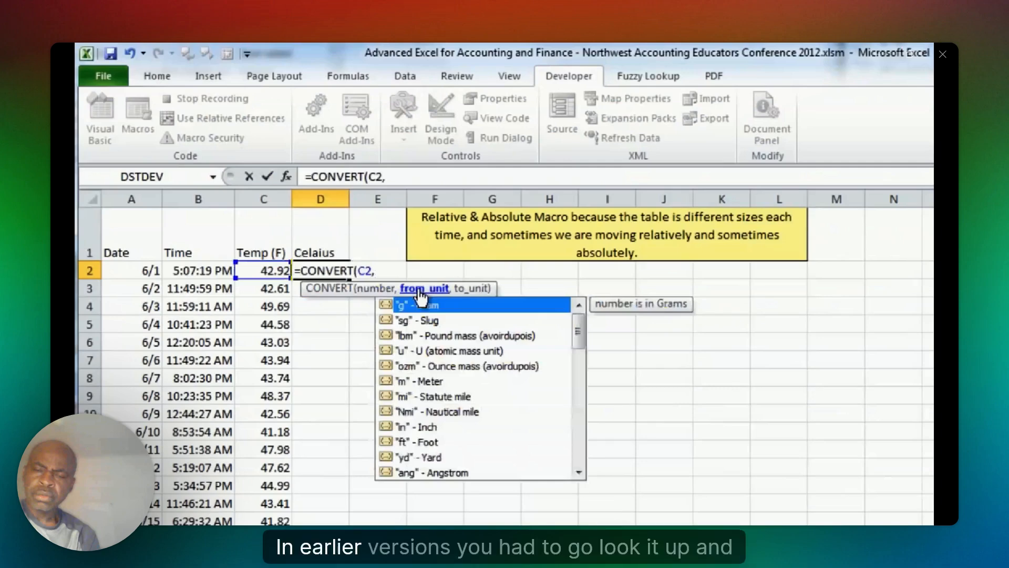
pyautogui.write('"F"')
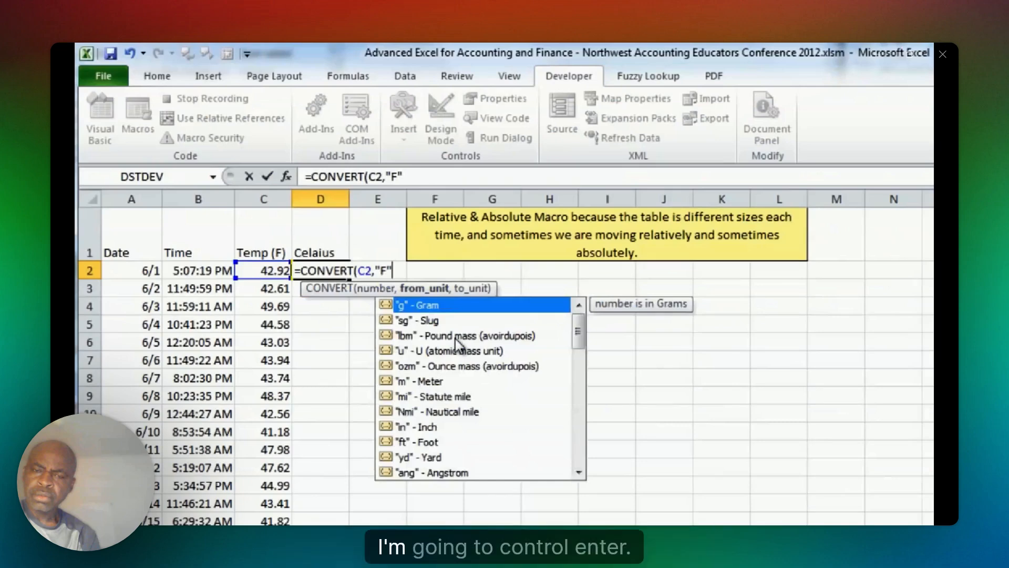
pyautogui.write(',')
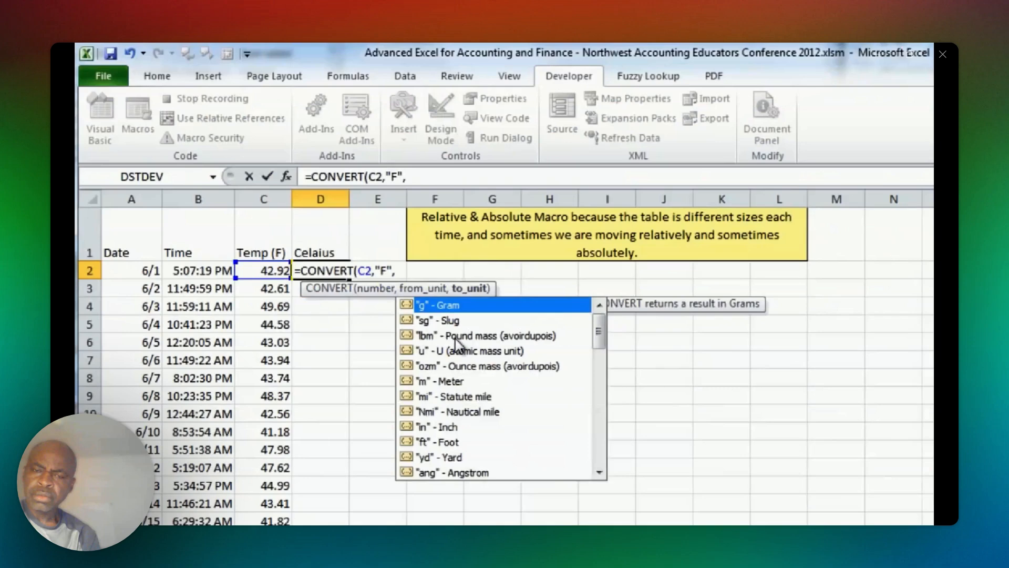
pyautogui.write('"C")')
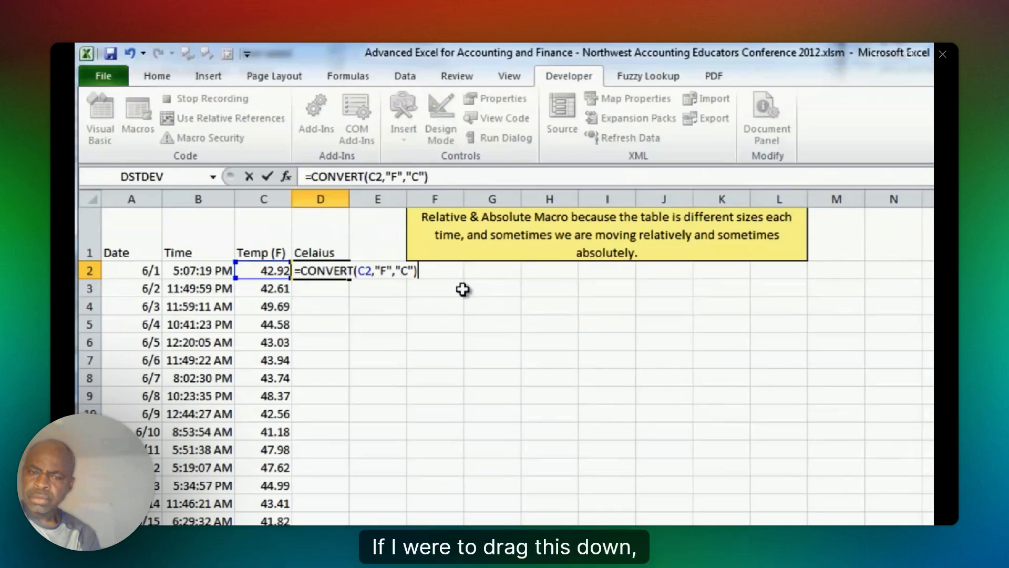
pyautogui.hotkey('ctrl', 'Return')
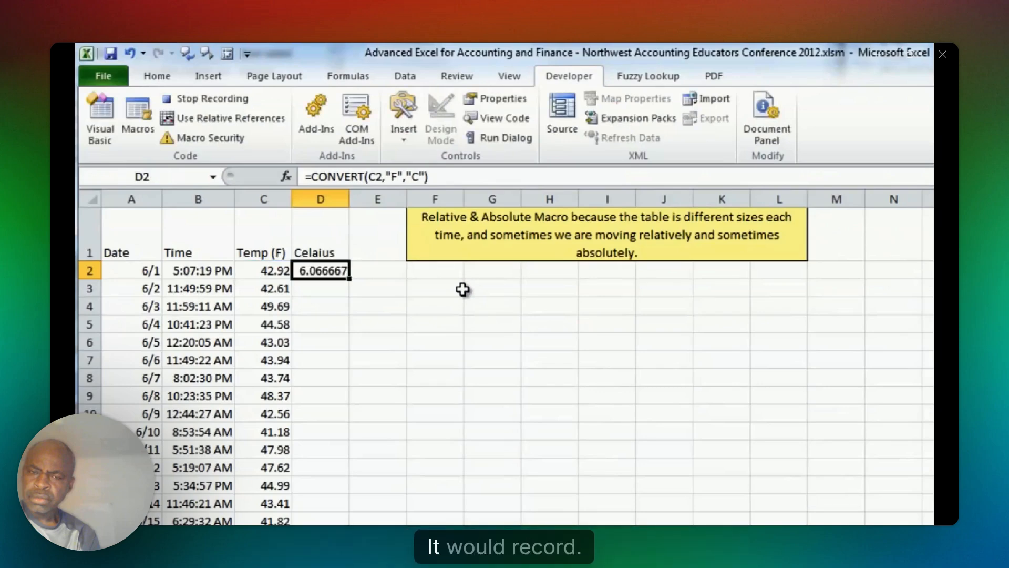
# Copy the D2 formula down to the last table row, using relative references from the end of column C to select the paste range.
pyautogui.hotkey('ctrl', 'c')
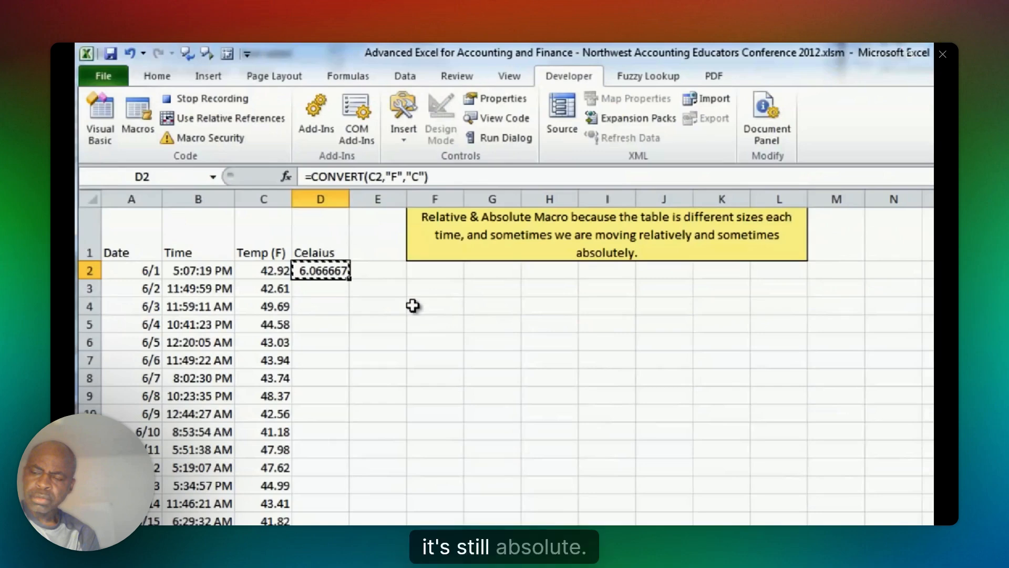
pyautogui.click(281, 275)
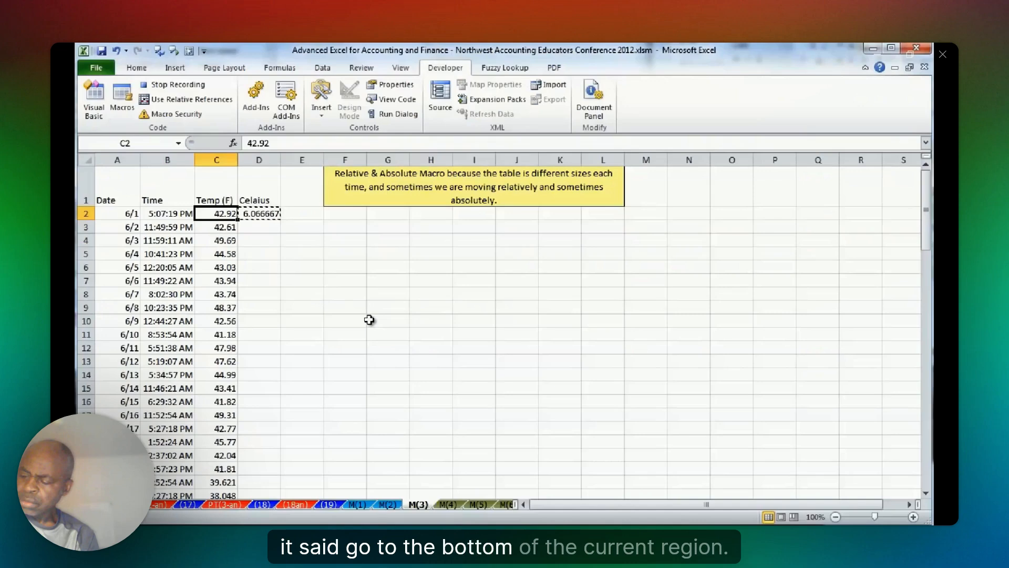
pyautogui.hotkey('ctrl', 'Down')
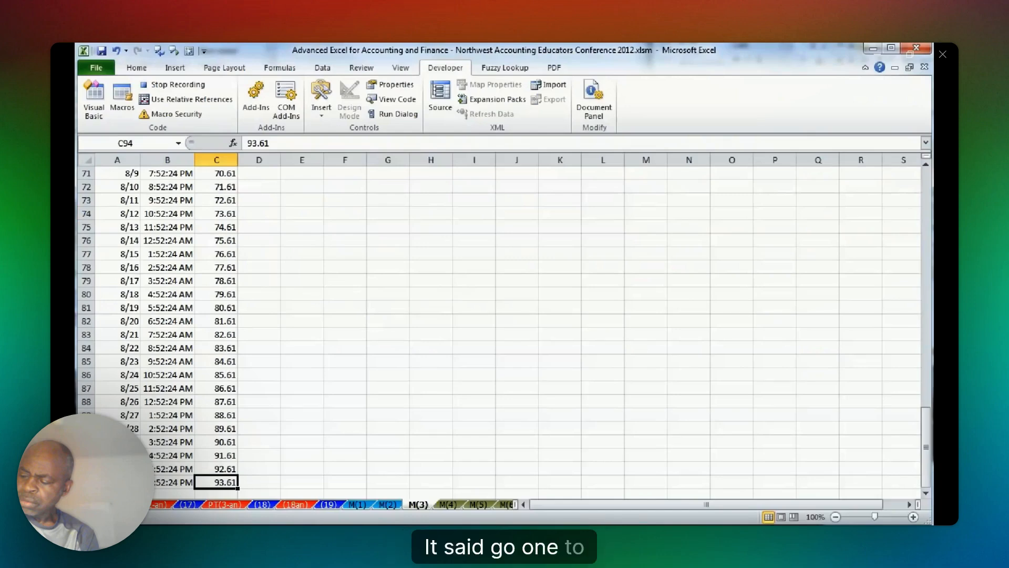
pyautogui.click(176, 105)
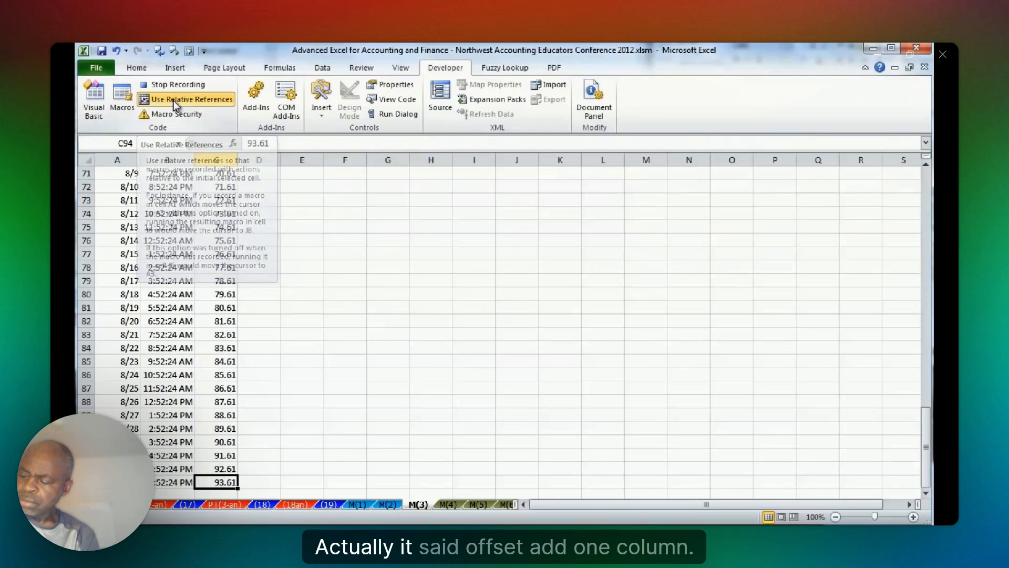
pyautogui.press('Right')
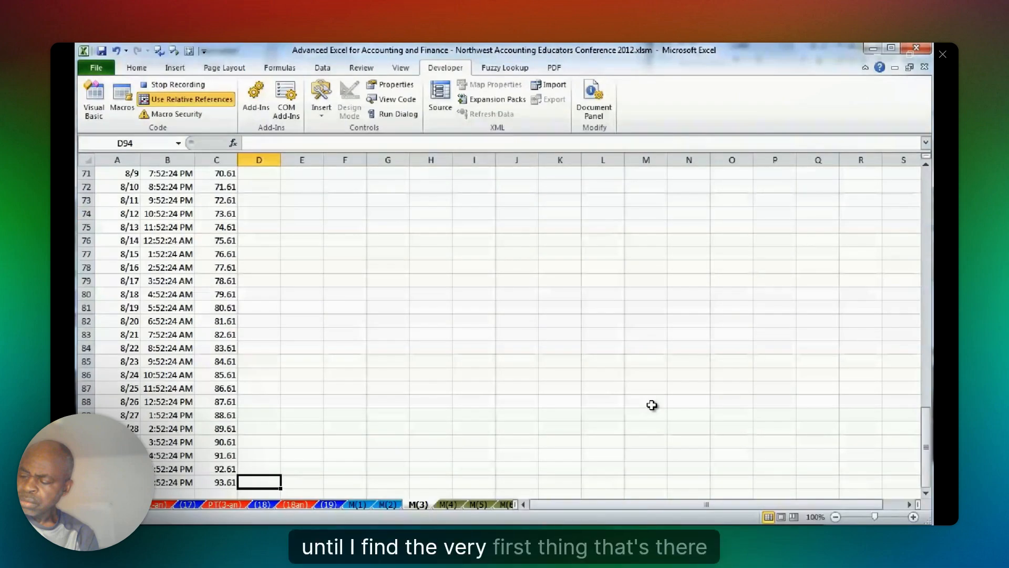
pyautogui.hotkey('ctrl', 'shift', 'Up')
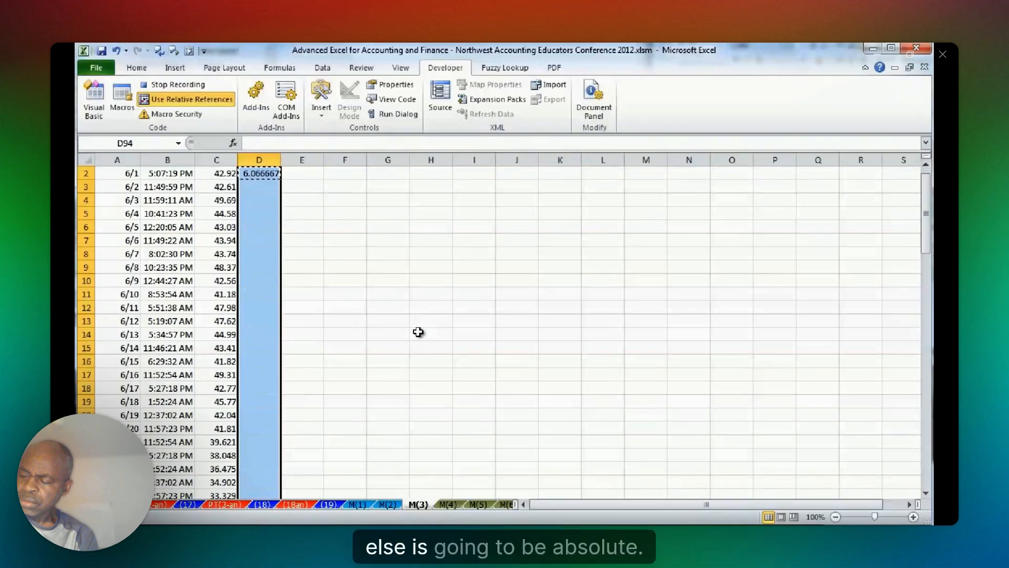
pyautogui.hotkey('ctrl', 'v')
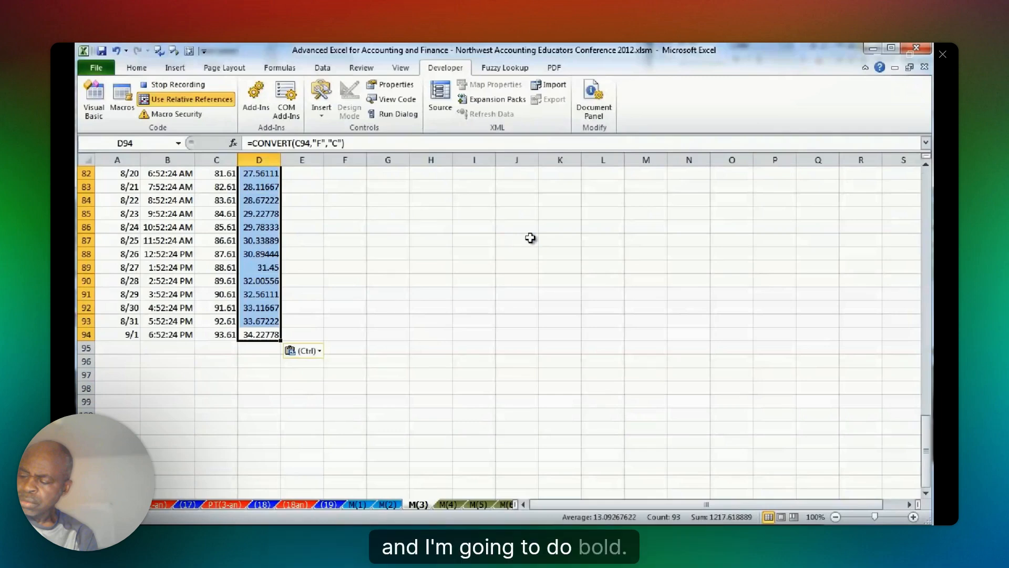
# Switch back to absolute references, bold headers A1:D1, and end the macro recording with E1 selected.
pyautogui.click(186, 99)
pyautogui.hotkey('ctrl', 'Home')
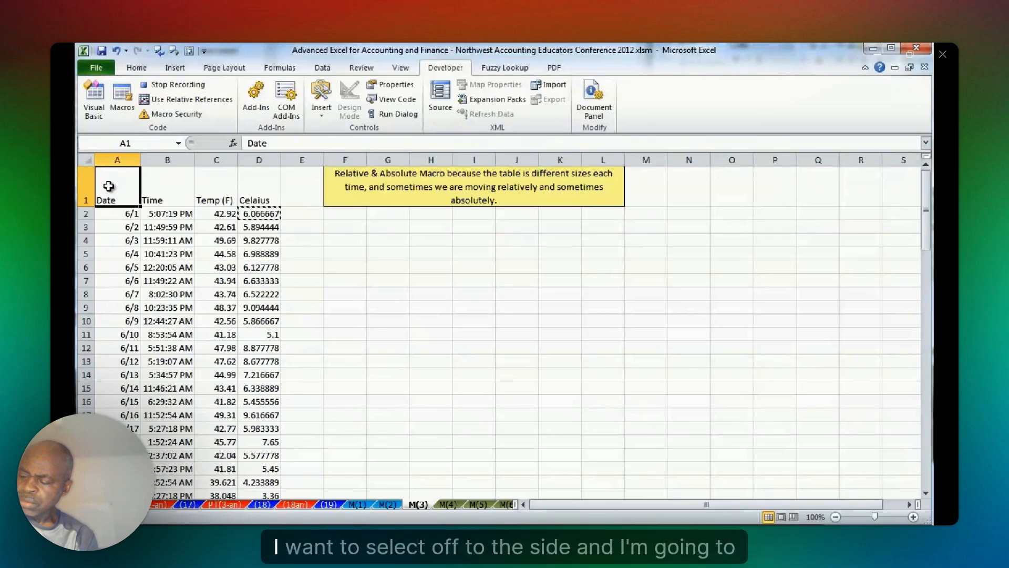
pyautogui.hotkey('ctrl', 'shift', 'Right')
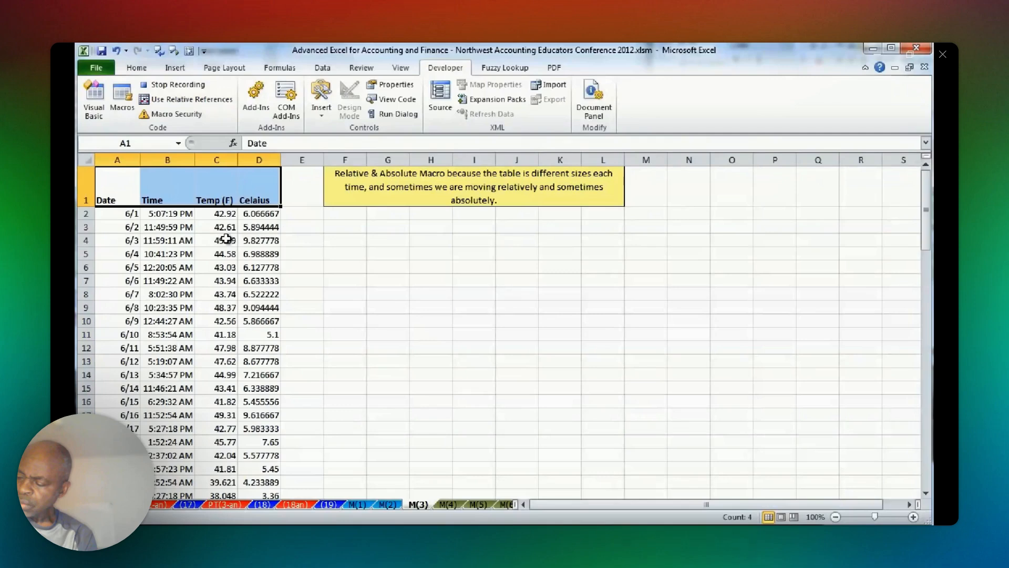
pyautogui.click(302, 185)
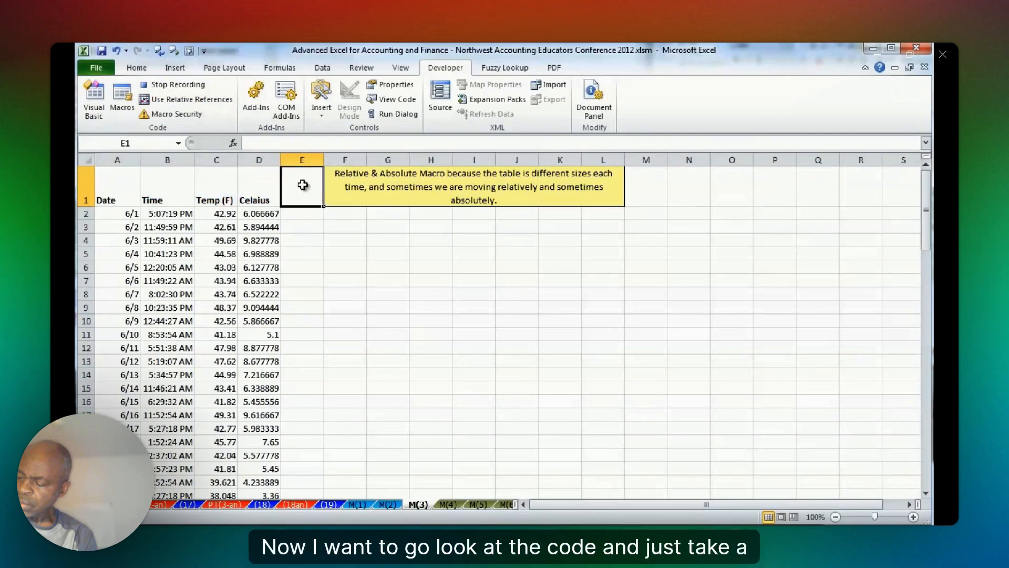
pyautogui.click(170, 90)
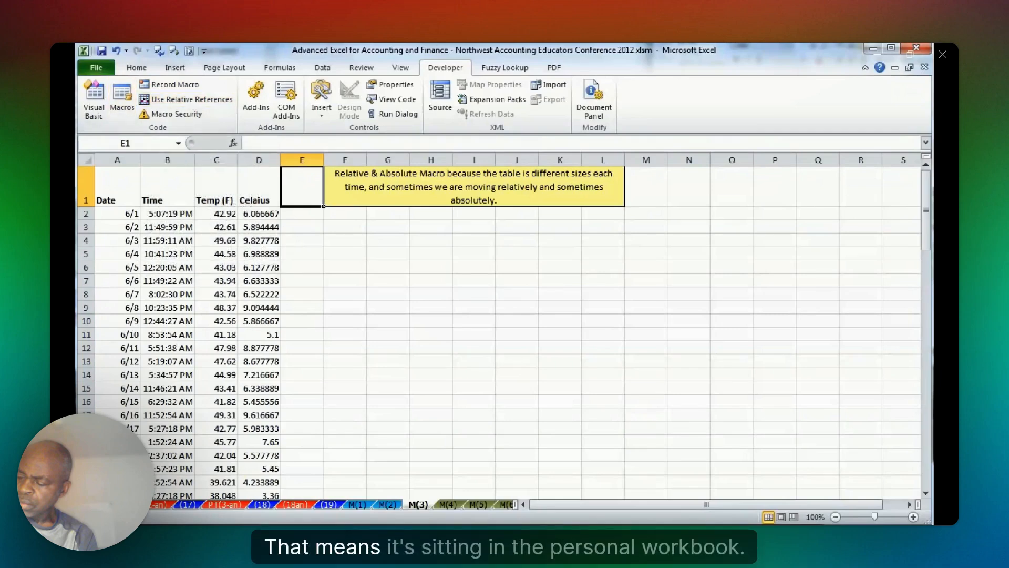
# Try to edit the FormatReport macro, and unhide the PERSONAL.XLSB workbook that stores it.
pyautogui.hotkey('alt', 'F8')
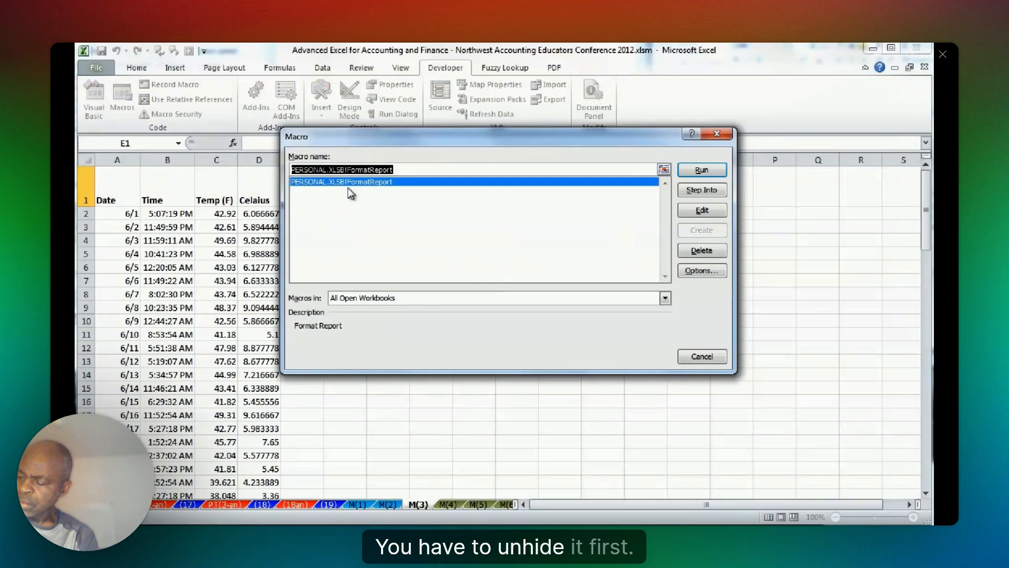
pyautogui.click(696, 211)
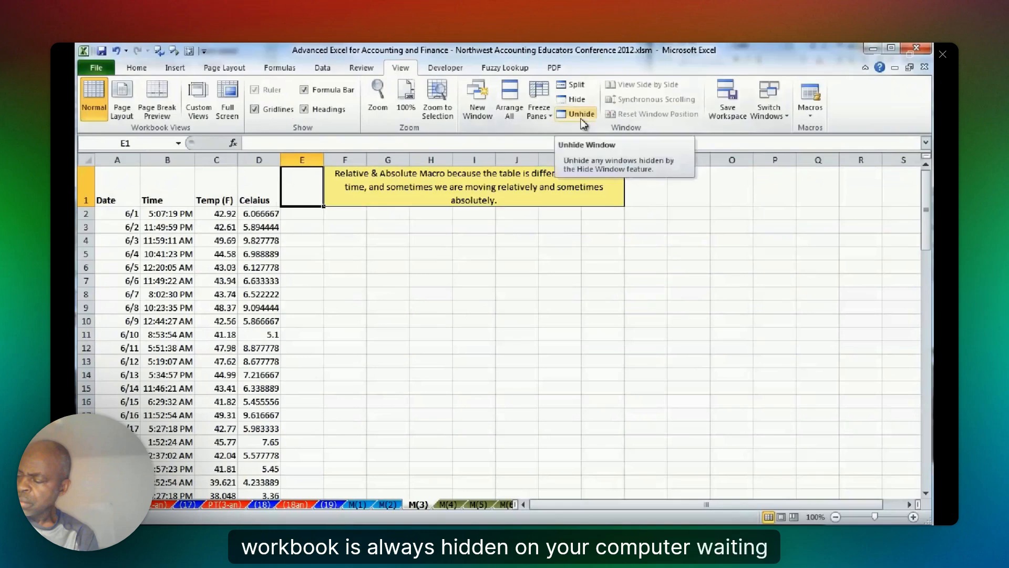
pyautogui.click(583, 122)
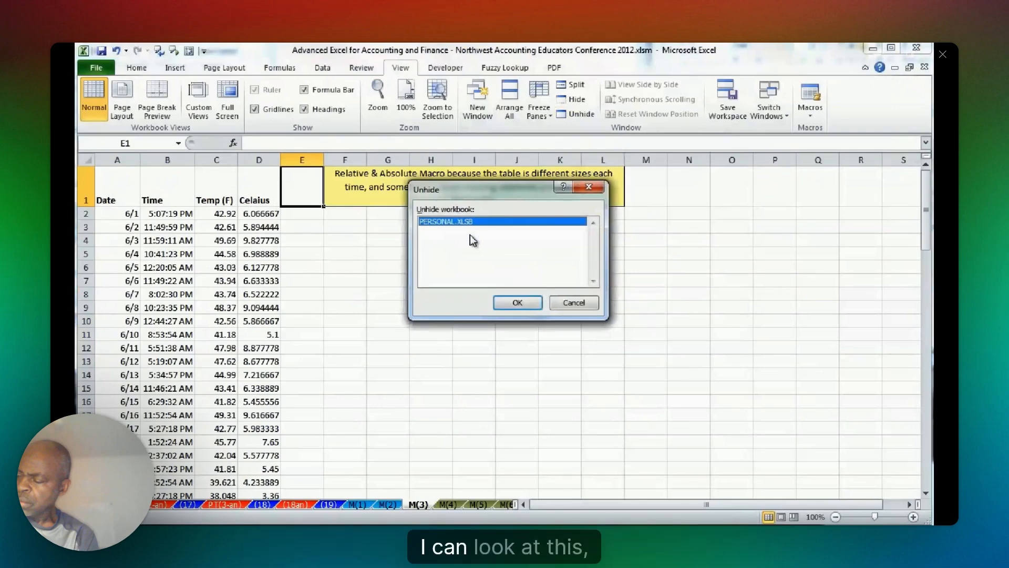
pyautogui.click(522, 302)
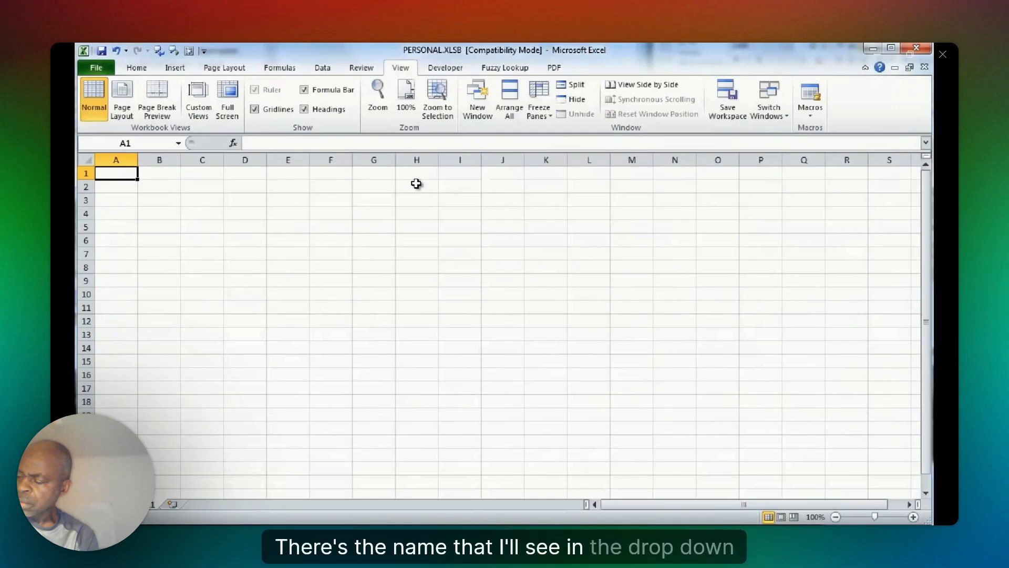
# Open the FormatReport code for editing and correct the D1 header text to Celsius.
pyautogui.hotkey('alt', 'F8')
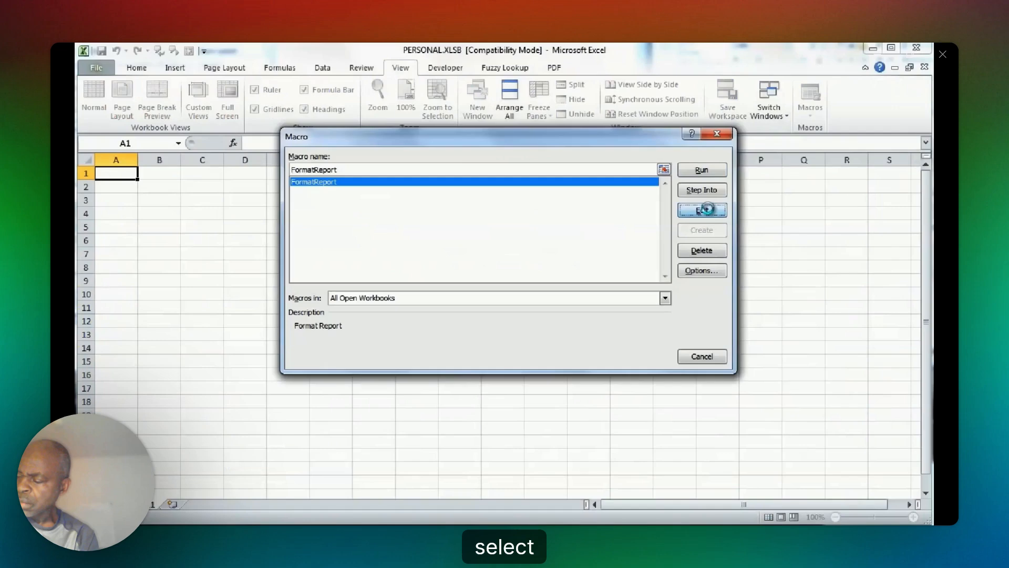
pyautogui.click(706, 209)
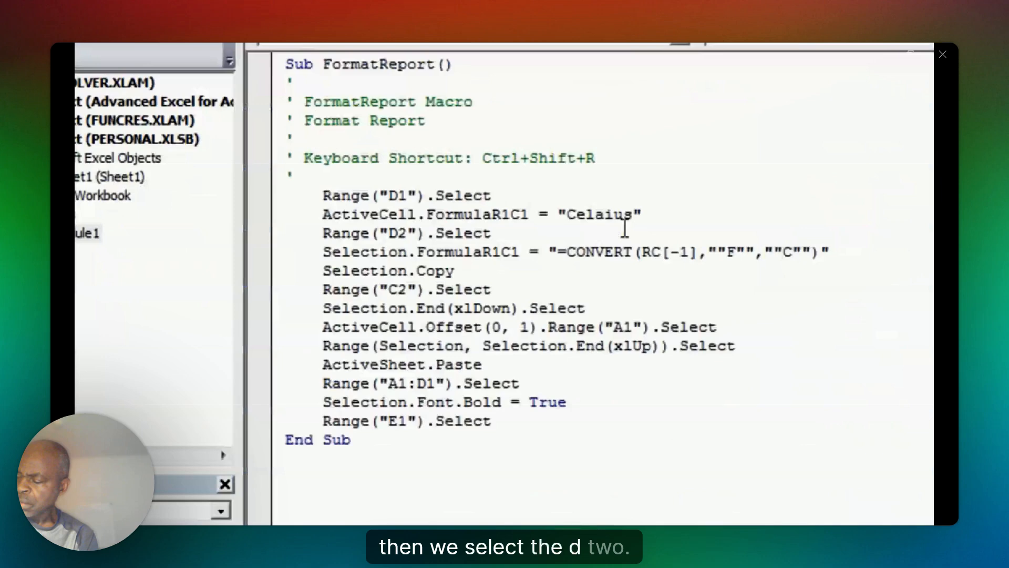
pyautogui.moveTo(595, 226); pyautogui.dragTo(606, 226)
pyautogui.write('s')
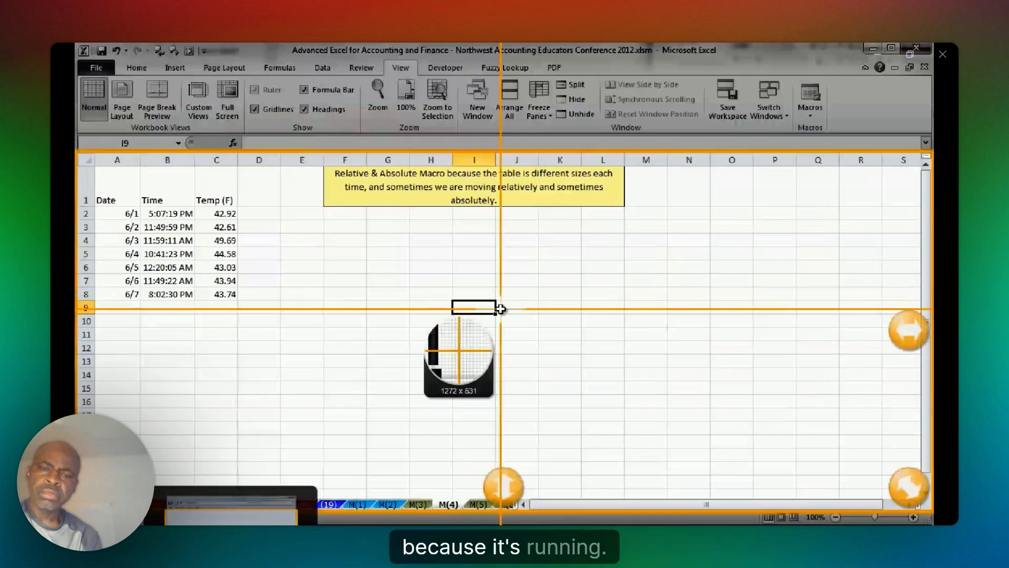
# Run the FormatReport macro on sheet M(4) and check cells D5 and D1 in the new column.
pyautogui.press('Escape')
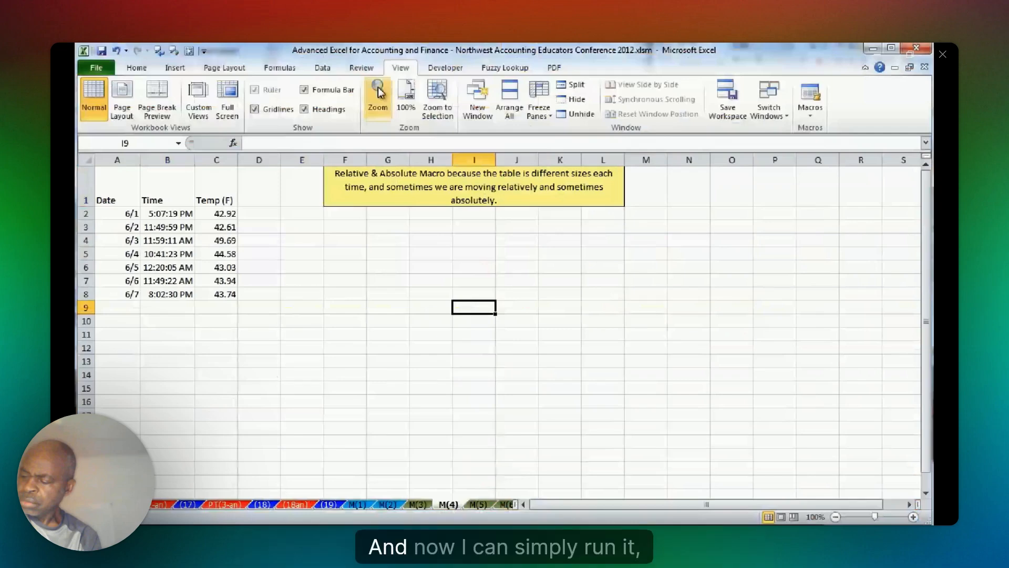
pyautogui.click(445, 67)
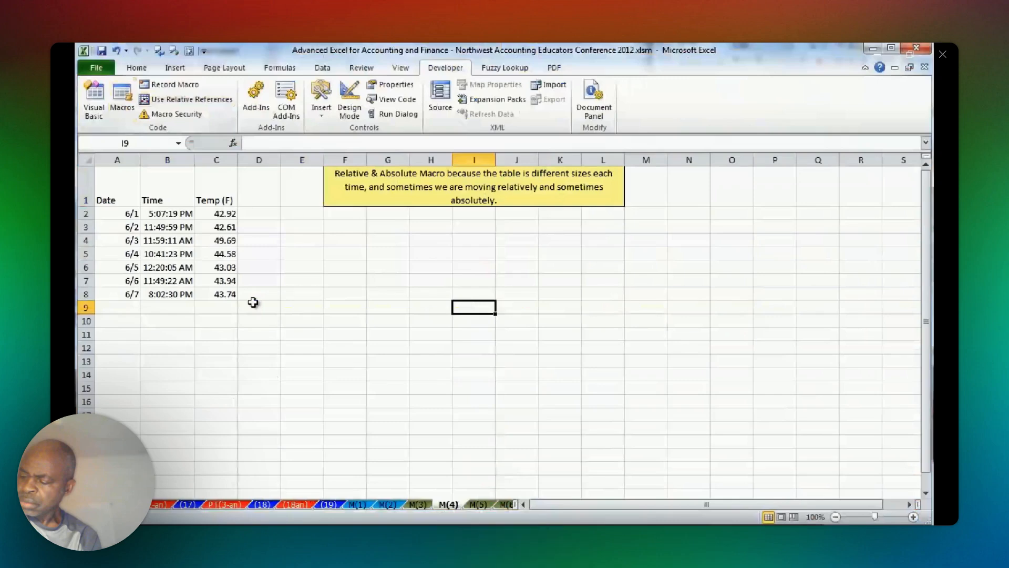
pyautogui.hotkey('alt', 'F8')
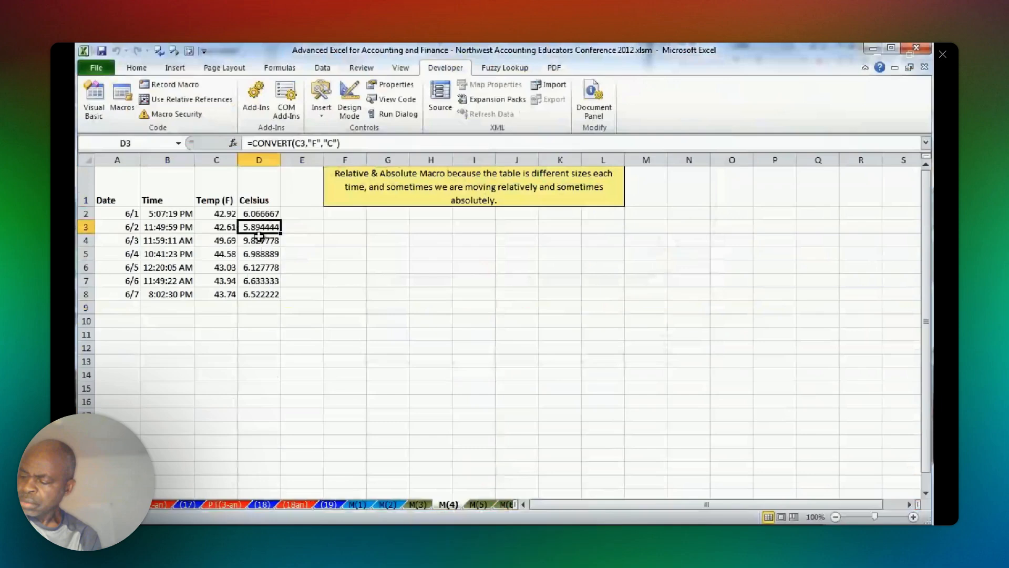
pyautogui.click(257, 255)
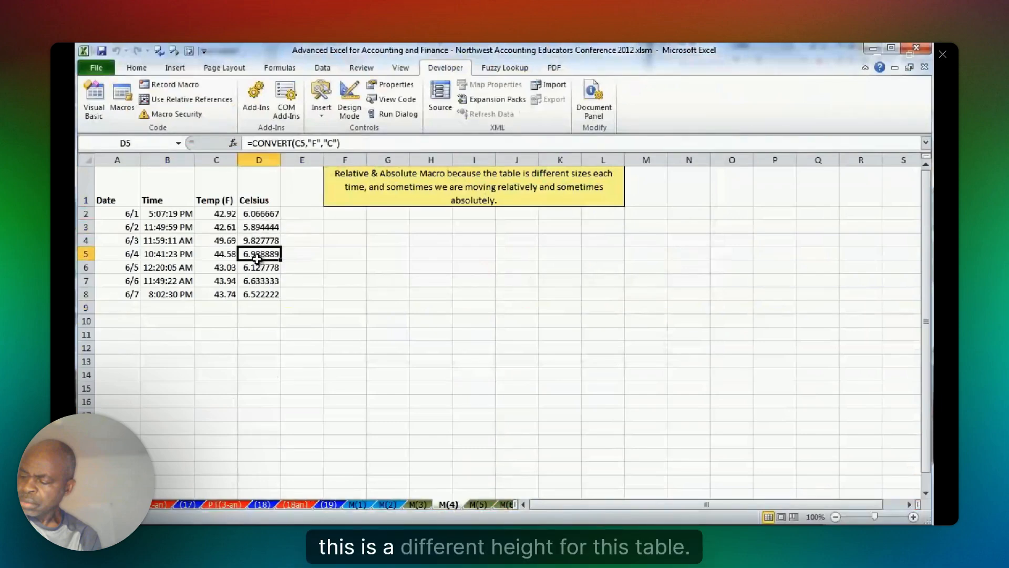
pyautogui.click(261, 200)
# Run the FormatReport macro on sheet M(5), starting from cell H9.
pyautogui.hotkey('ctrl', 'pagedown')
pyautogui.click(432, 308)
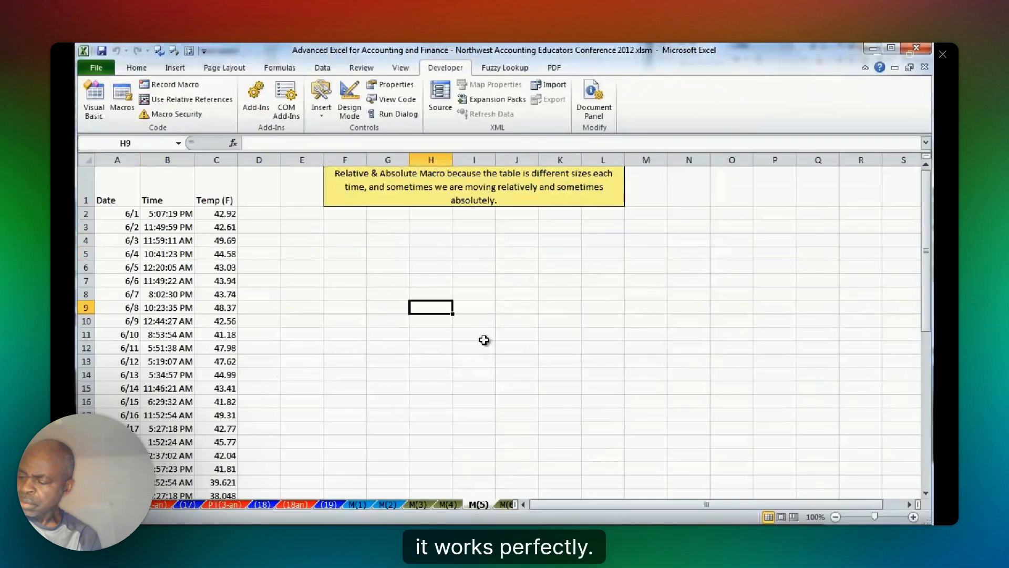
pyautogui.click(122, 100)
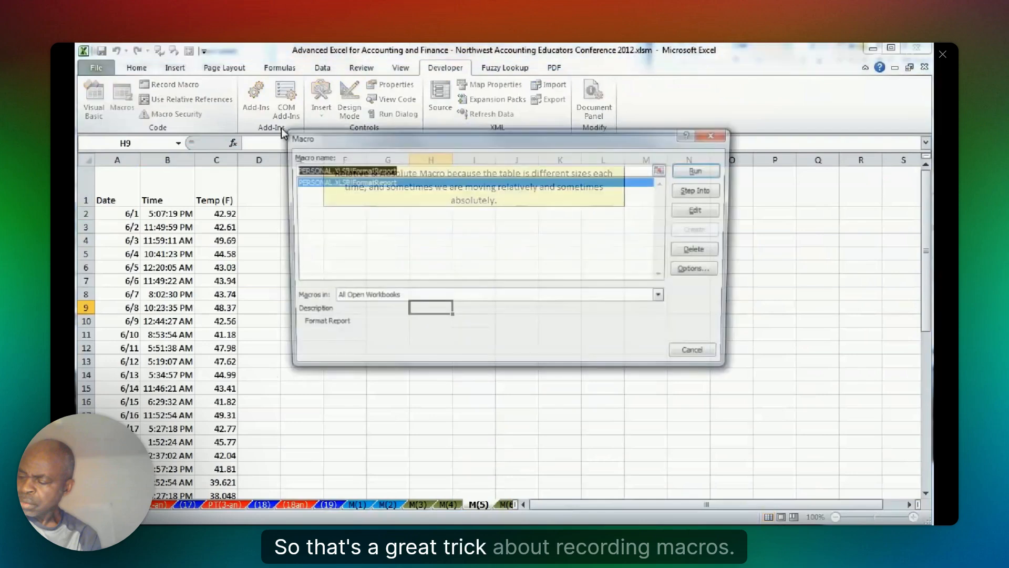
pyautogui.click(710, 173)
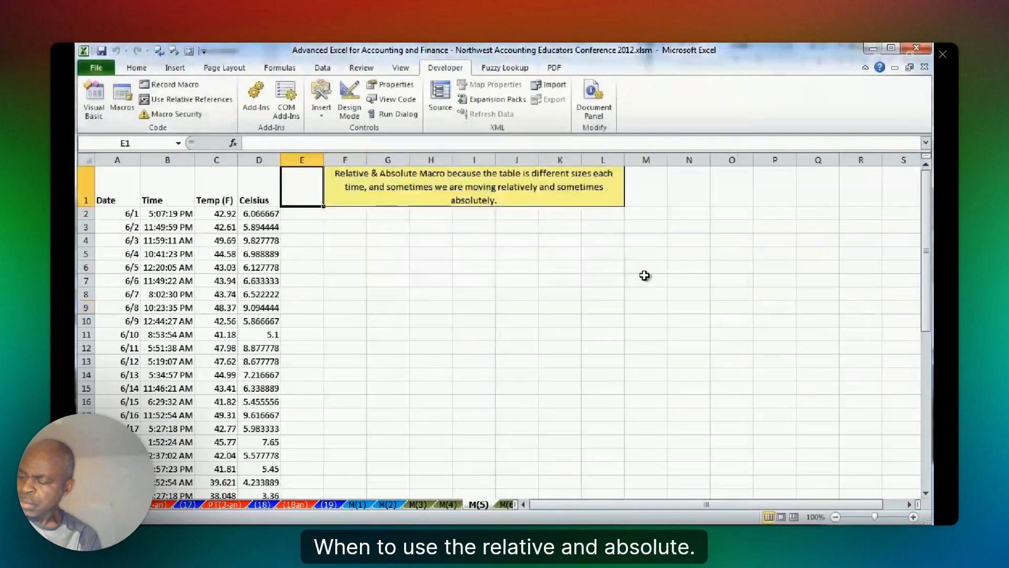
# Switch to sheet (20) and inspect the price input in B3 and the first Sales cell.
pyautogui.click(362, 295)
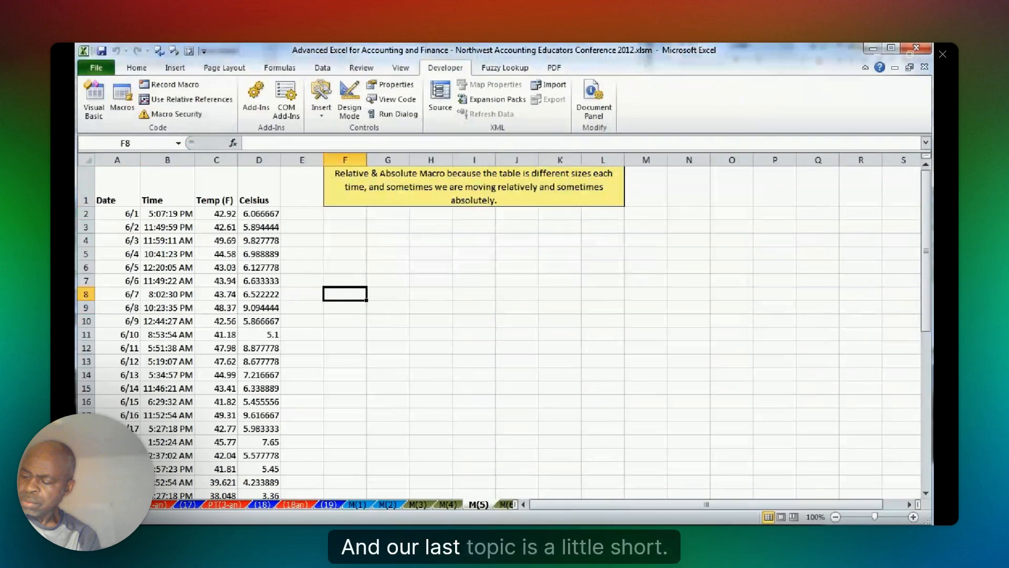
pyautogui.click(112, 504)
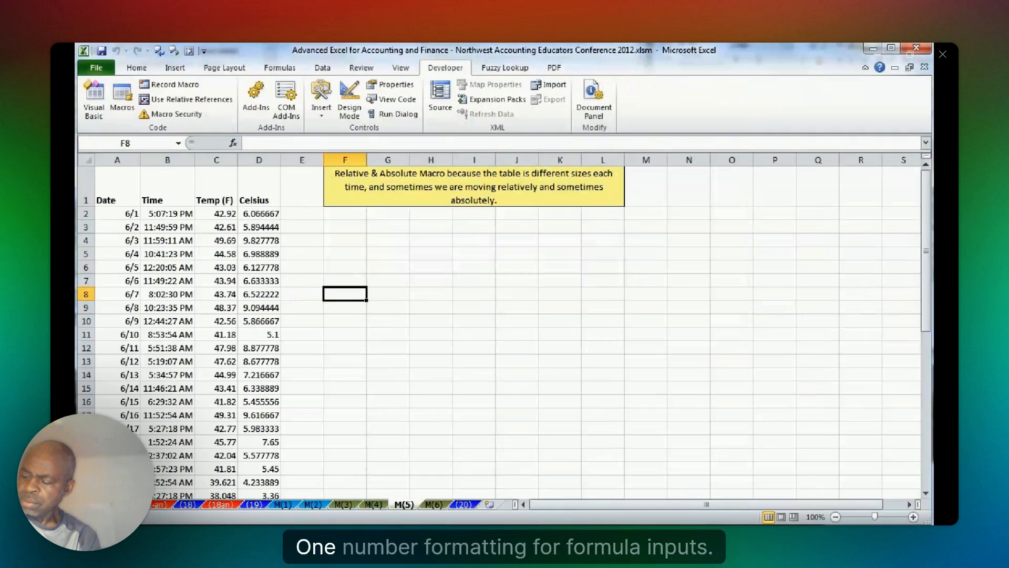
pyautogui.click(465, 504)
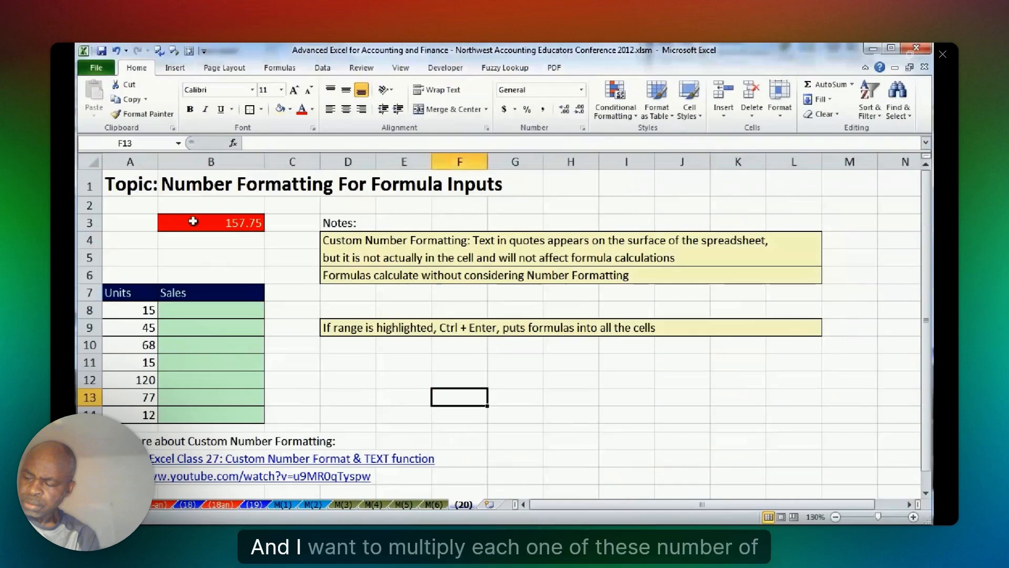
pyautogui.click(213, 222)
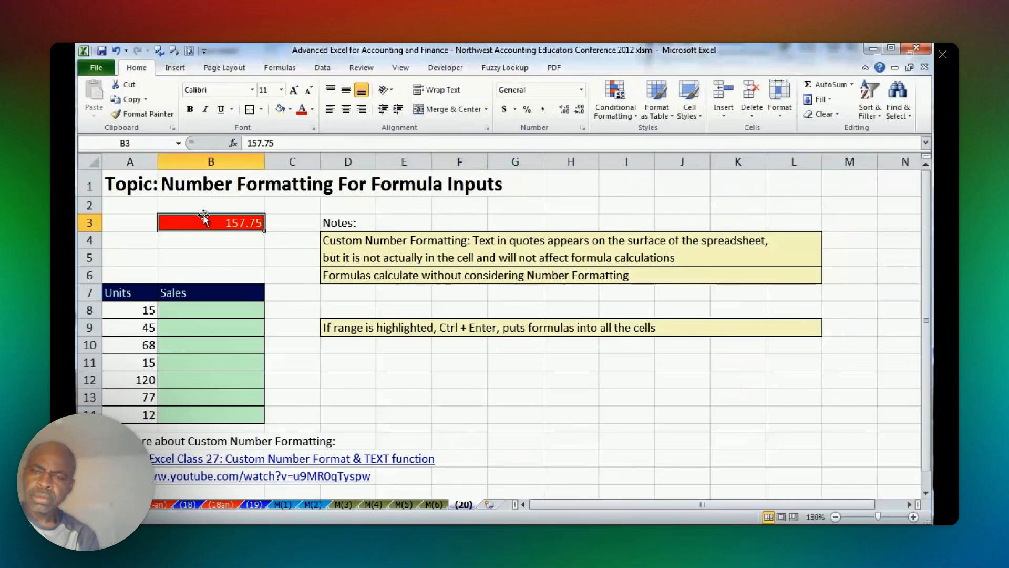
pyautogui.click(226, 310)
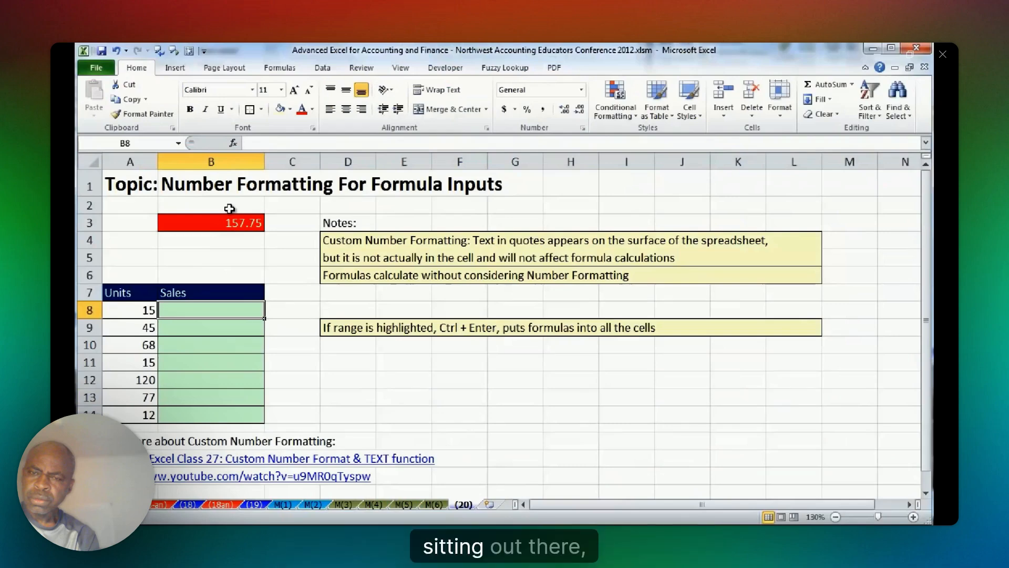
pyautogui.click(229, 209)
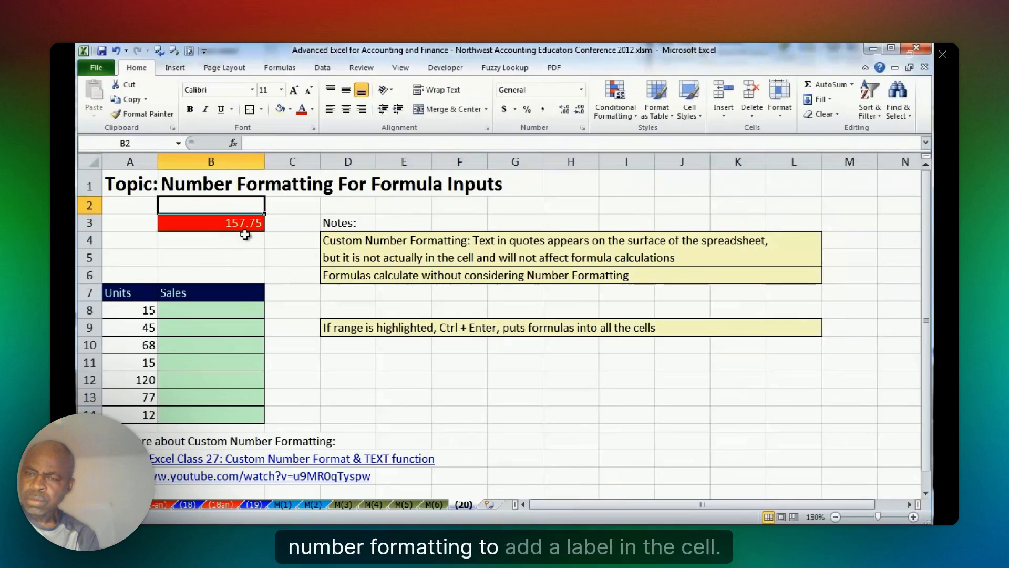
# Apply the custom number format 0.00" Price per Unit" to cell B3 and autofit the width of column B.
pyautogui.click(245, 229)
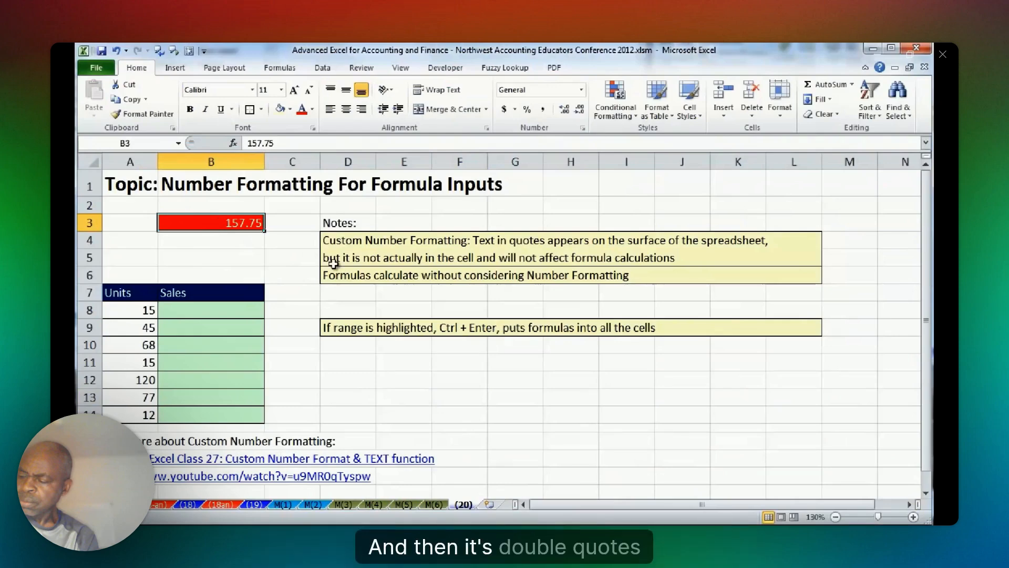
pyautogui.hotkey('ctrl', '1')
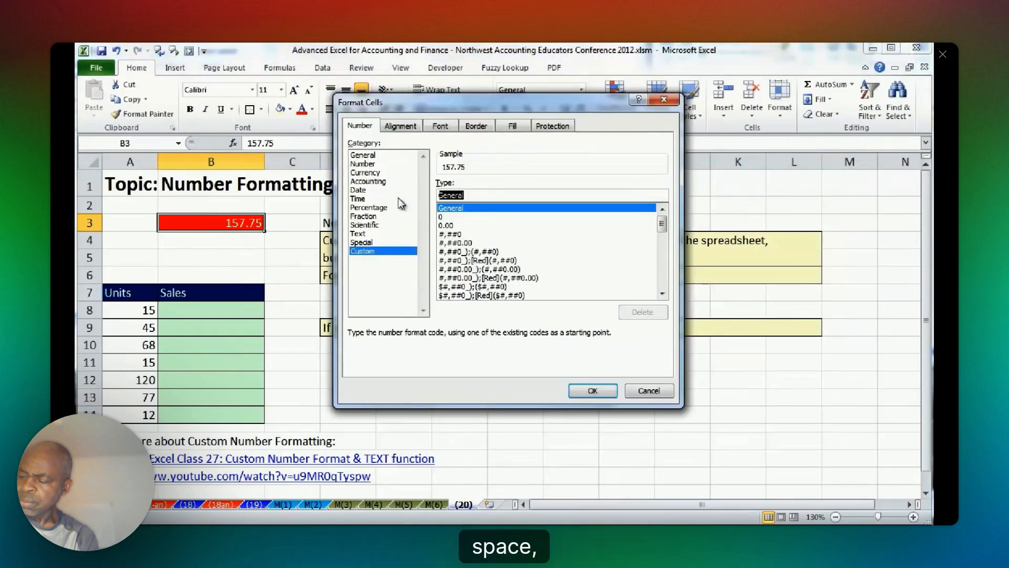
pyautogui.write('0.00')
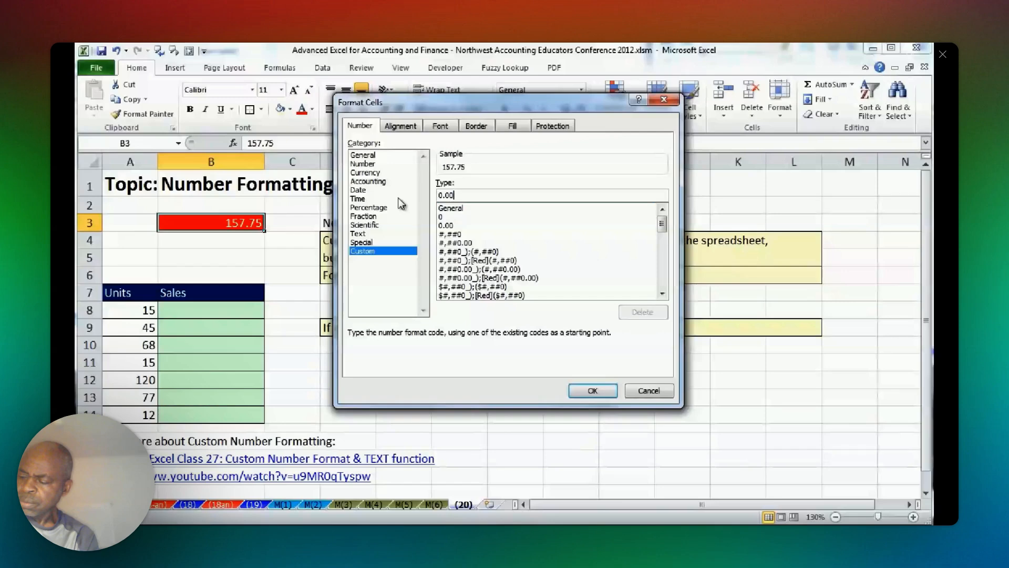
pyautogui.write('"')
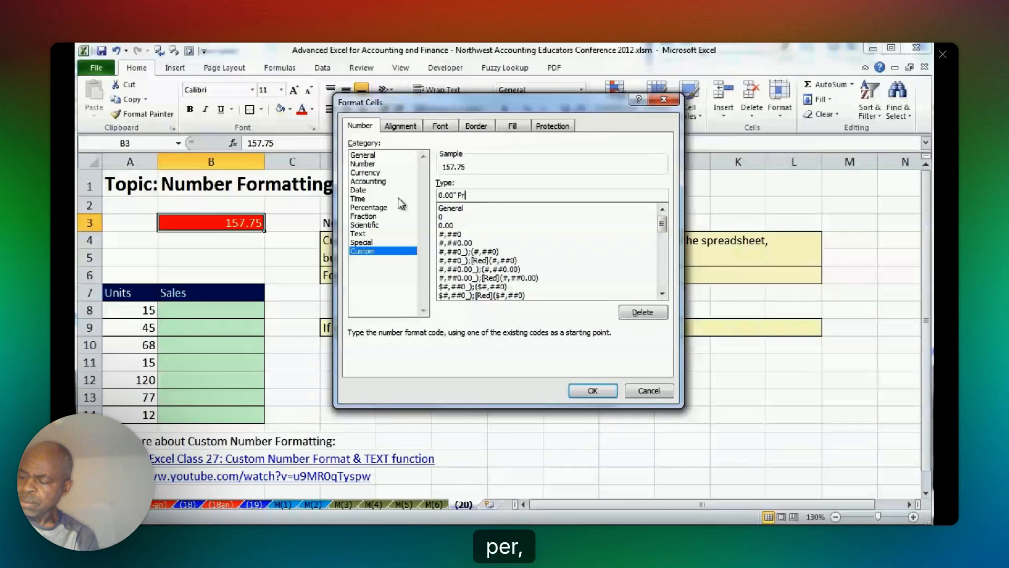
pyautogui.write(' Pr')
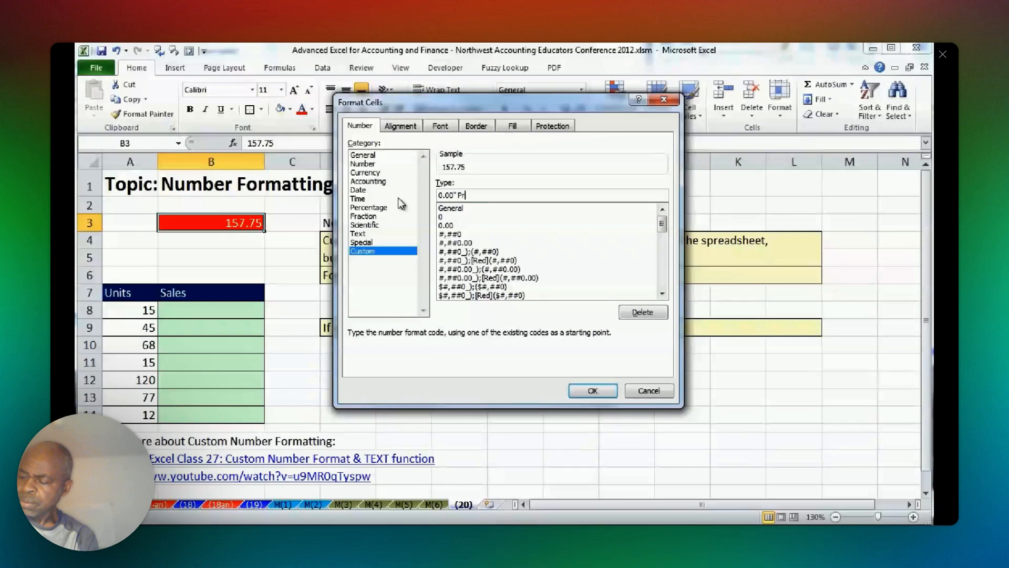
pyautogui.write('ice ')
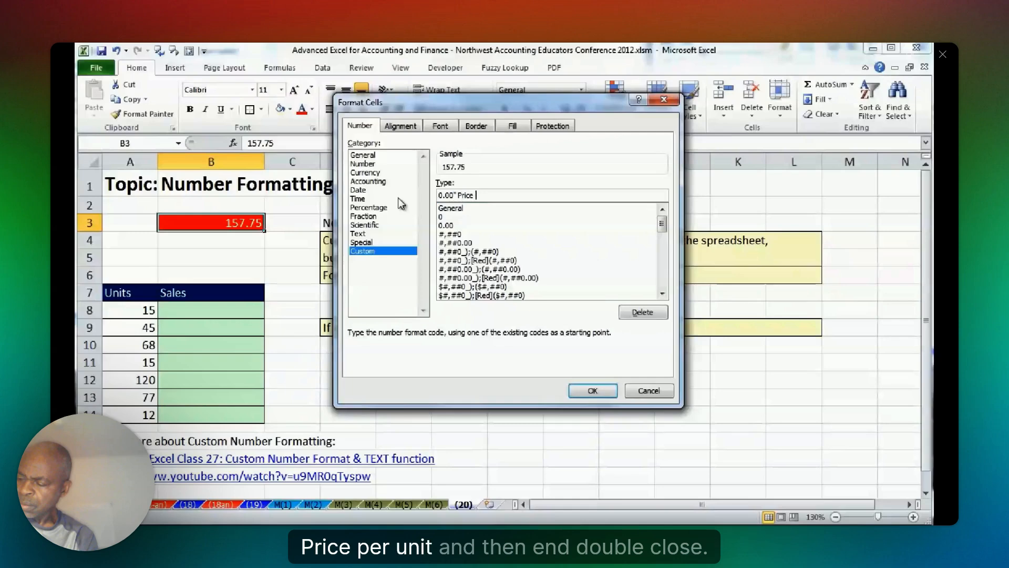
pyautogui.write('per uUn')
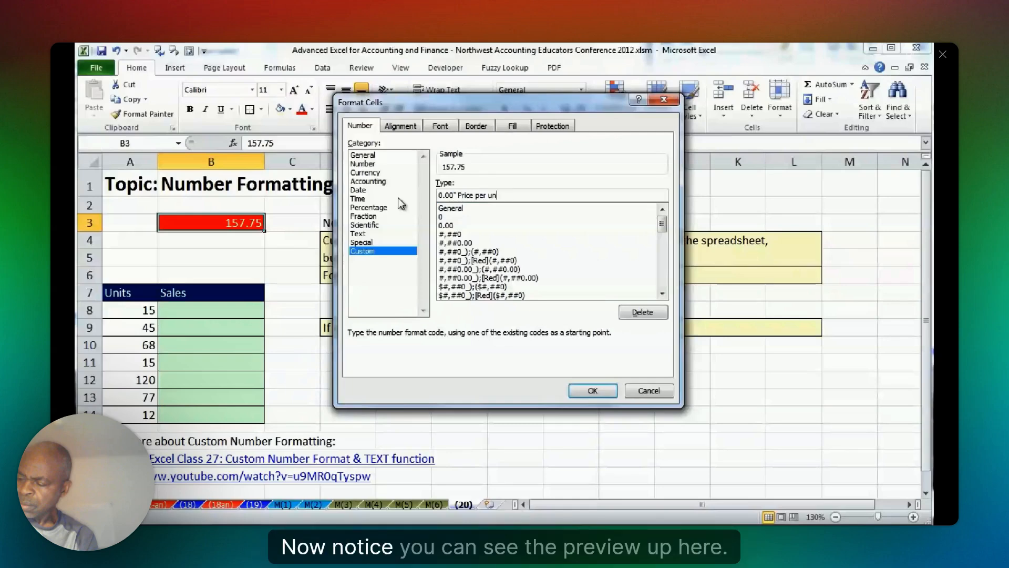
pyautogui.press('BackSpace')
pyautogui.write('Unit')
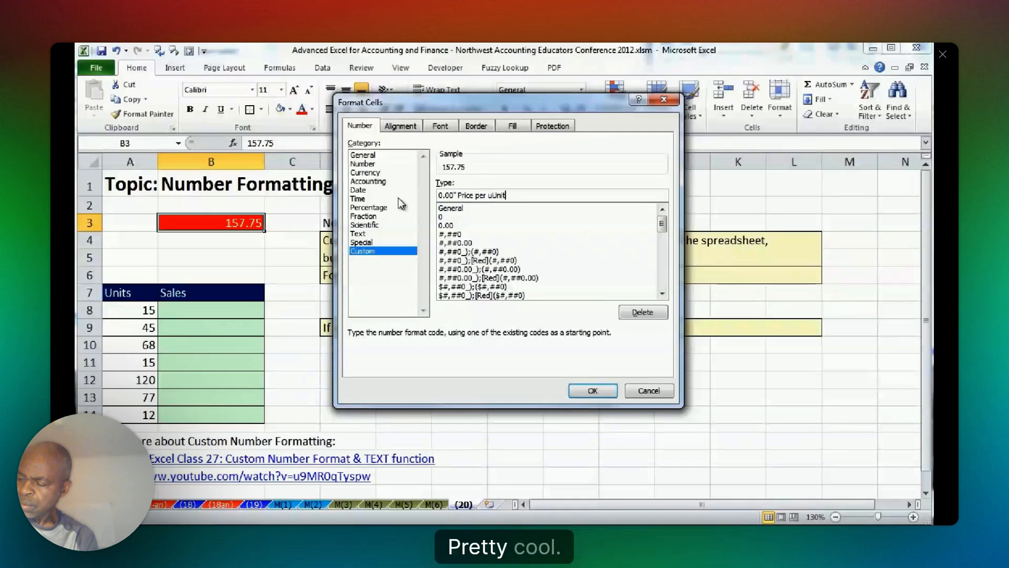
pyautogui.press('BackSpace')
pyautogui.press('BackSpace')
pyautogui.press('BackSpace')
pyautogui.press('BackSpace')
pyautogui.press('BackSpace')
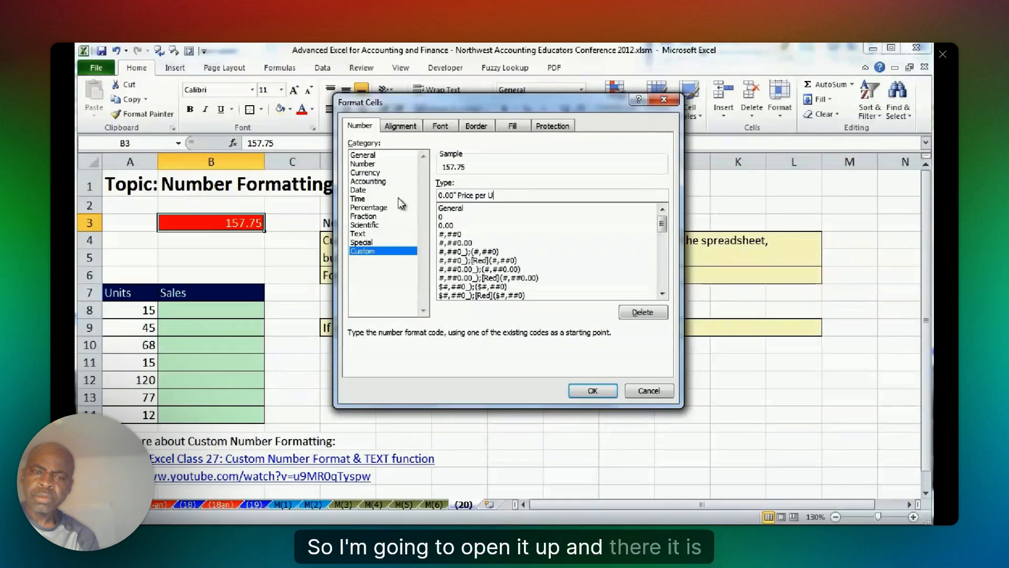
pyautogui.write('nit"')
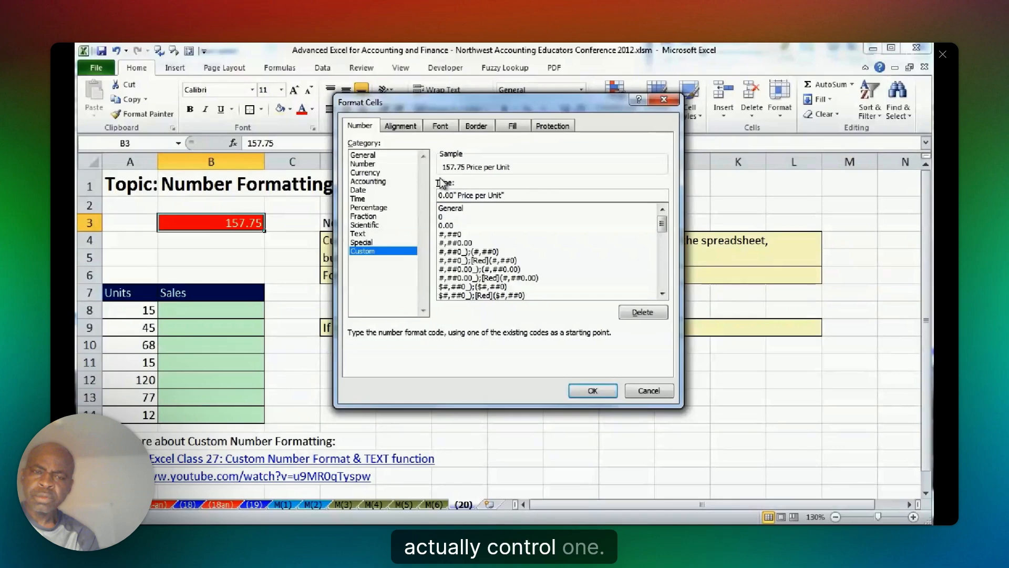
pyautogui.press('Return')
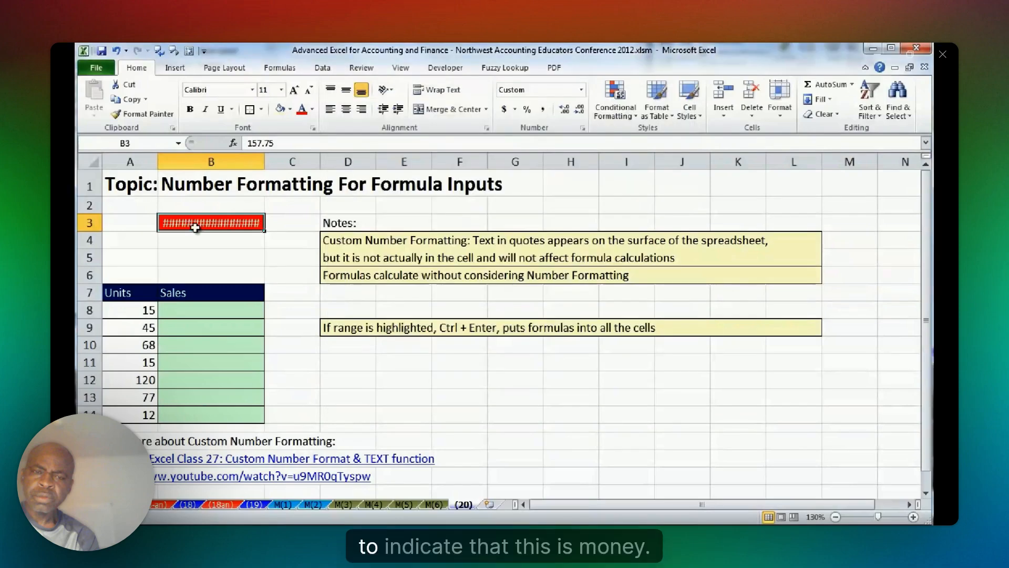
pyautogui.doubleClick(264, 162)
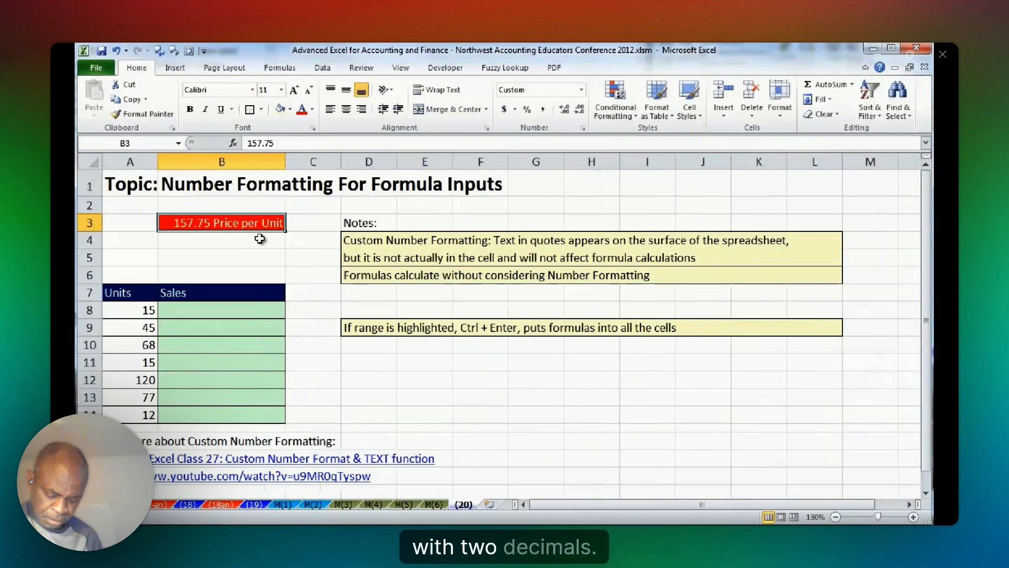
# Add a dollar sign to the custom number format of B3, making it $0.00" Price per Unit".
pyautogui.hotkey('ctrl', '1')
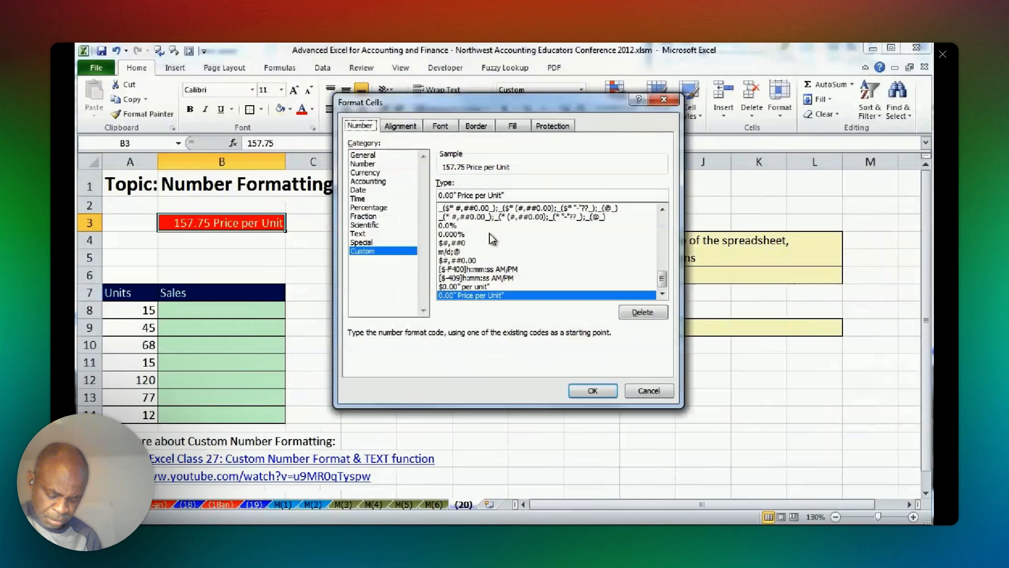
pyautogui.click(437, 196)
pyautogui.write('$')
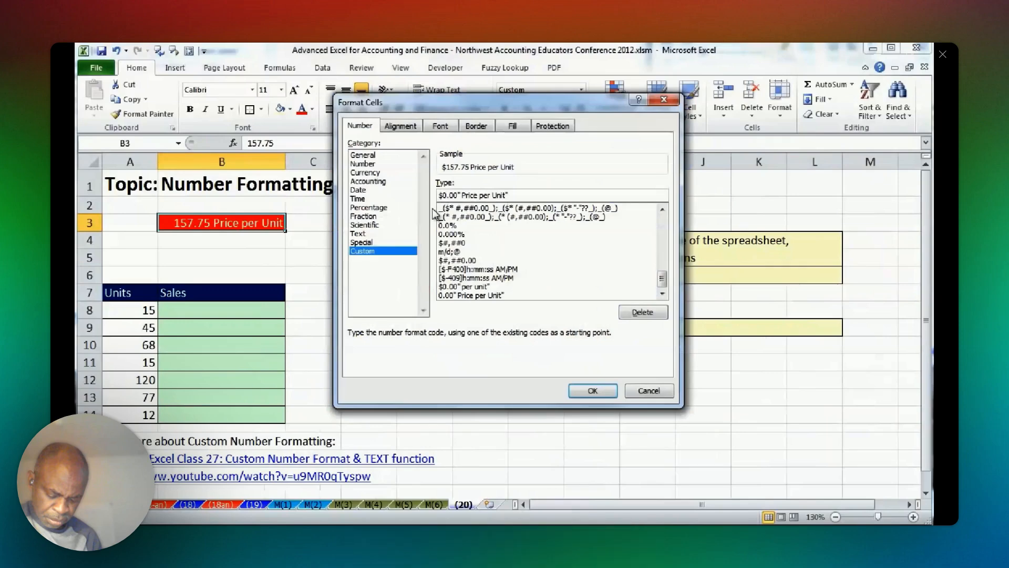
pyautogui.click(583, 391)
# Try to calculate the first Sales amount in B8 by multiplying its units in A8 by the price in B3.
pyautogui.write('=')
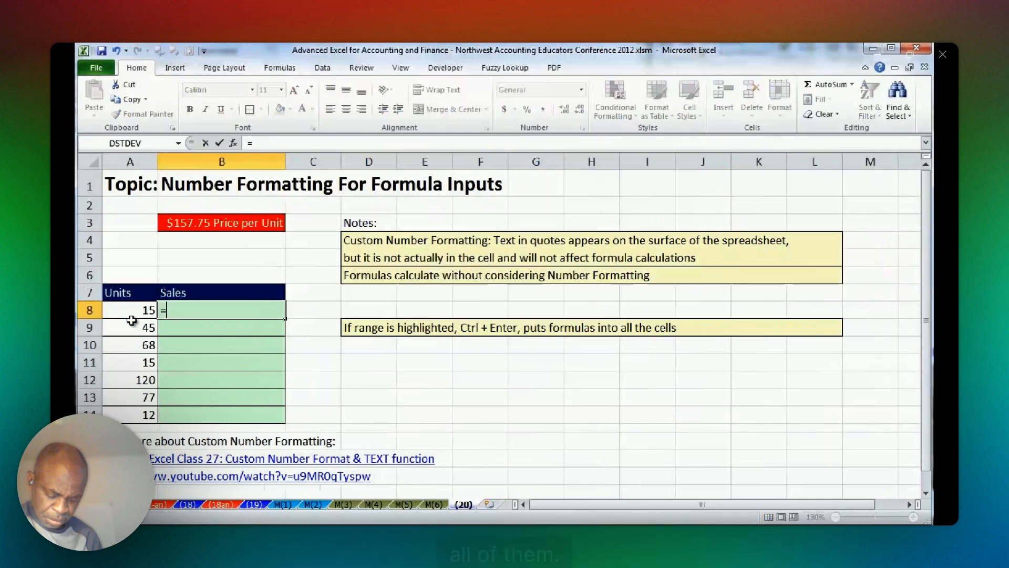
pyautogui.click(132, 317)
pyautogui.write('*')
pyautogui.click(197, 232)
pyautogui.hotkey('ctrl', 'Return')
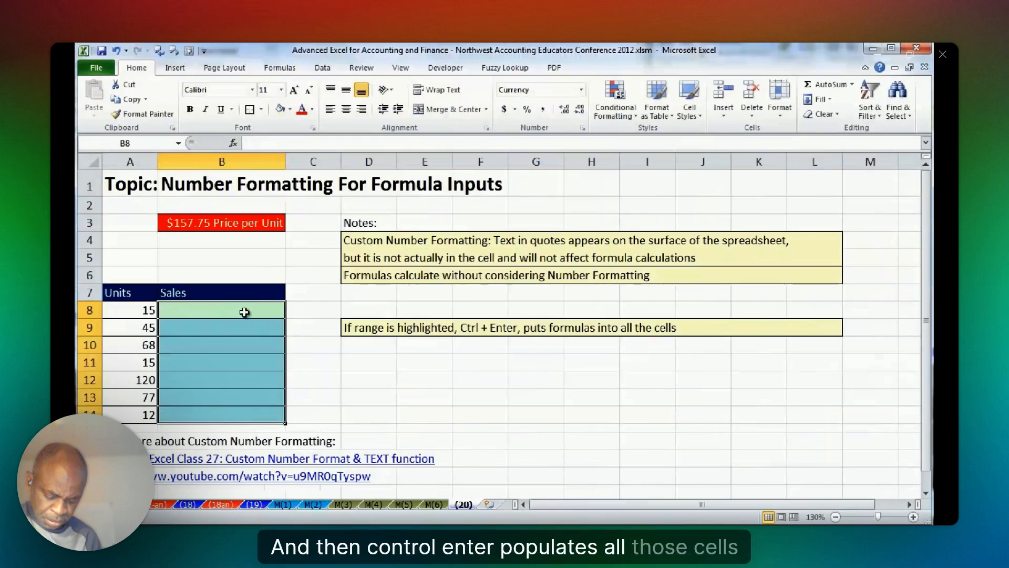
# Fill the whole Sales range B8:B14 at once with the formula =A8*$B$3.
pyautogui.write('=A8*')
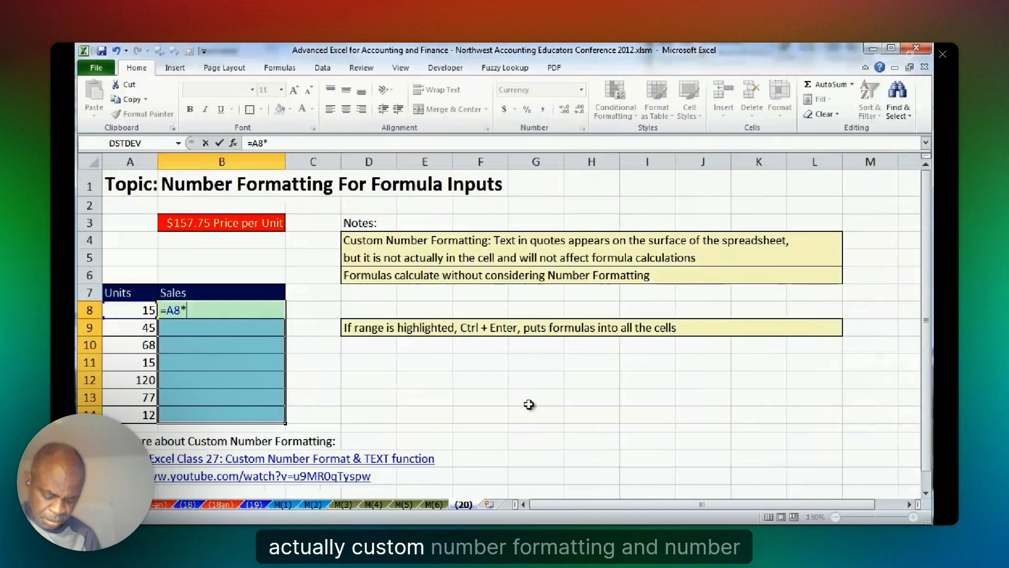
pyautogui.click(214, 221)
pyautogui.press('F4')
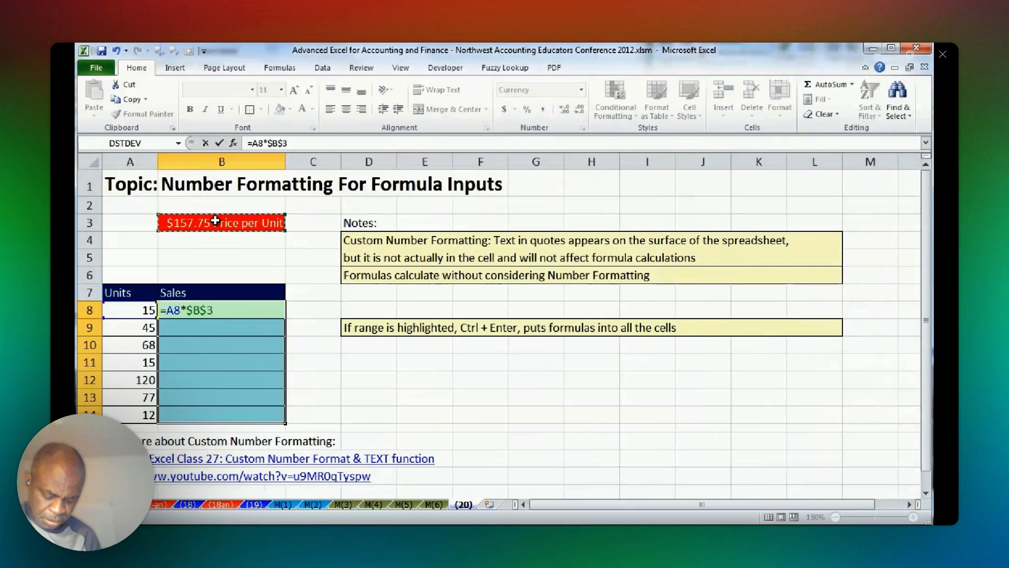
pyautogui.hotkey('ctrl', 'Return')
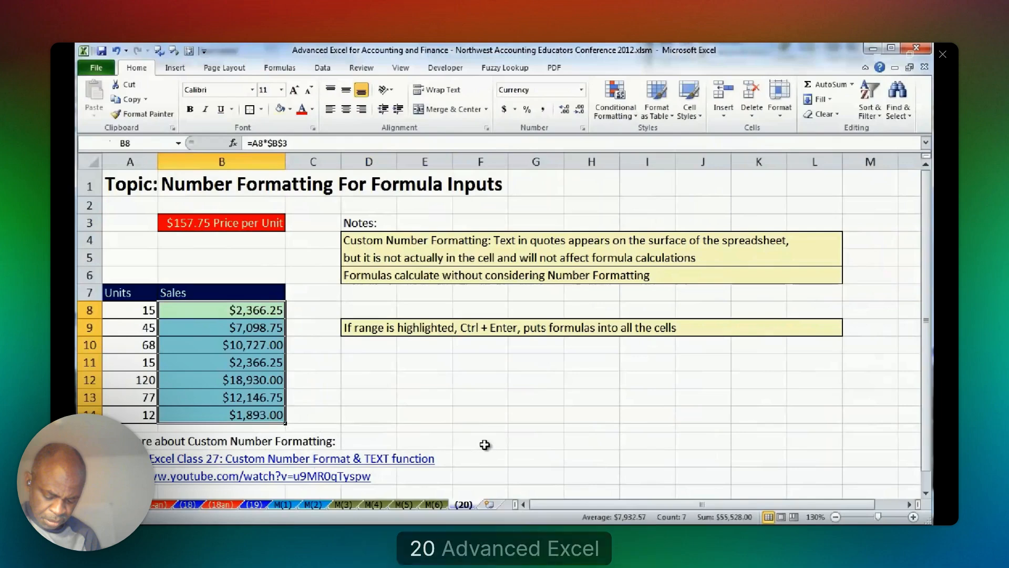
pyautogui.click(394, 446)
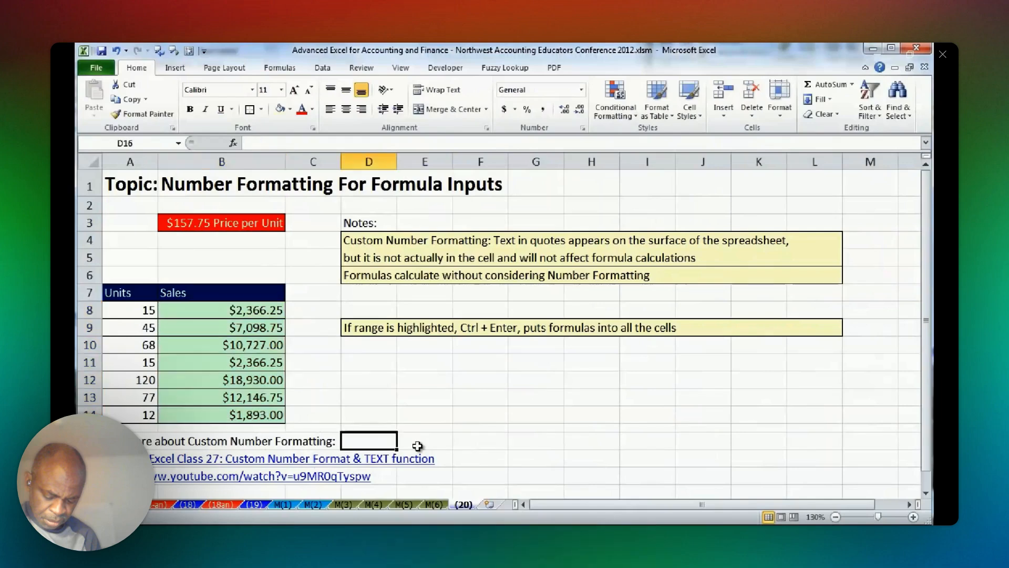